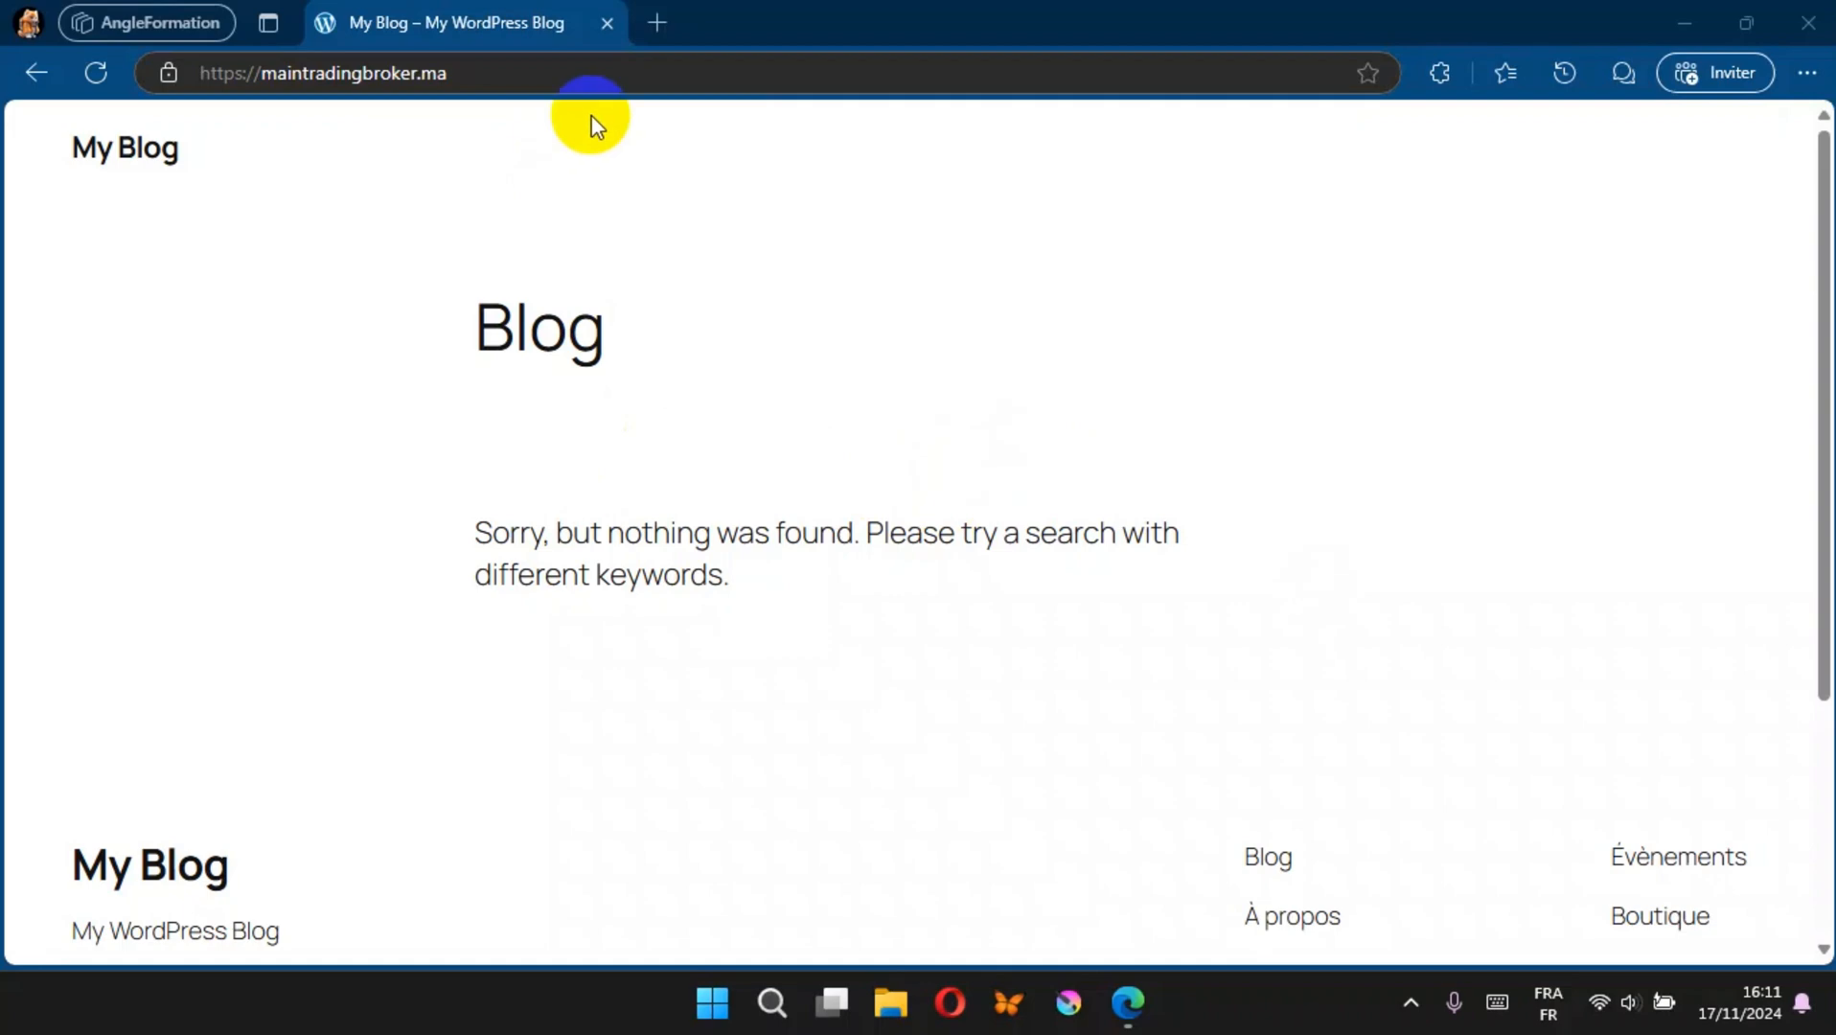
left_click(545, 64)
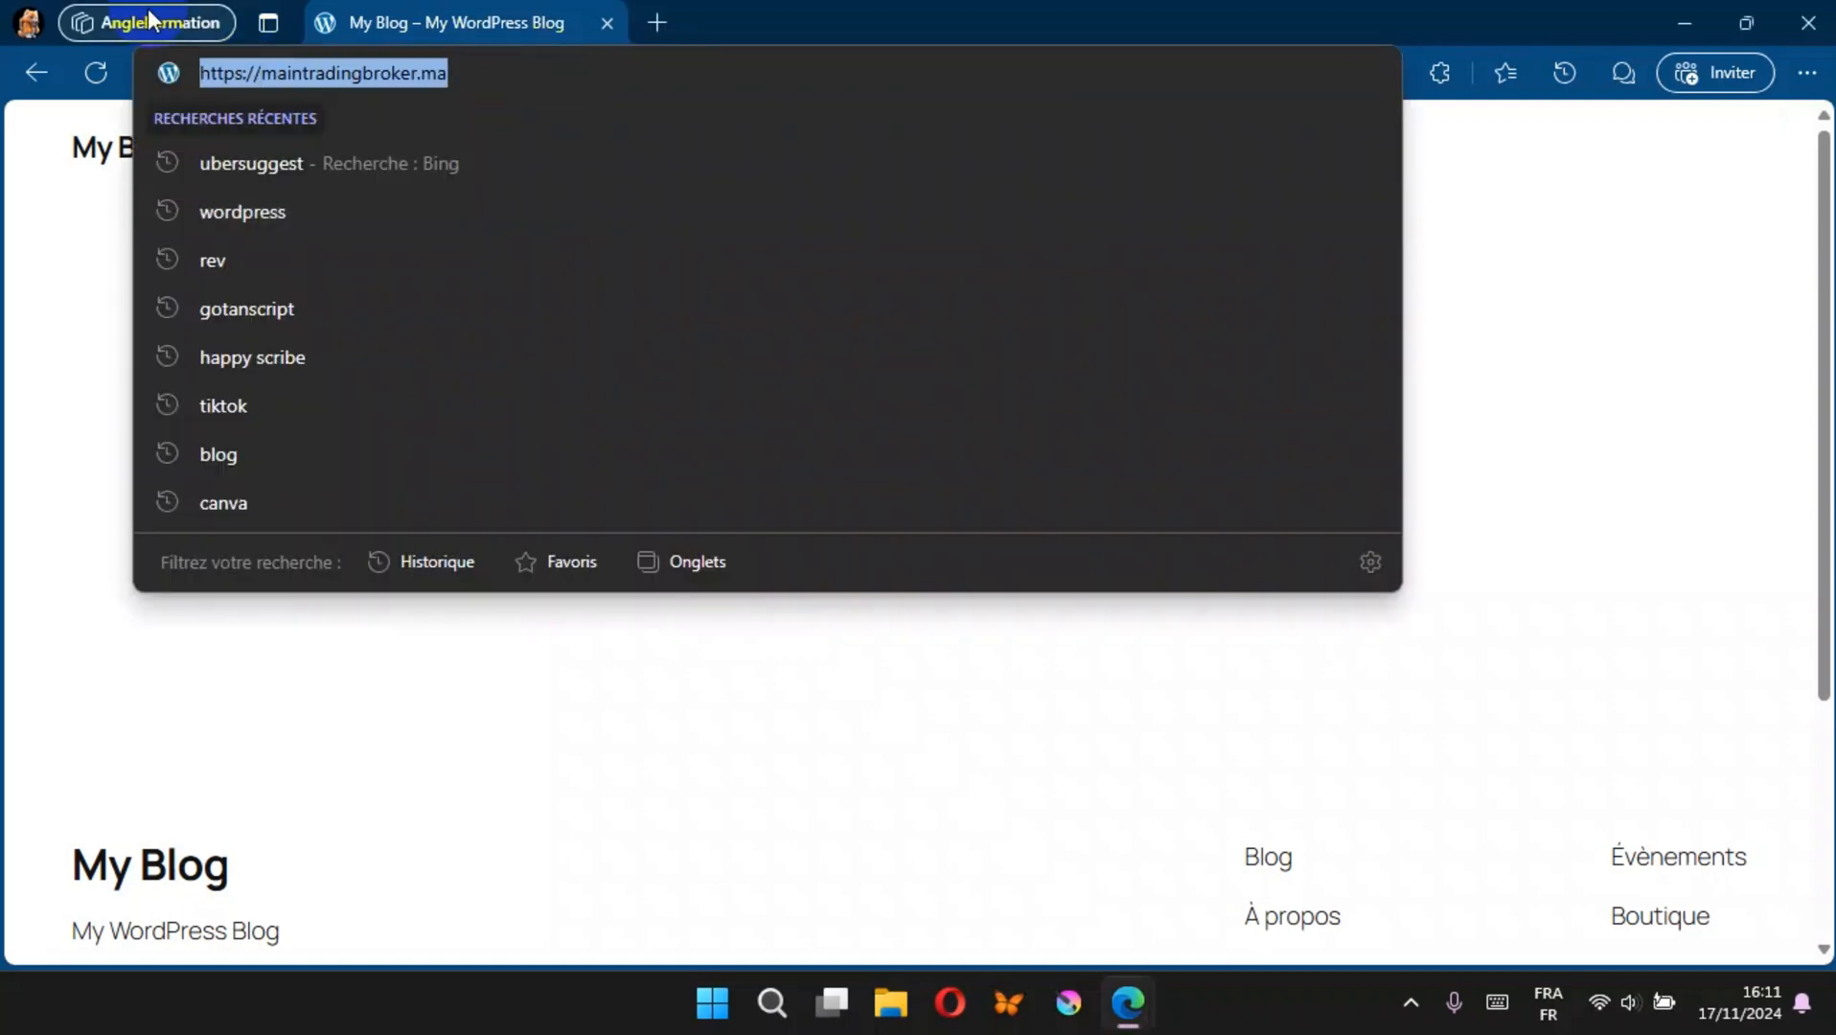
left_click(659, 11)
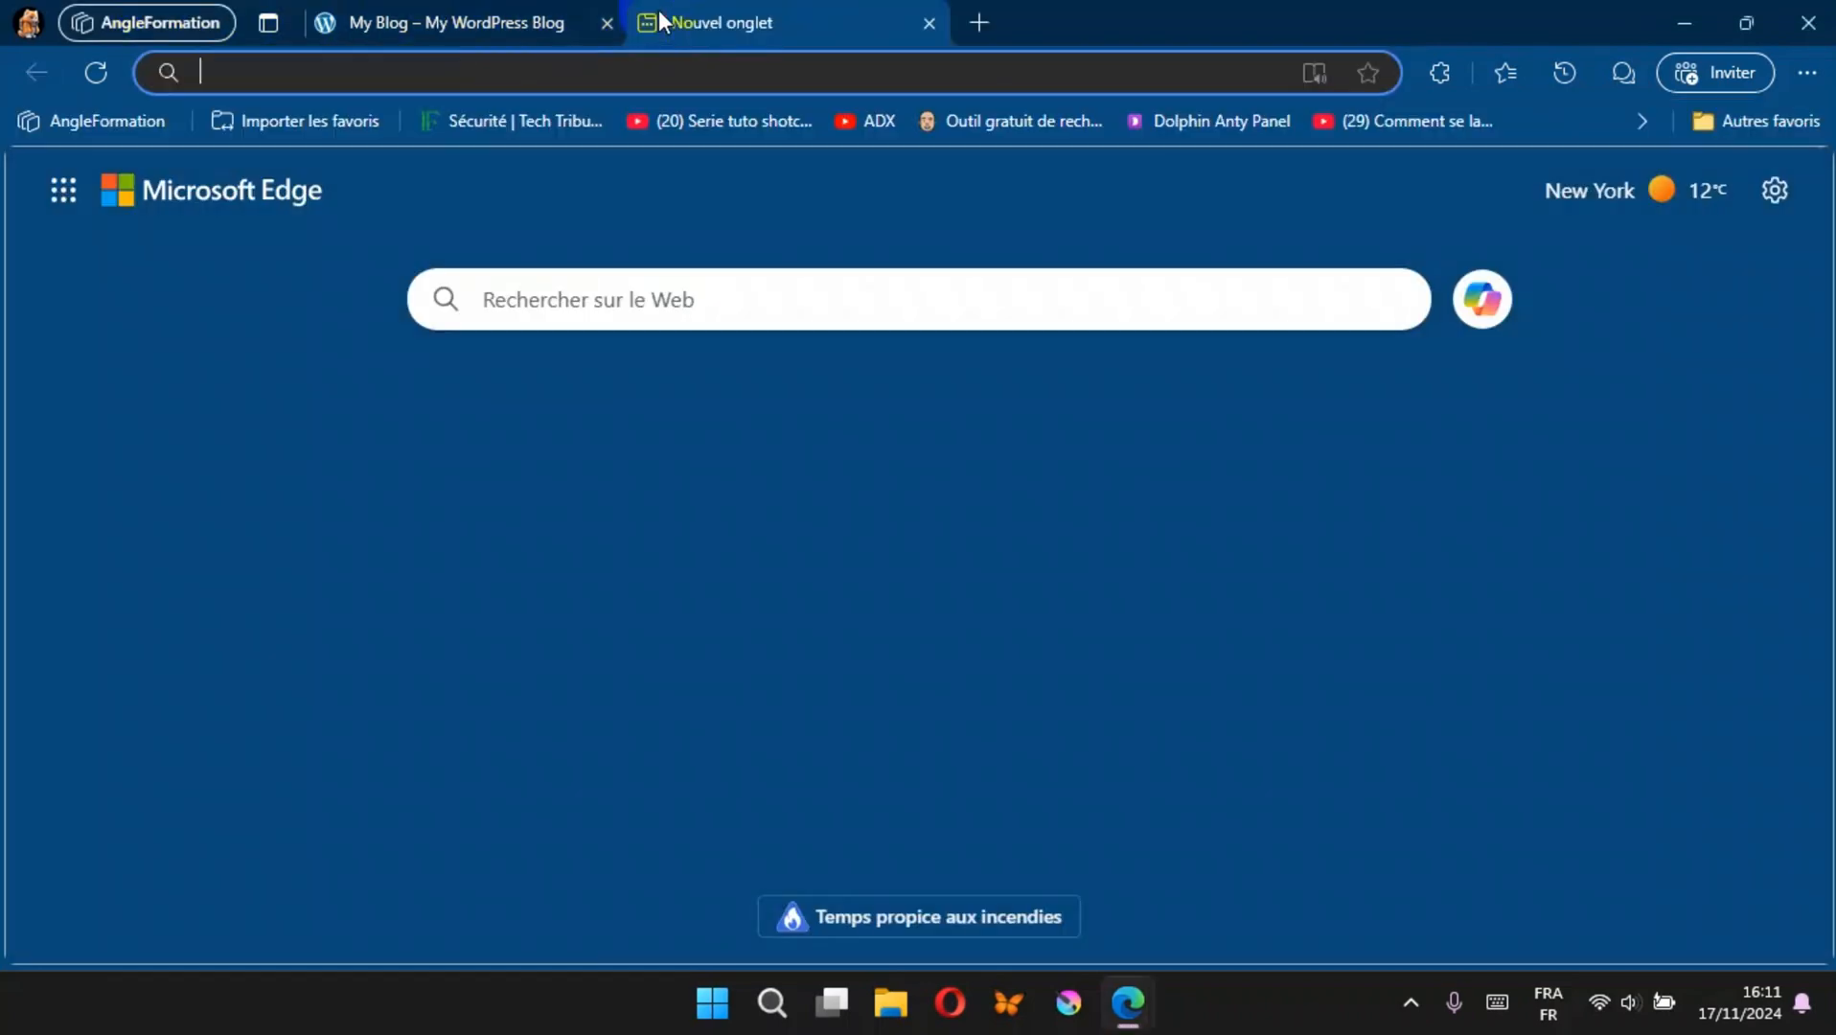
type("https://maintradingbroker.ma/")
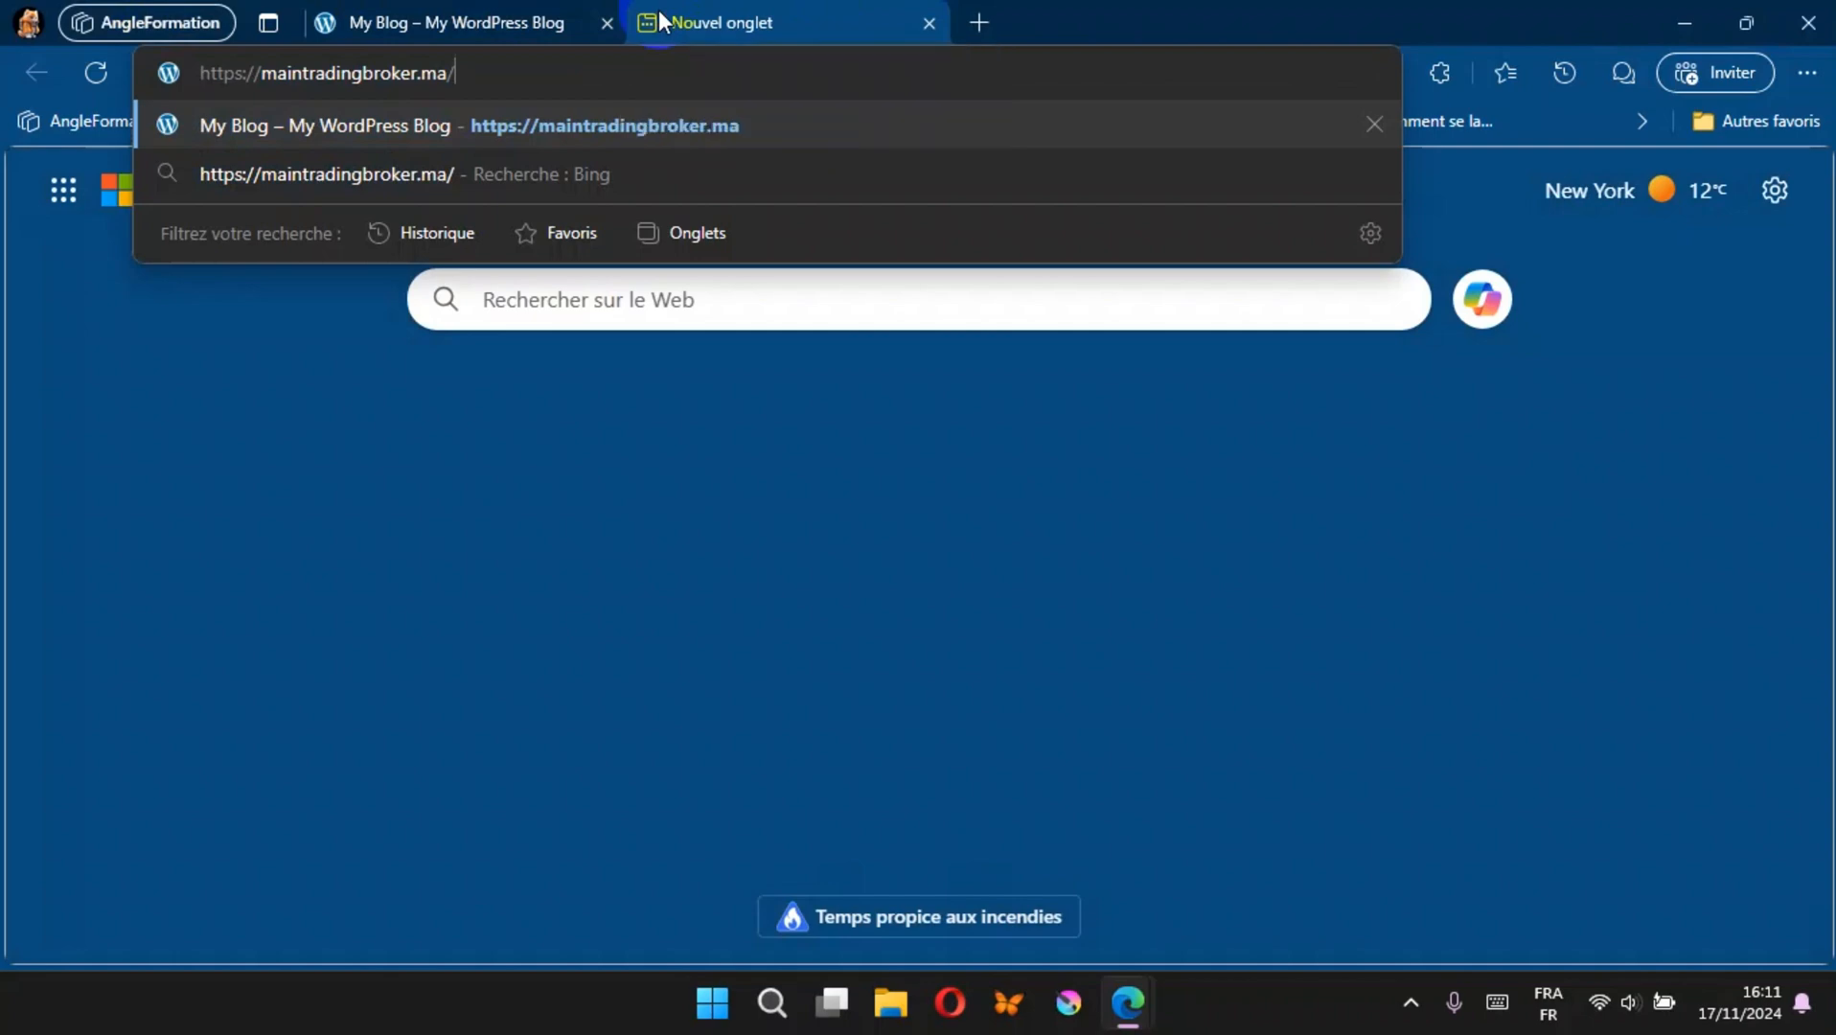
key("Return")
Step: Extend the site address with /wp-admin to load the WordPress login page in the second tab
left_click(668, 67)
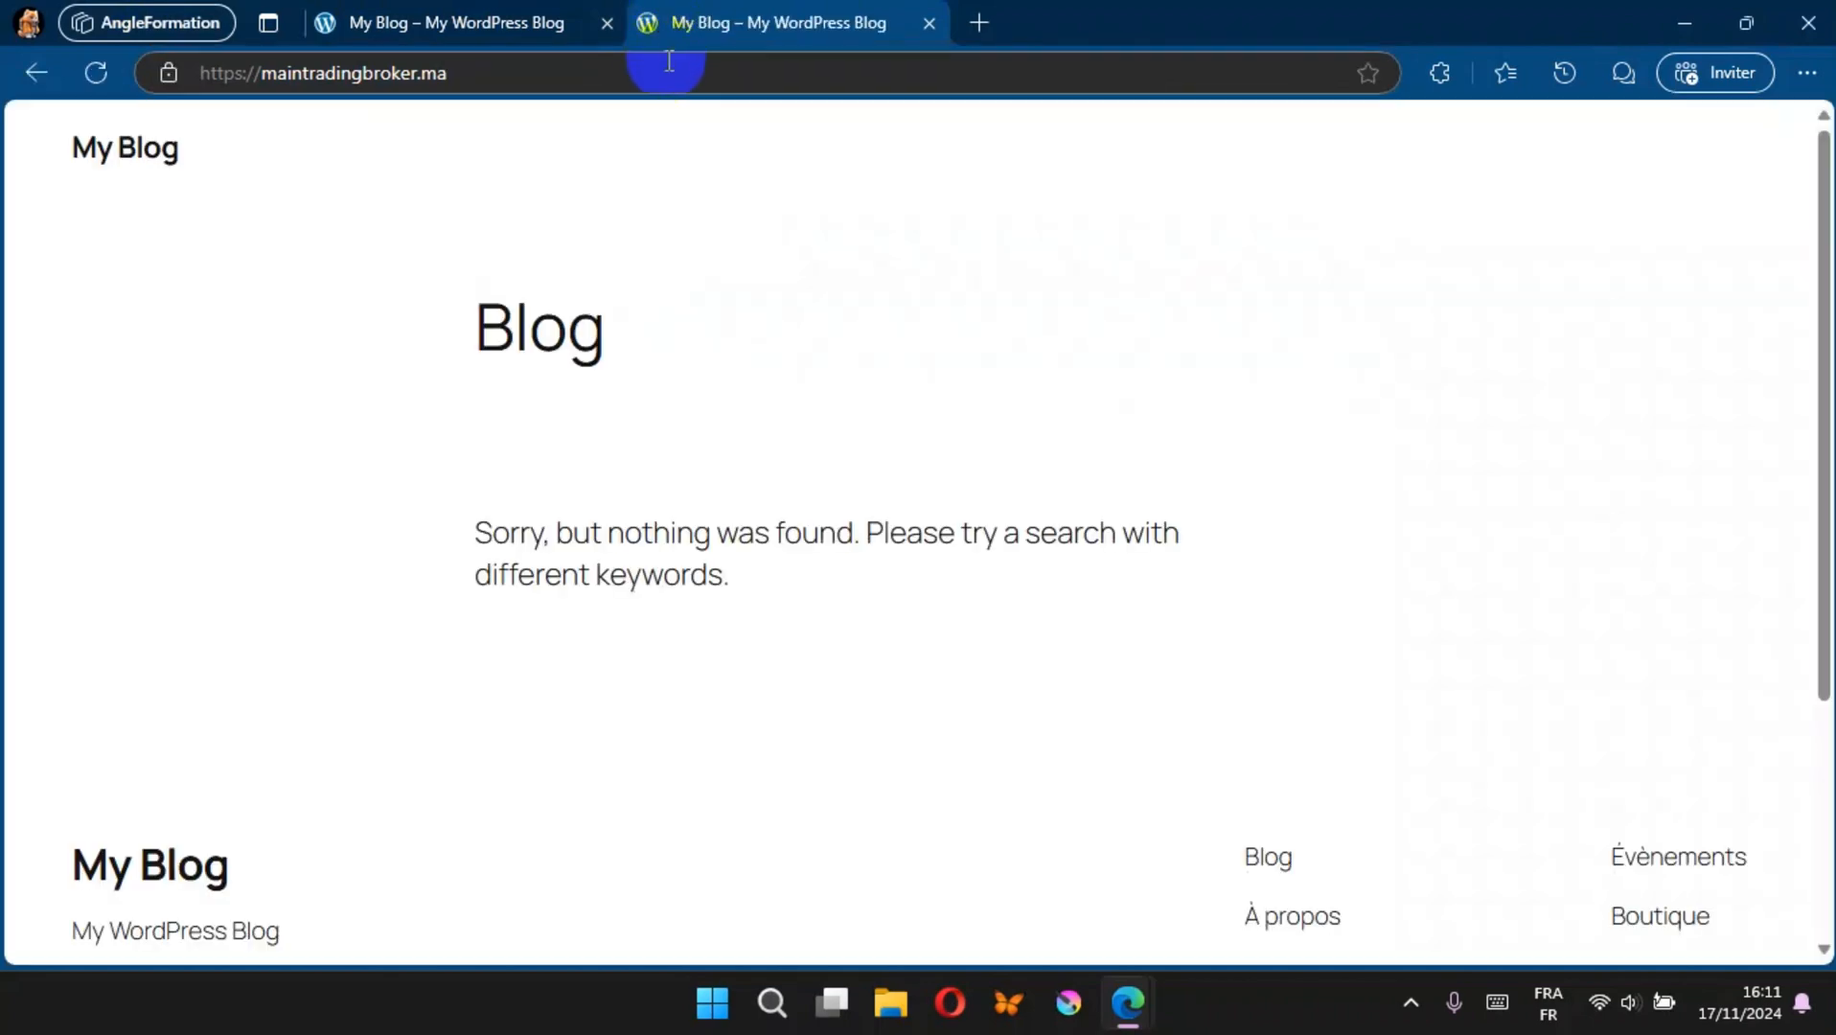
left_click(693, 71)
type("/")
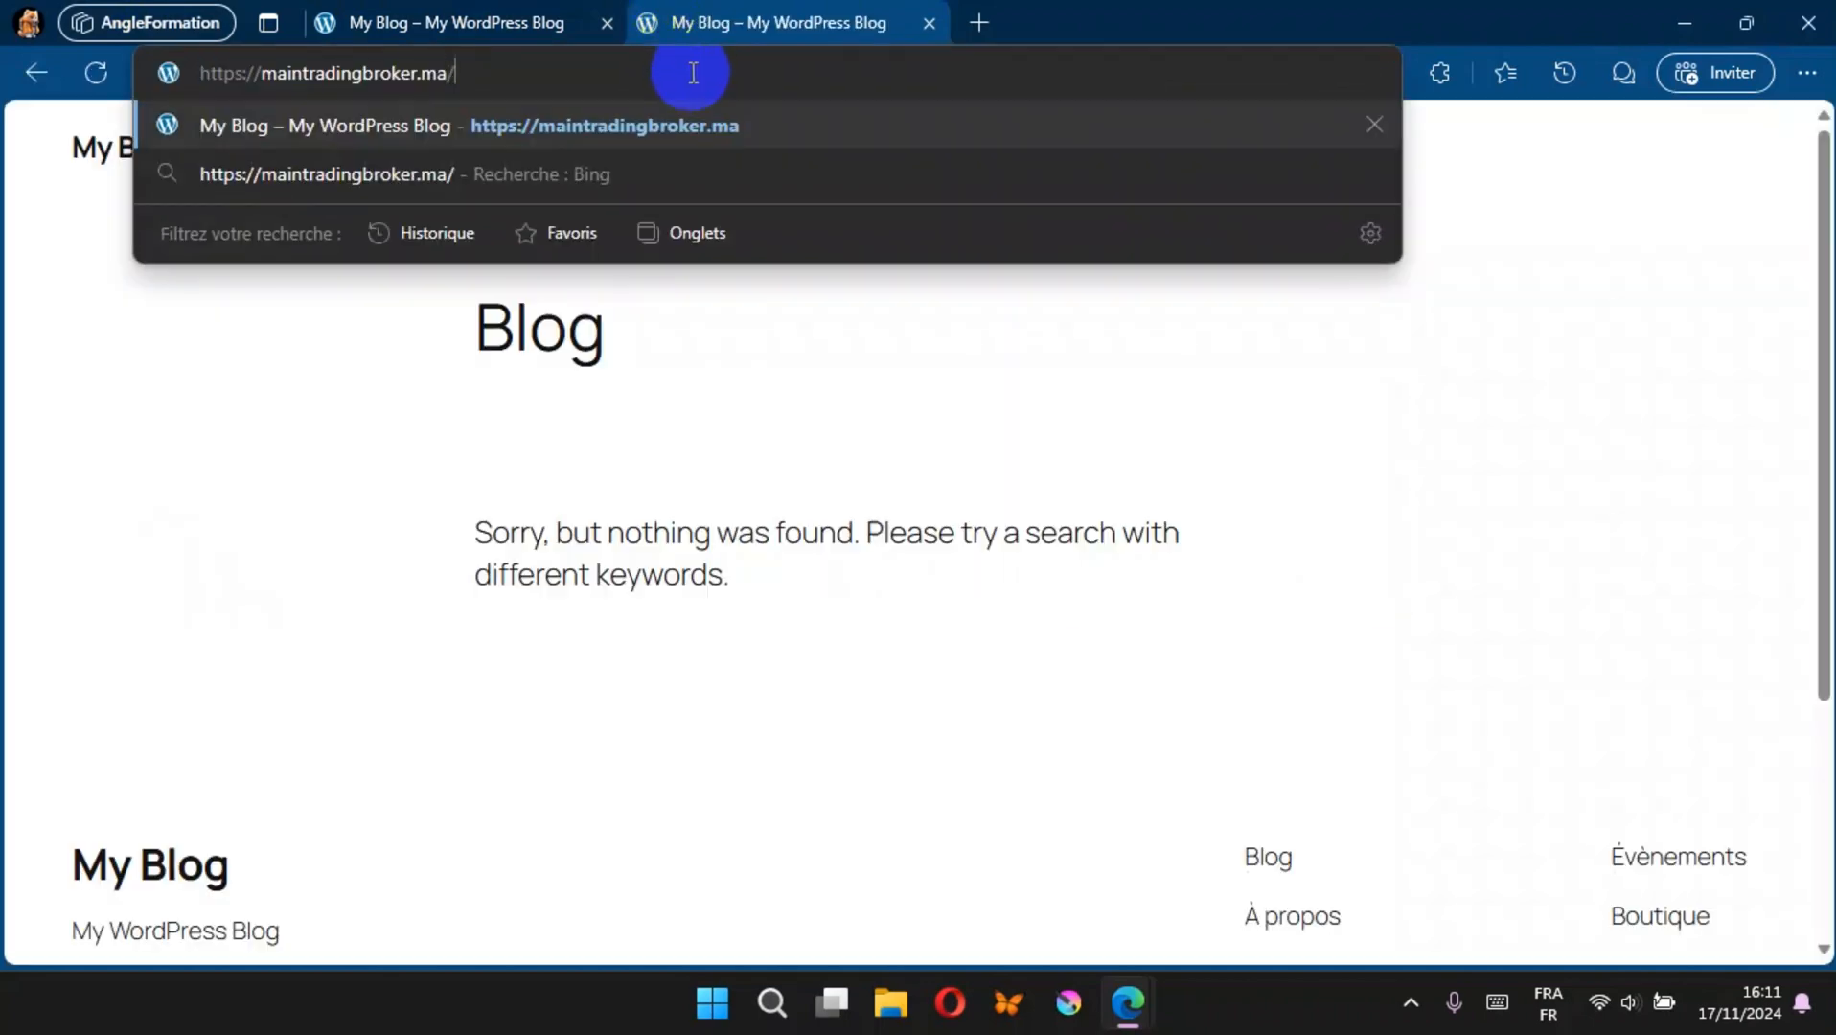
type("wp")
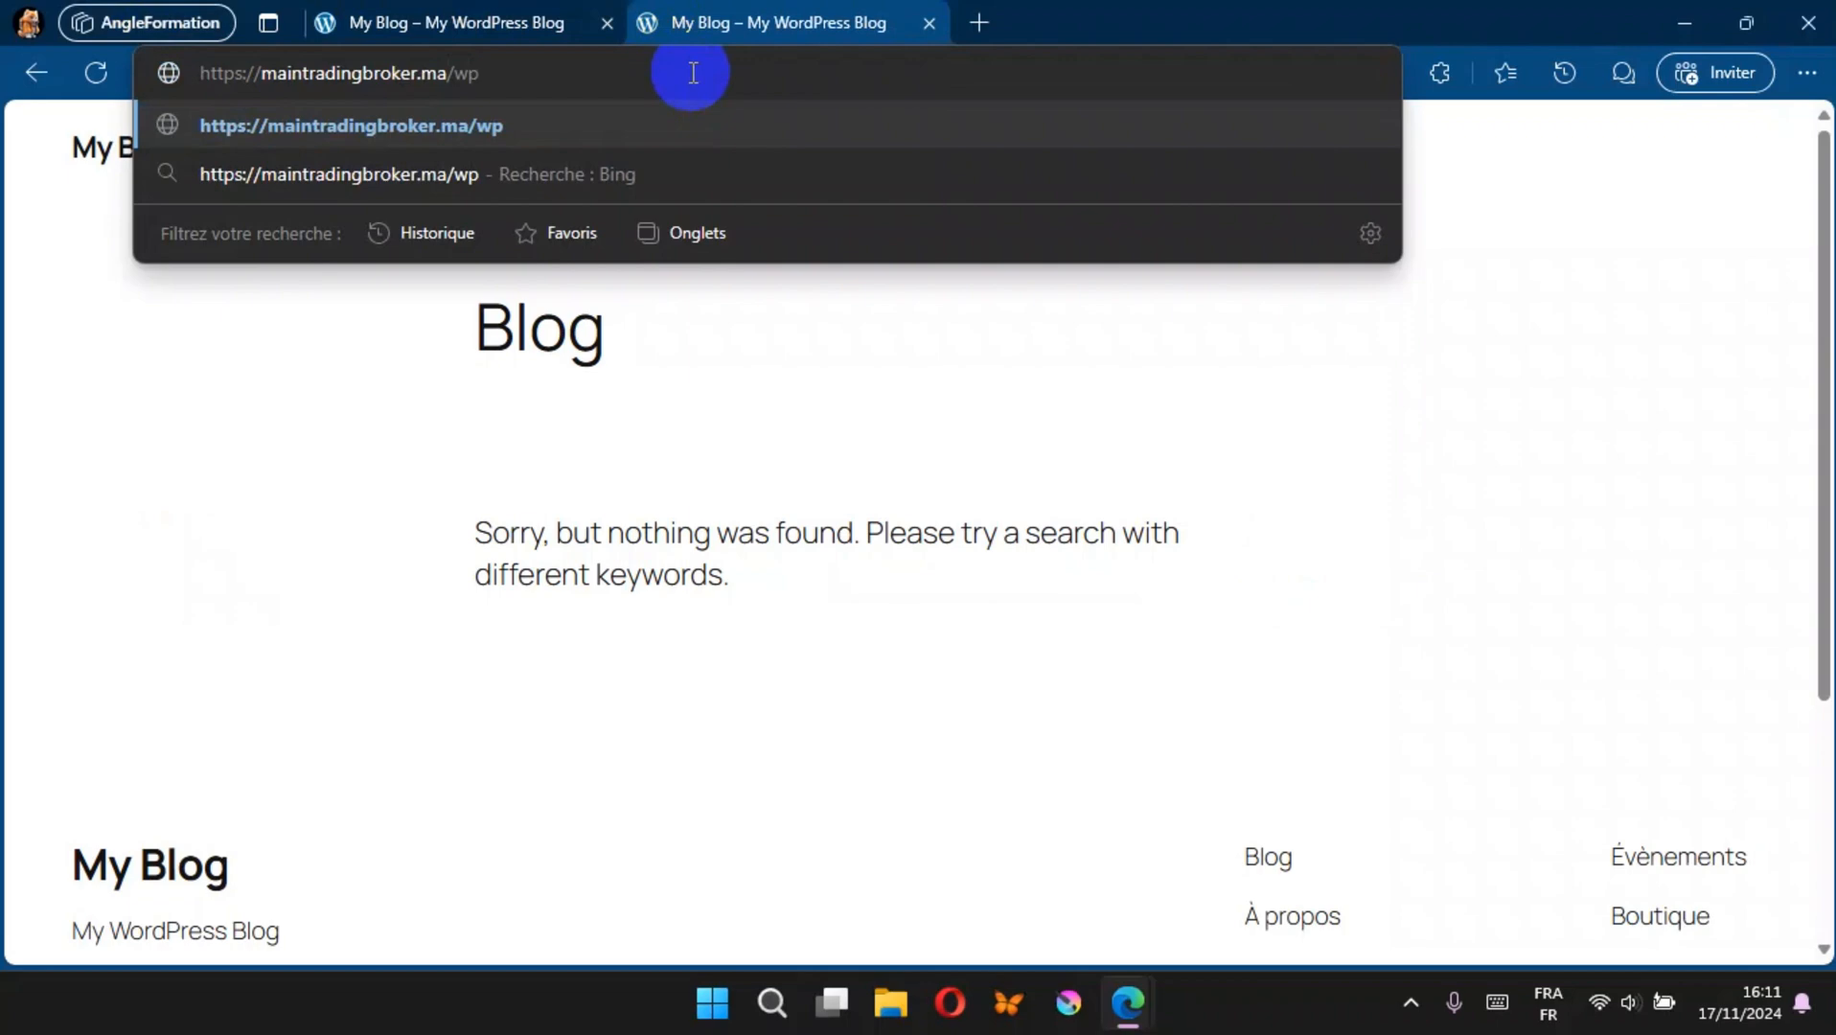
type("-admin")
key("Return")
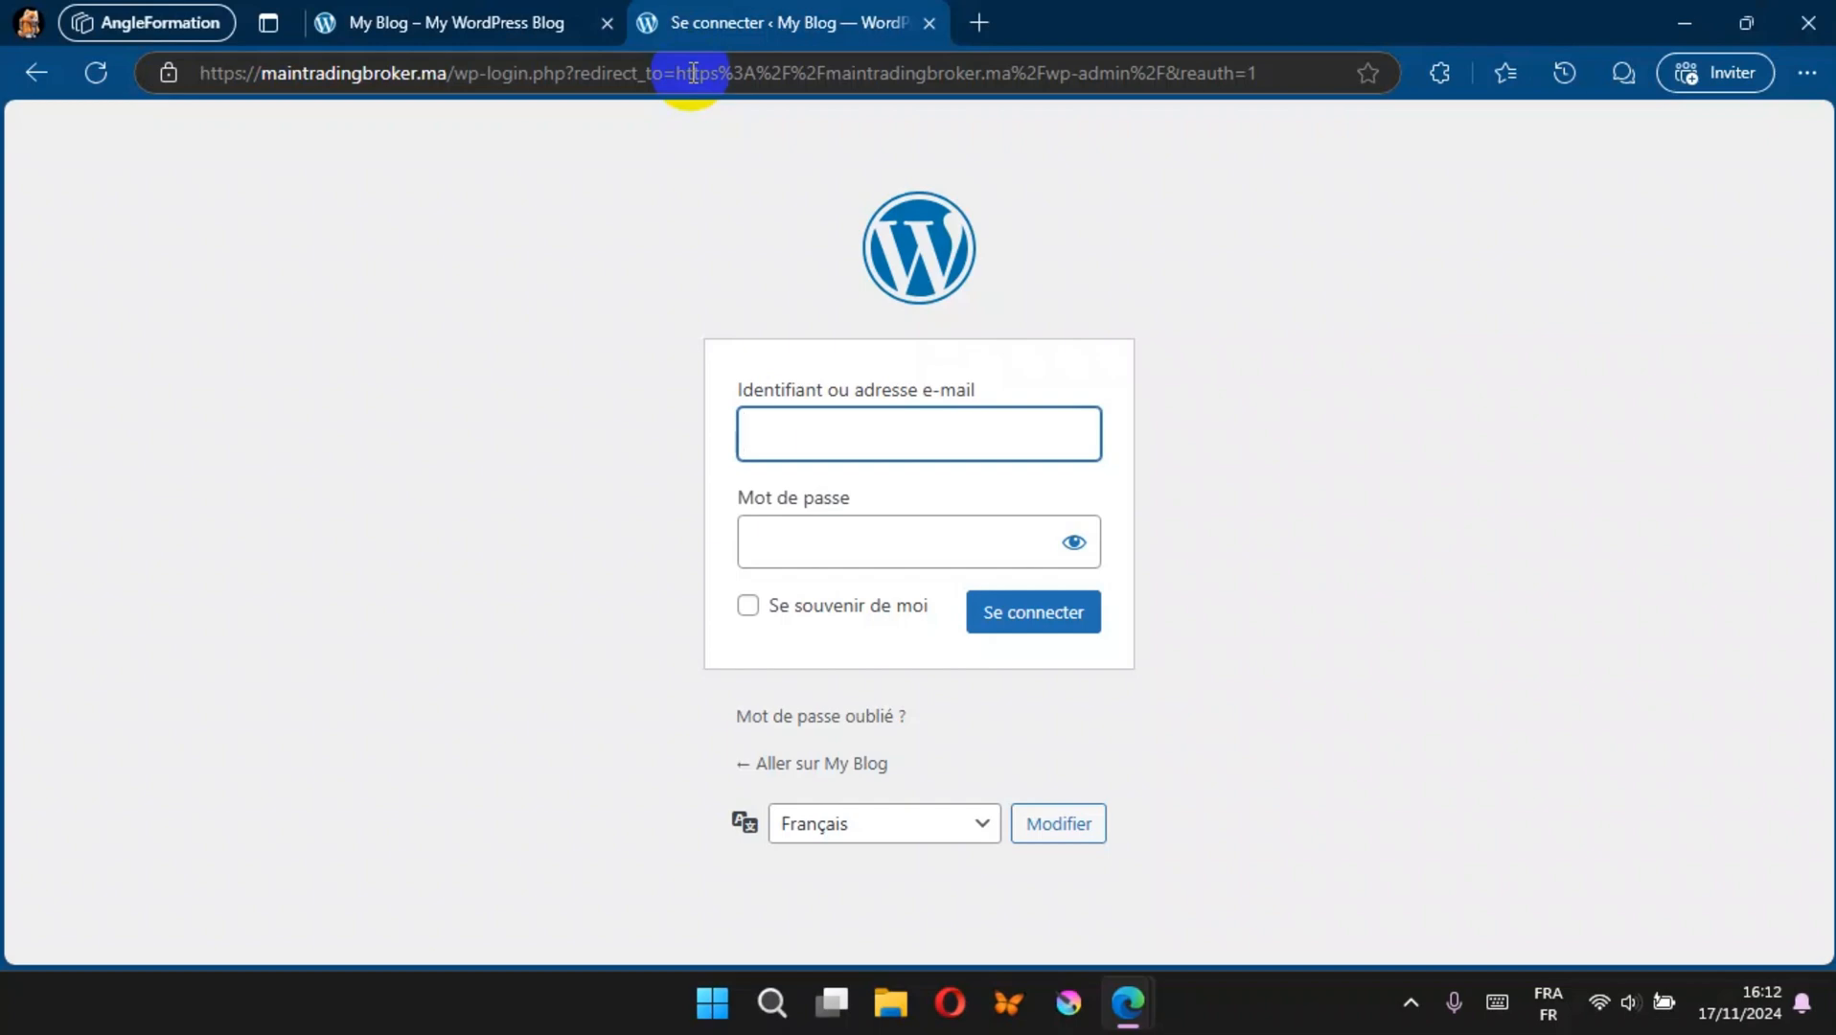
Step: Sign in to the WordPress administration with the account username and password
type("mtr")
key("Tab")
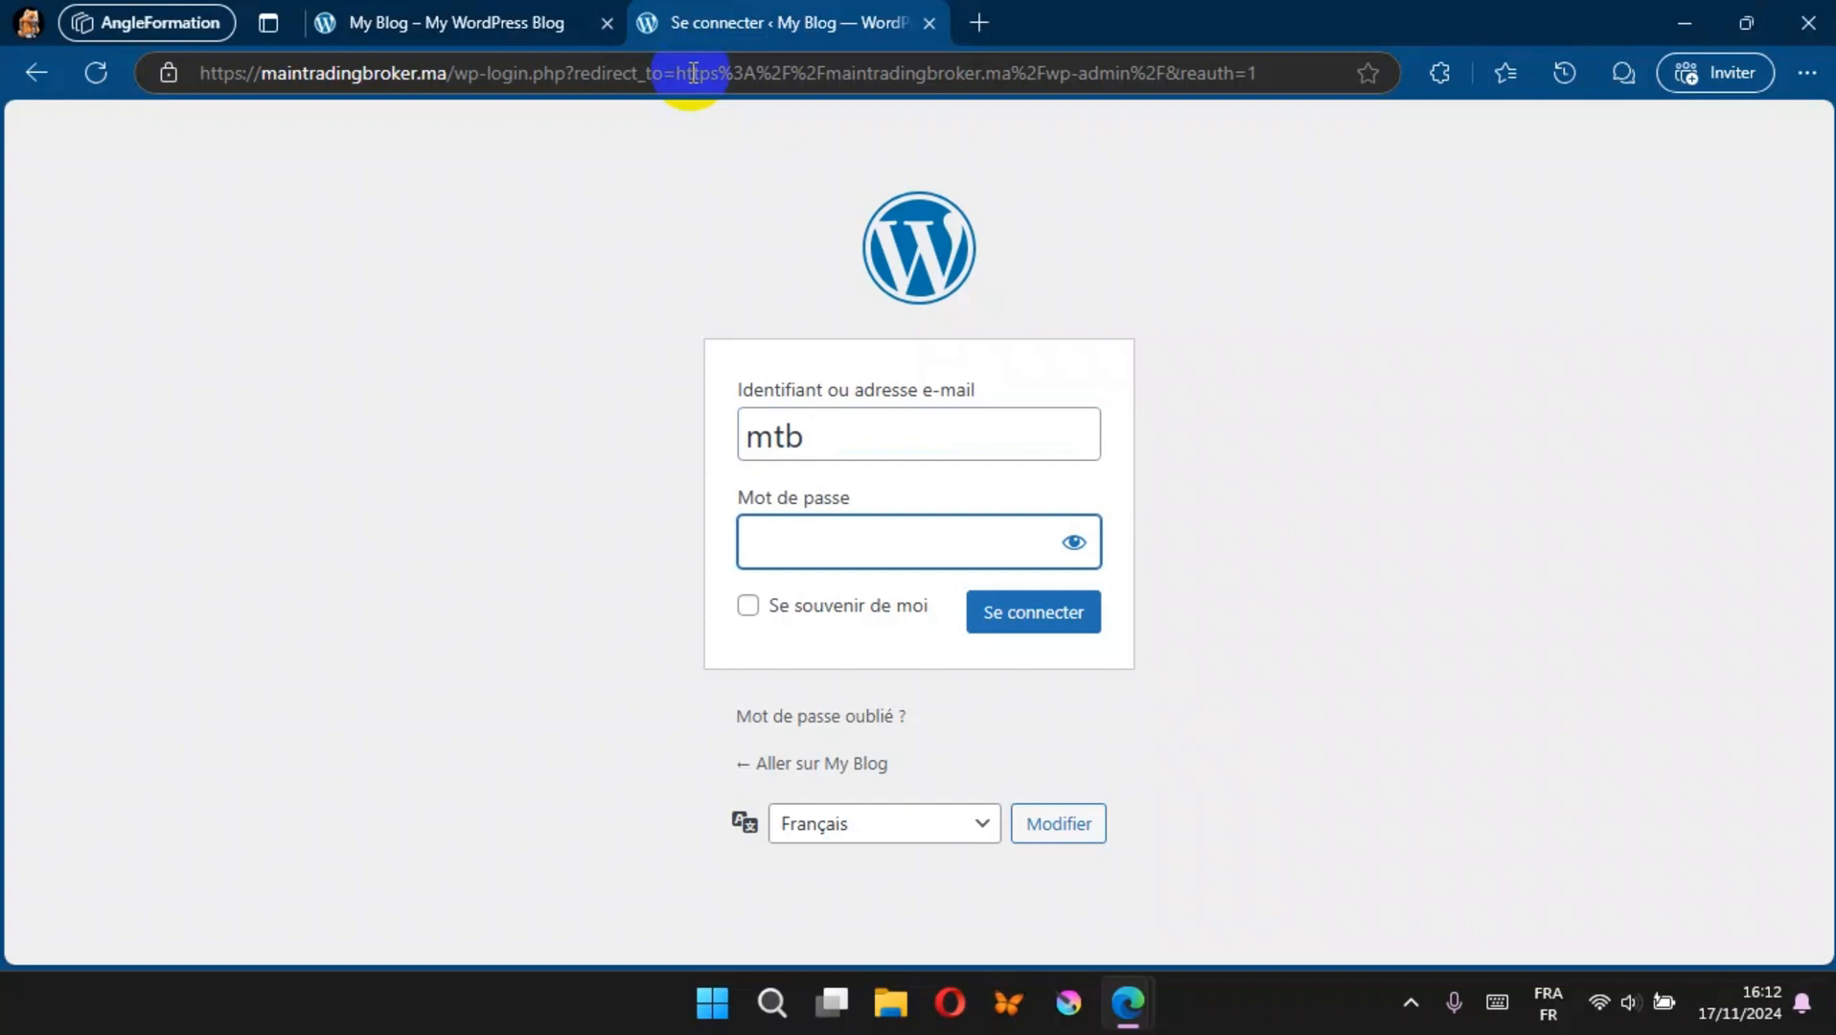
type("•••••")
left_click(1052, 619)
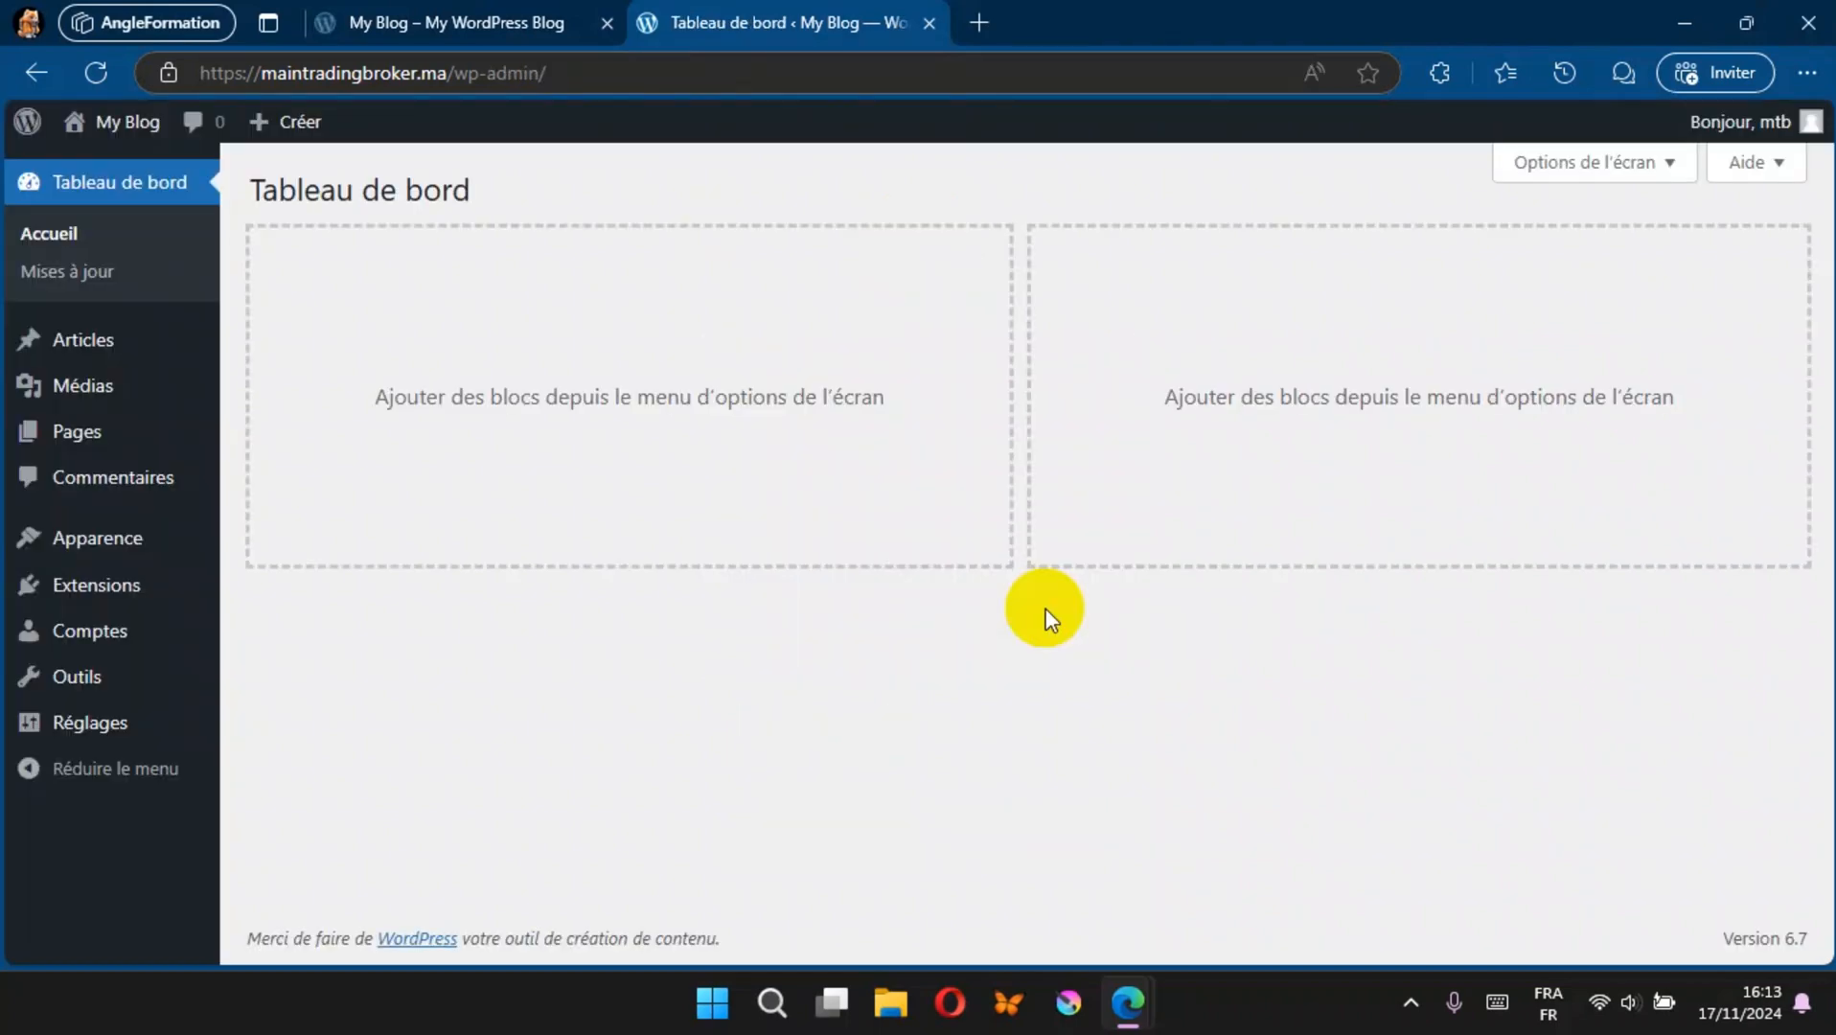
Step: Reload the public blog page in the other tab to check its address, and return to the dashboard
left_click(477, 14)
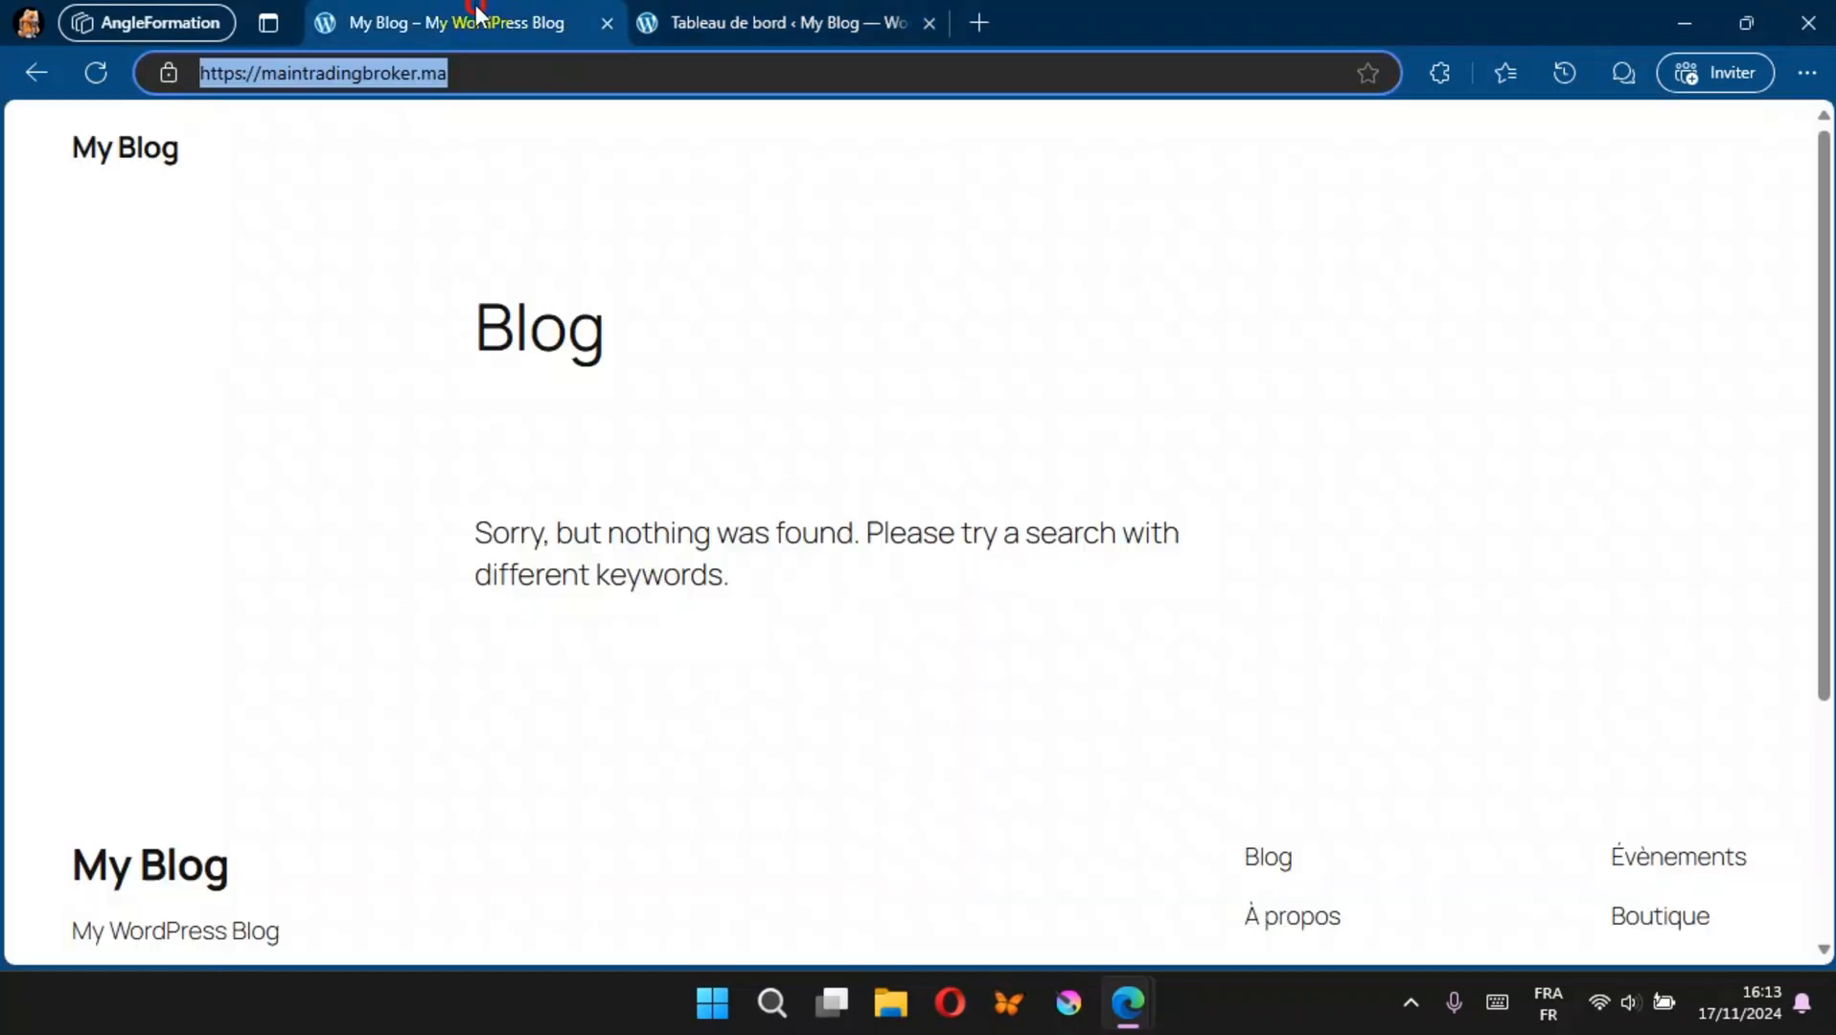
left_click(96, 72)
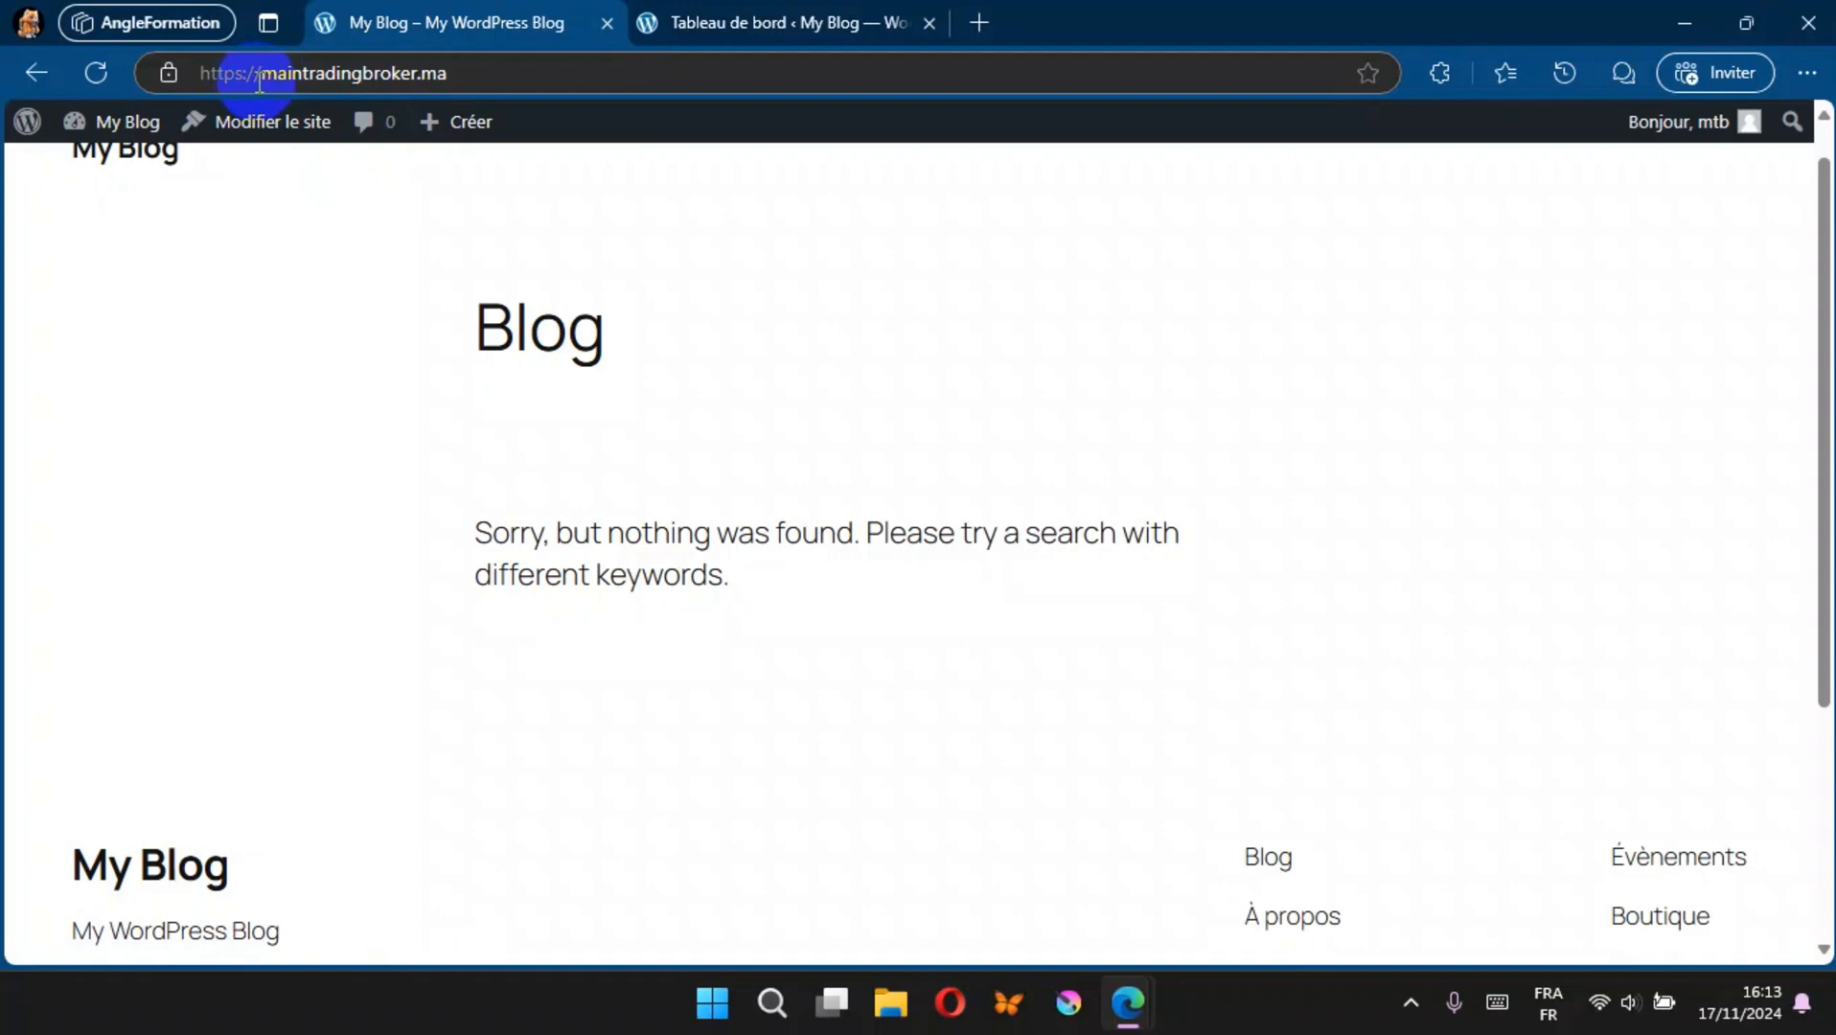
left_click(720, 21)
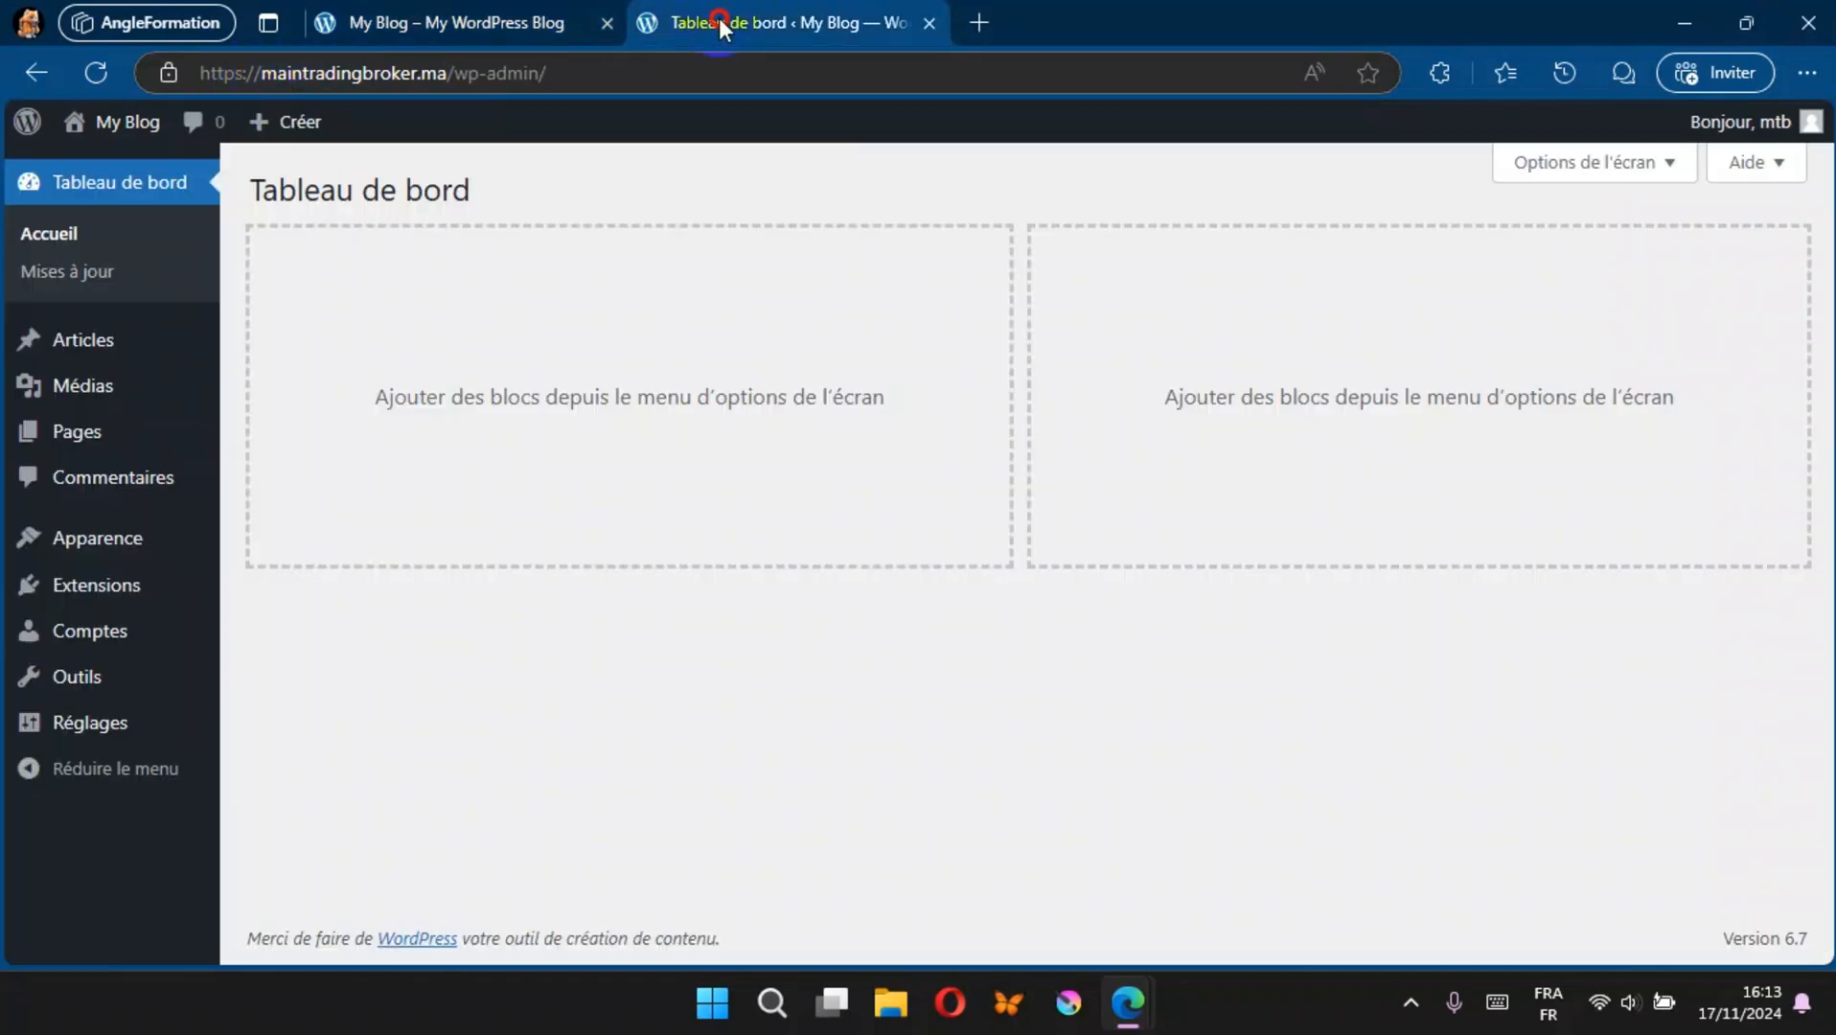
left_click(82, 746)
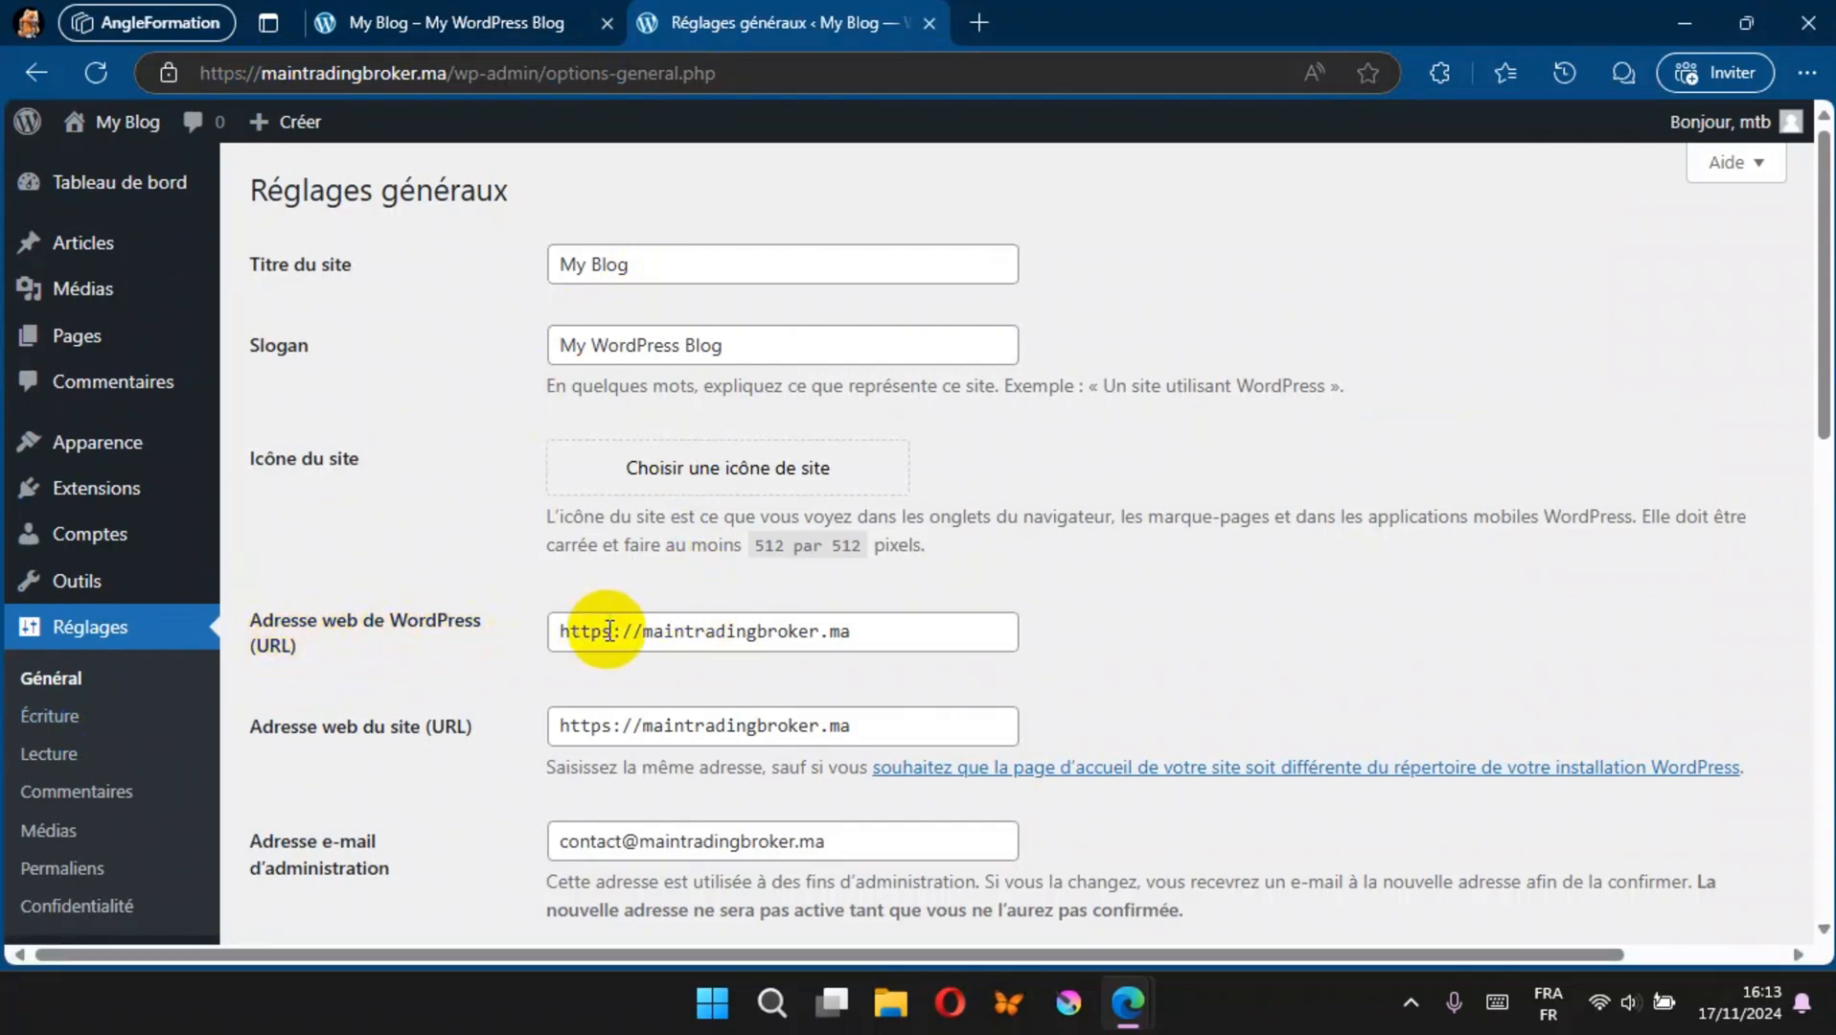
left_click(642, 633)
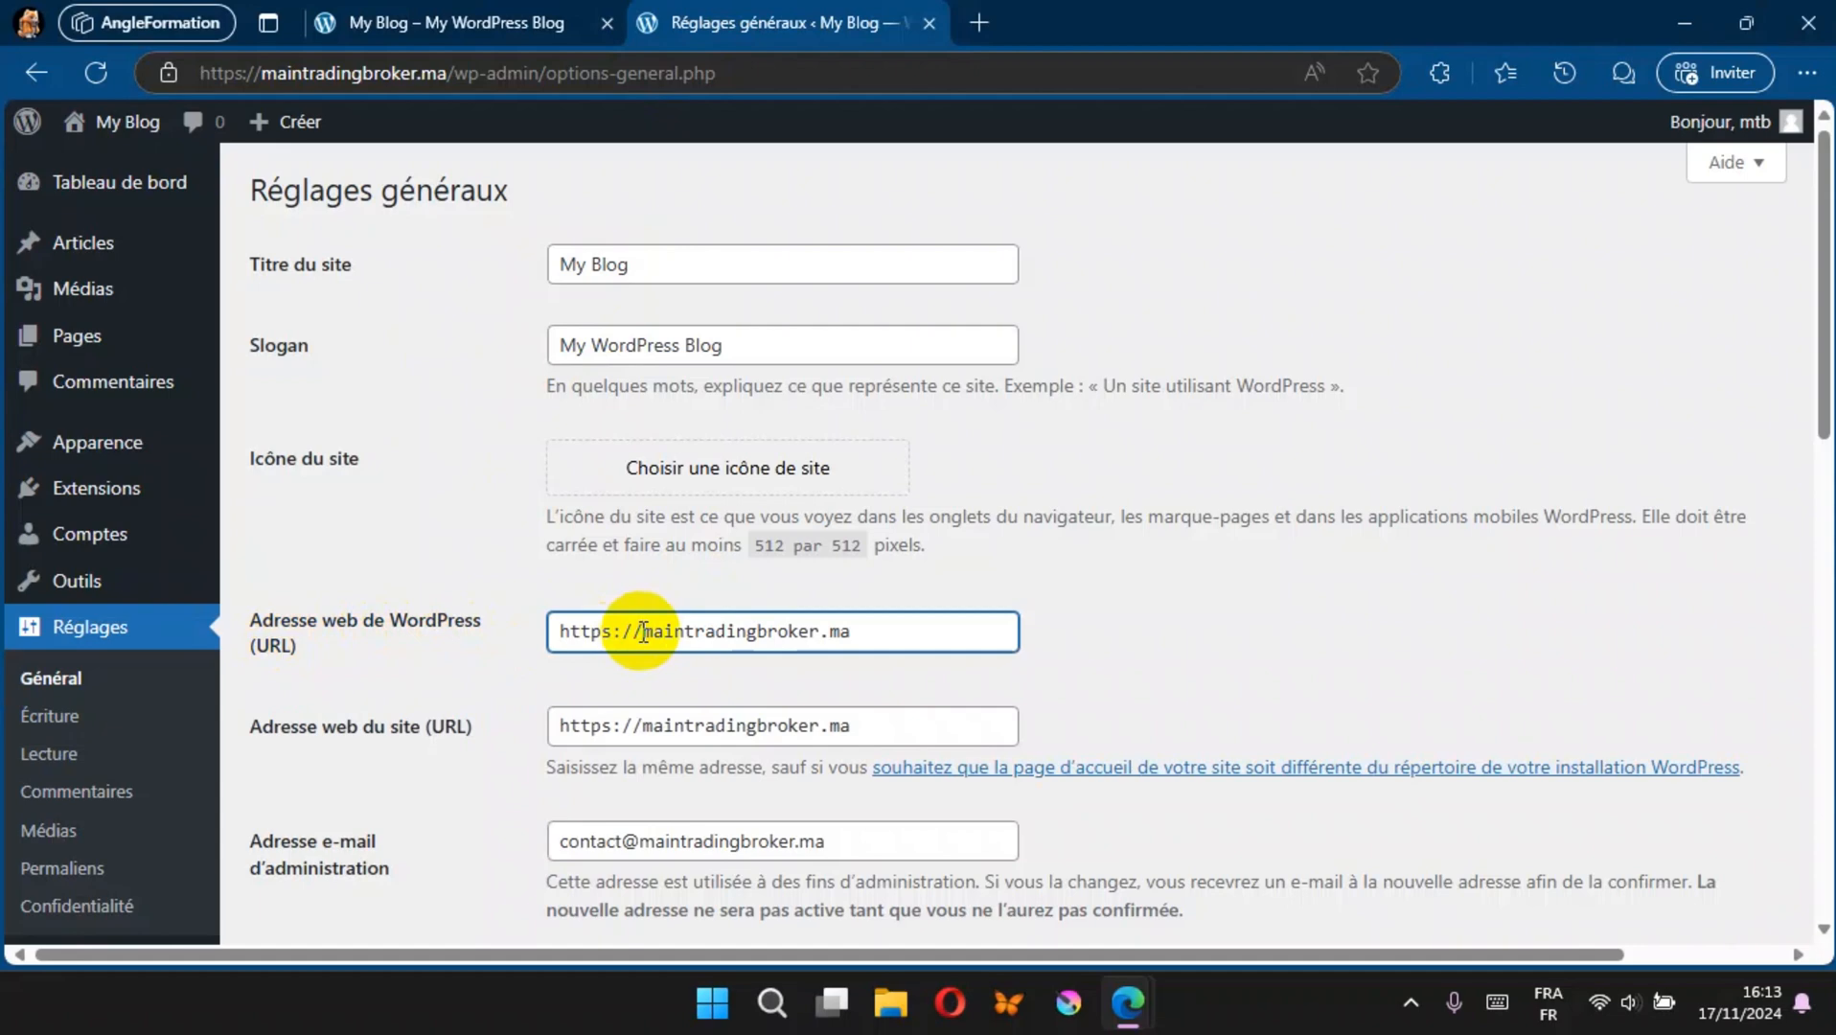
type("www.")
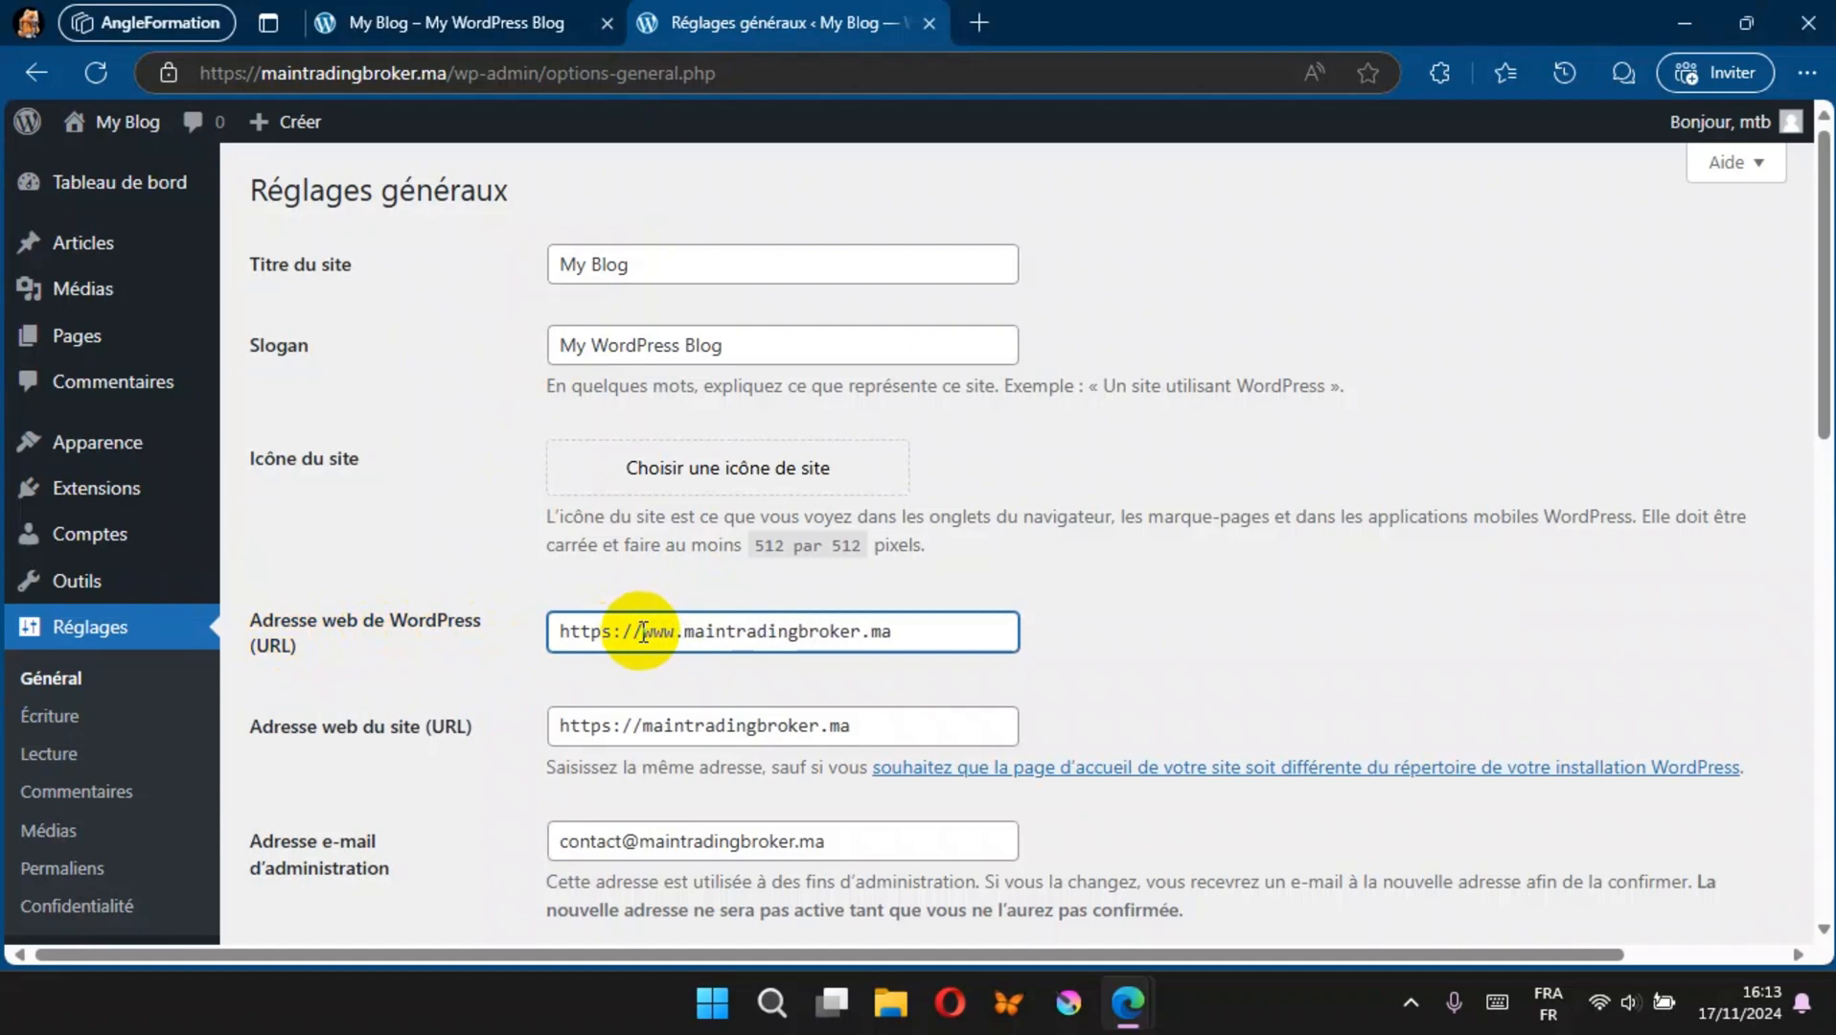
left_click(641, 726)
type("www.")
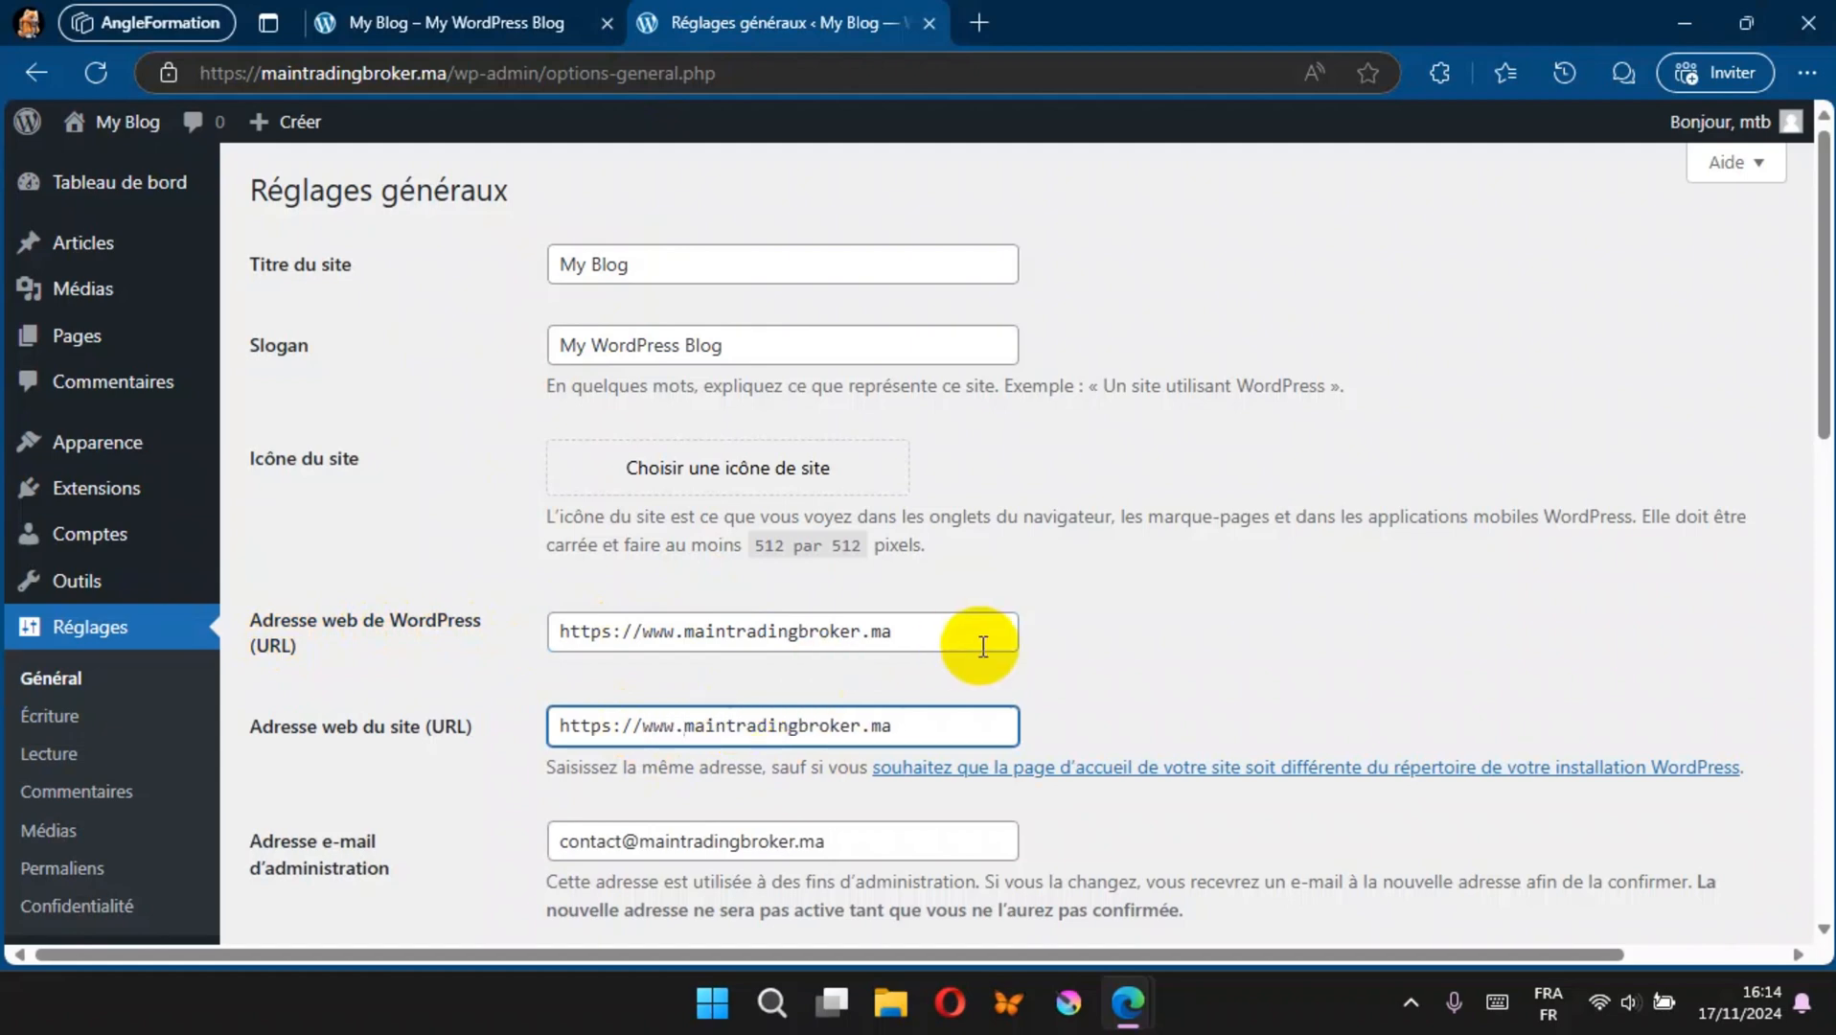
scroll(982, 647, "down", 12)
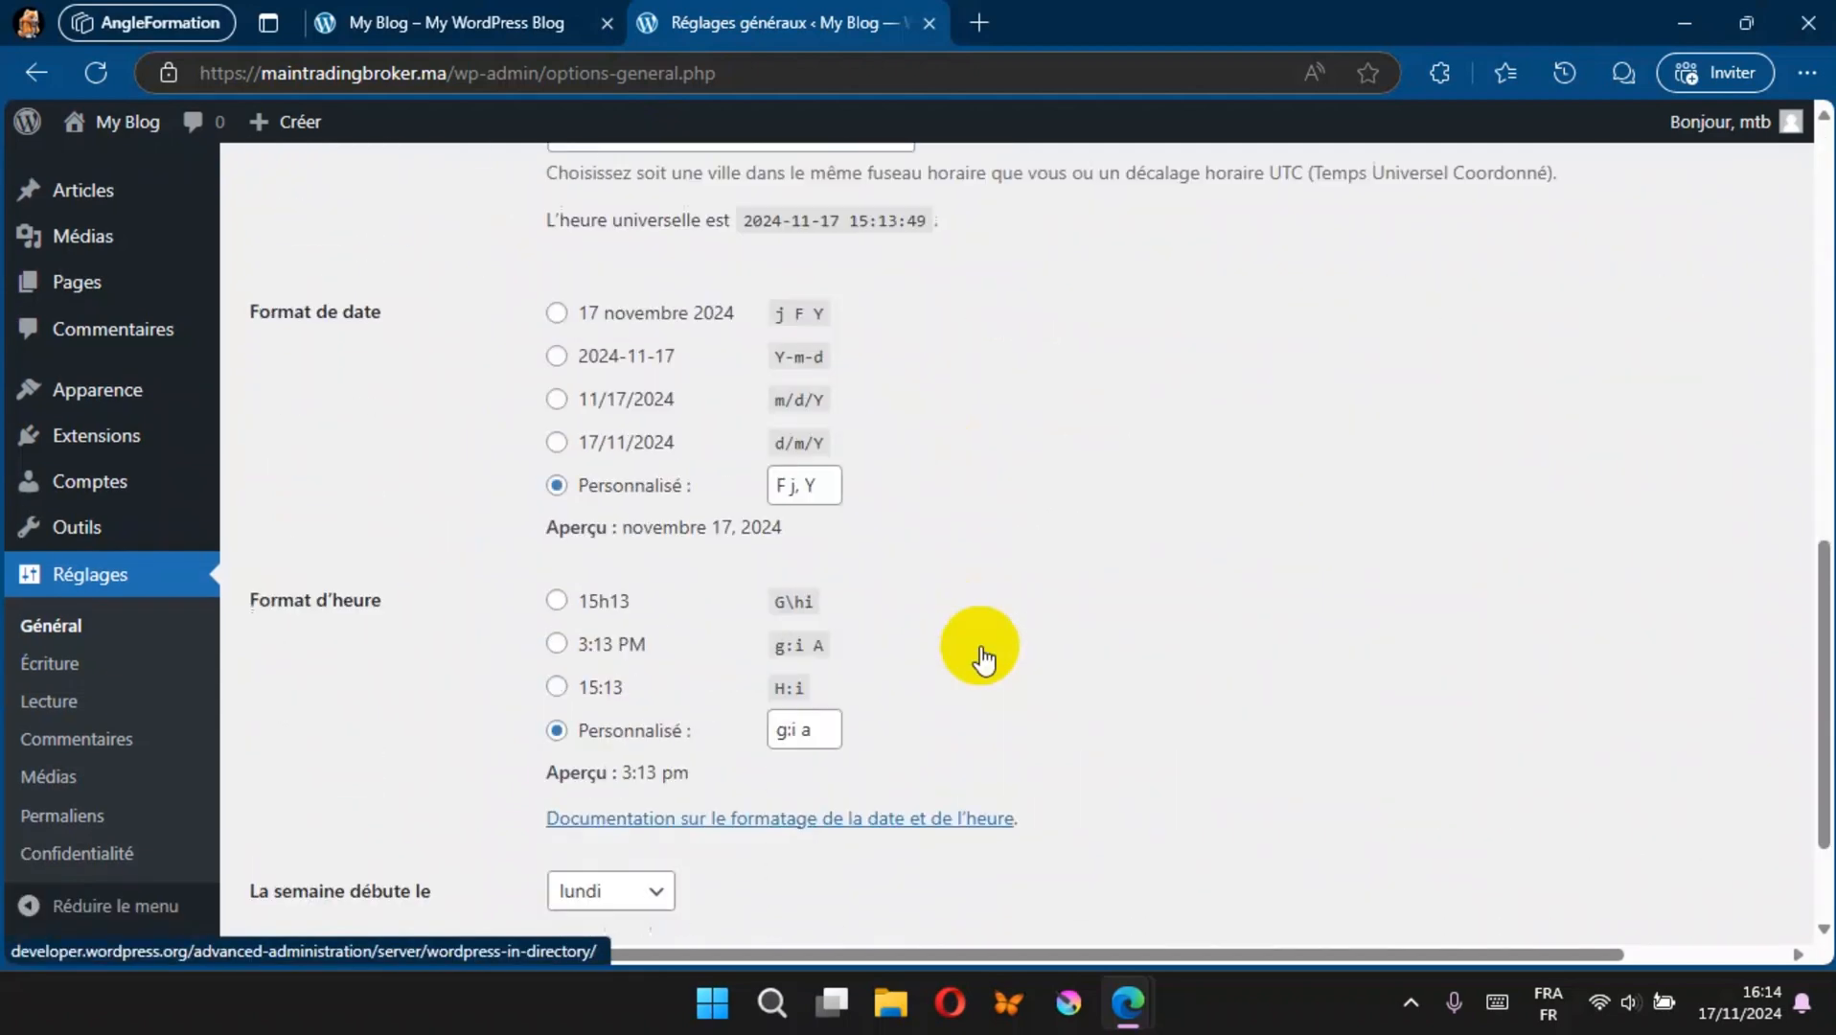
left_click(353, 805)
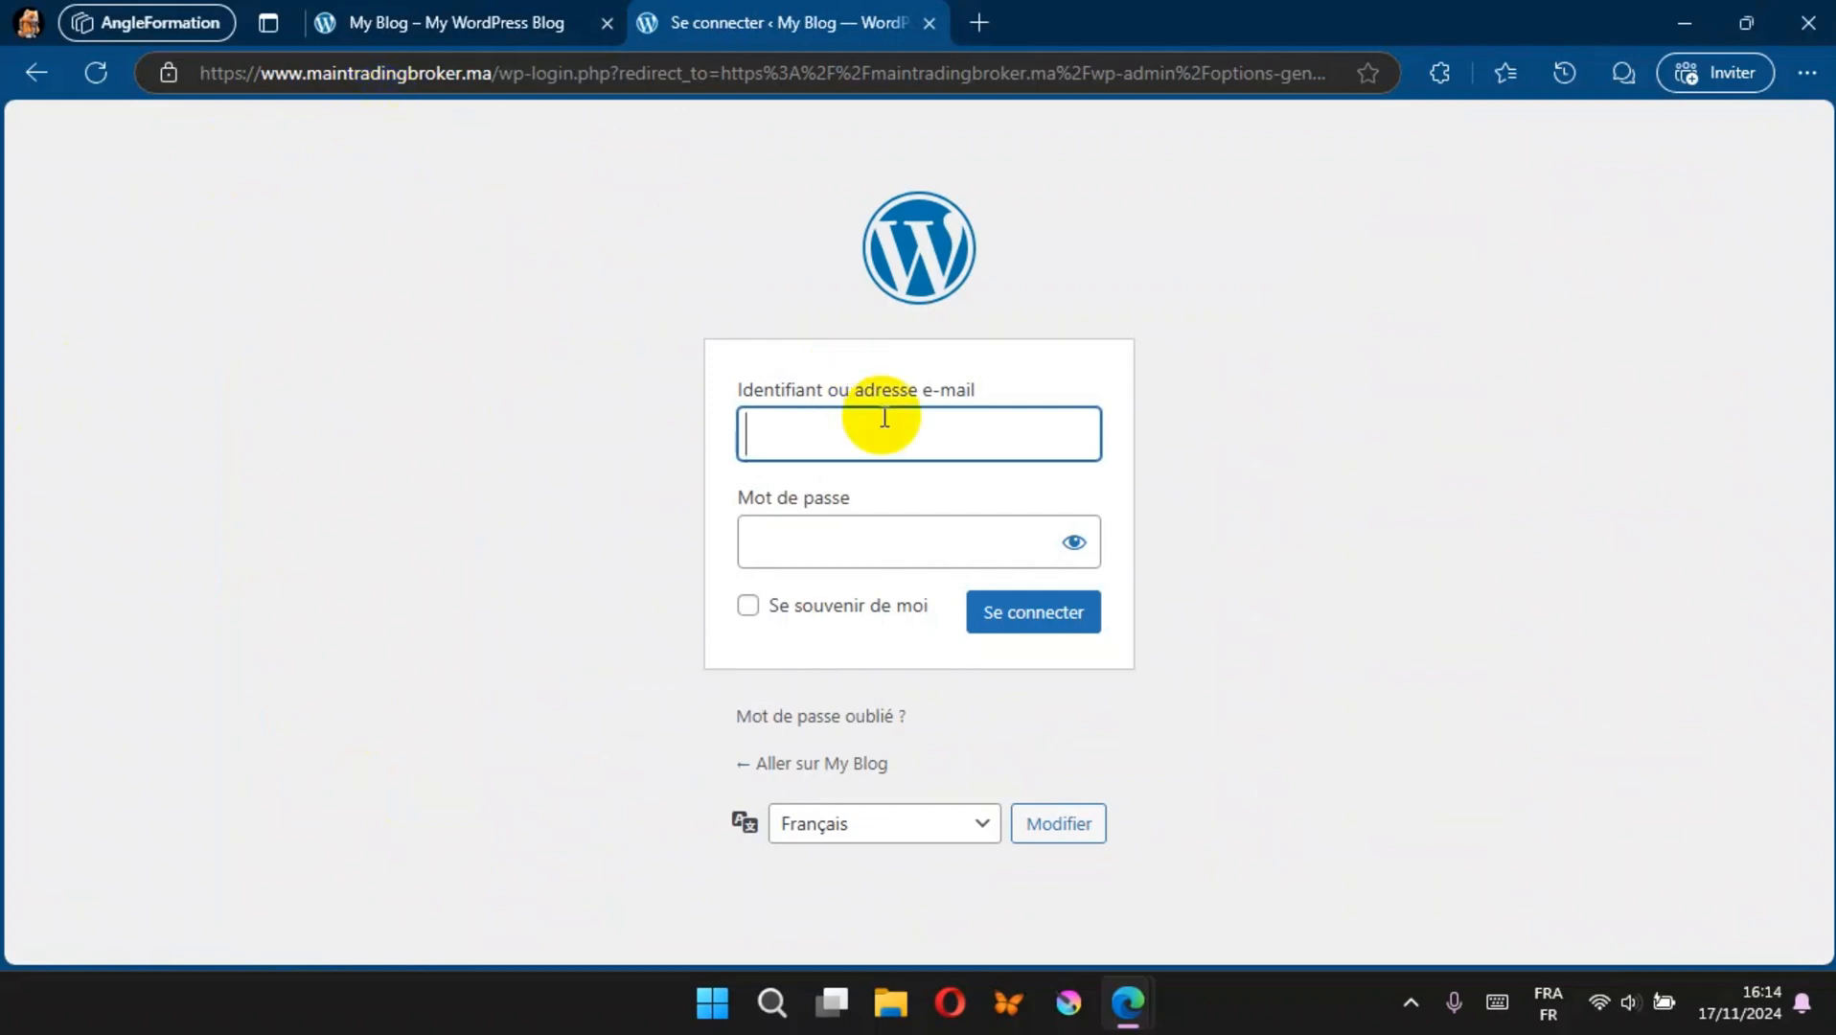
Step: Sign in again on the www version of the login page with the username and account password
type("rtb")
key("Tab")
type("*******")
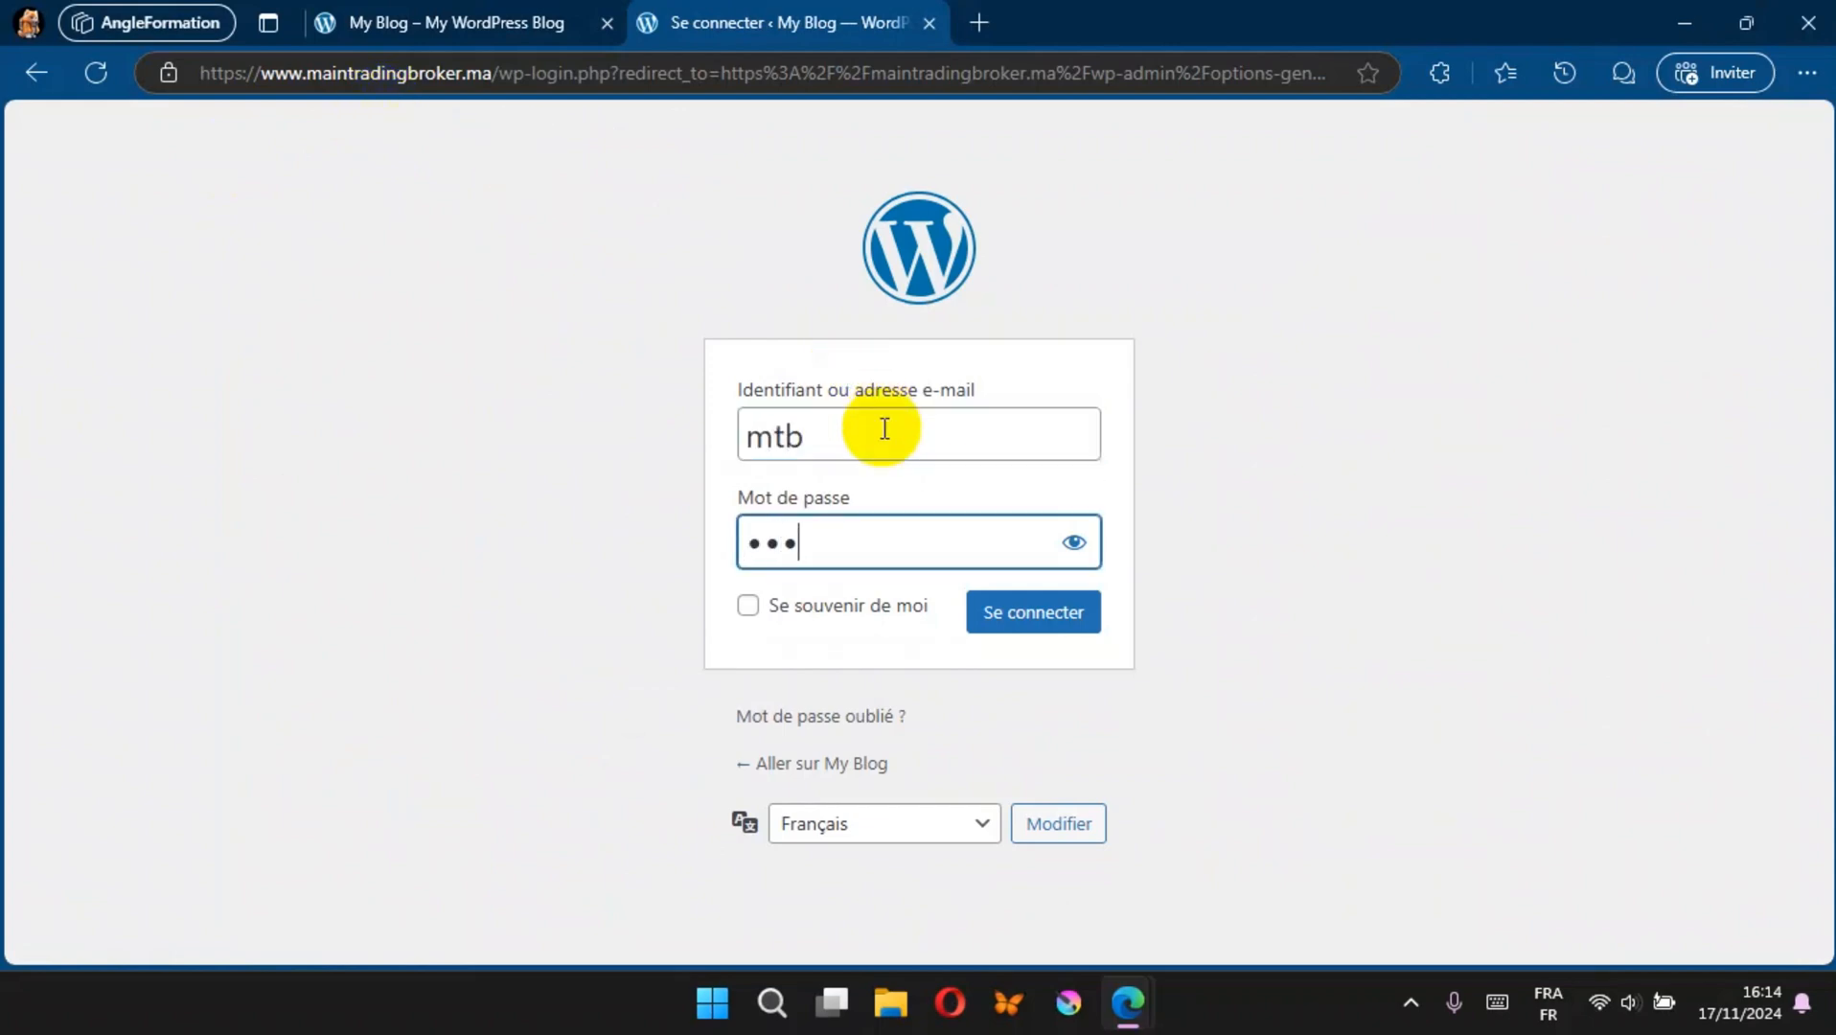
type("**********")
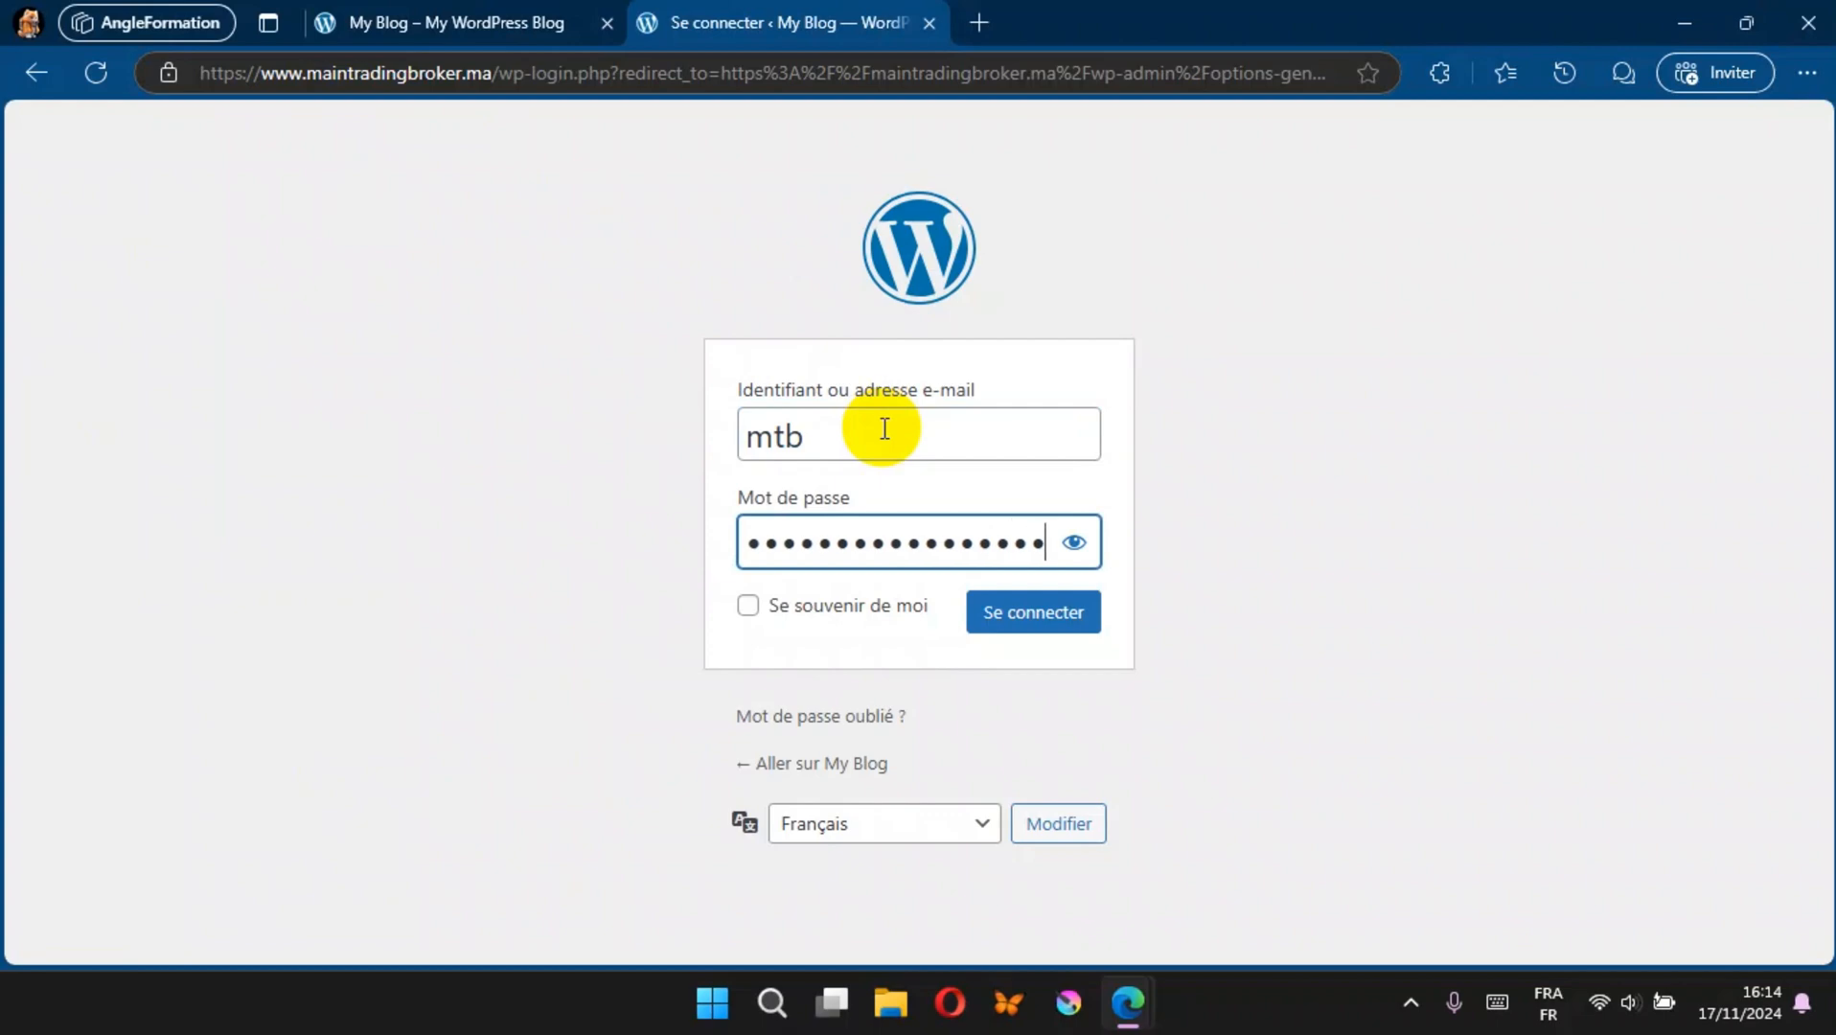
left_click(1003, 625)
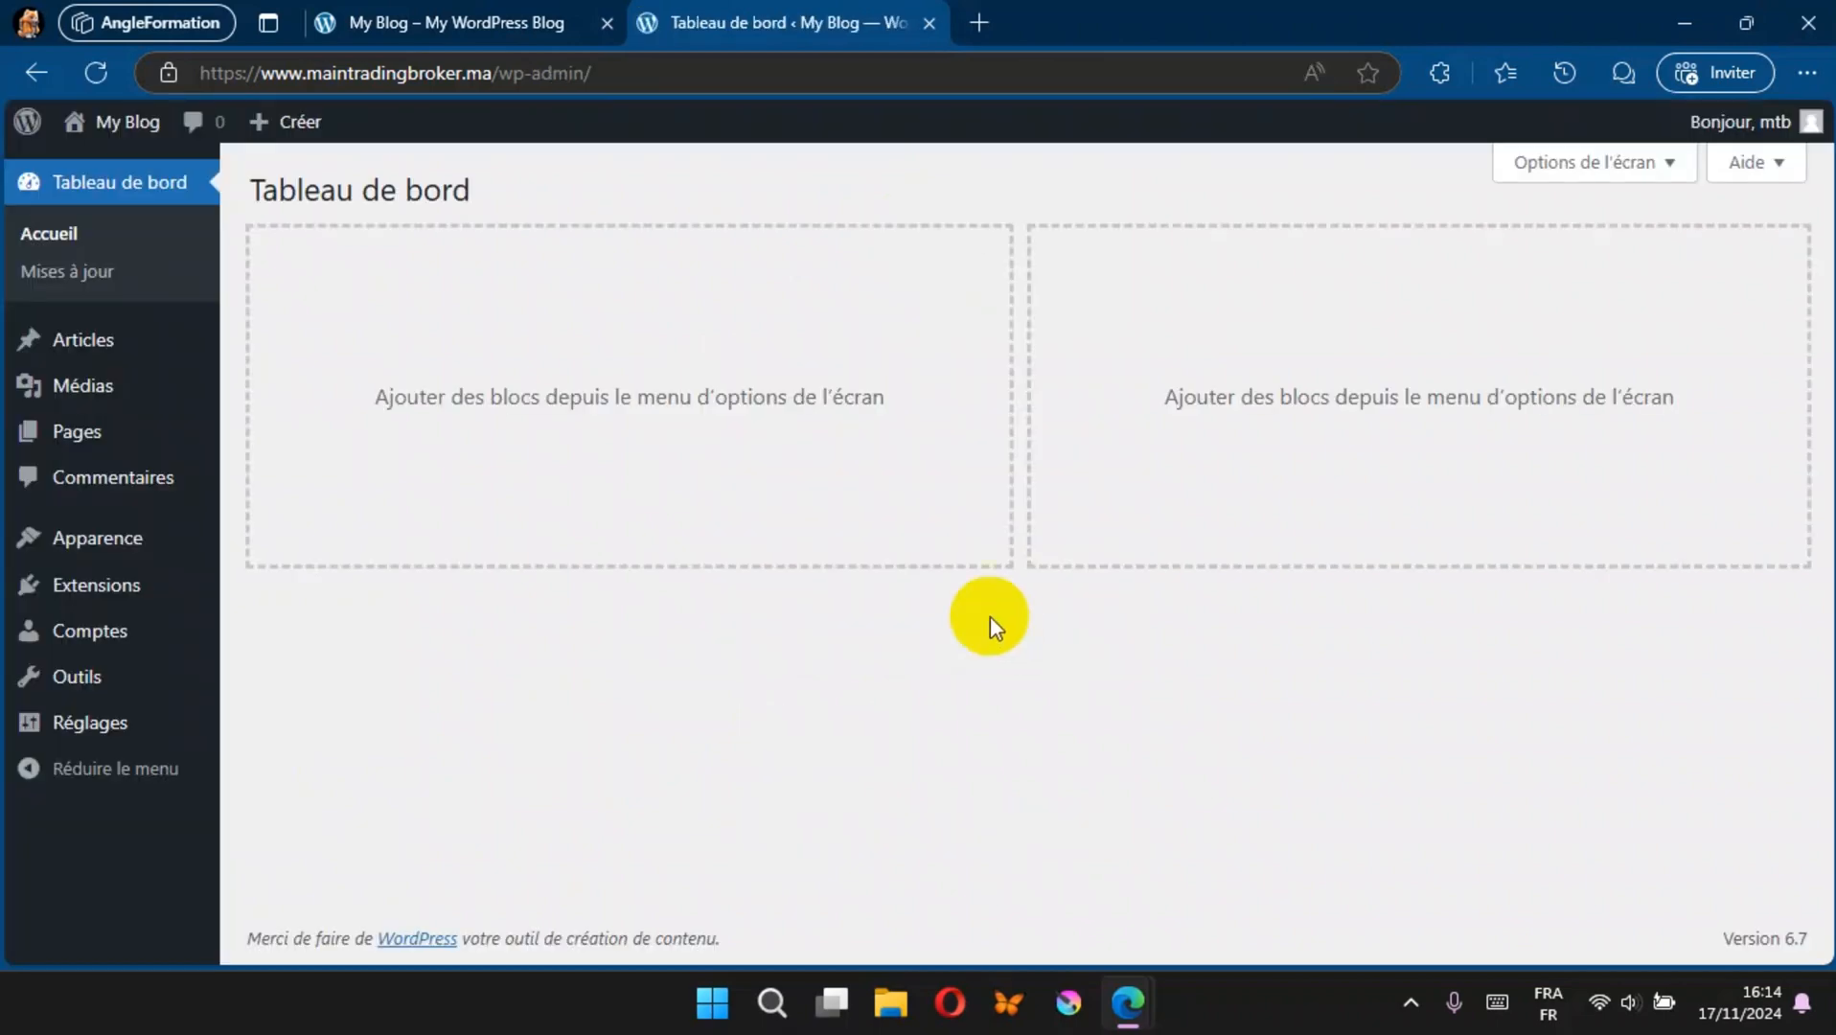
Step: Refresh the public site to verify that its address includes www, and go back to the dashboard tab
left_click(436, 21)
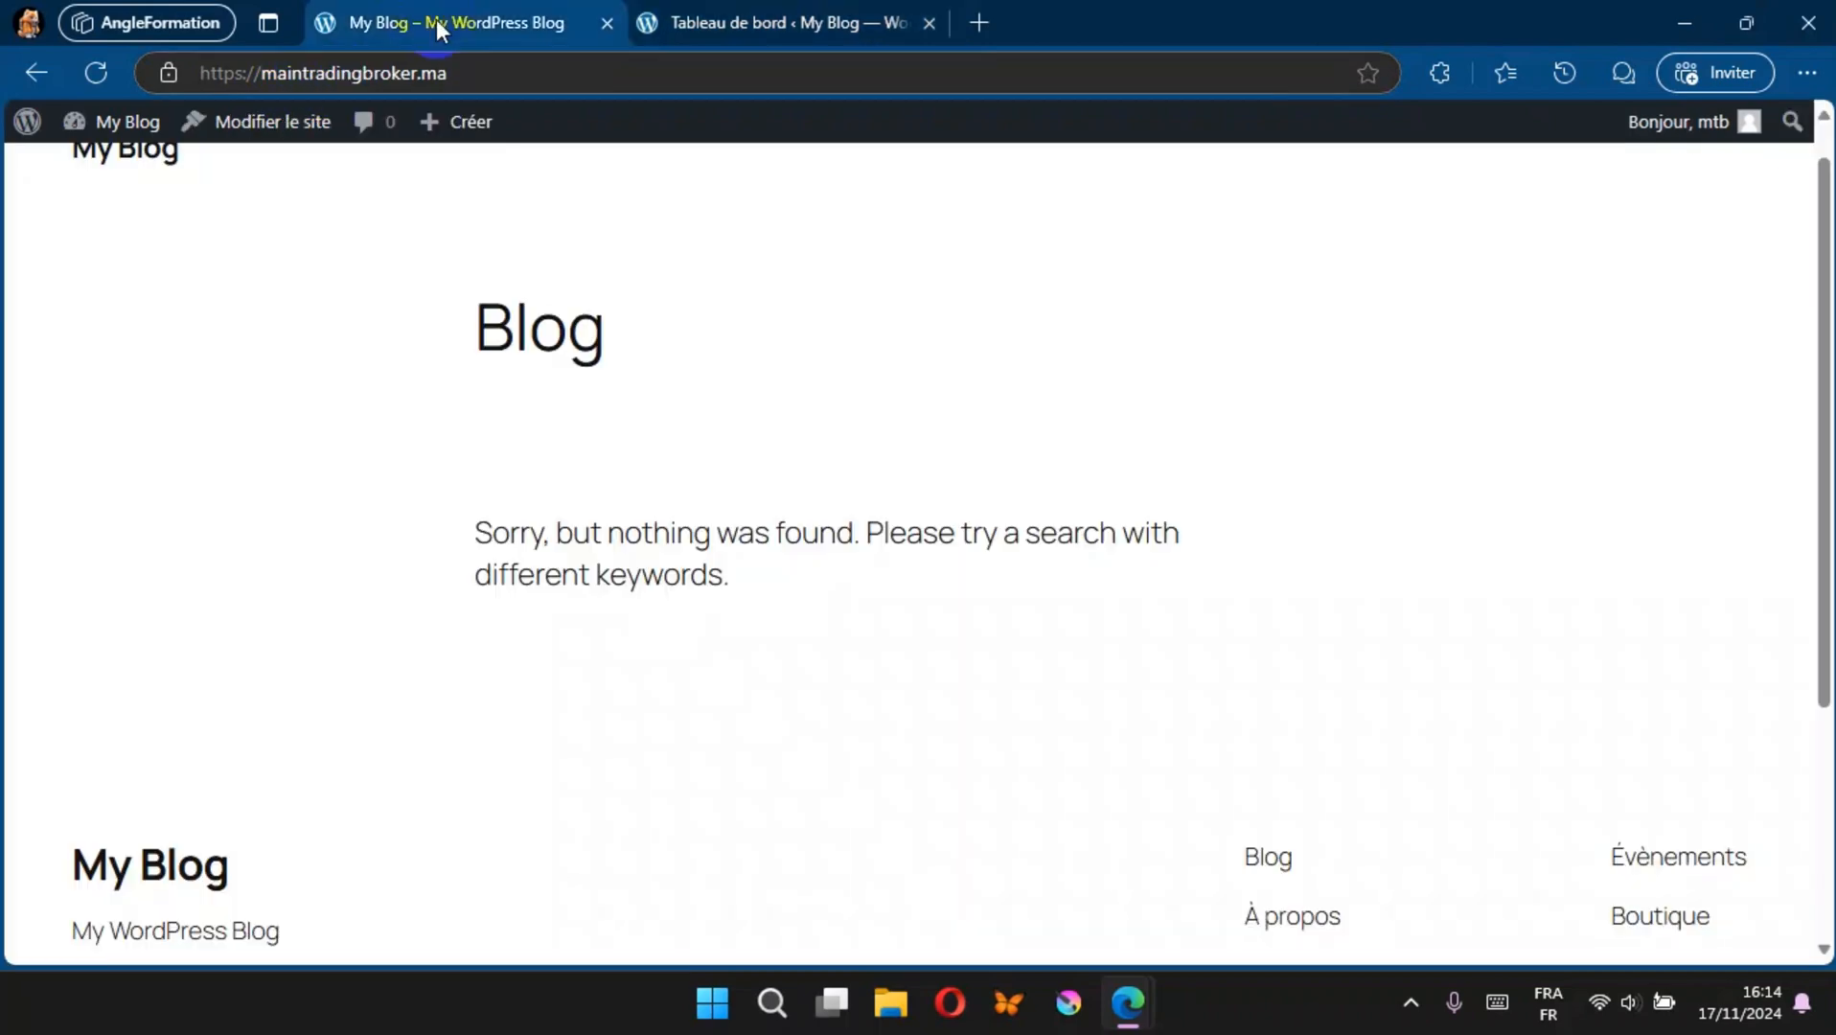
left_click(96, 72)
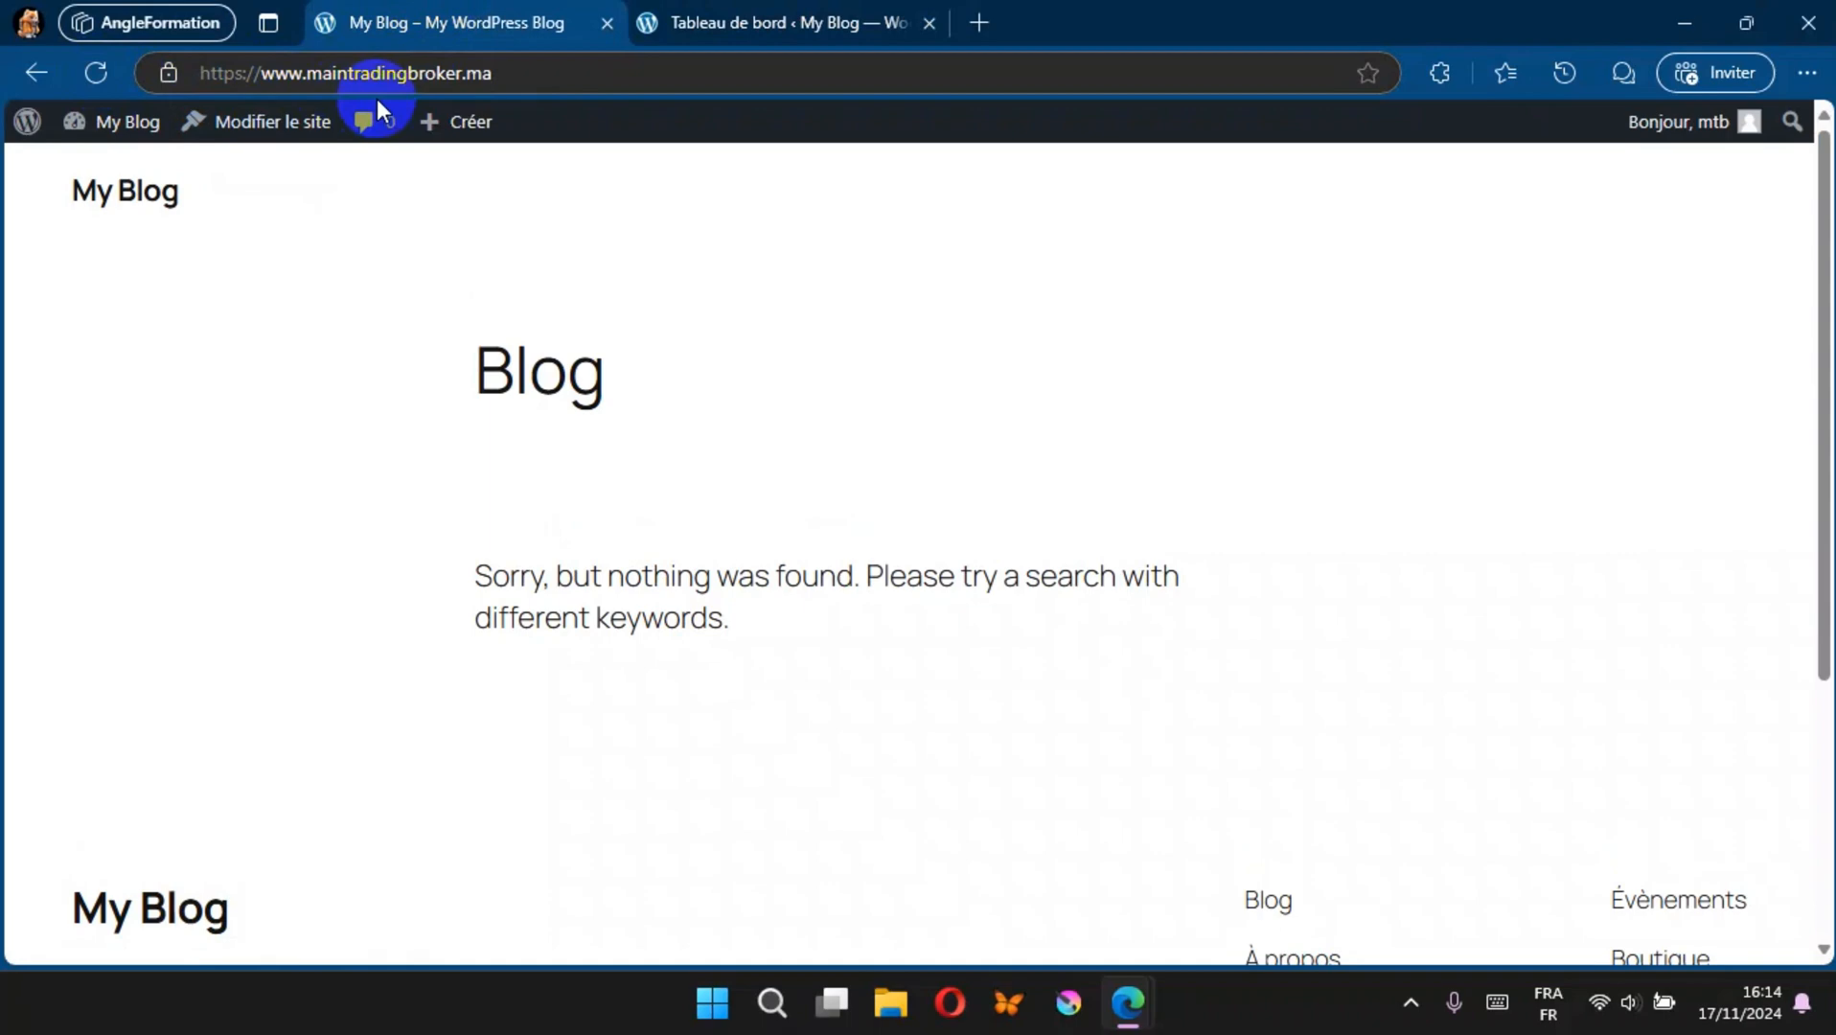
left_click(733, 29)
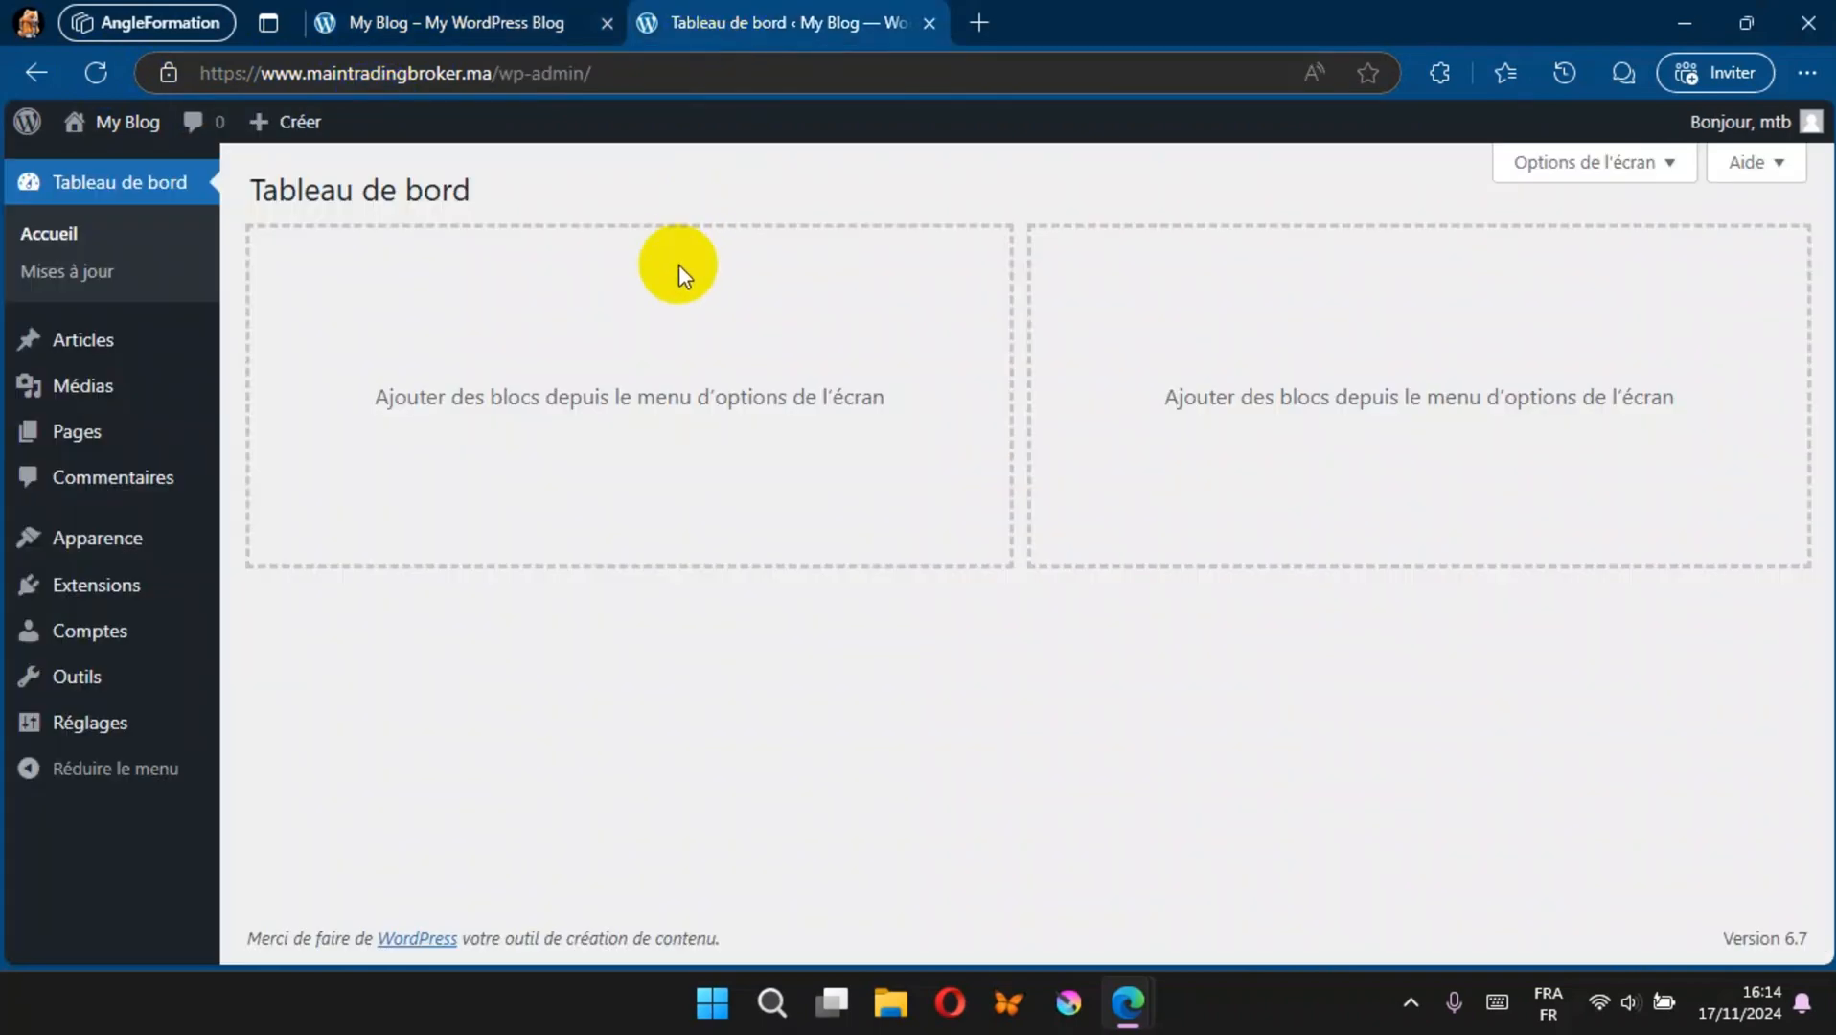
Step: Replace the site title in the general settings with maintradingbroker, copied from the domain in the page address
left_click(84, 726)
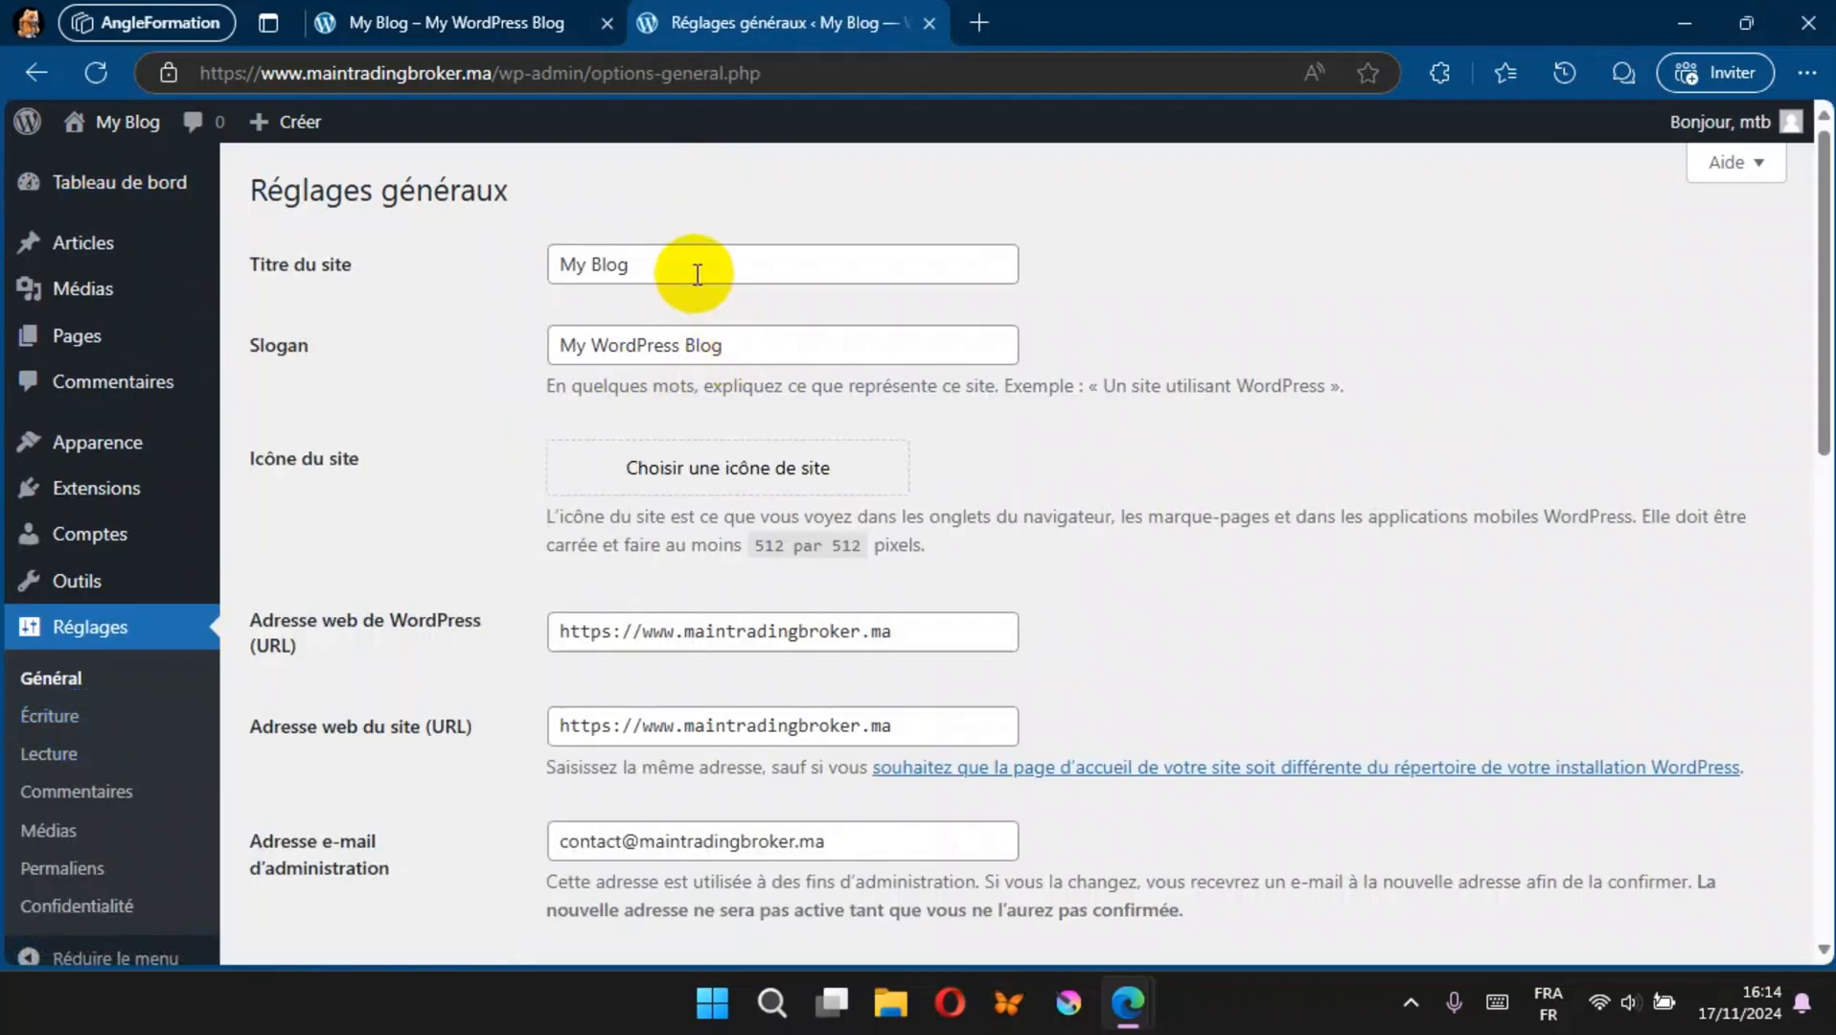
left_click_drag(630, 265, 550, 249)
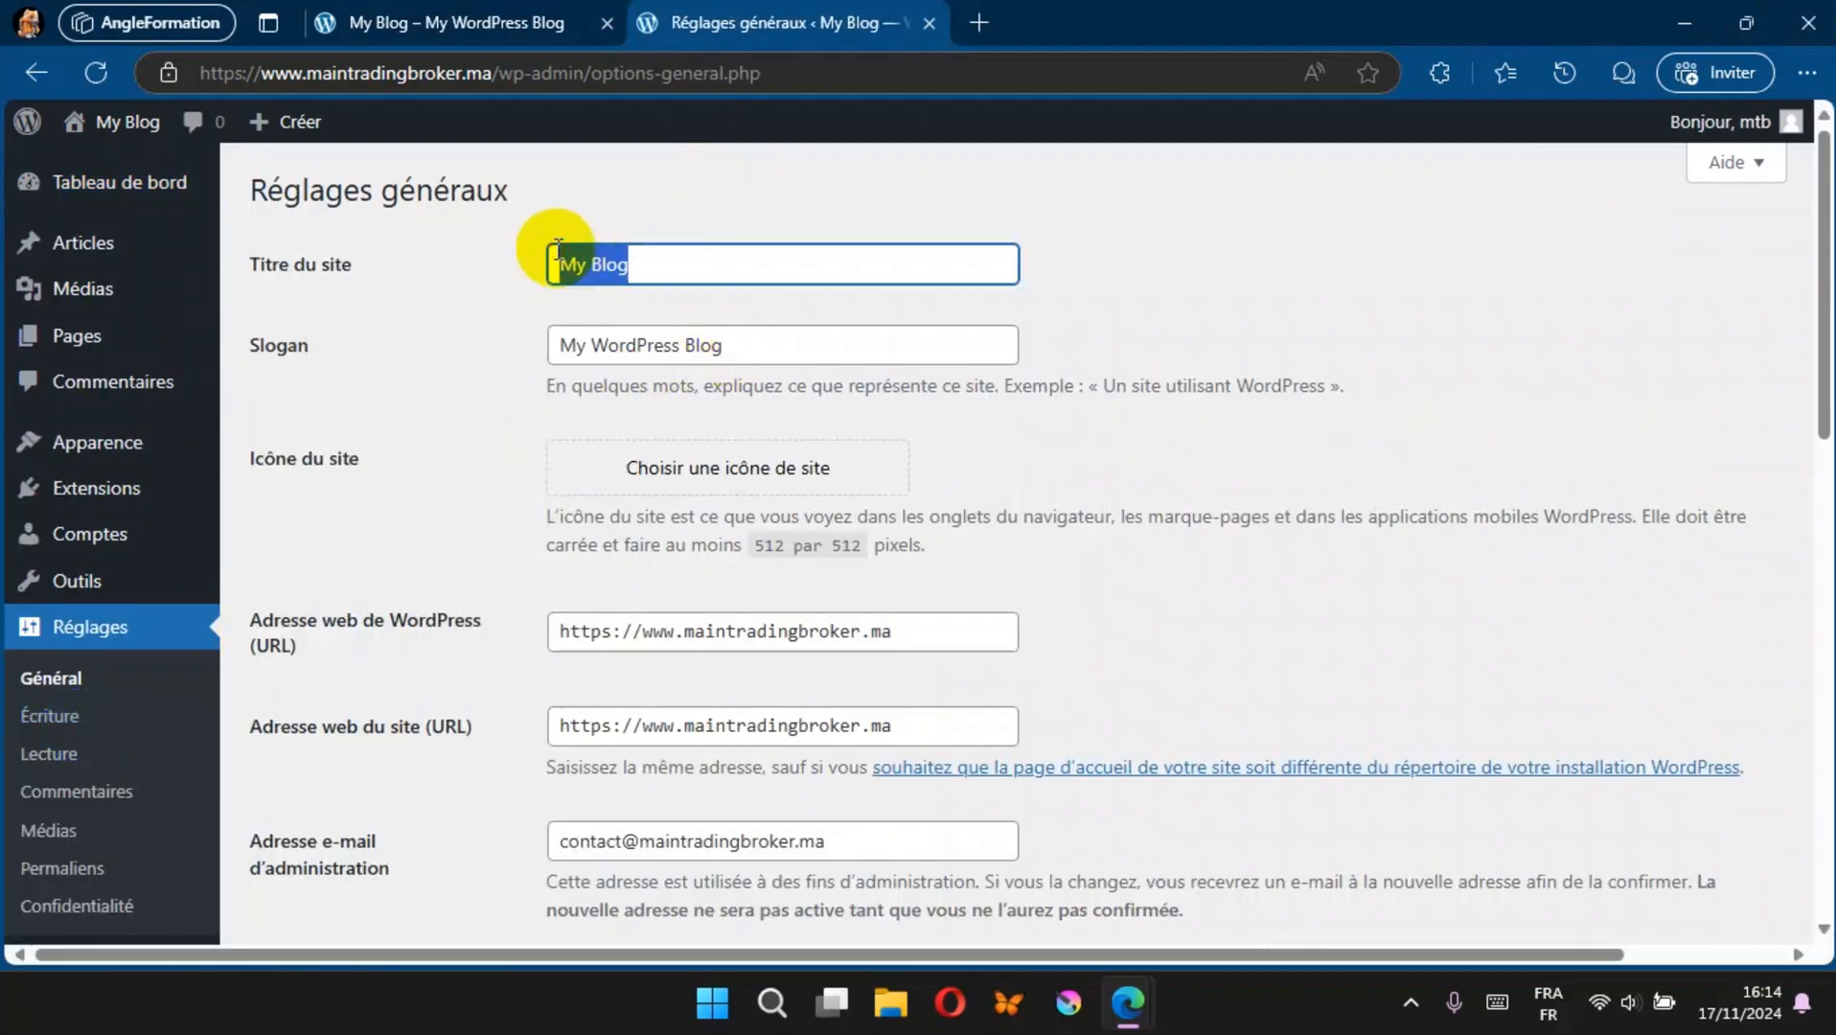
left_click(307, 73)
left_click_drag(307, 73, 462, 63)
key("ctrl+c")
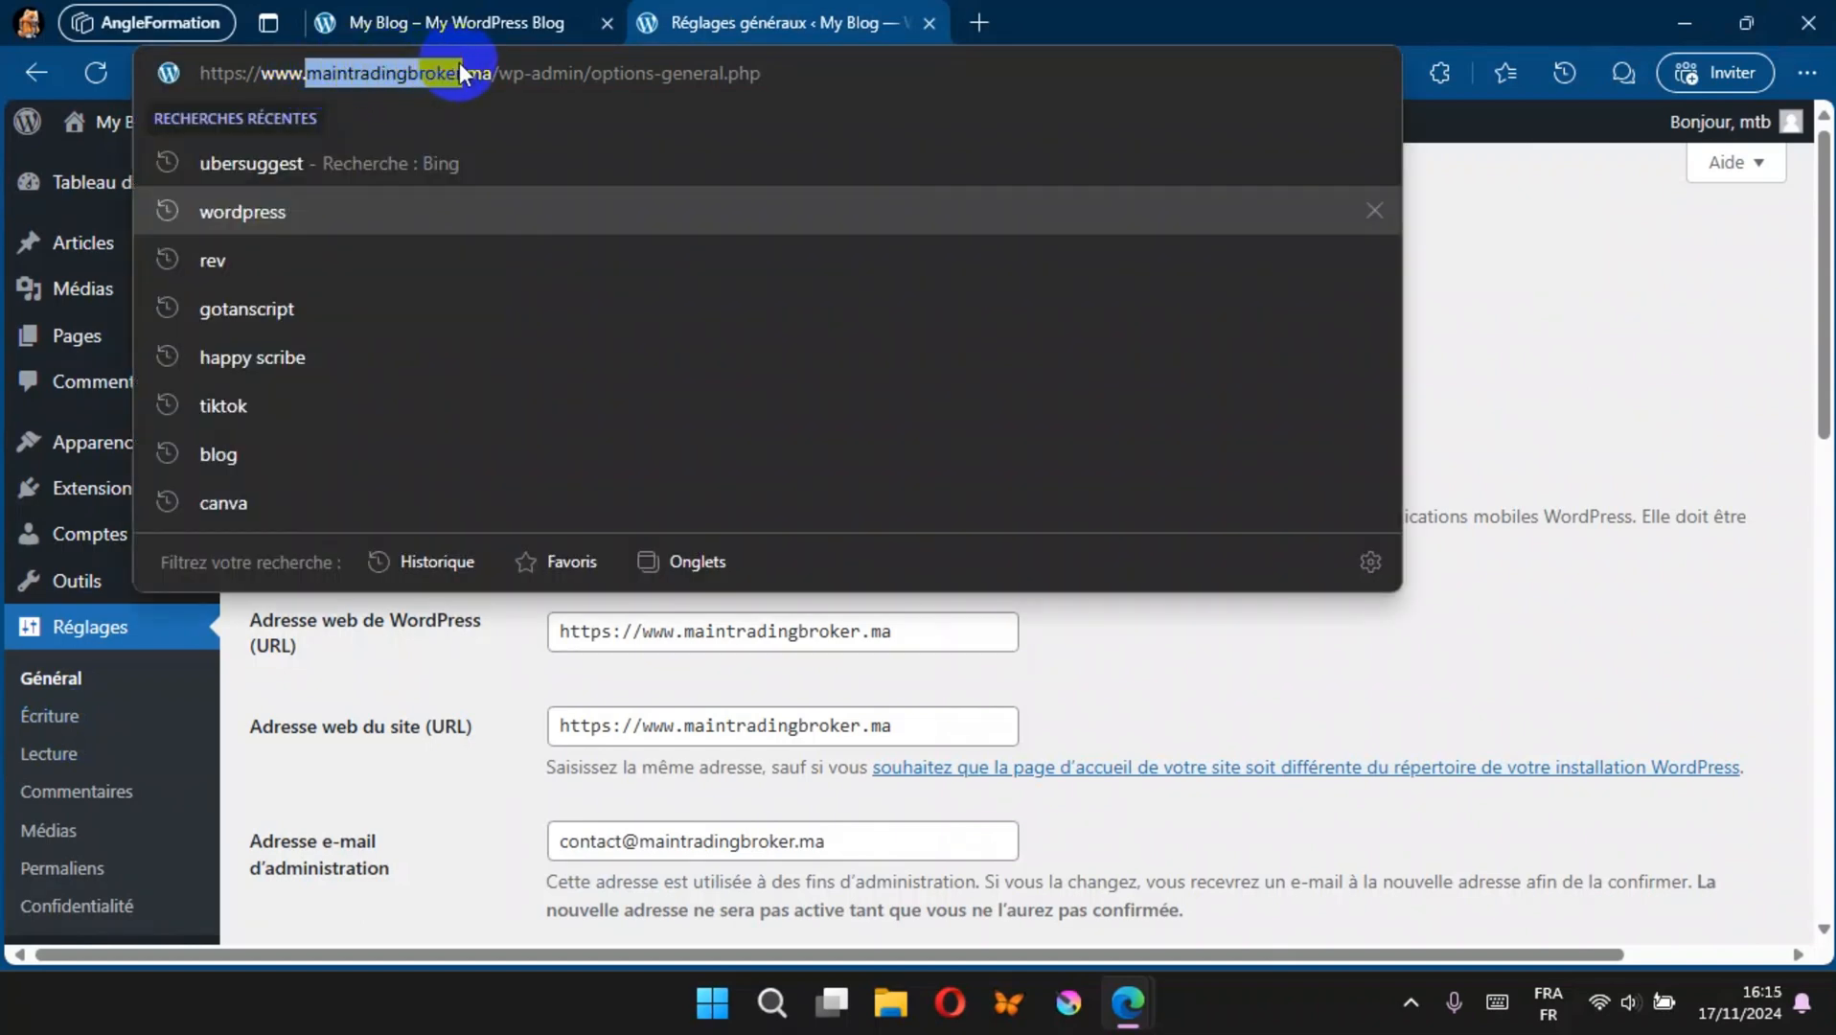
left_click(1129, 948)
key("ctrl+v")
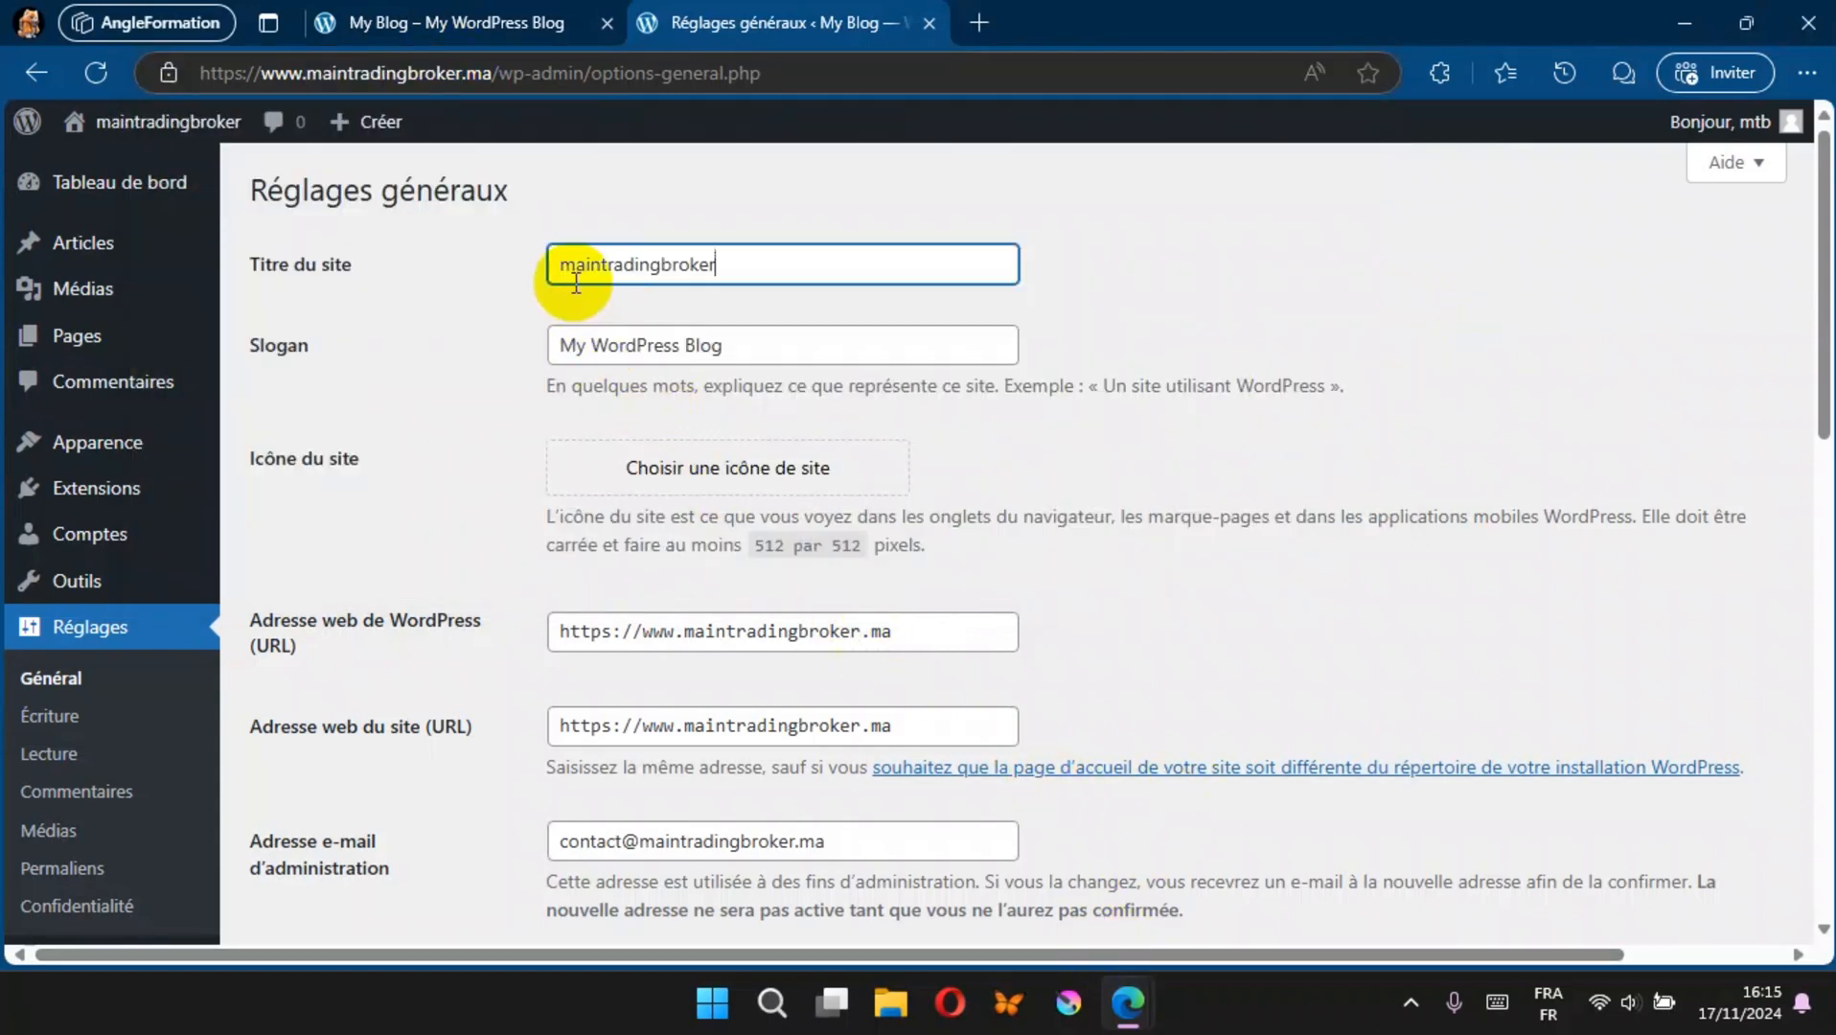
Step: Capitalize and space the words of the site title so that it reads Main Trading Broker
left_click_drag(576, 274, 552, 273)
type("M")
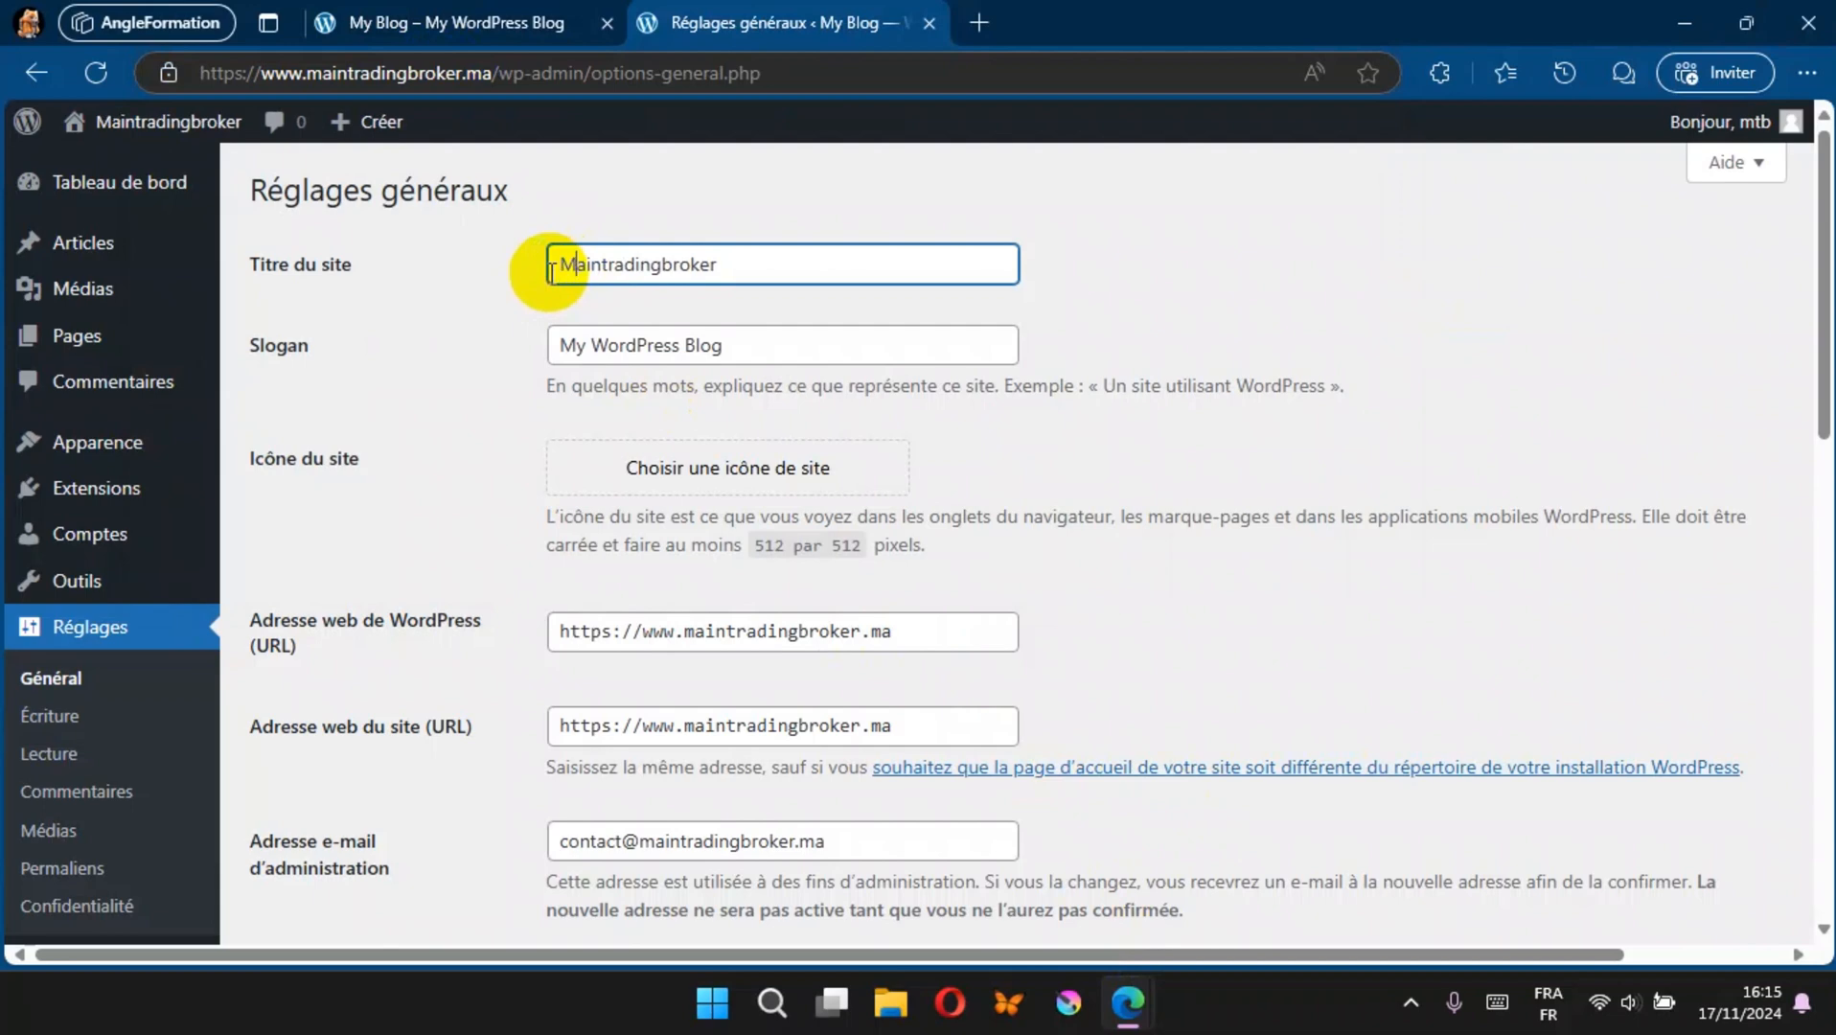
left_click(603, 261)
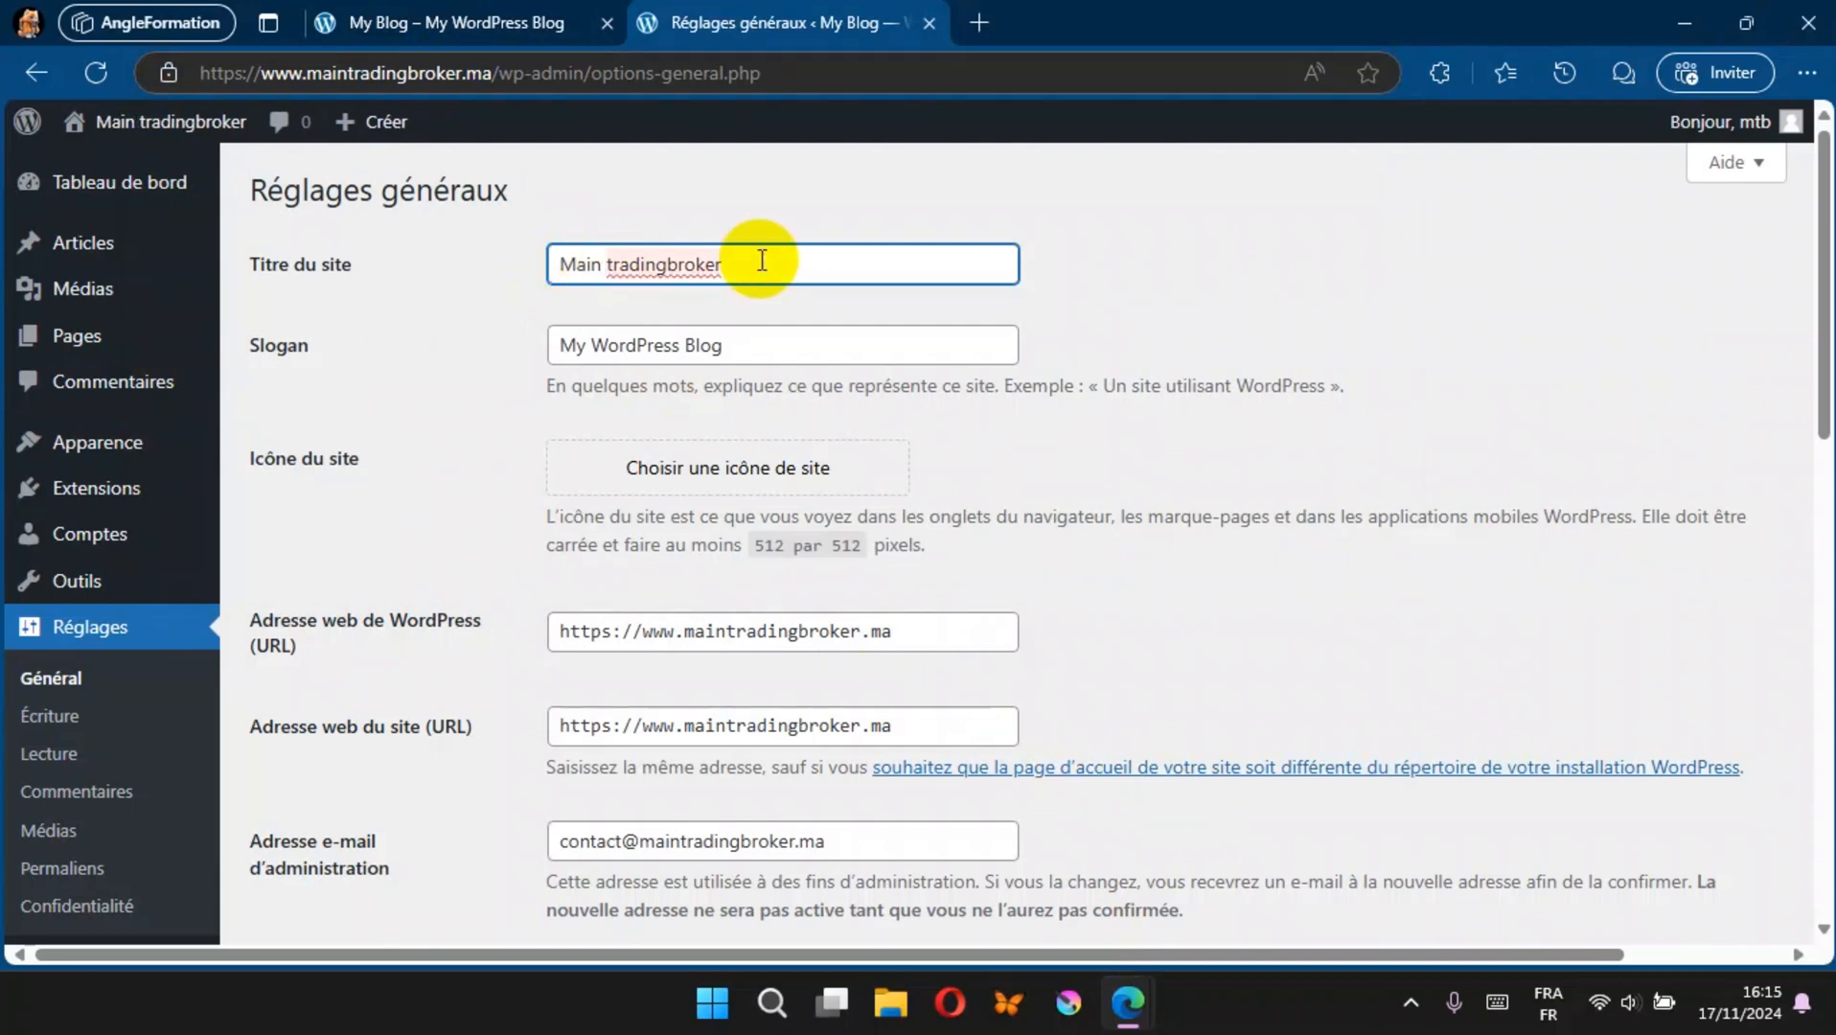
key("Delete")
type("T")
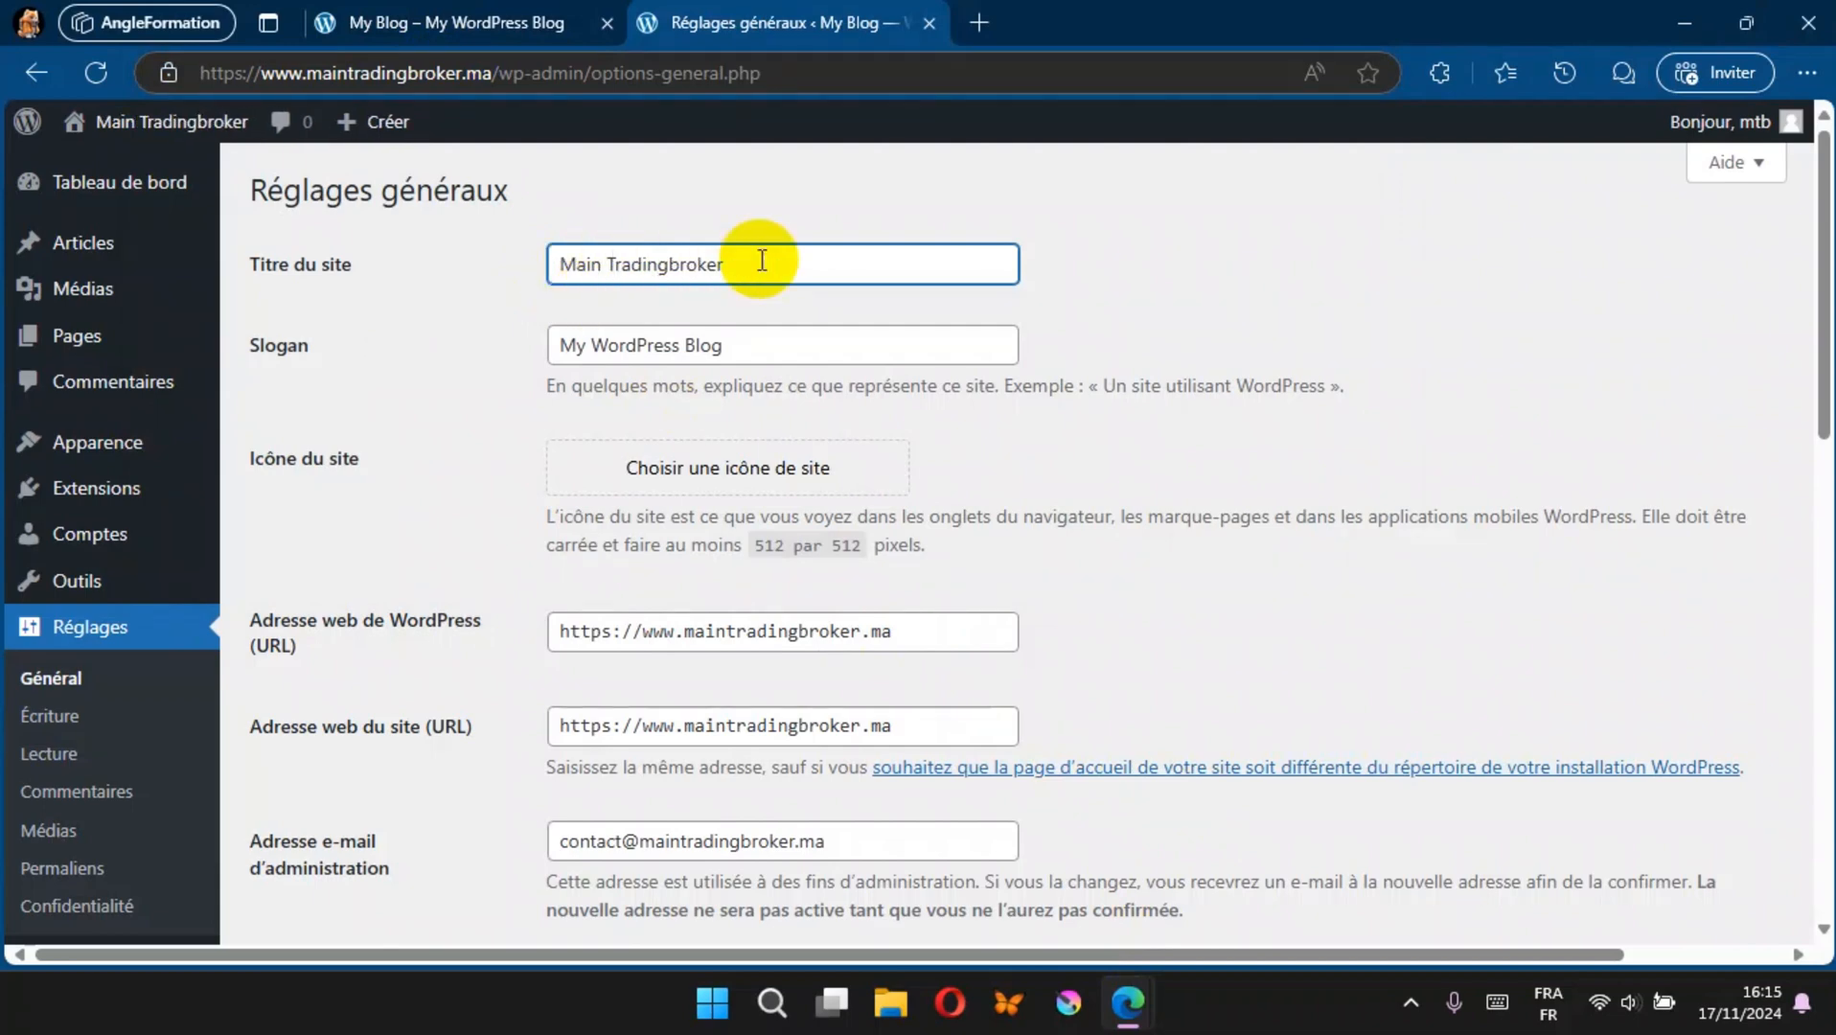
left_click(670, 263)
key("Delete")
type("B")
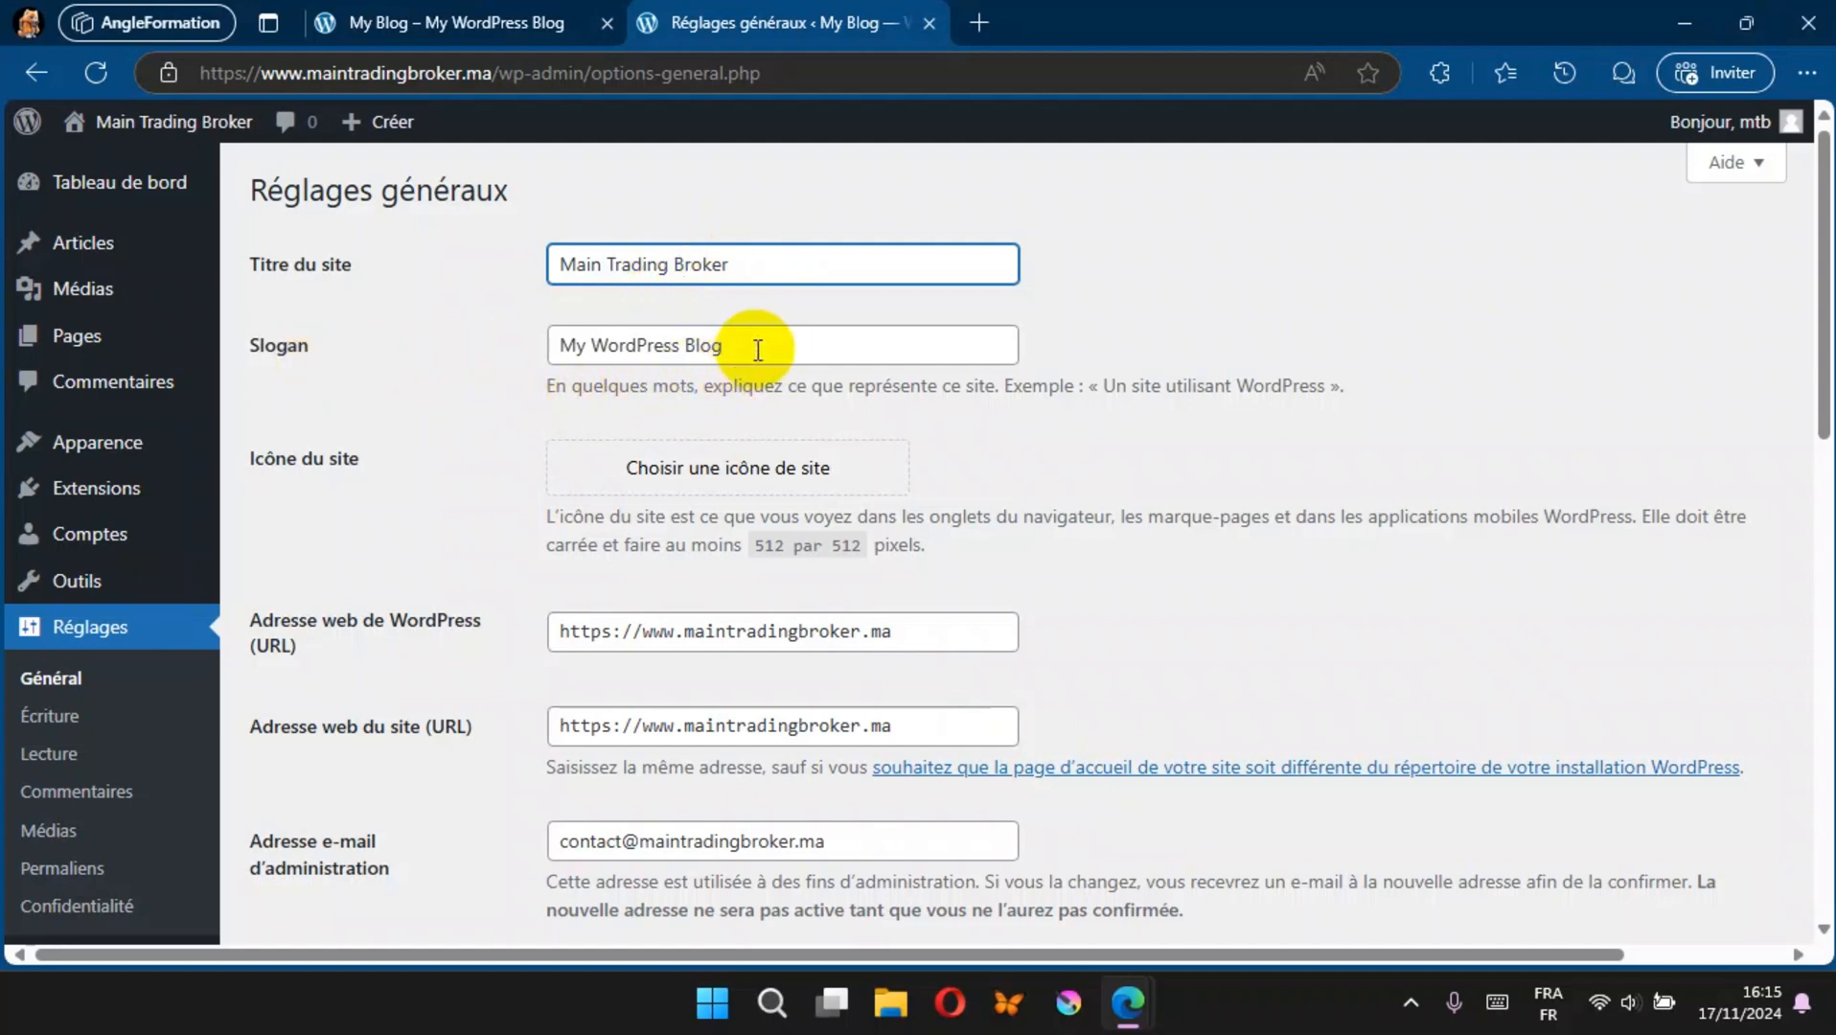
Step: Copy the site title into the slogan so that it reads Main Trading Broker, and select the slogan text
left_click_drag(765, 265, 479, 247)
key("ctrl+c")
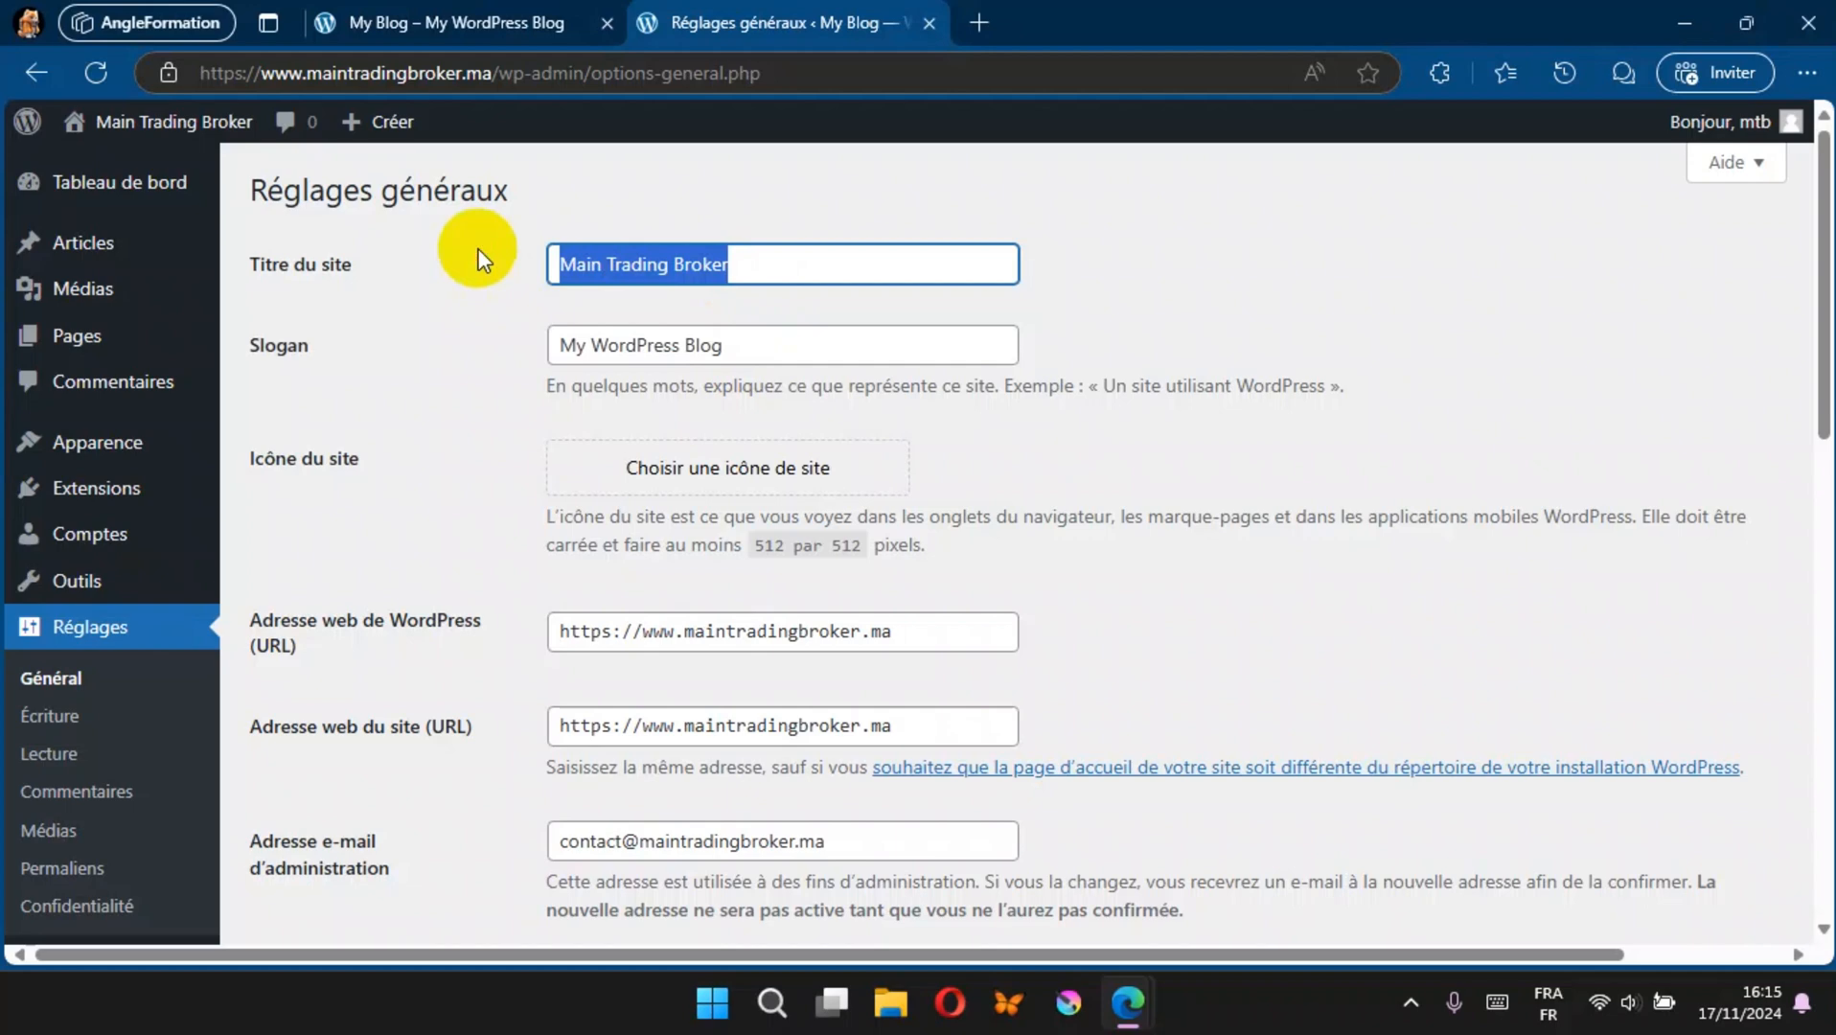
left_click_drag(717, 349, 476, 349)
key("ctrl+v")
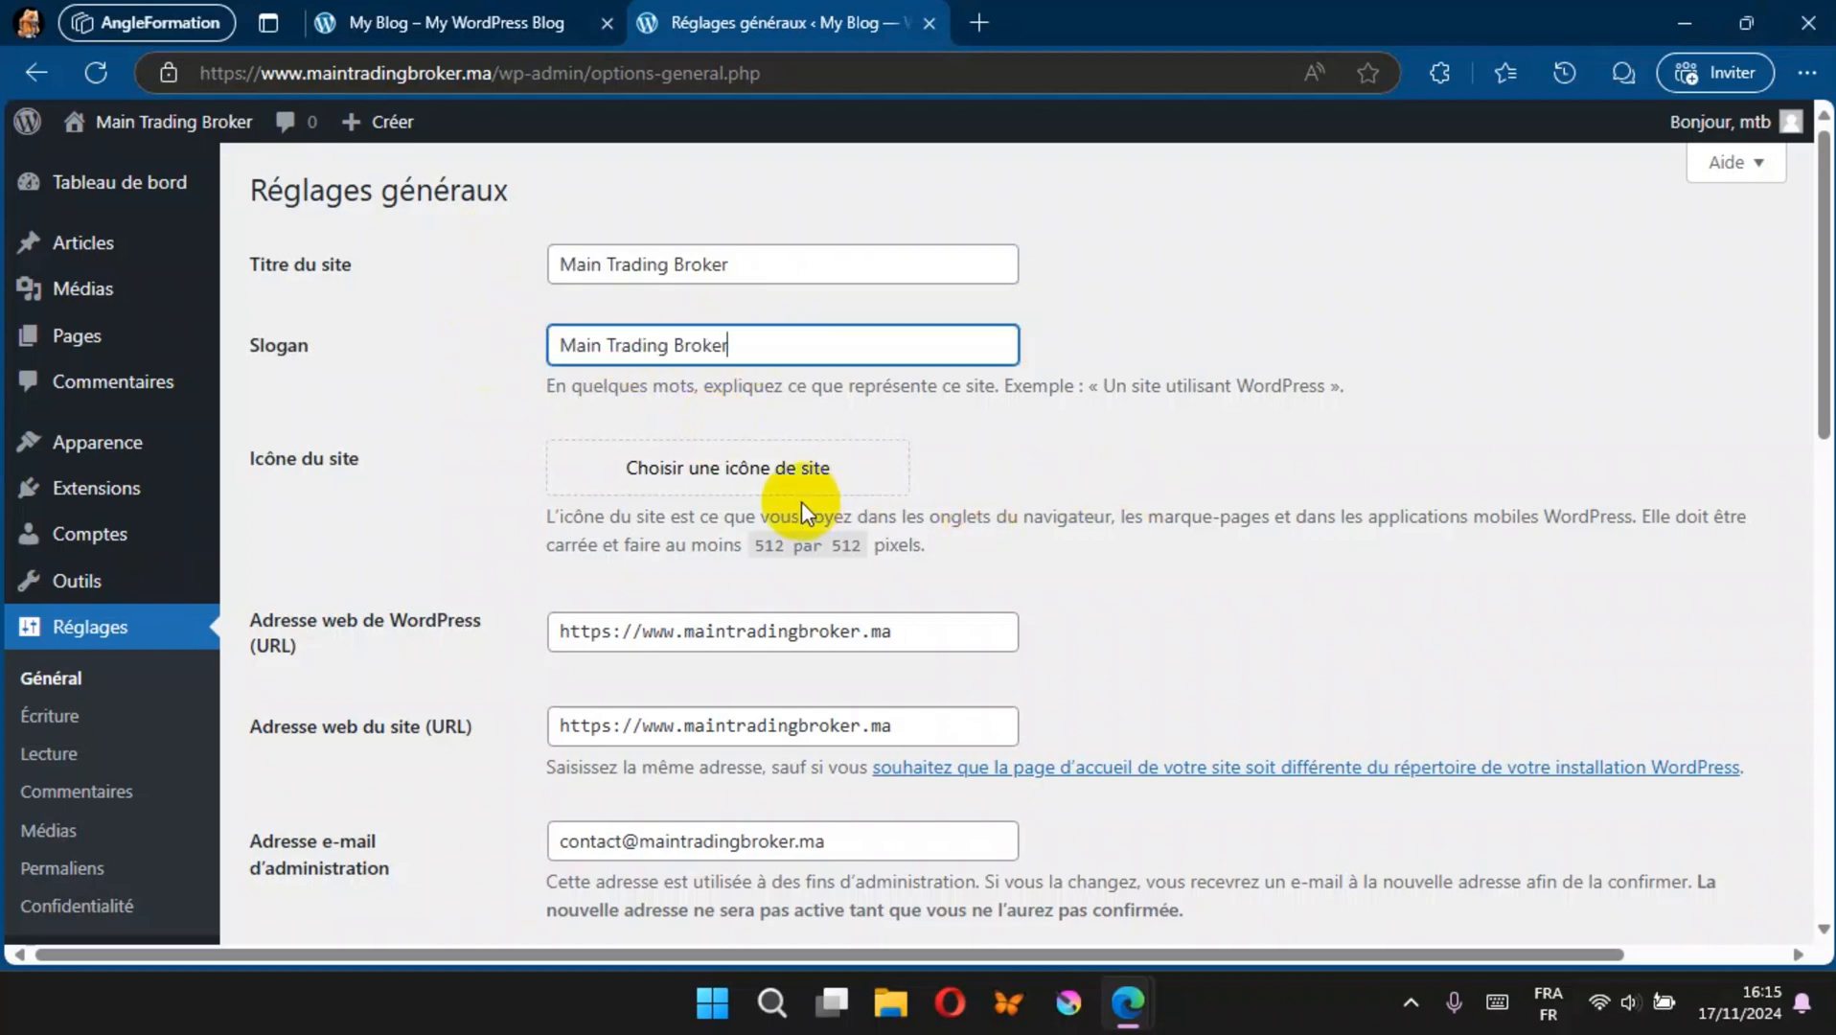
left_click_drag(746, 347, 456, 351)
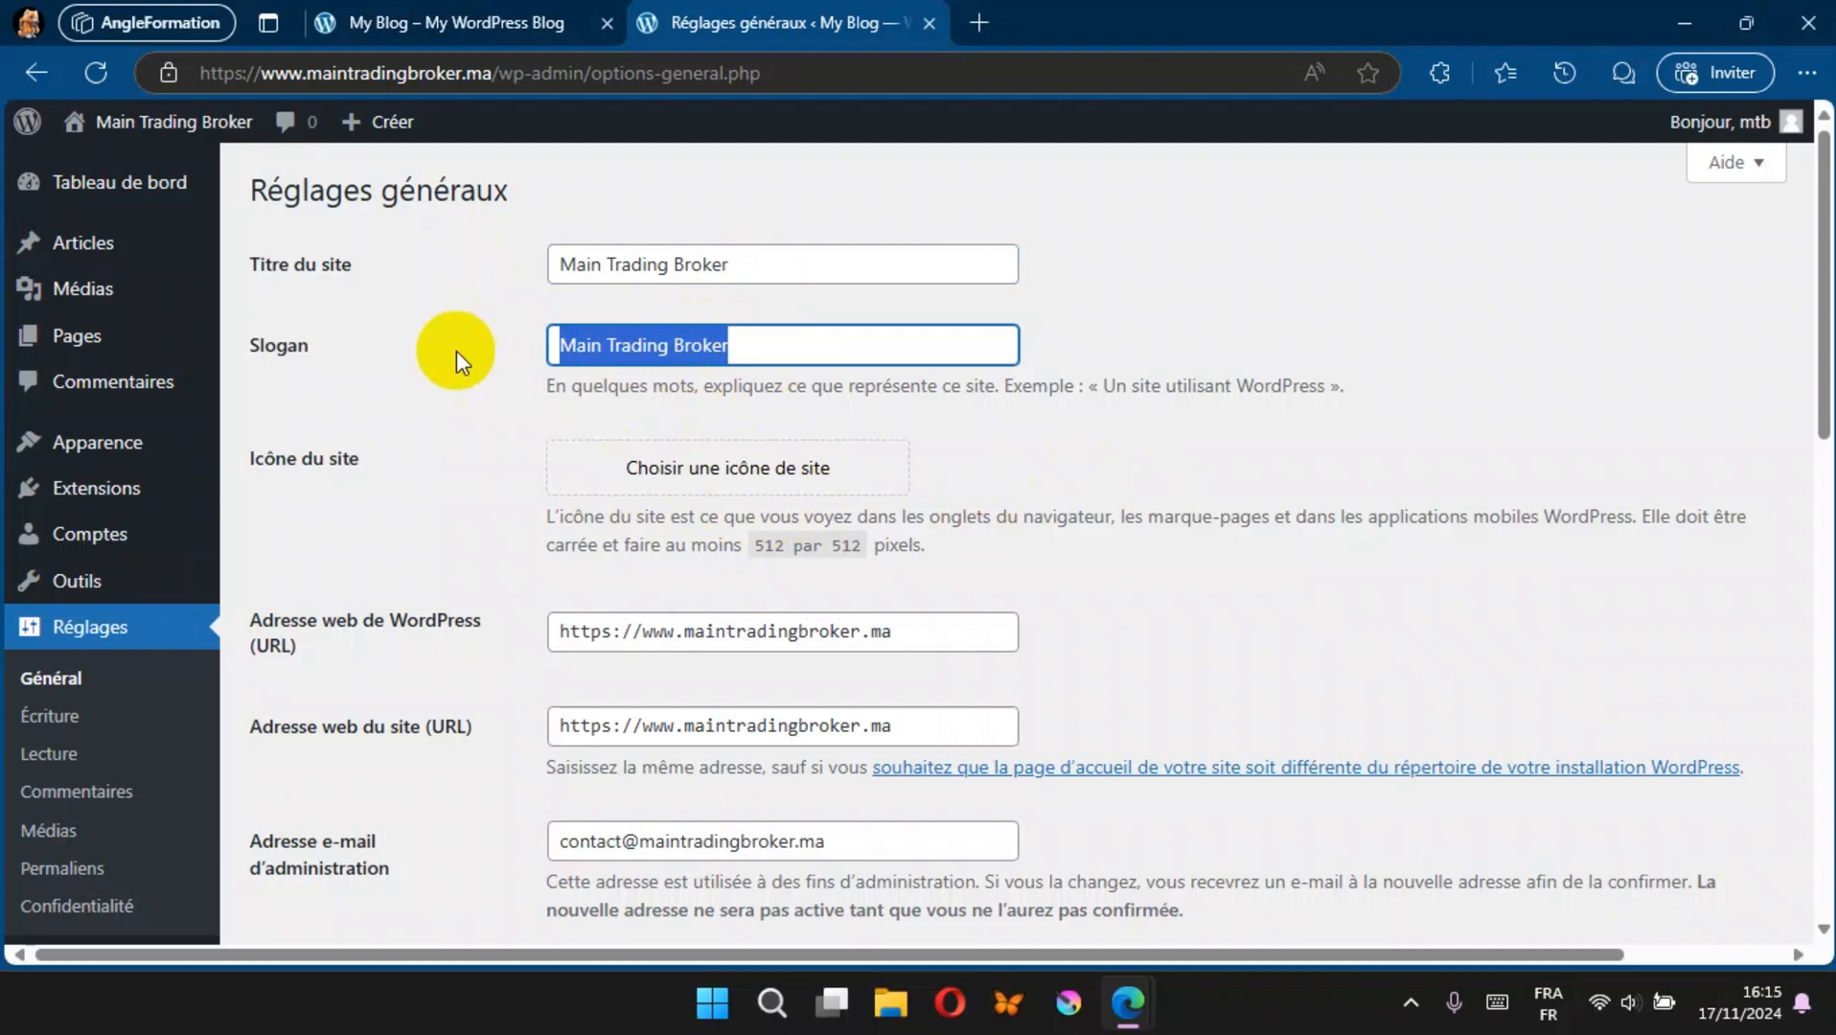
Step: Set the slogan to SEO - SEM - SEA - SMO and save the general settings
type("SEO")
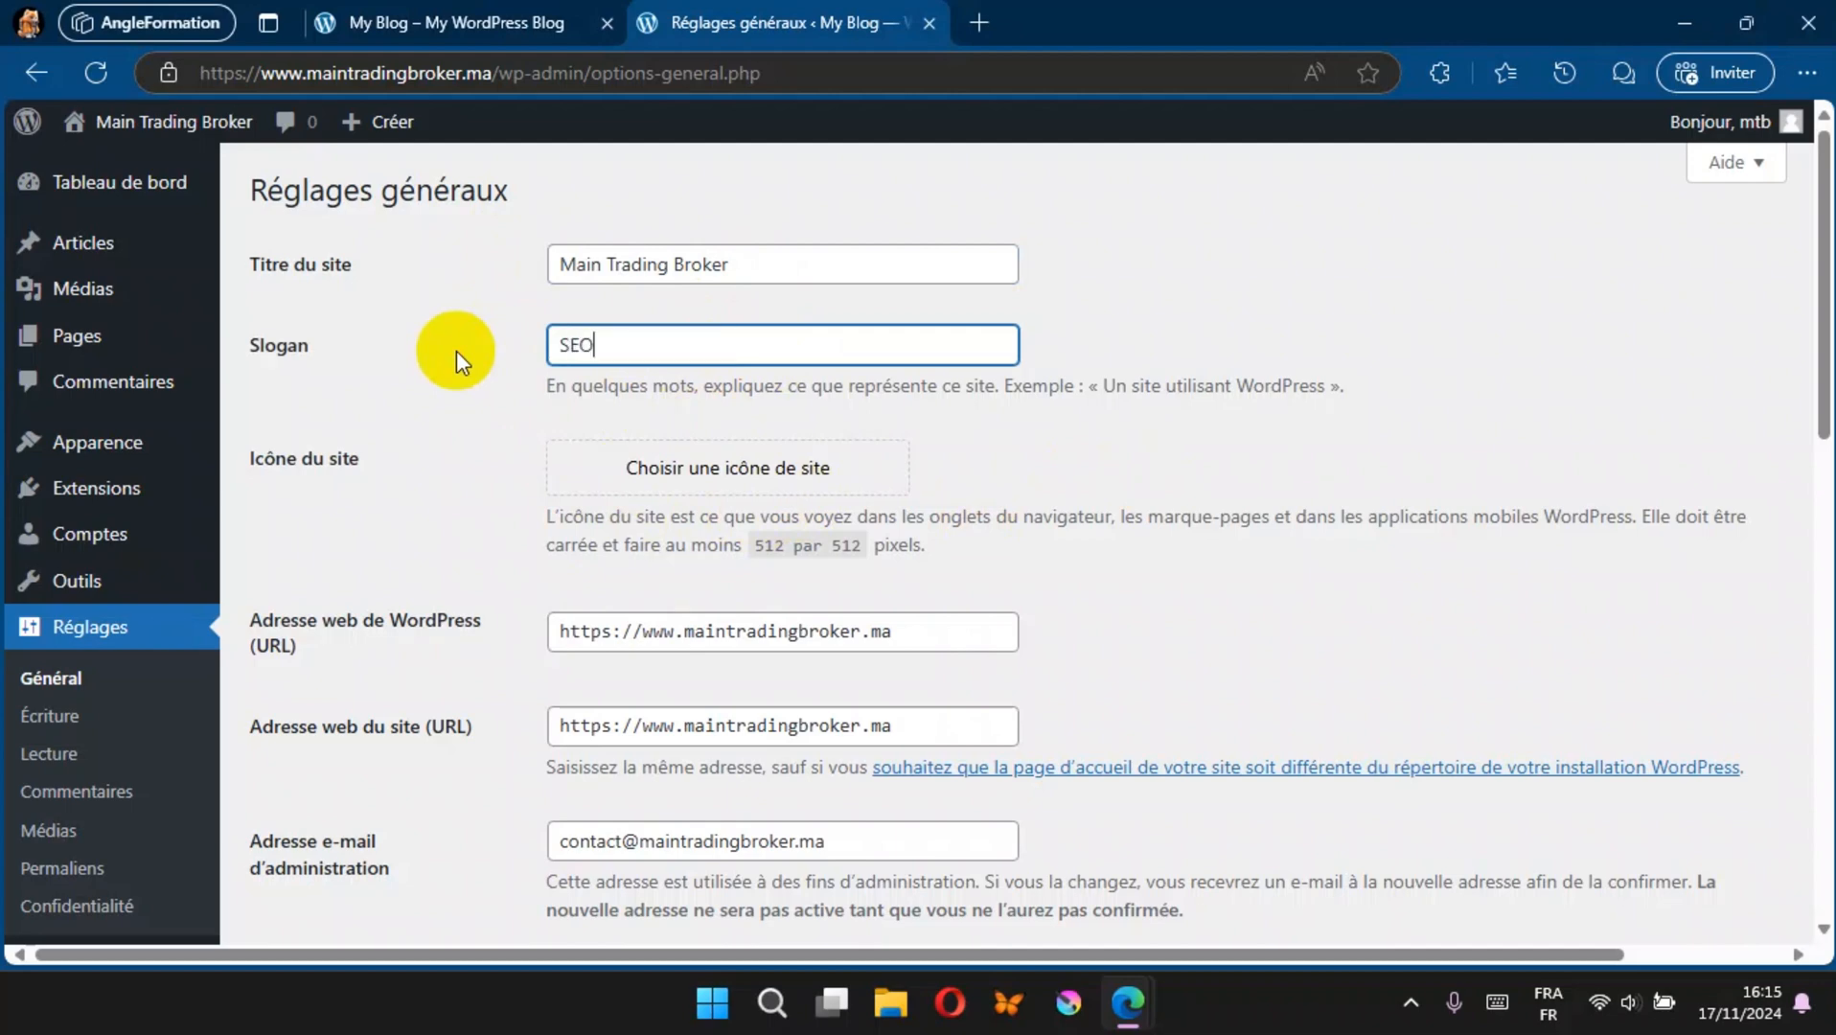
type(" - SEM - SEA - SMO")
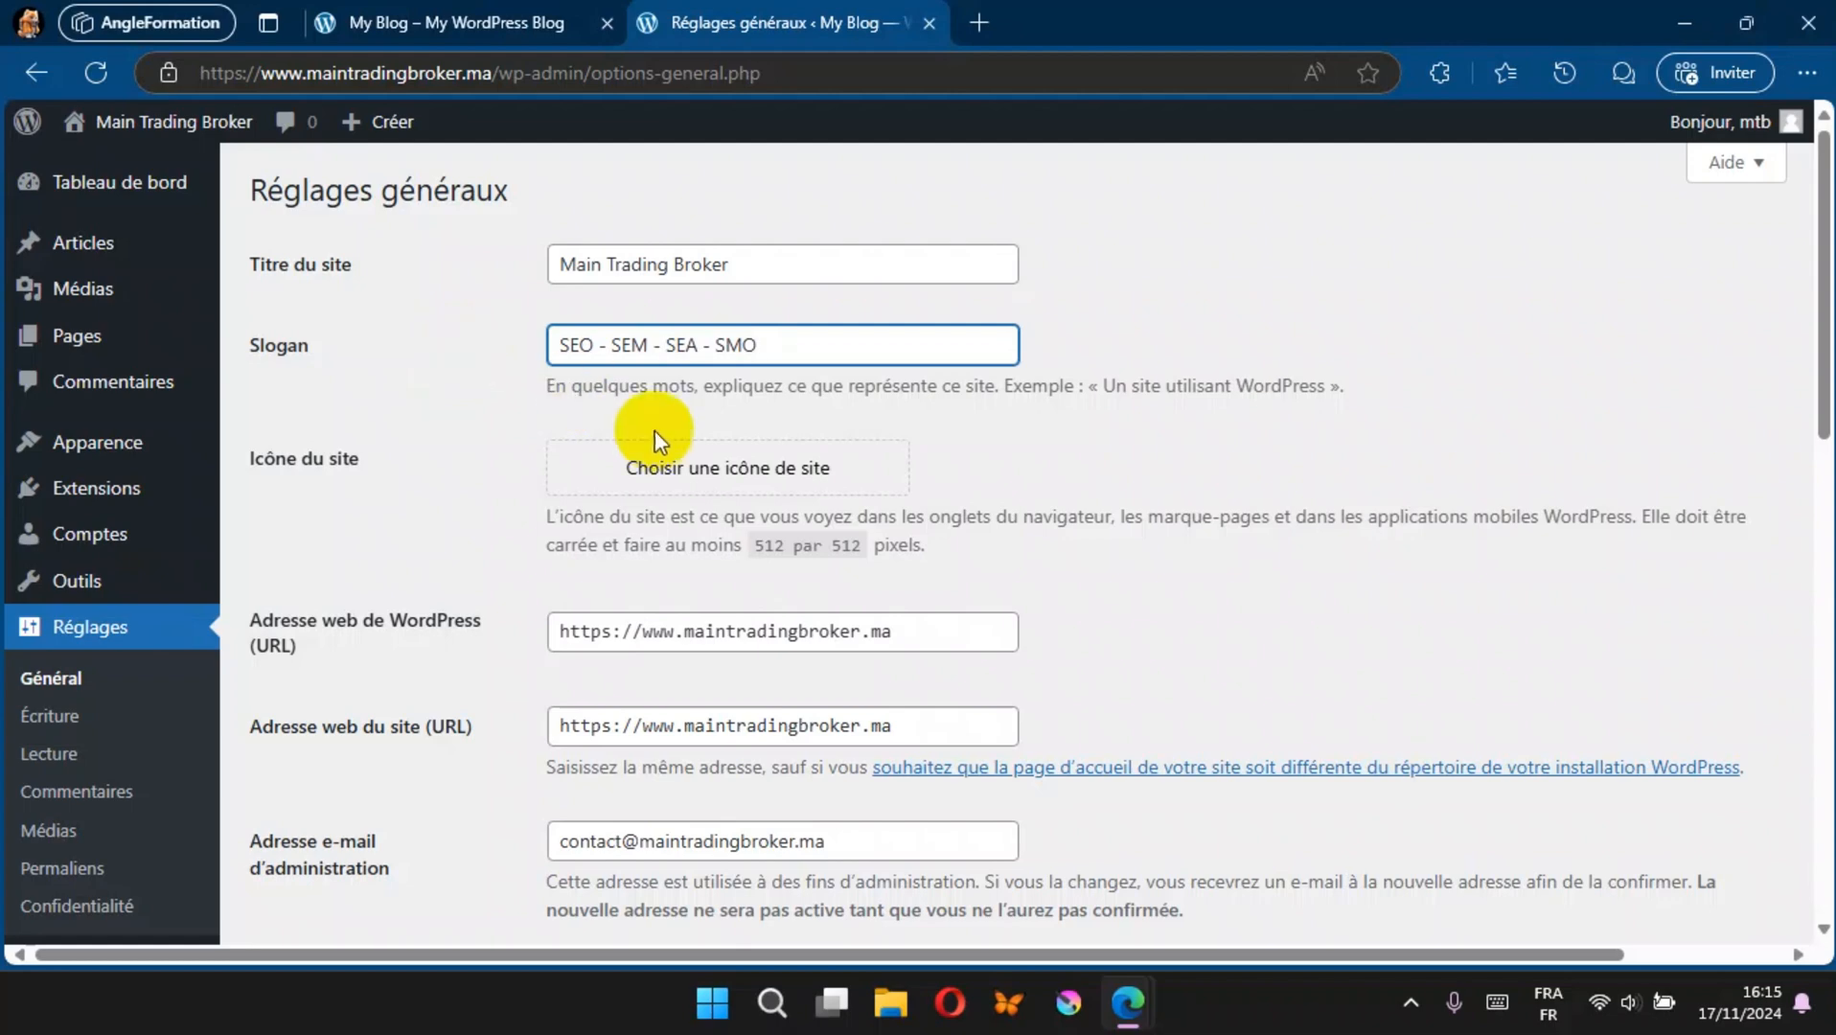
scroll(491, 369, "down", 6)
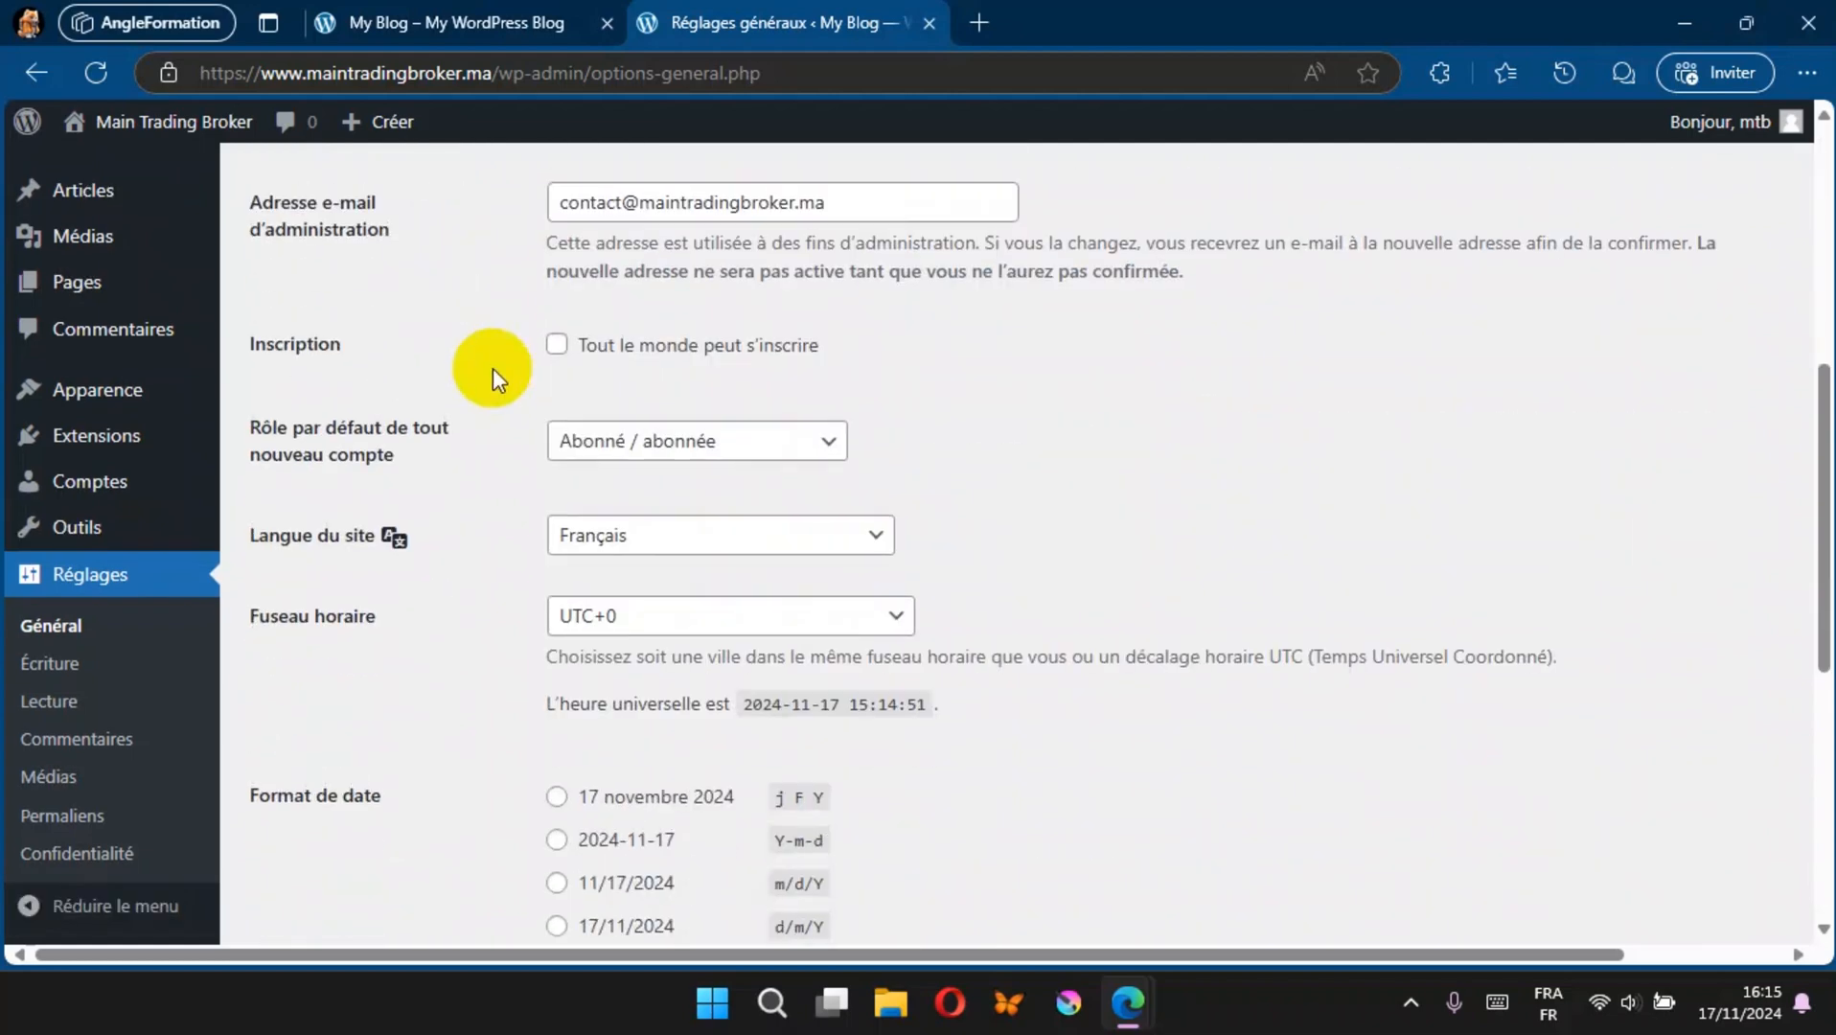
scroll(494, 452, "down", 7)
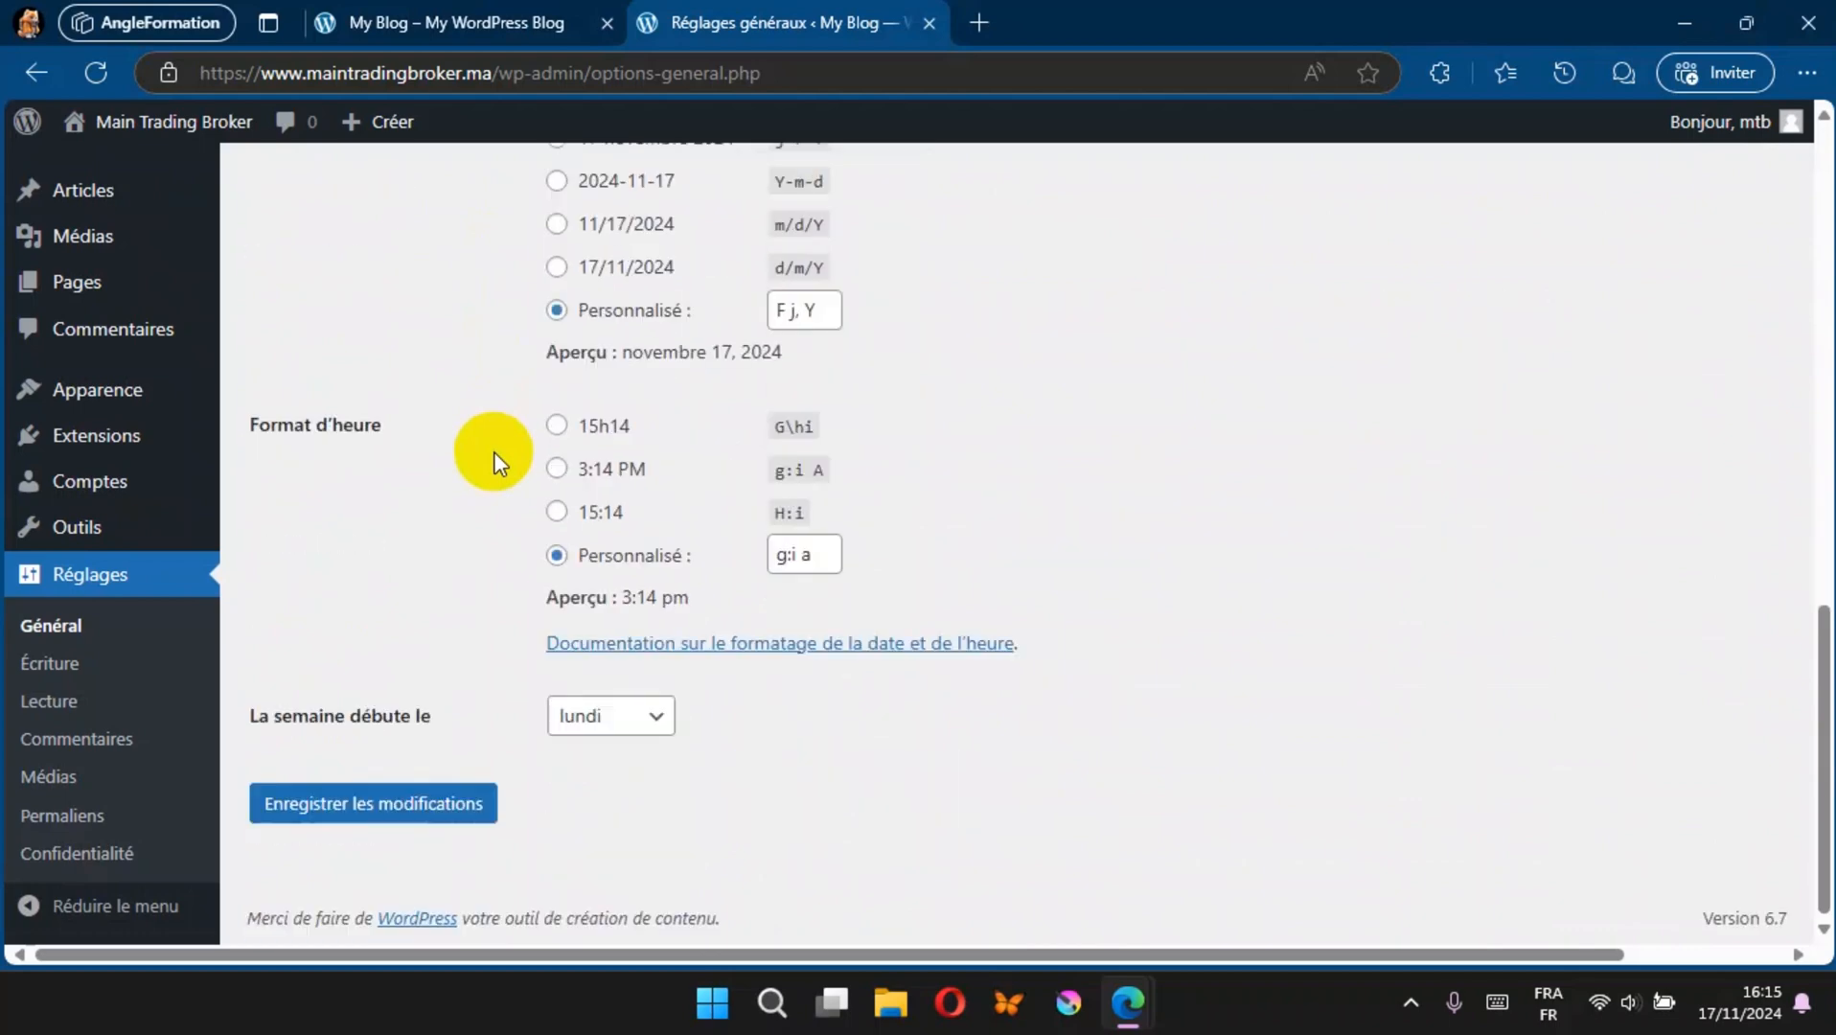
left_click(377, 803)
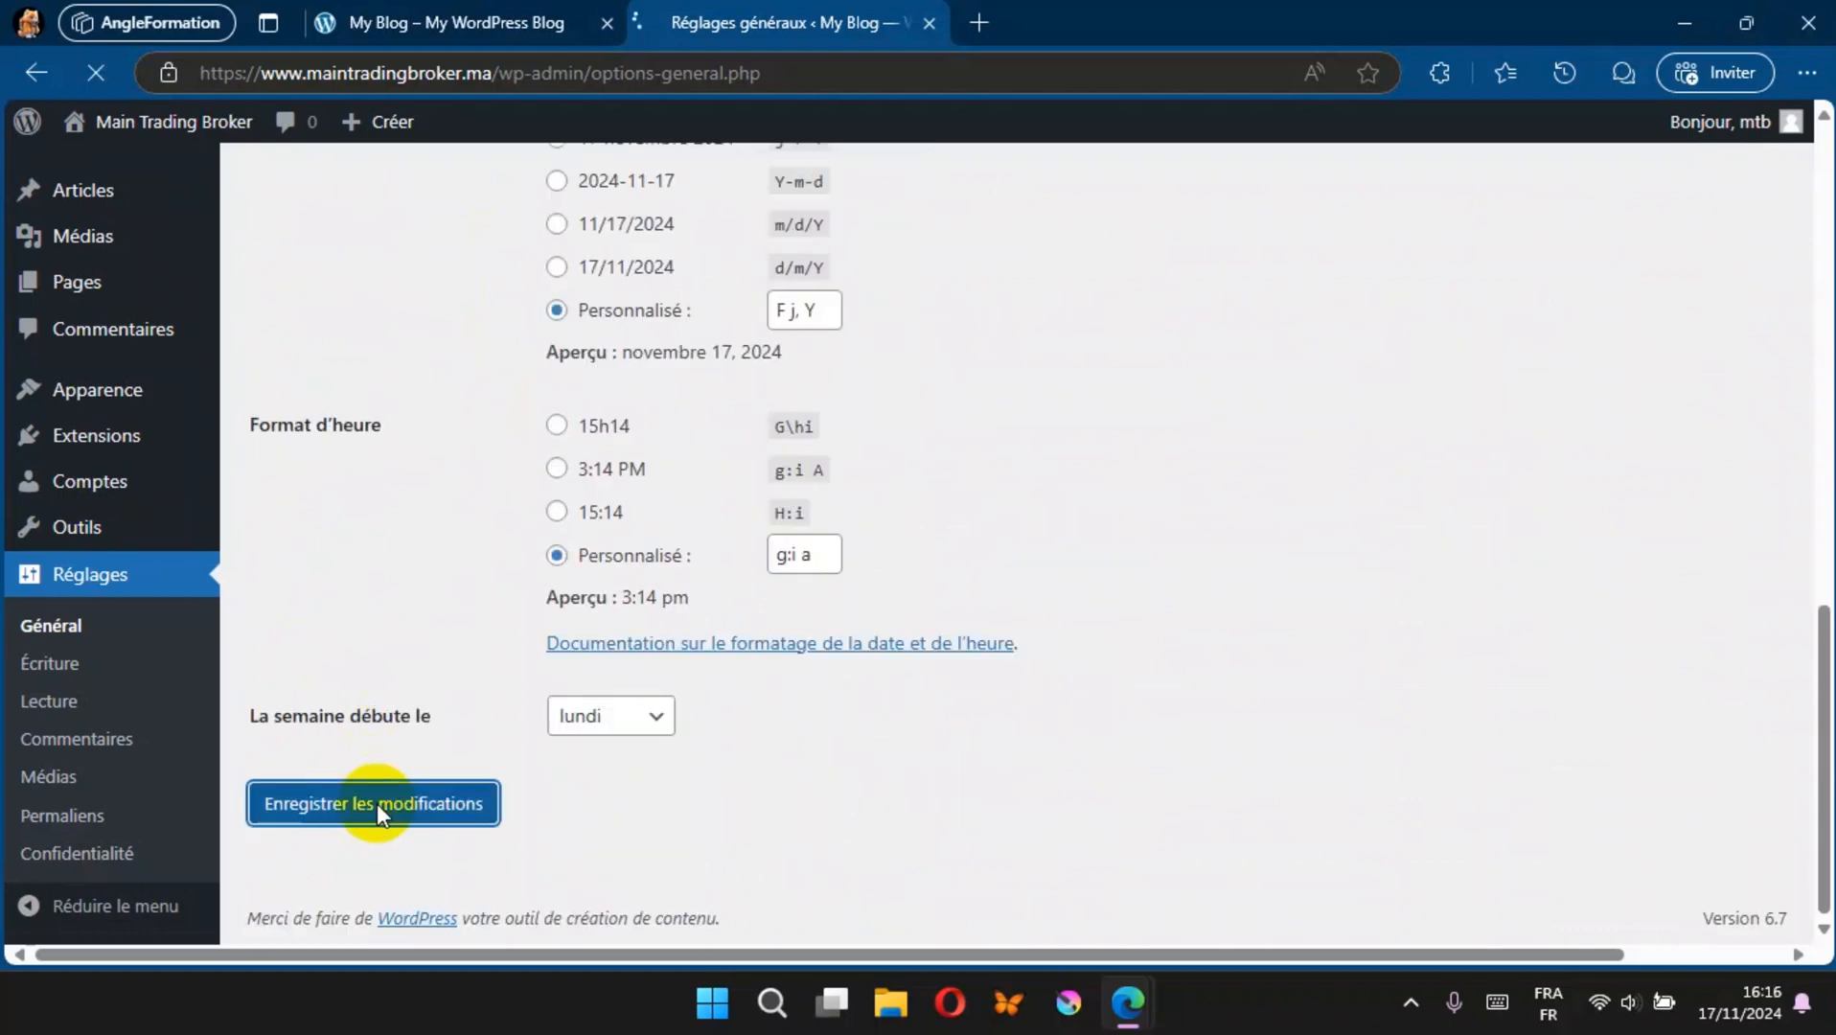
Step: Refresh the public site and check its title and the slogan in the footer
left_click(453, 13)
left_click(96, 72)
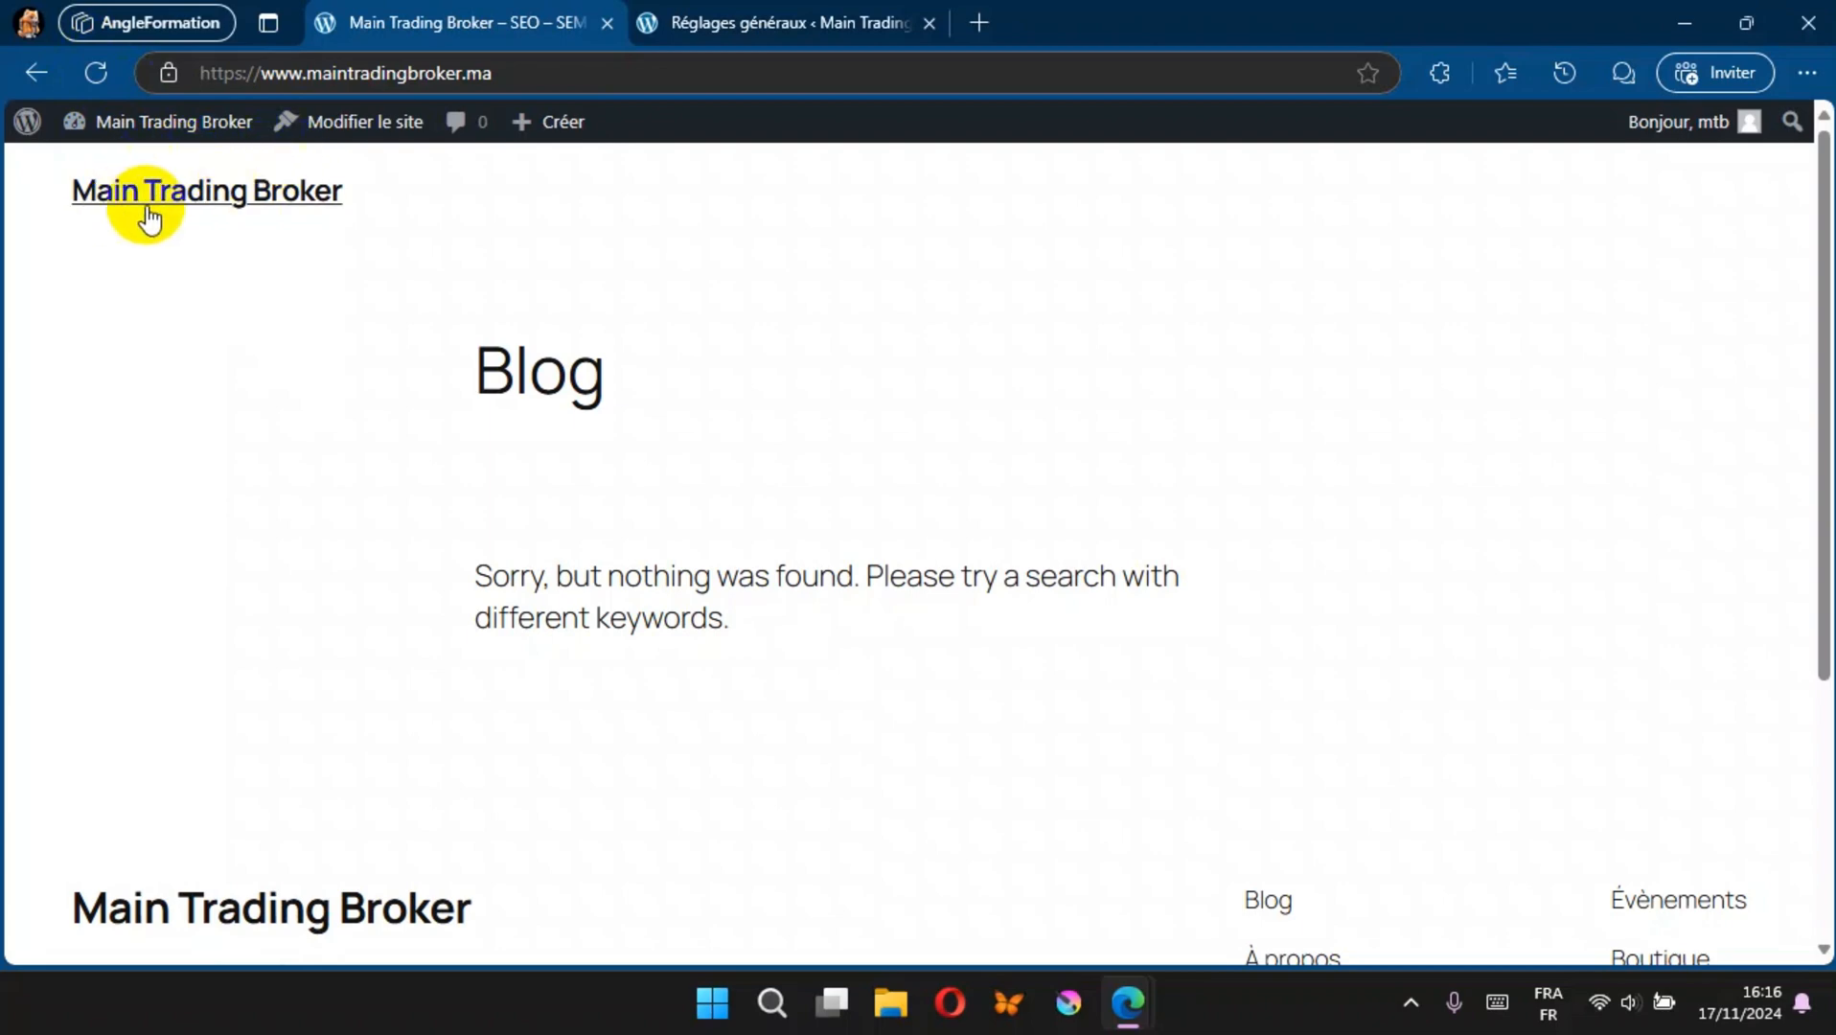
scroll(267, 489, "down", 4)
scroll(287, 508, "up", 4)
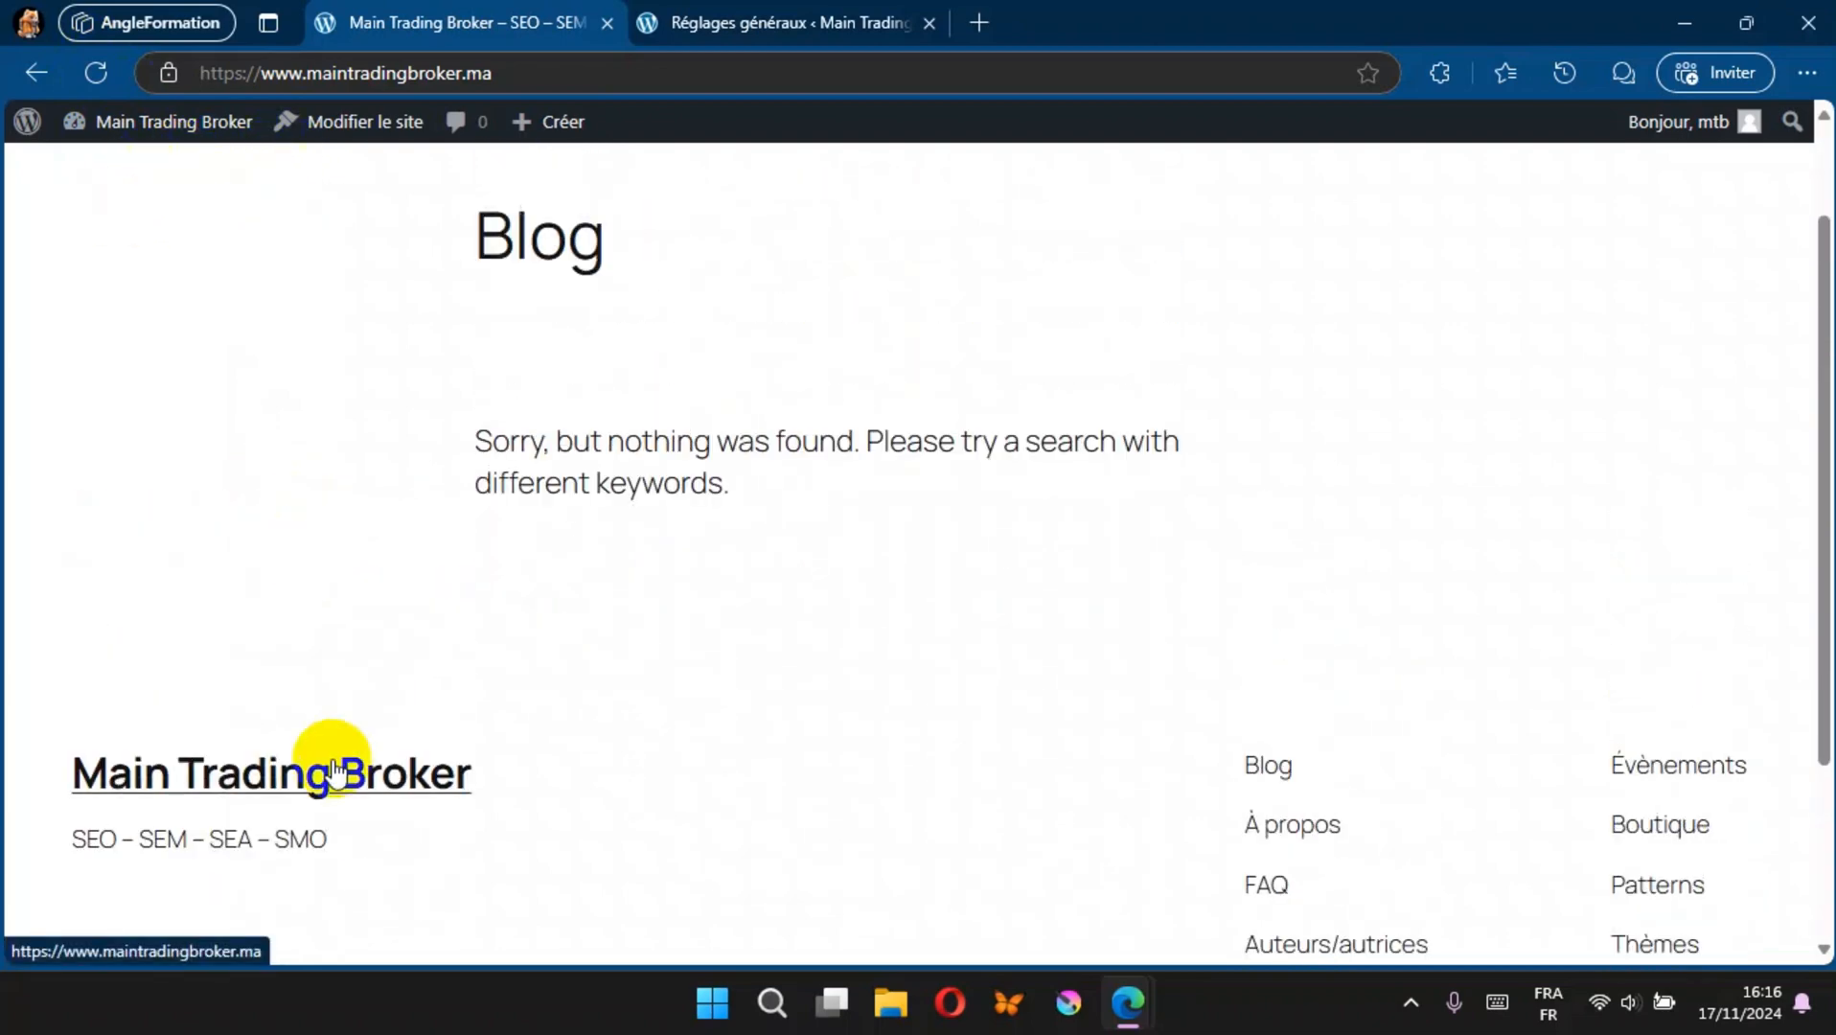
scroll(504, 508, "down", 4)
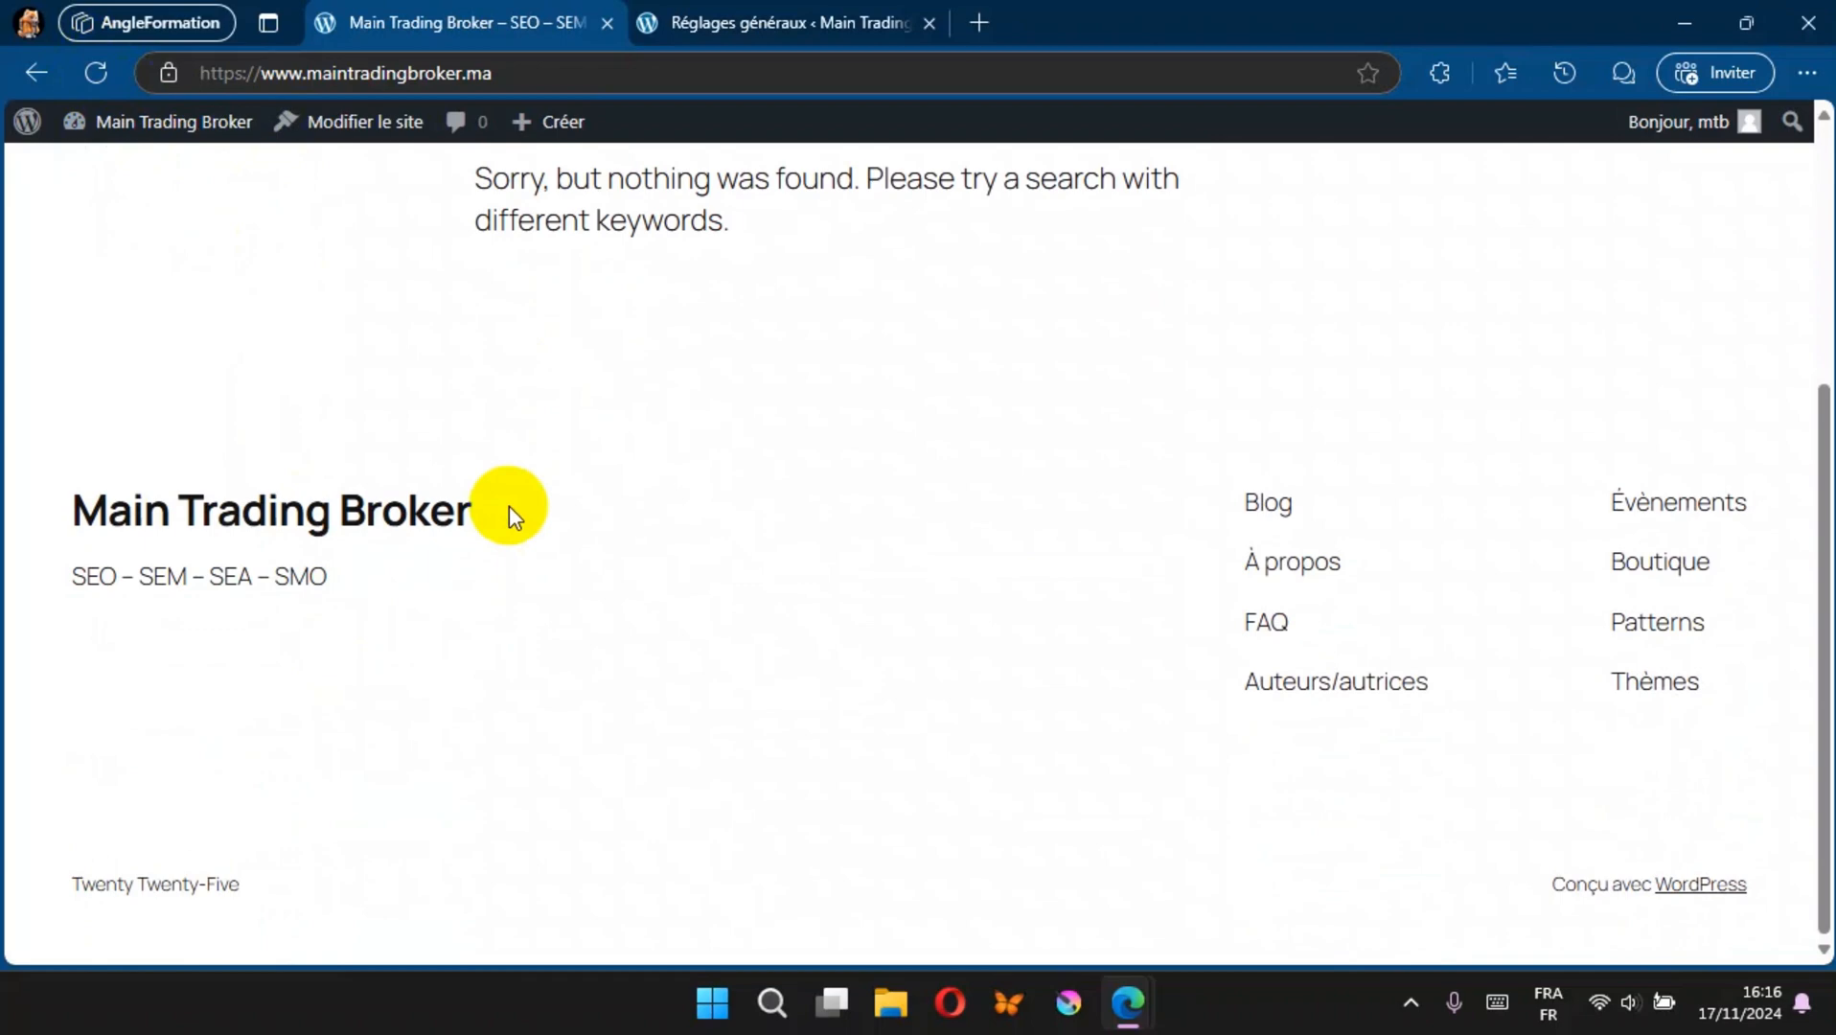
Step: Return to the dashboard and delete the Twenty Twenty-Three theme from the installed themes
left_click(757, 24)
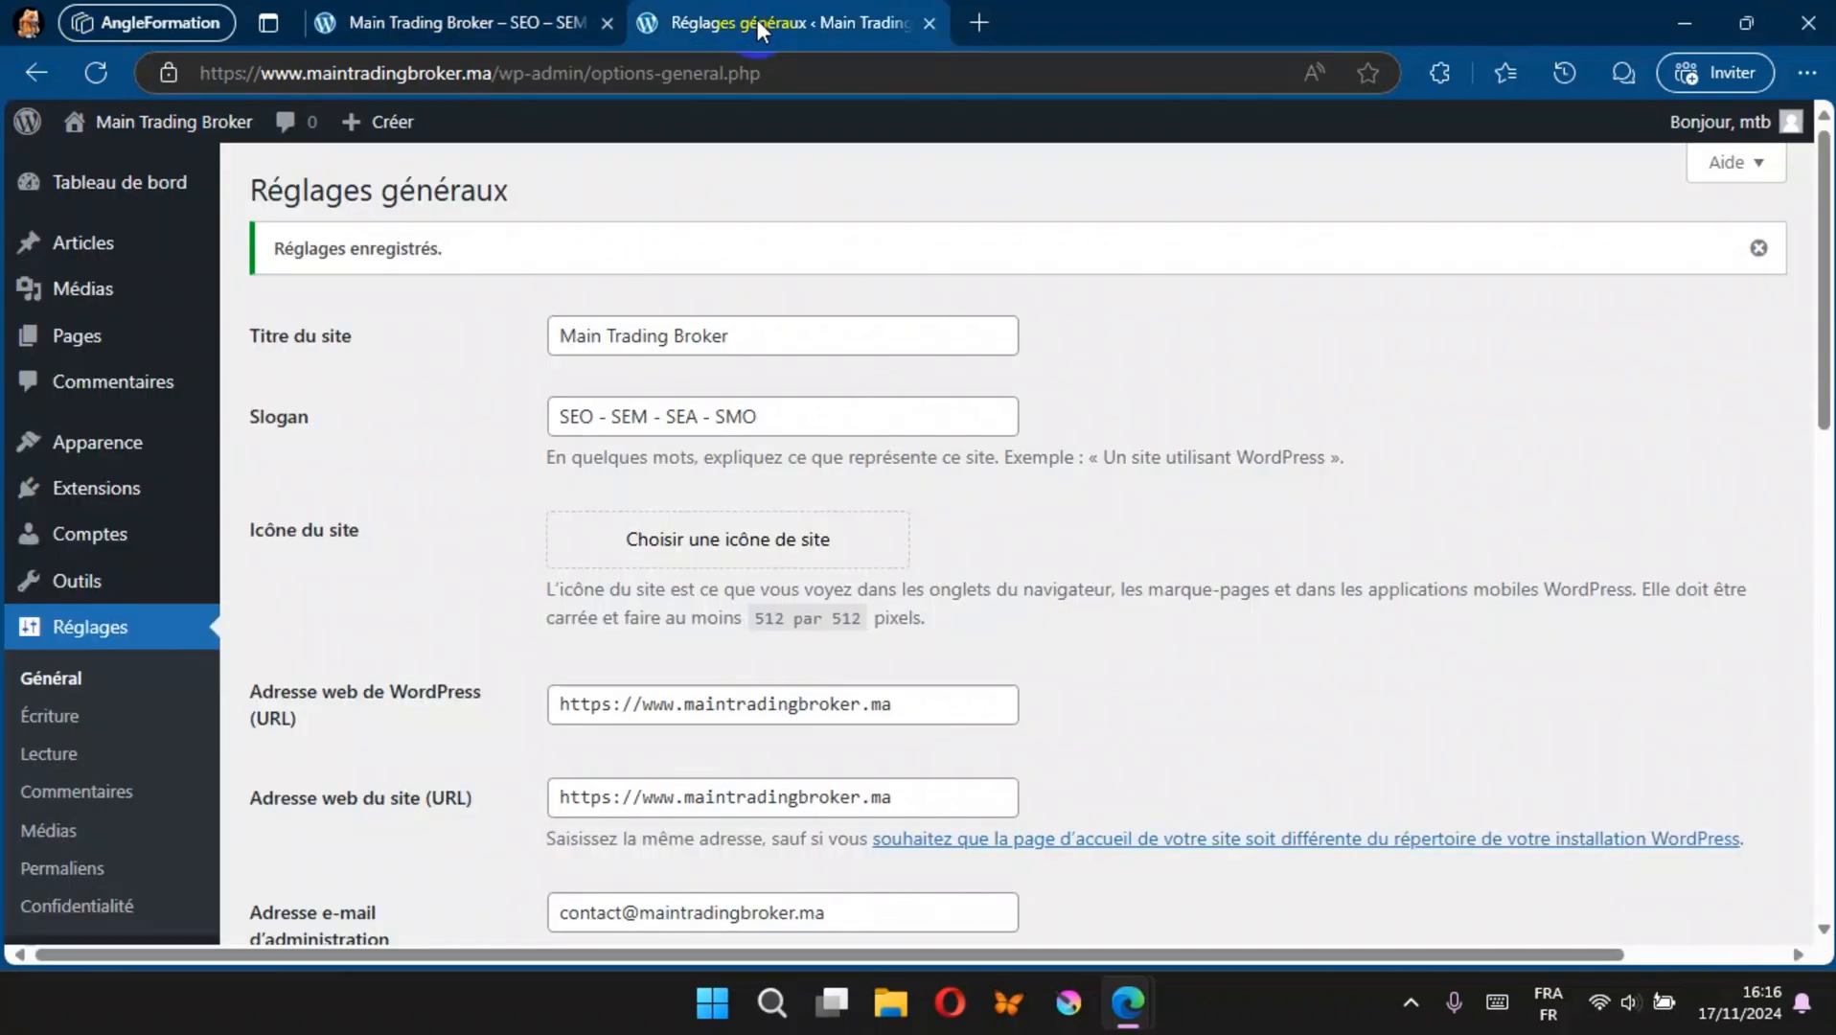
left_click(100, 443)
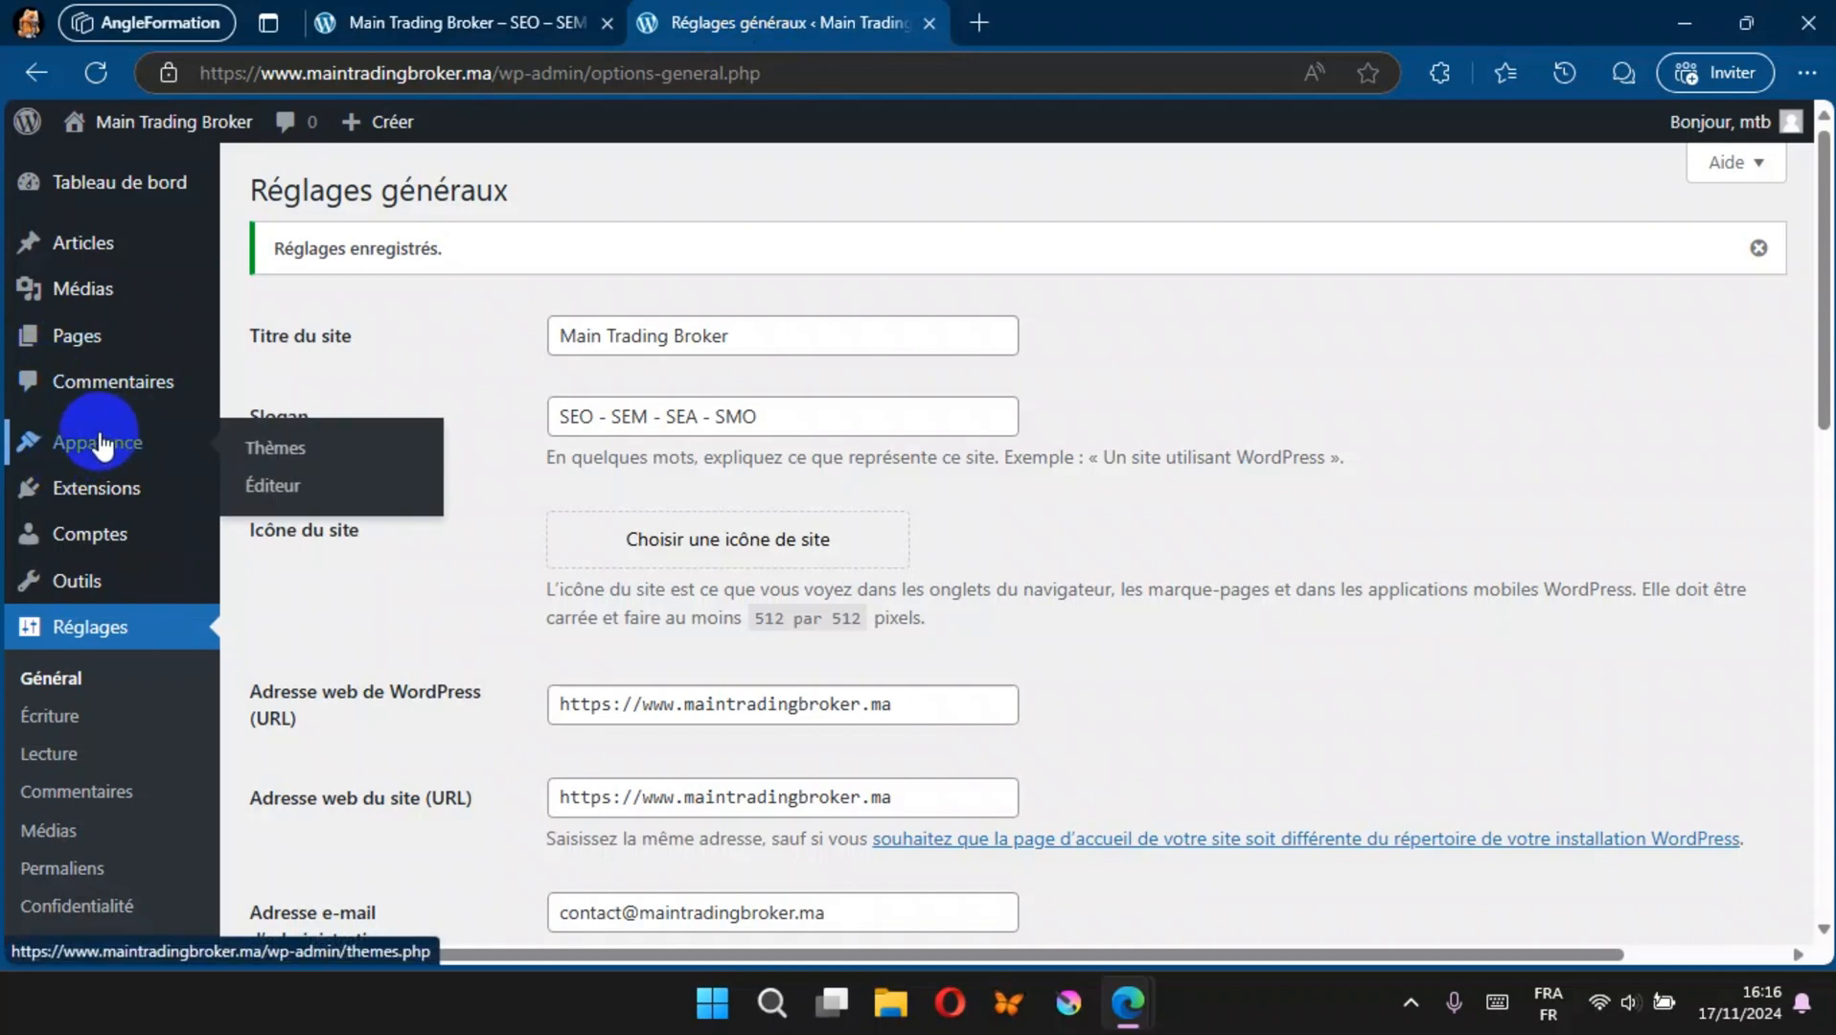
left_click(271, 450)
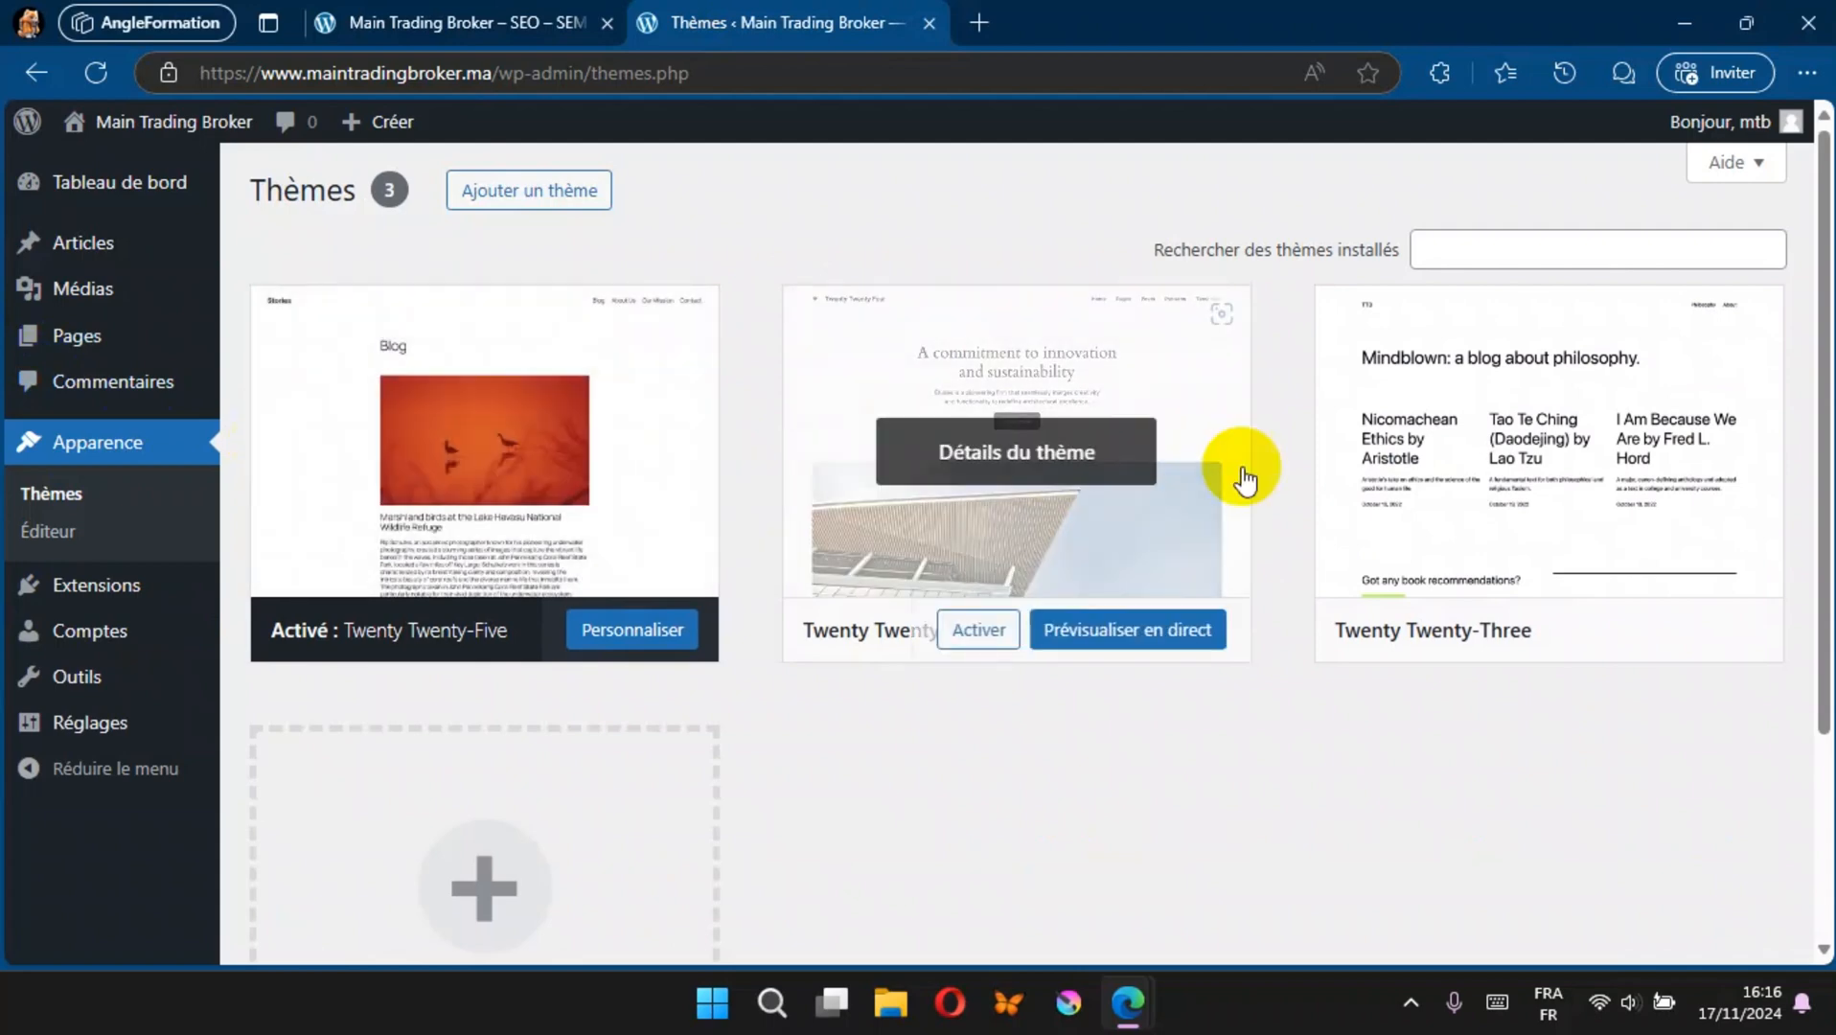
left_click(1489, 401)
left_click(1043, 915)
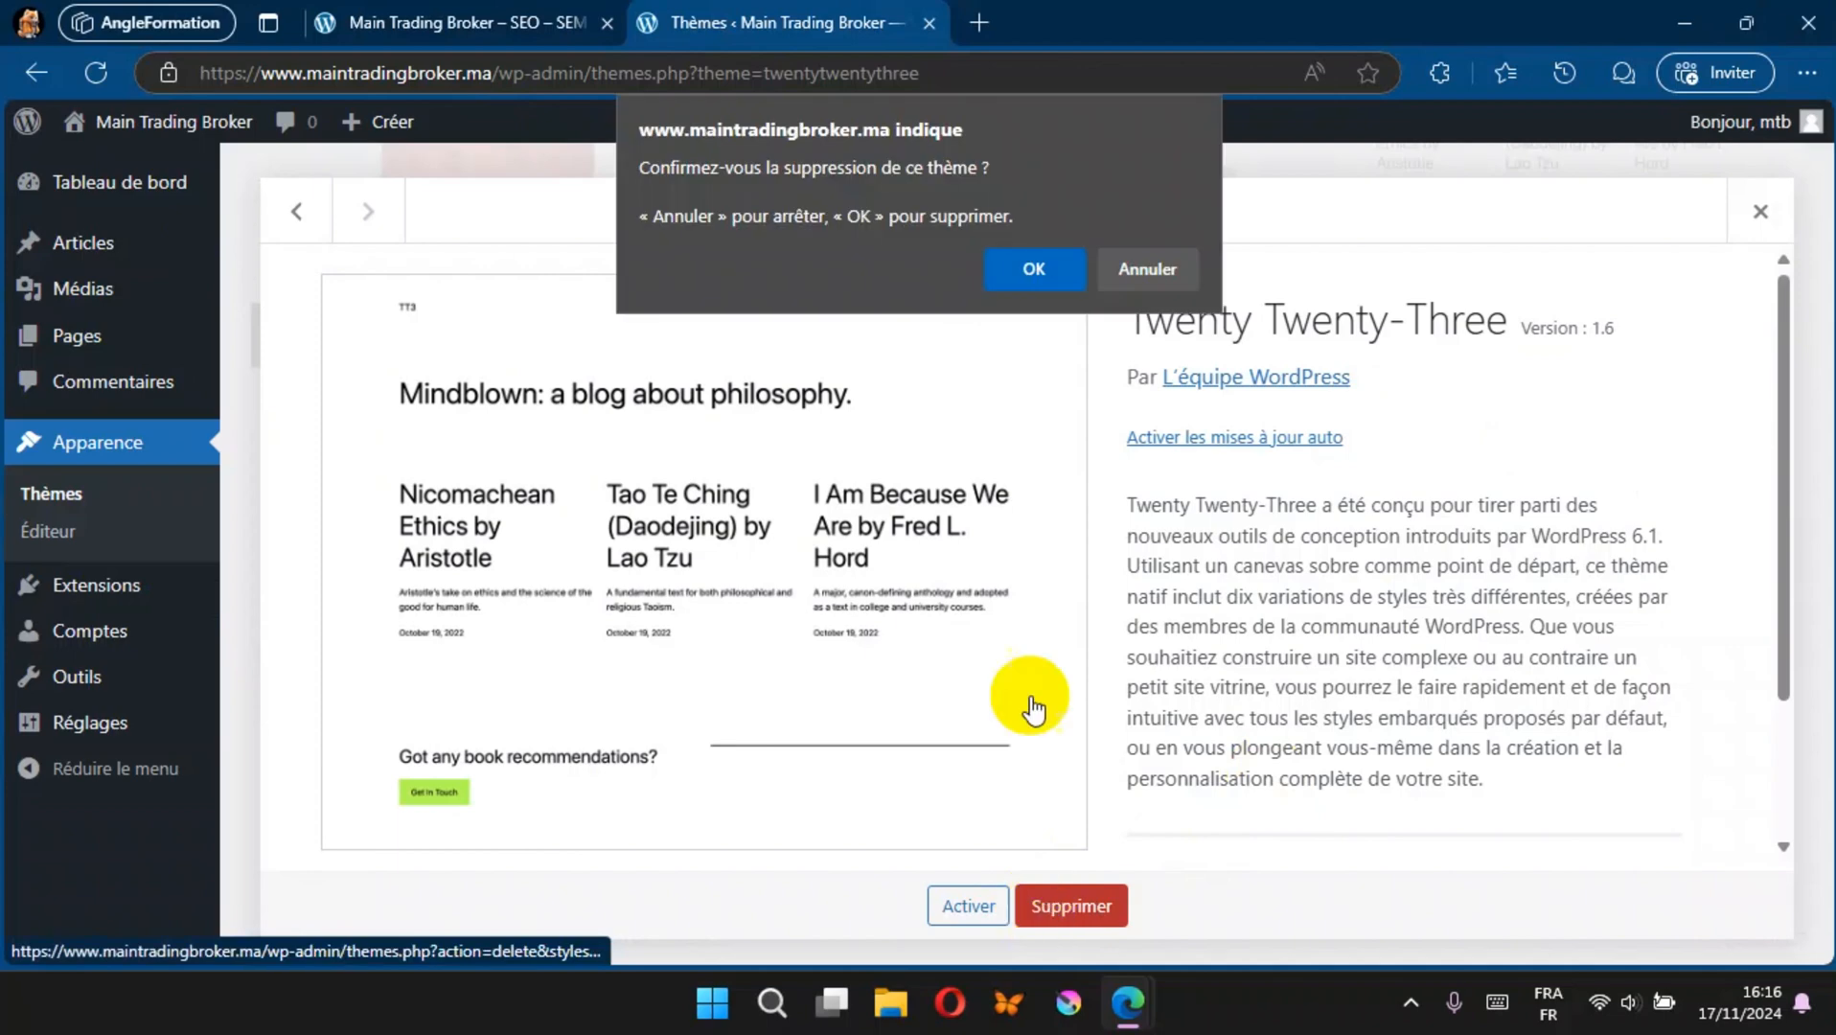
left_click(1060, 269)
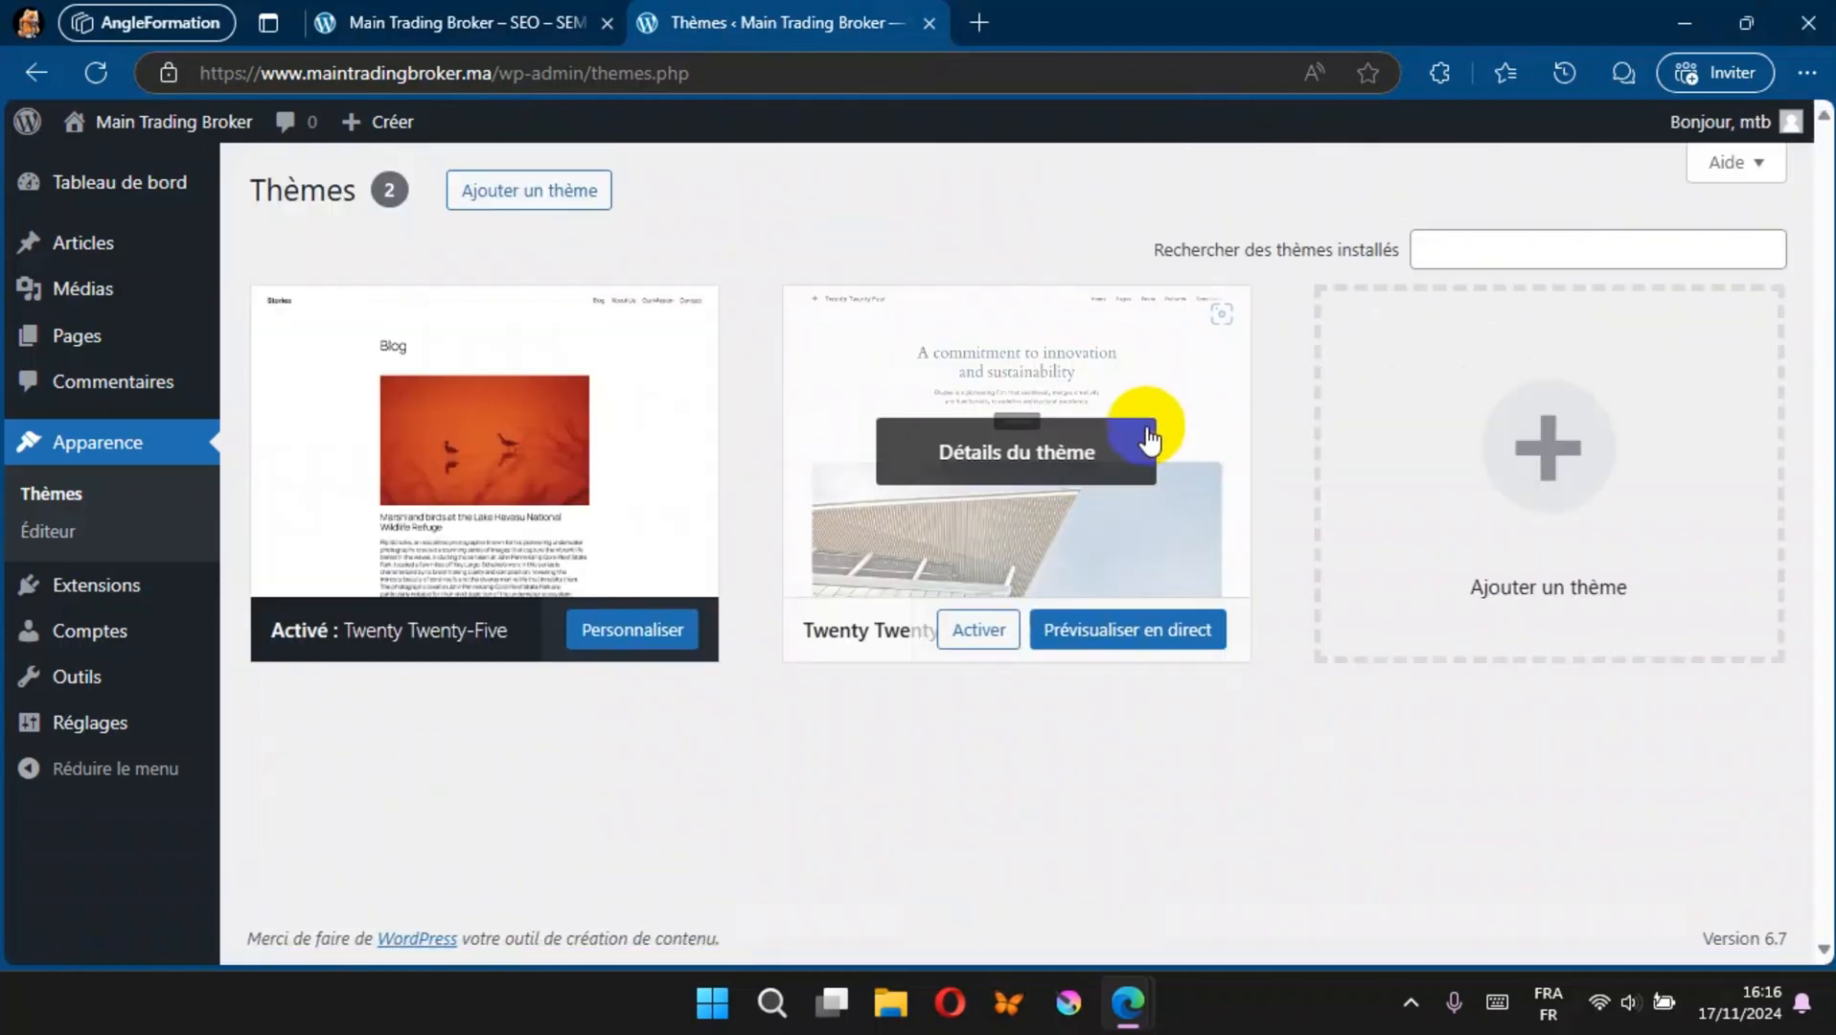
Step: Delete the Twenty Twenty-Four theme from the installed themes
left_click(1177, 411)
left_click(1059, 911)
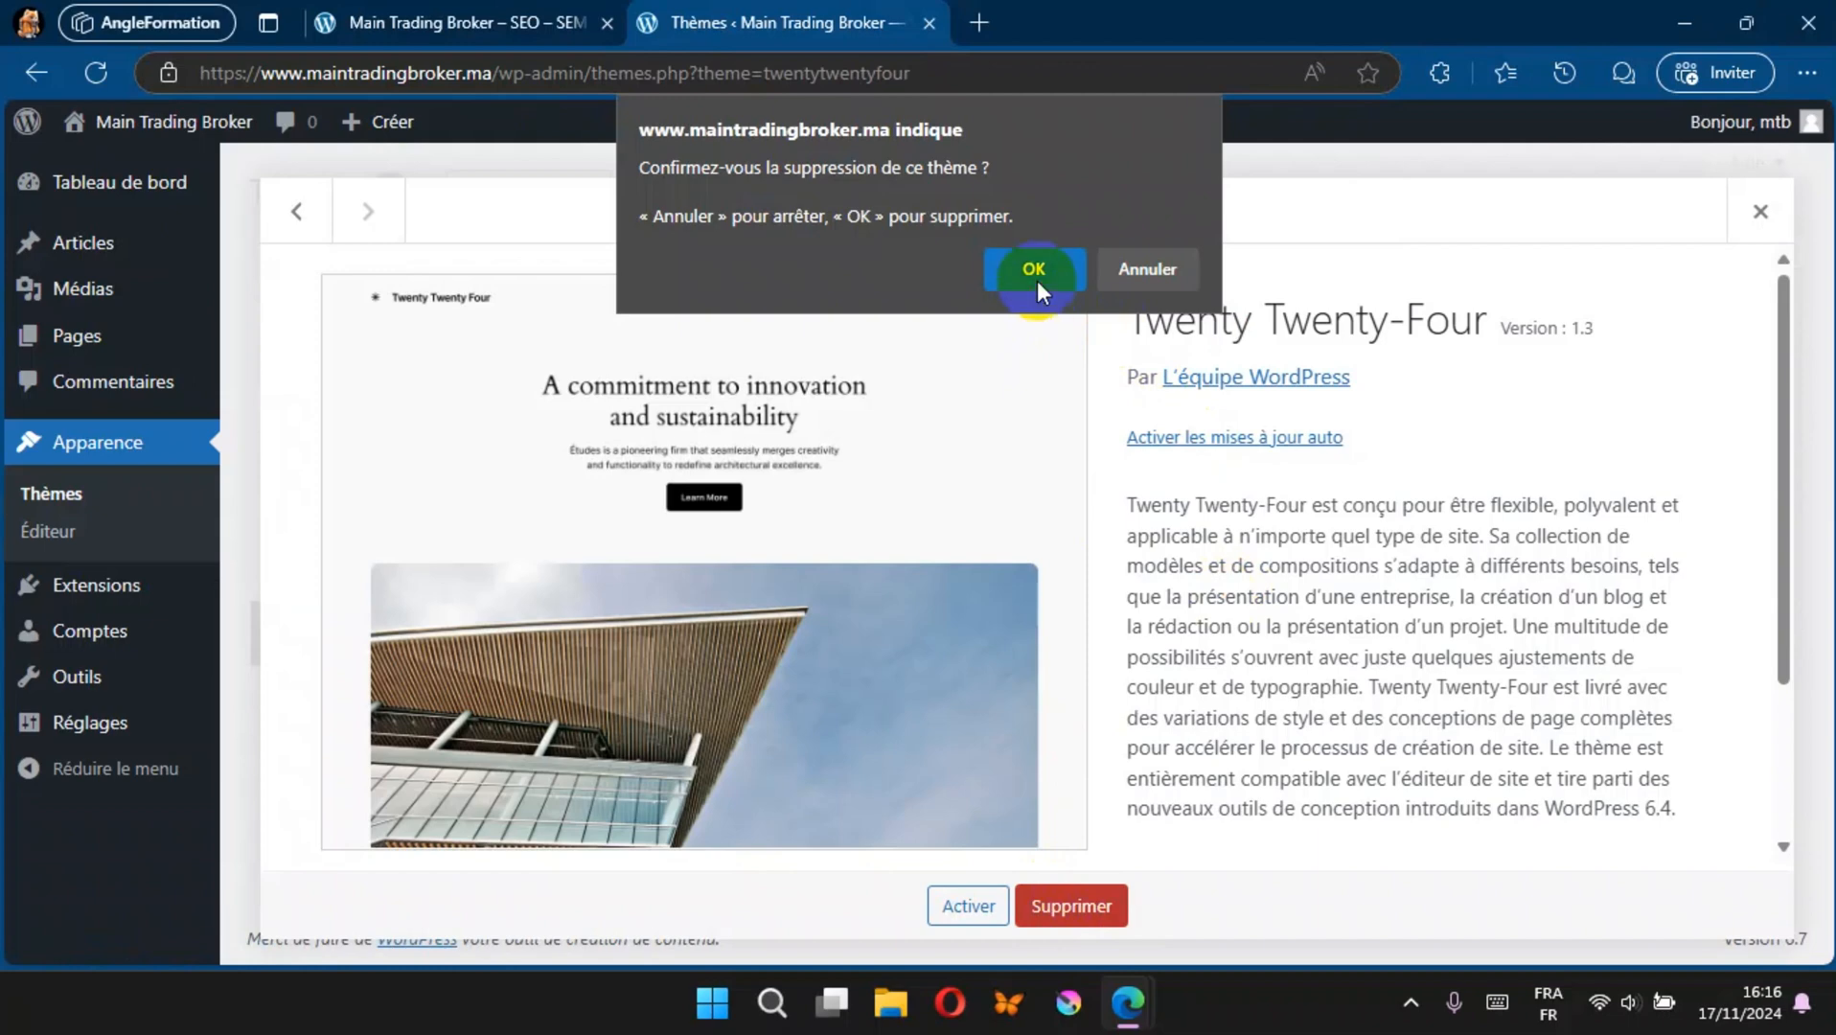
left_click(1036, 270)
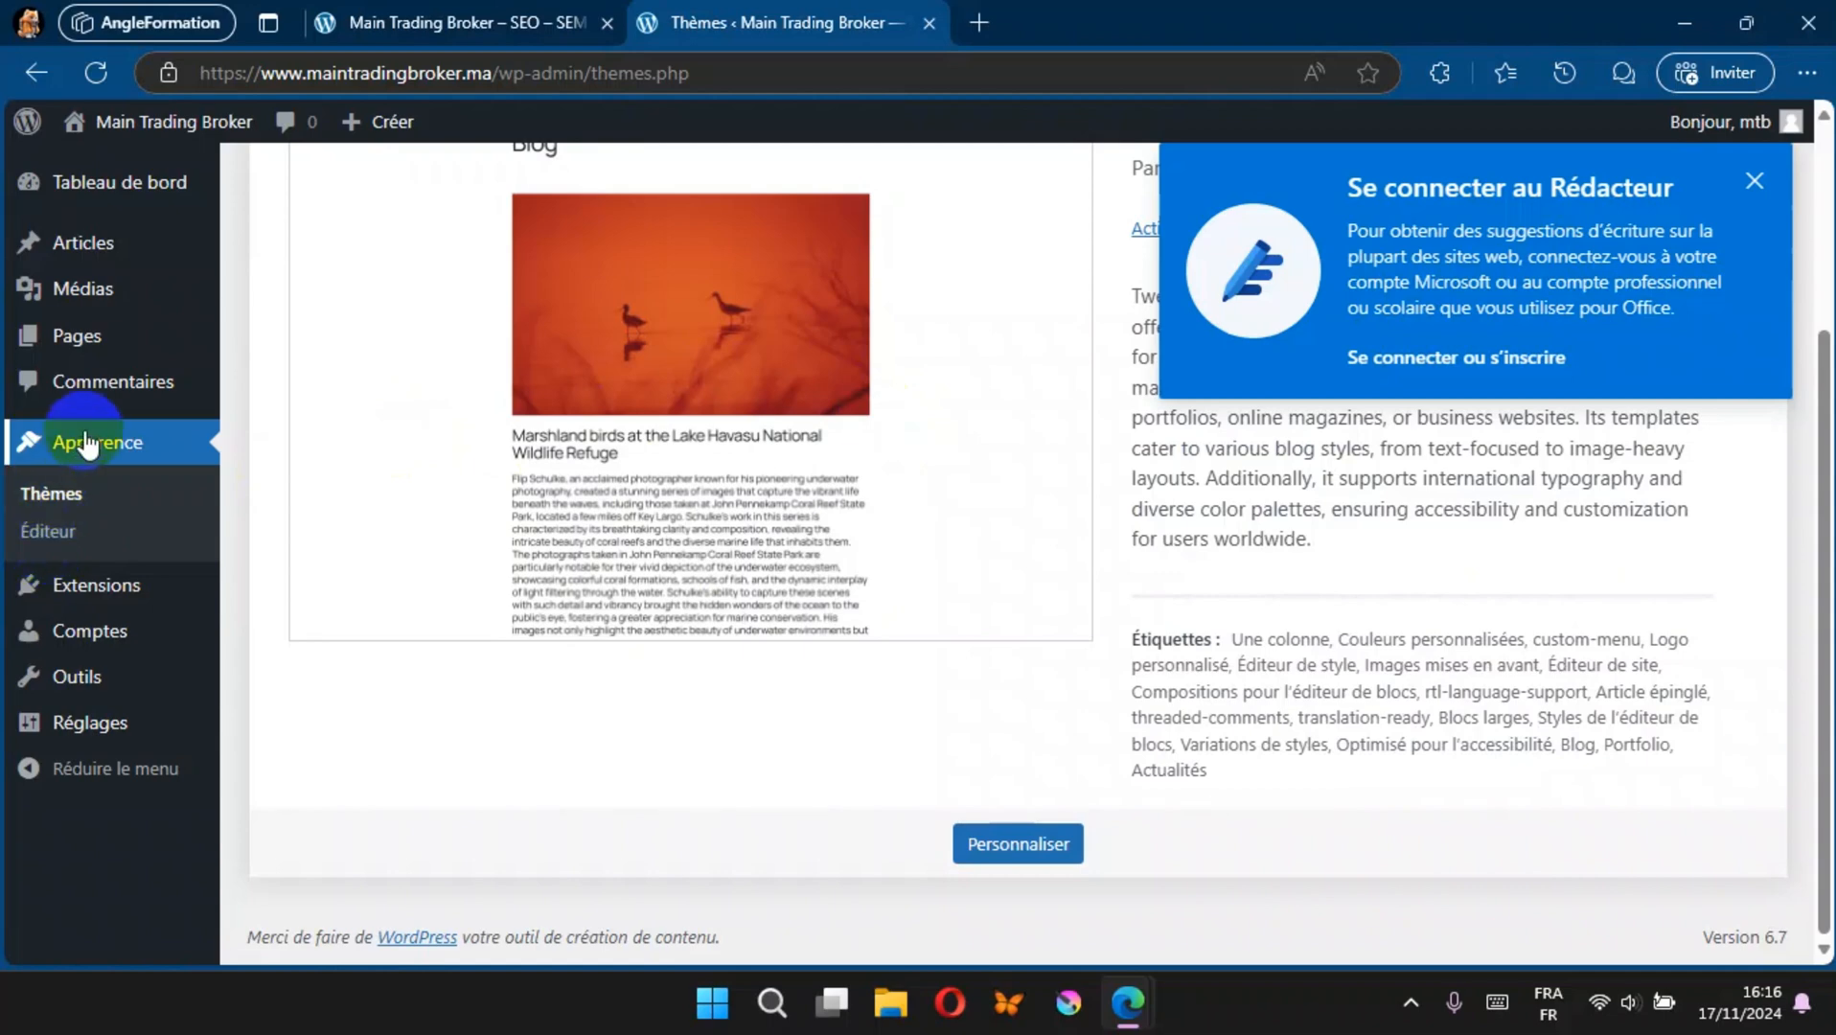
Step: Search the theme directory for KADEN, then install and activate the Kadence theme
scroll(702, 473, "up", 3)
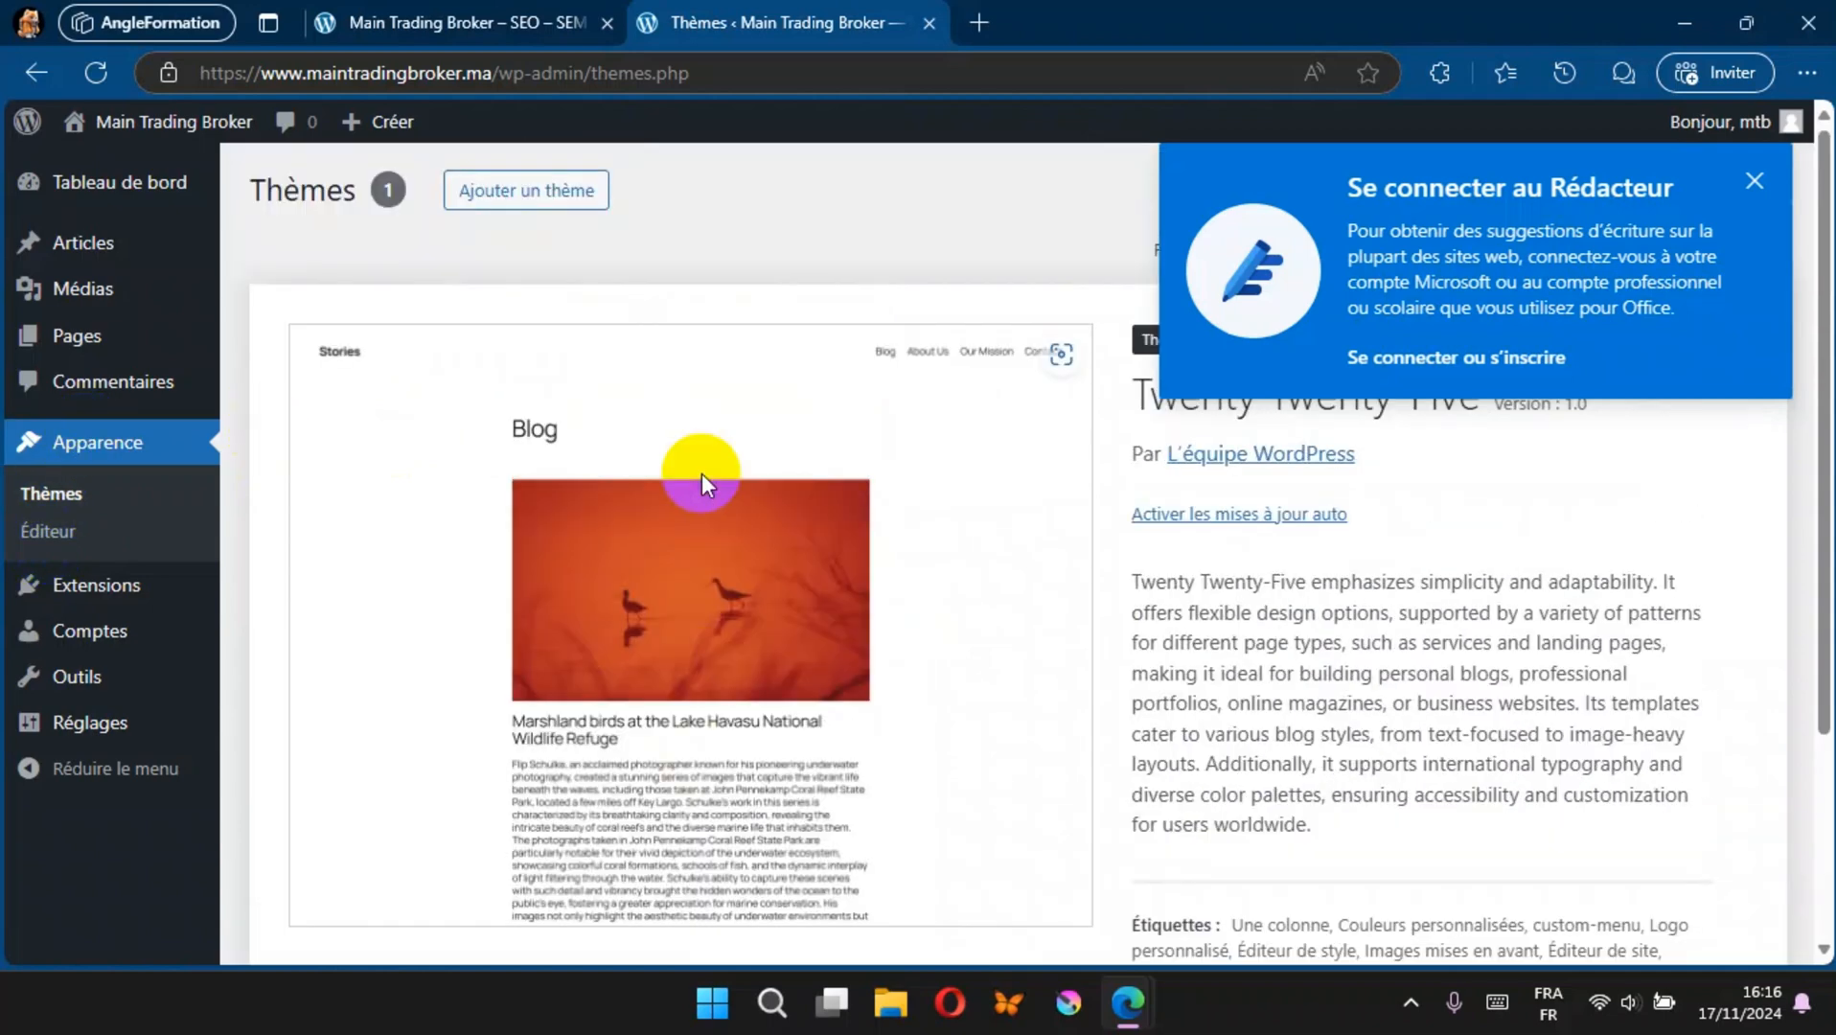
left_click(531, 203)
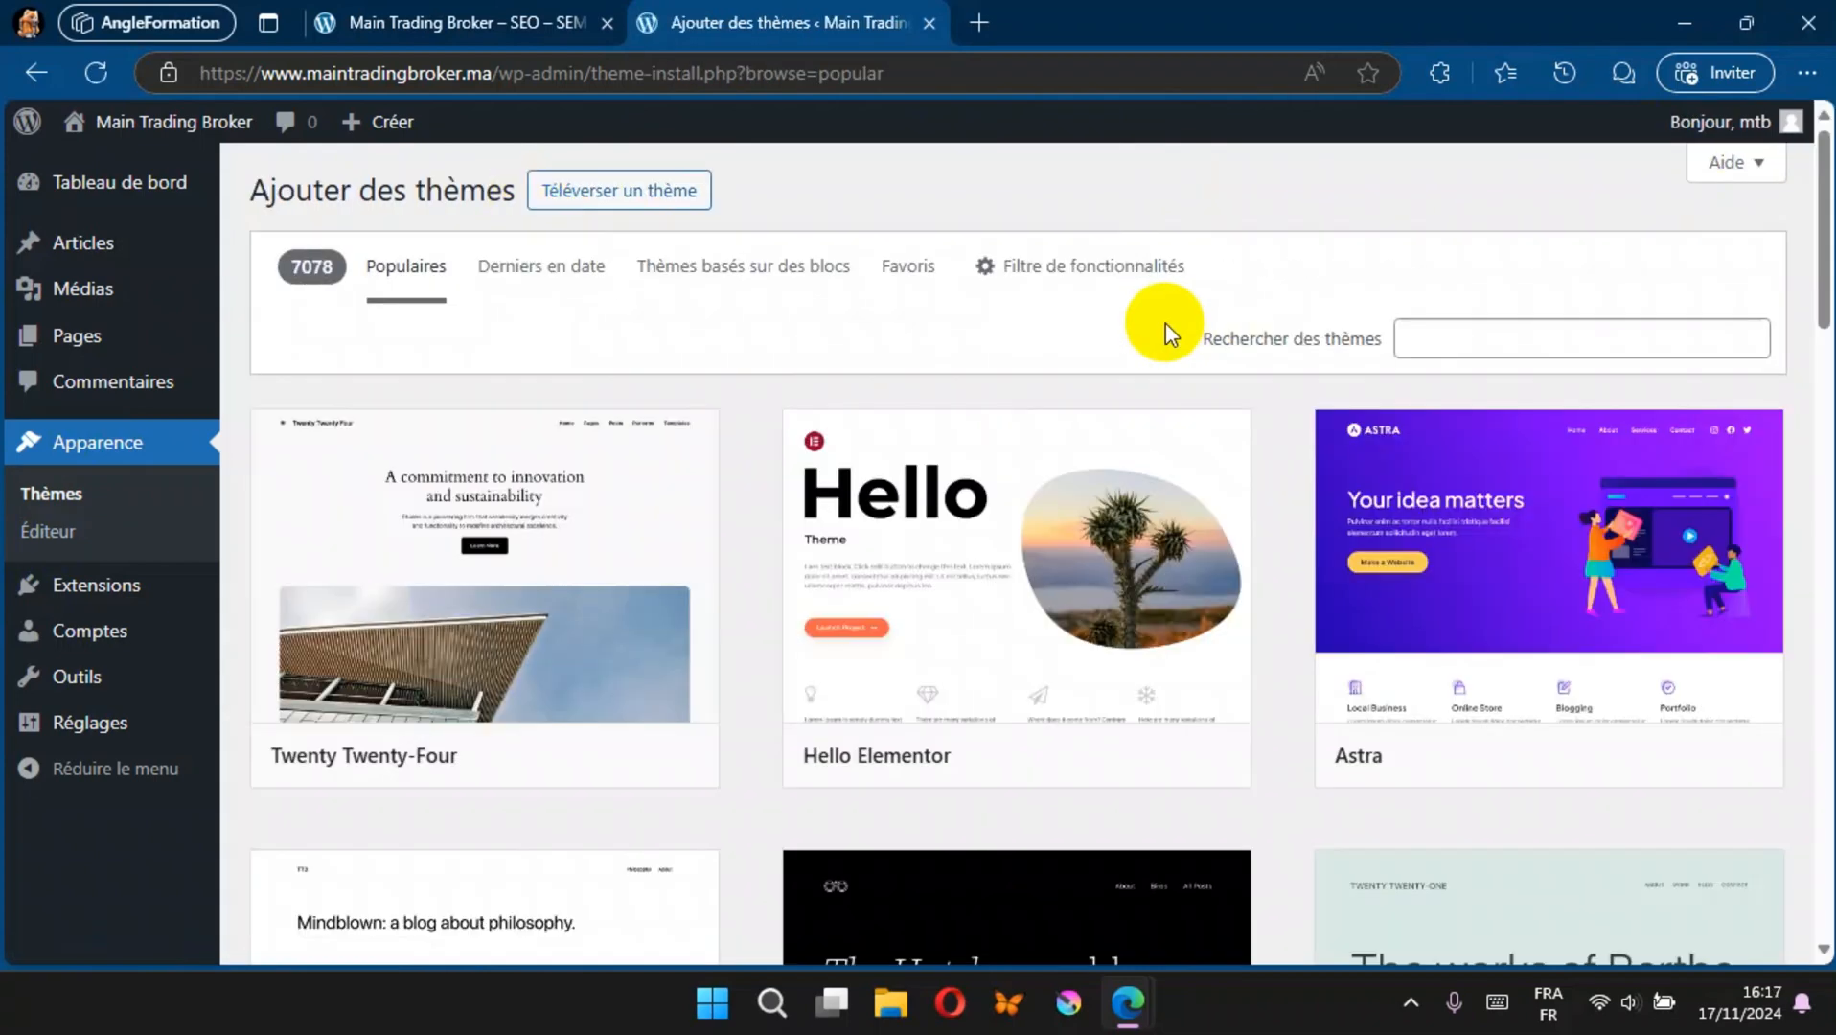
left_click(1521, 329)
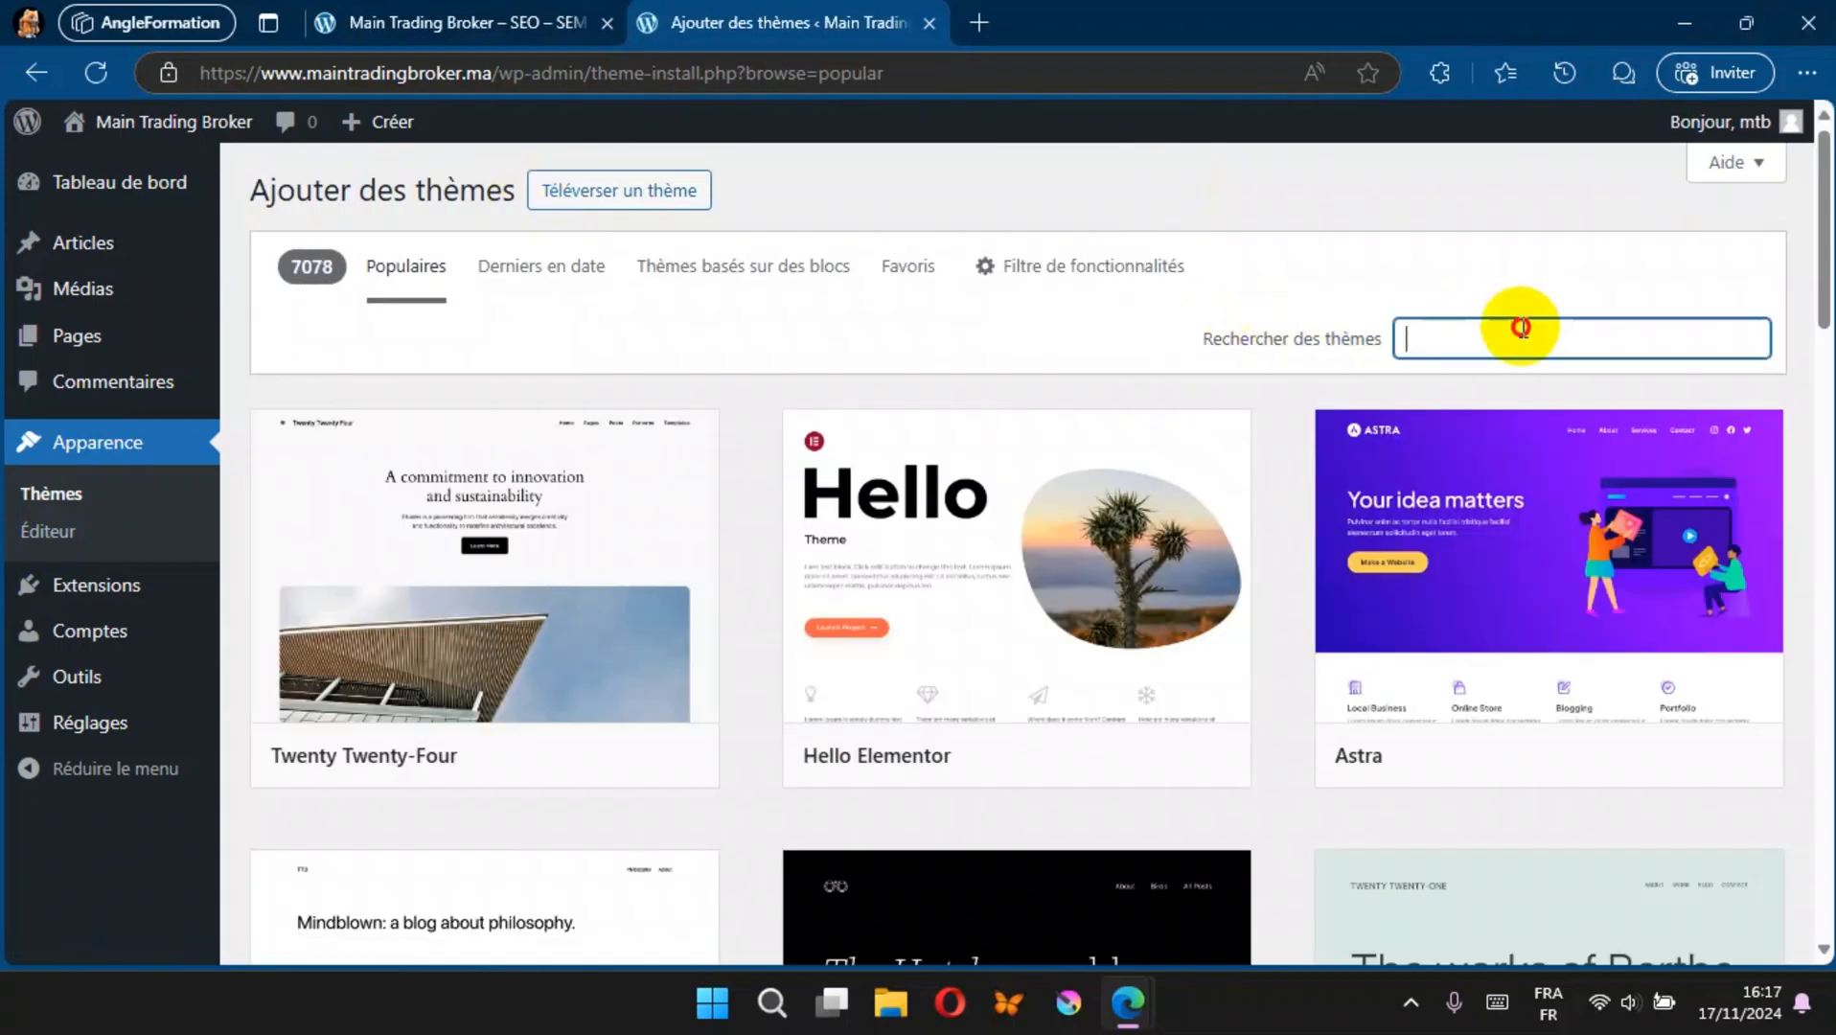
type("KADEN")
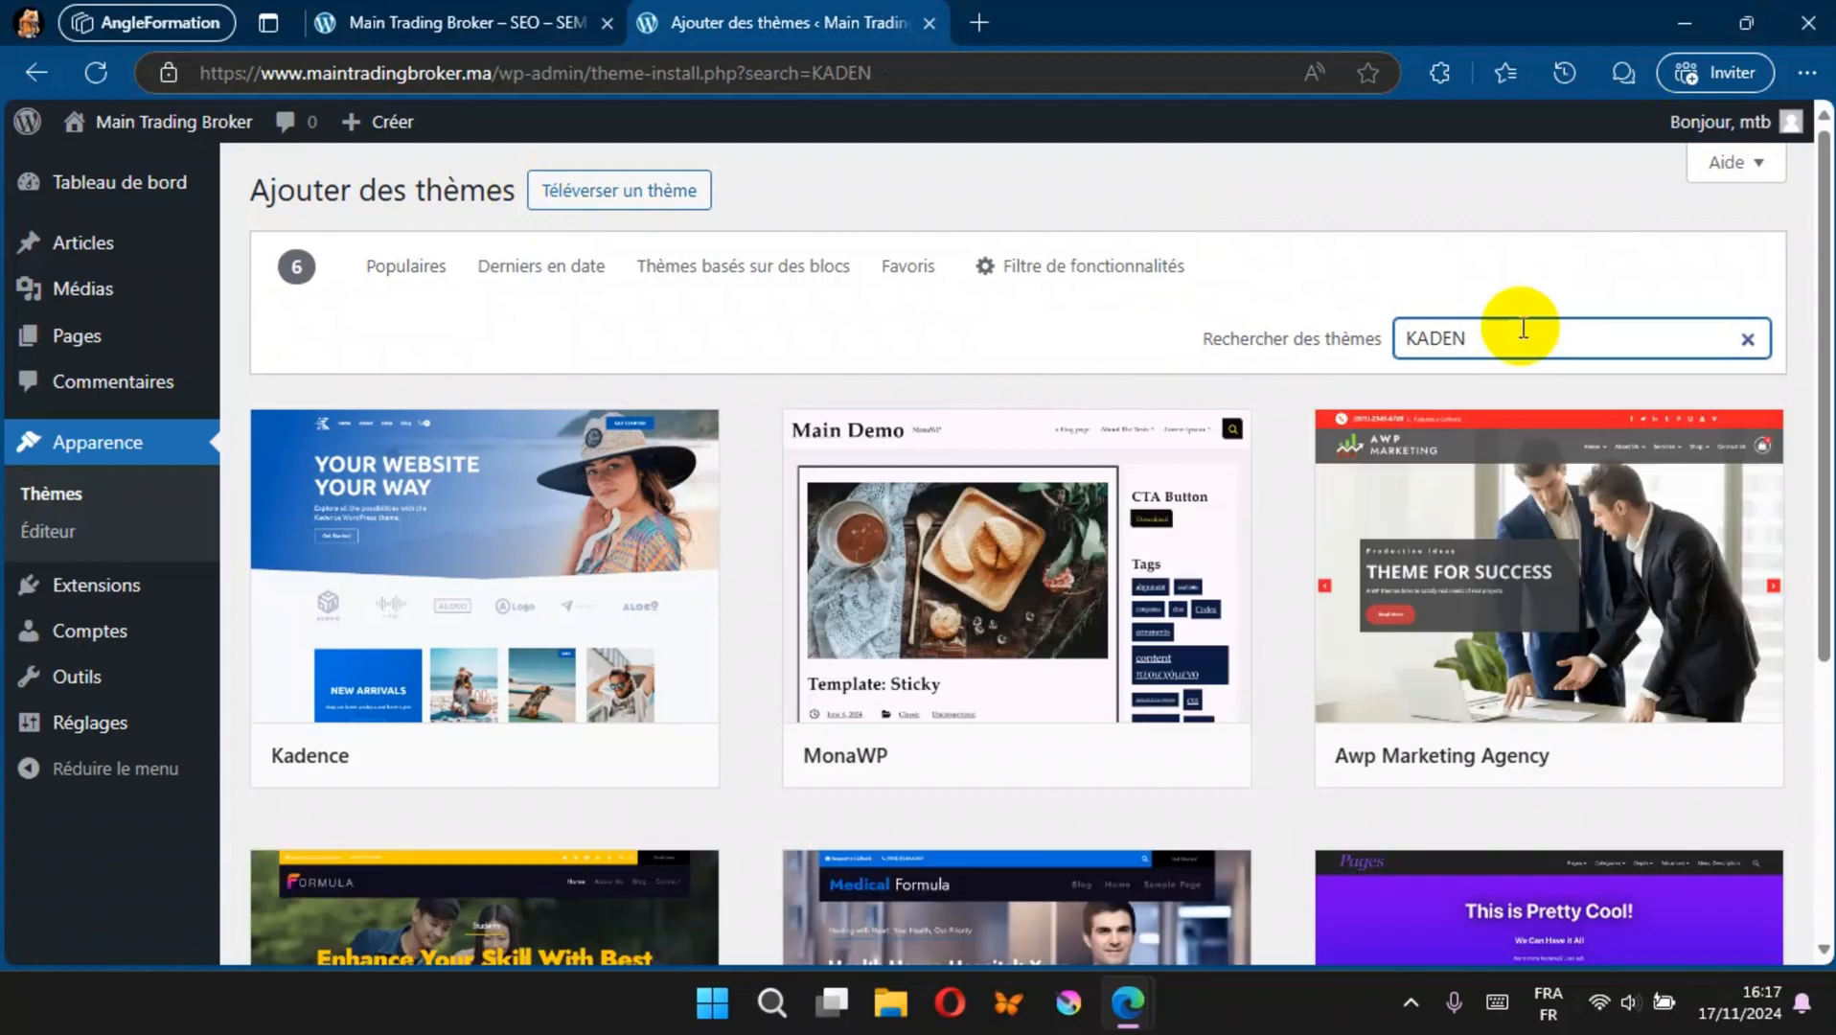
mouse_move(585, 582)
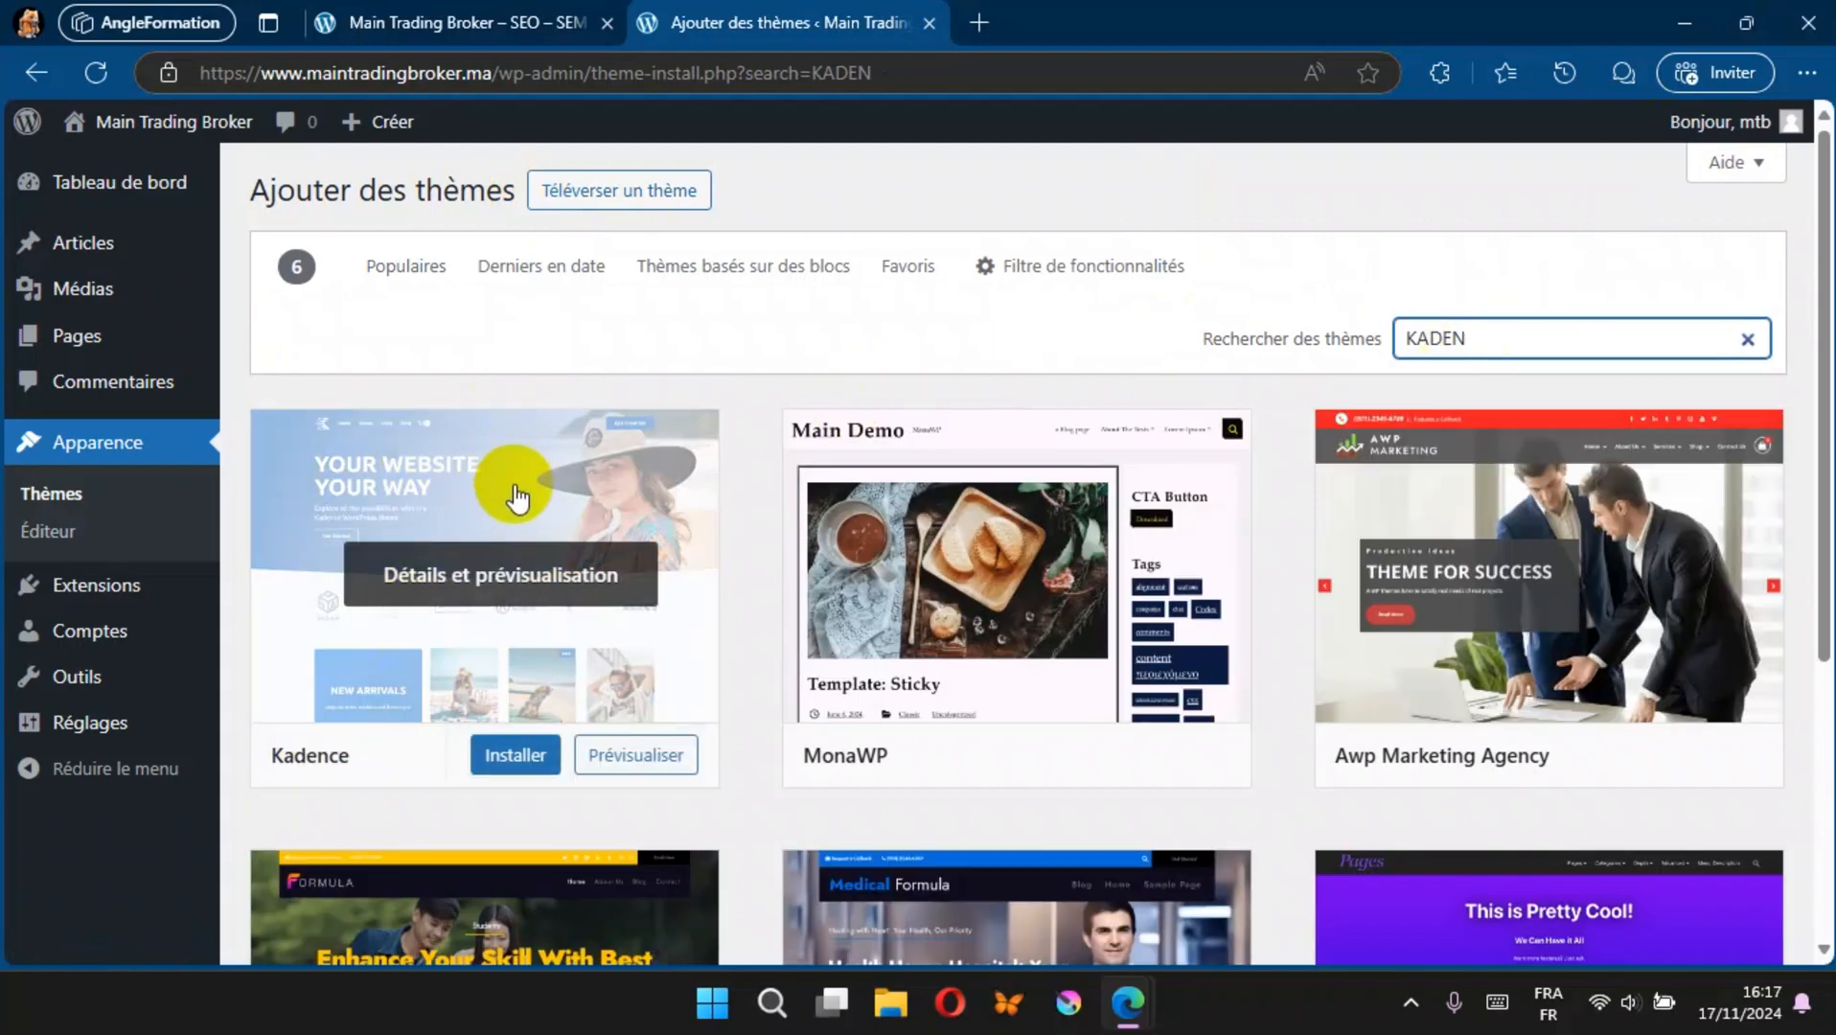
left_click(517, 758)
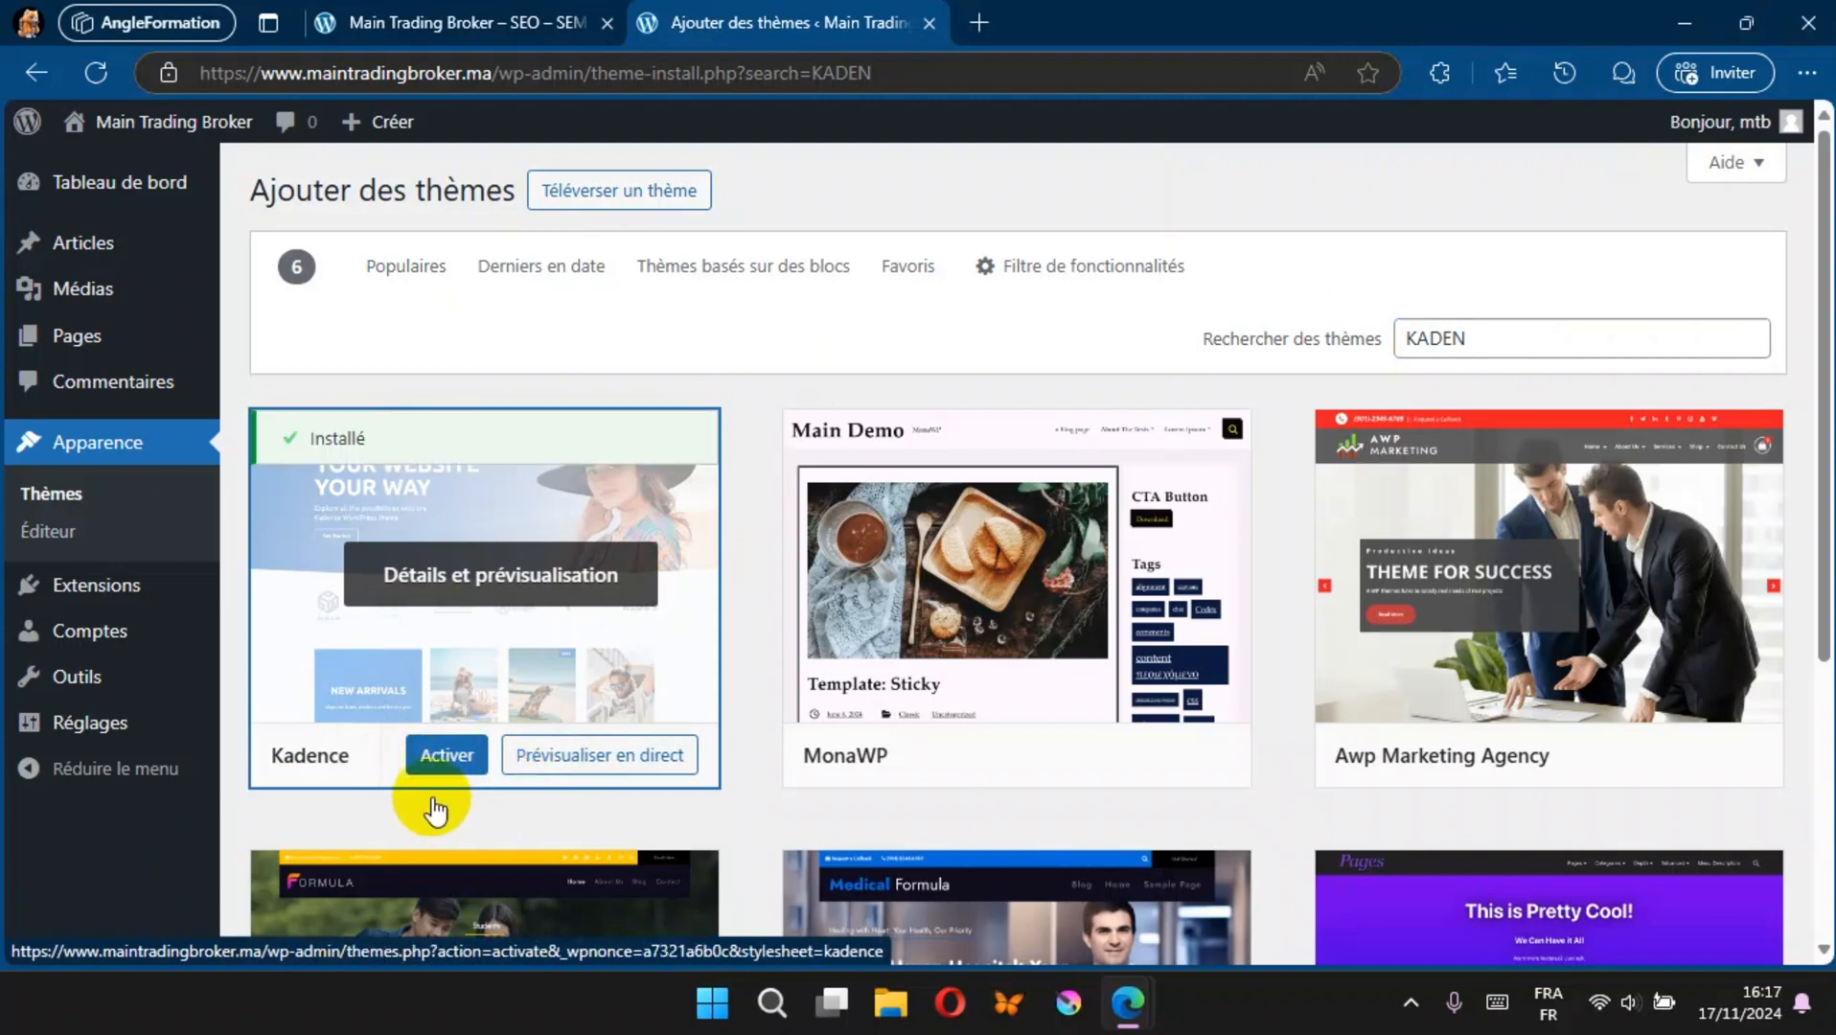
left_click(447, 757)
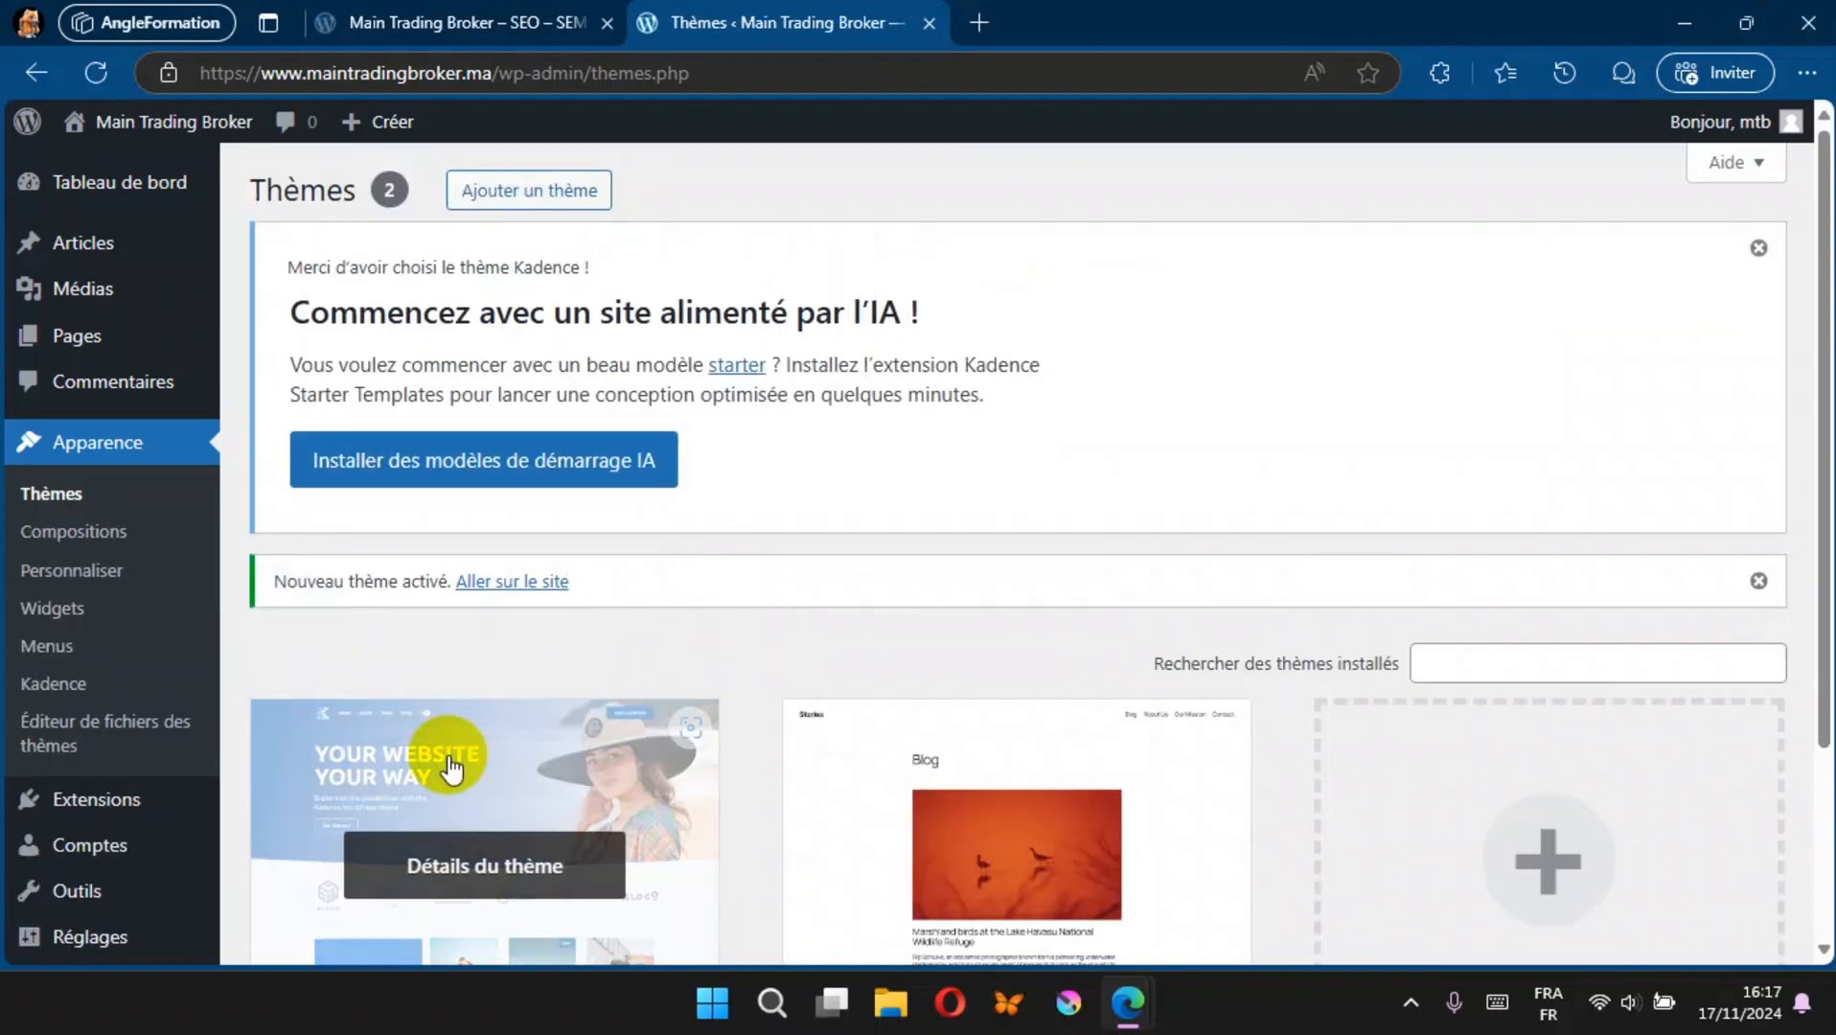
Step: Check the public site with the Kadence theme and dismiss the AI starter templates notice on the themes page
left_click(396, 23)
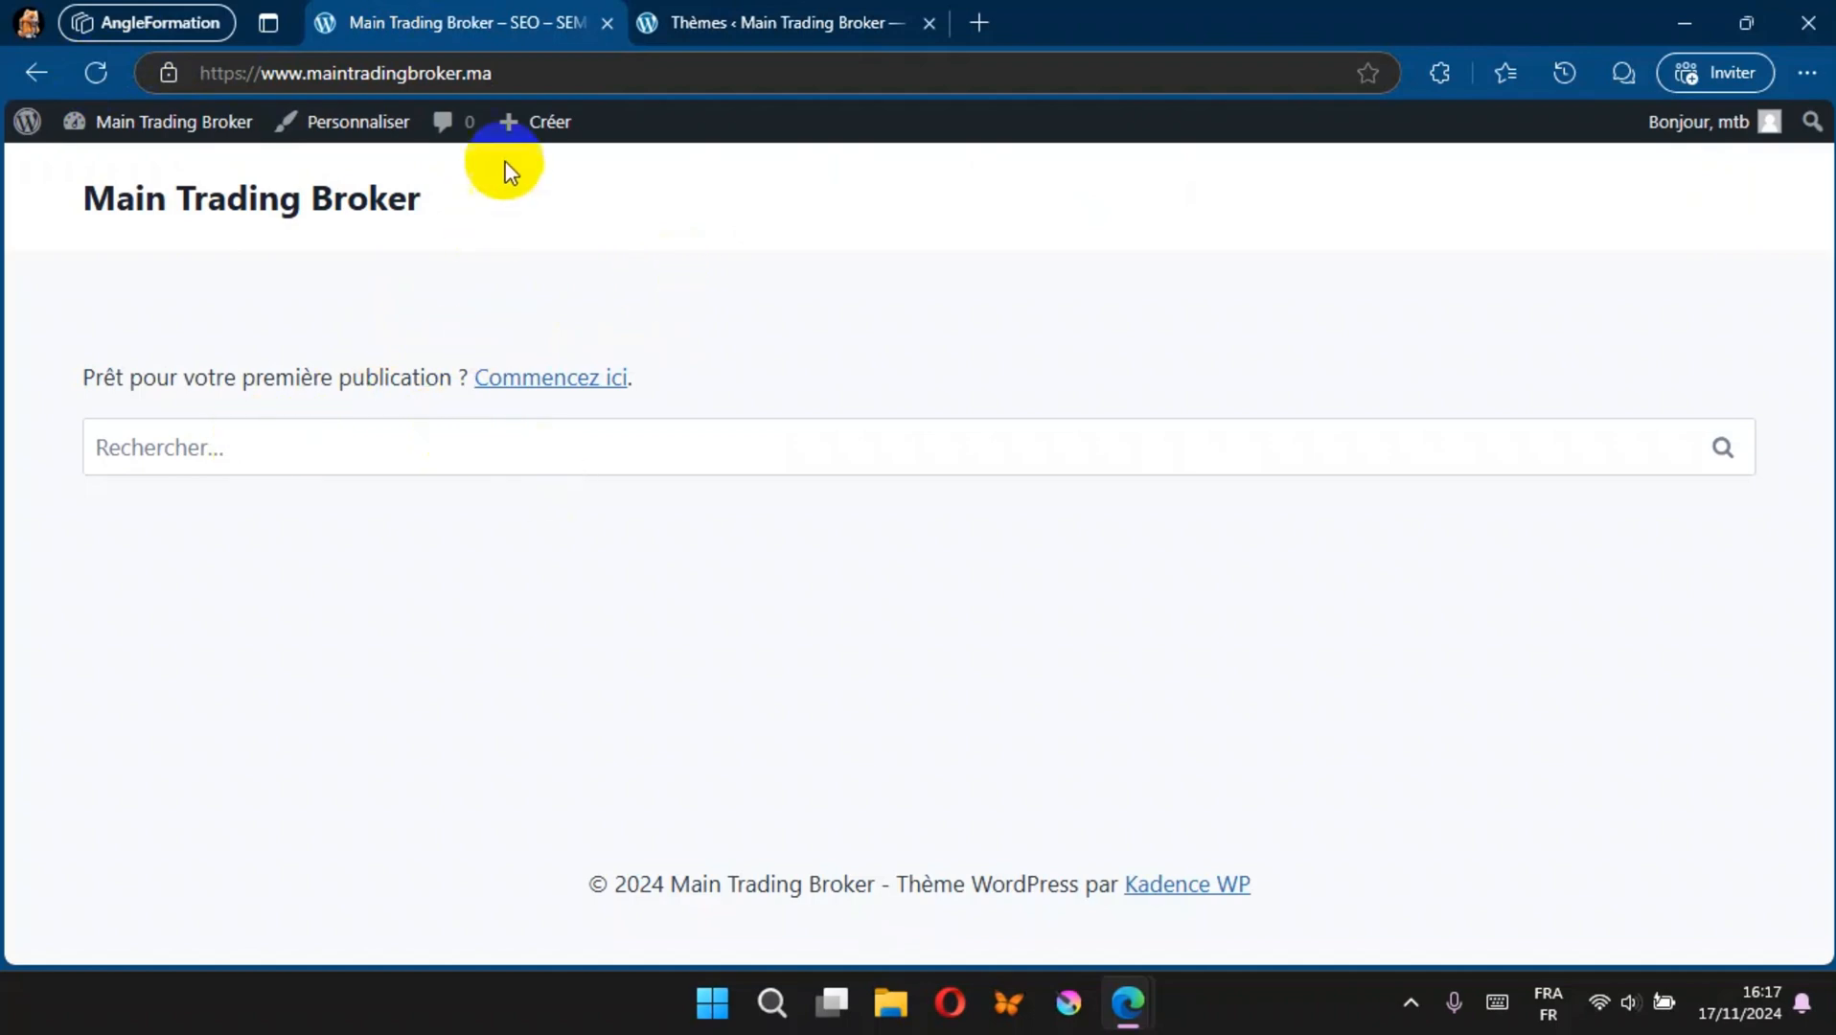
left_click(674, 19)
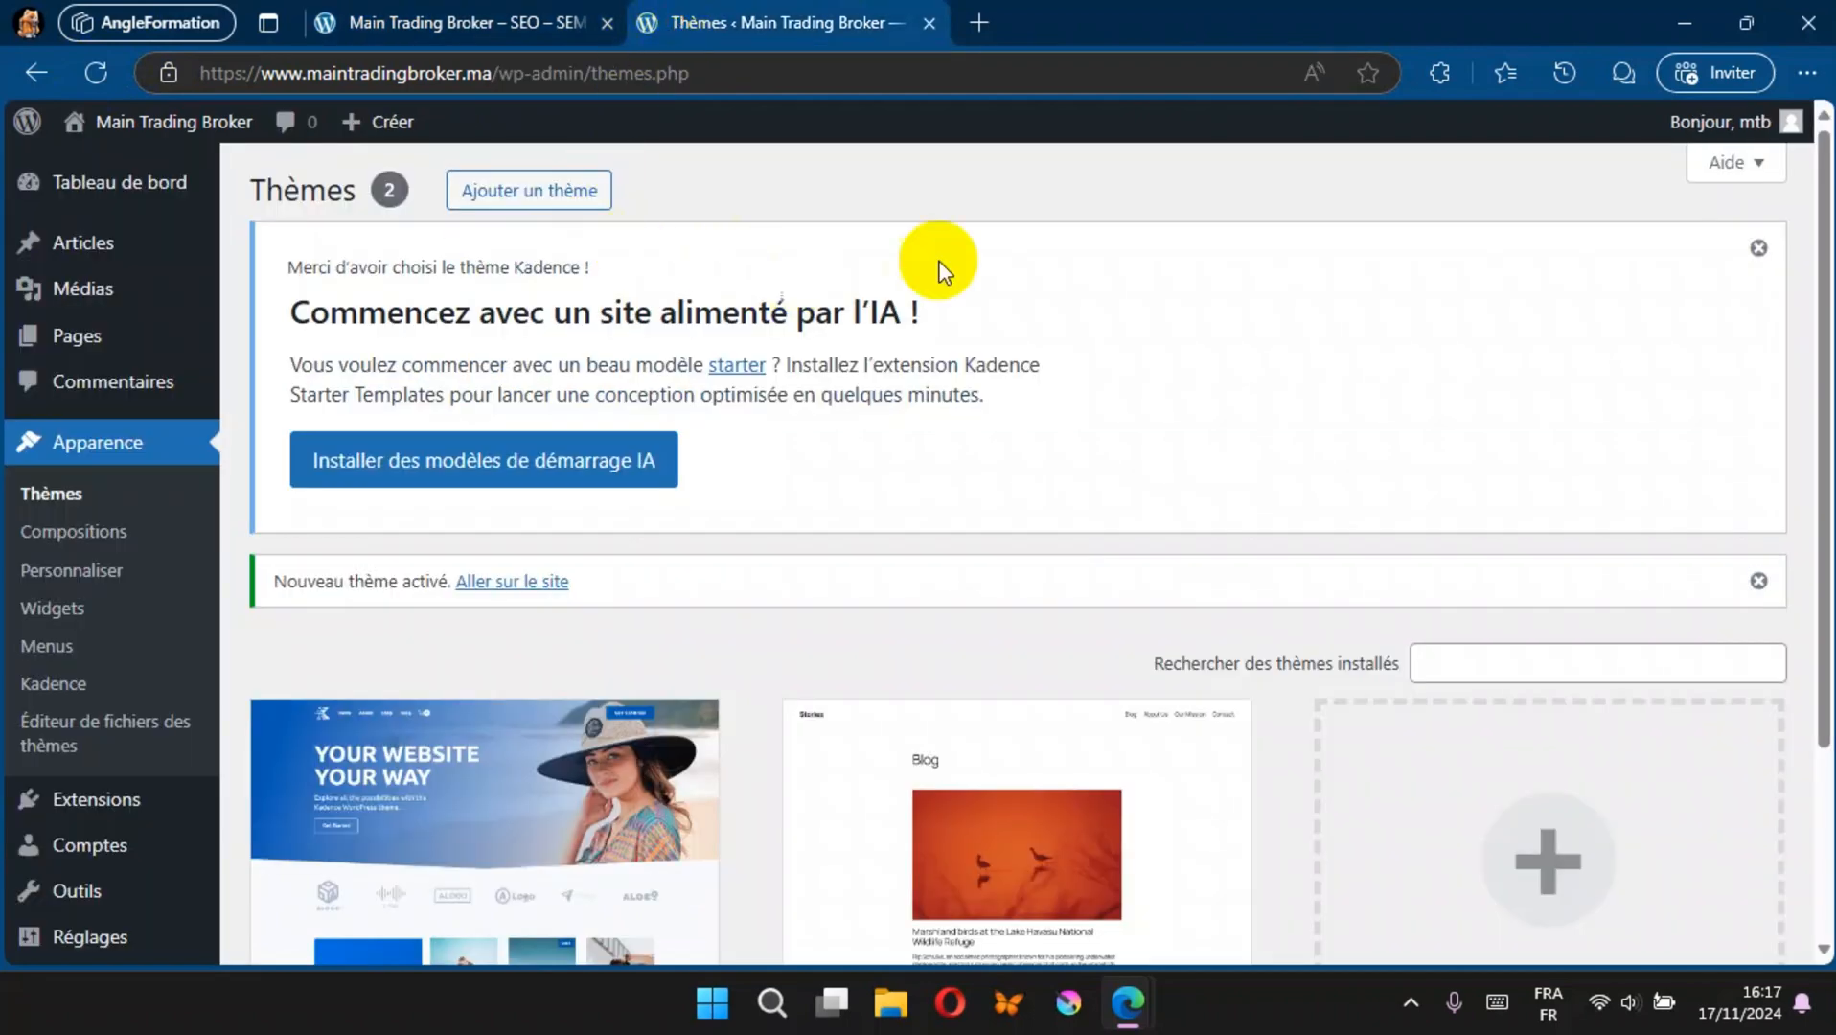
left_click(1759, 247)
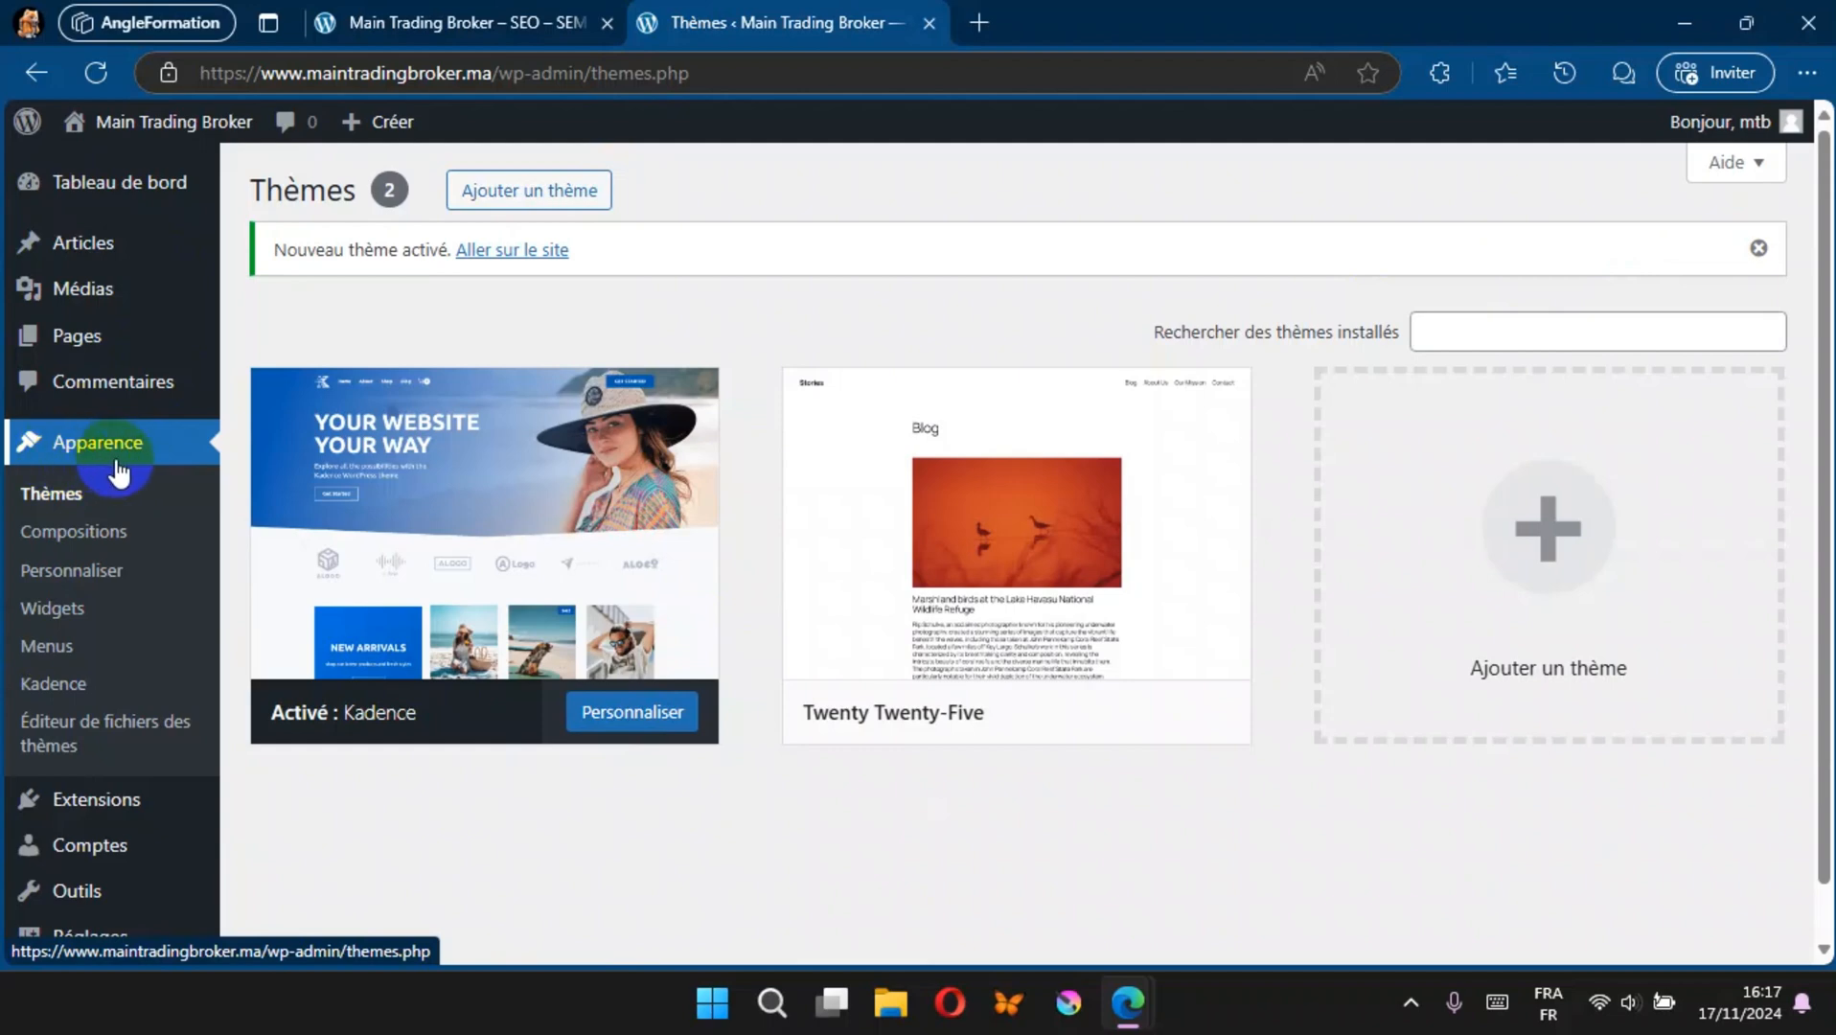
Step: In the theme customizer's header, remove Logo and Navigation principale from the desktop main row and add Logo back in its left section
left_click(76, 572)
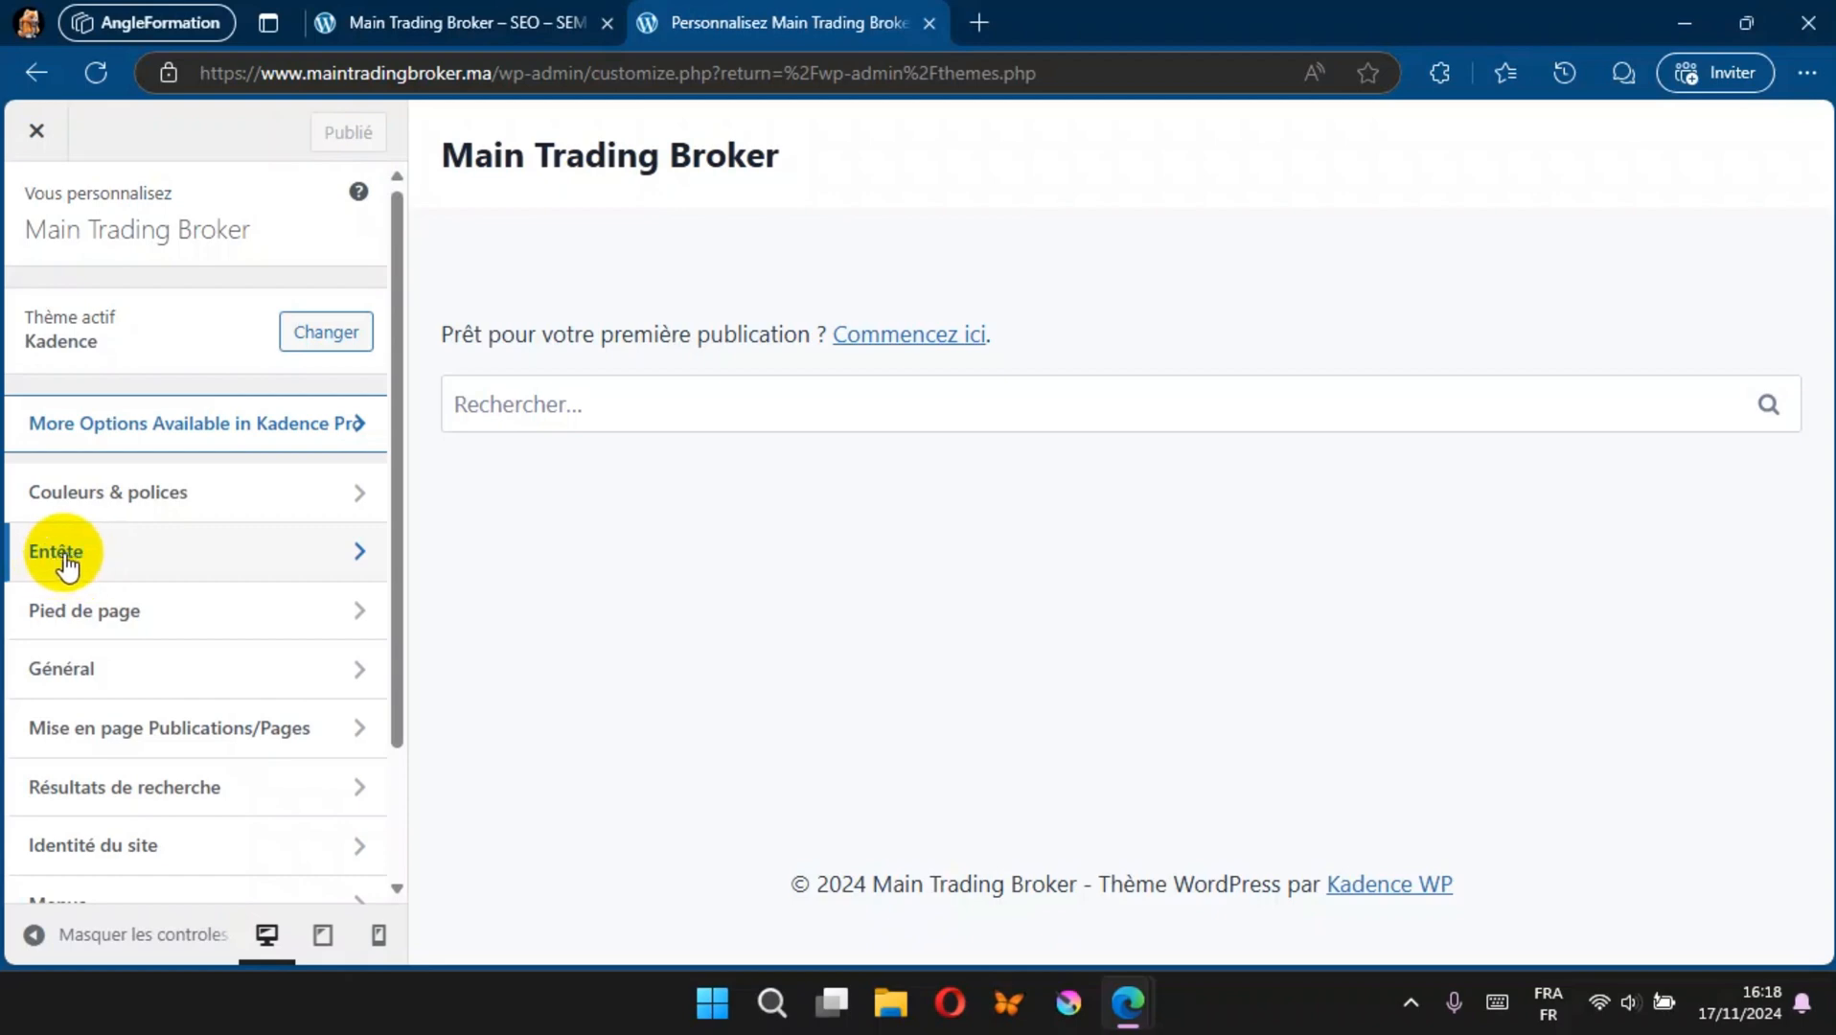
left_click(75, 553)
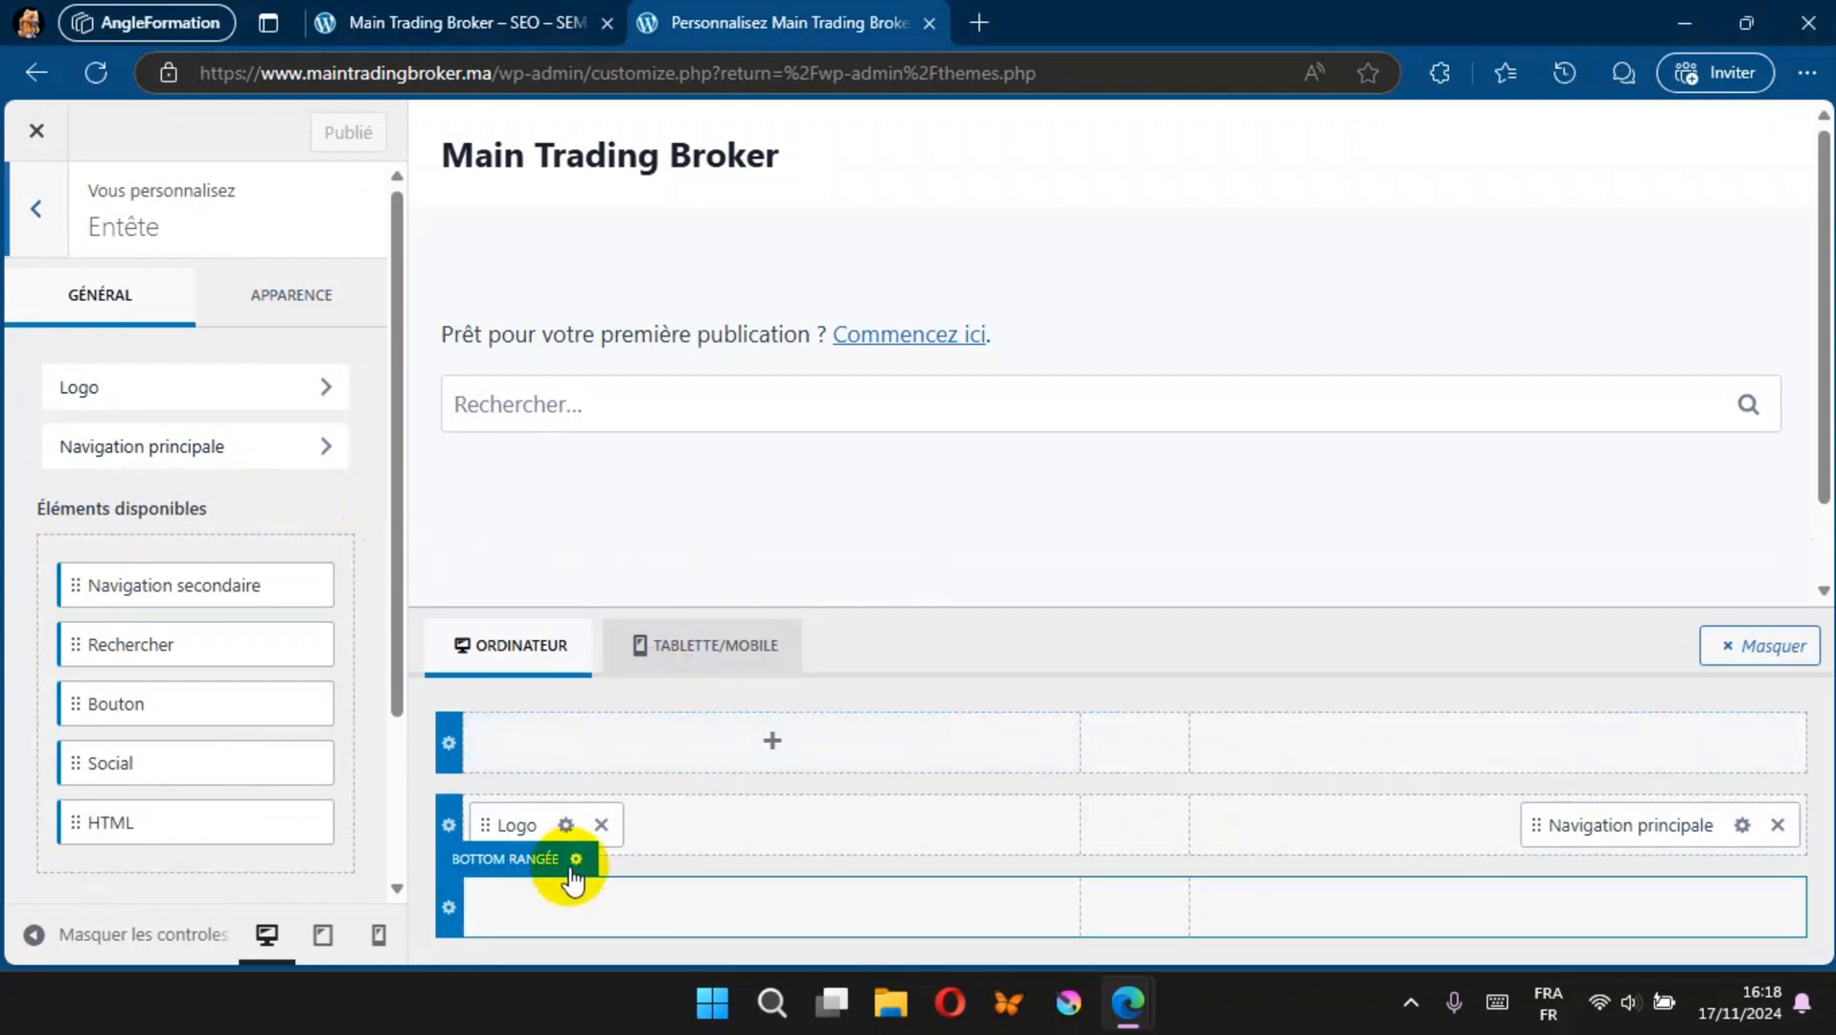
left_click(601, 826)
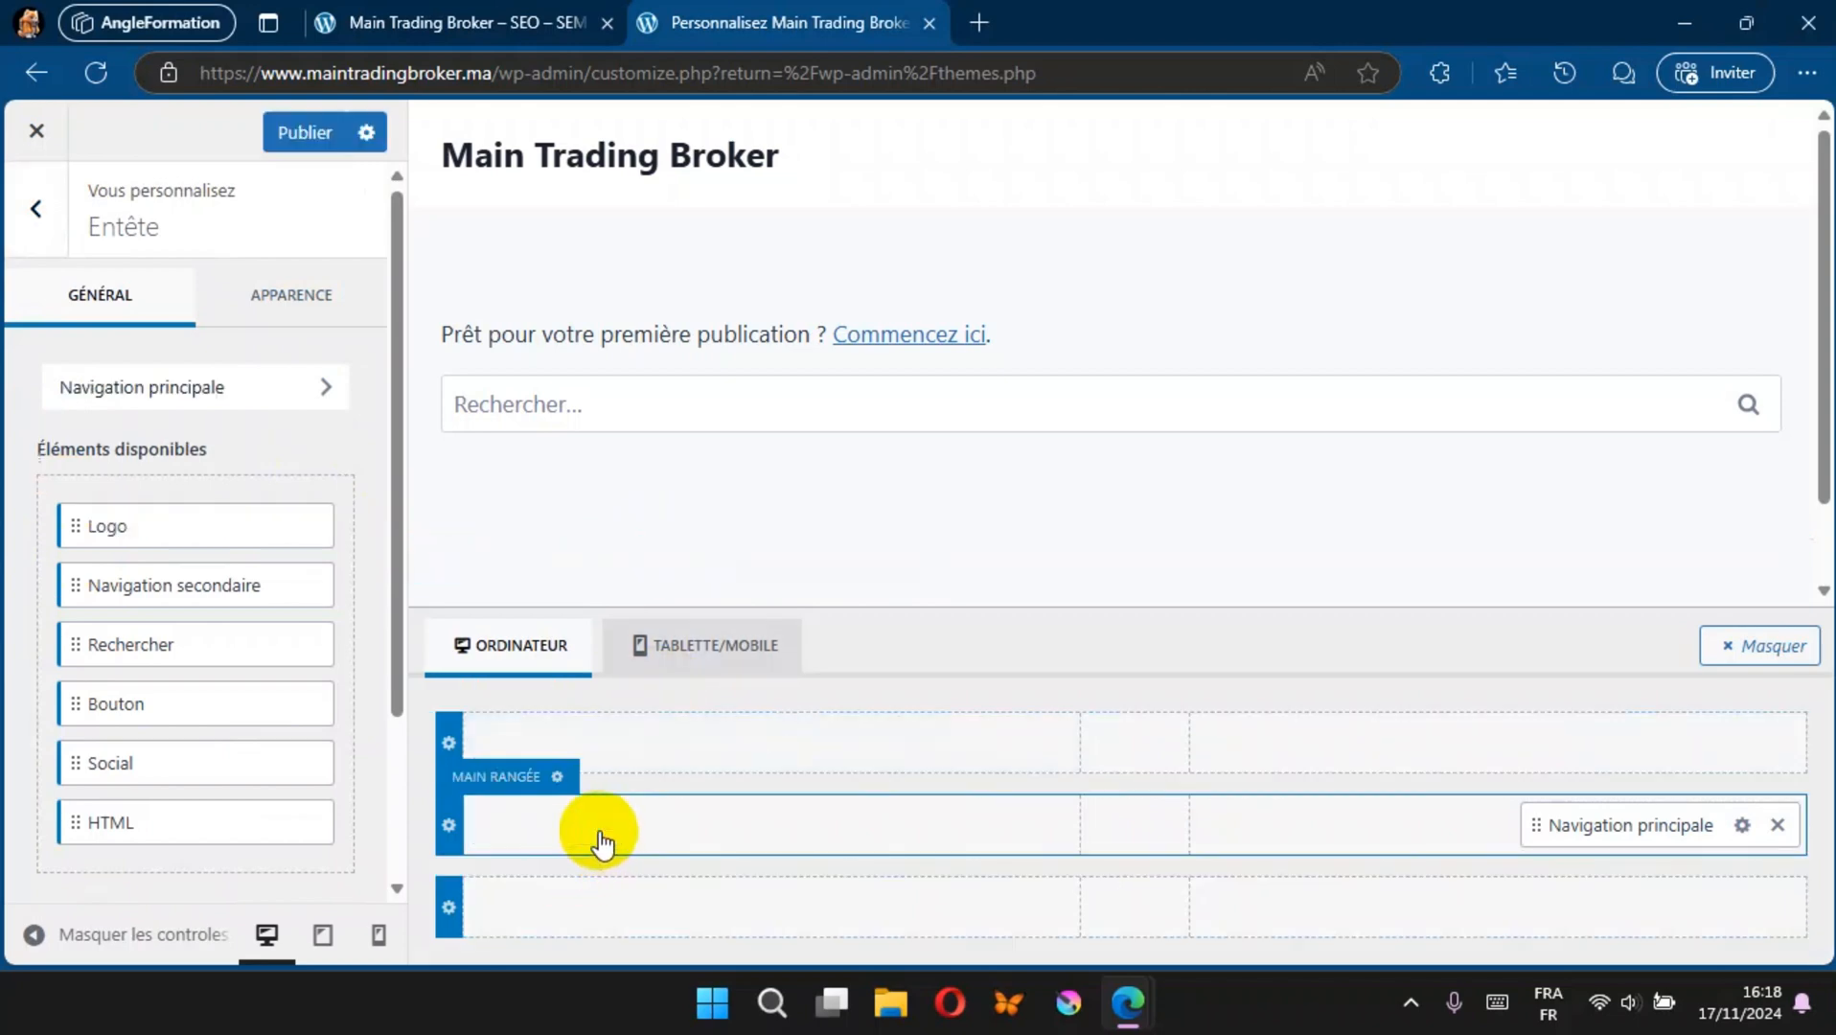
left_click(1777, 826)
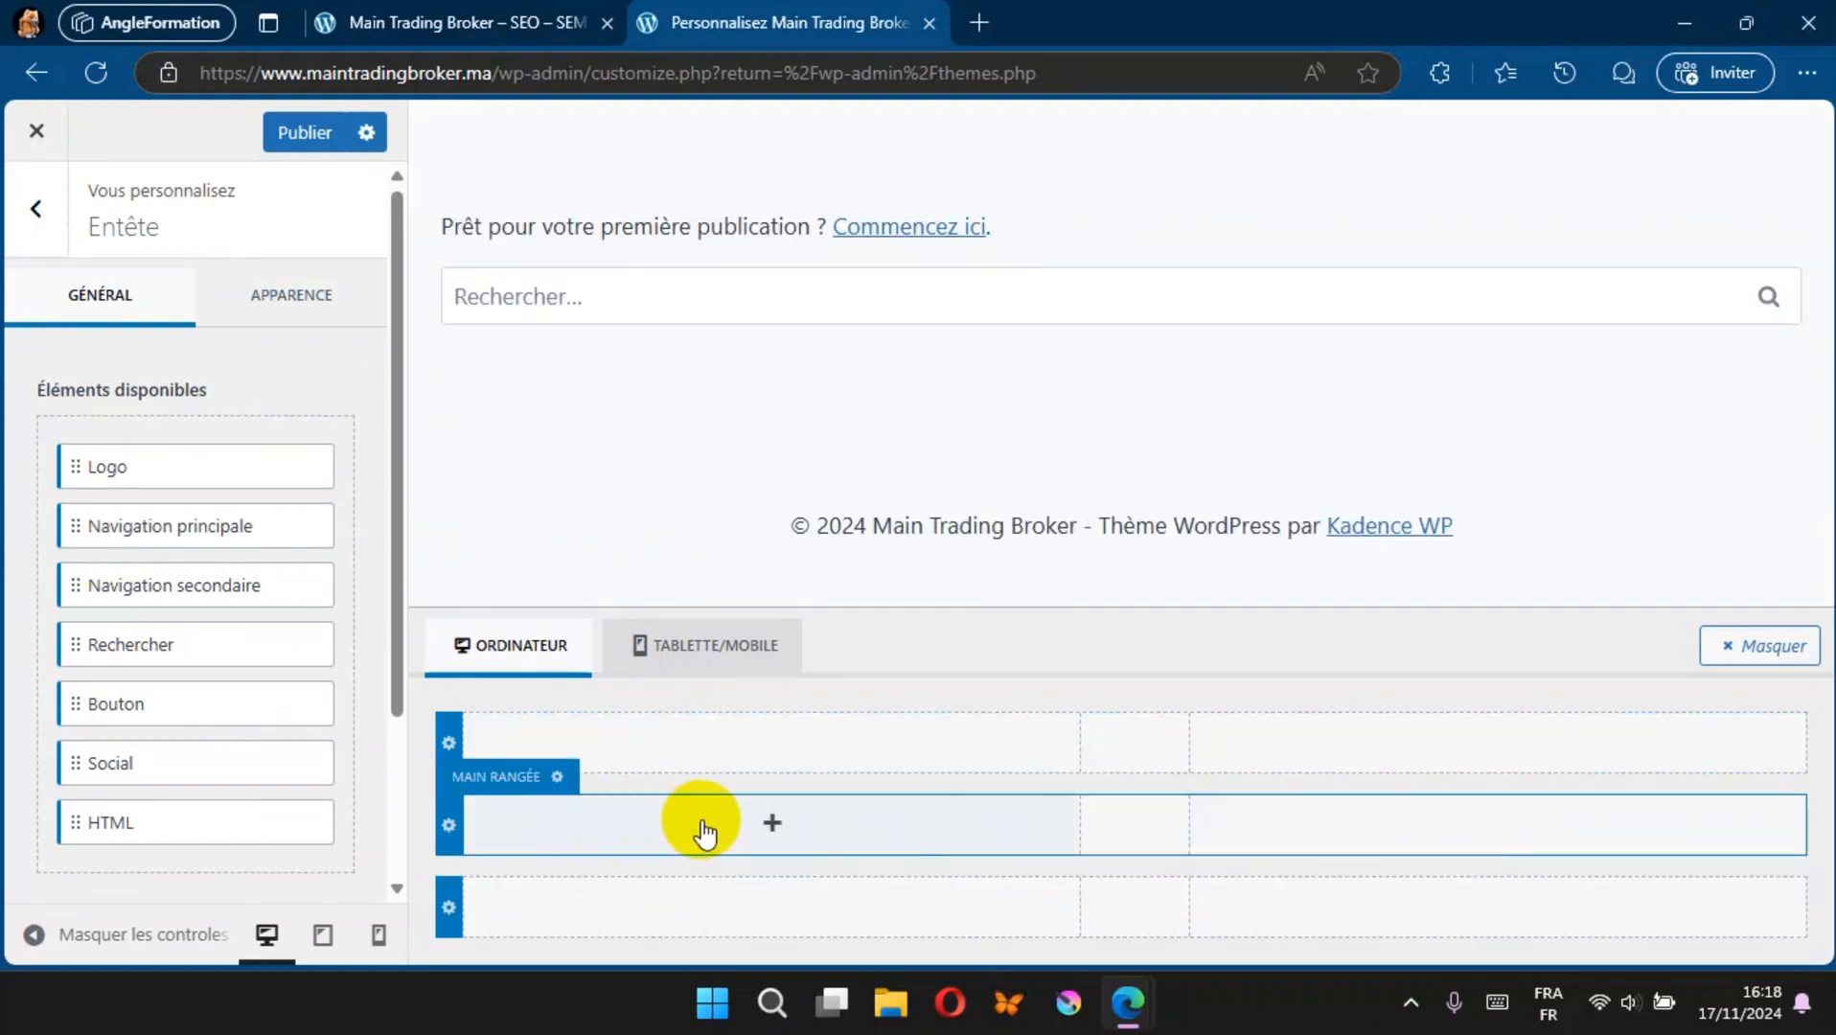
left_click(772, 826)
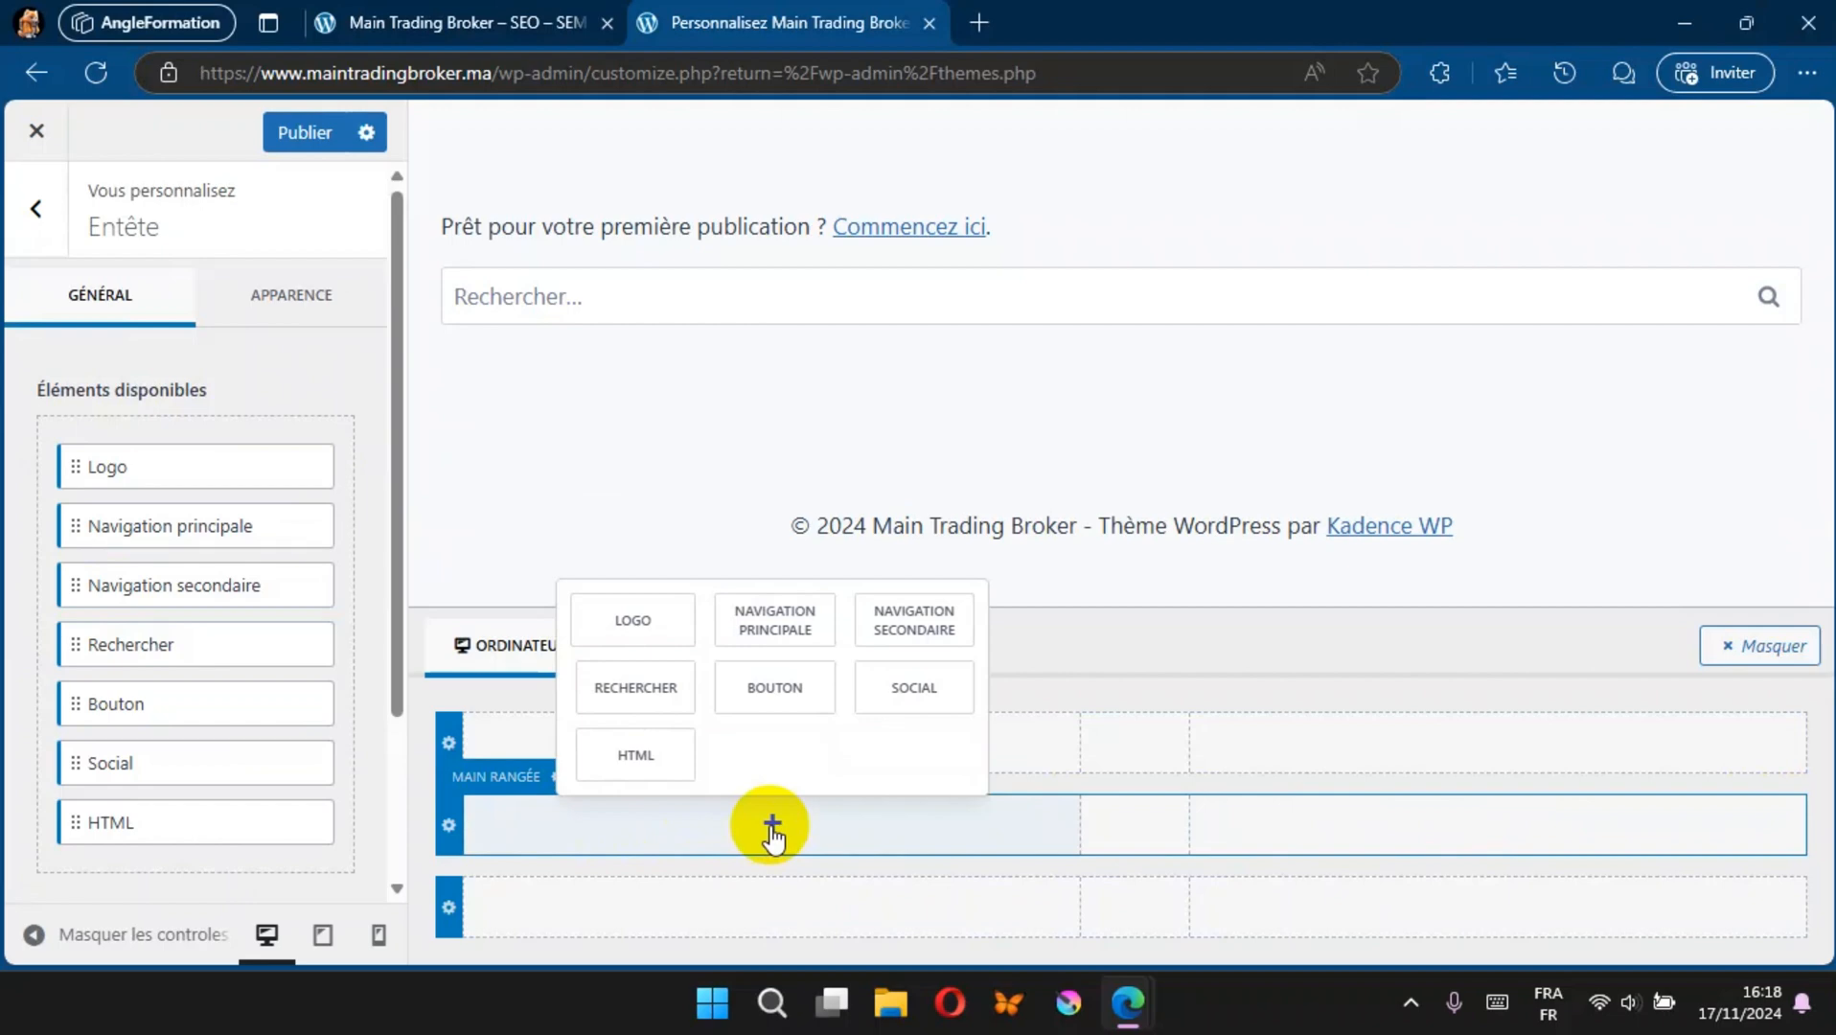
left_click(635, 618)
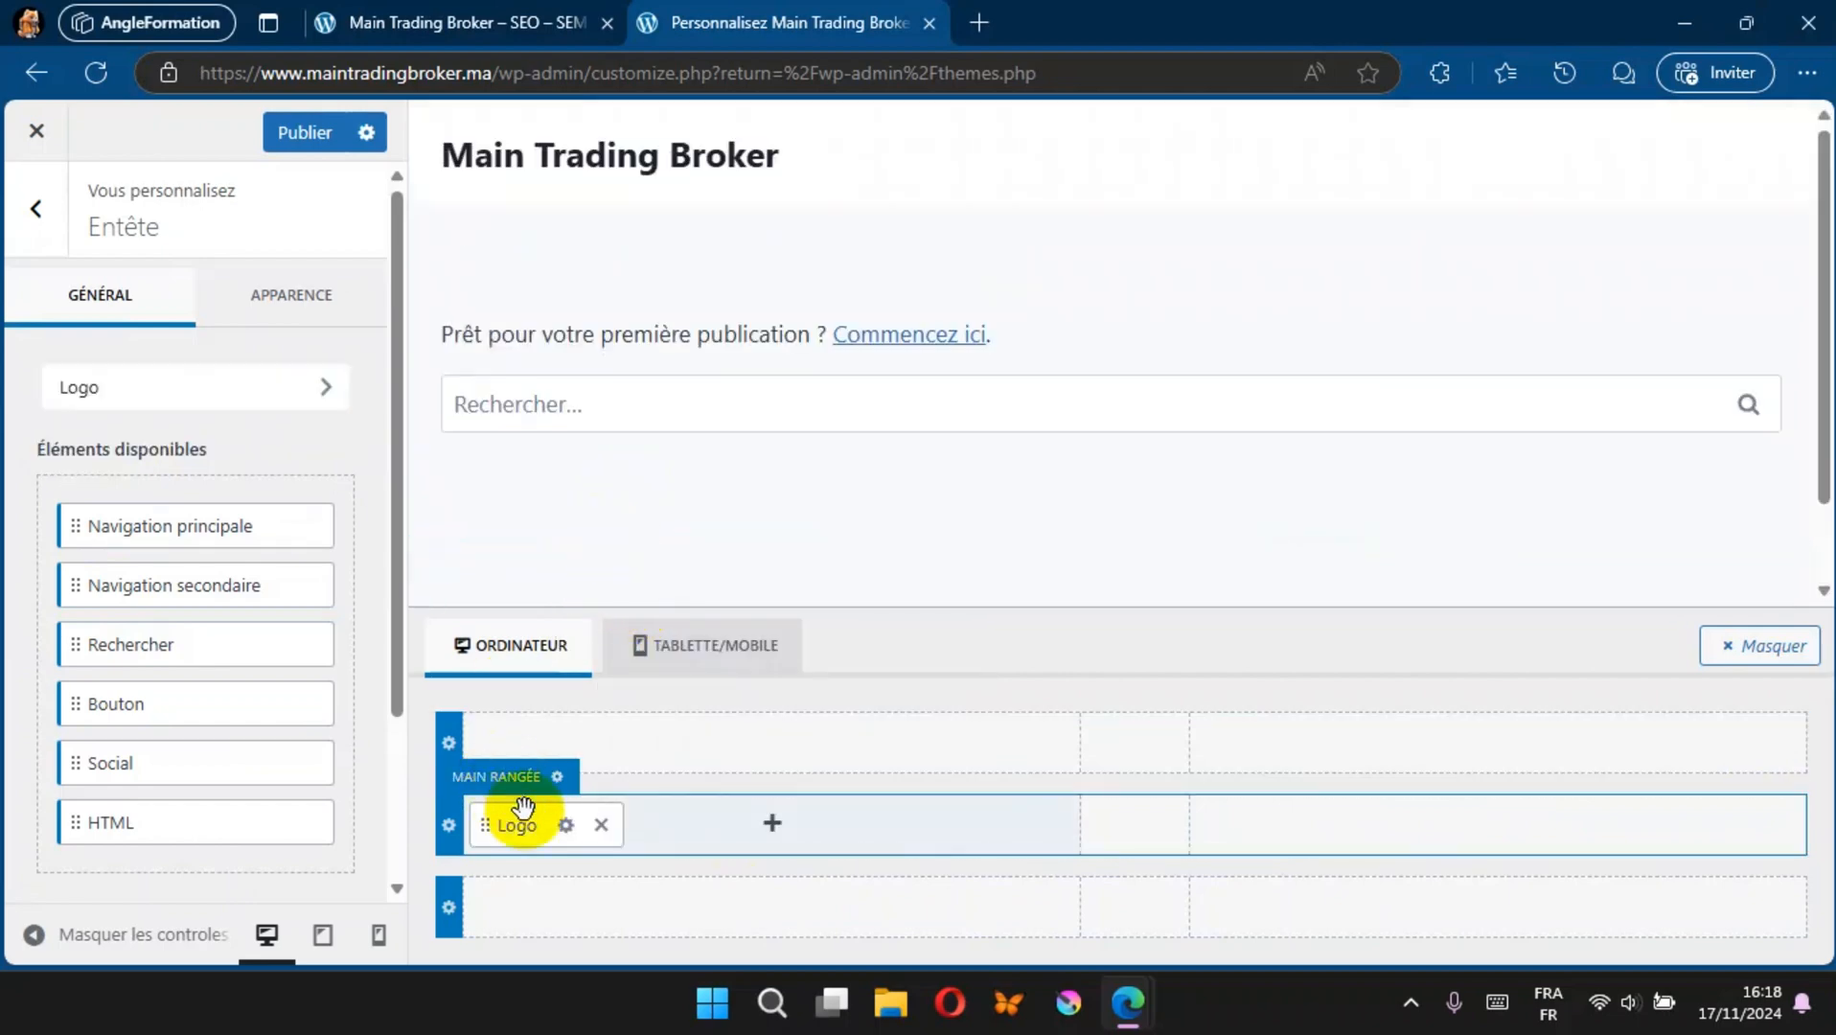
Step: Open the header Logo settings and upload the "logo nav" image from the desktop's FOR SITE folder as the logo
left_click(566, 826)
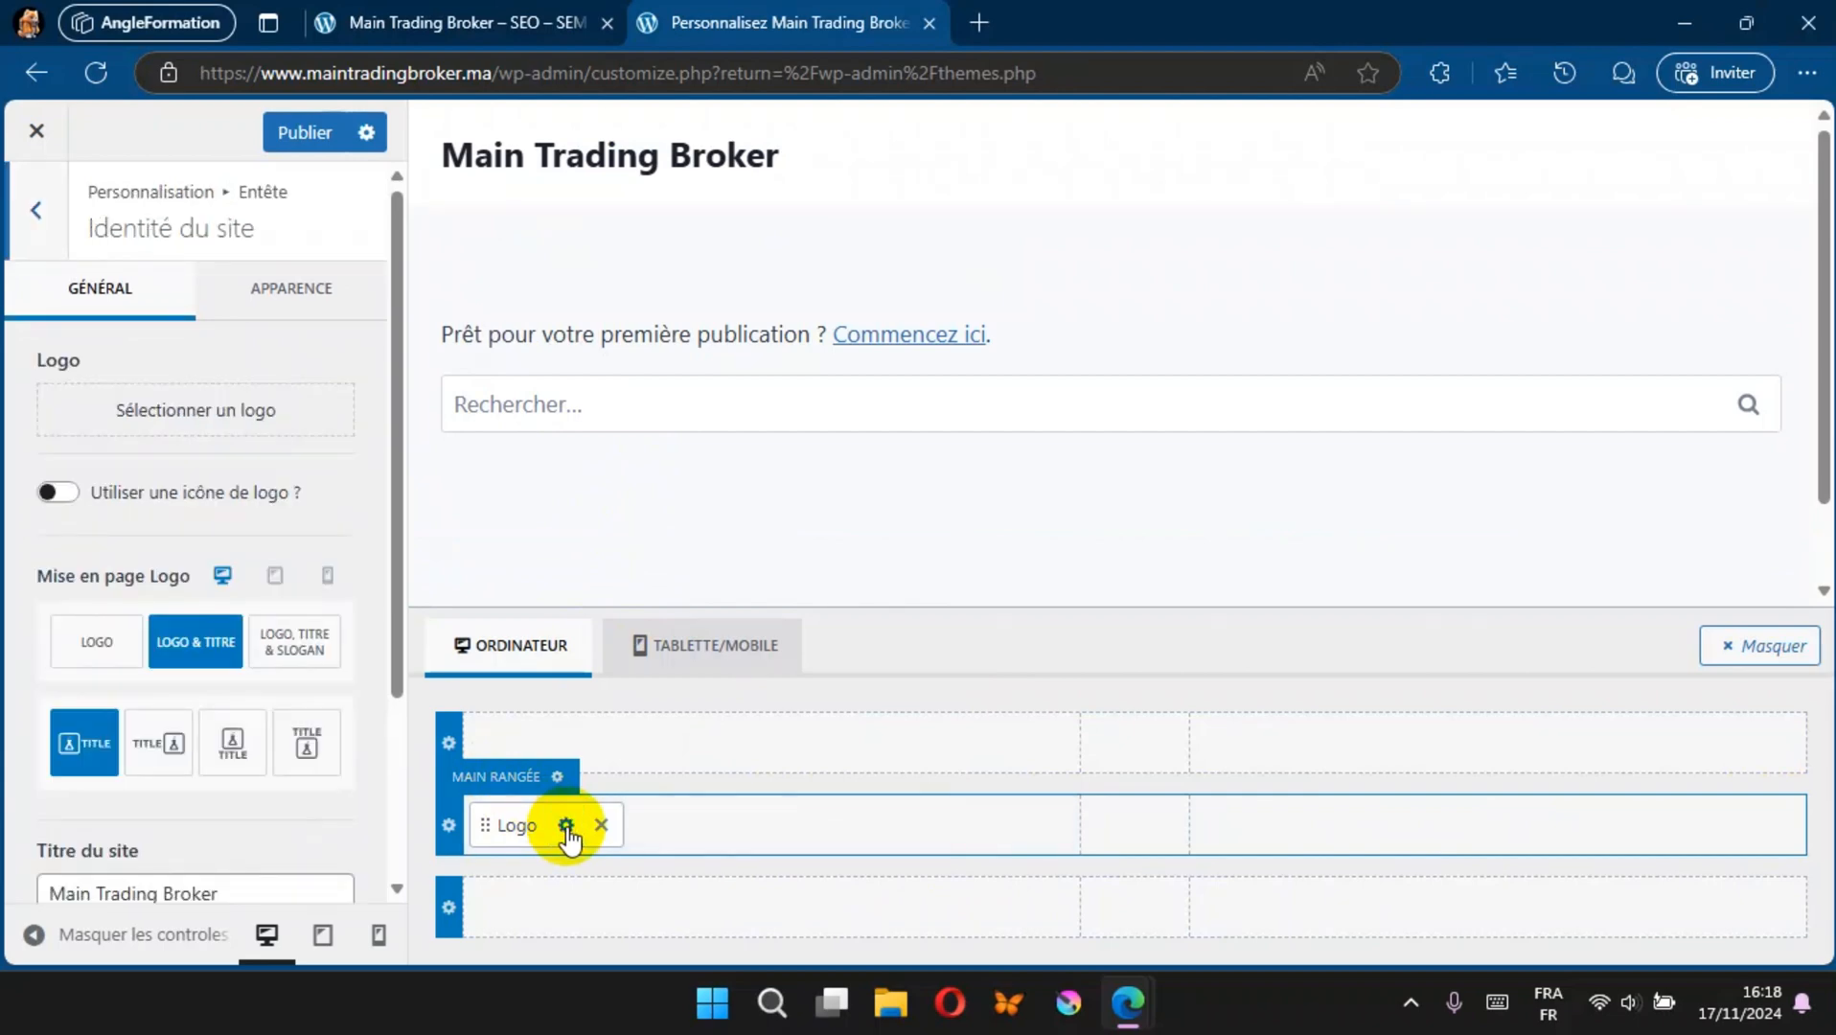
left_click(206, 422)
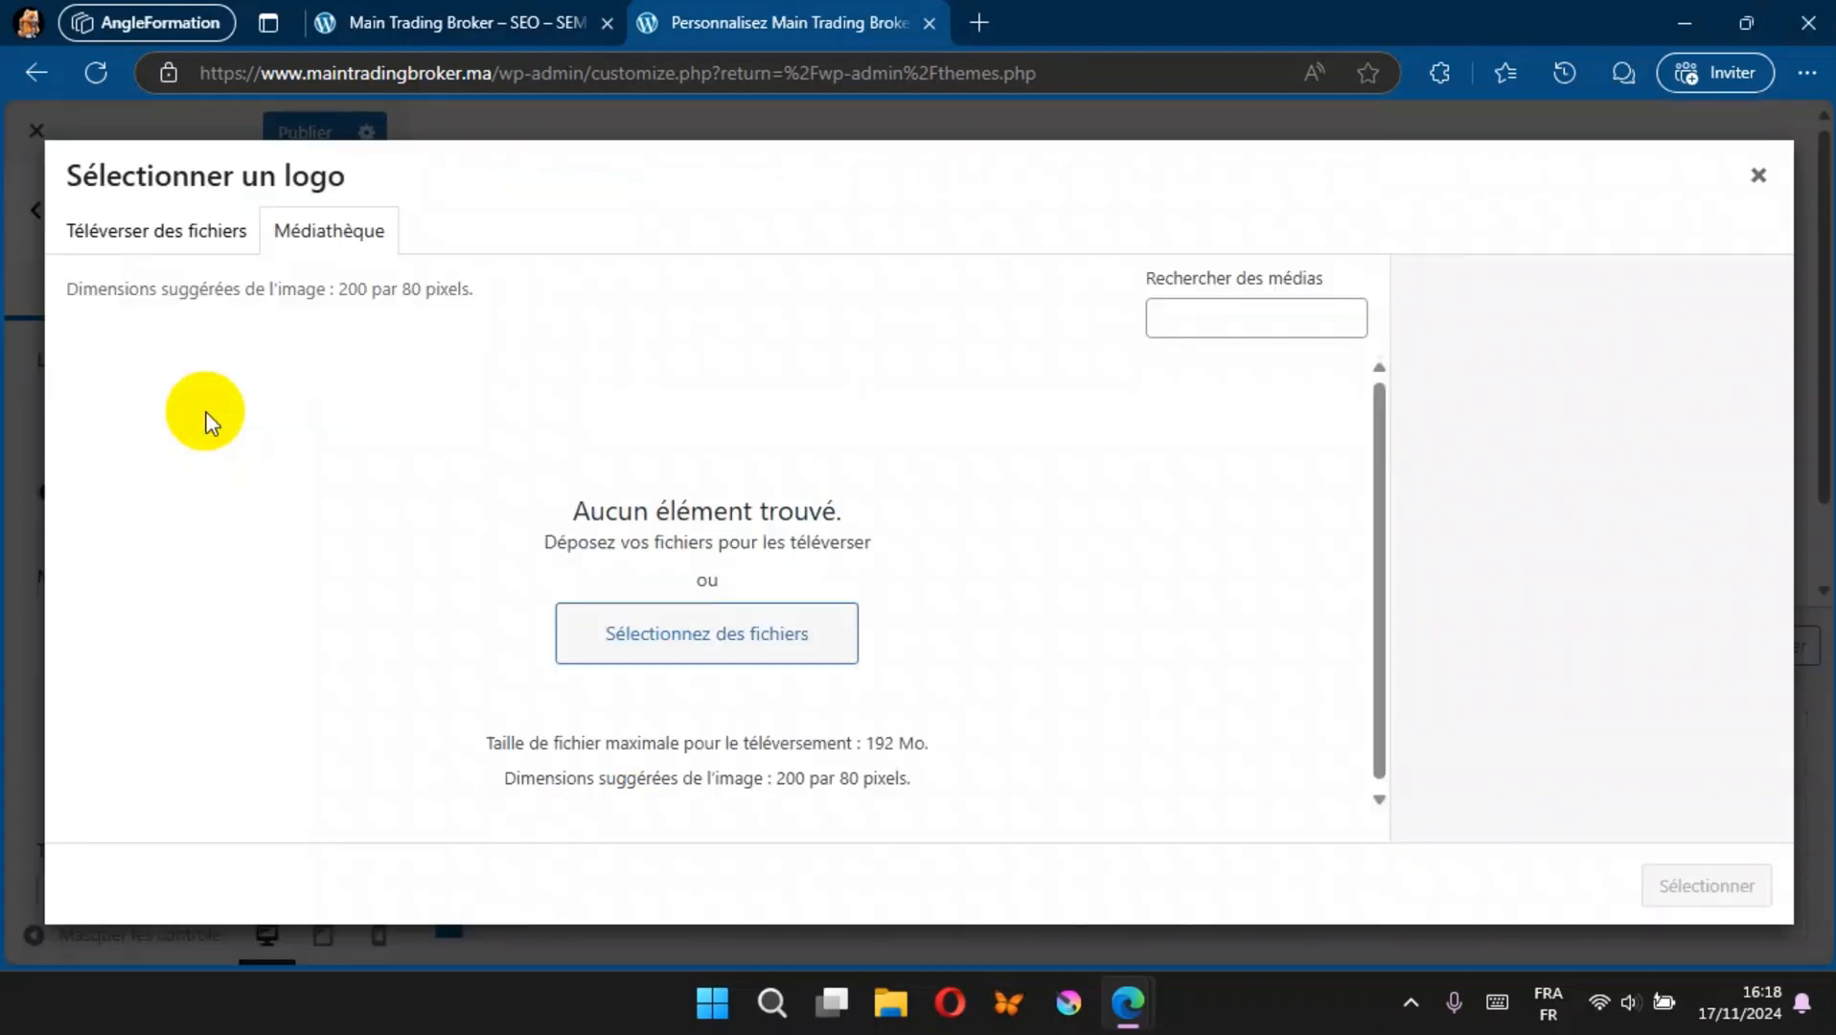
left_click(706, 637)
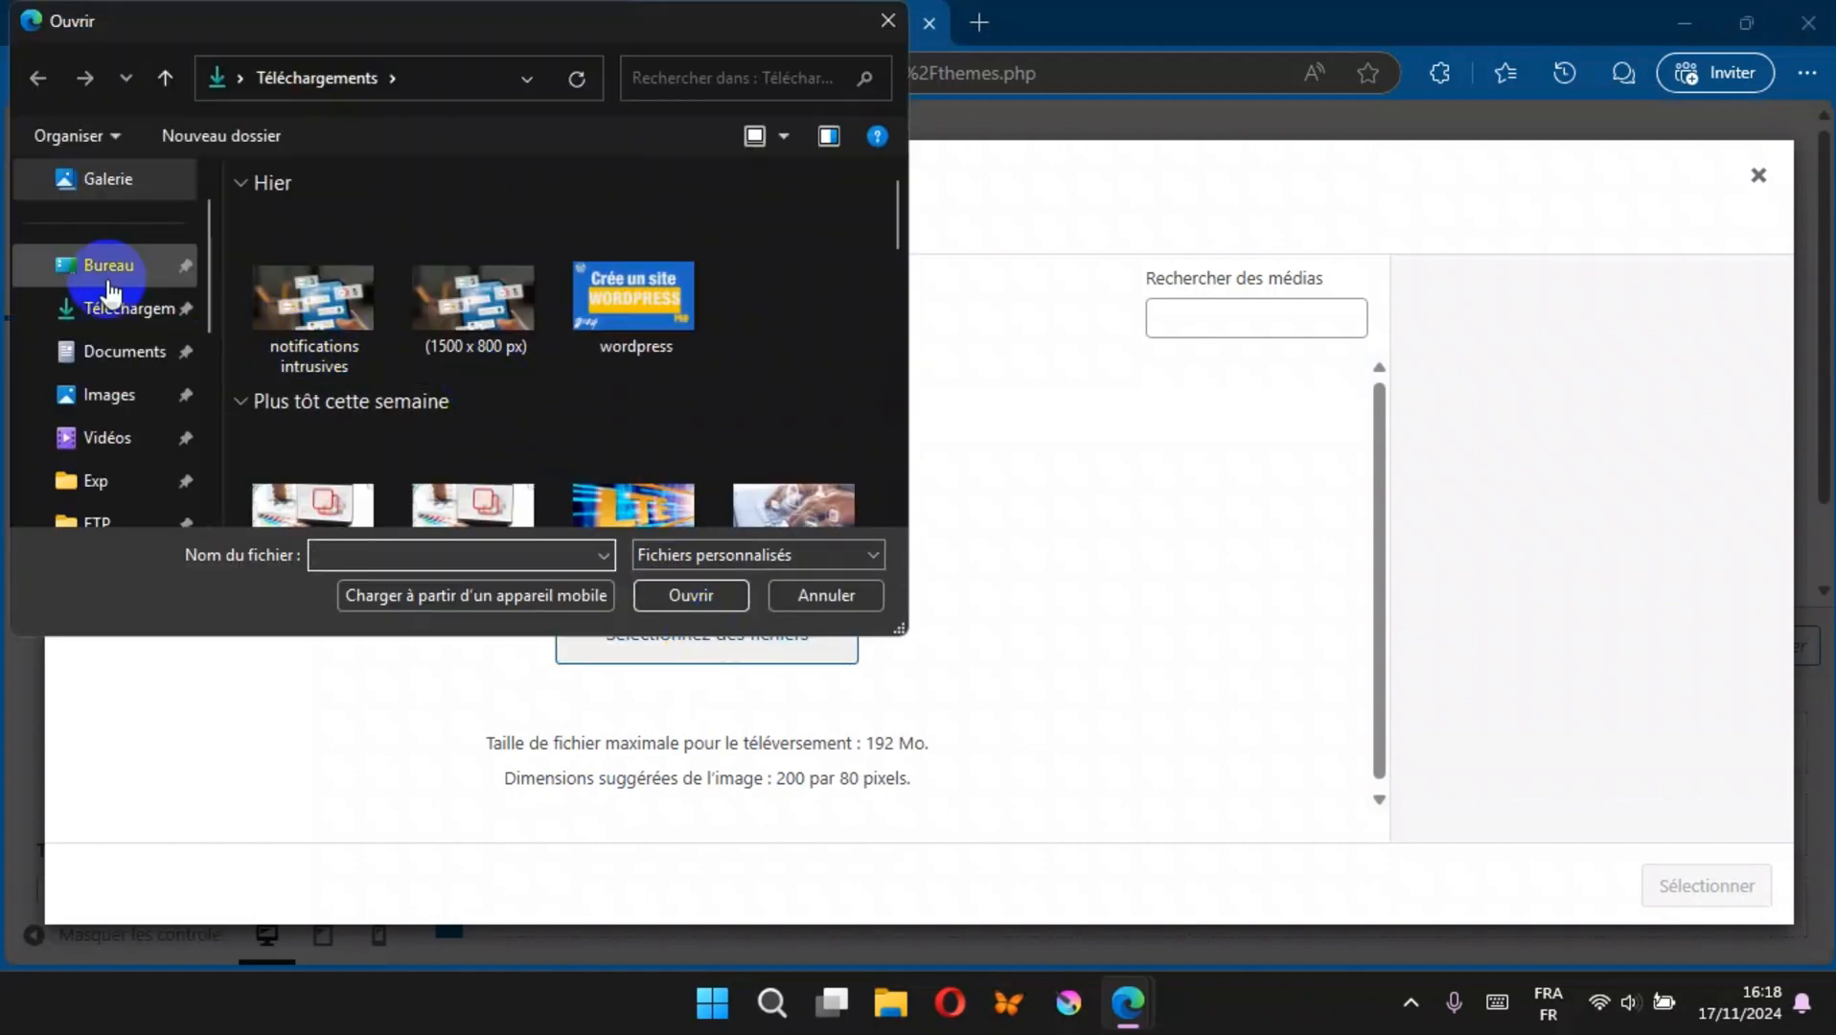
left_click(75, 267)
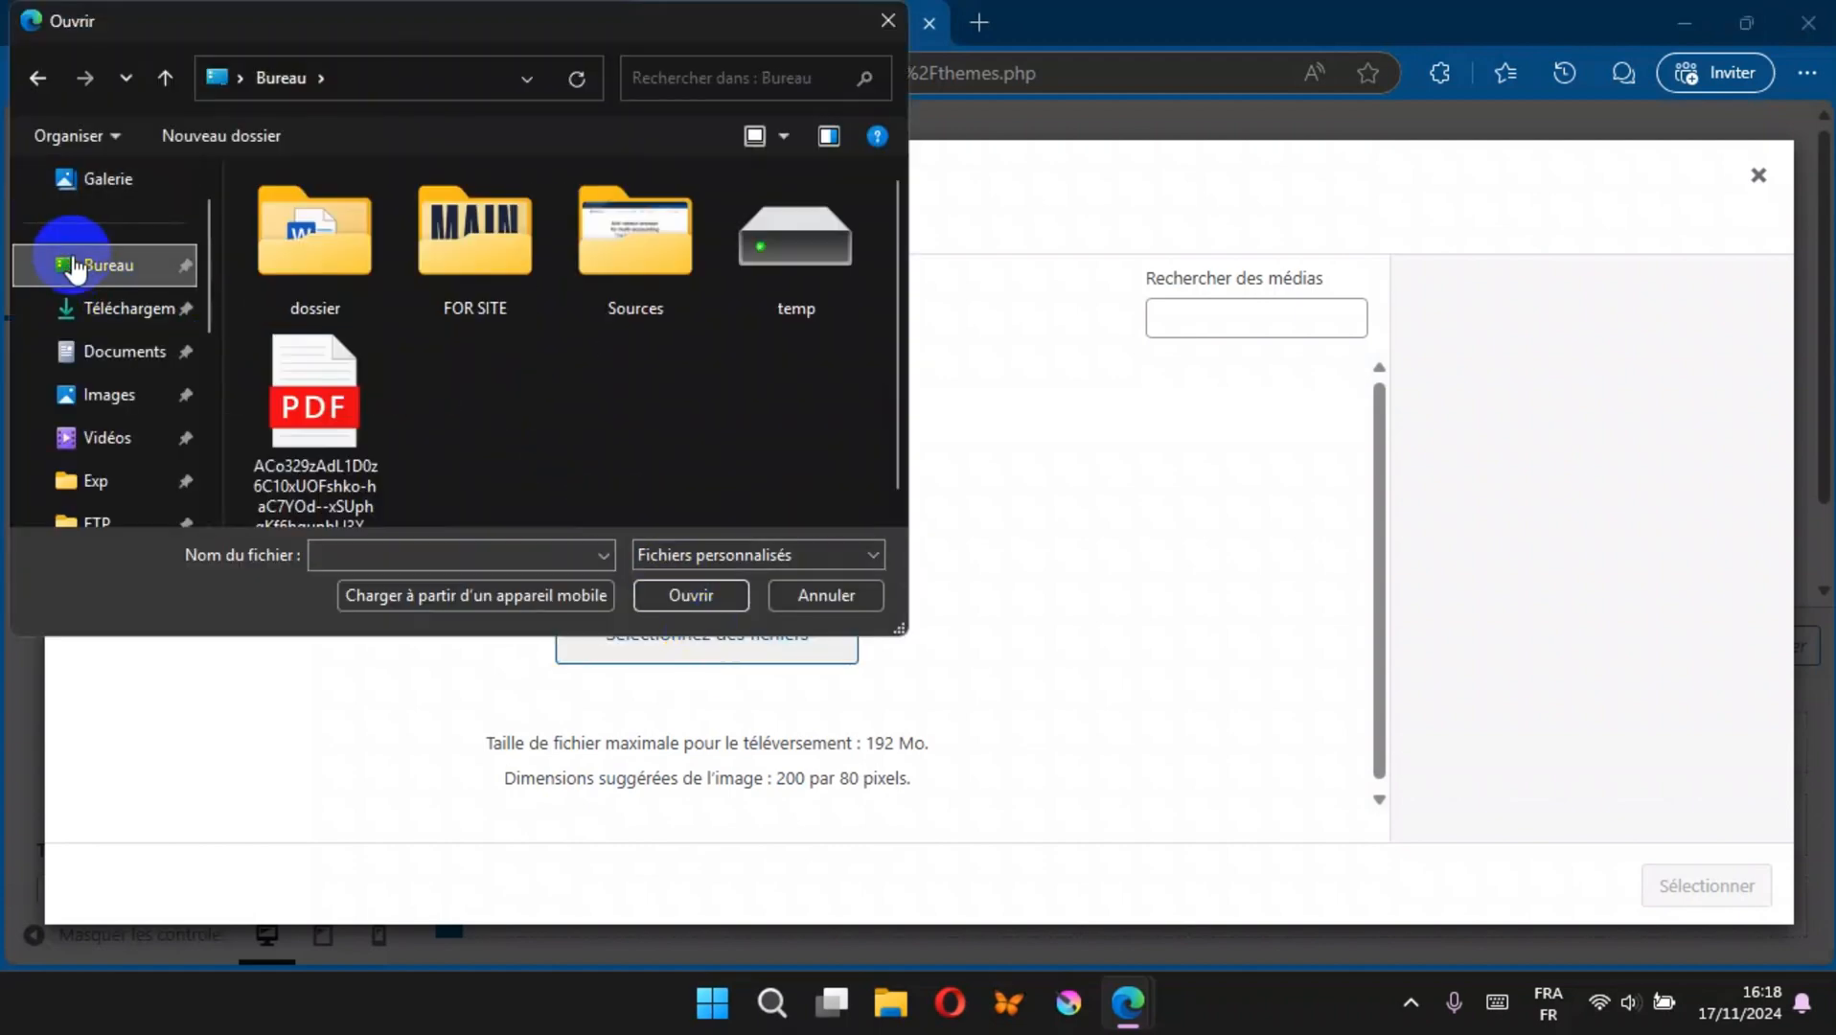
double_click(497, 239)
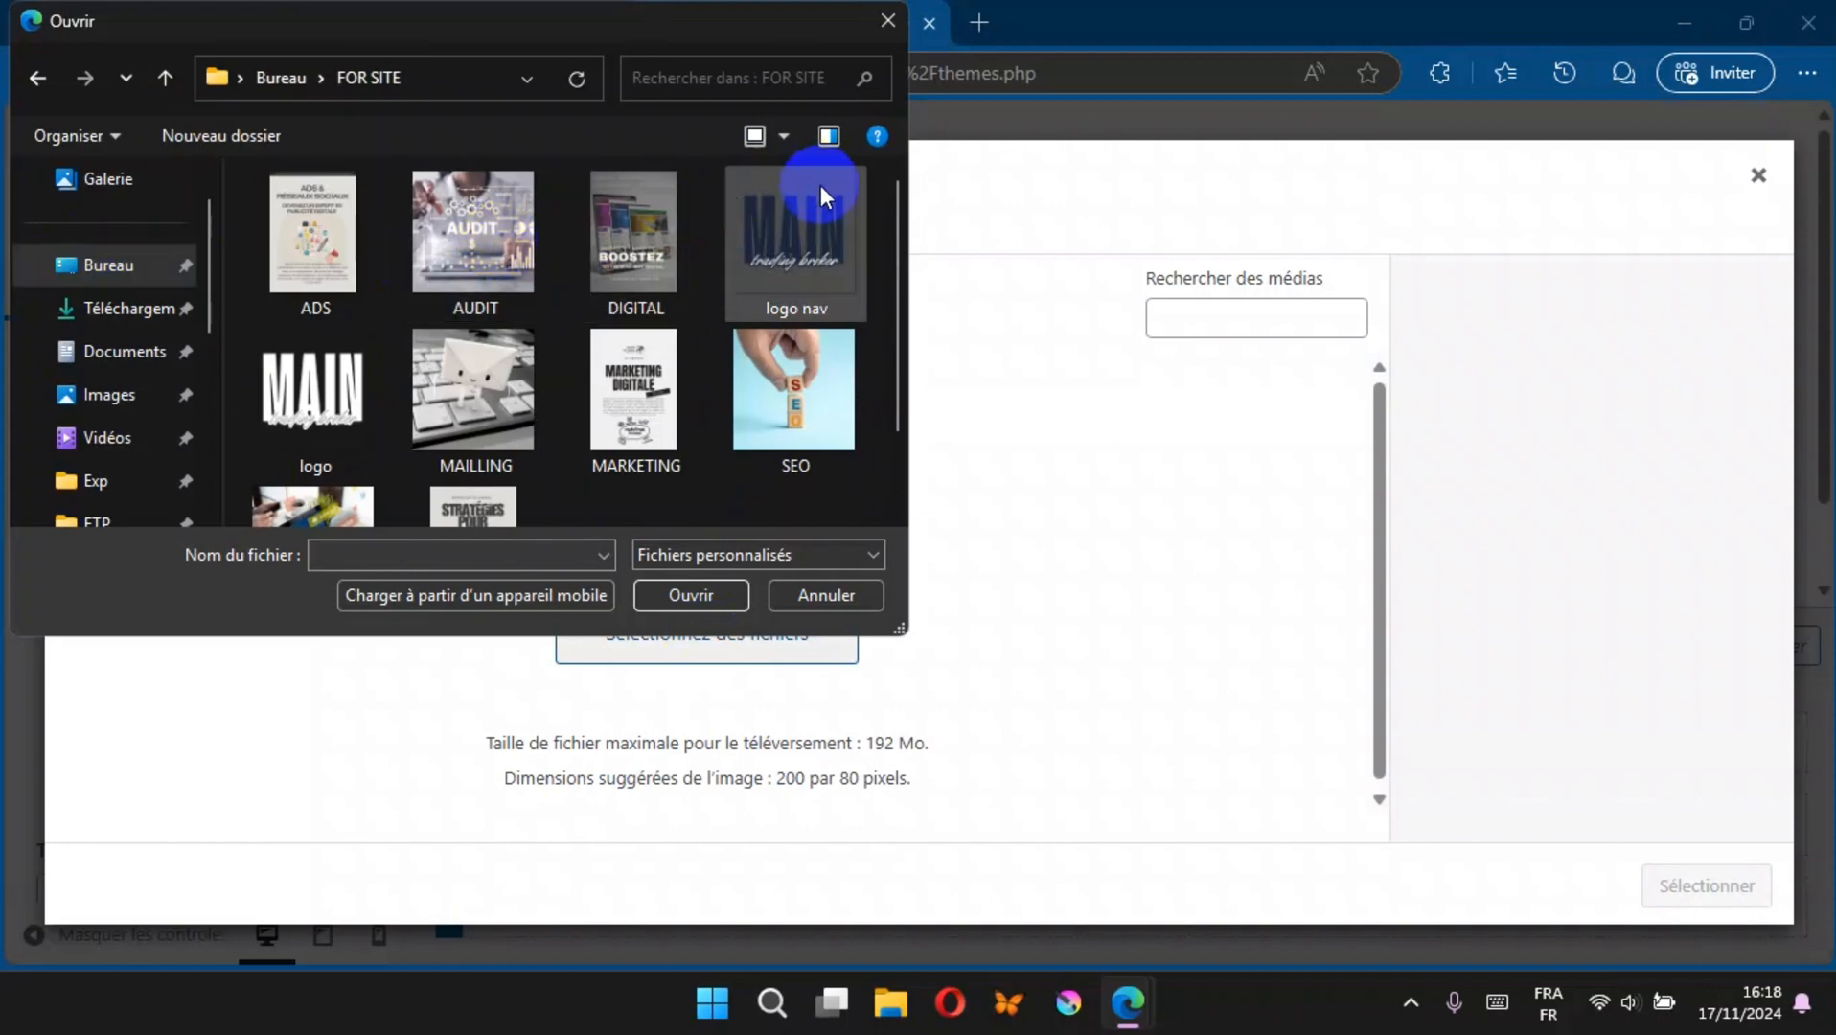
double_click(813, 226)
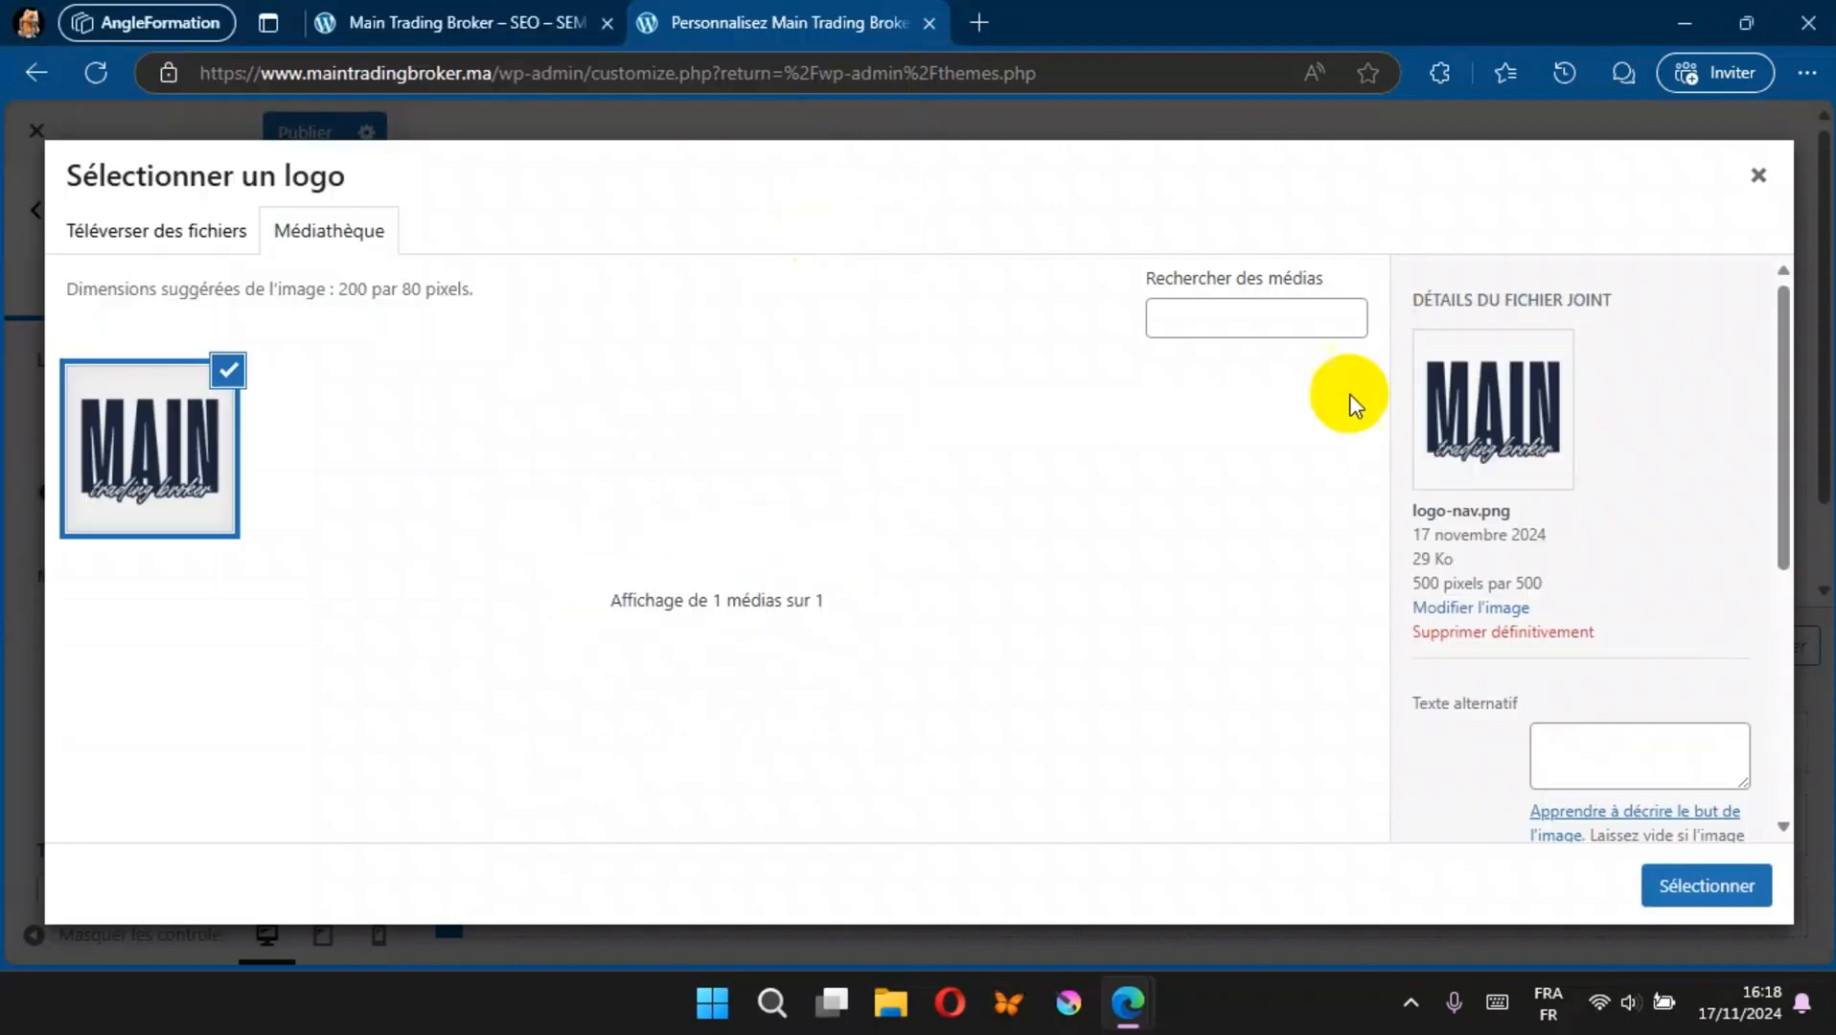
Step: Copy the logo image's title "logo nav" into its alternative text and caption in the attachment details
scroll(1609, 661, "down", 2)
scroll(1611, 646, "down", 1)
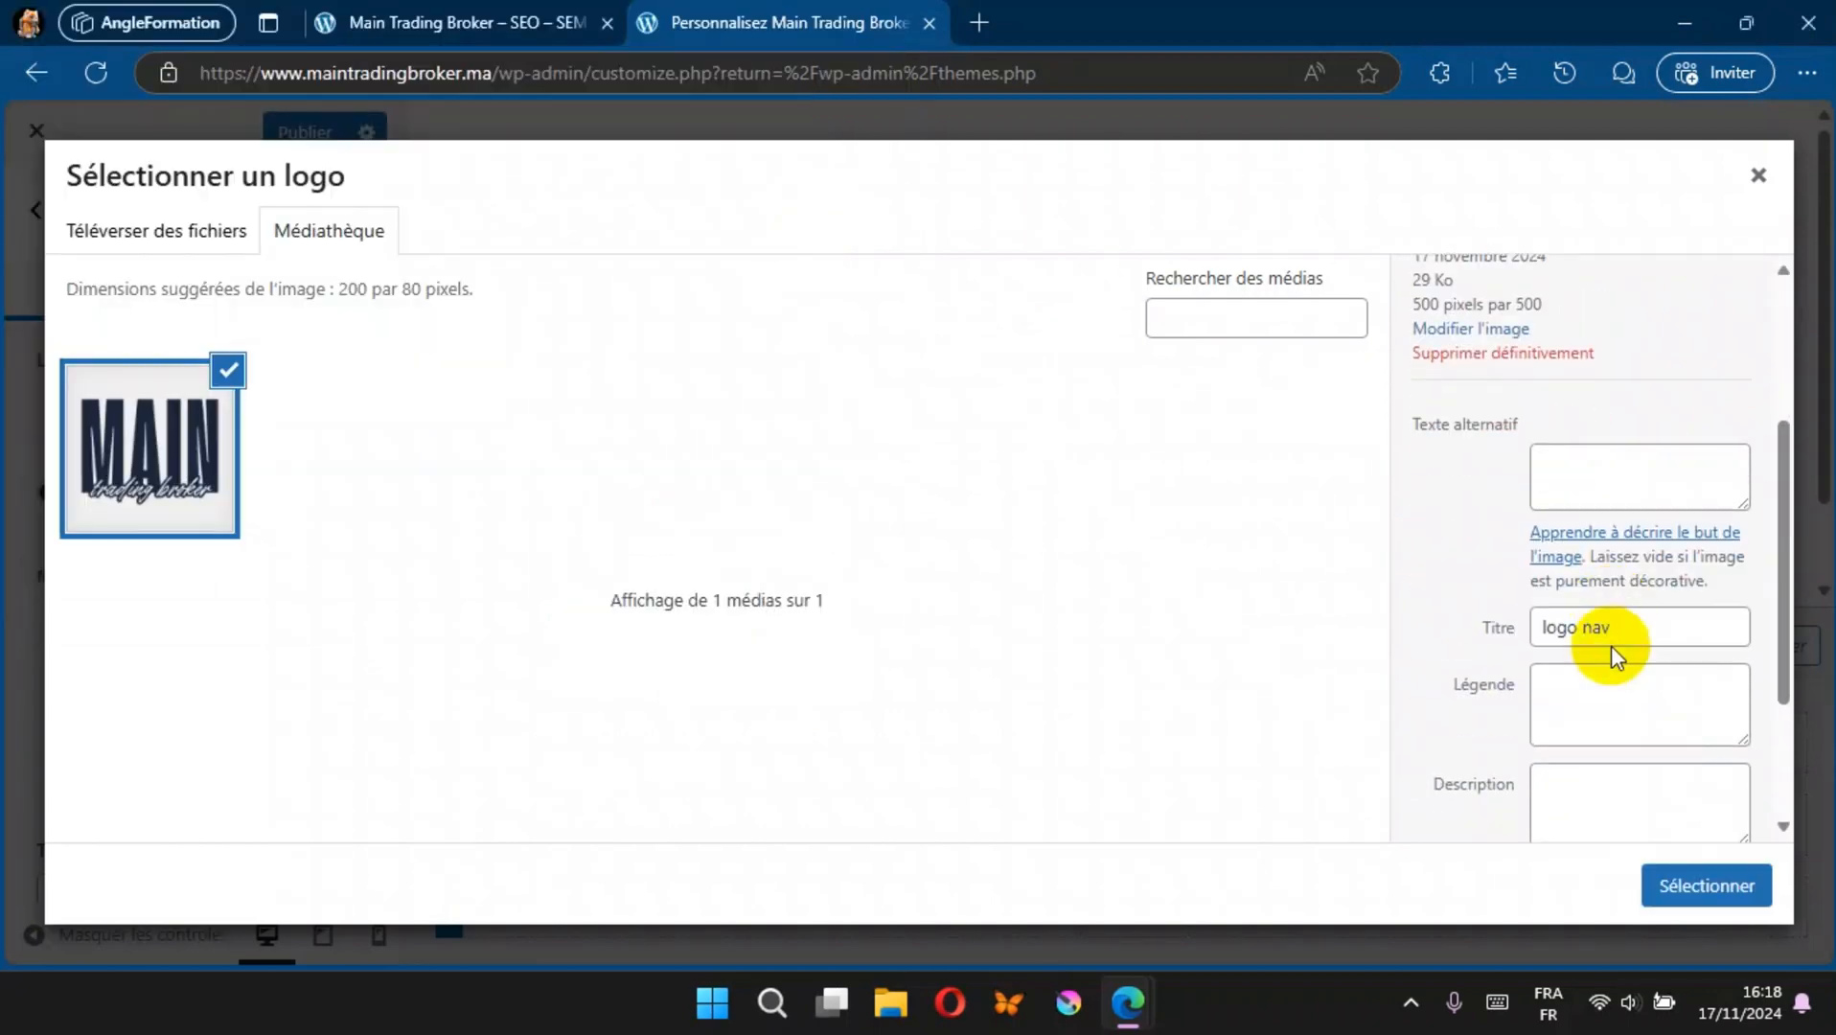
left_click_drag(1624, 627, 1489, 623)
key("ctrl+c")
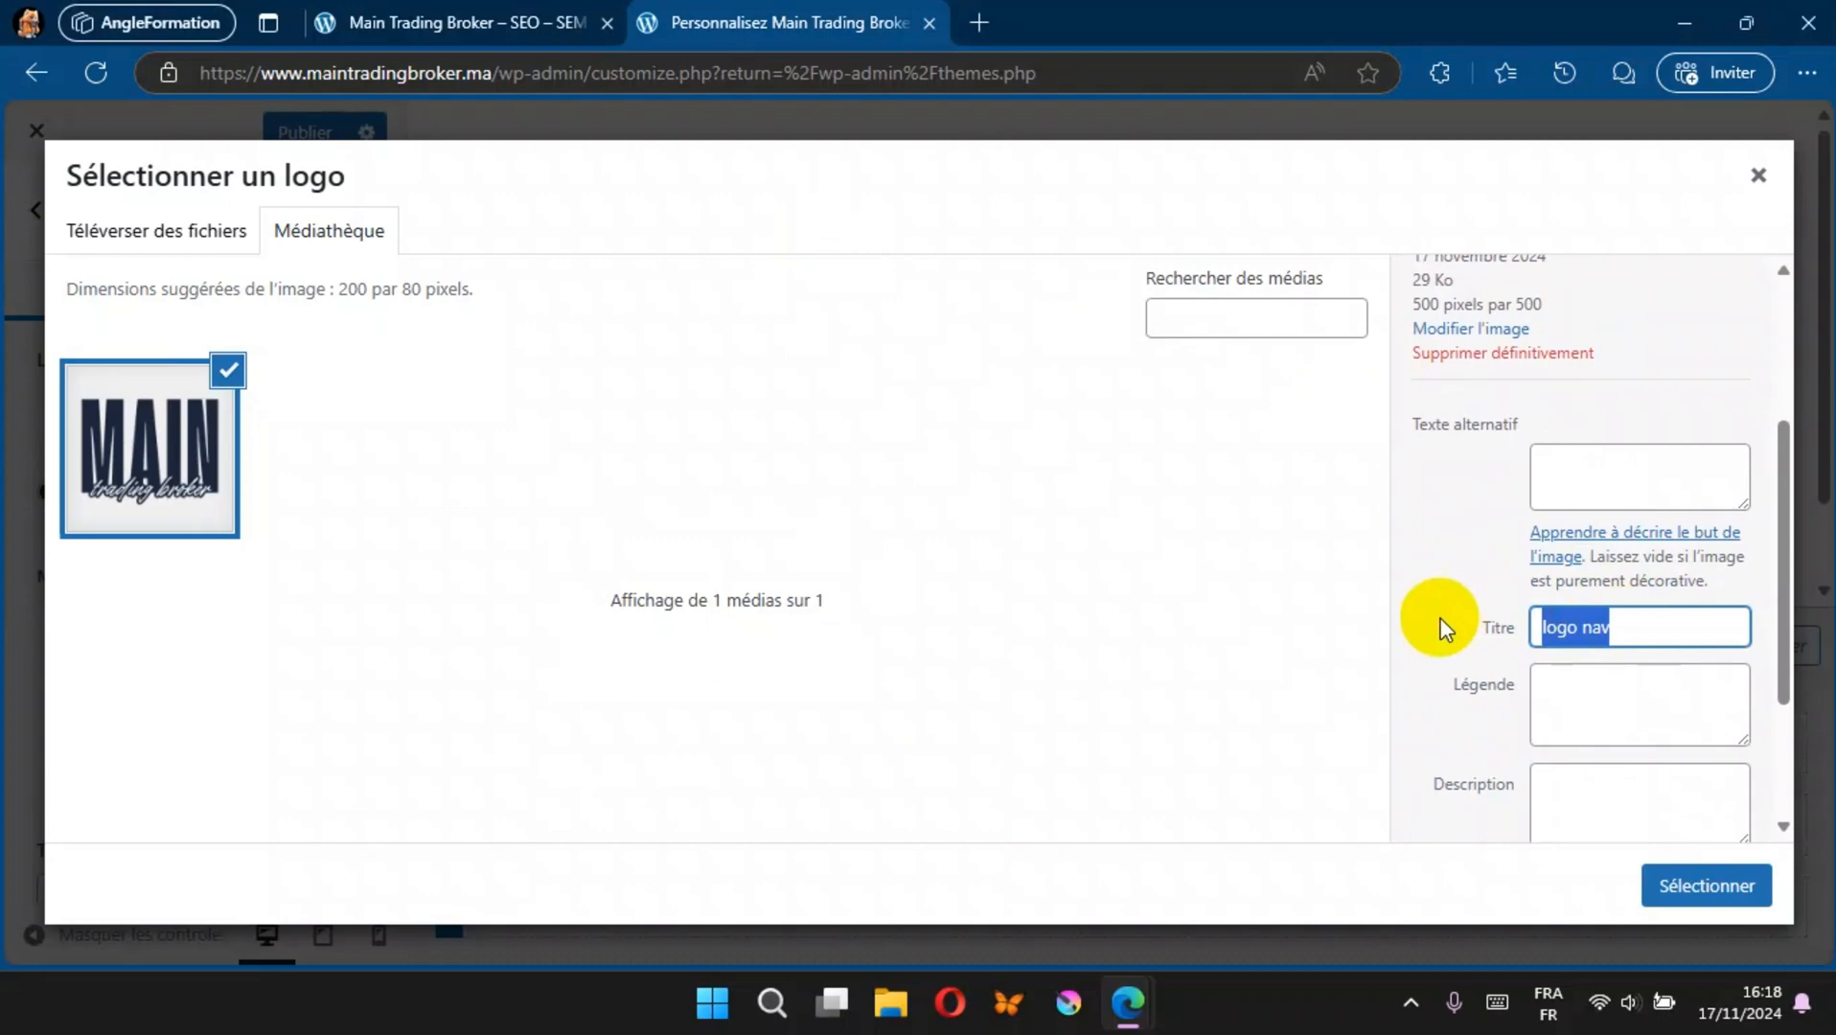
left_click(1644, 483)
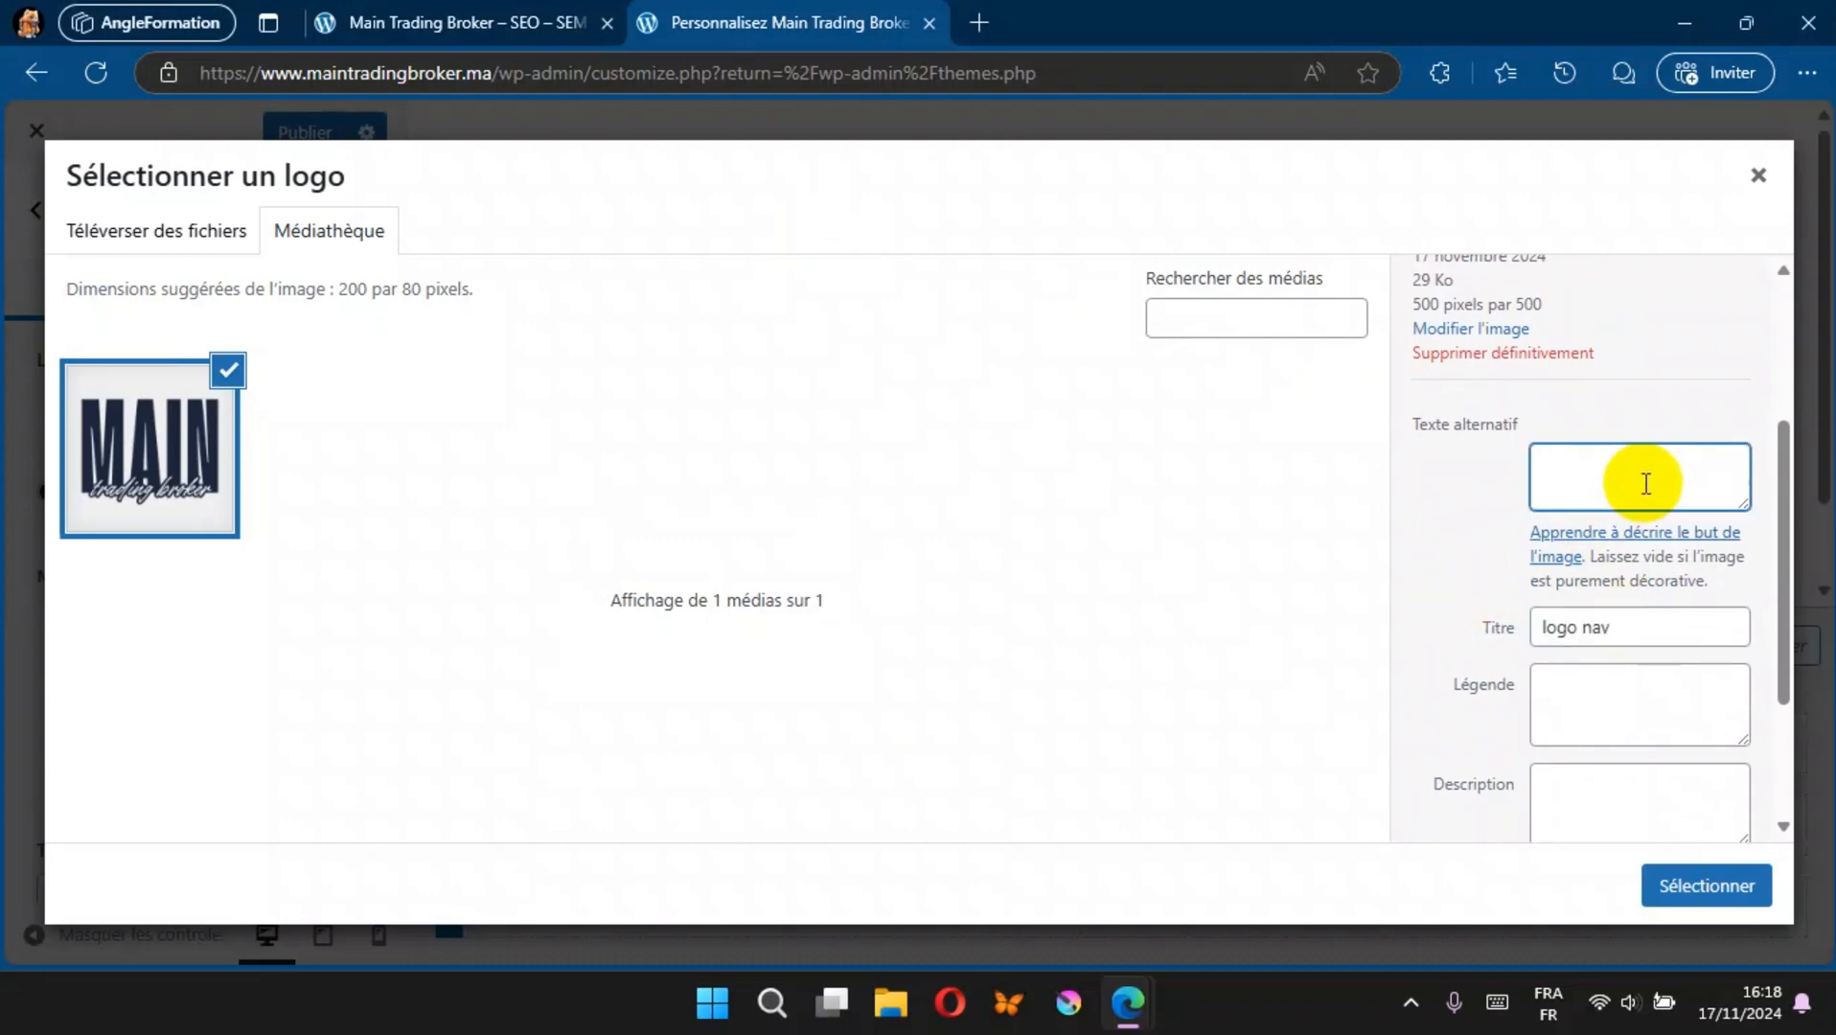
left_click(1625, 681)
key("ctrl+v")
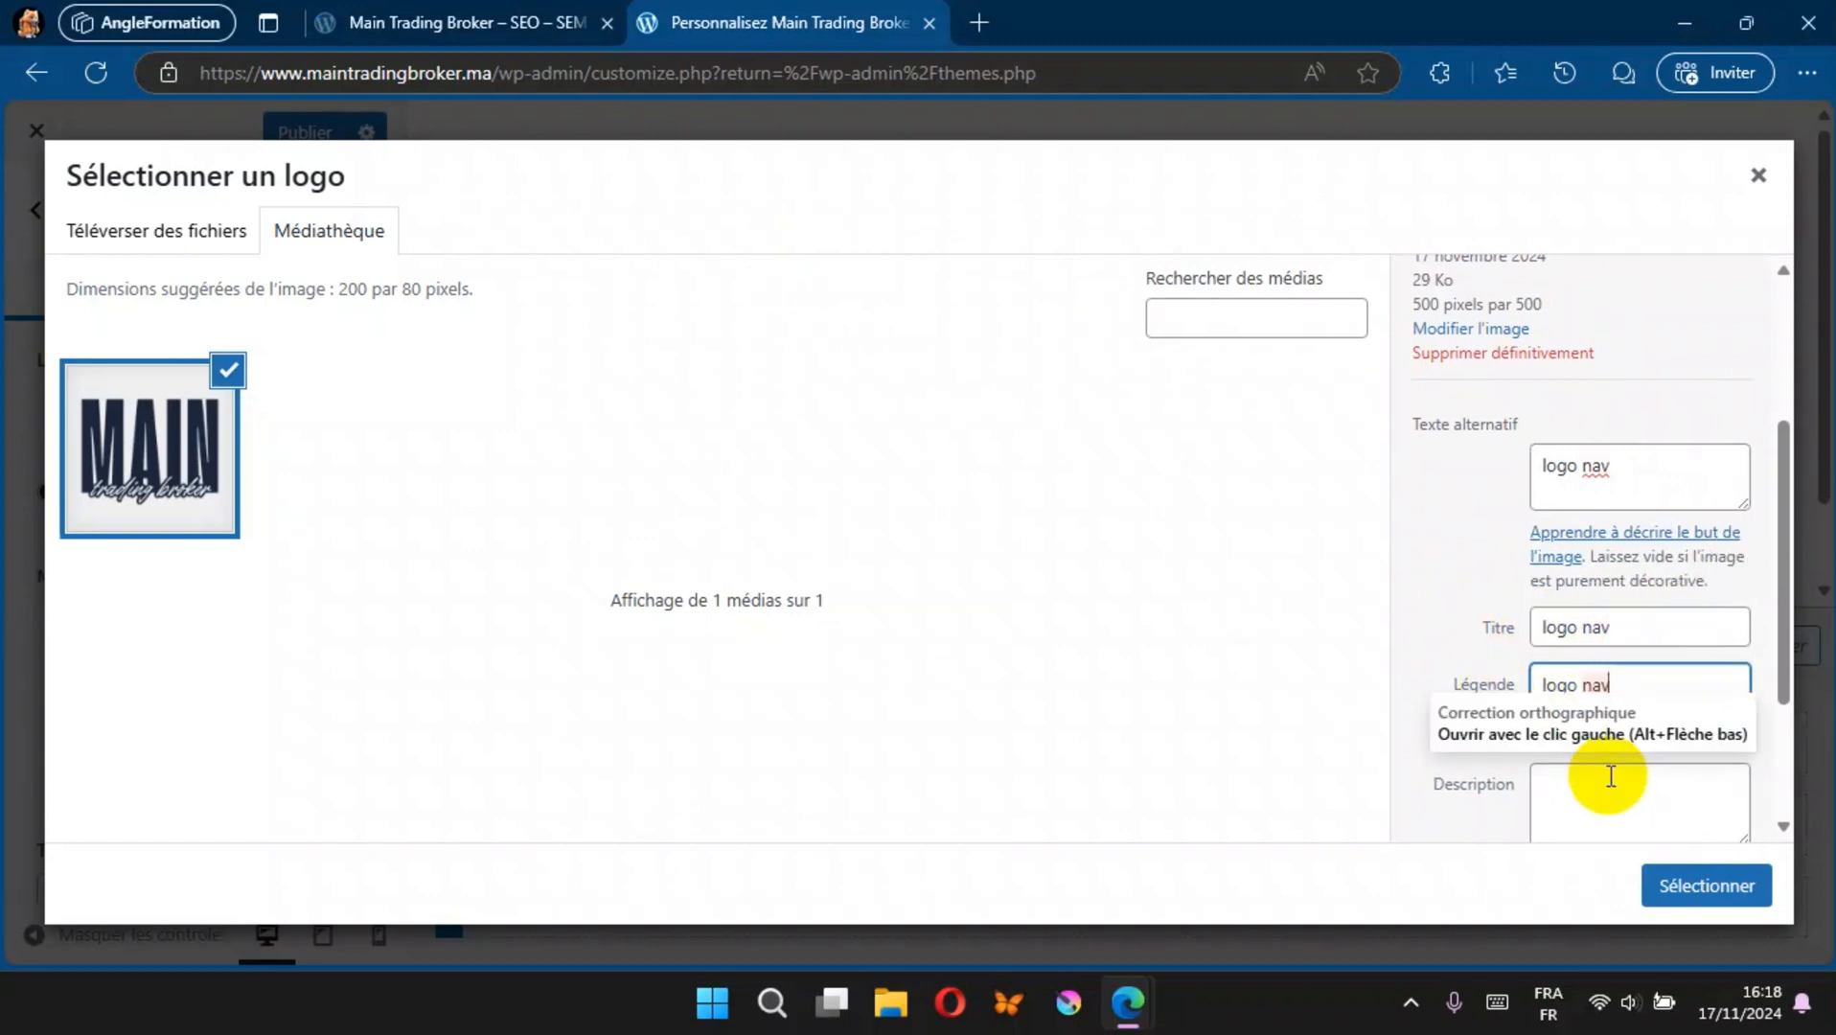
Step: Select the uploaded image as logo and crop its height to enclose the full MAIN trading broker wordmark at full width
left_click(1690, 886)
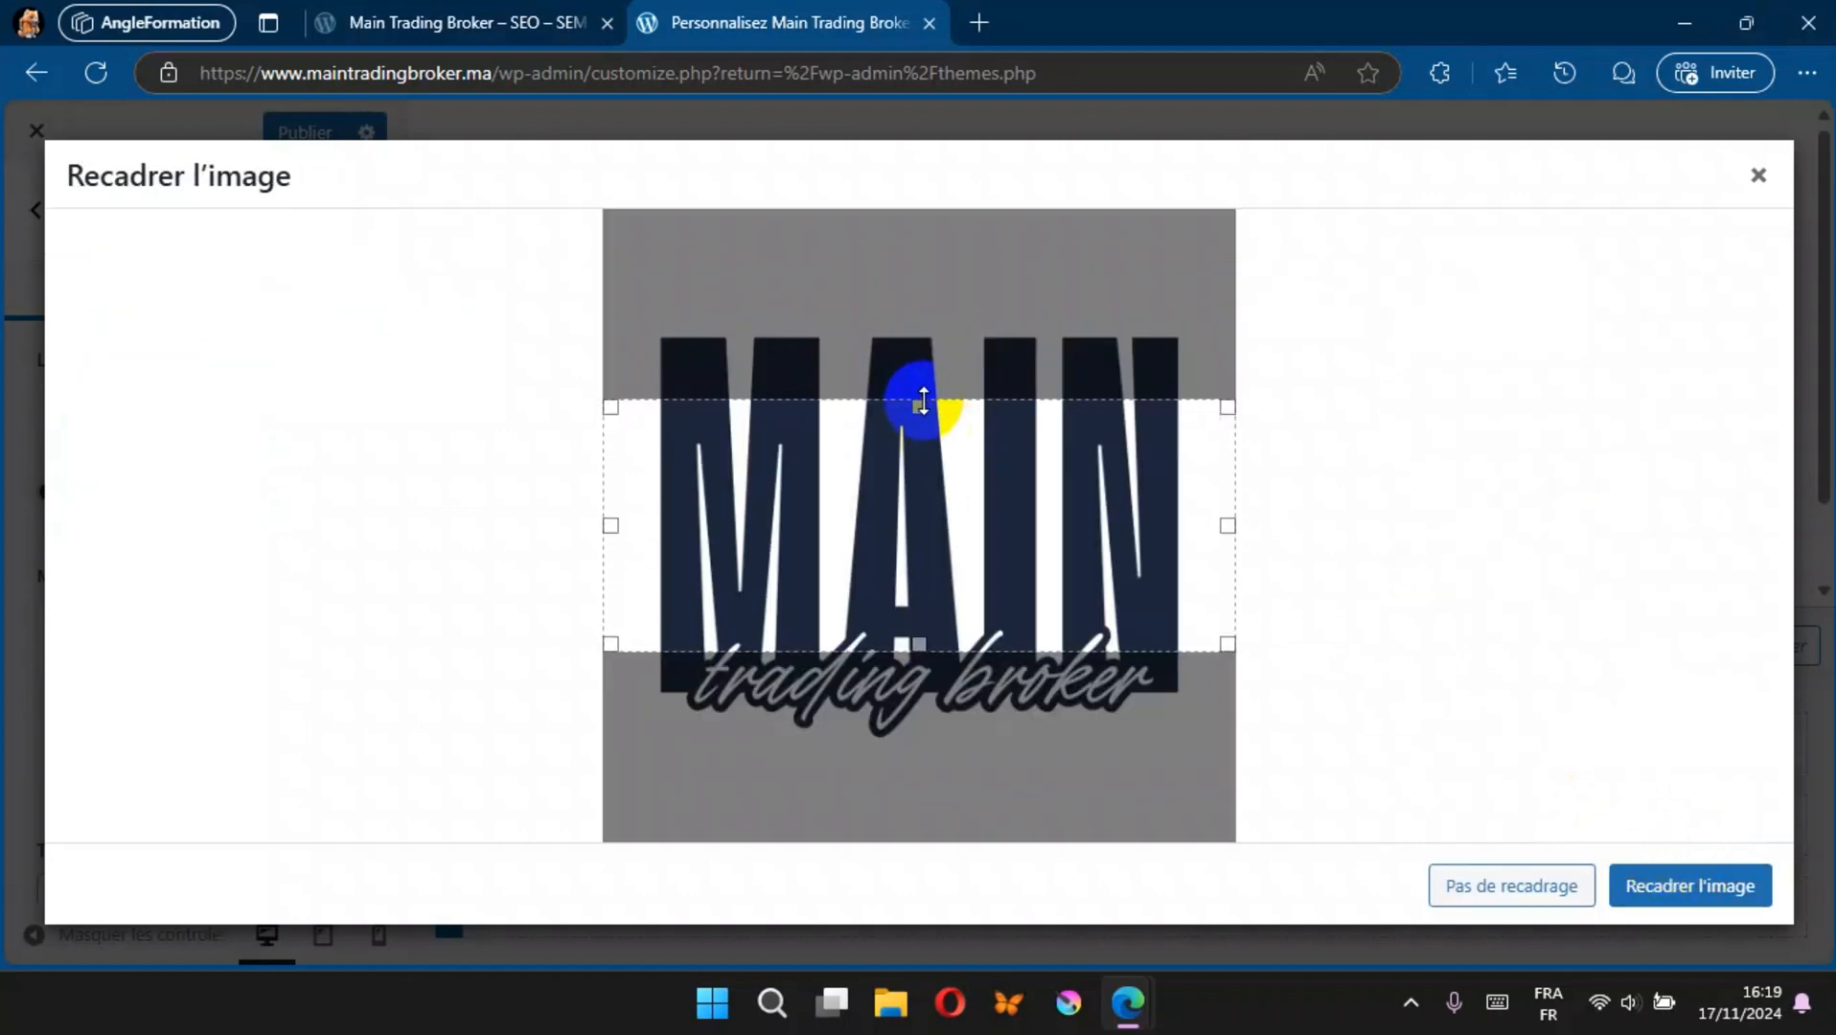
left_click_drag(923, 400, 937, 321)
left_click_drag(912, 646, 914, 747)
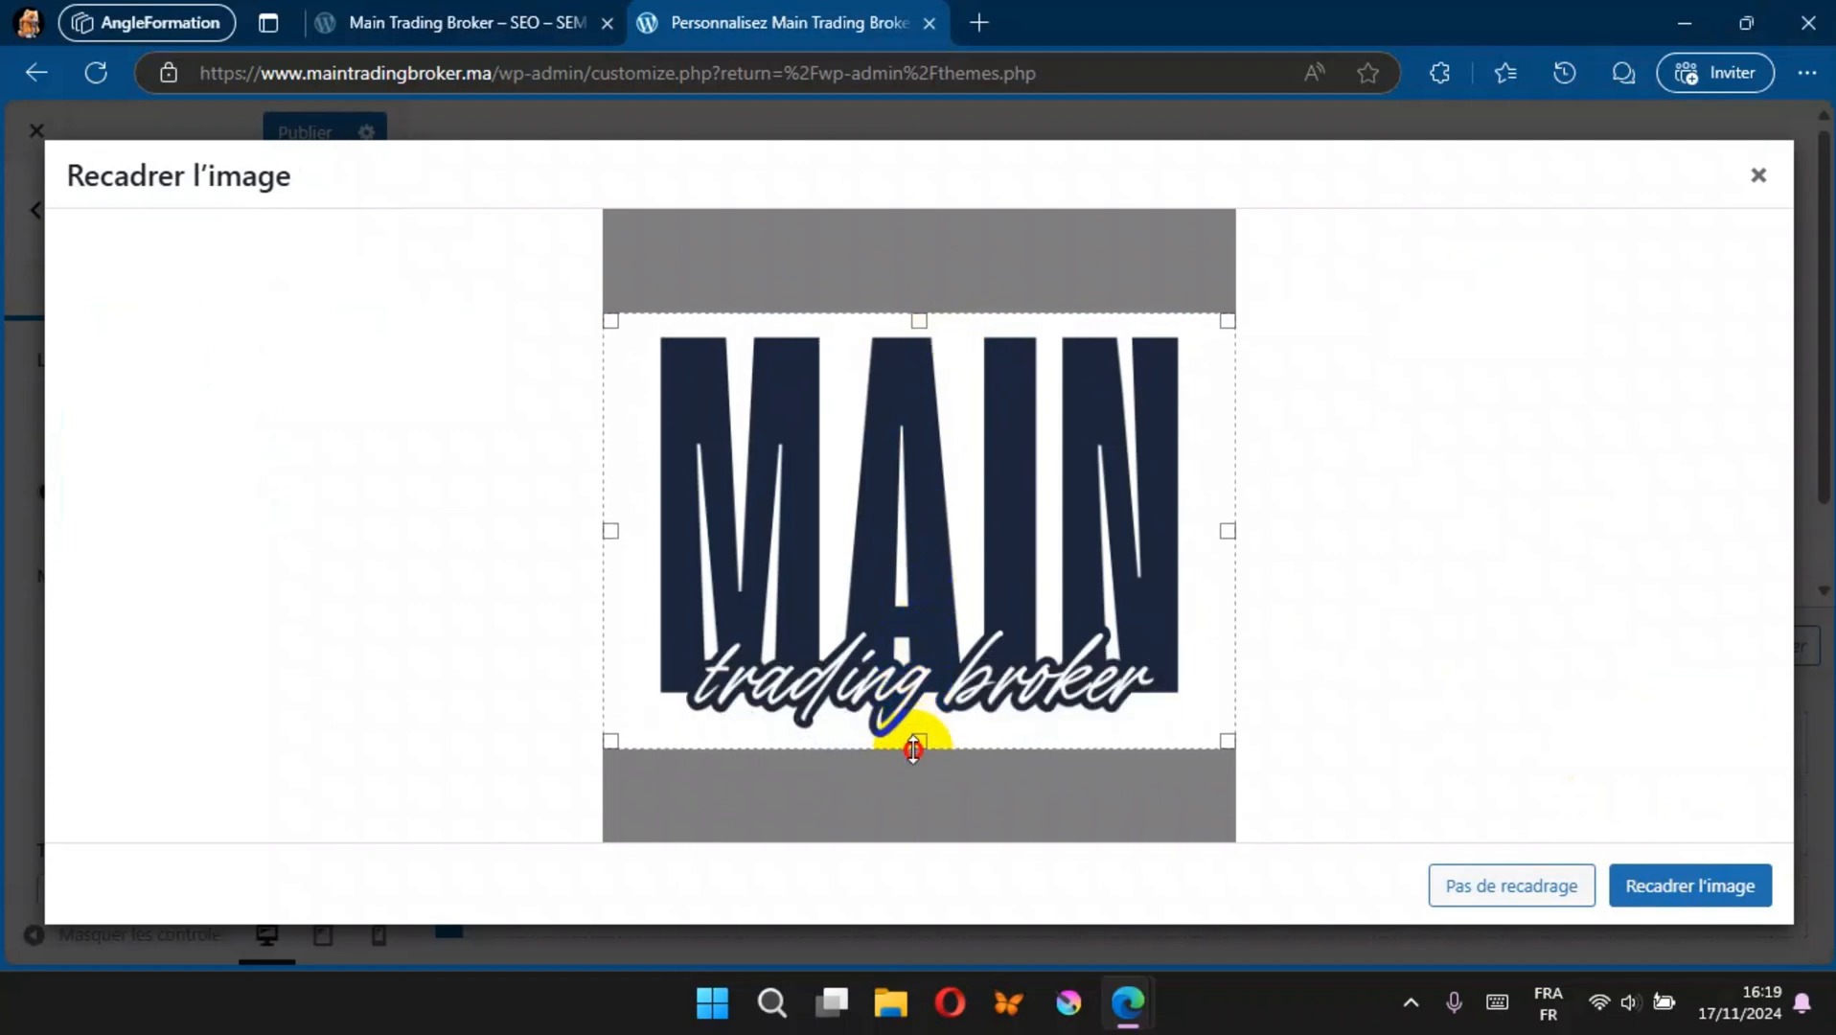
left_click(1693, 889)
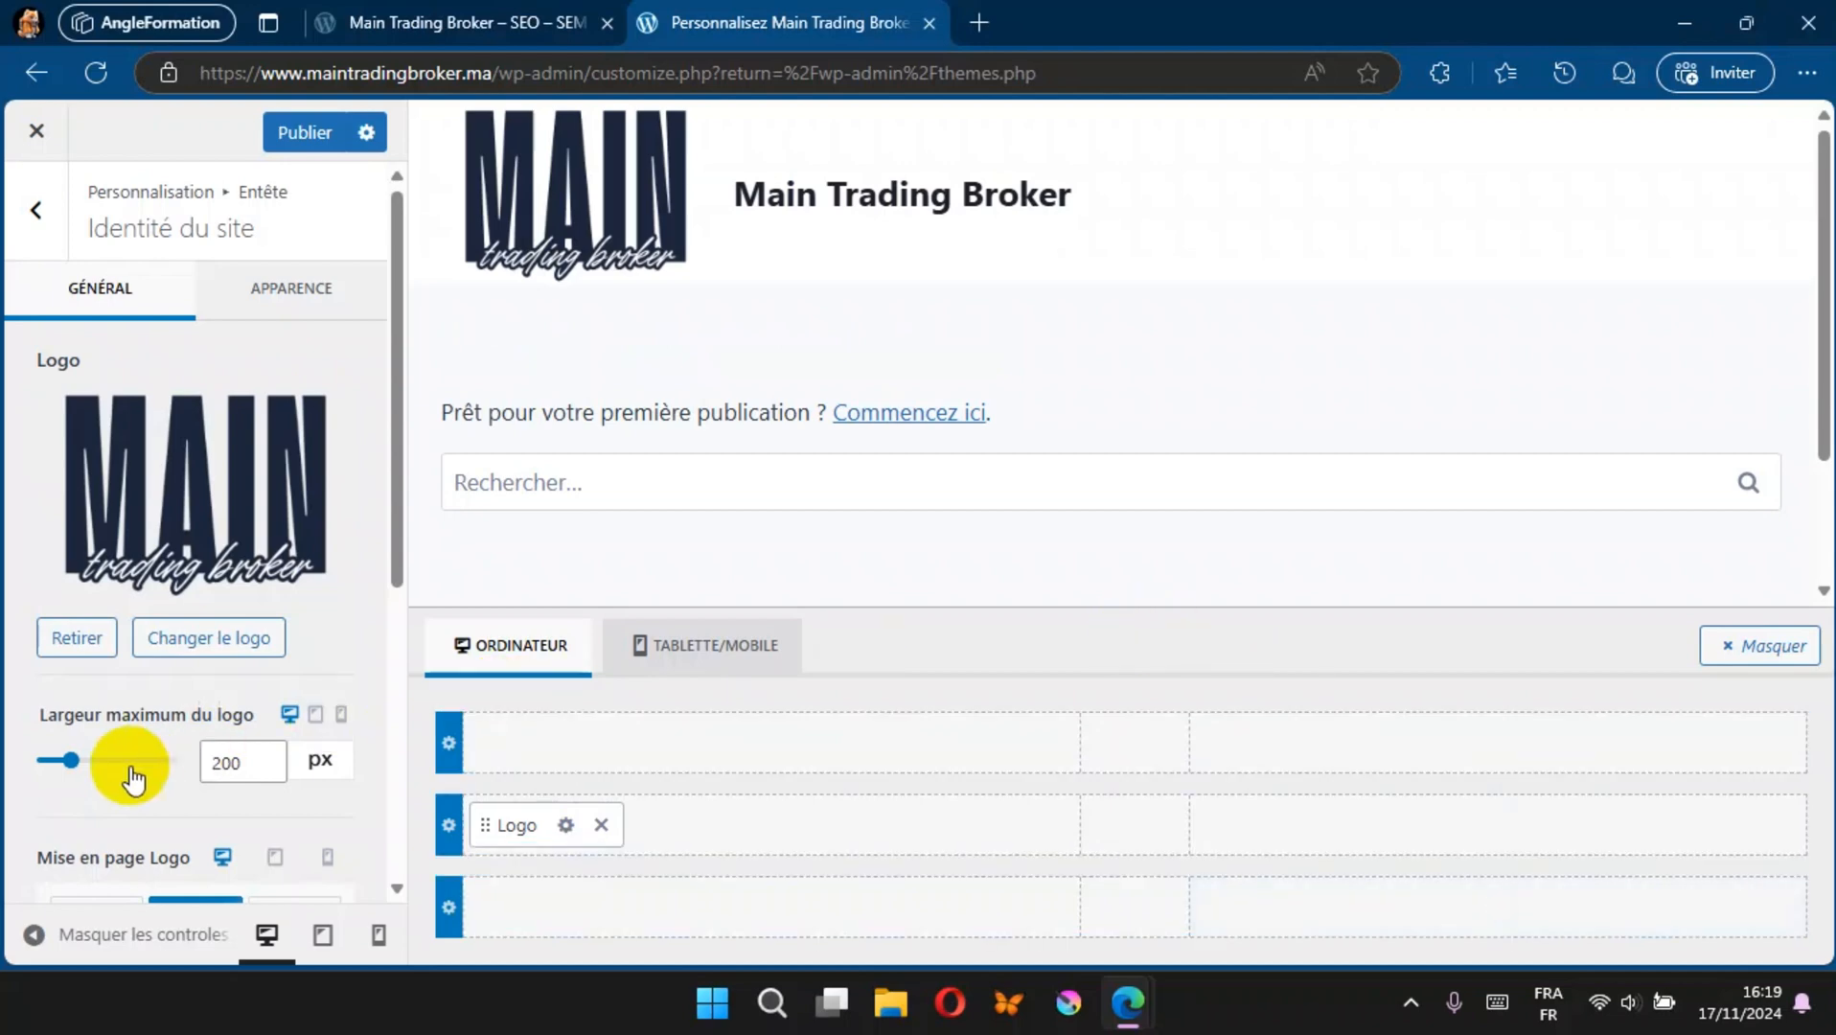
Step: Set the logo's maximum width to 99 px and publish it, checking the header on the reloaded public site
mouse_move(67, 764)
left_mouse_down()
mouse_move(123, 767)
mouse_move(63, 781)
left_mouse_up()
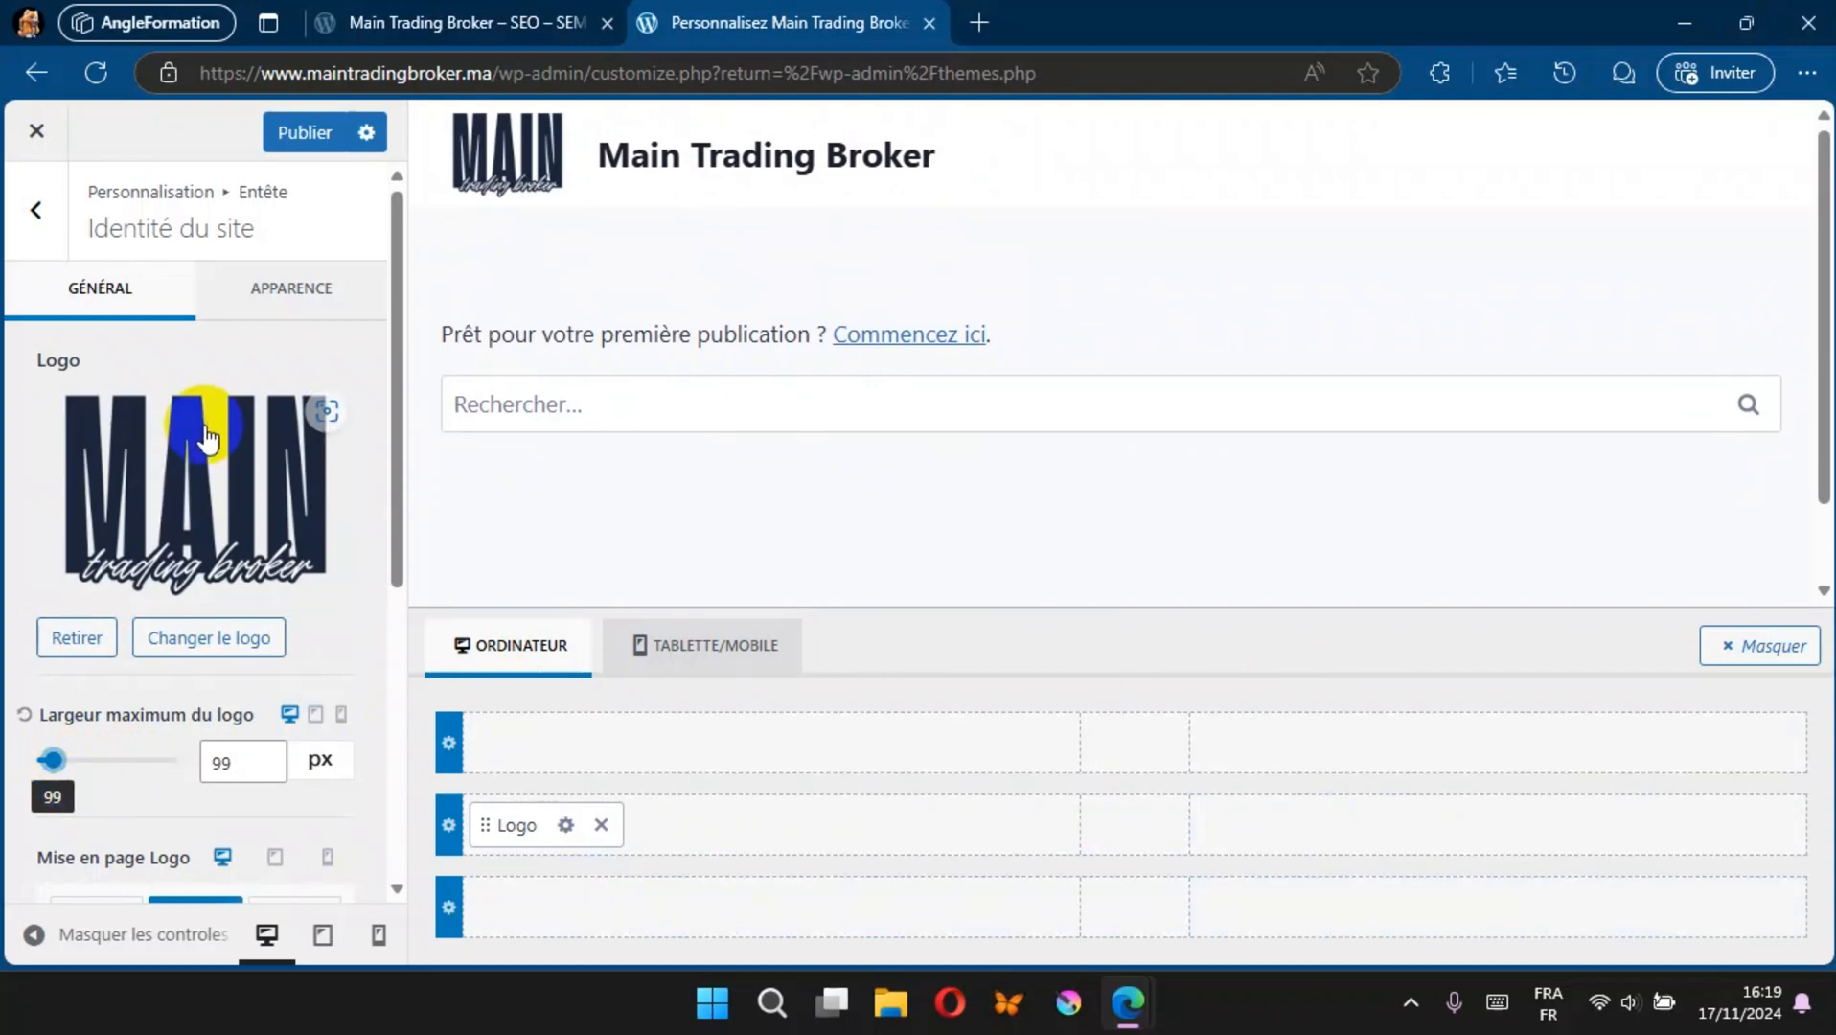
left_click(295, 137)
left_click(397, 18)
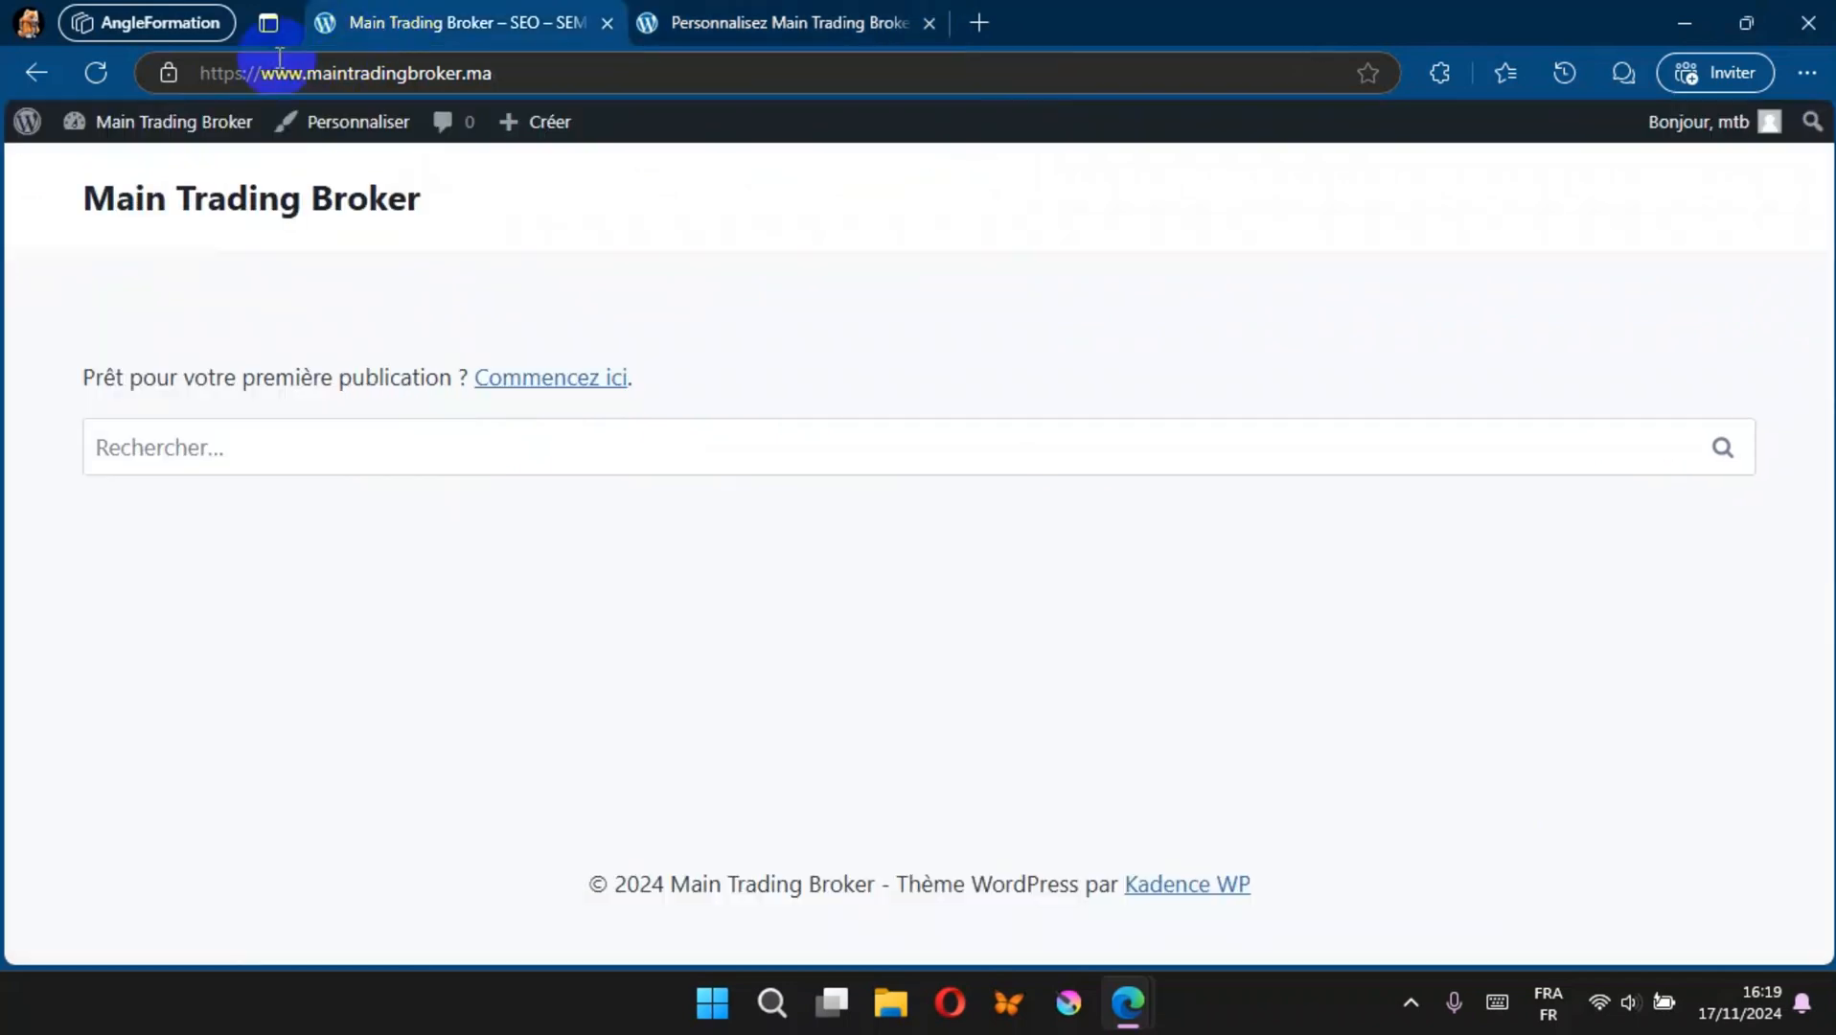
left_click(90, 75)
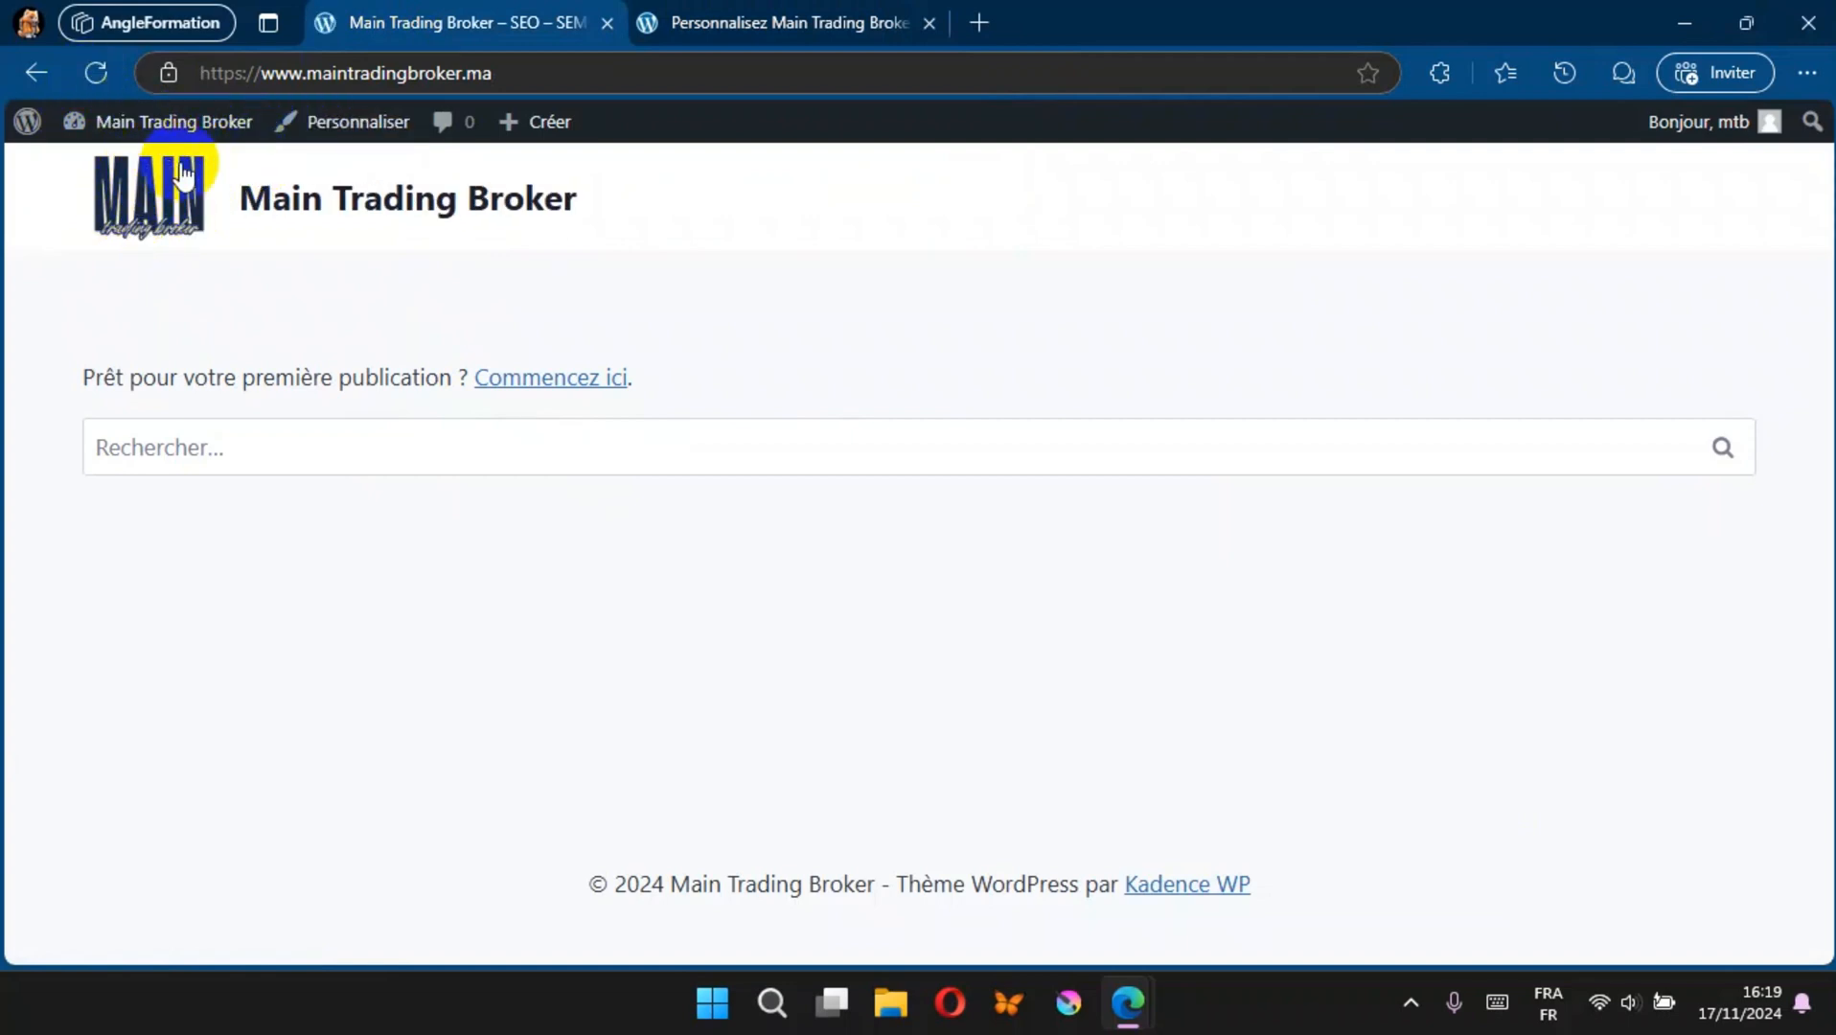
Step: Set the logo layout to logo only and publish it, checking the reloaded public site before returning to the customizer
left_click(731, 21)
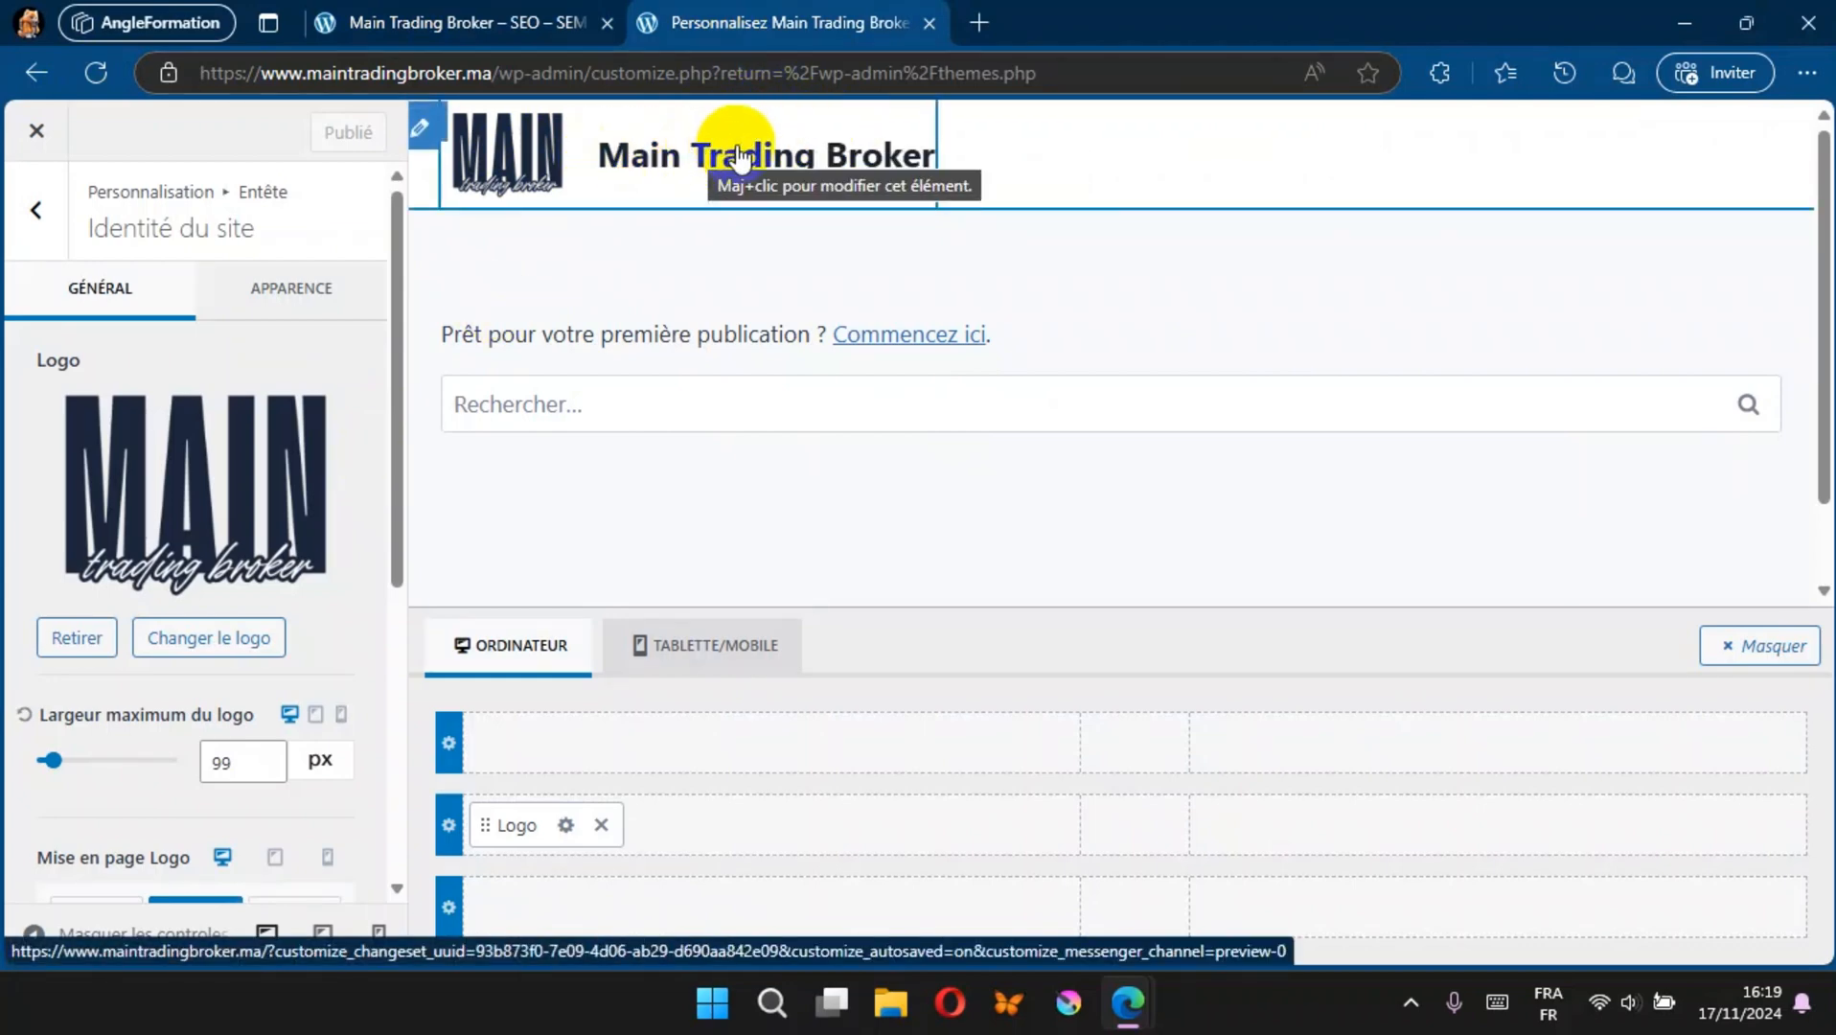
scroll(264, 536, "down", 3)
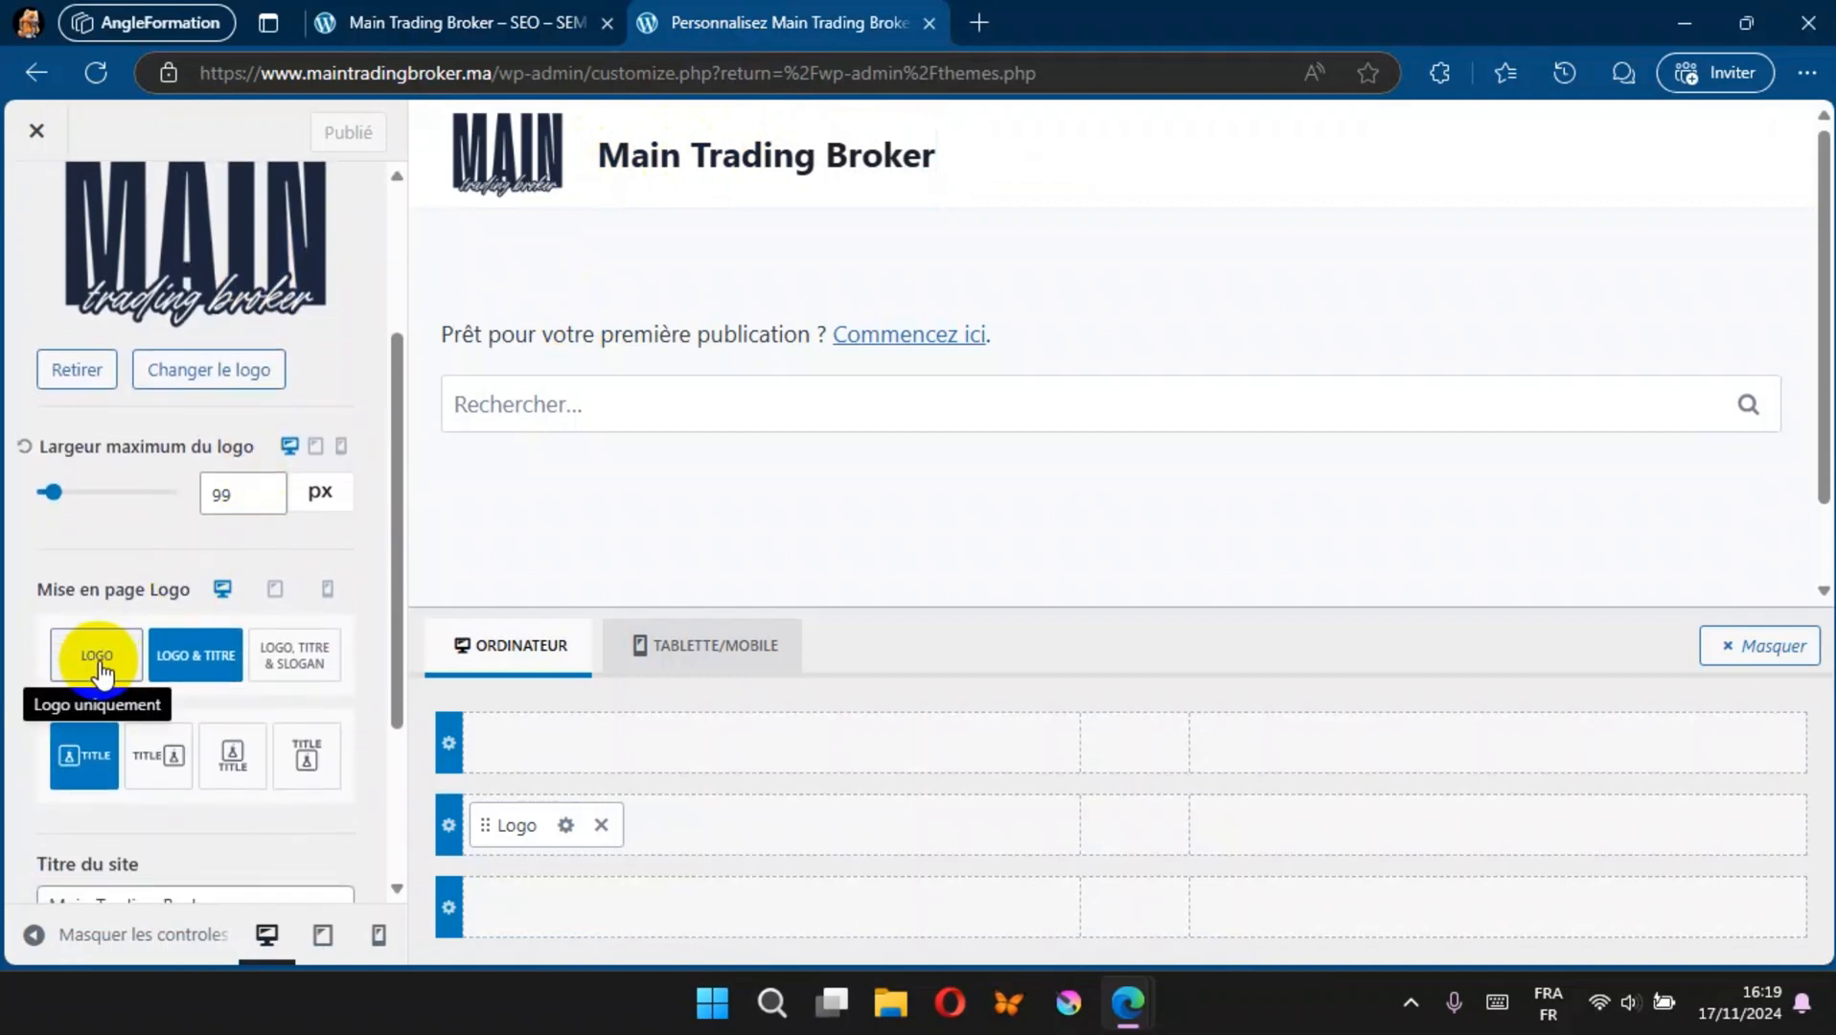
left_click(106, 669)
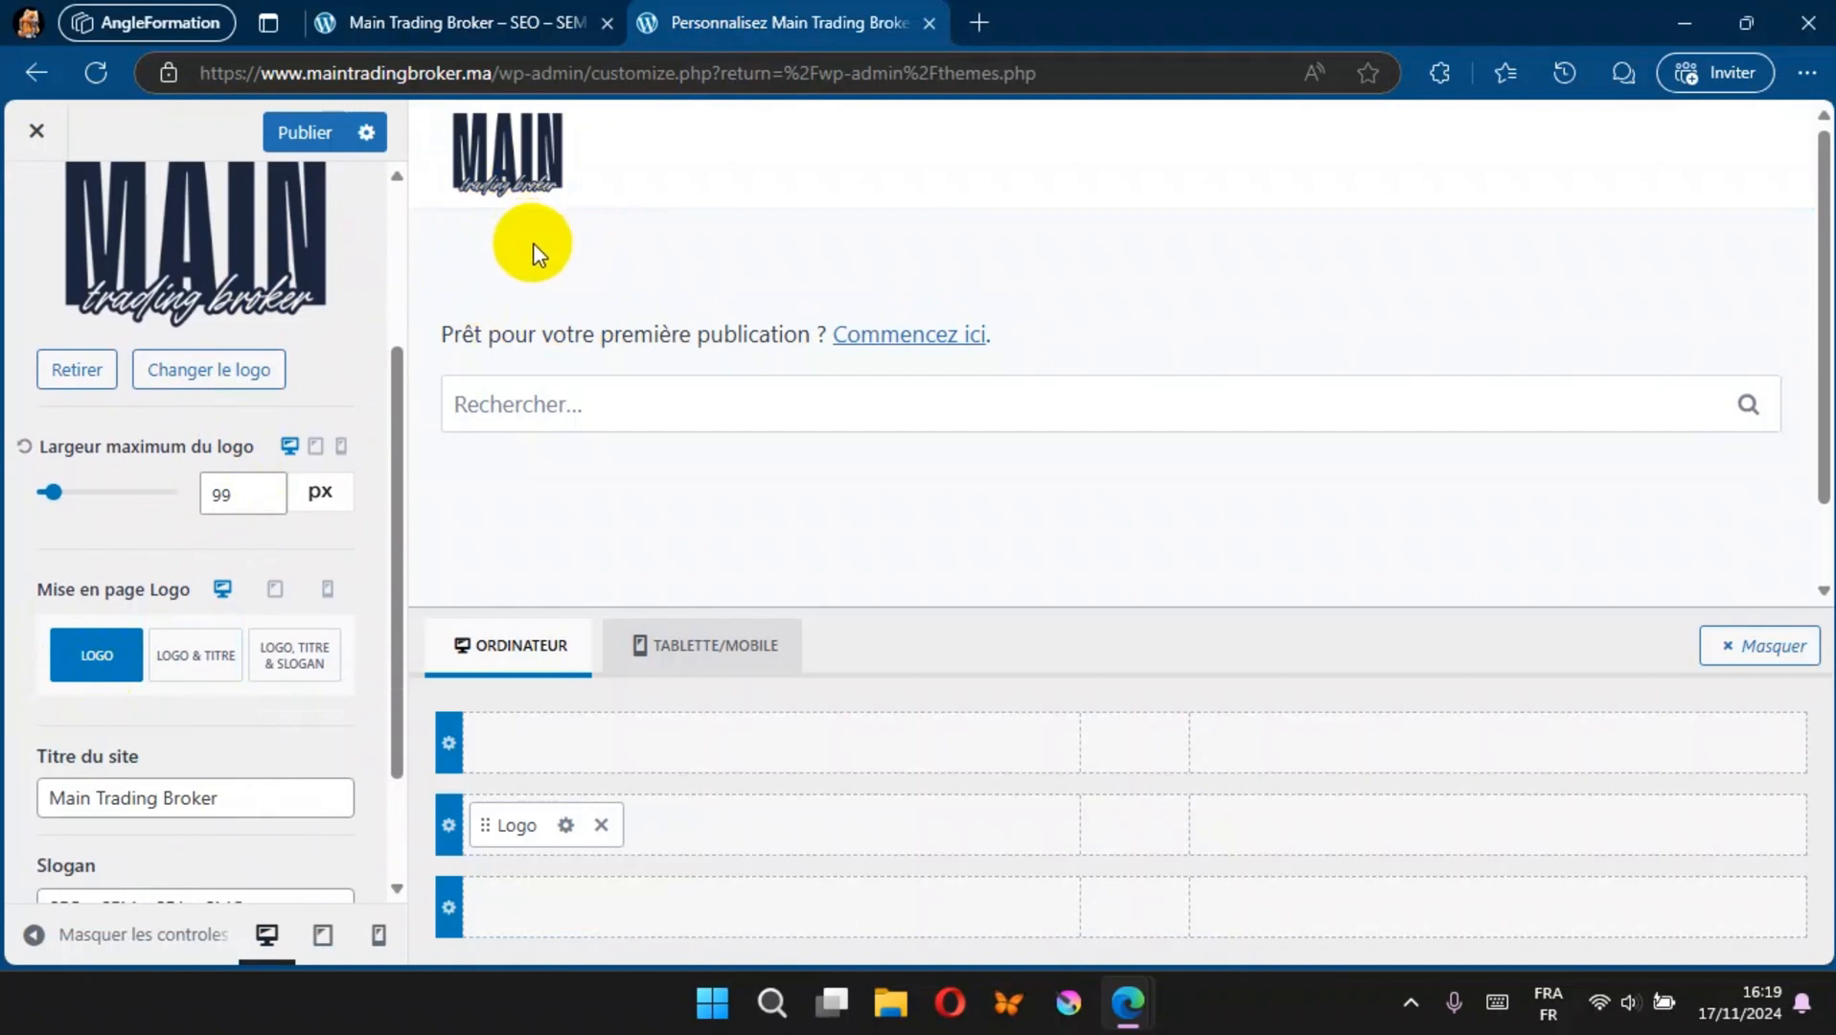
left_click(304, 142)
left_click(410, 21)
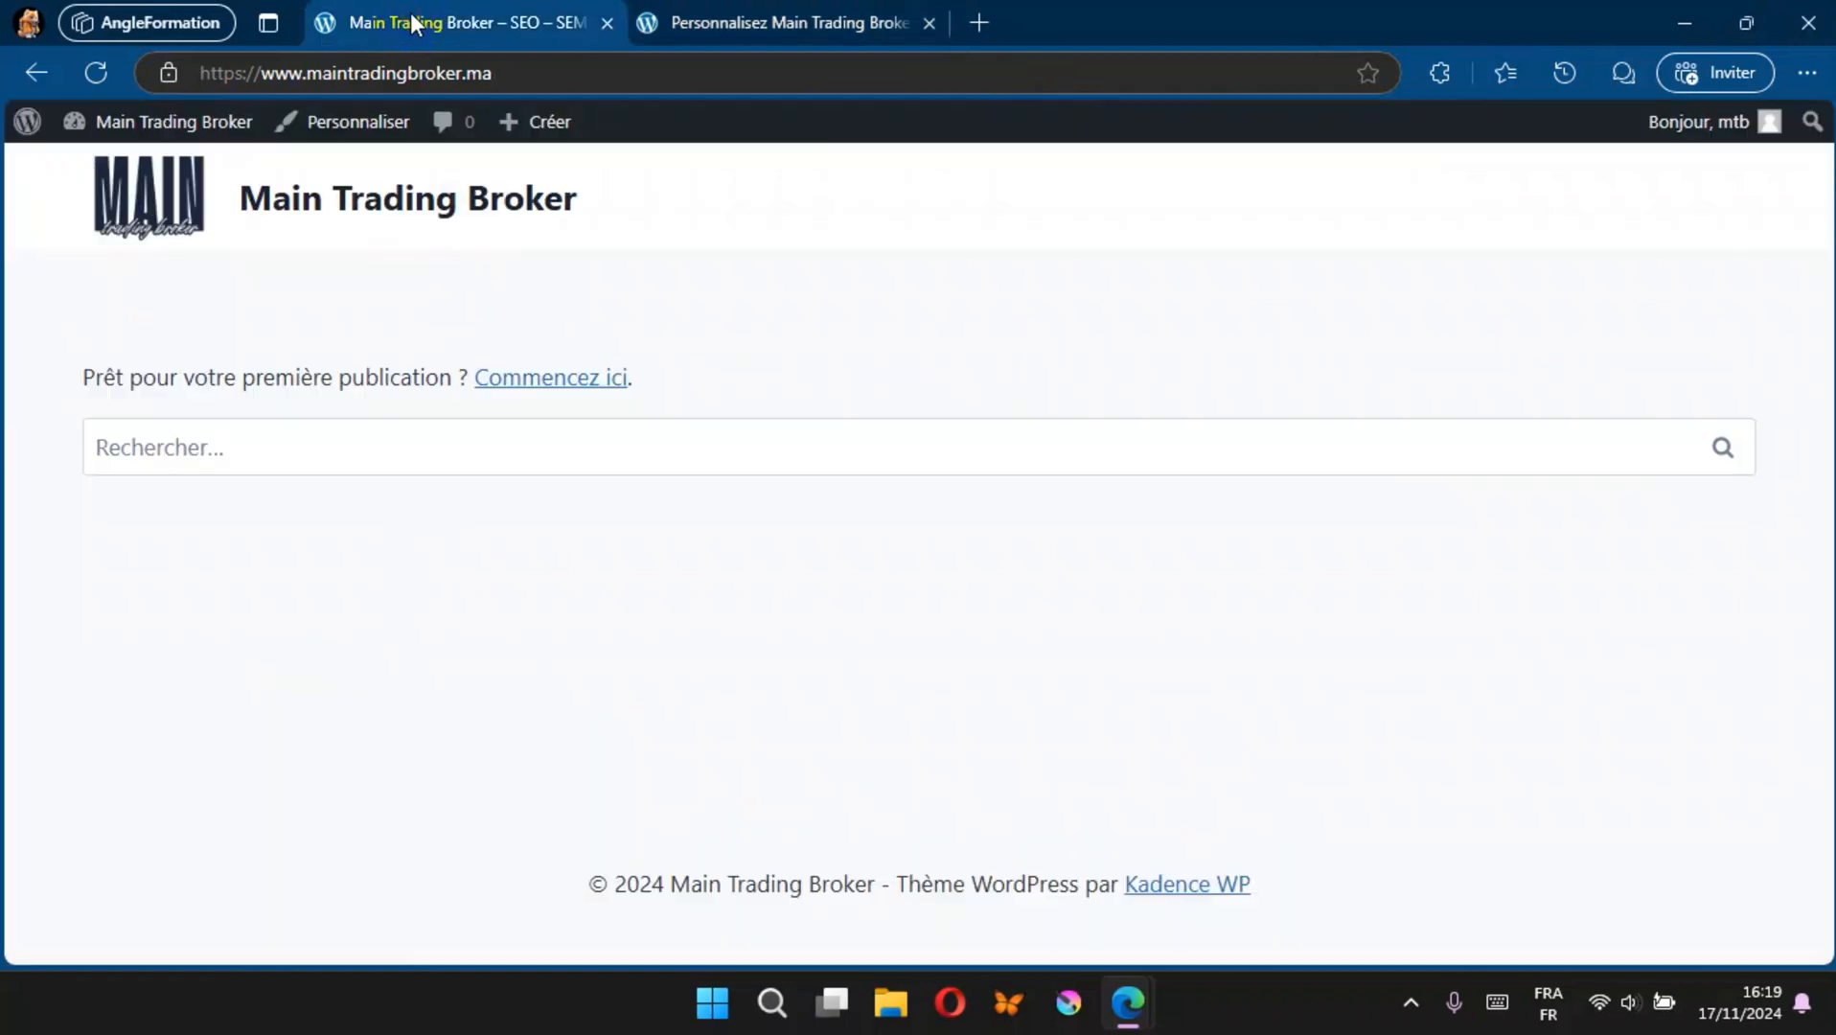
left_click(100, 74)
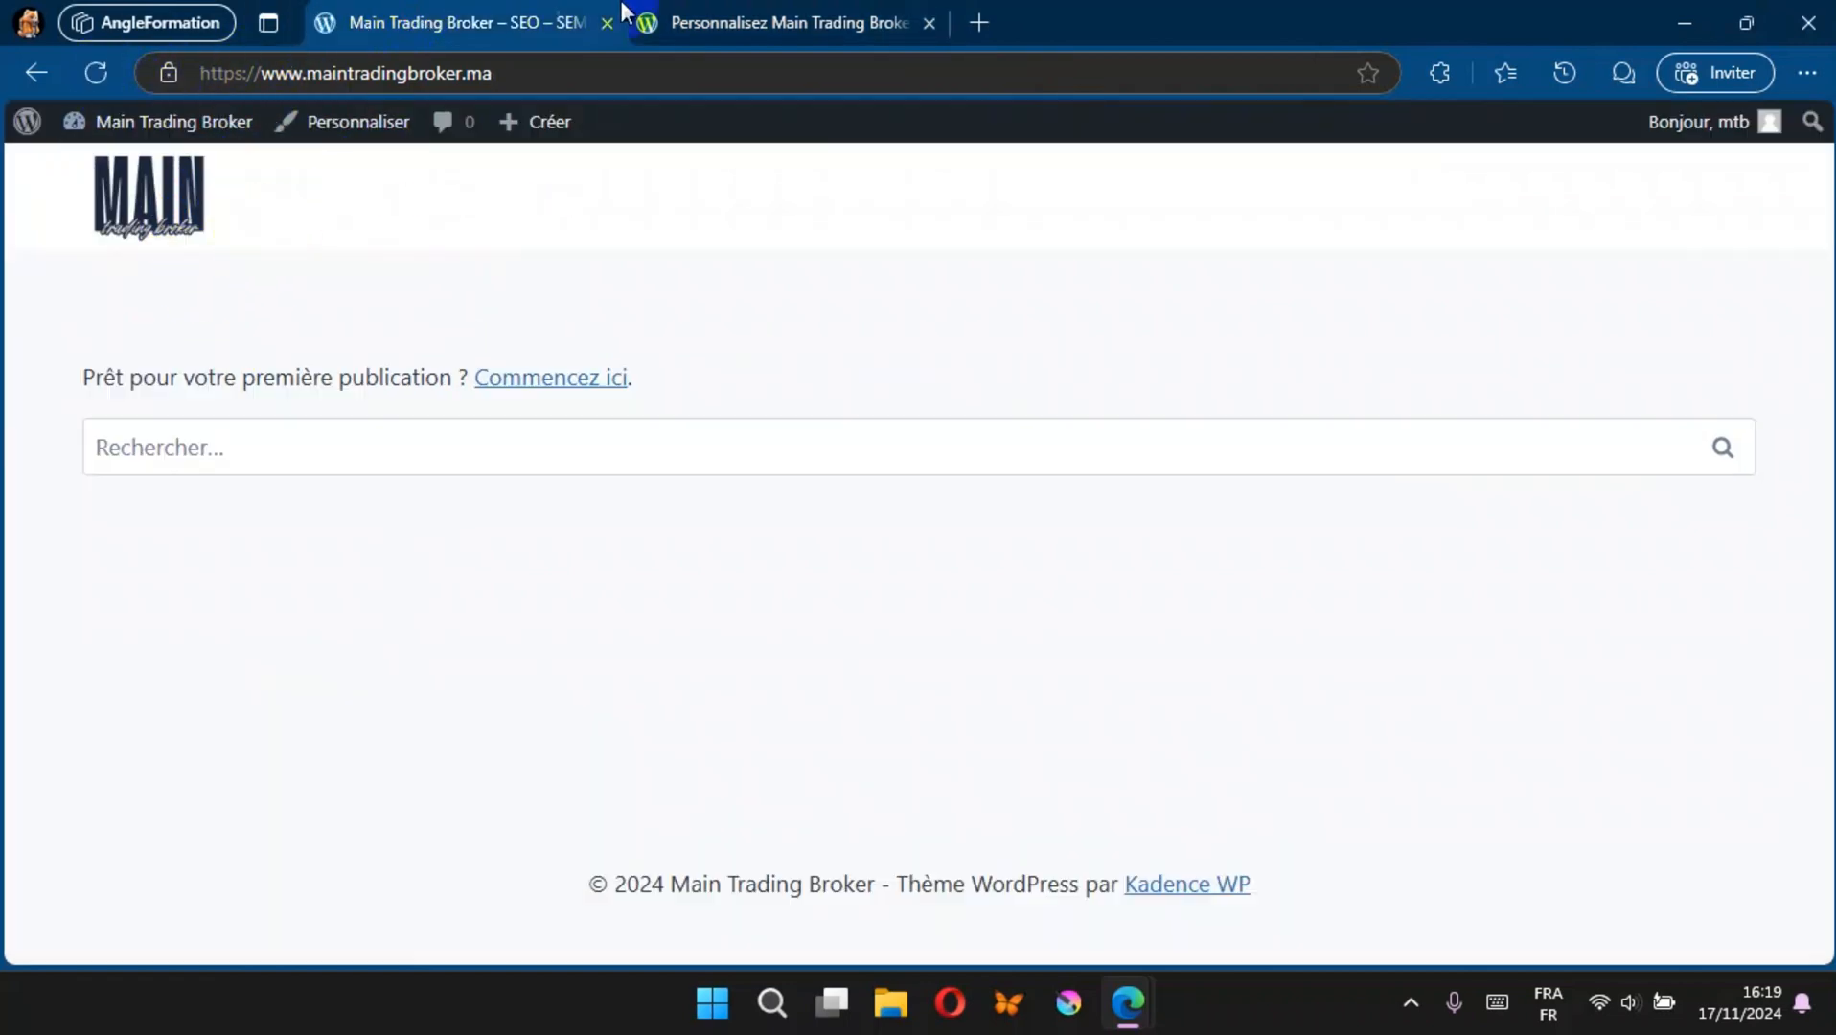
left_click(671, 15)
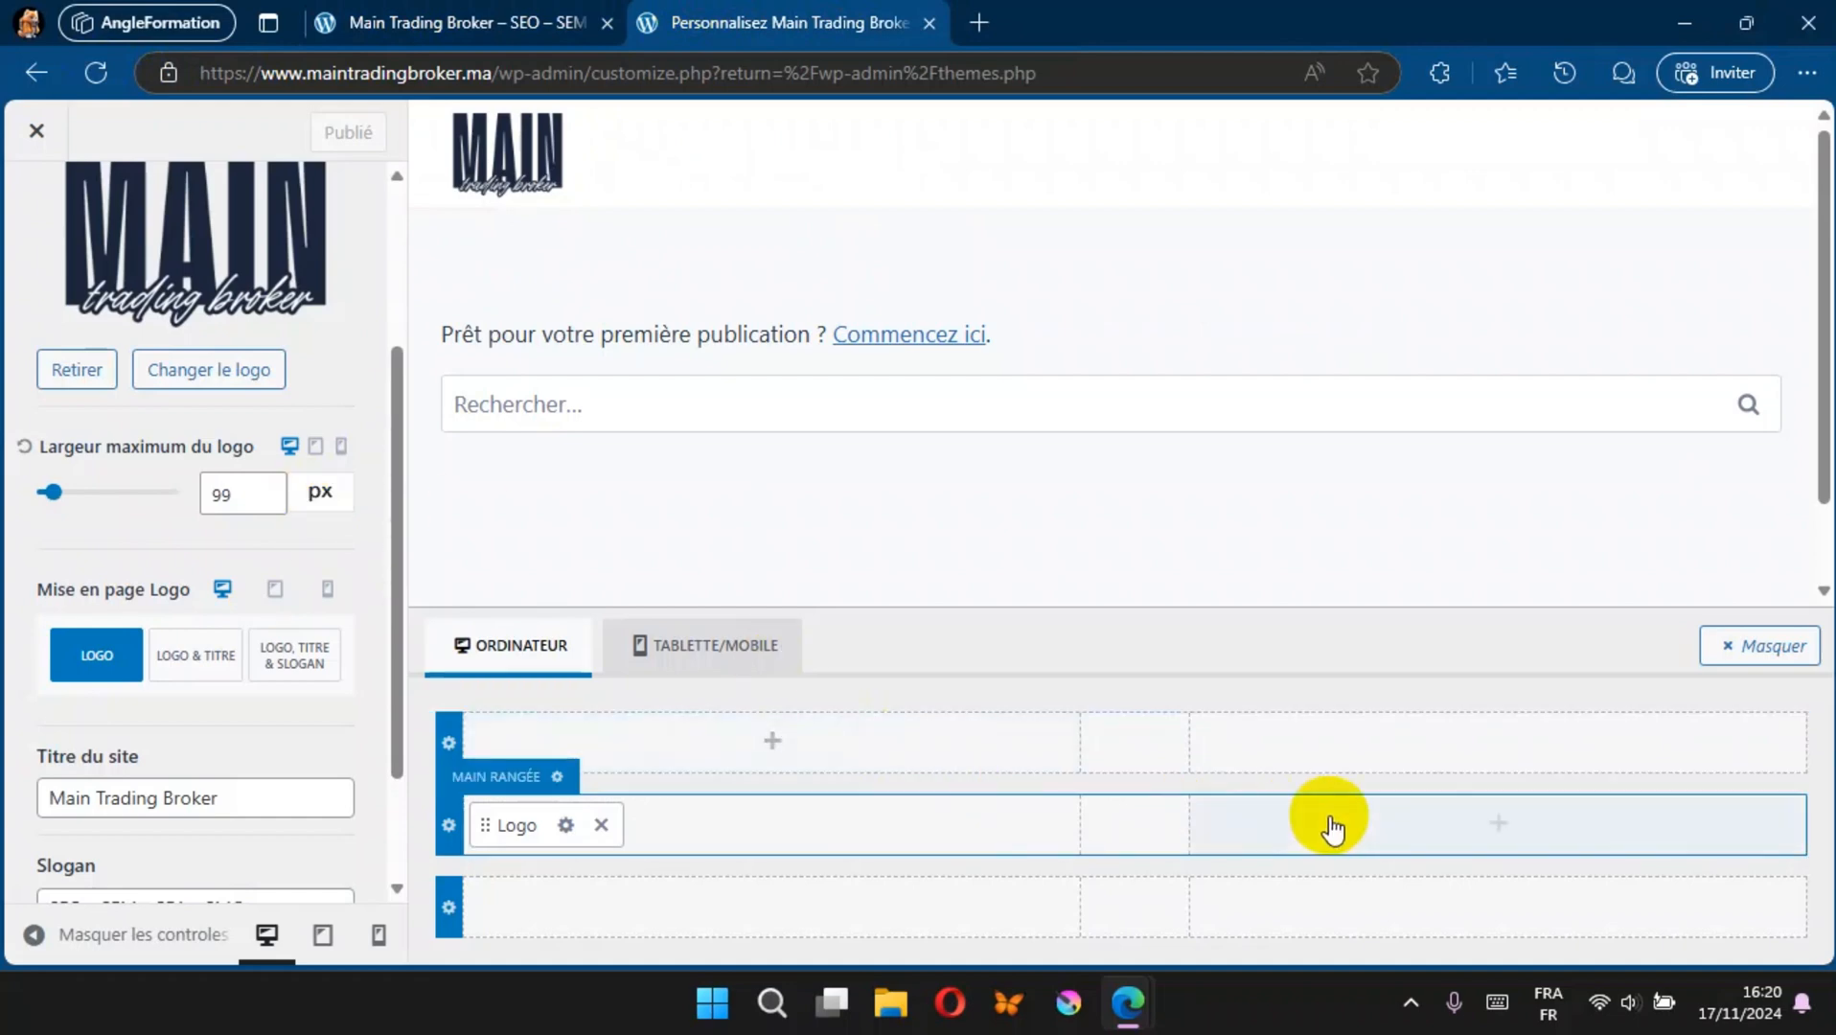
left_click(1501, 824)
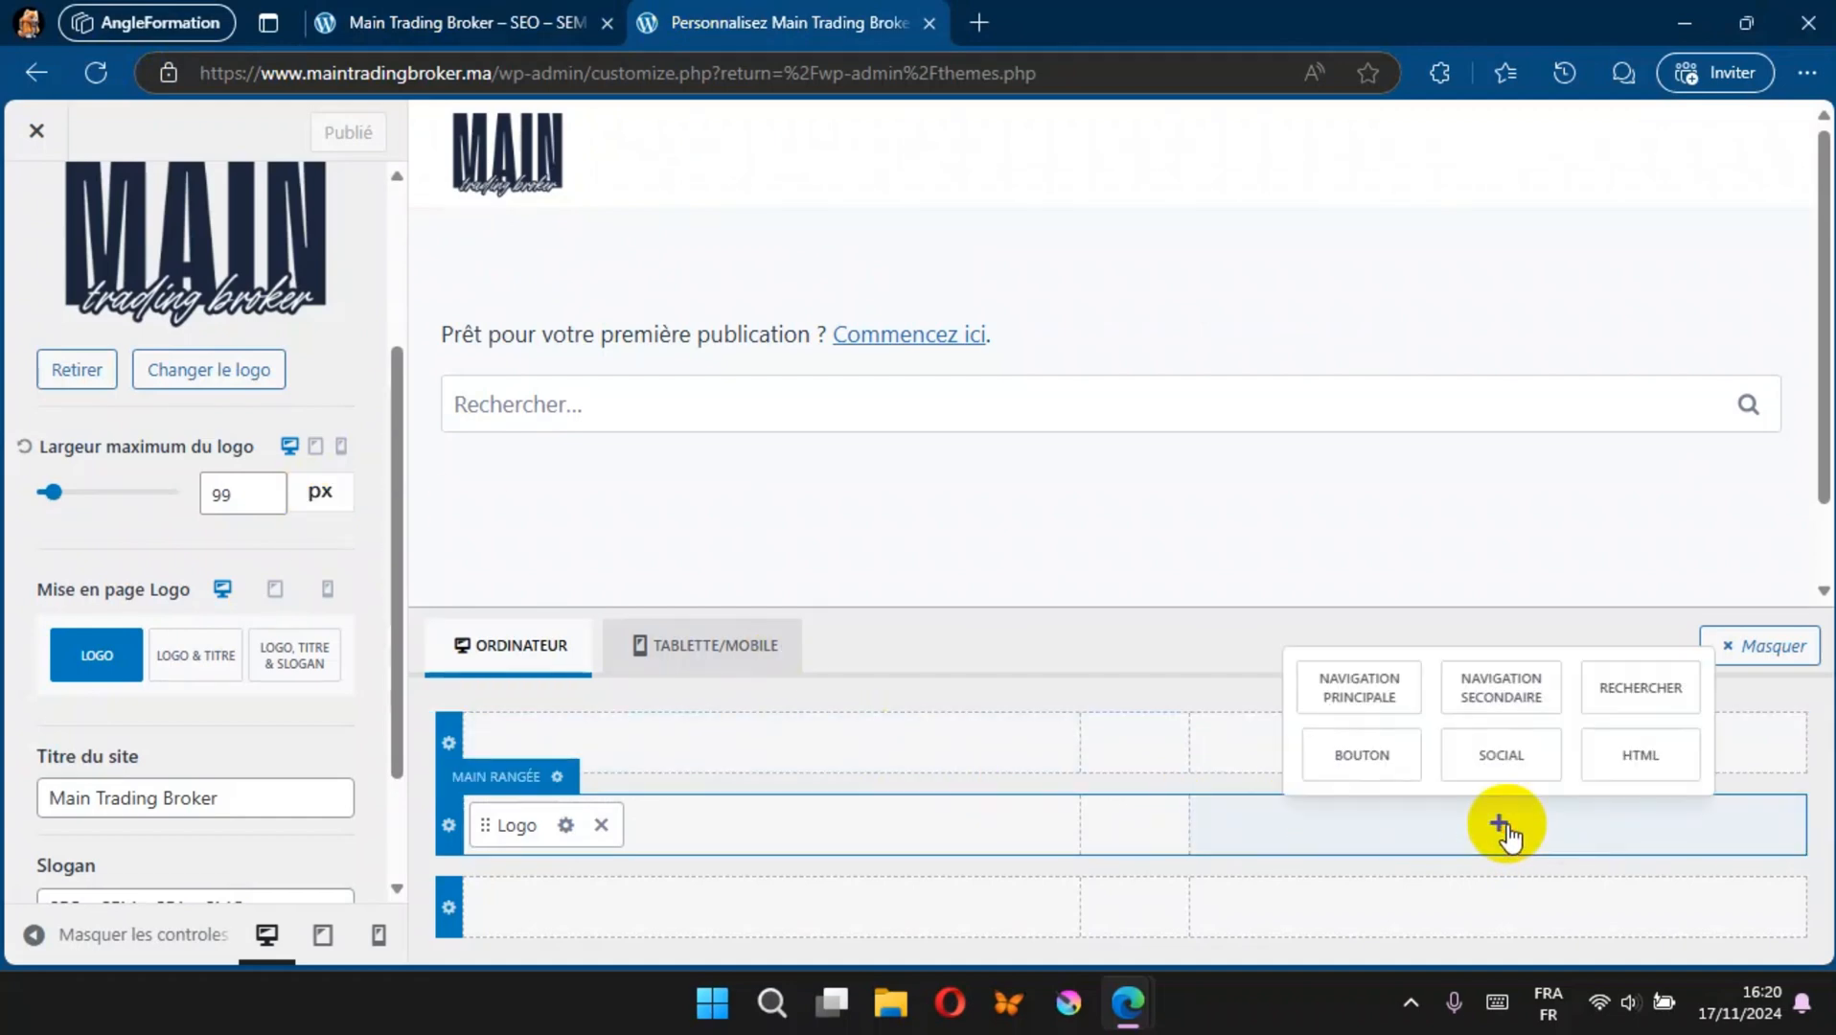
left_click(1623, 709)
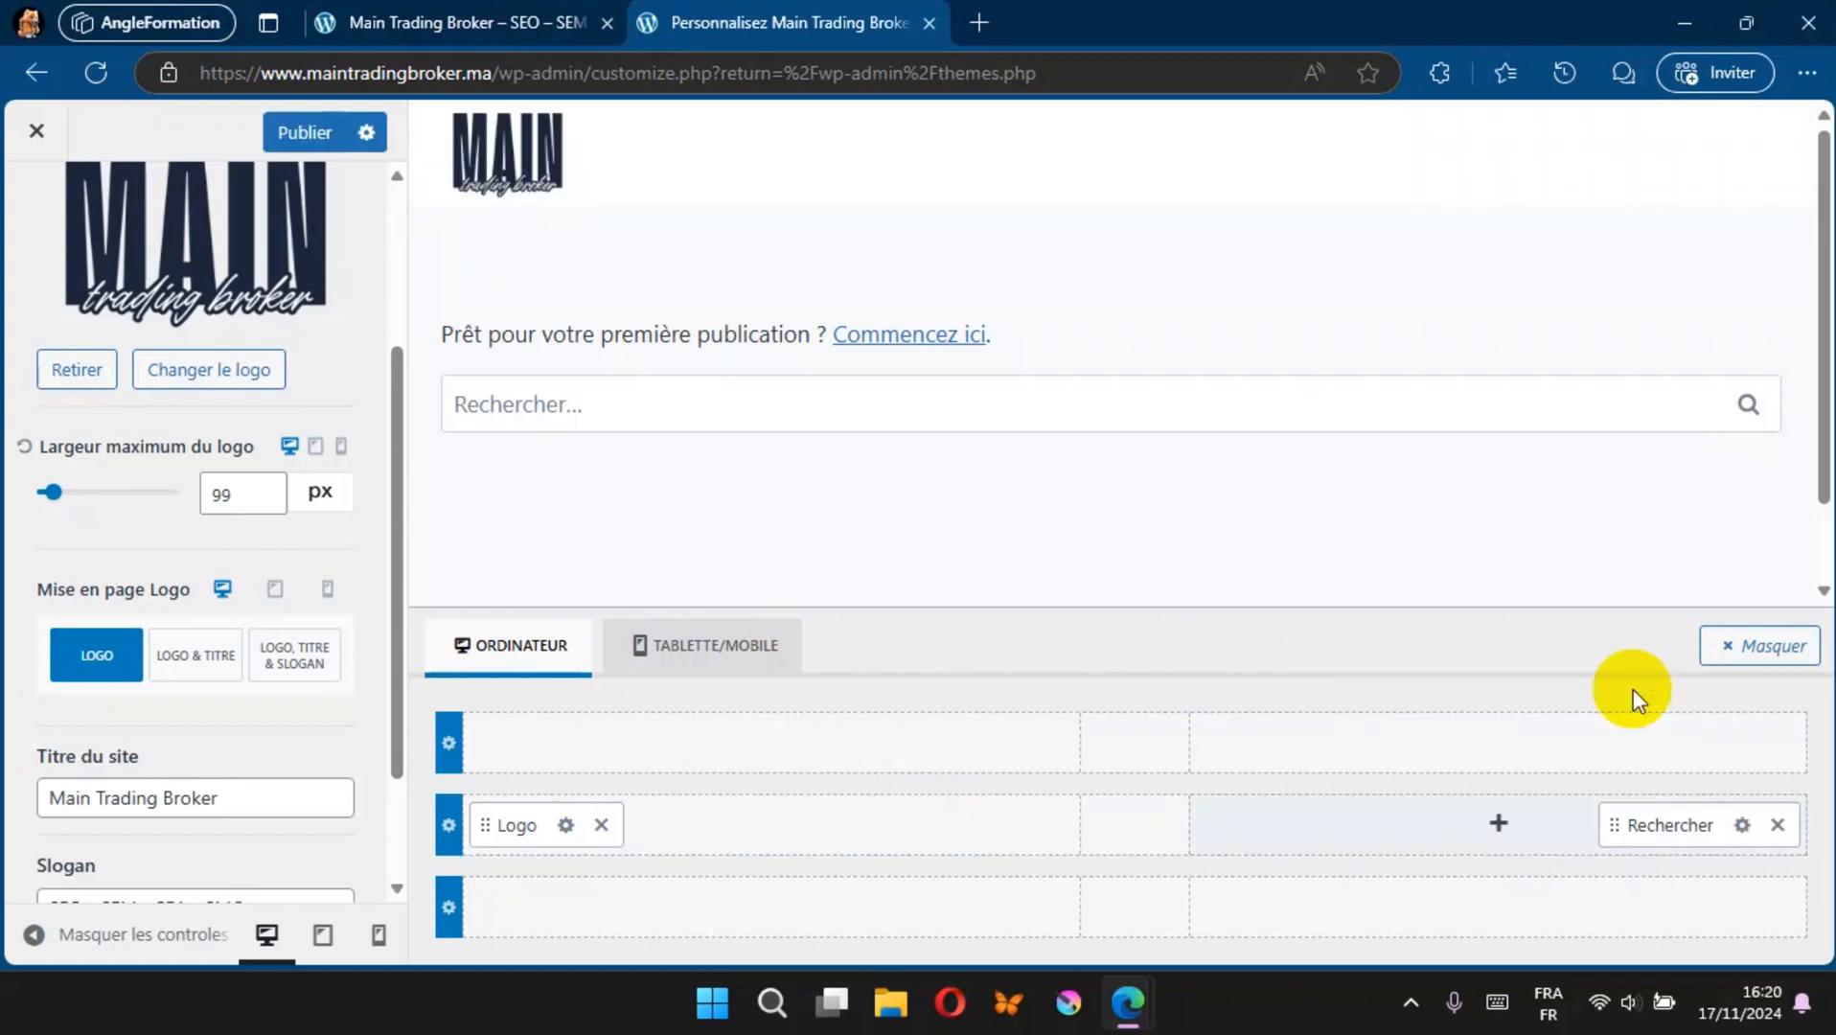
left_click(1778, 825)
Step: Add a Bouton element to the right section of the header's main row, labelled WhatsApp and opening in a new tab
left_click(1502, 828)
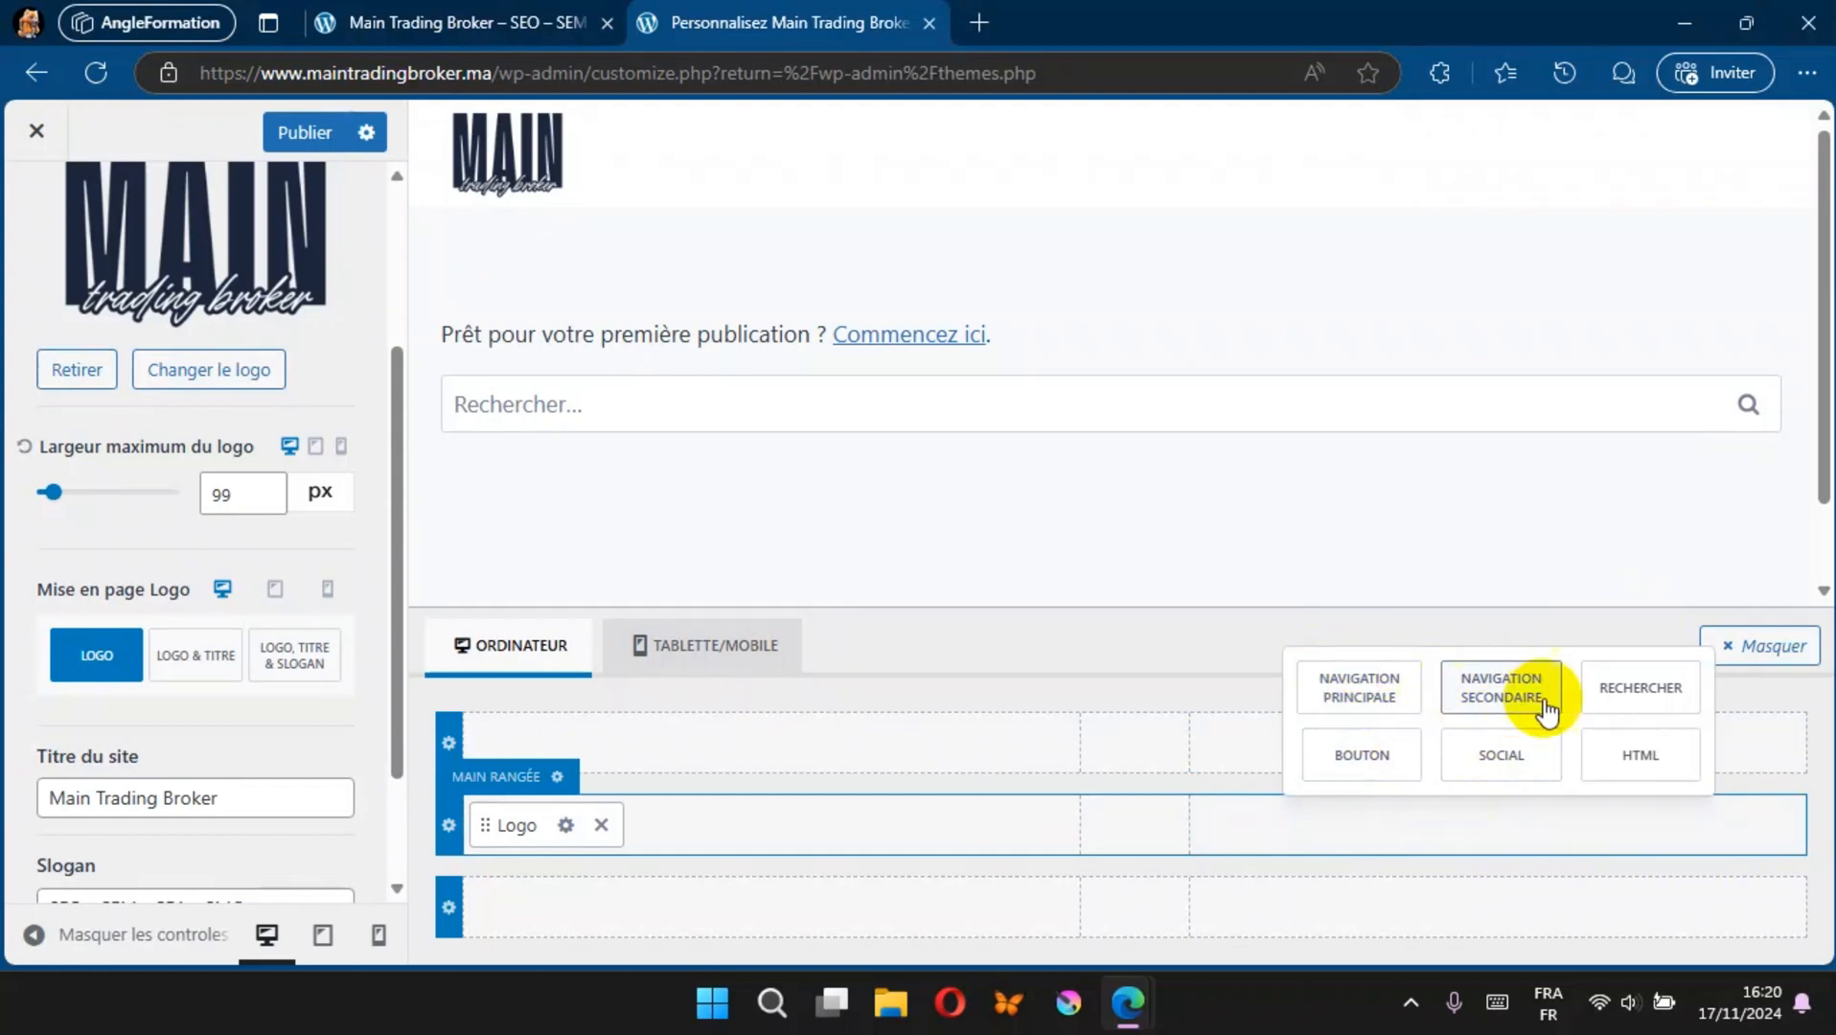
left_click(1381, 767)
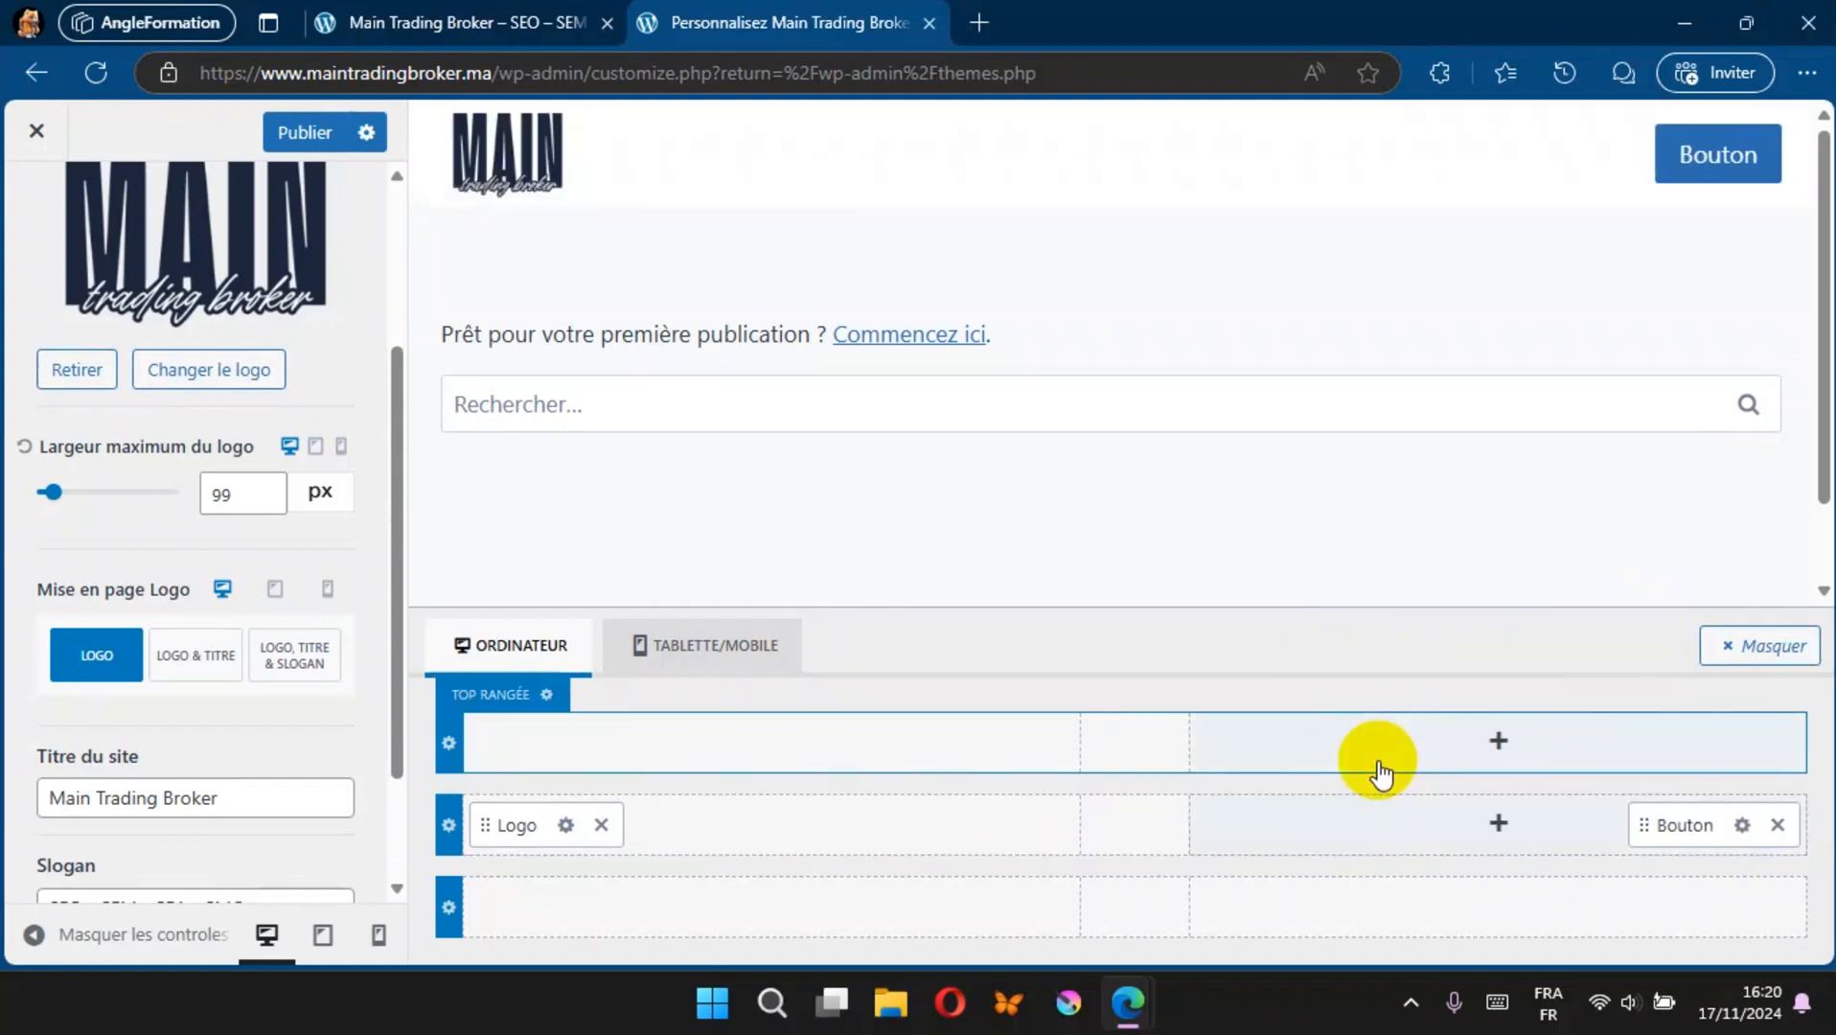
left_click(1743, 825)
left_click_drag(151, 411, 20, 418)
type("W")
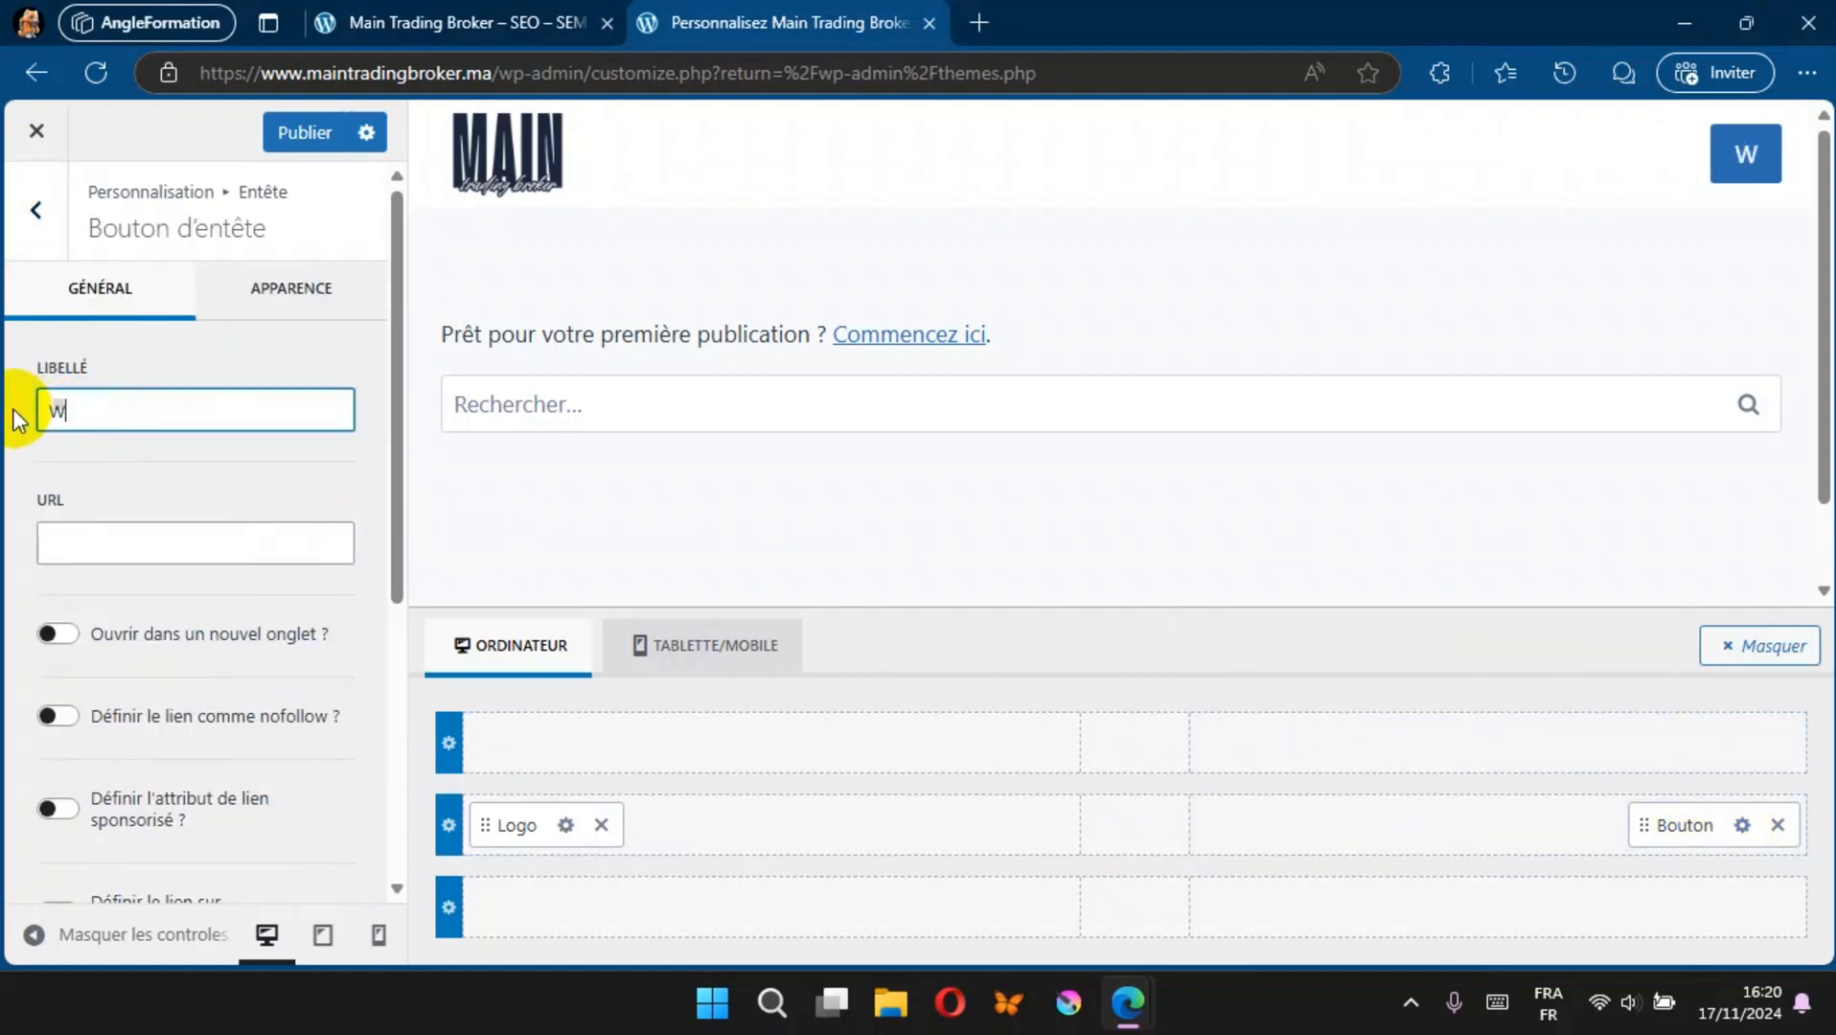
type("hatsApp")
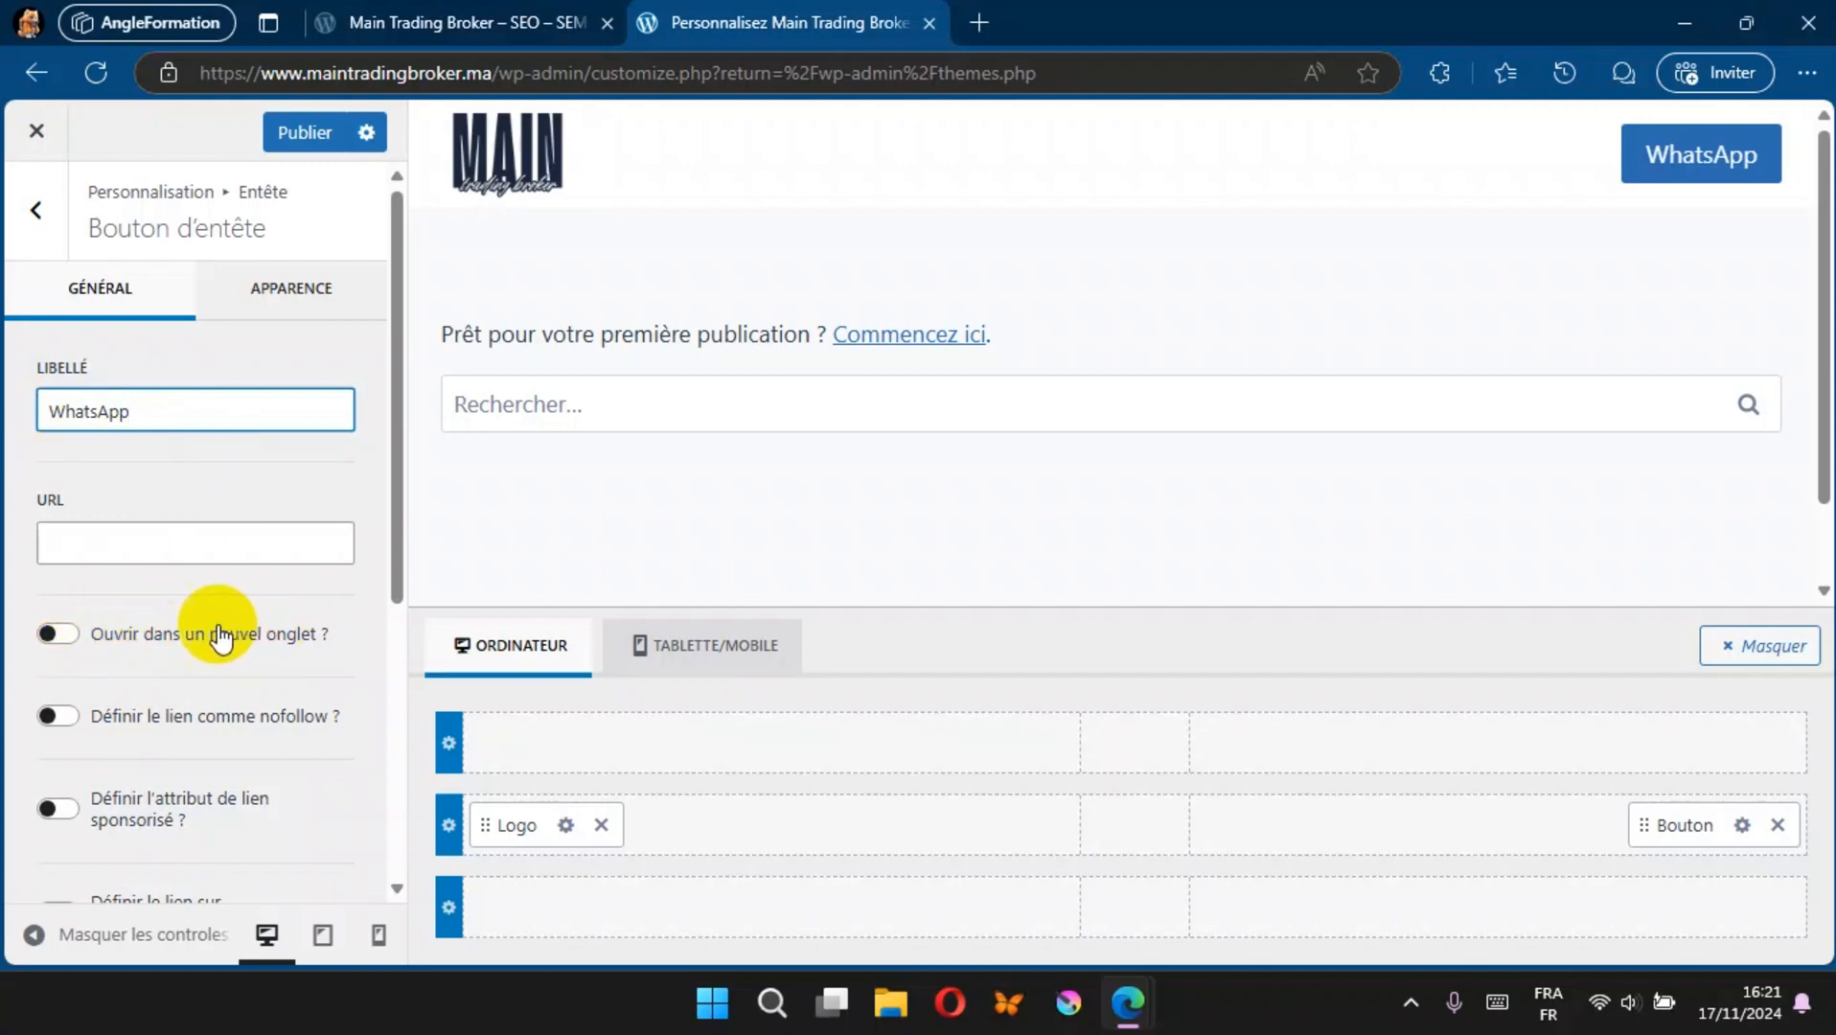
left_click(60, 636)
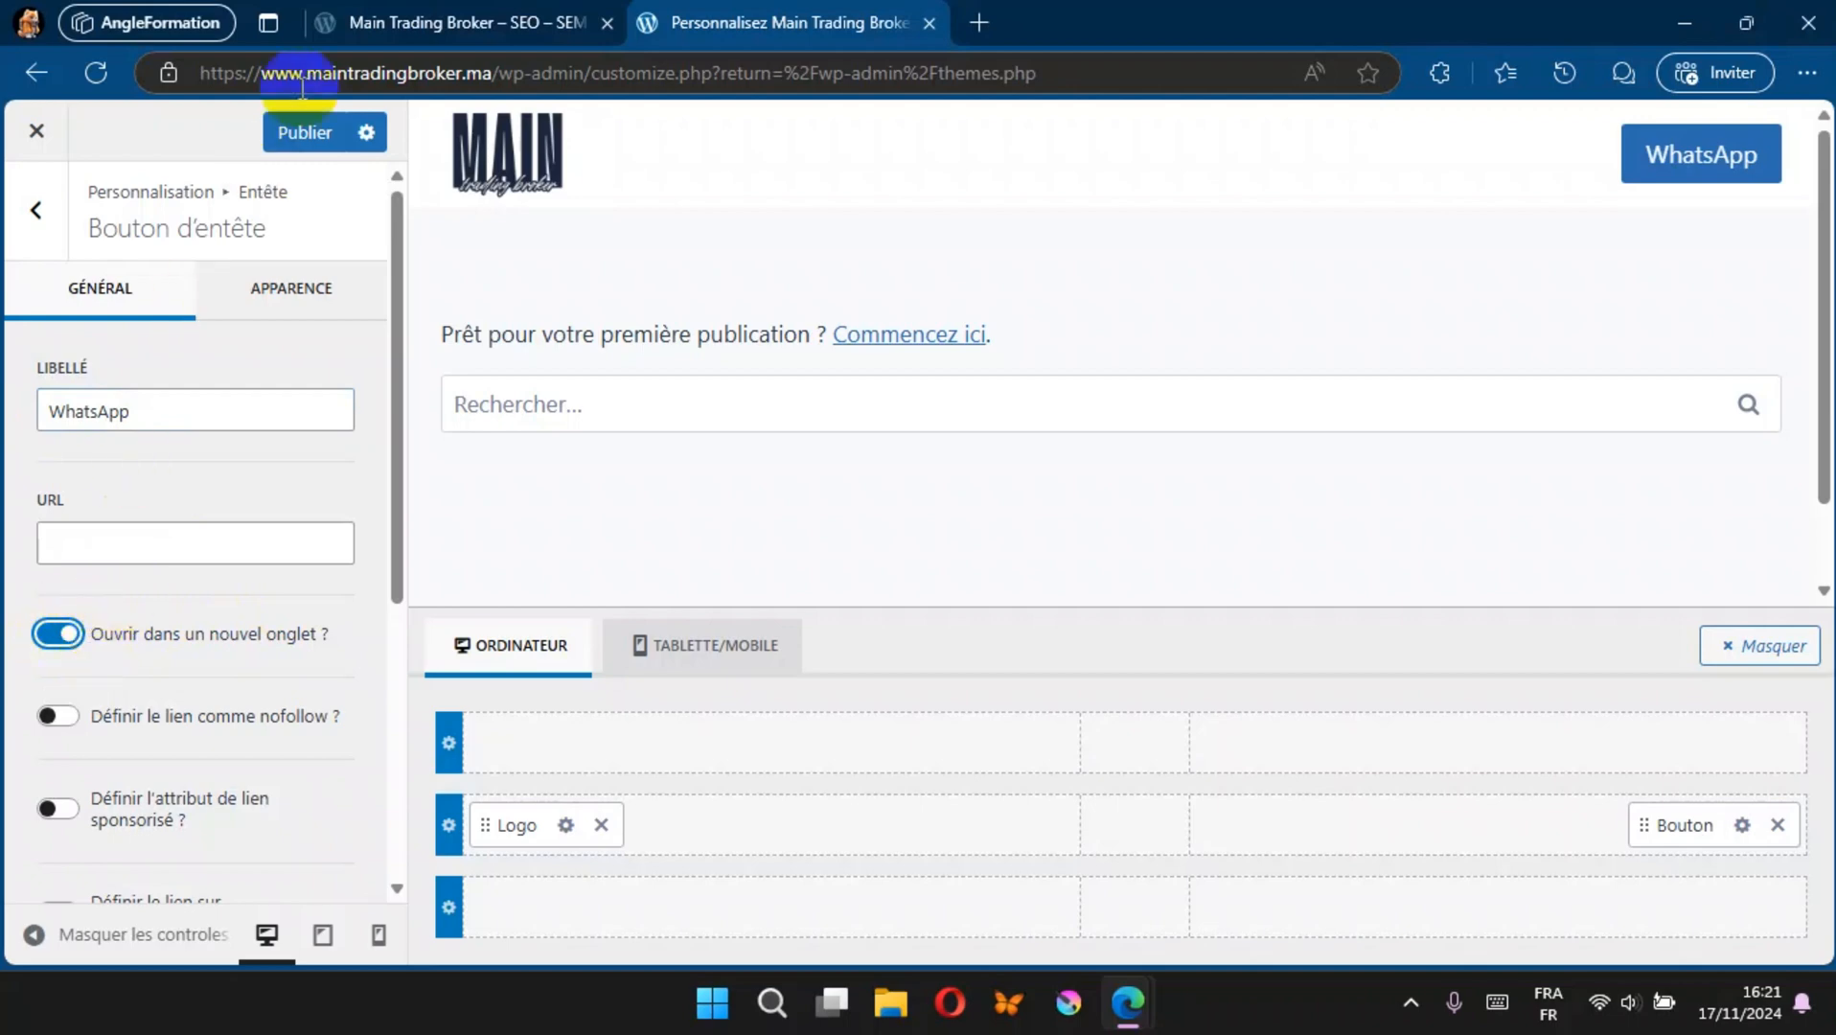
Step: Publish the header and test the WhatsApp button on the reloaded public site, closing the tab it opens
left_click(305, 135)
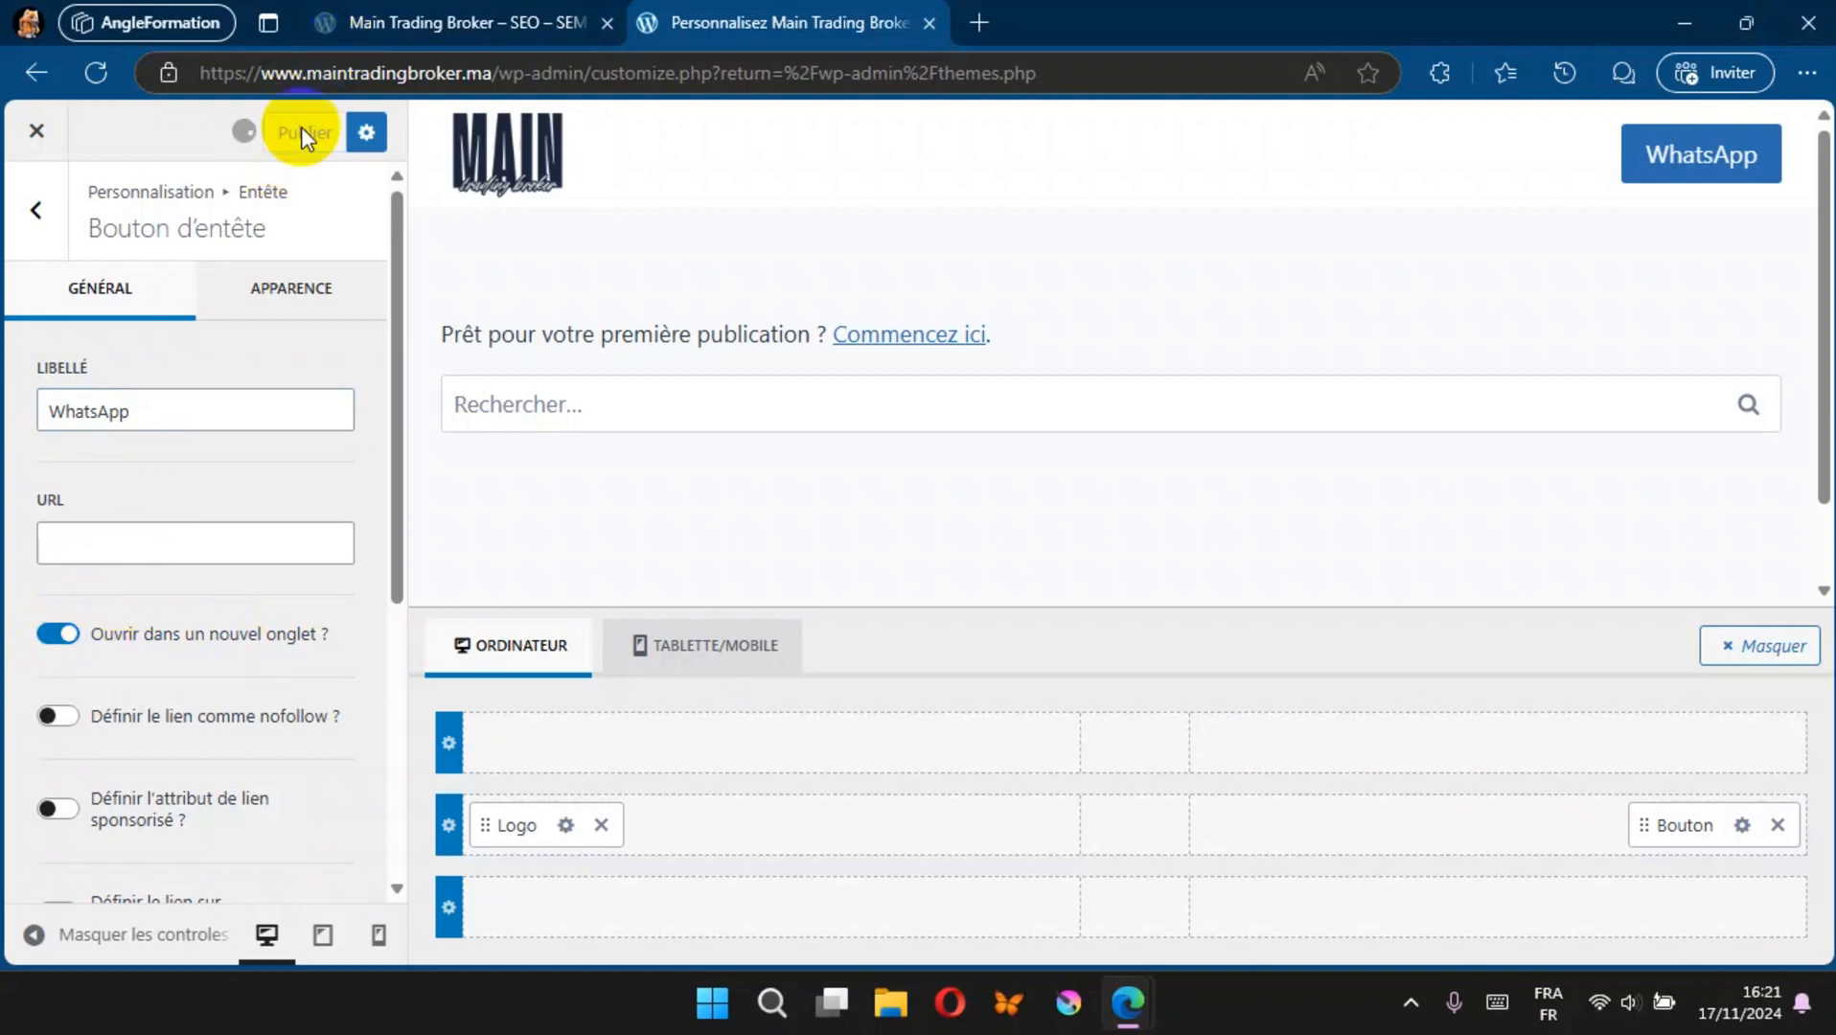
left_click(375, 33)
left_click(95, 72)
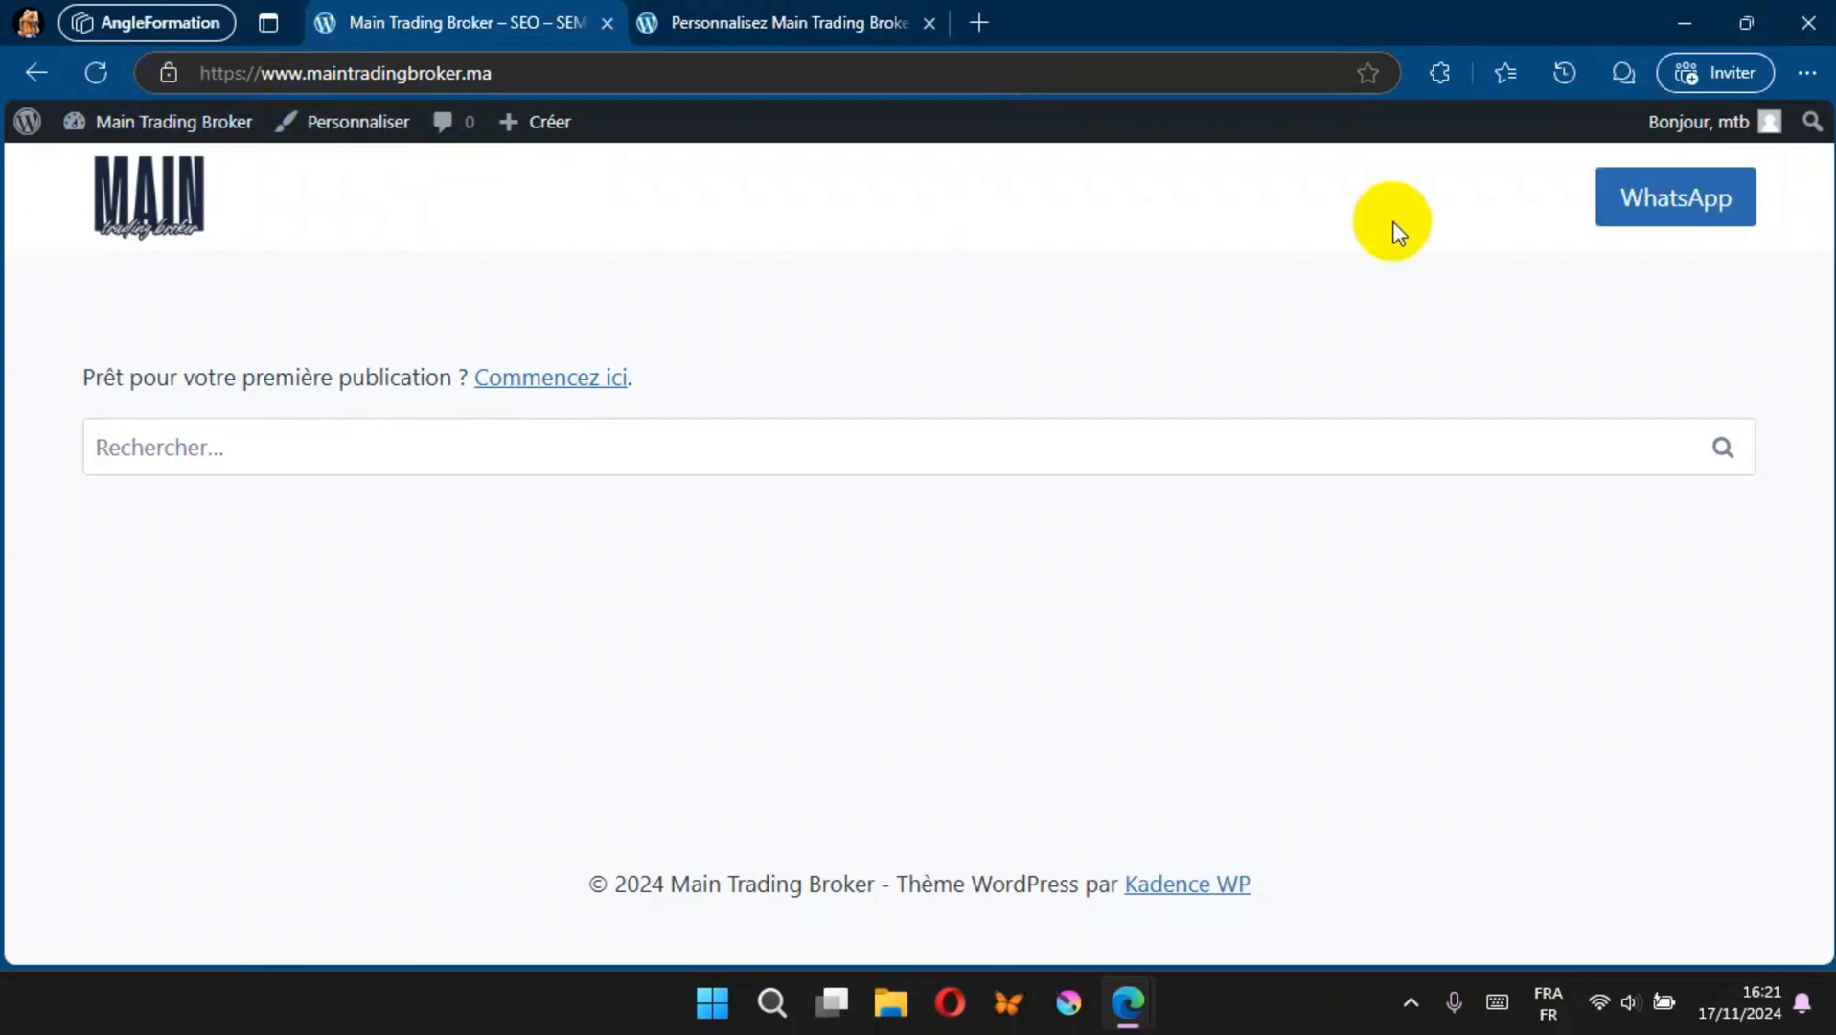
left_click(1663, 201)
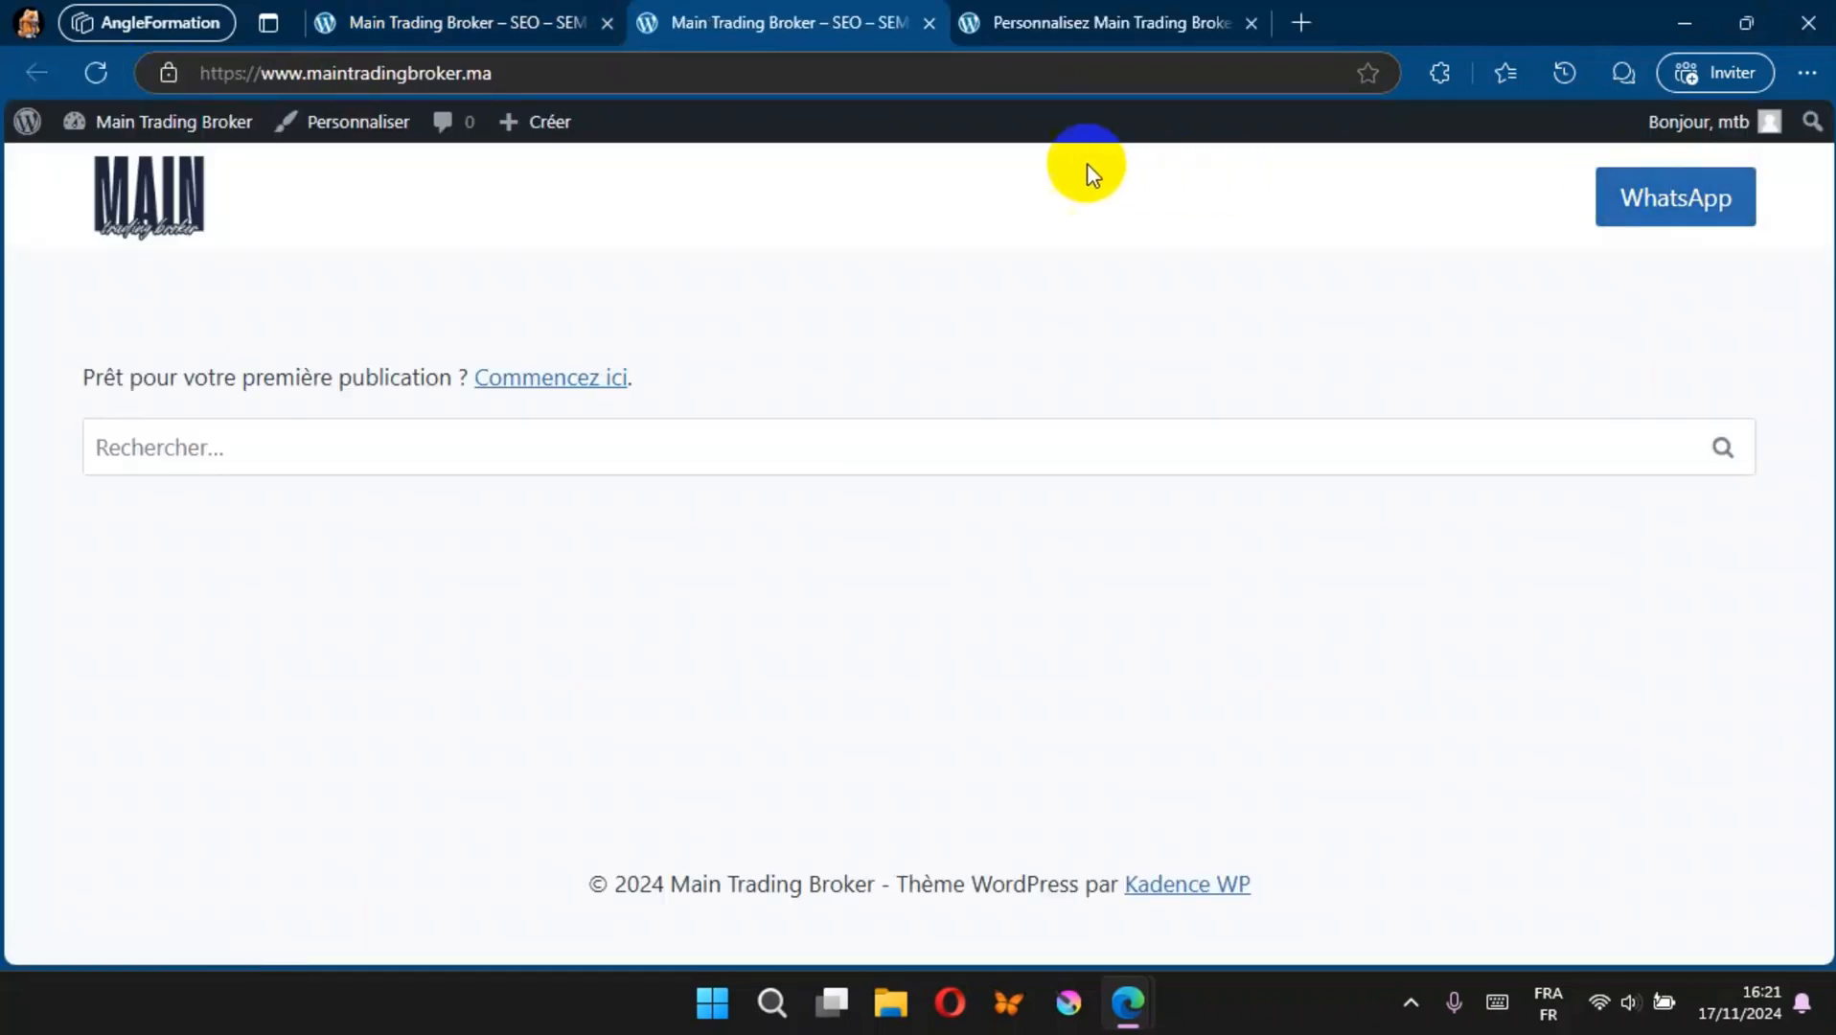
left_click(931, 24)
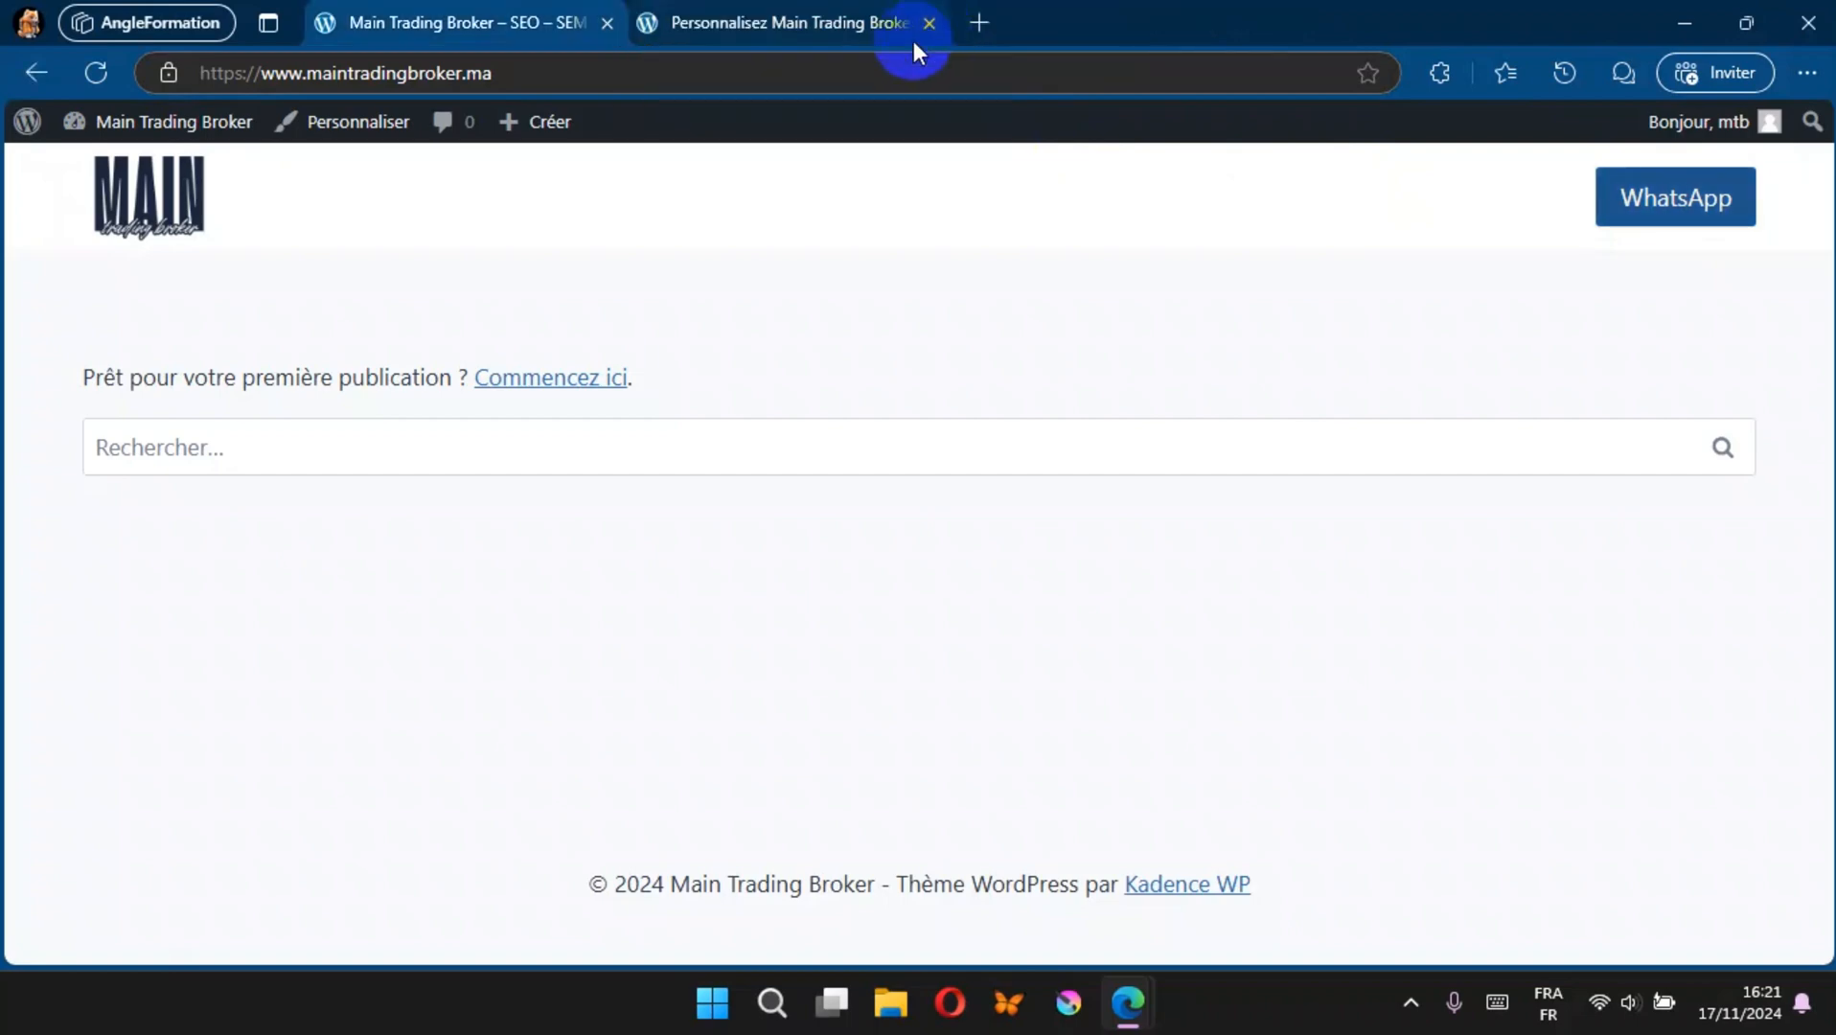
Step: Set the WhatsApp header button's normal background colour to green 08AB06, publish the change and close the customizer
left_click(737, 23)
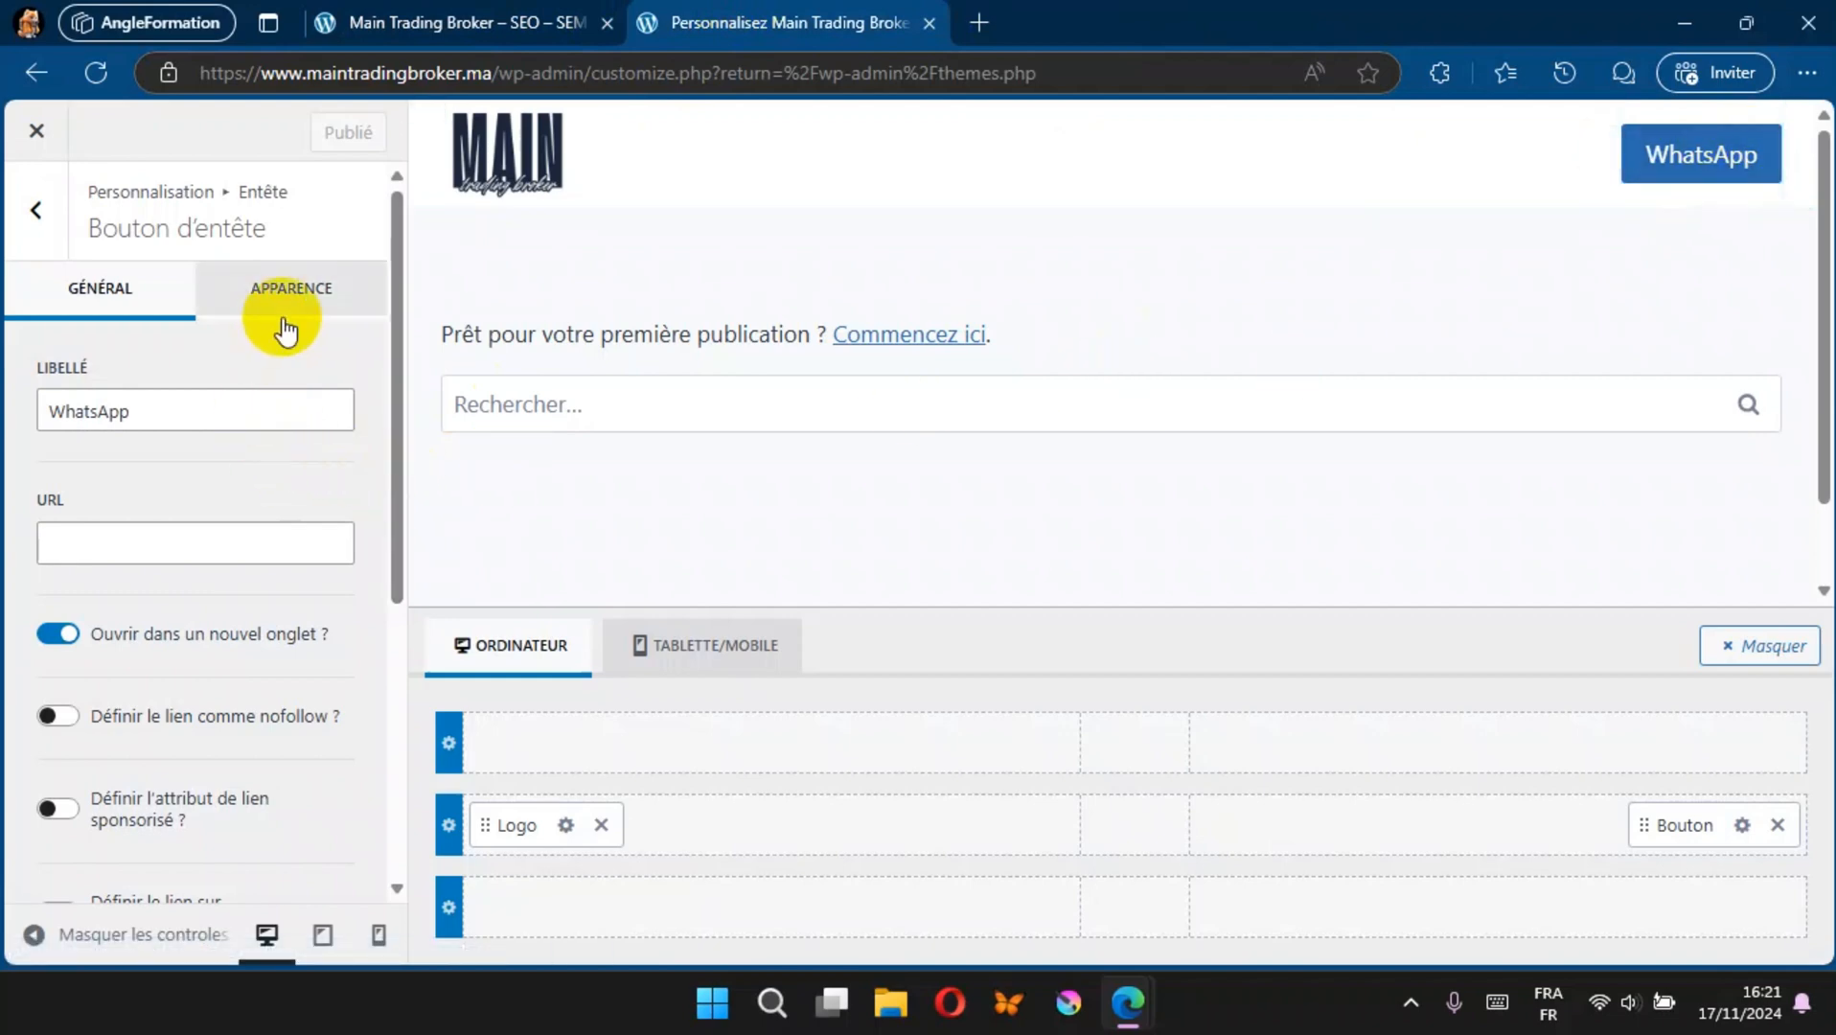
left_click(310, 292)
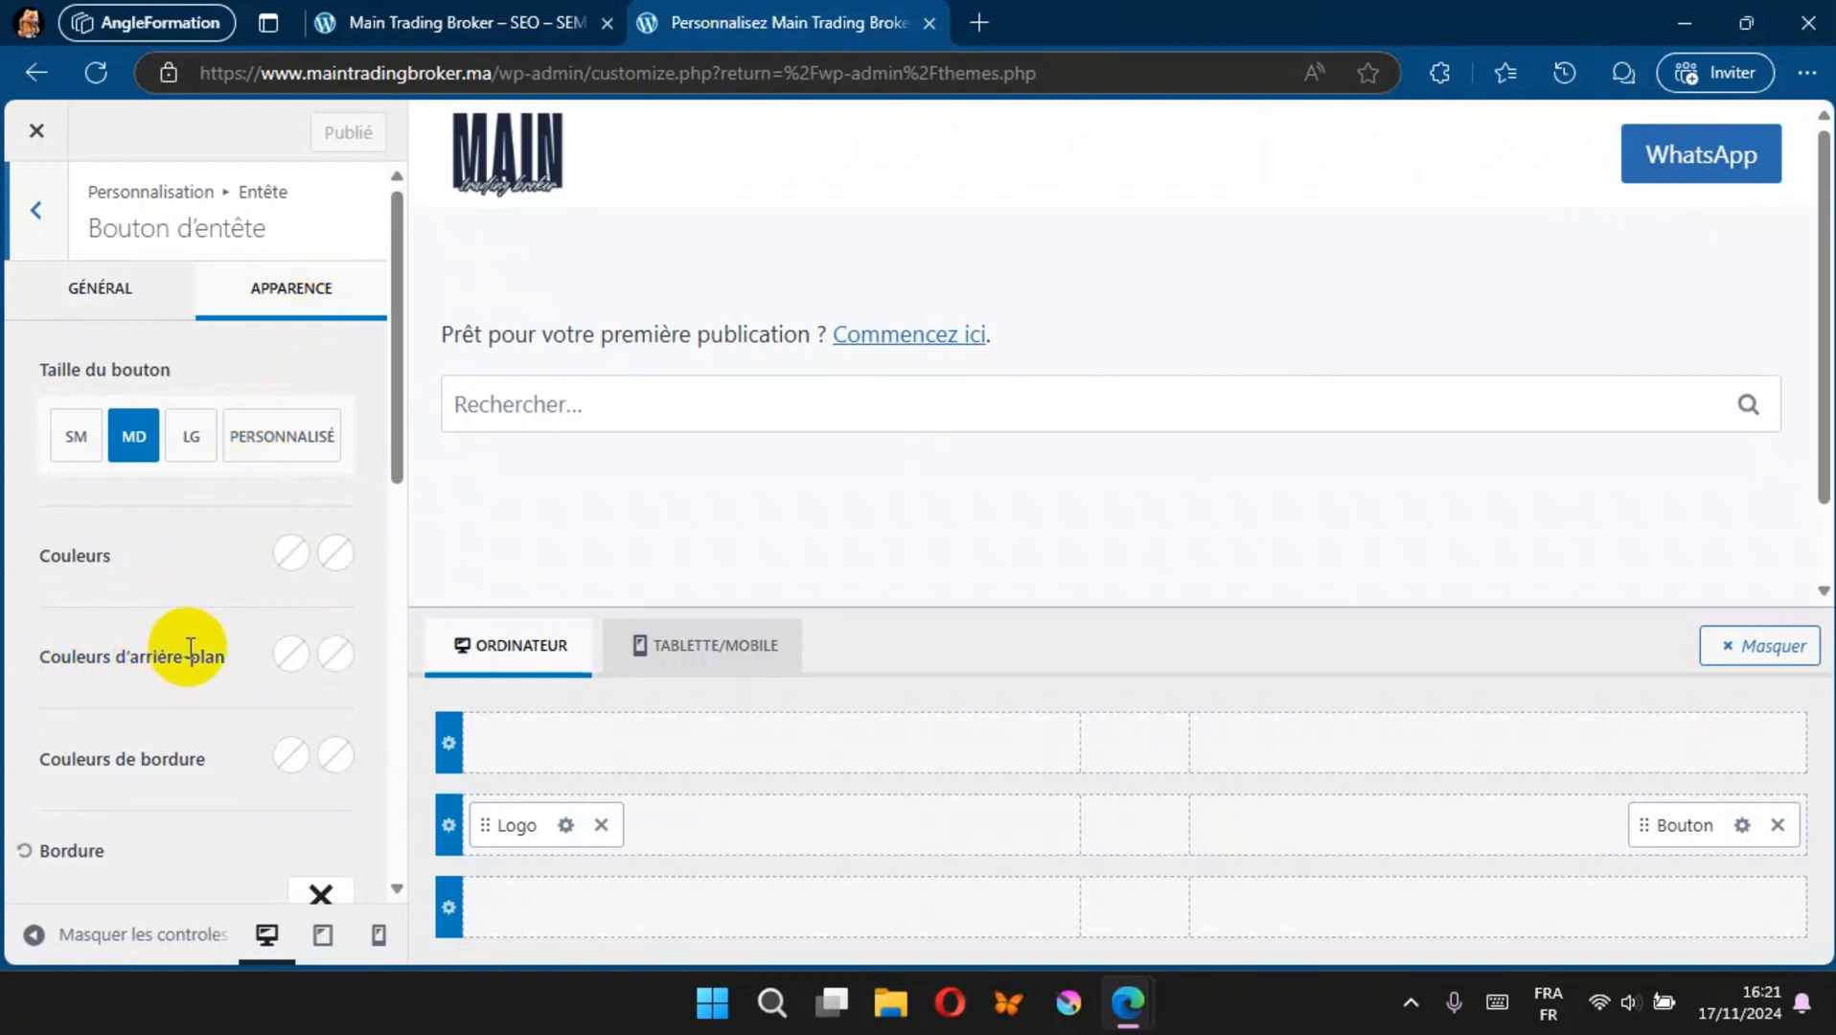
left_click(291, 656)
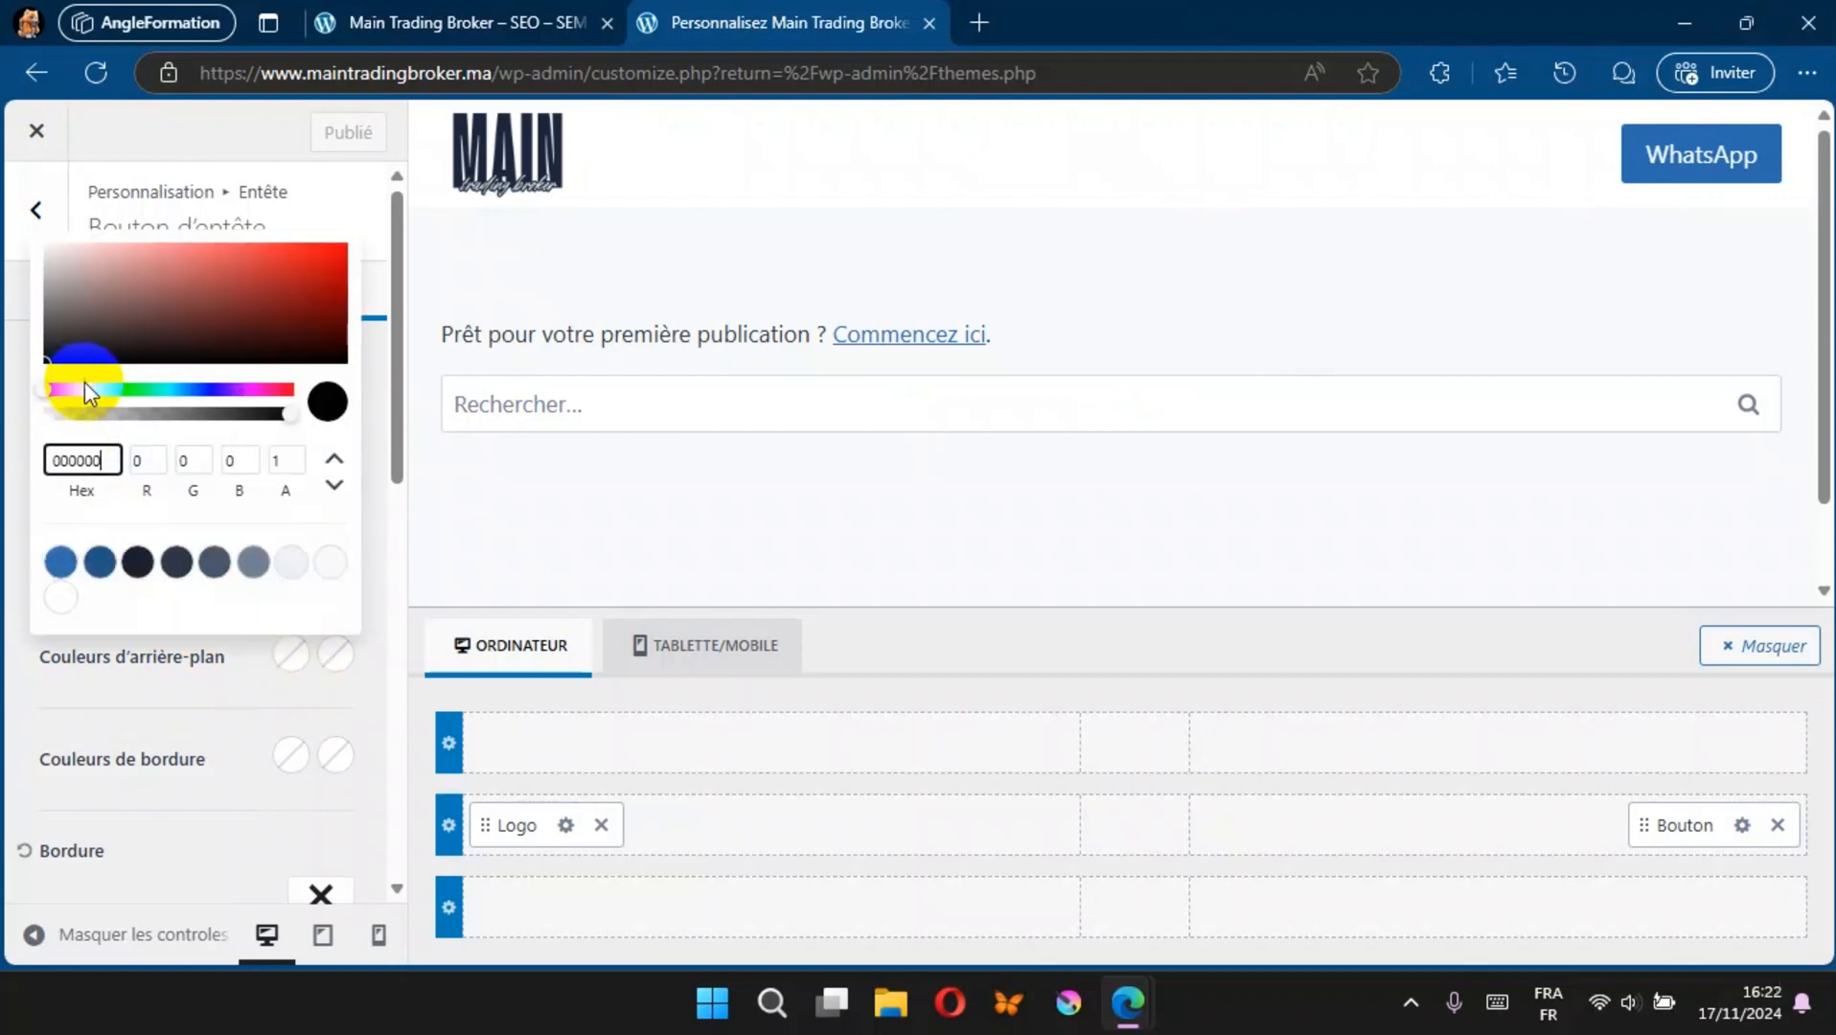
left_click_drag(118, 387, 126, 389)
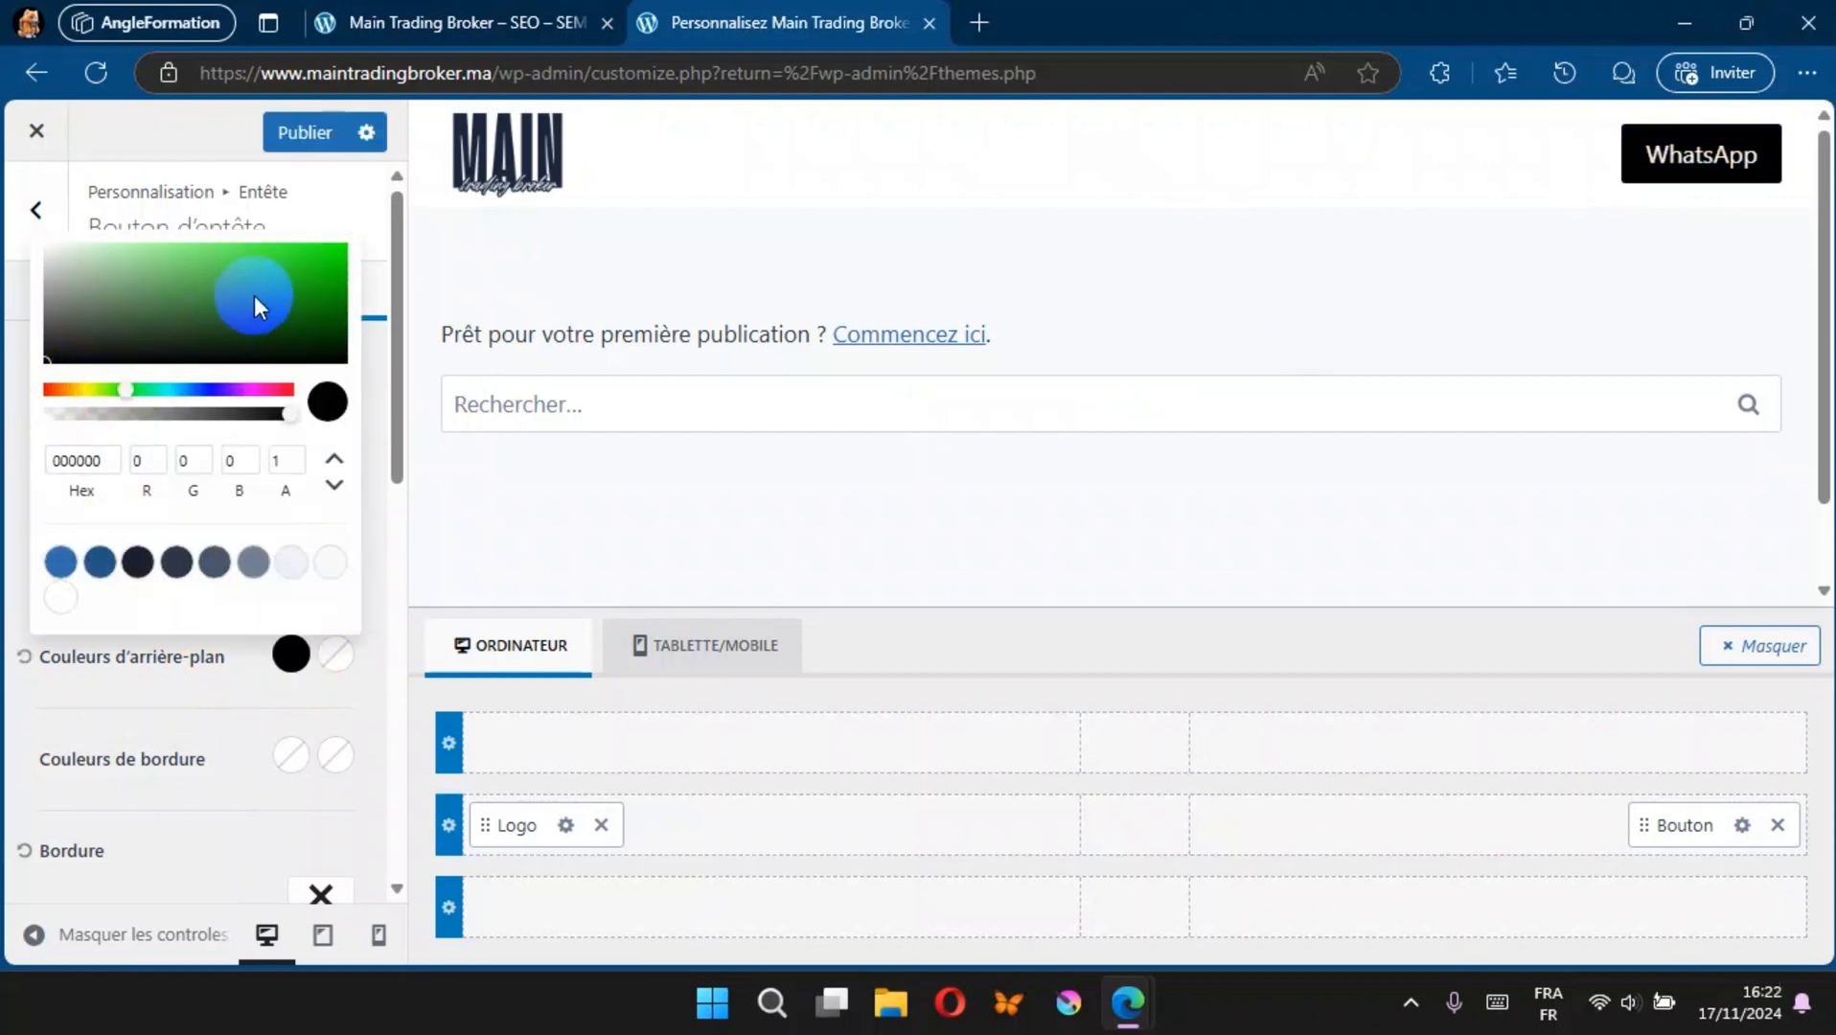
left_click_drag(254, 295, 337, 283)
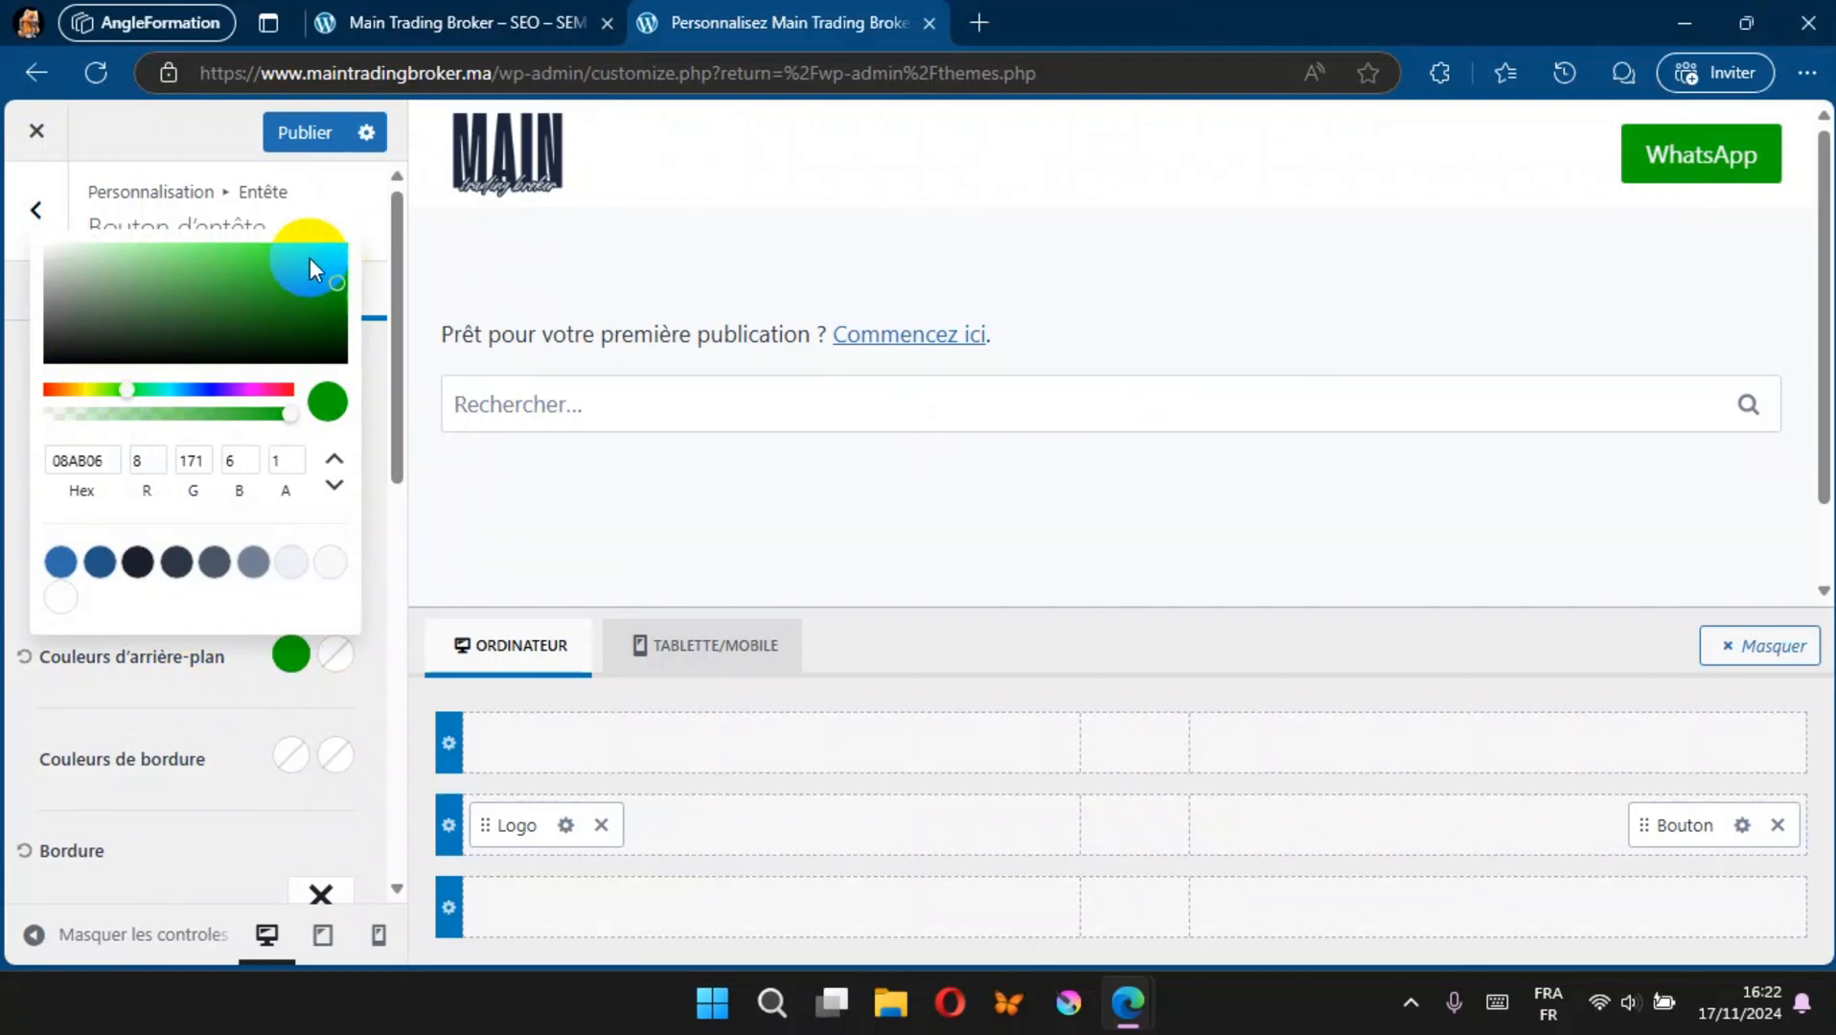
left_click(287, 129)
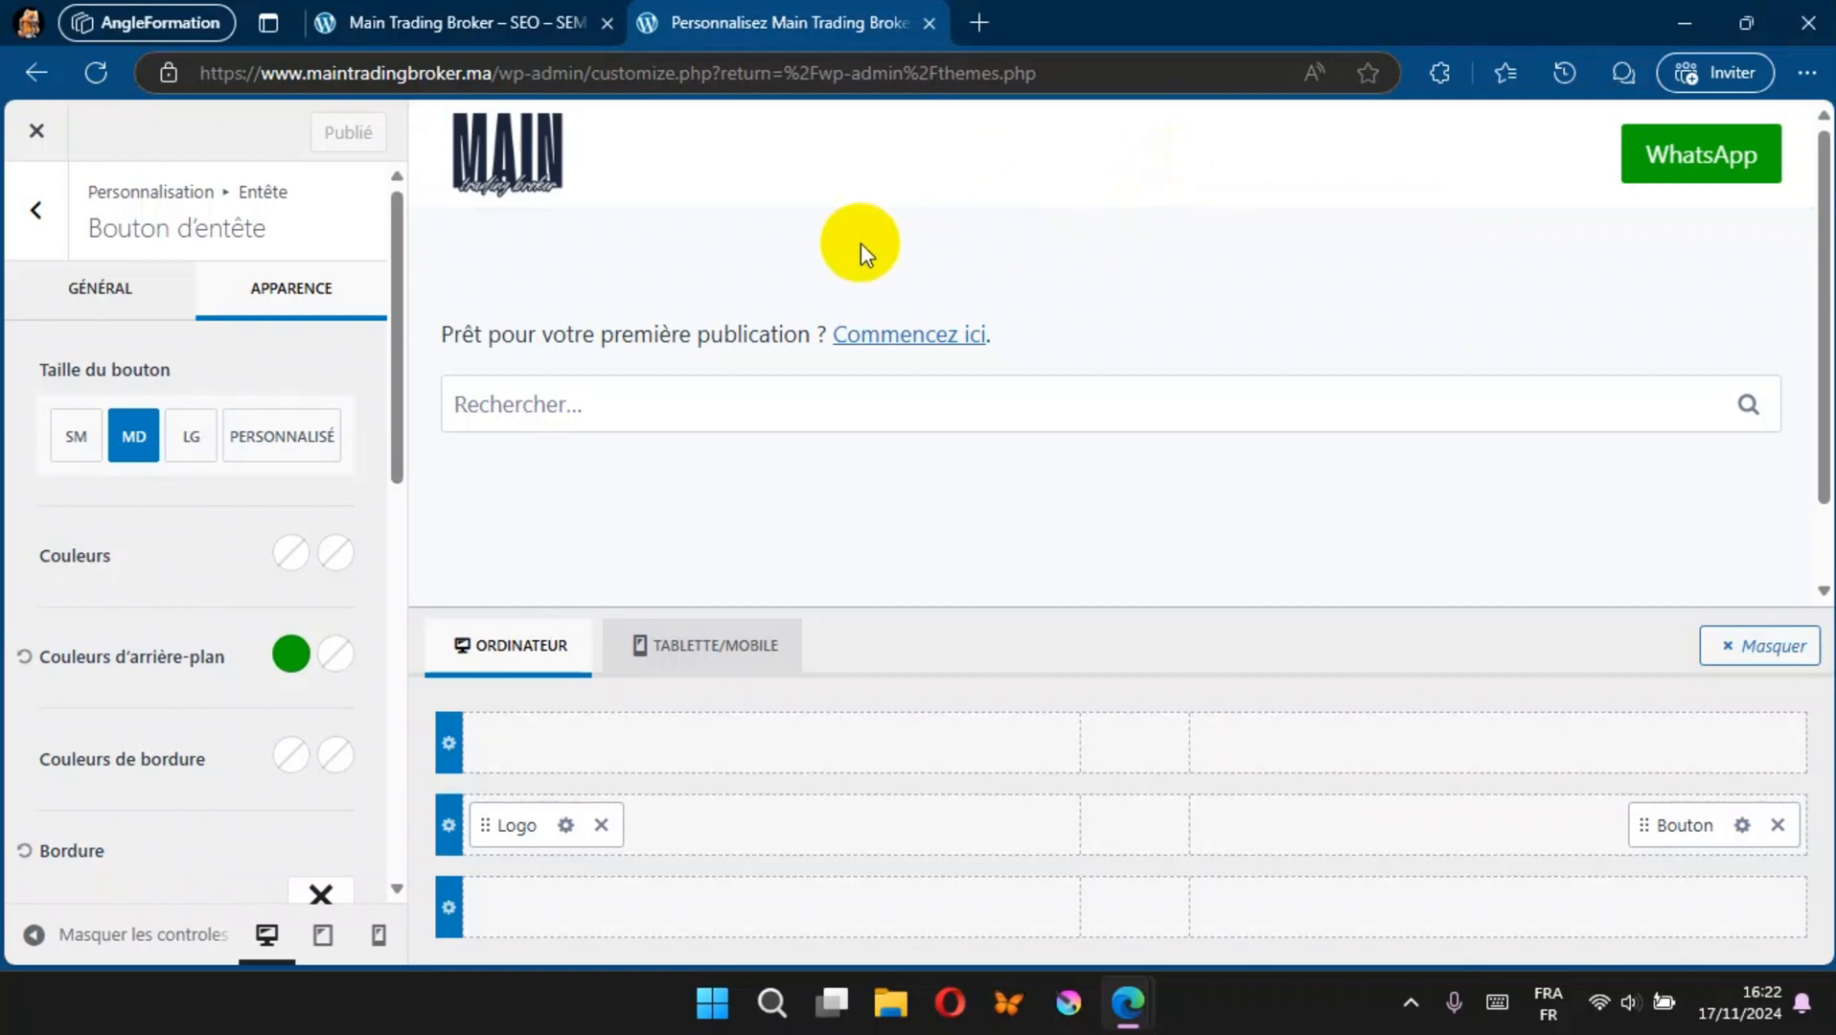
left_click(29, 135)
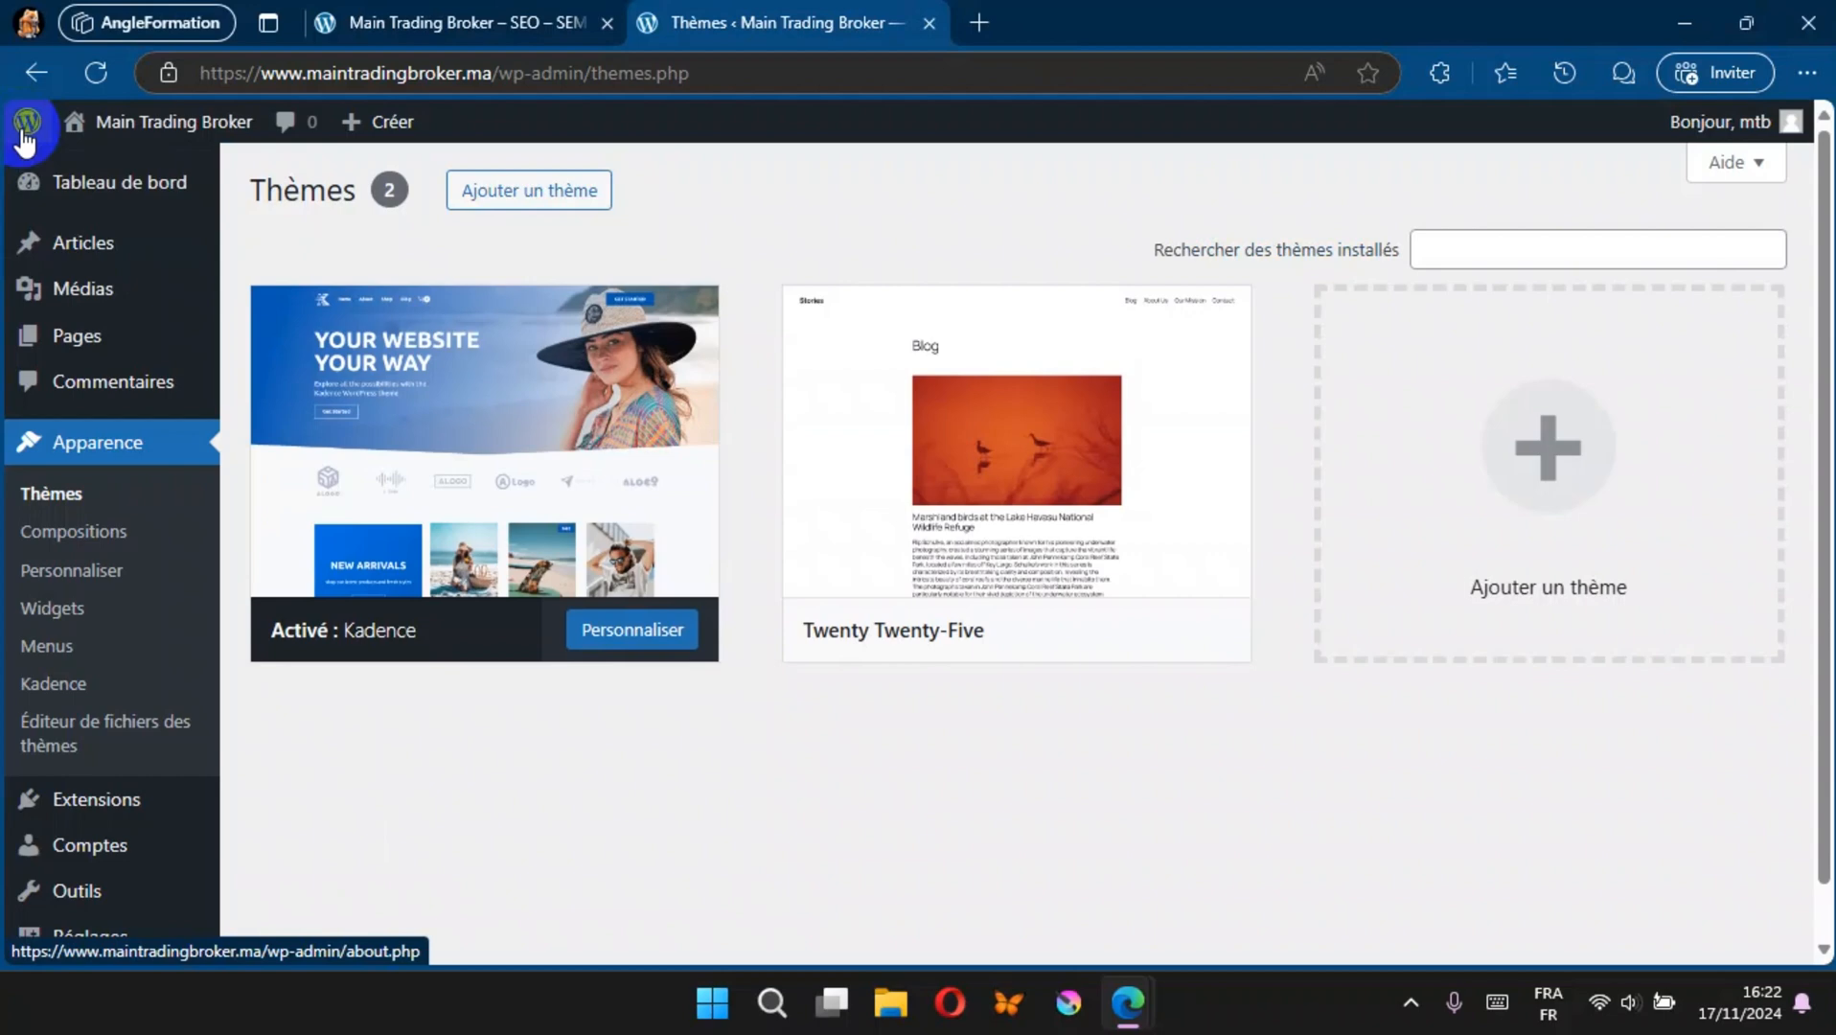
Step: Create a new page titled Accueil, dismissing the block editor welcome guide, publish it and return to the pages list
left_click(81, 340)
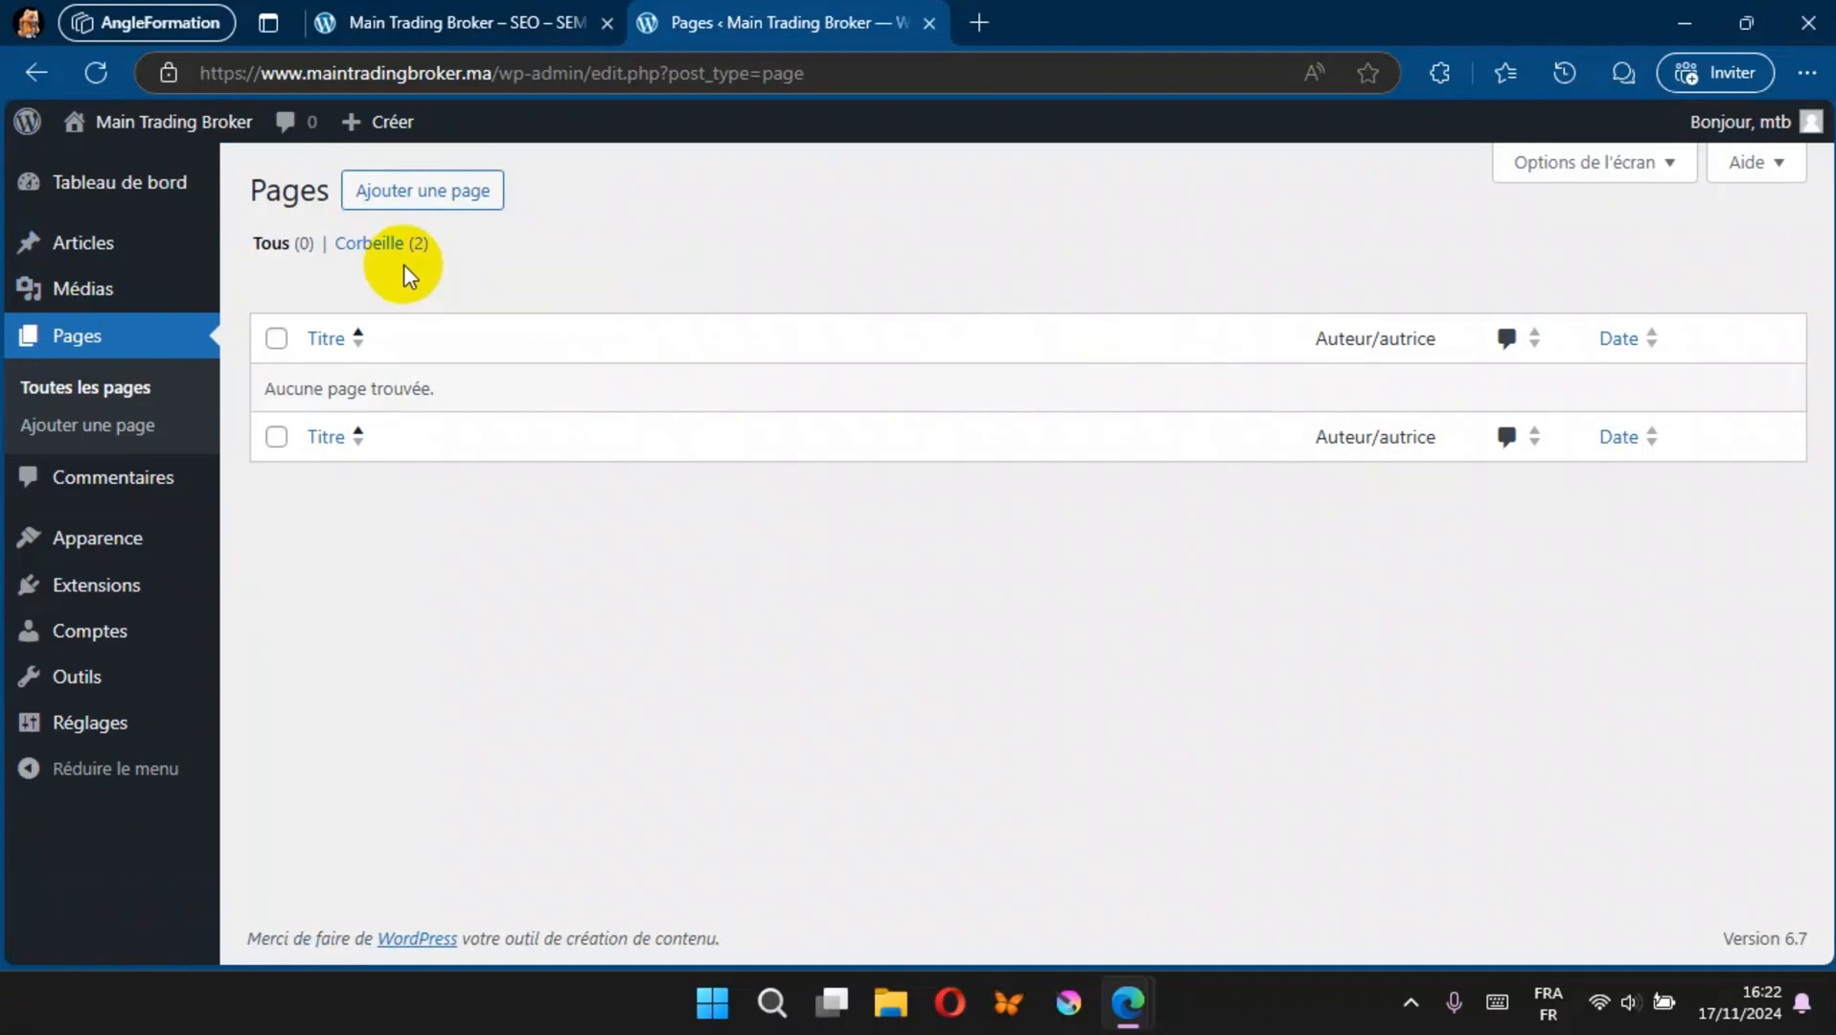
left_click(445, 197)
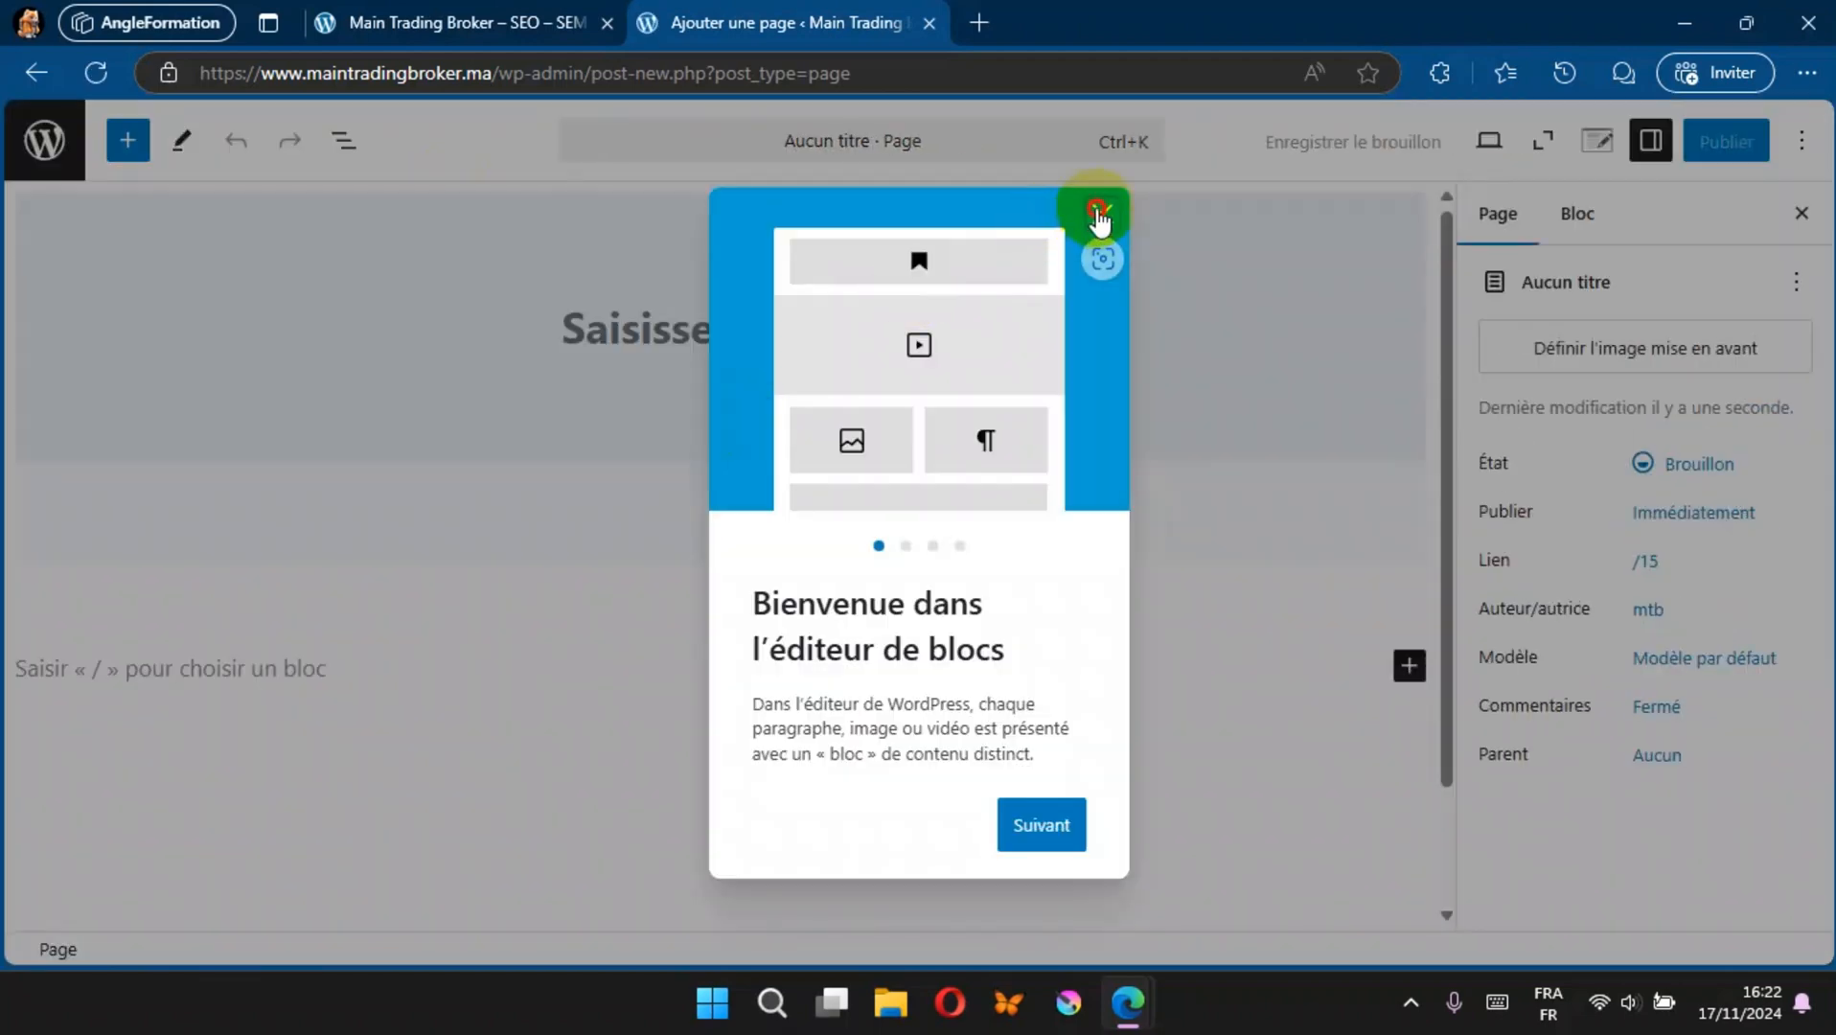
left_click(1102, 213)
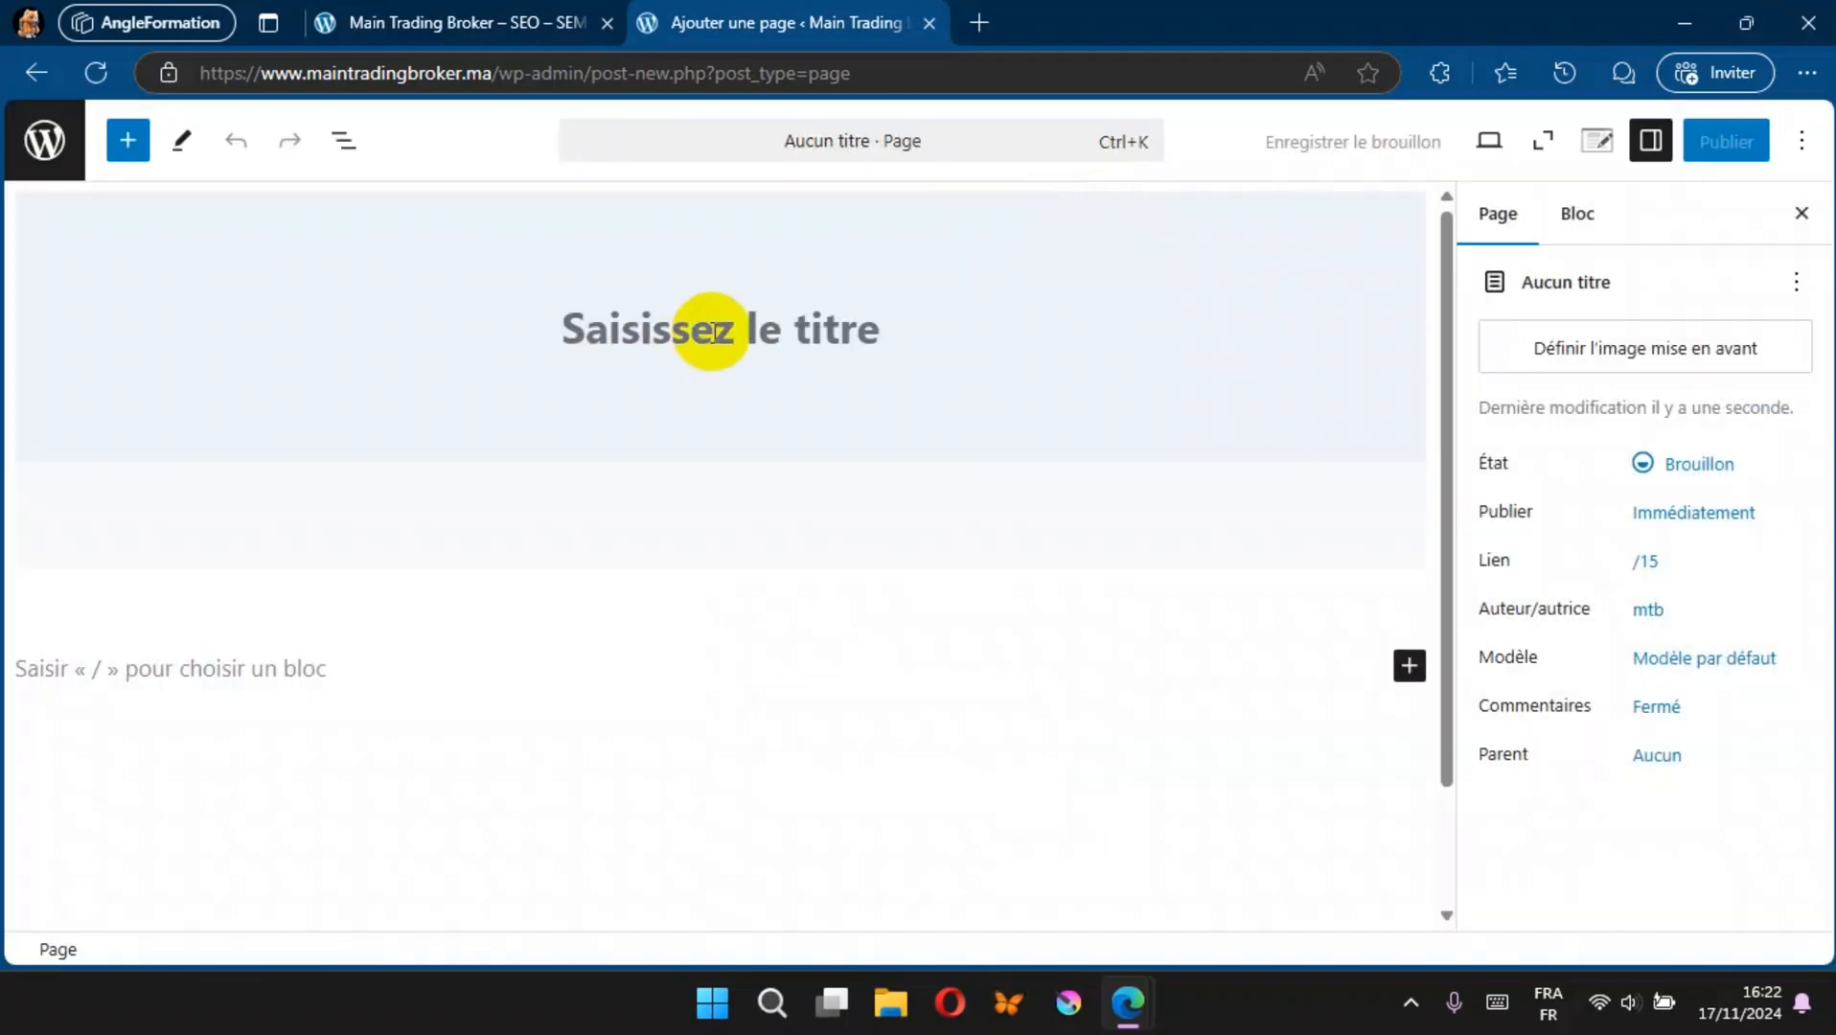
left_click(717, 331)
type("A")
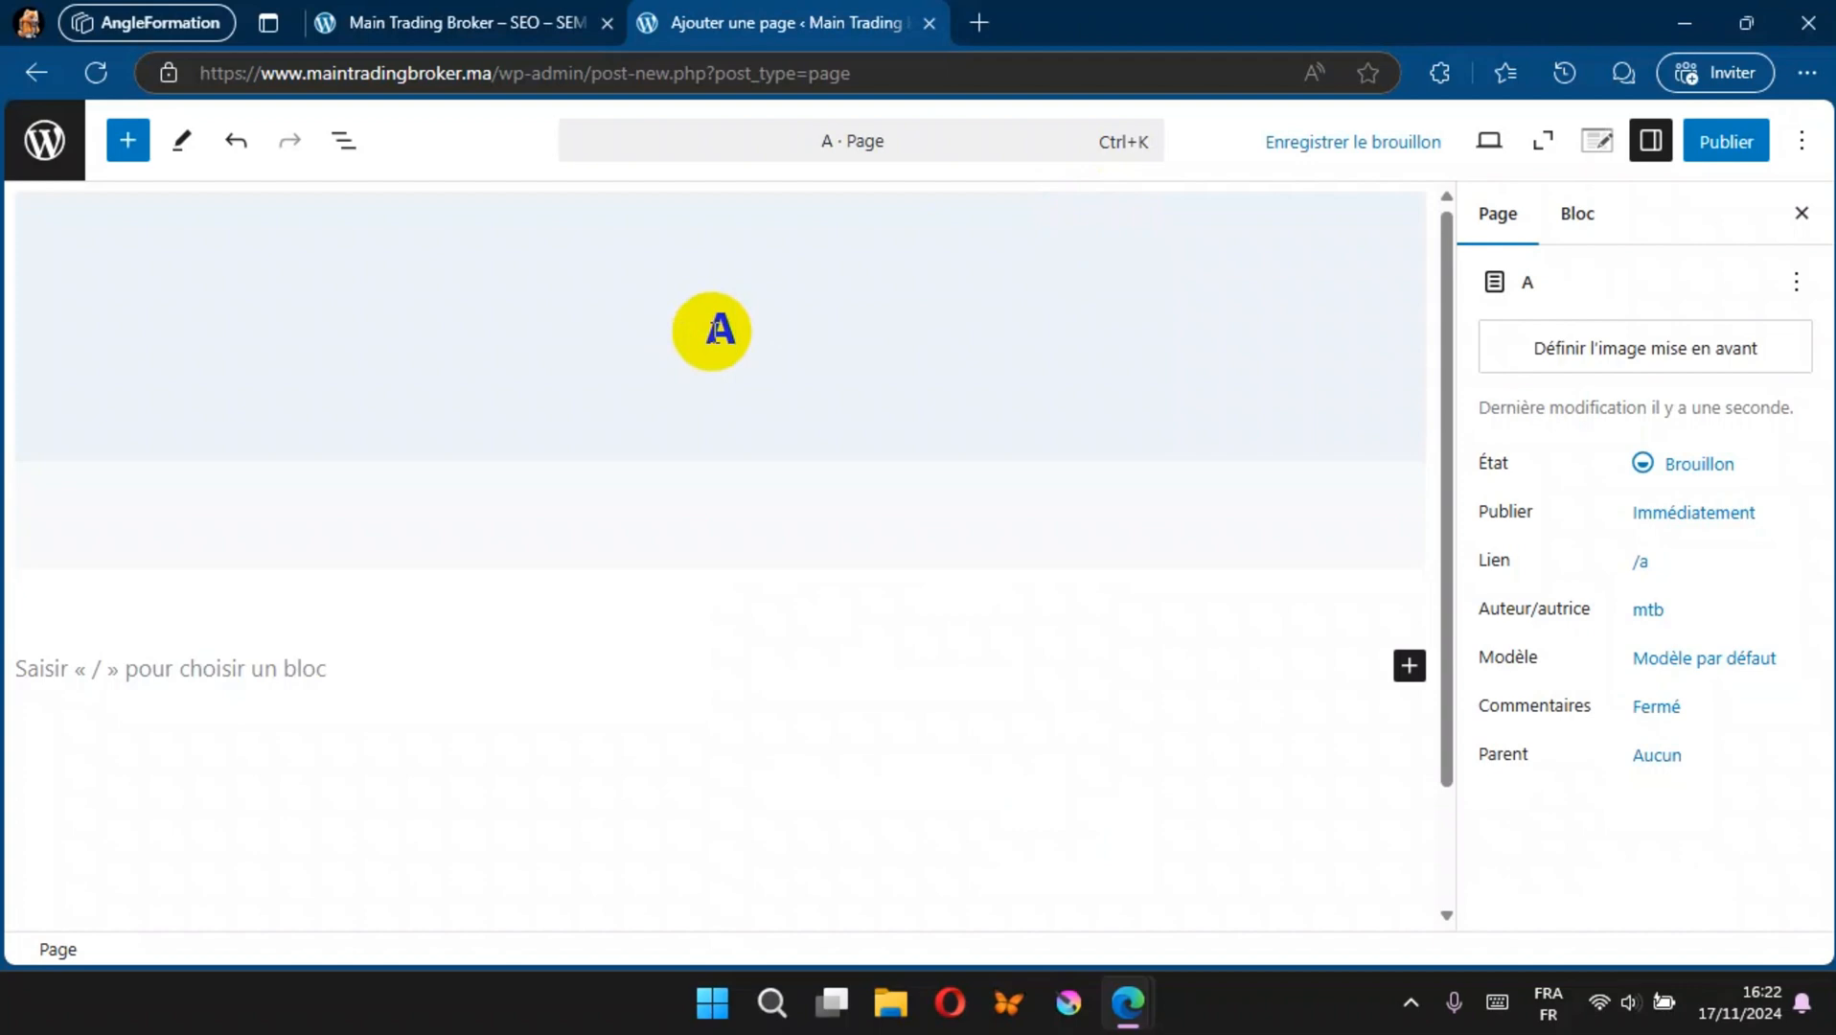
type("cc")
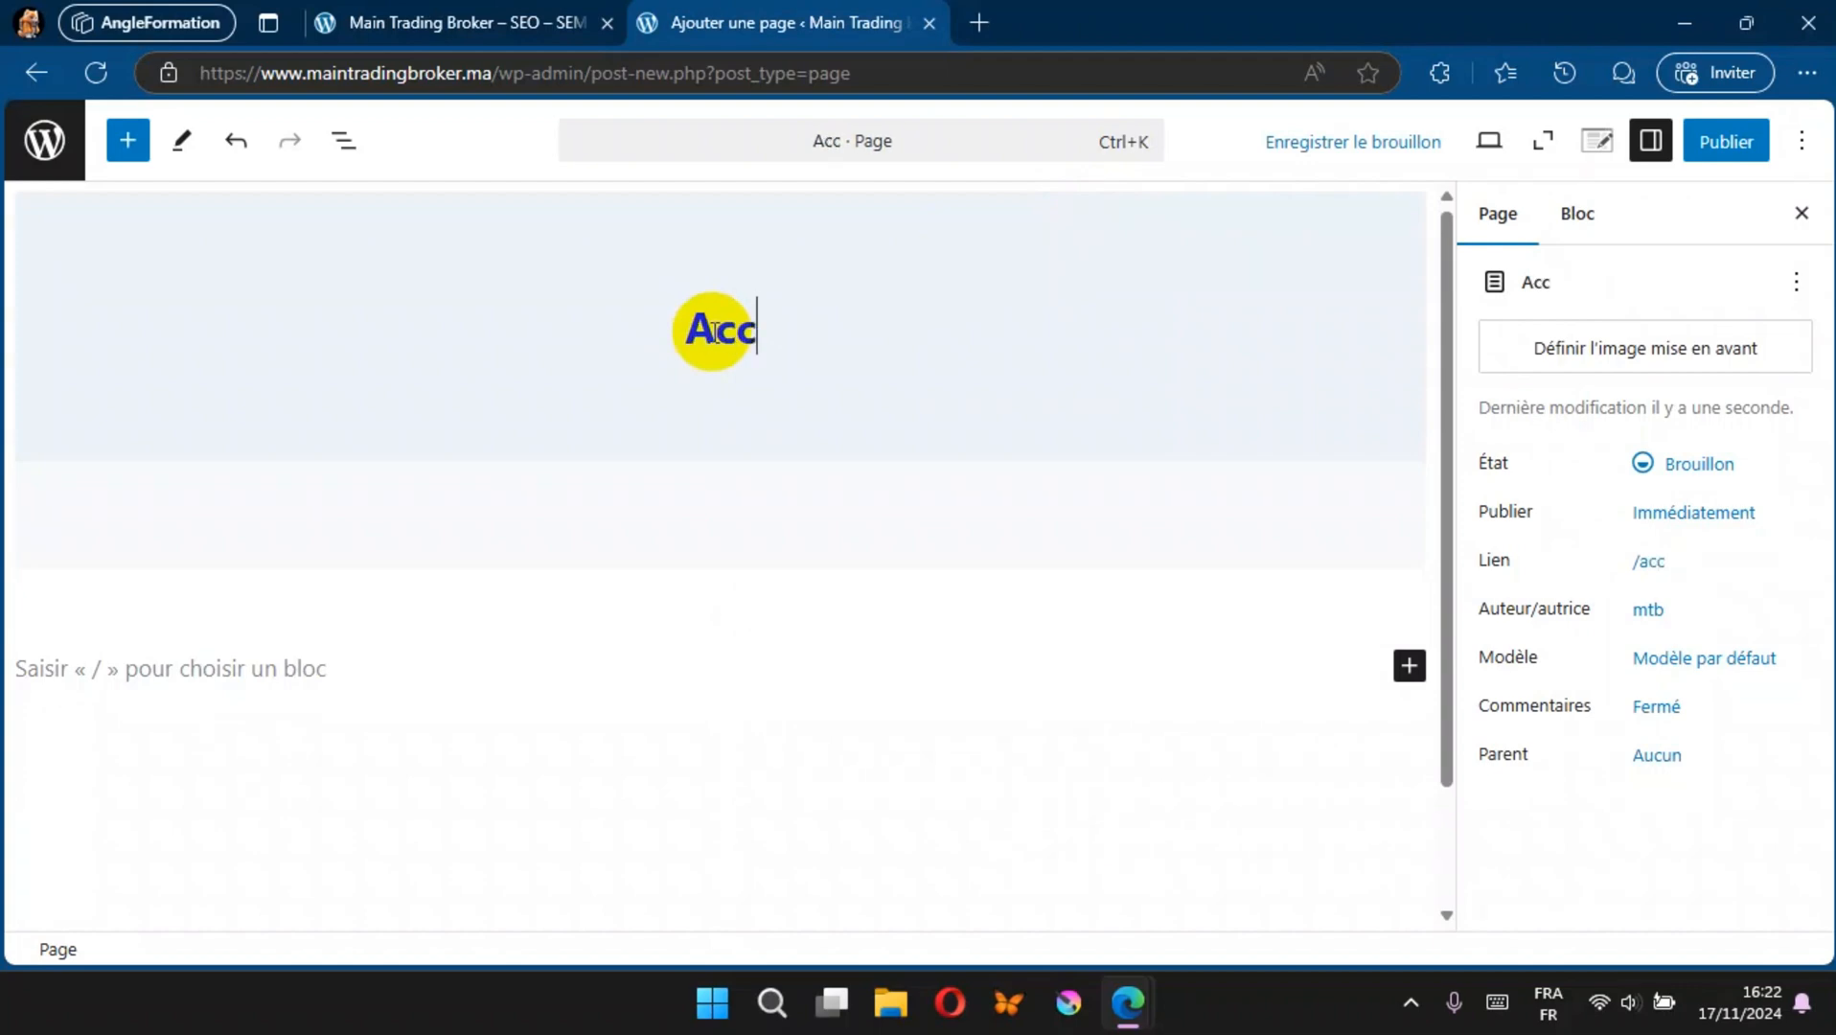
type("ueil")
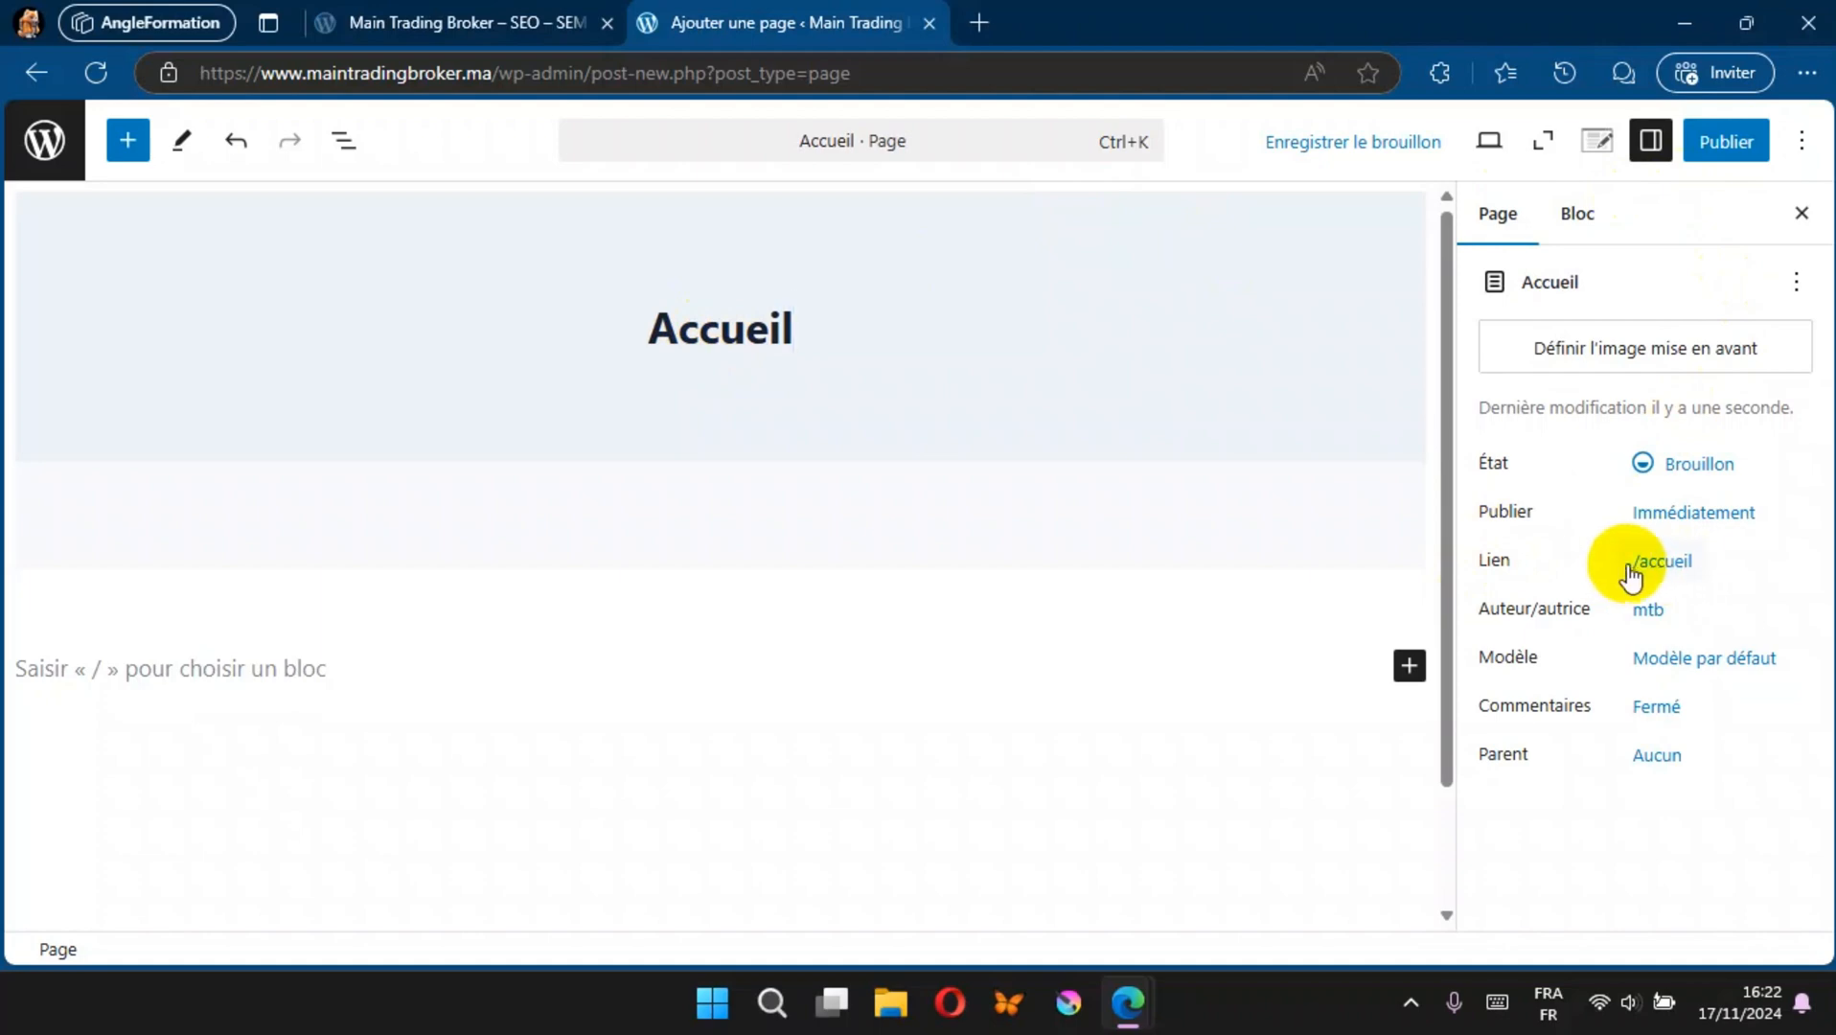
left_click(1729, 139)
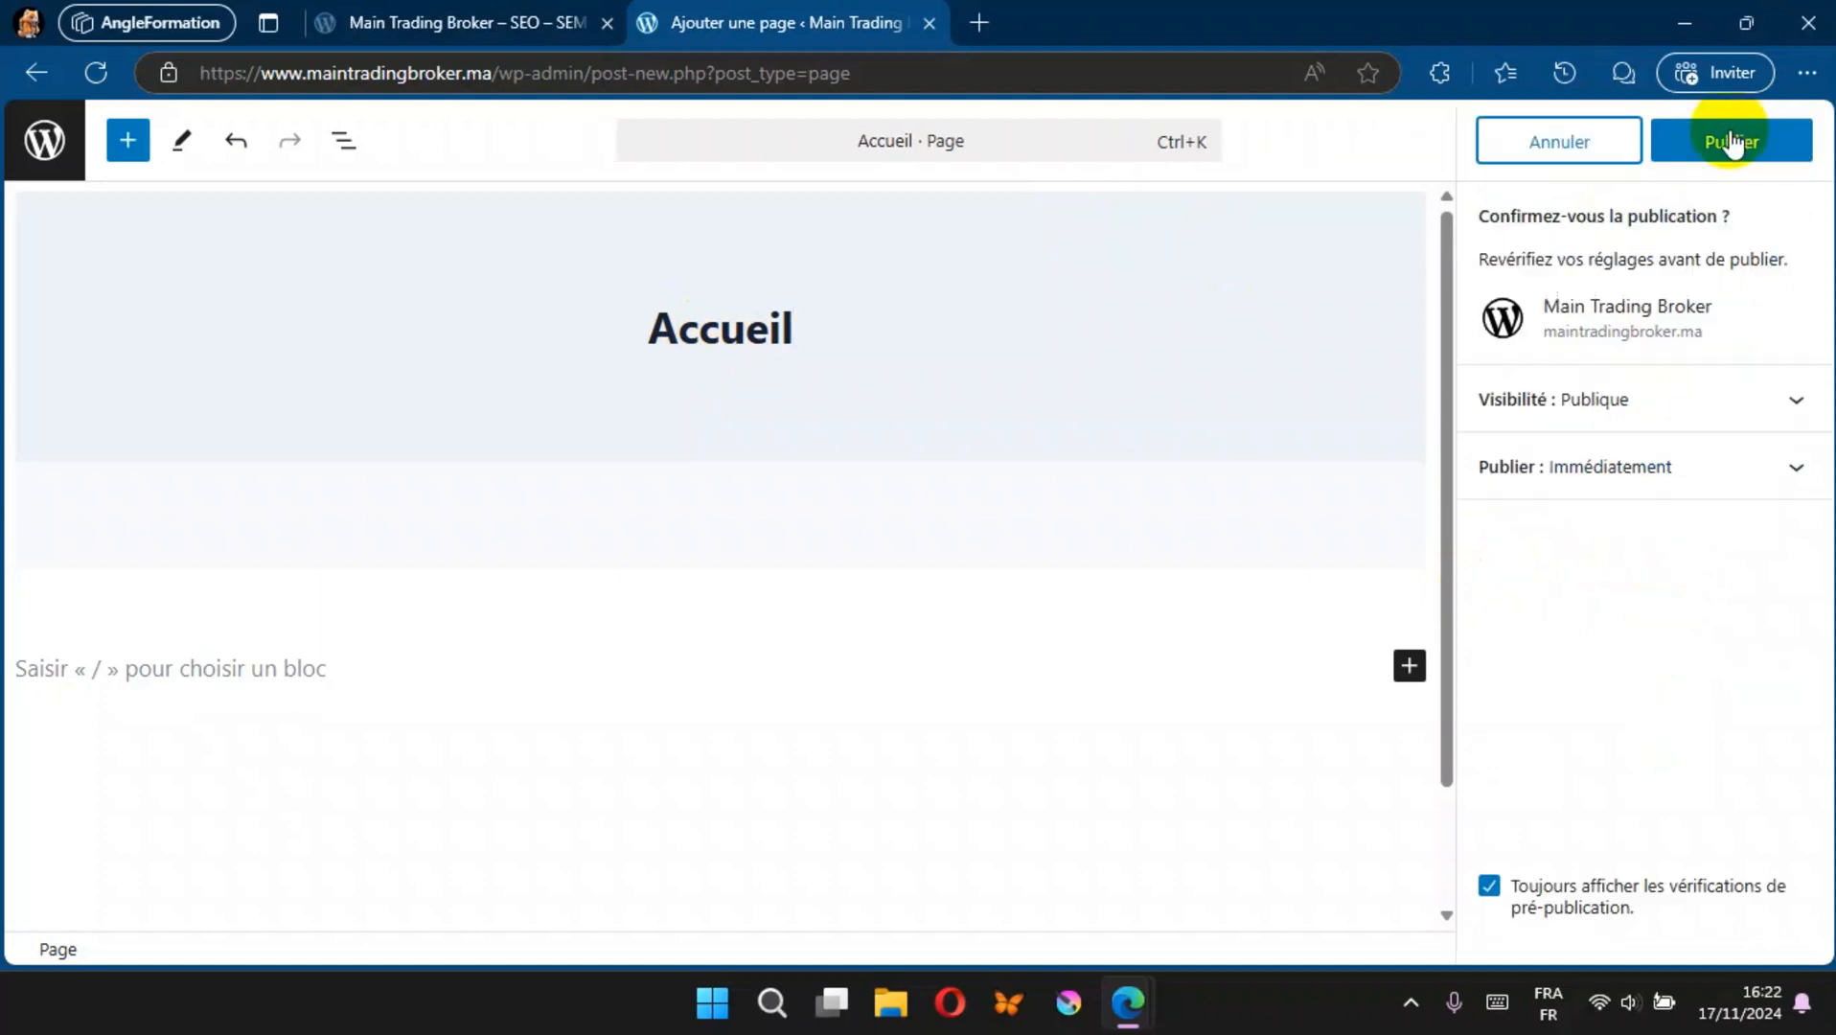
left_click(1731, 137)
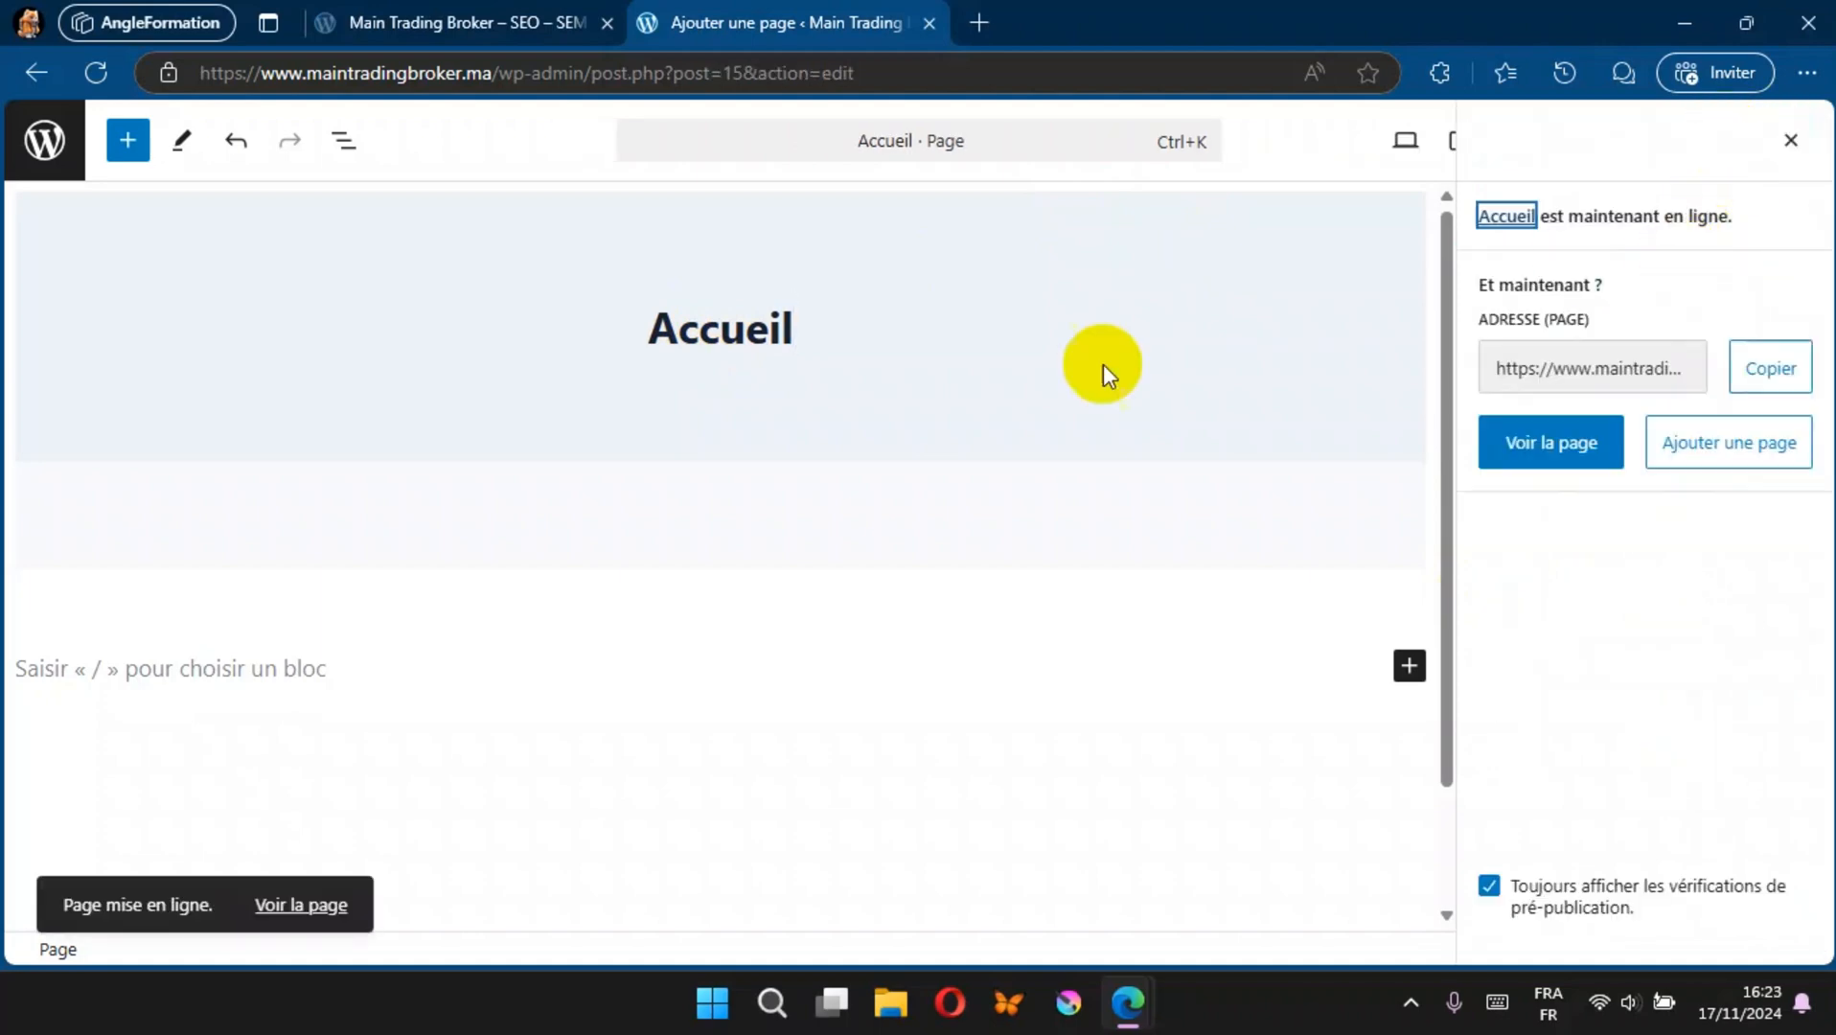
left_click(45, 142)
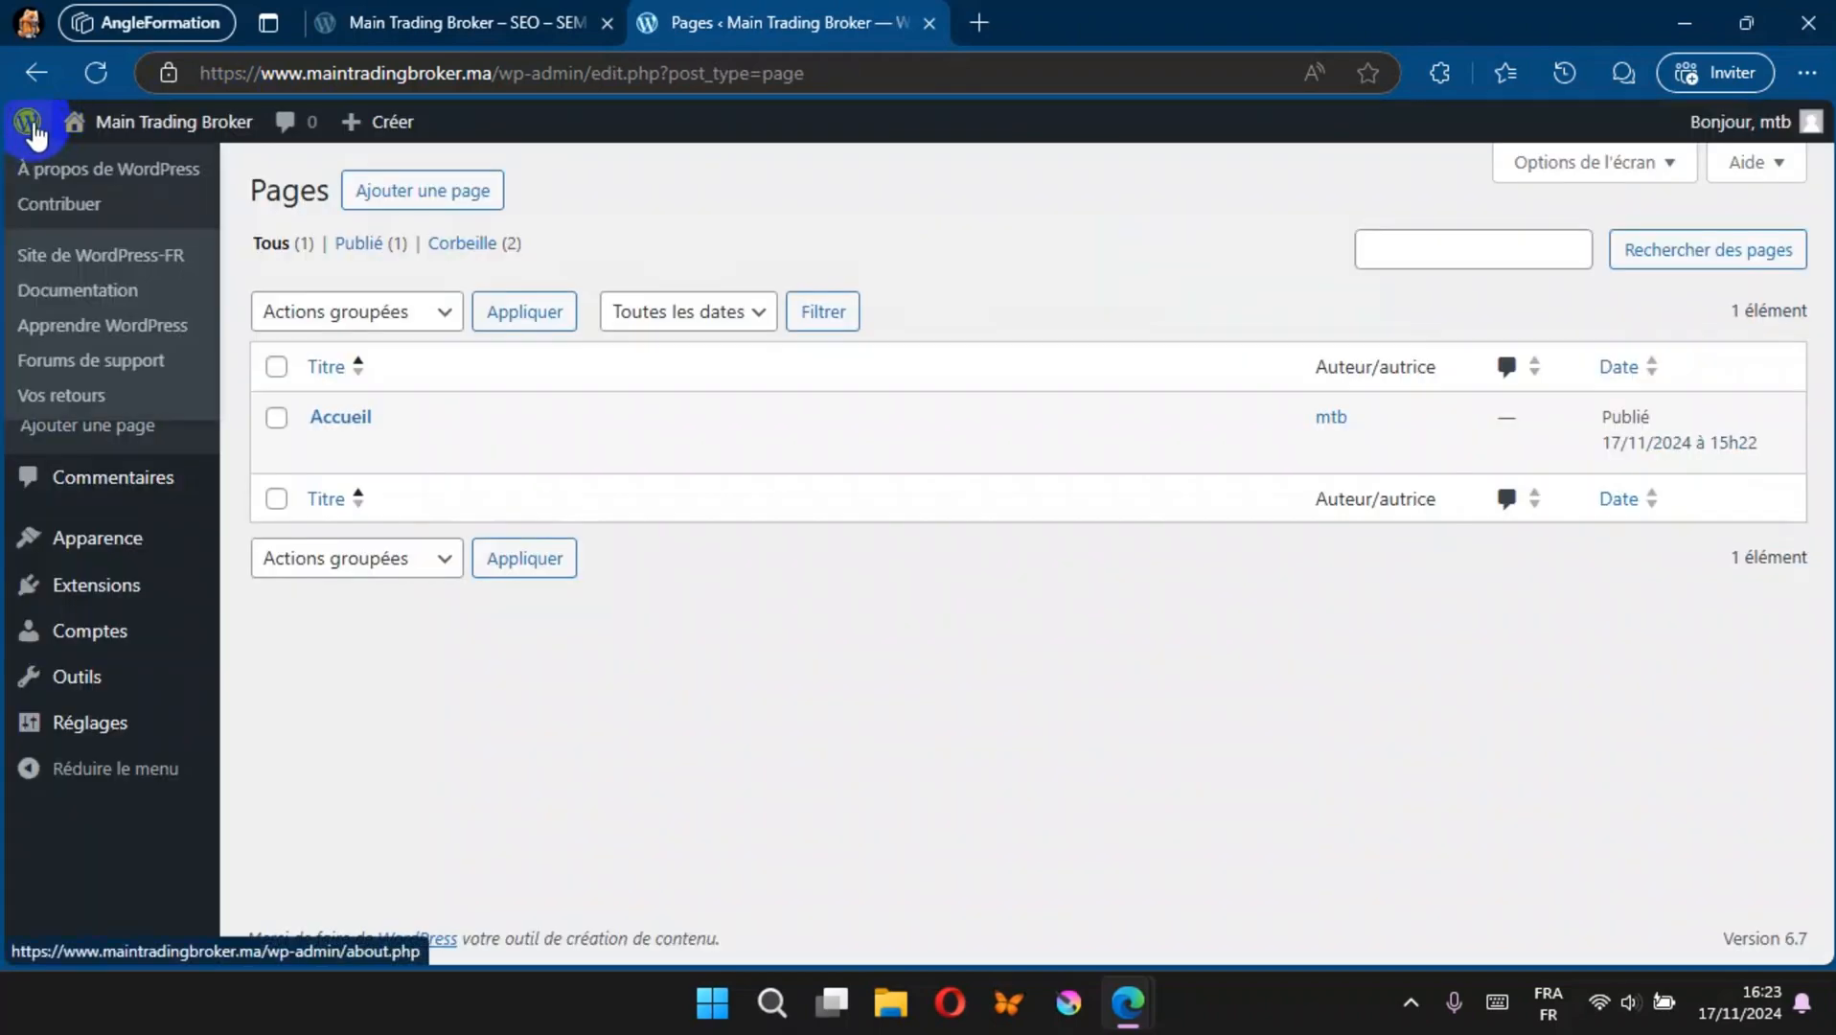
Step: Create and publish a page titled Prestation, returning to the pages list
left_click(431, 199)
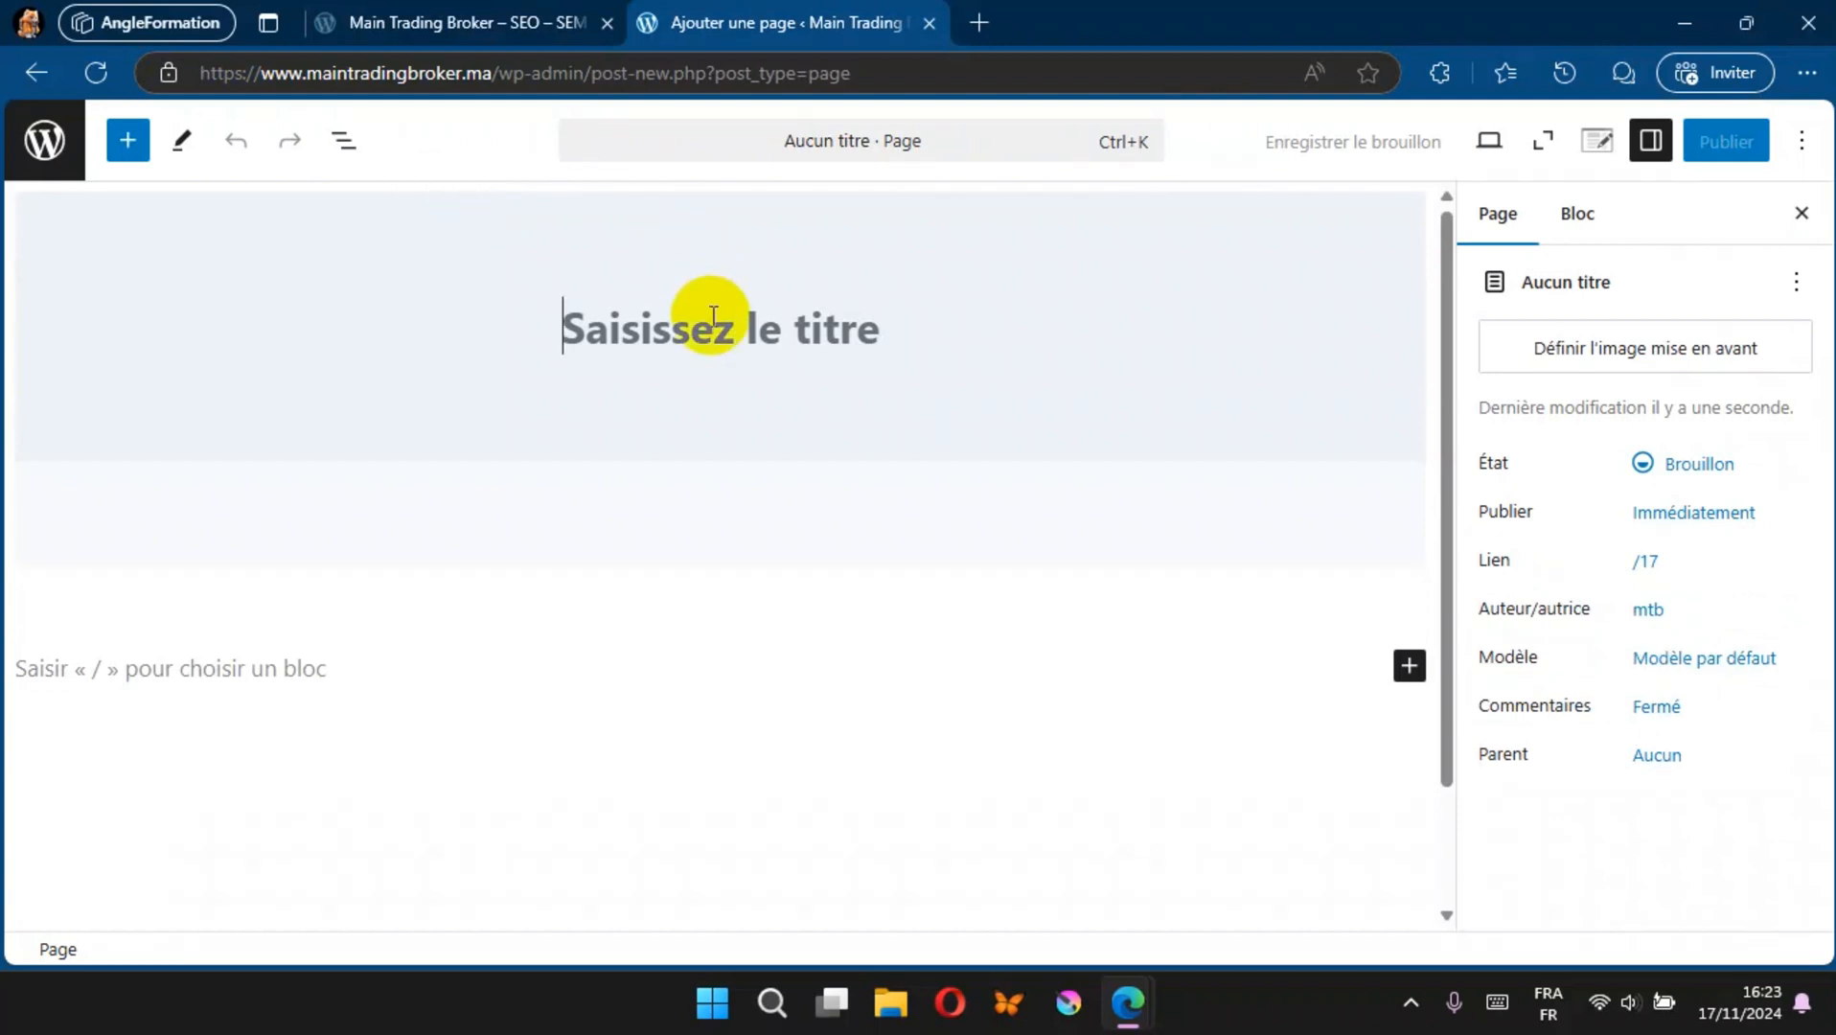
type("Prestation")
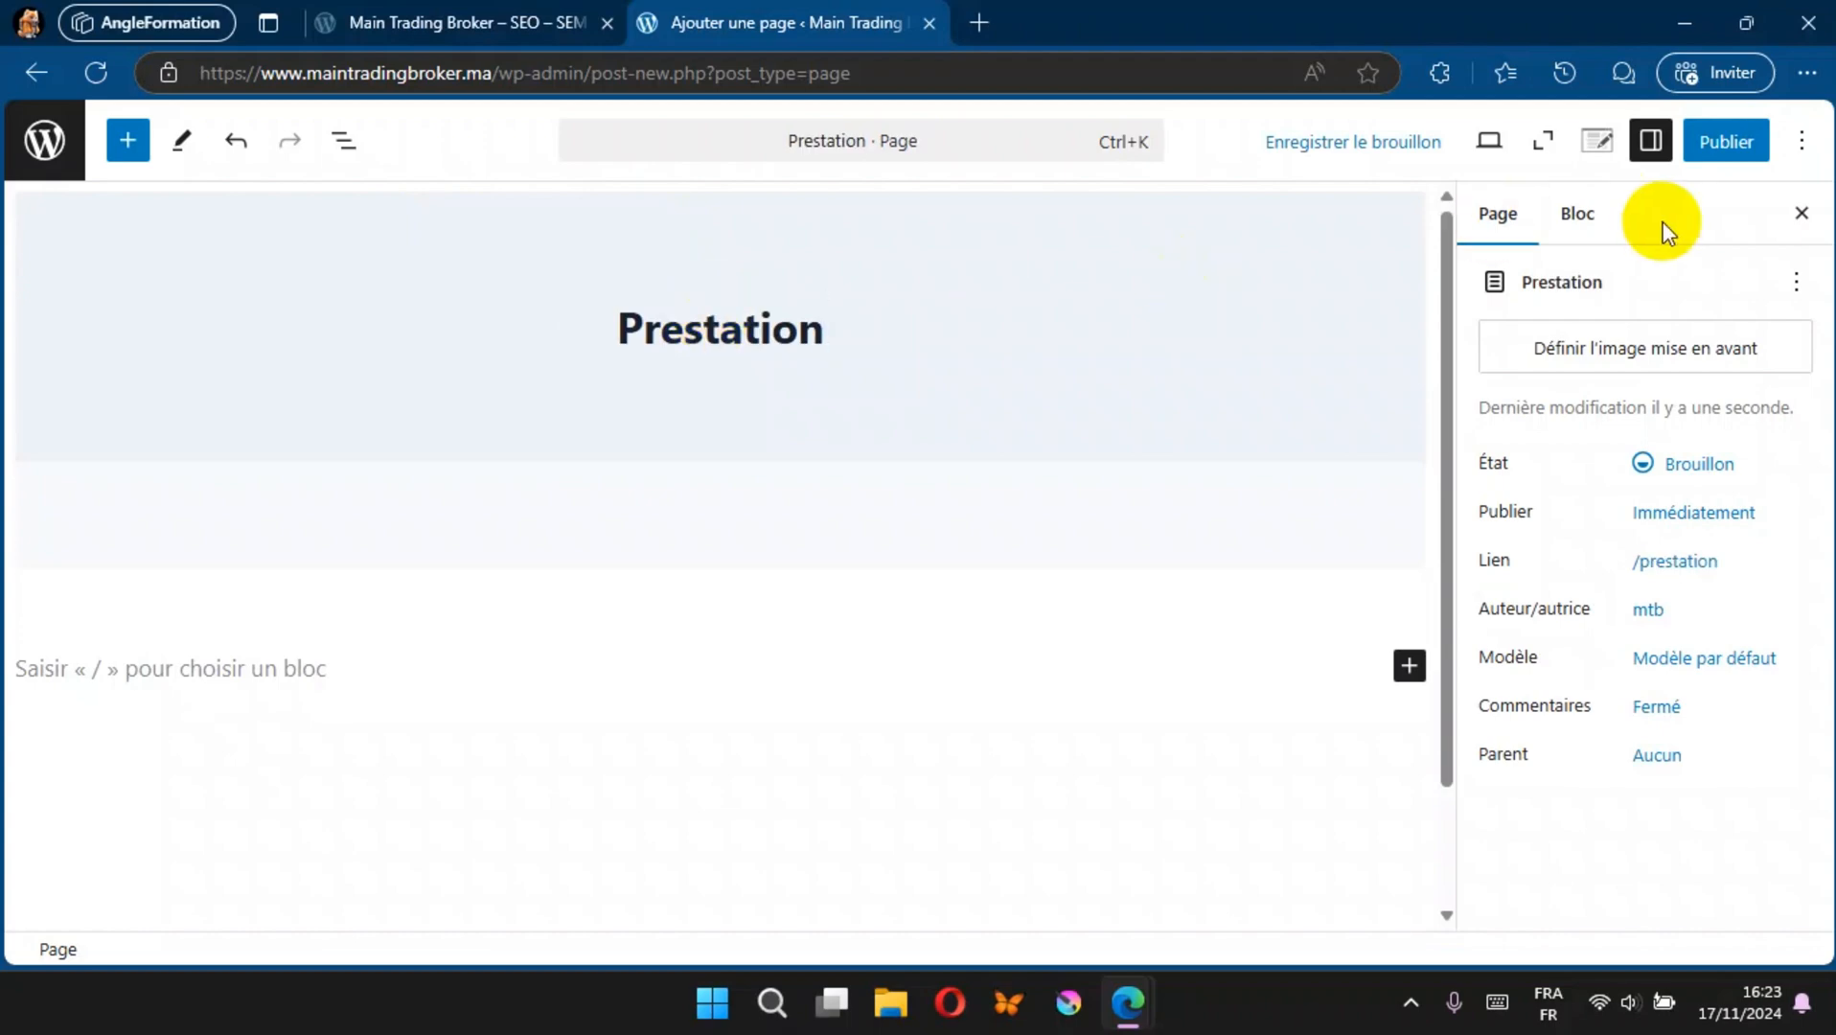
left_click(1730, 144)
left_click(1736, 143)
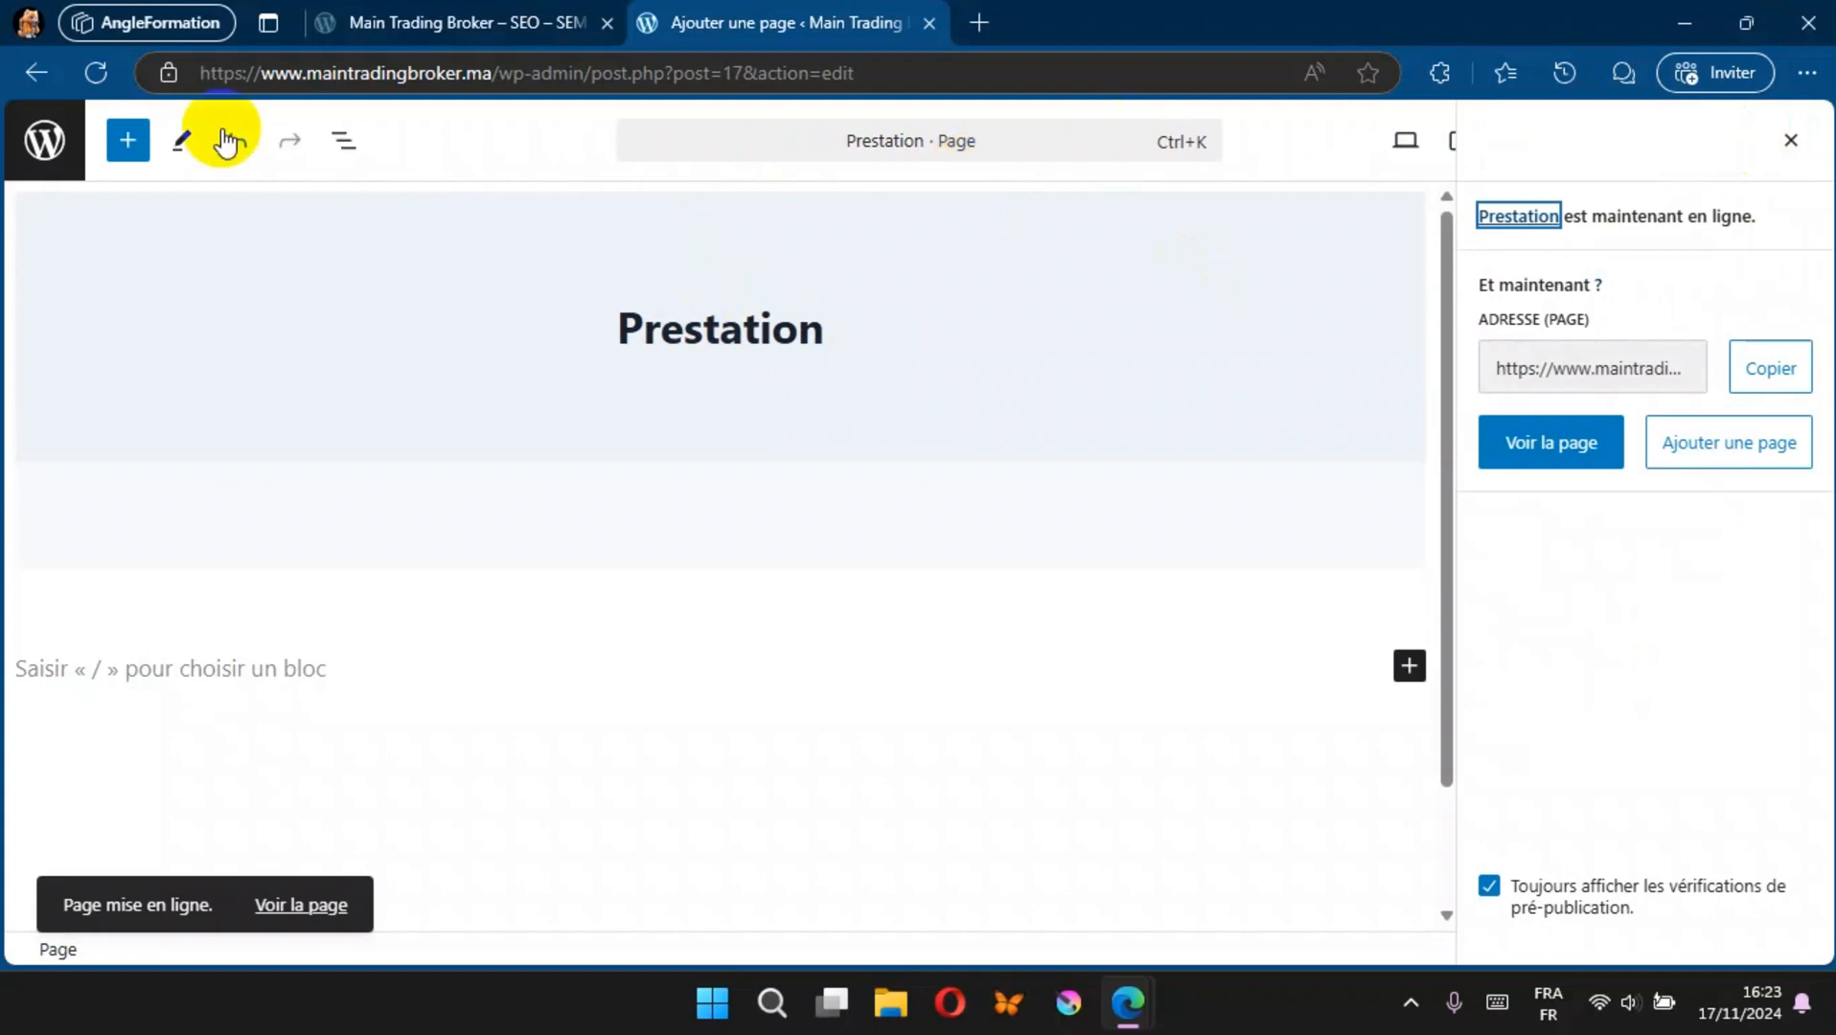
left_click(42, 137)
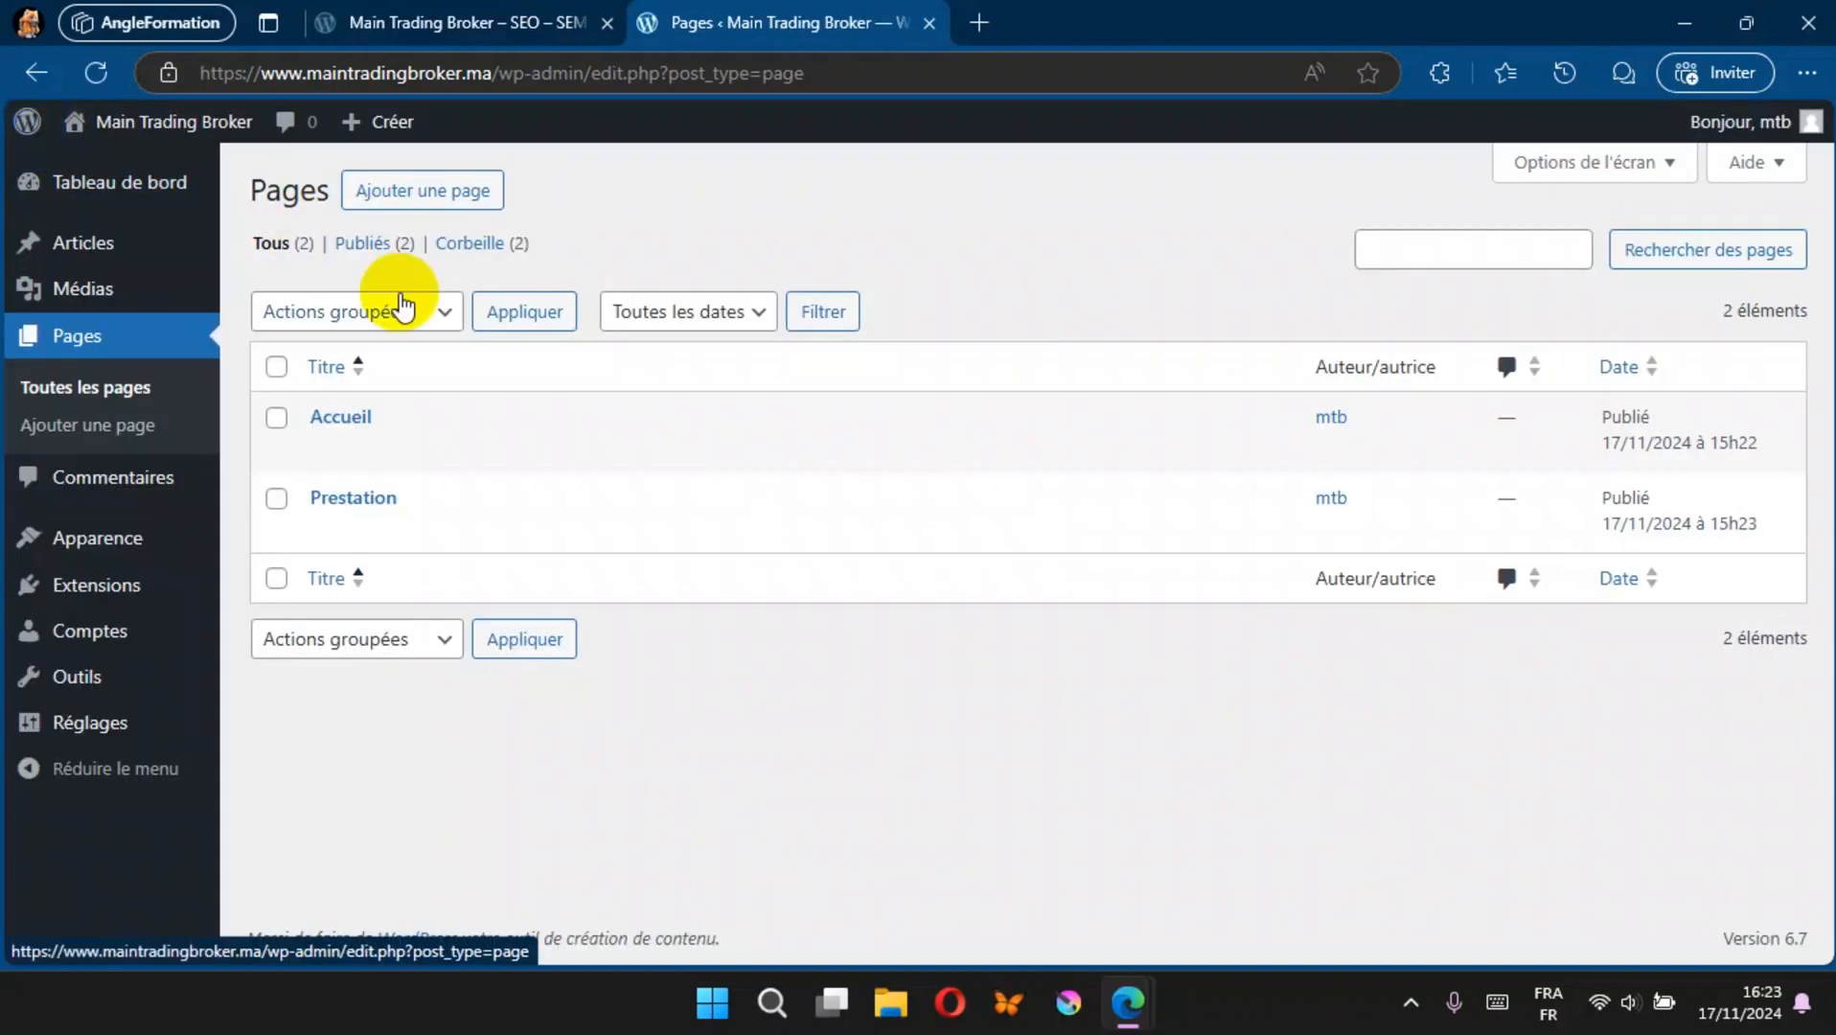
Step: Add a page titled Ressources, publish it and go back to the list of pages
left_click(436, 189)
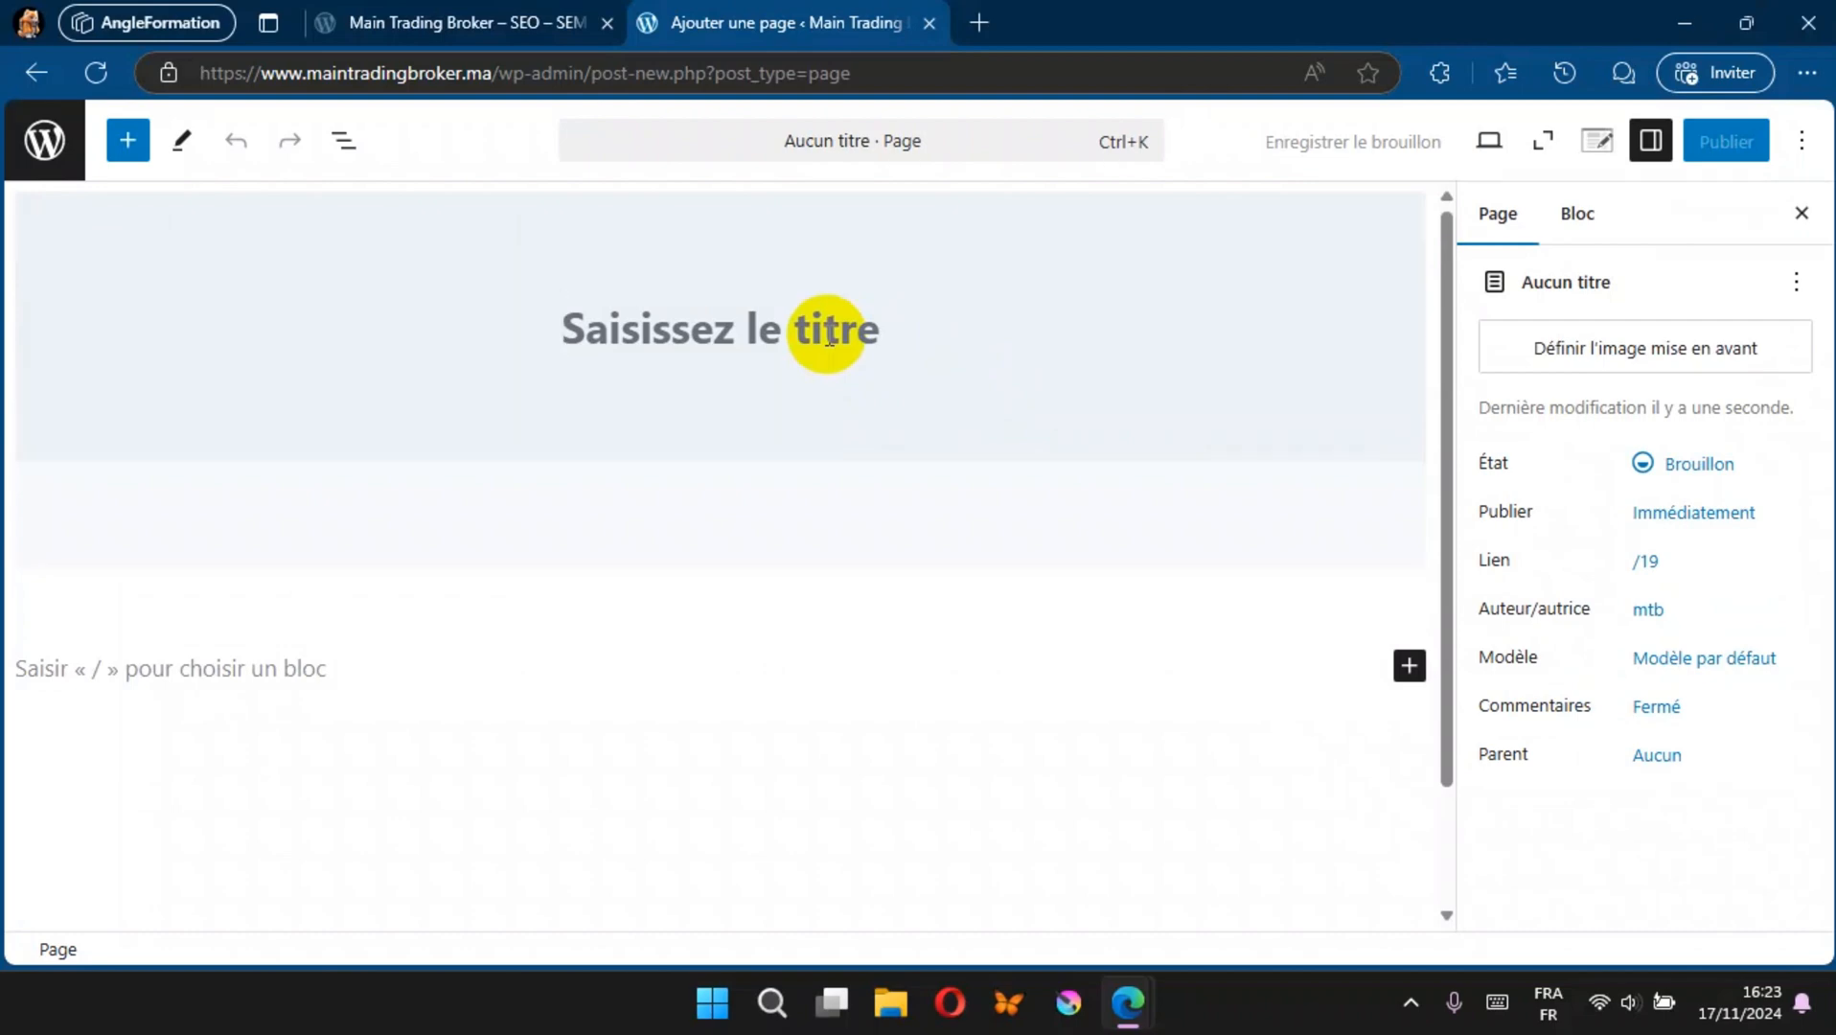
type("Ressources")
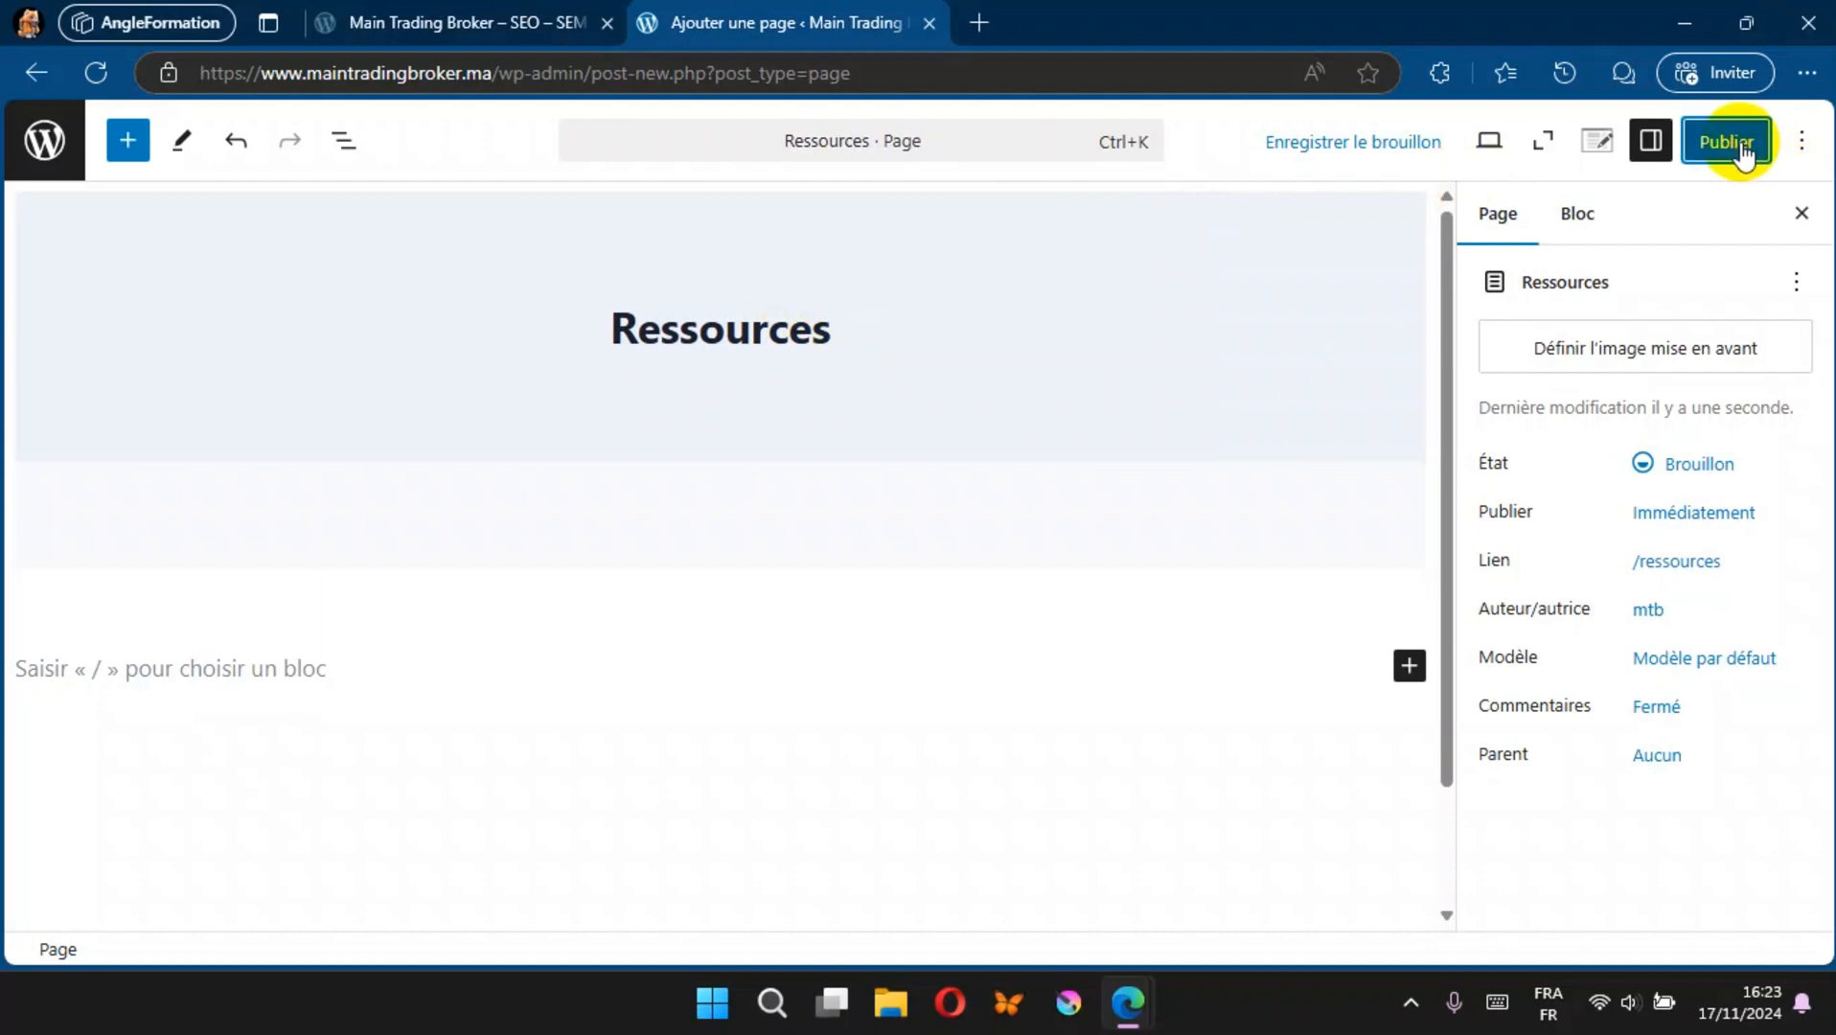
left_click(1731, 144)
left_click(1738, 142)
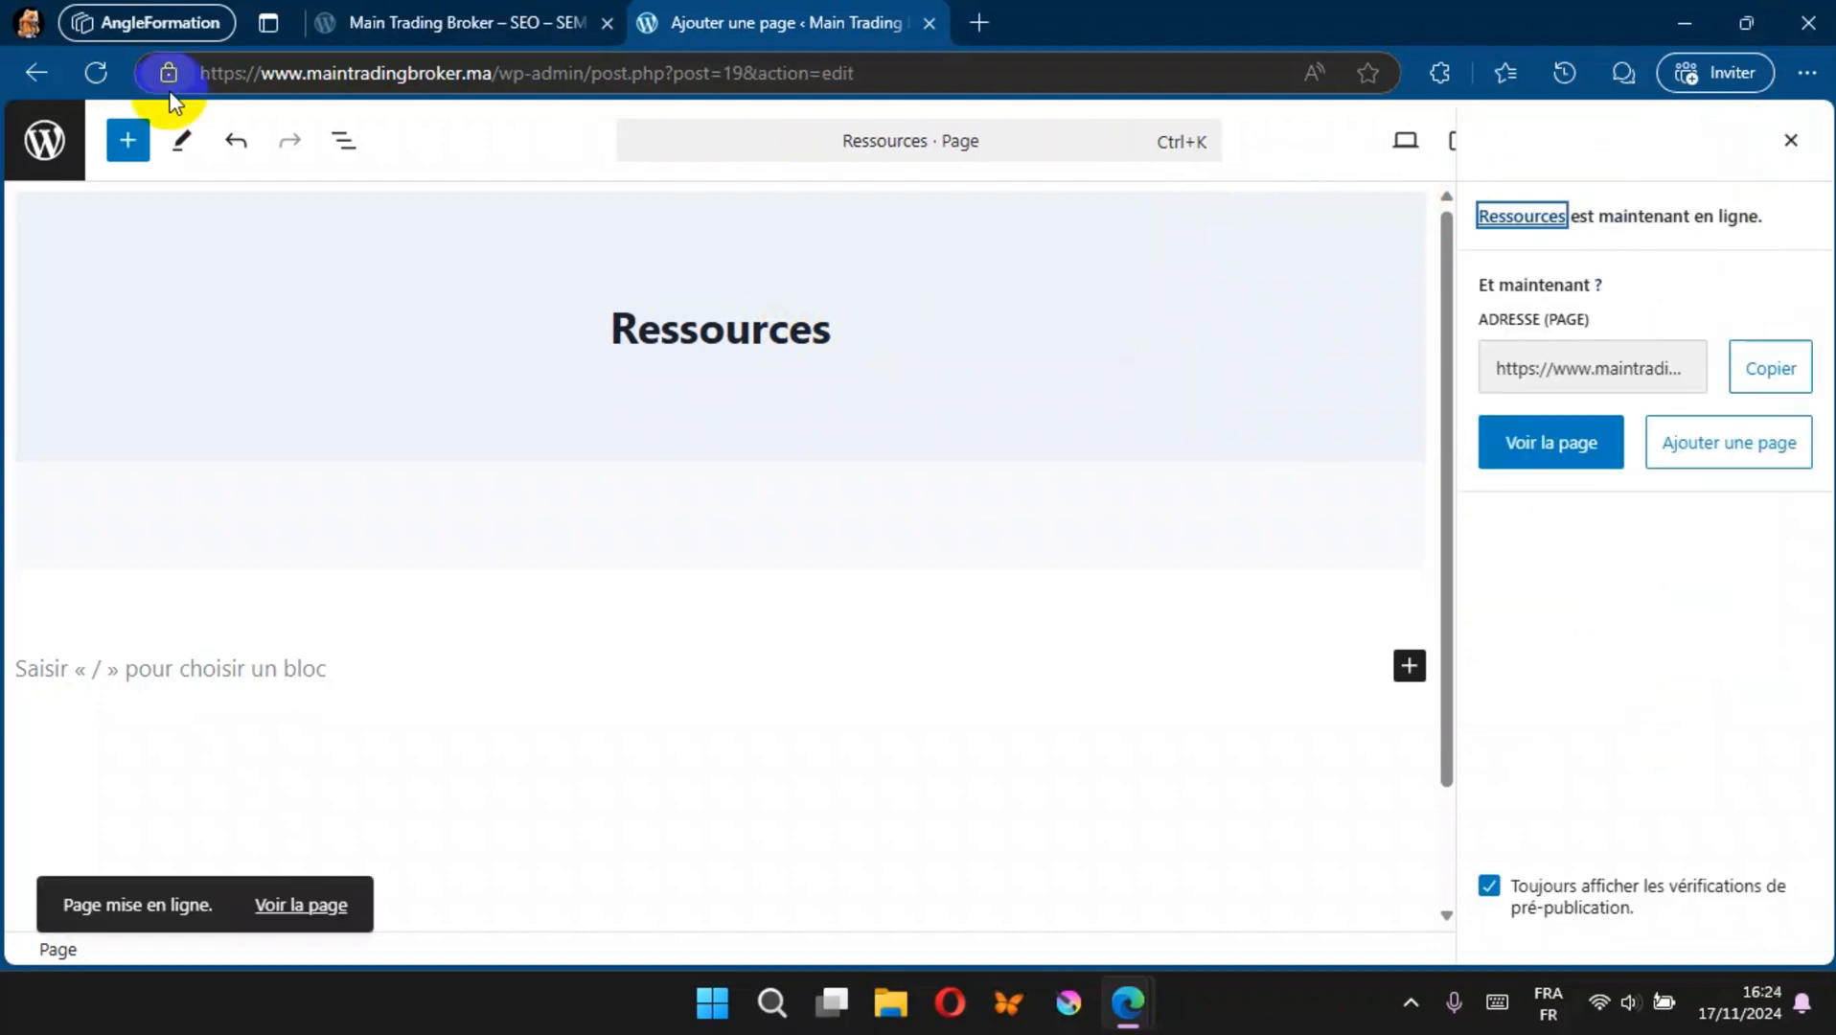
left_click(46, 140)
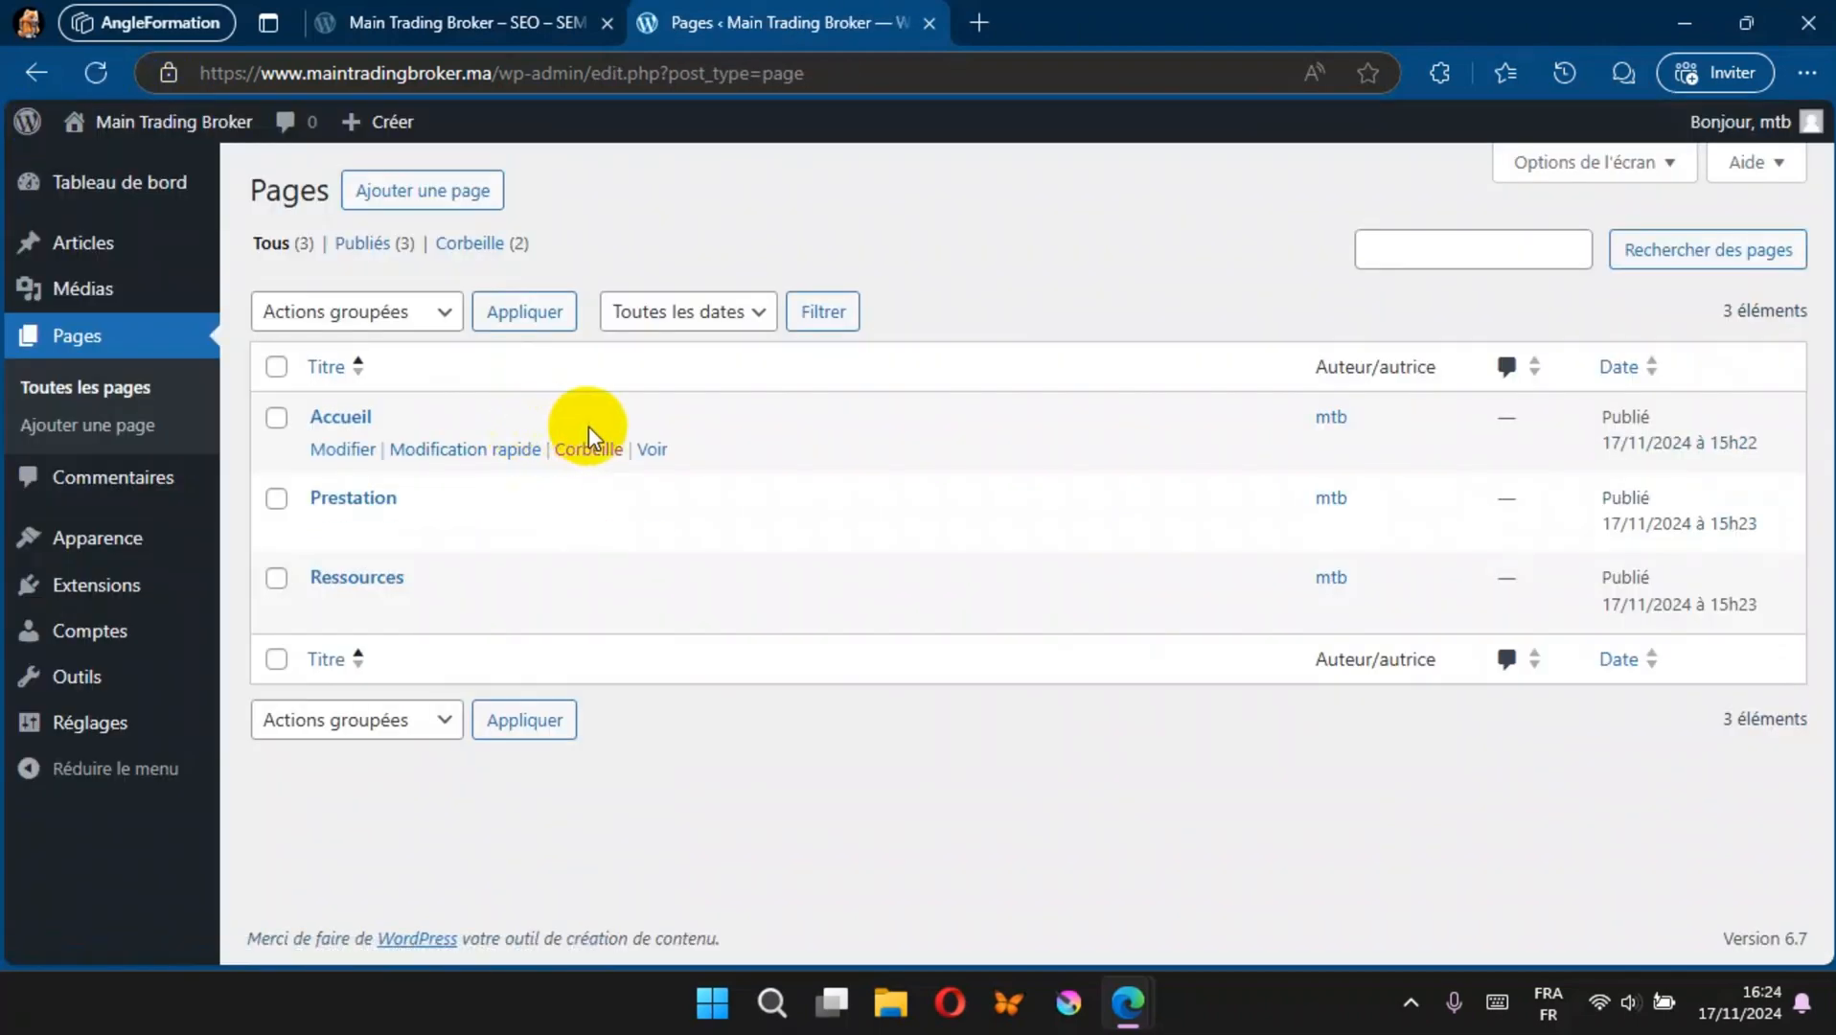
Step: Create a page titled A Propos and publish it, ending on the pages list
left_click(411, 188)
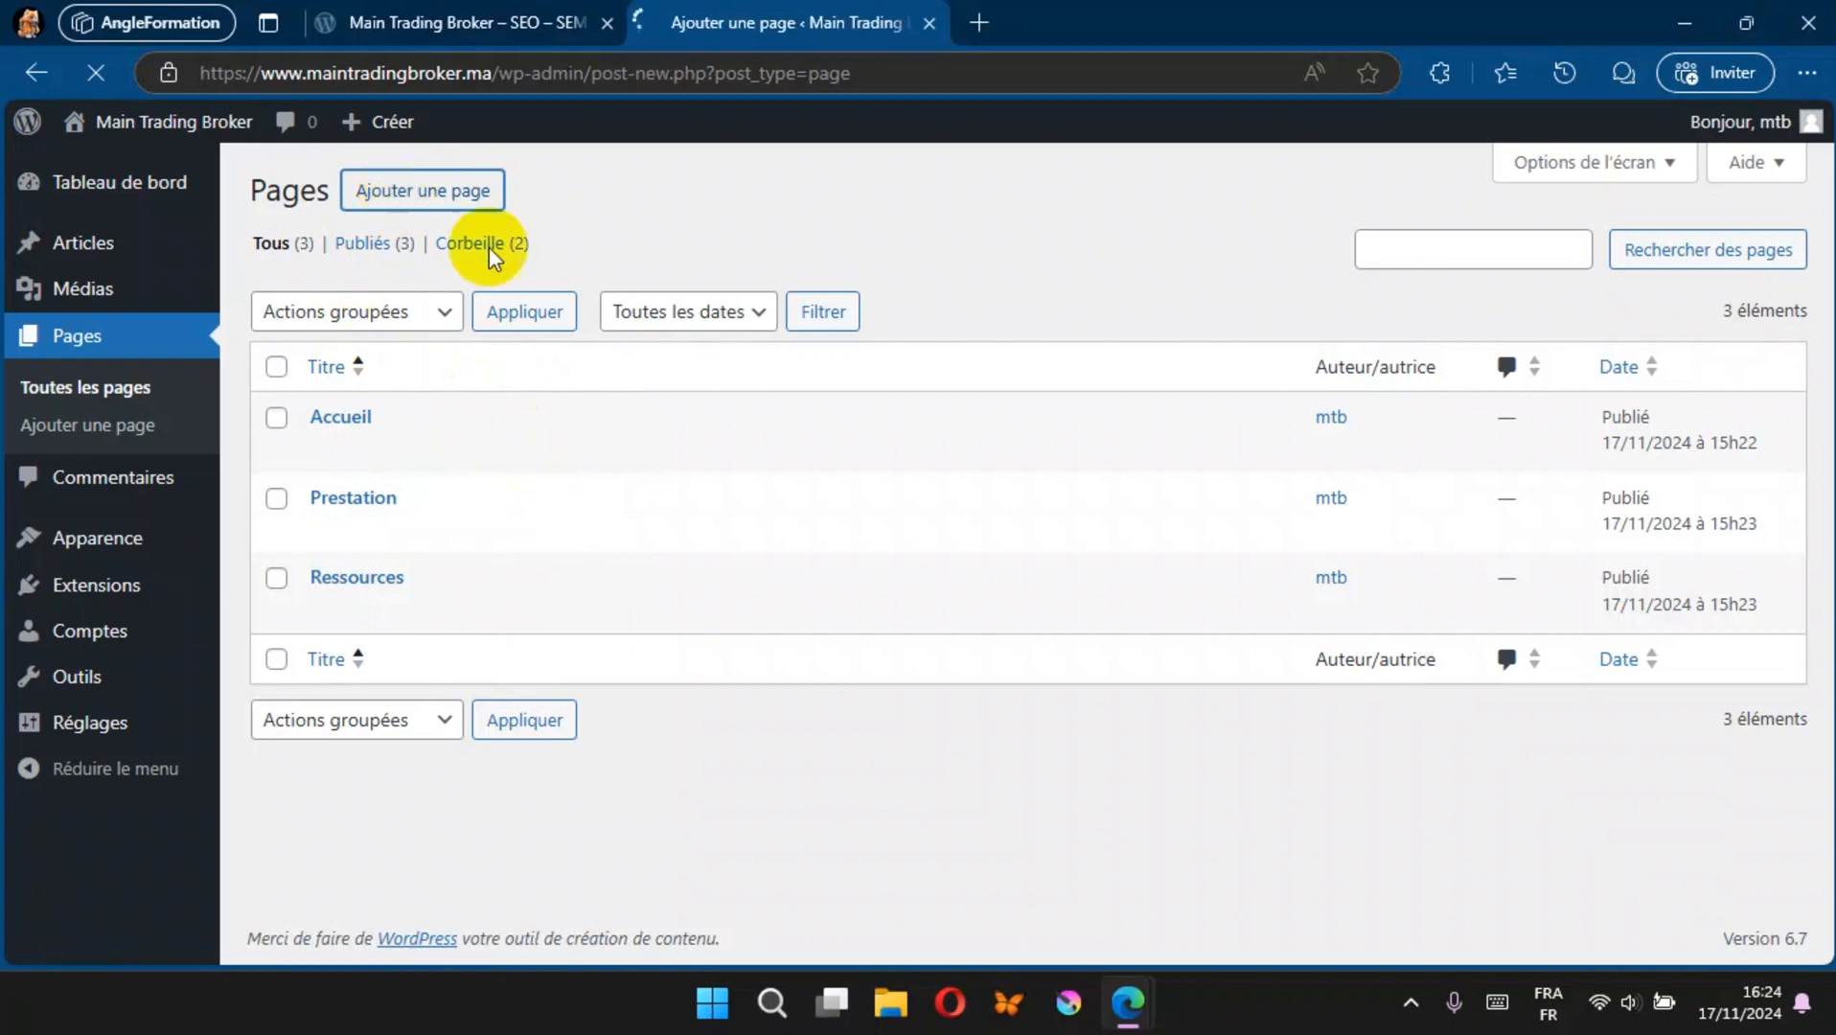
type("A Propos")
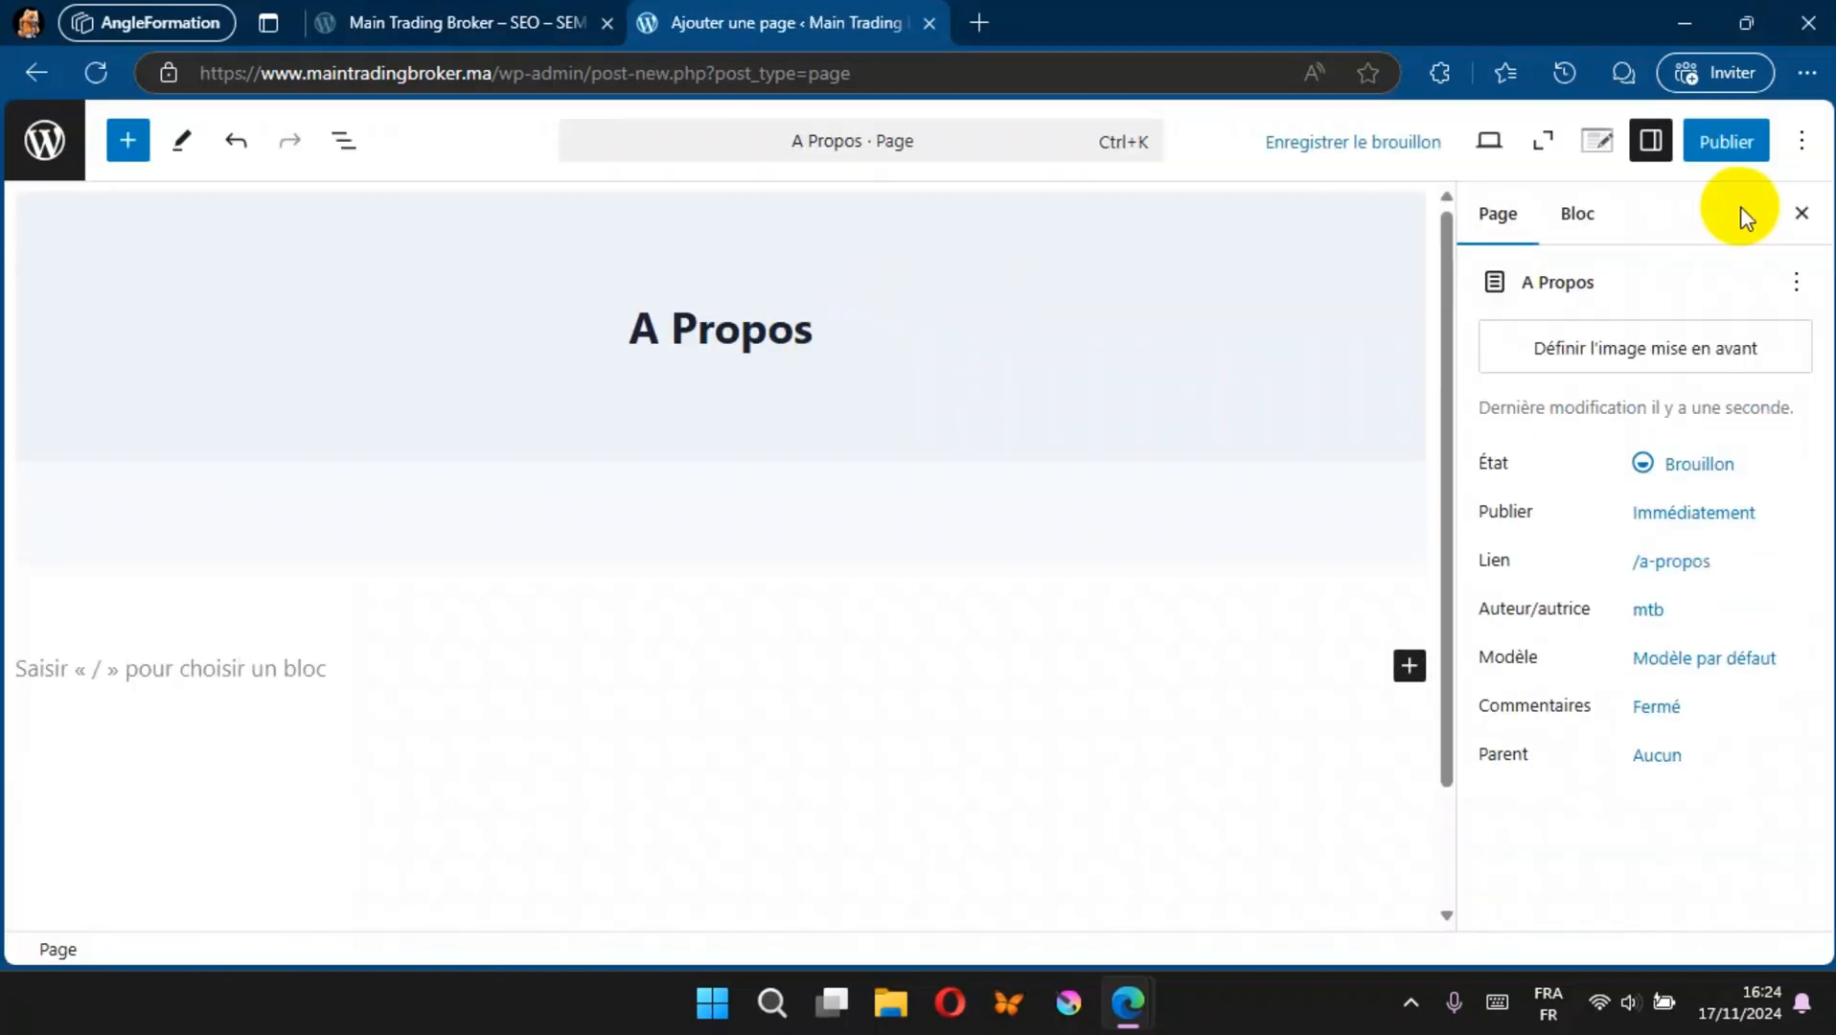
left_click(1726, 142)
left_click(1741, 142)
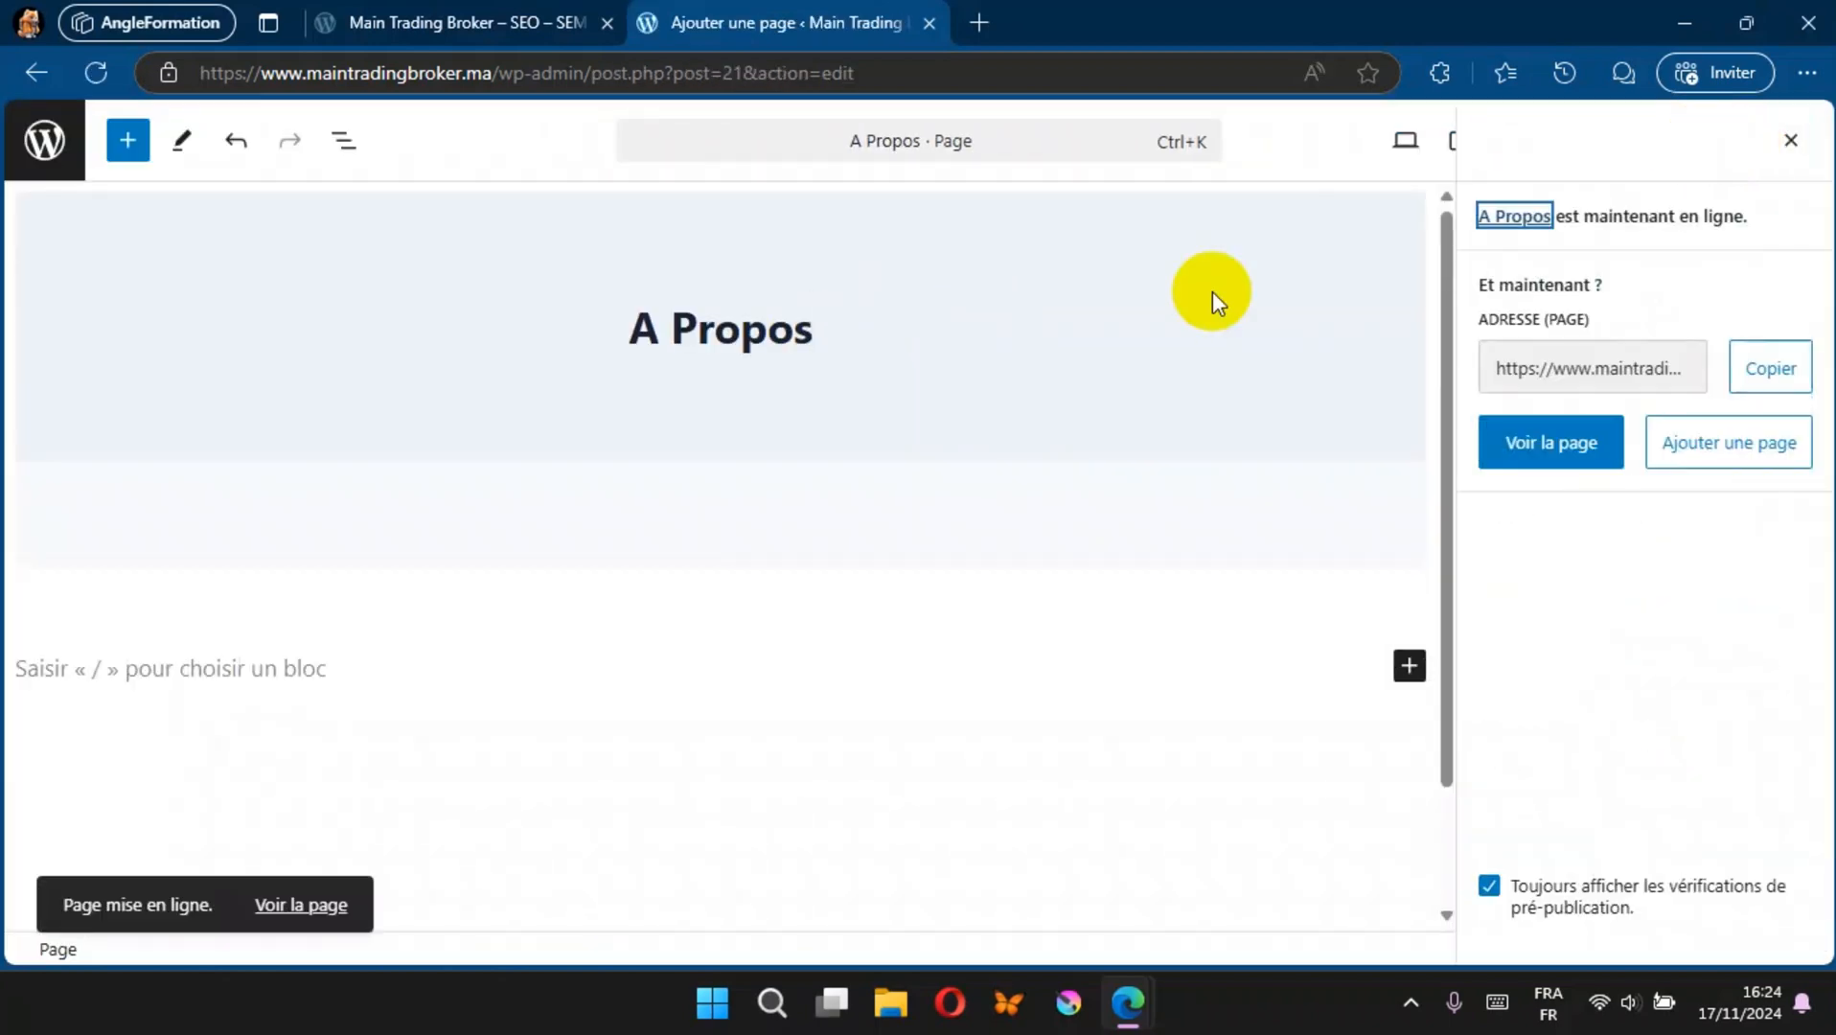
left_click(29, 142)
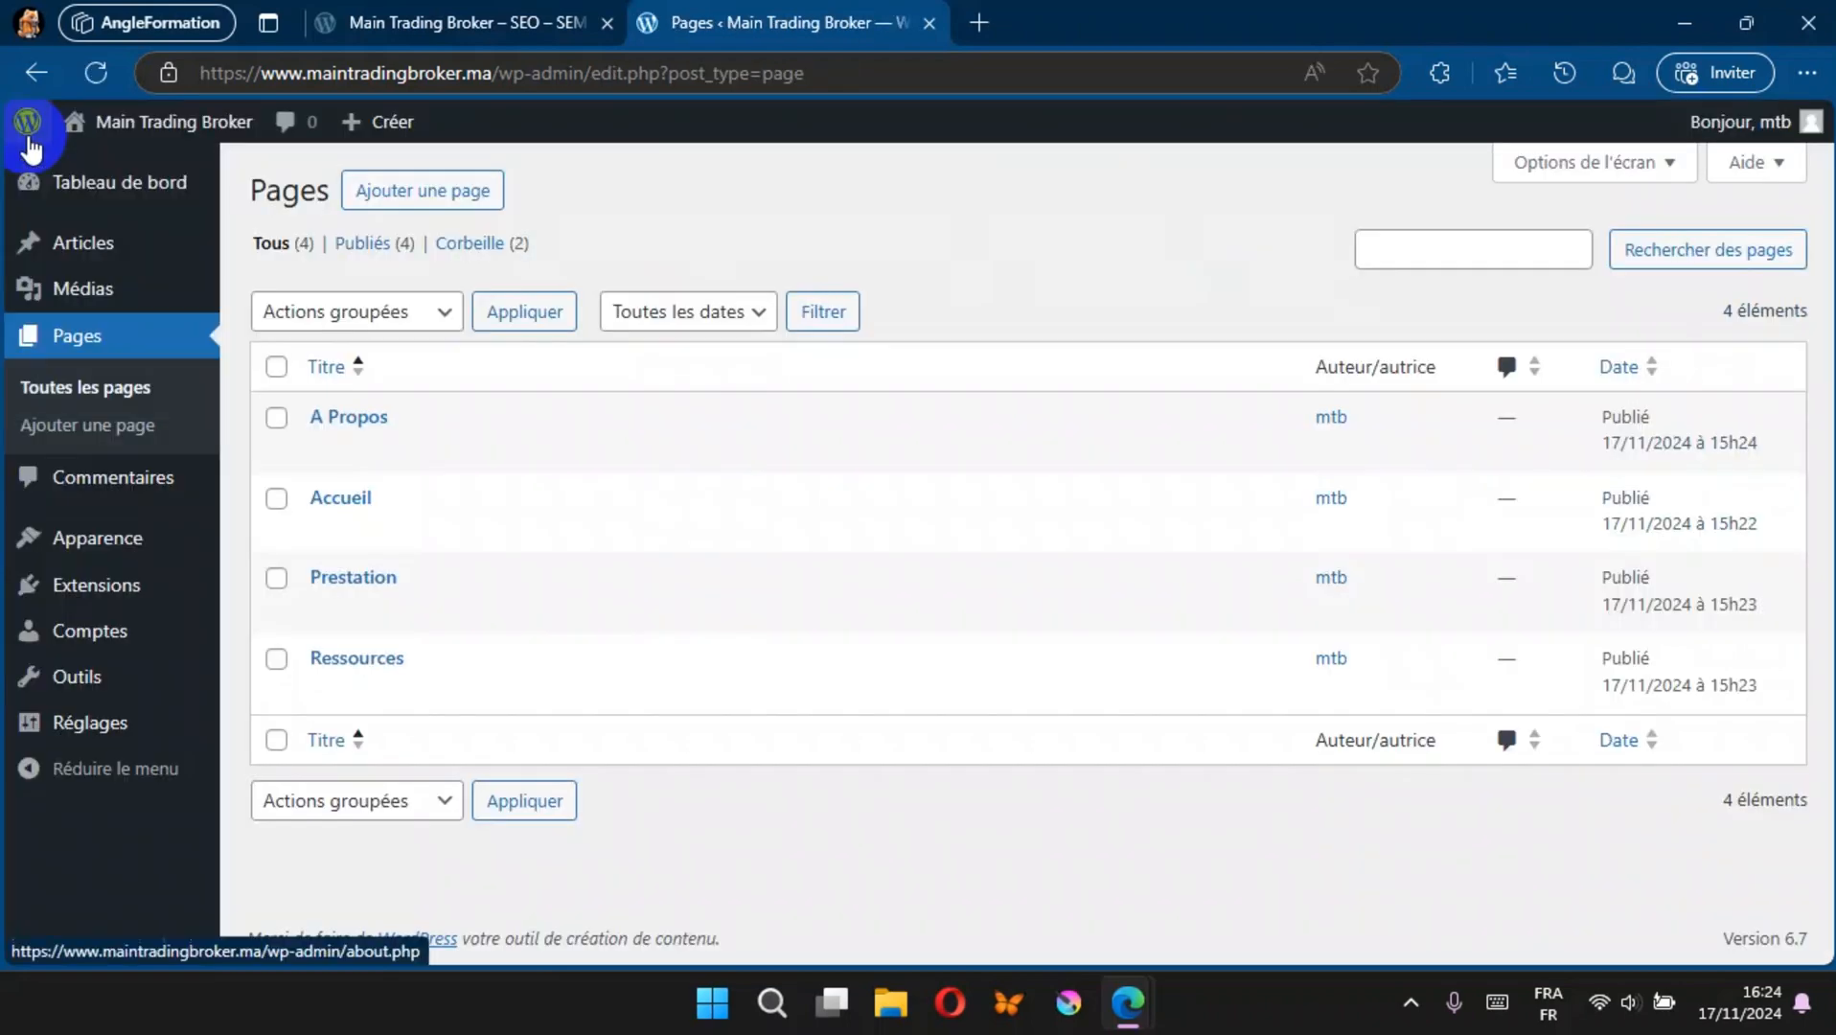
Step: Add and publish a page titled Contact, returning to the list of all pages
left_click(449, 196)
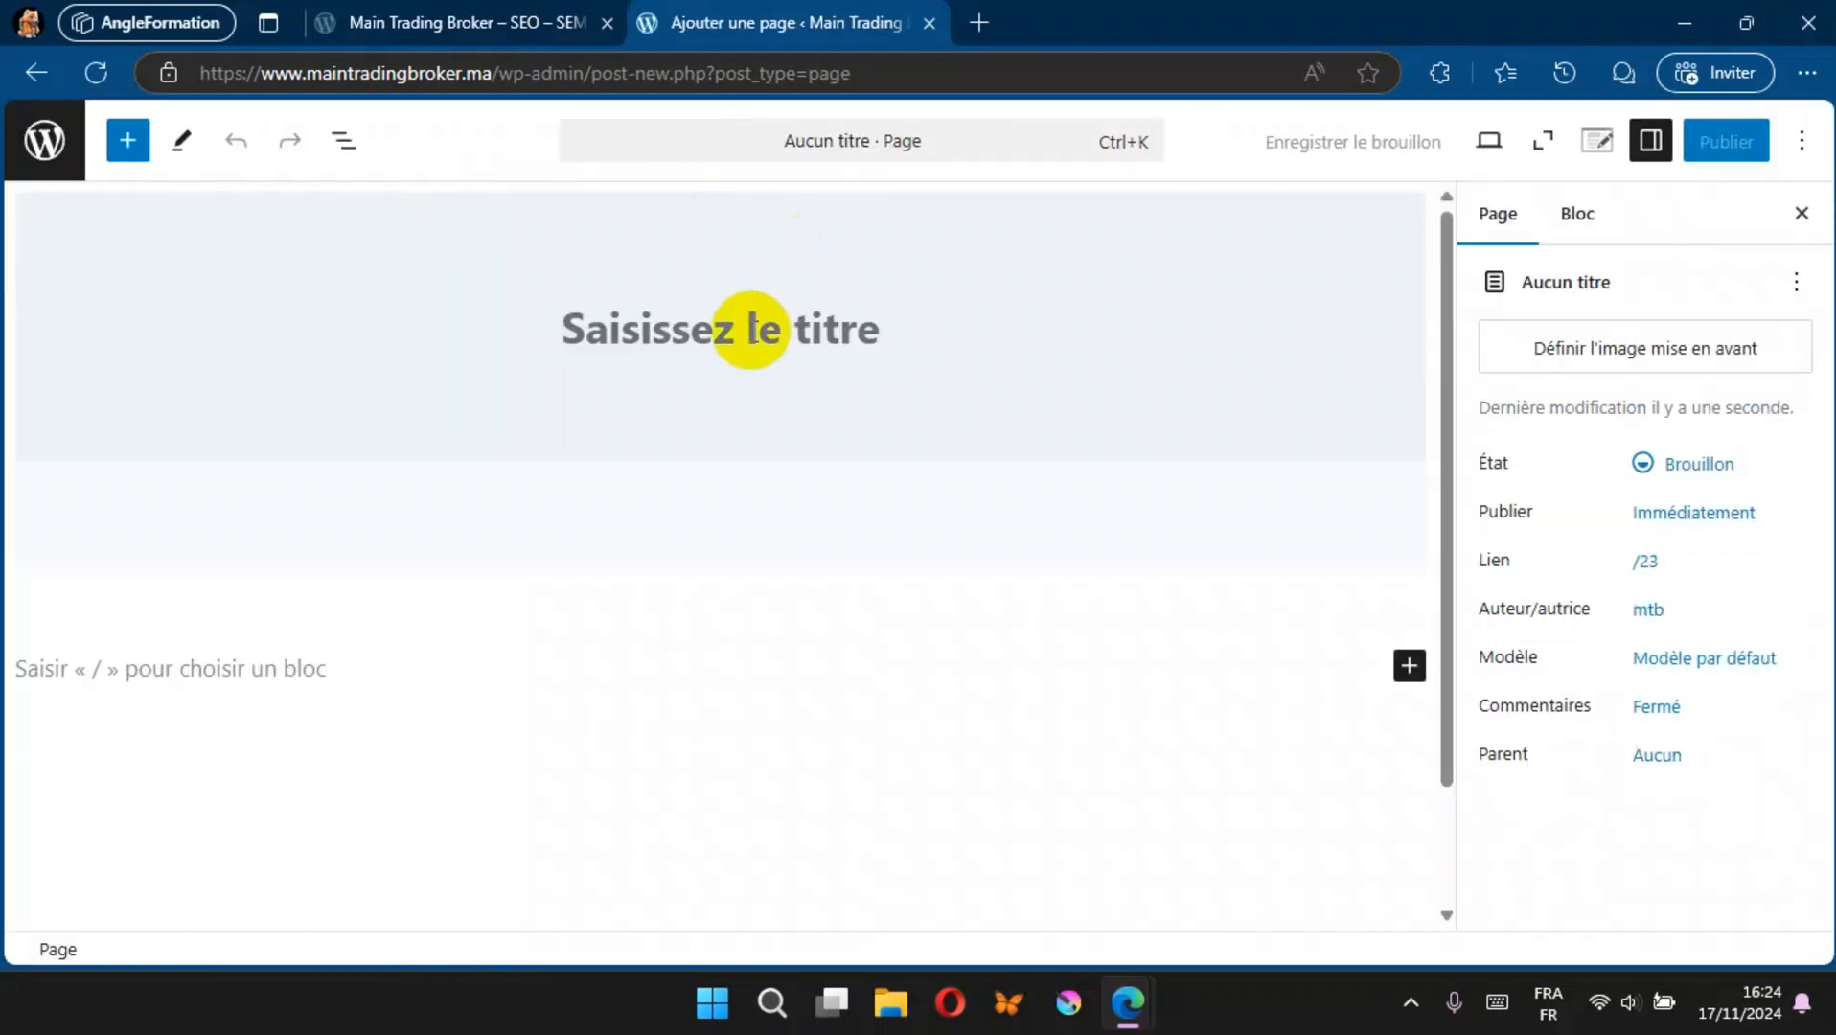
type("C")
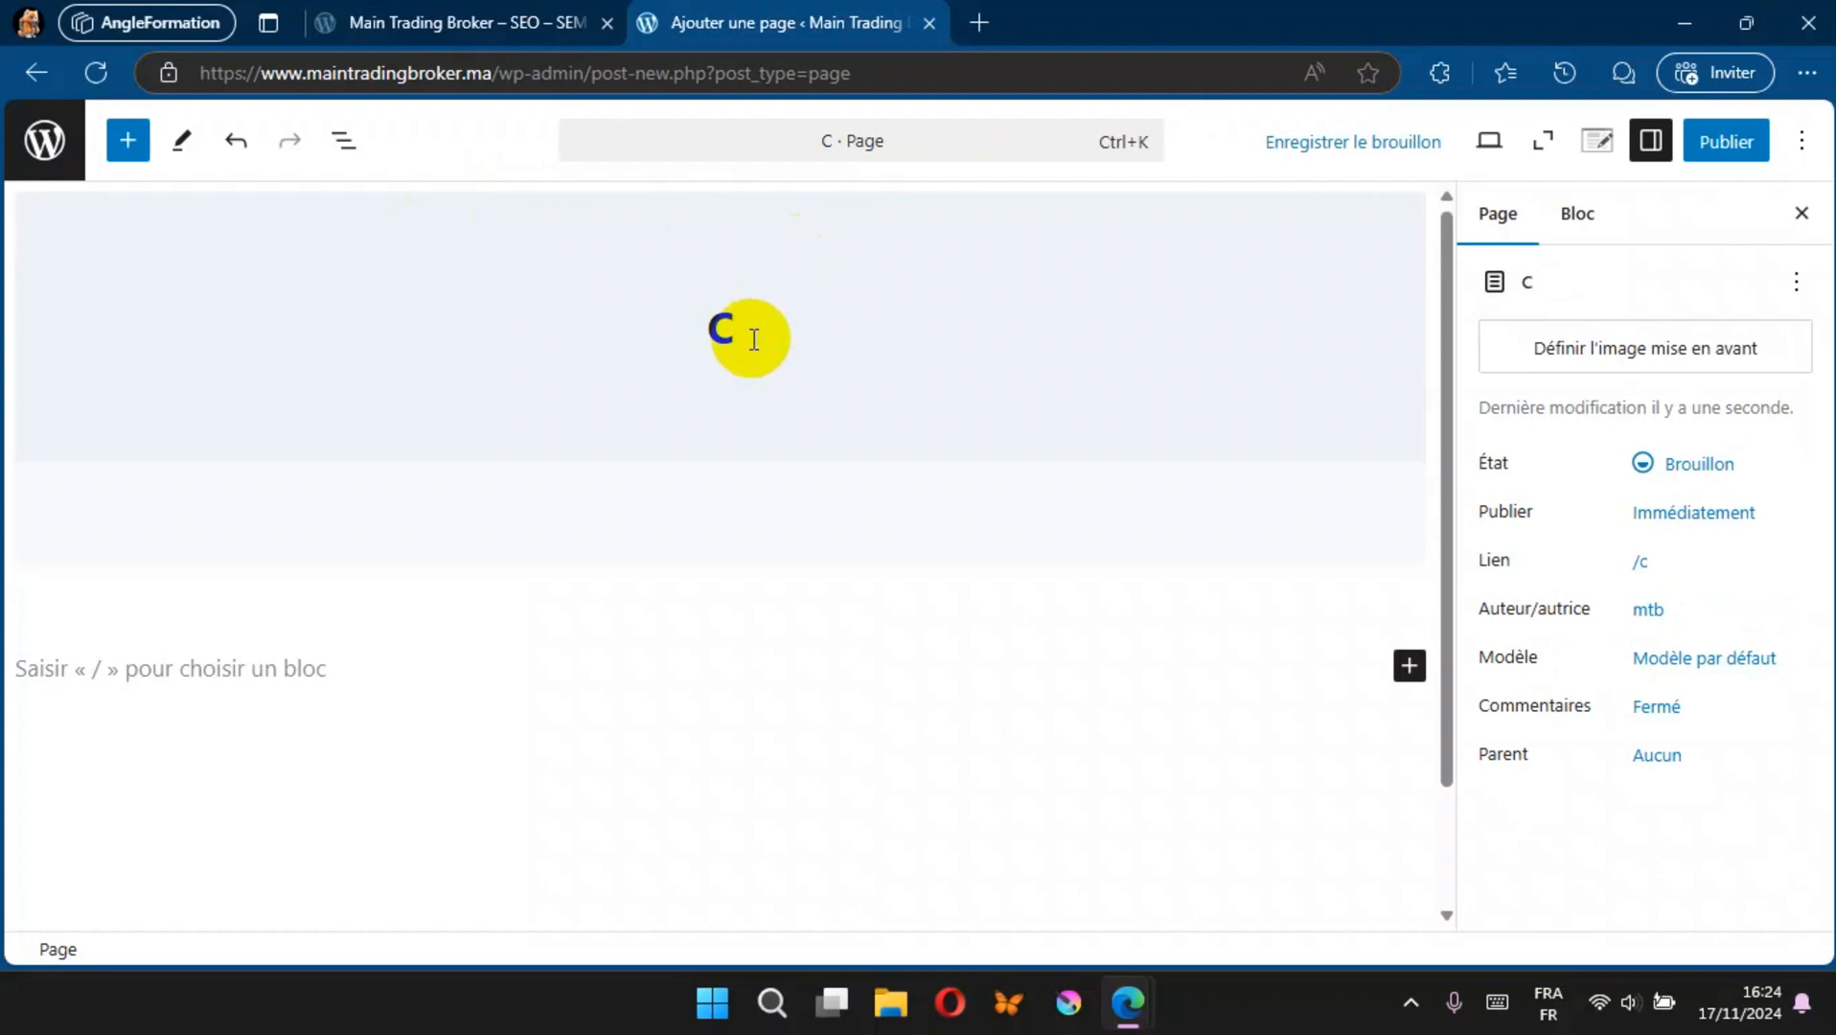
type("ontact")
left_click(1721, 146)
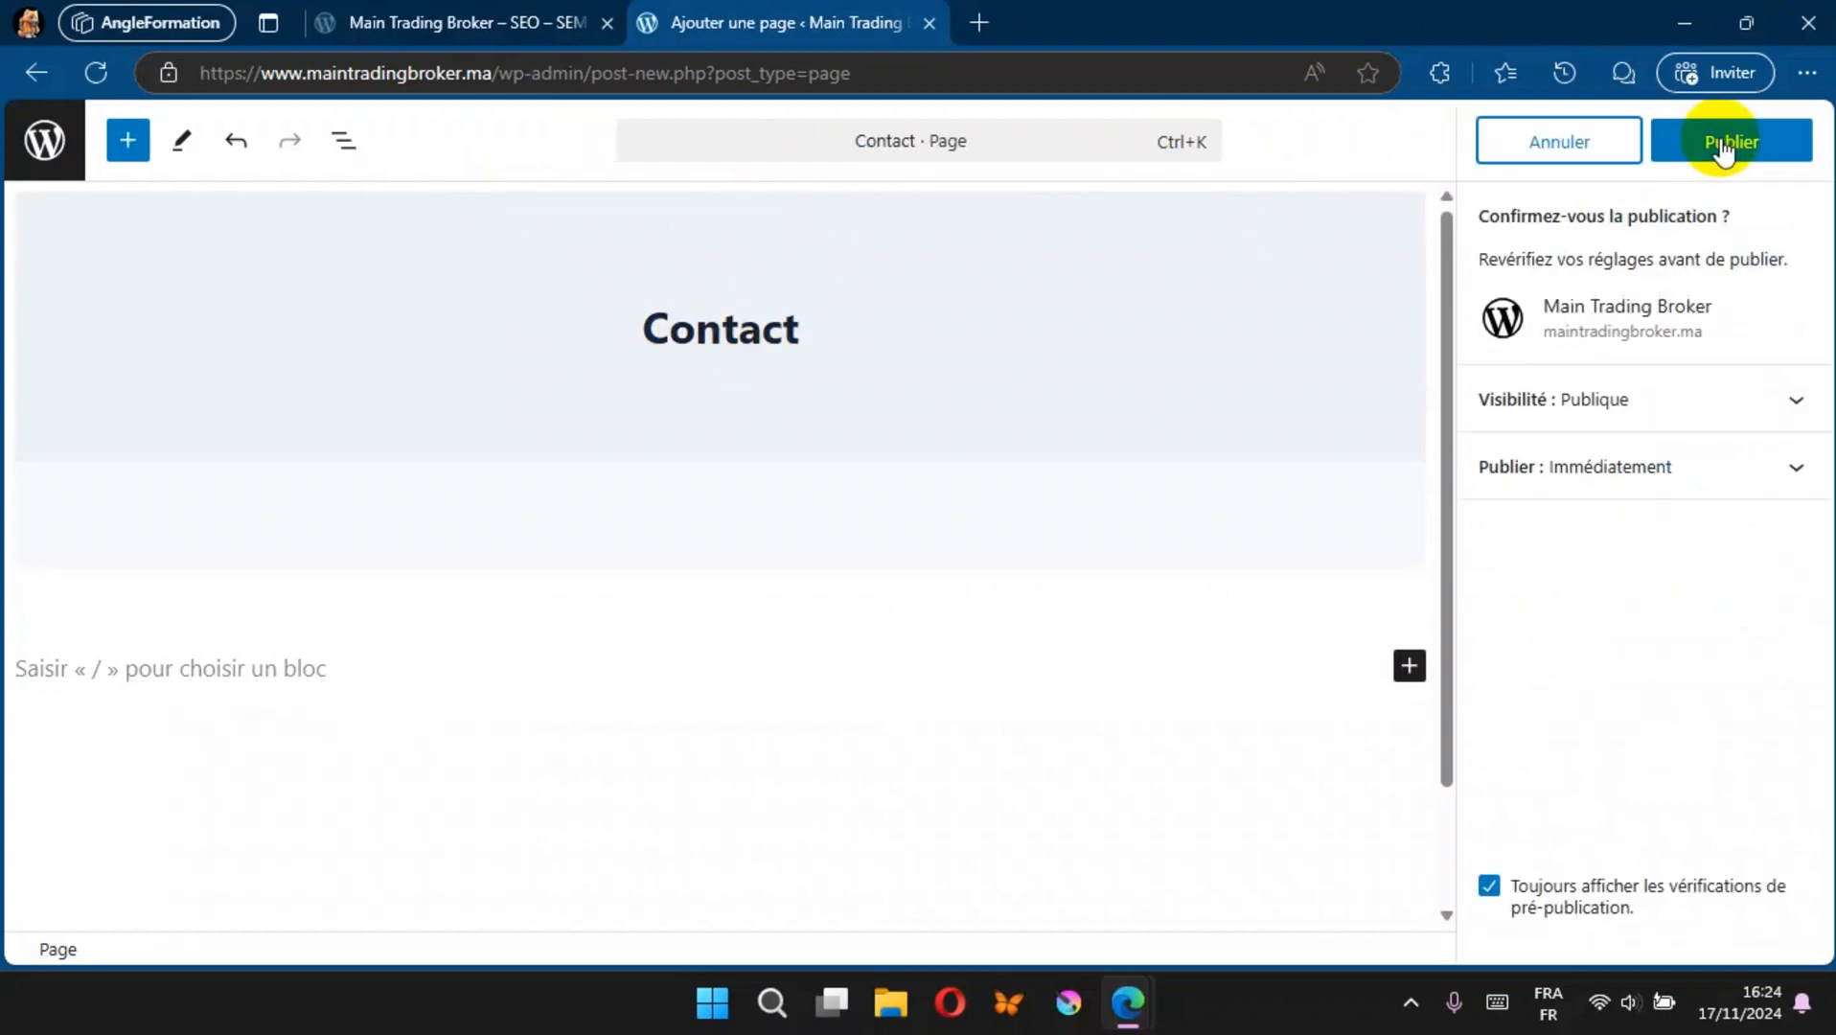
left_click(1723, 144)
left_click(44, 140)
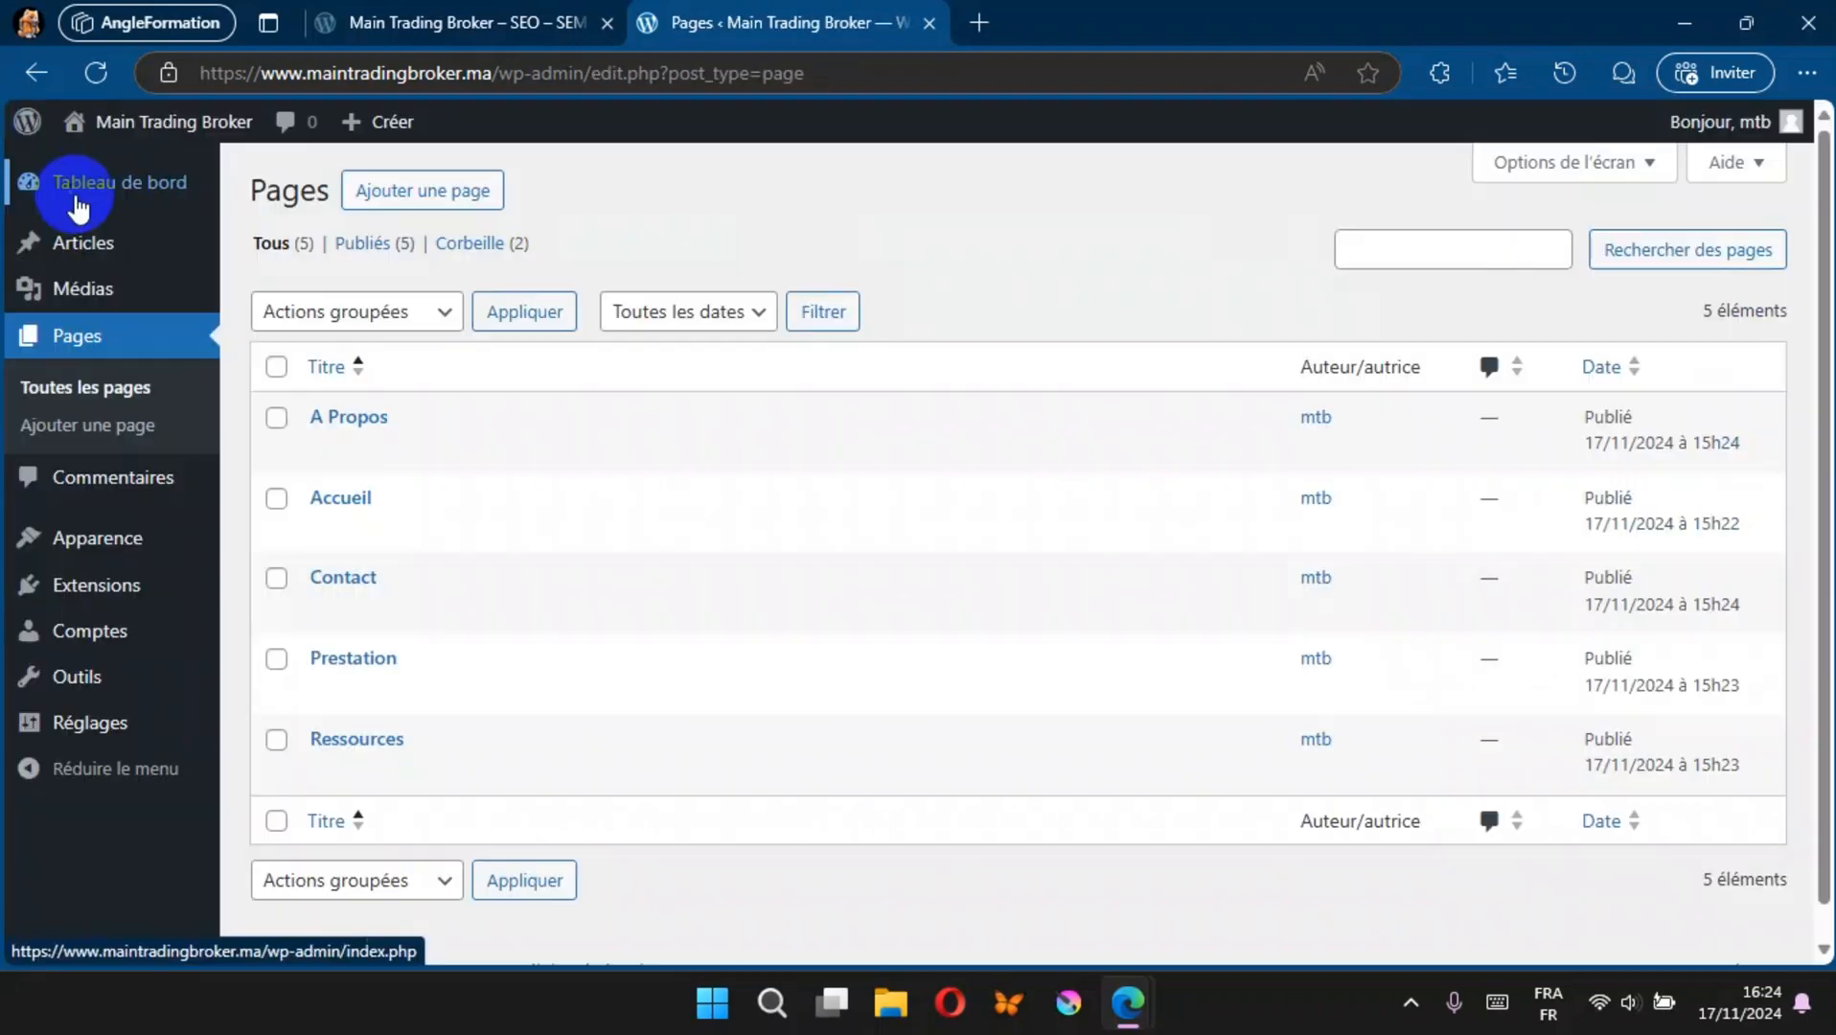
Step: Check the header on the reloaded public site, returning to the pages list in the site administration
left_click(321, 14)
left_click(95, 71)
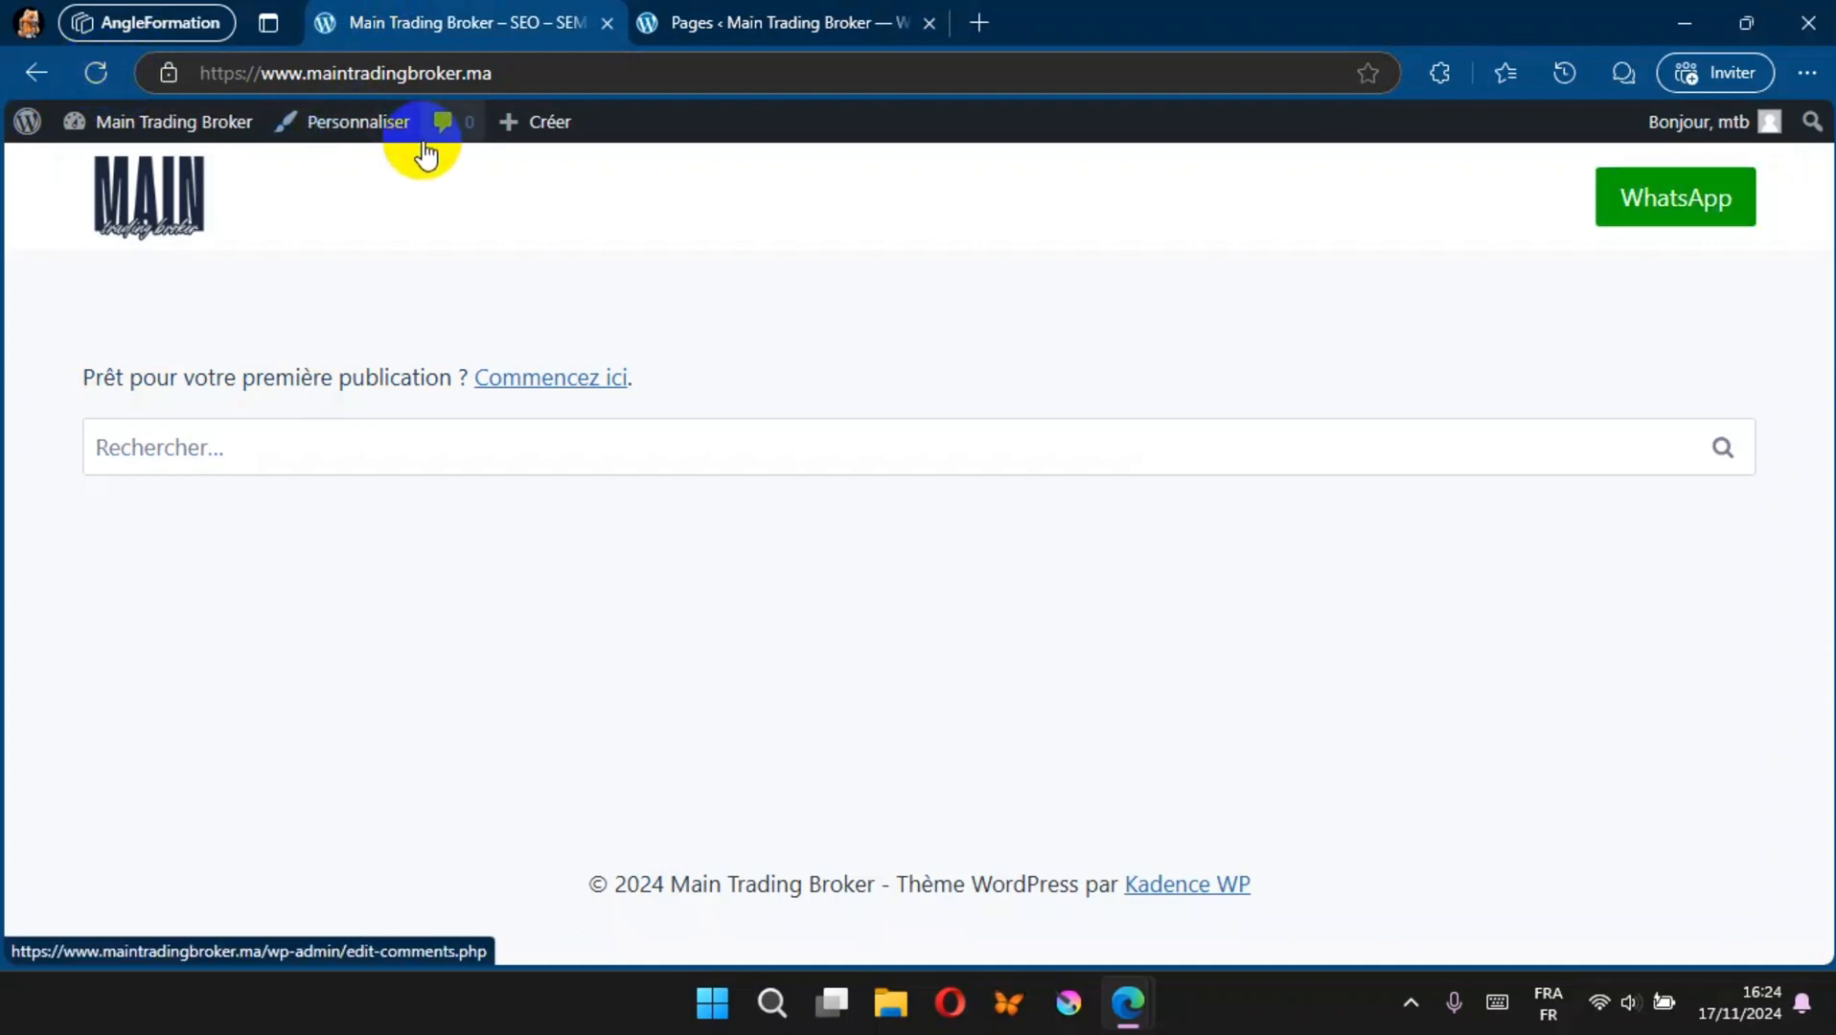
left_click(808, 24)
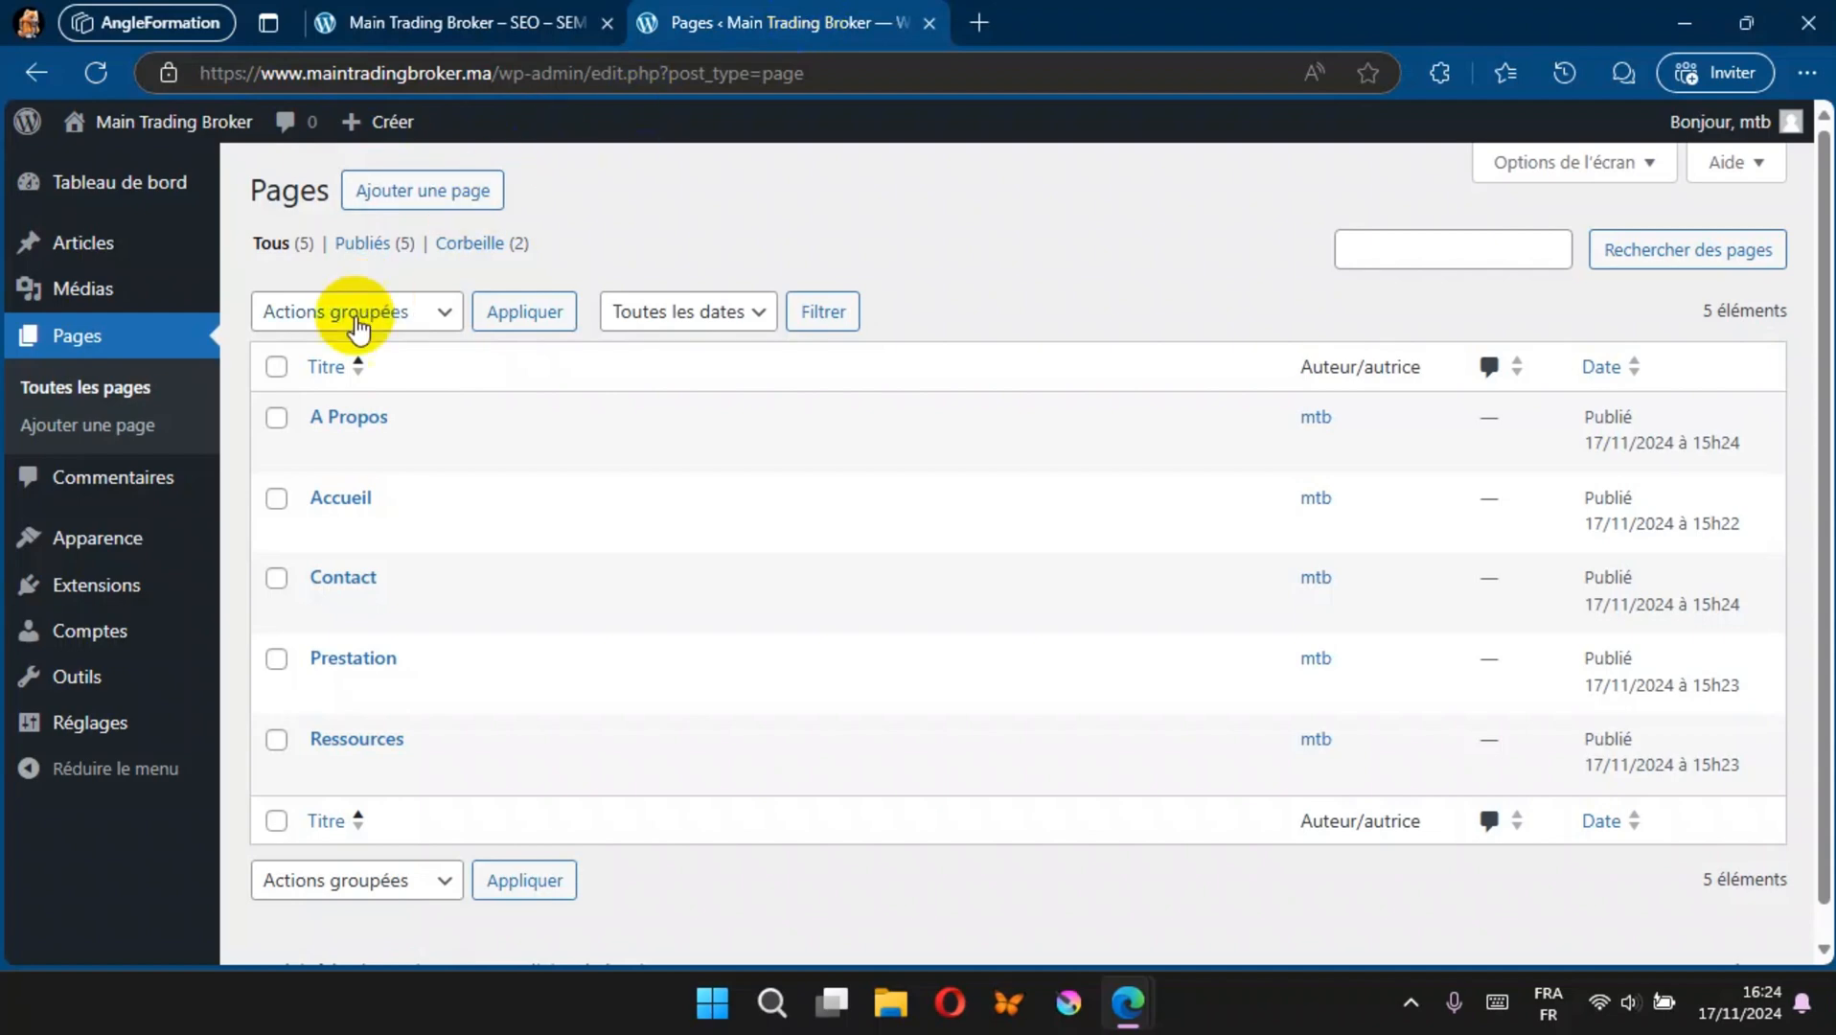
mouse_move(58, 548)
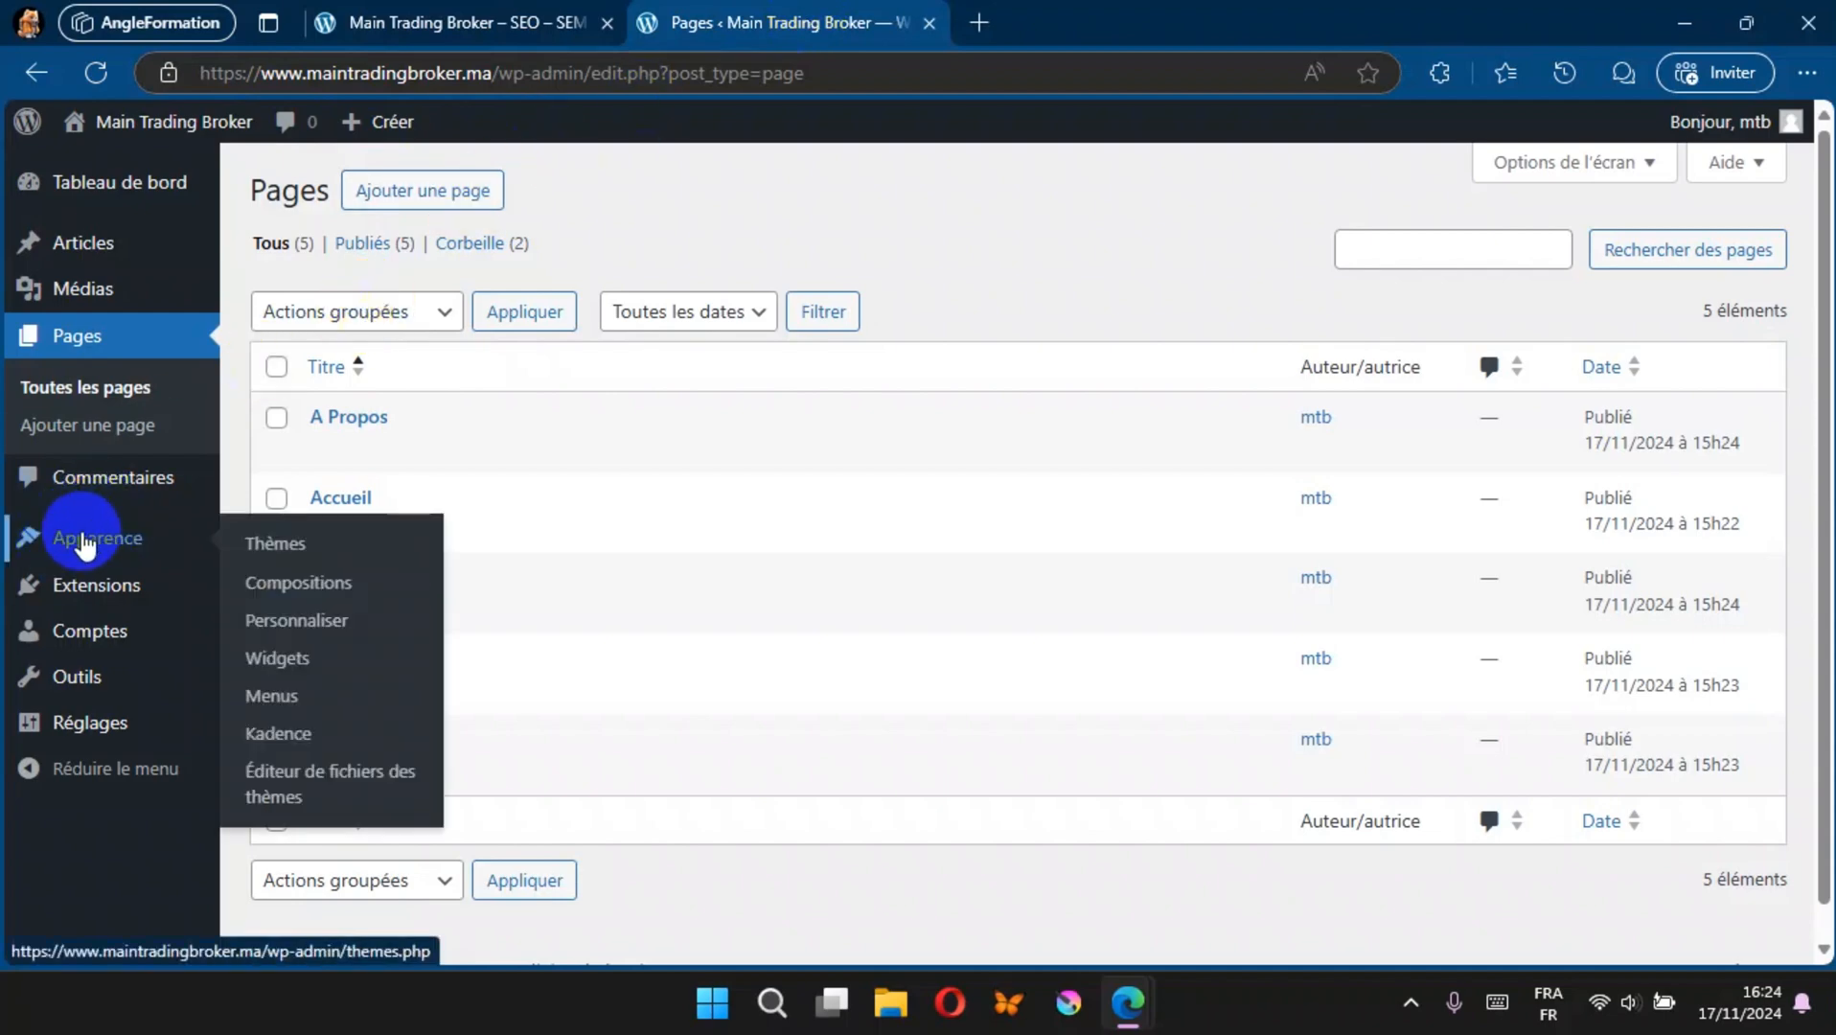
Step: Create a navigation menu named Menu Principal and assign it to the Principal display location
left_click(266, 702)
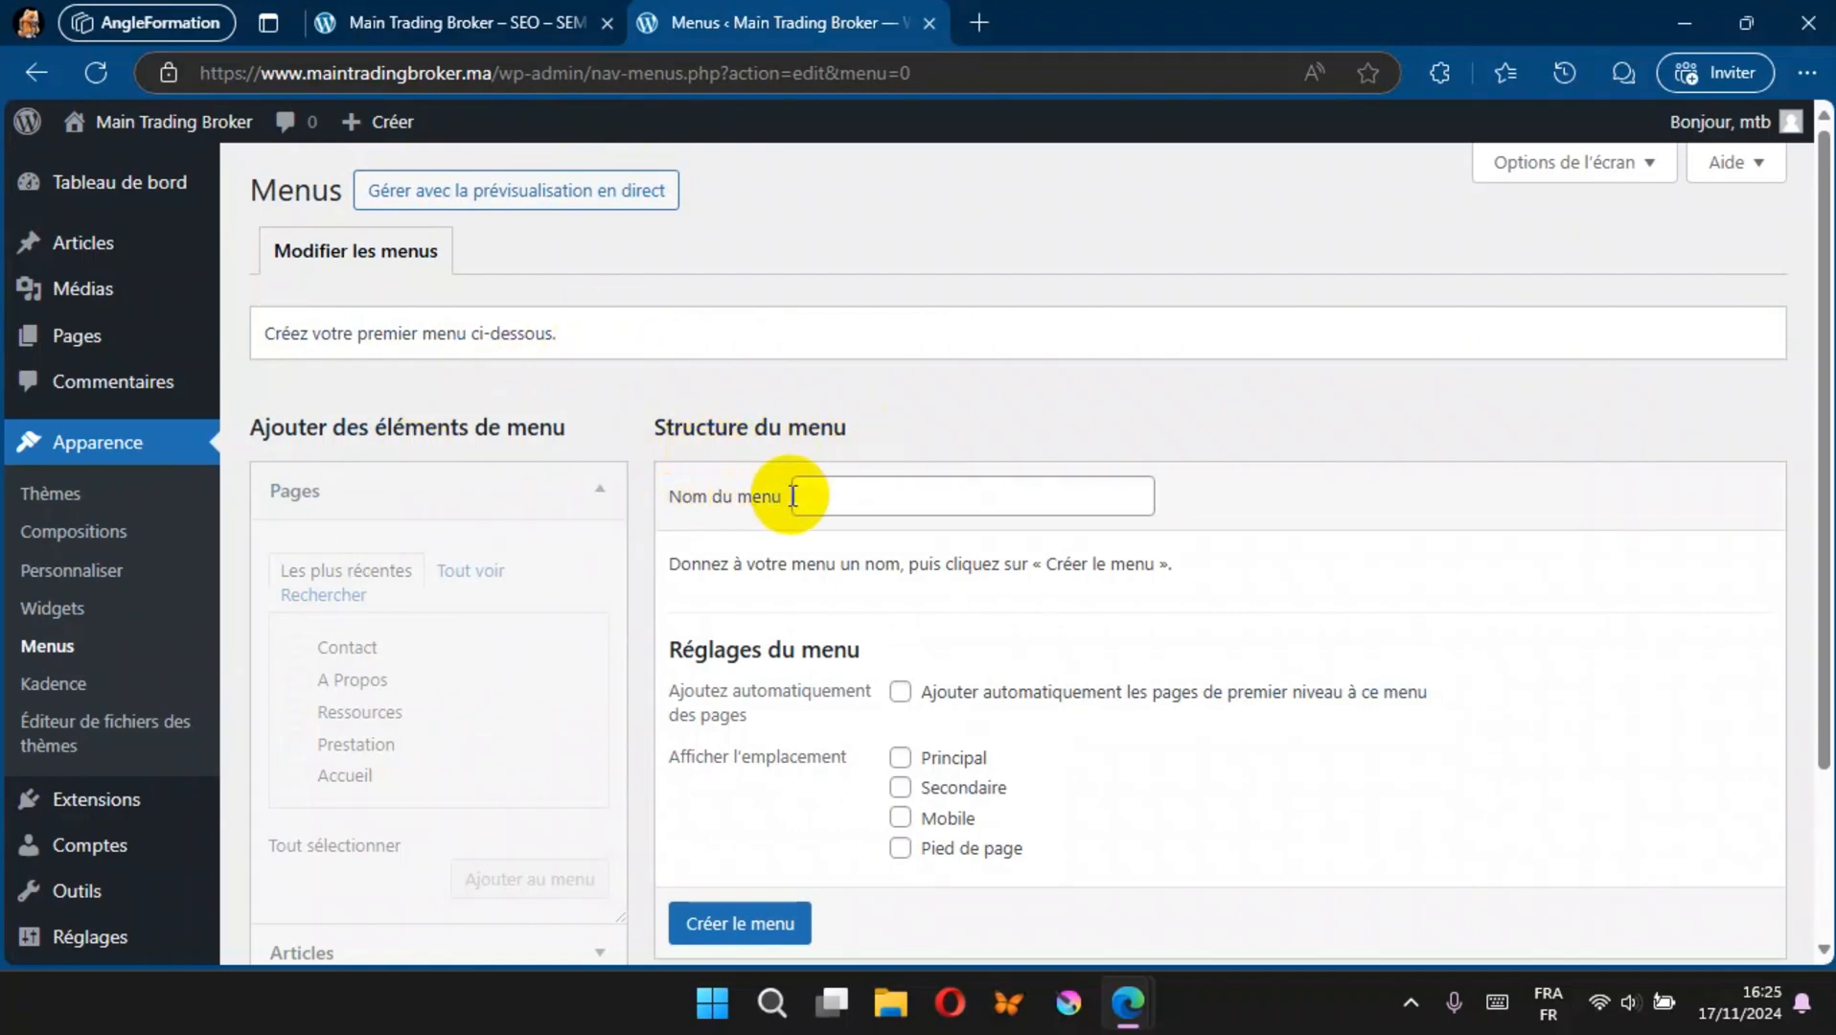
left_click(823, 499)
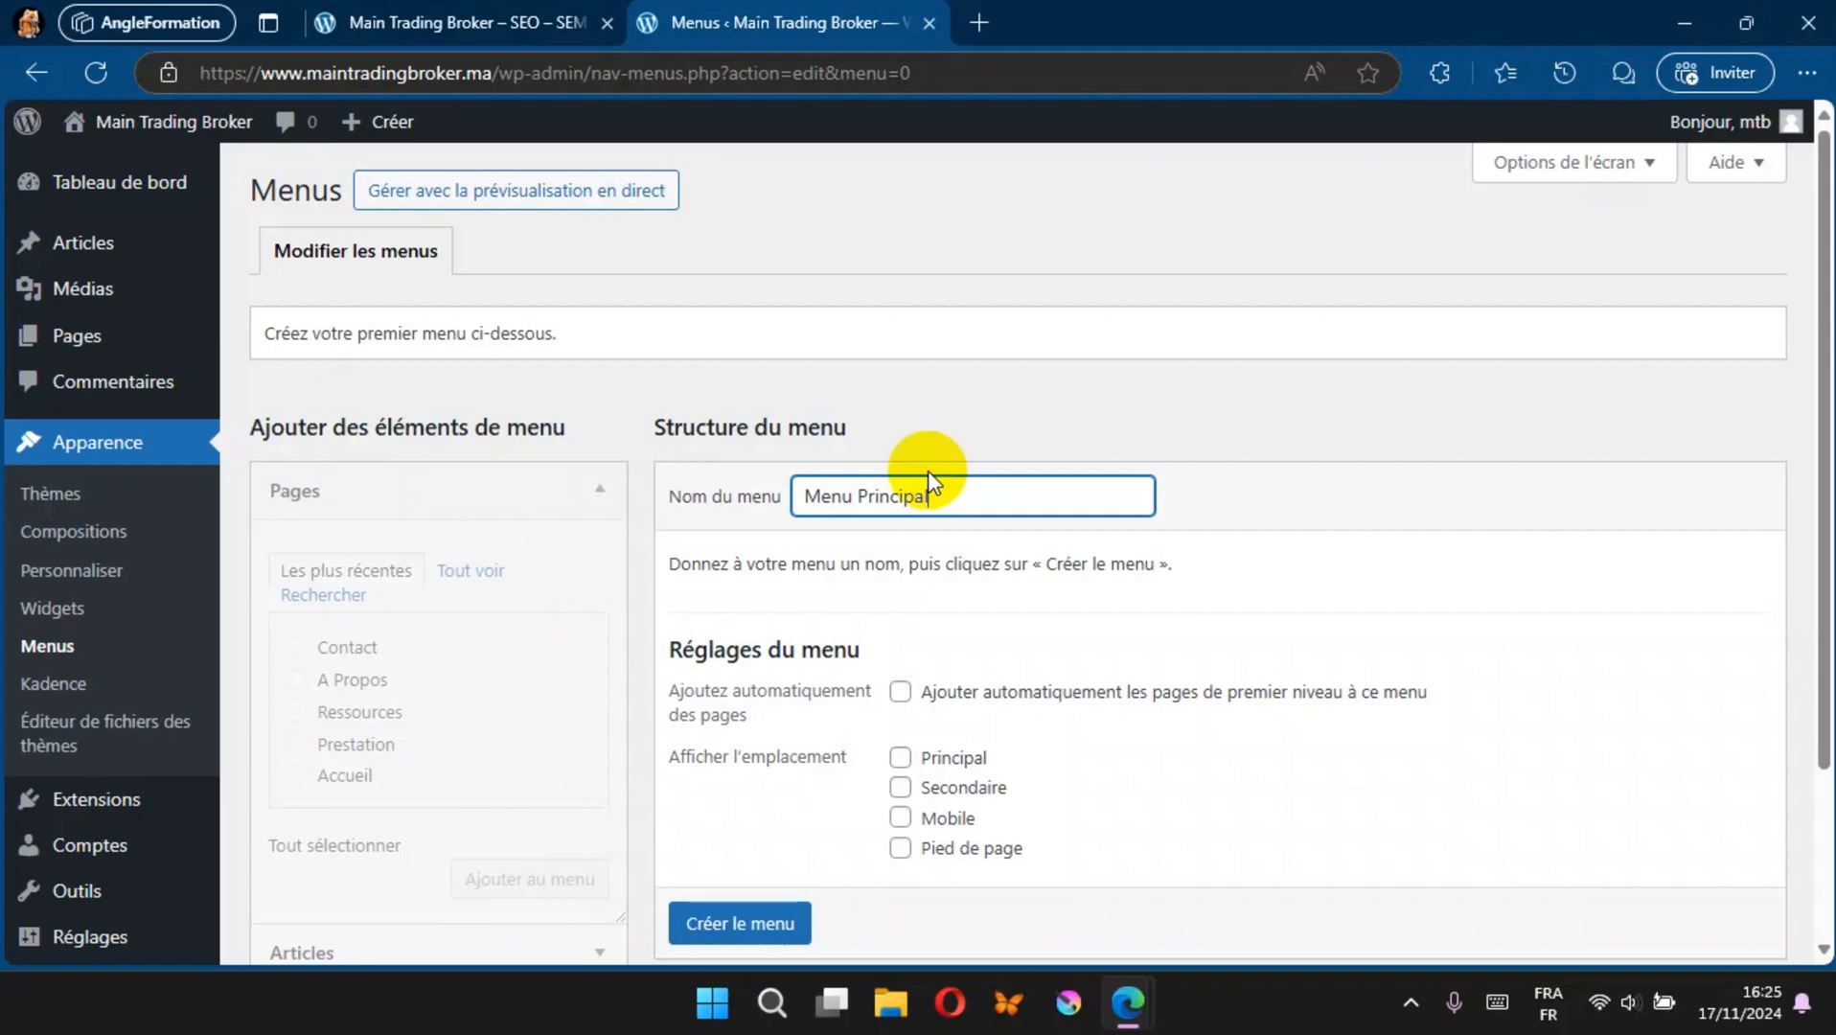
left_click(900, 759)
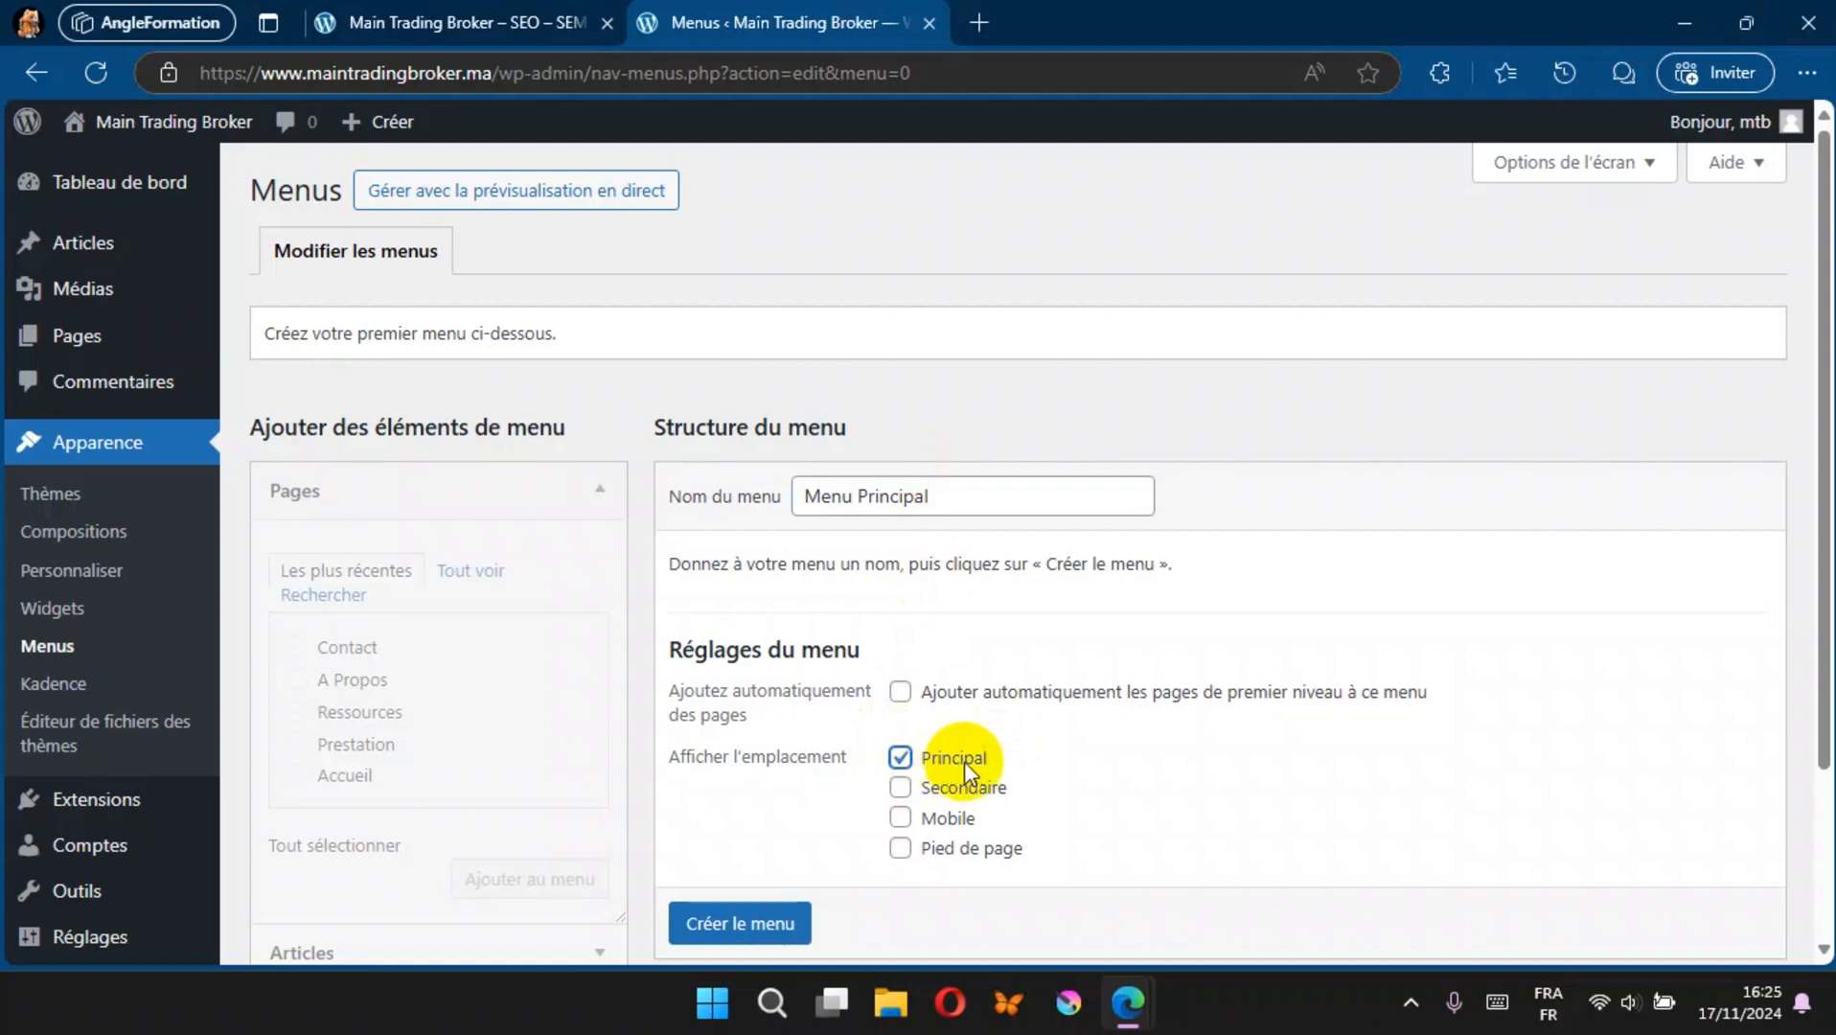
scroll(711, 922, "down", 2)
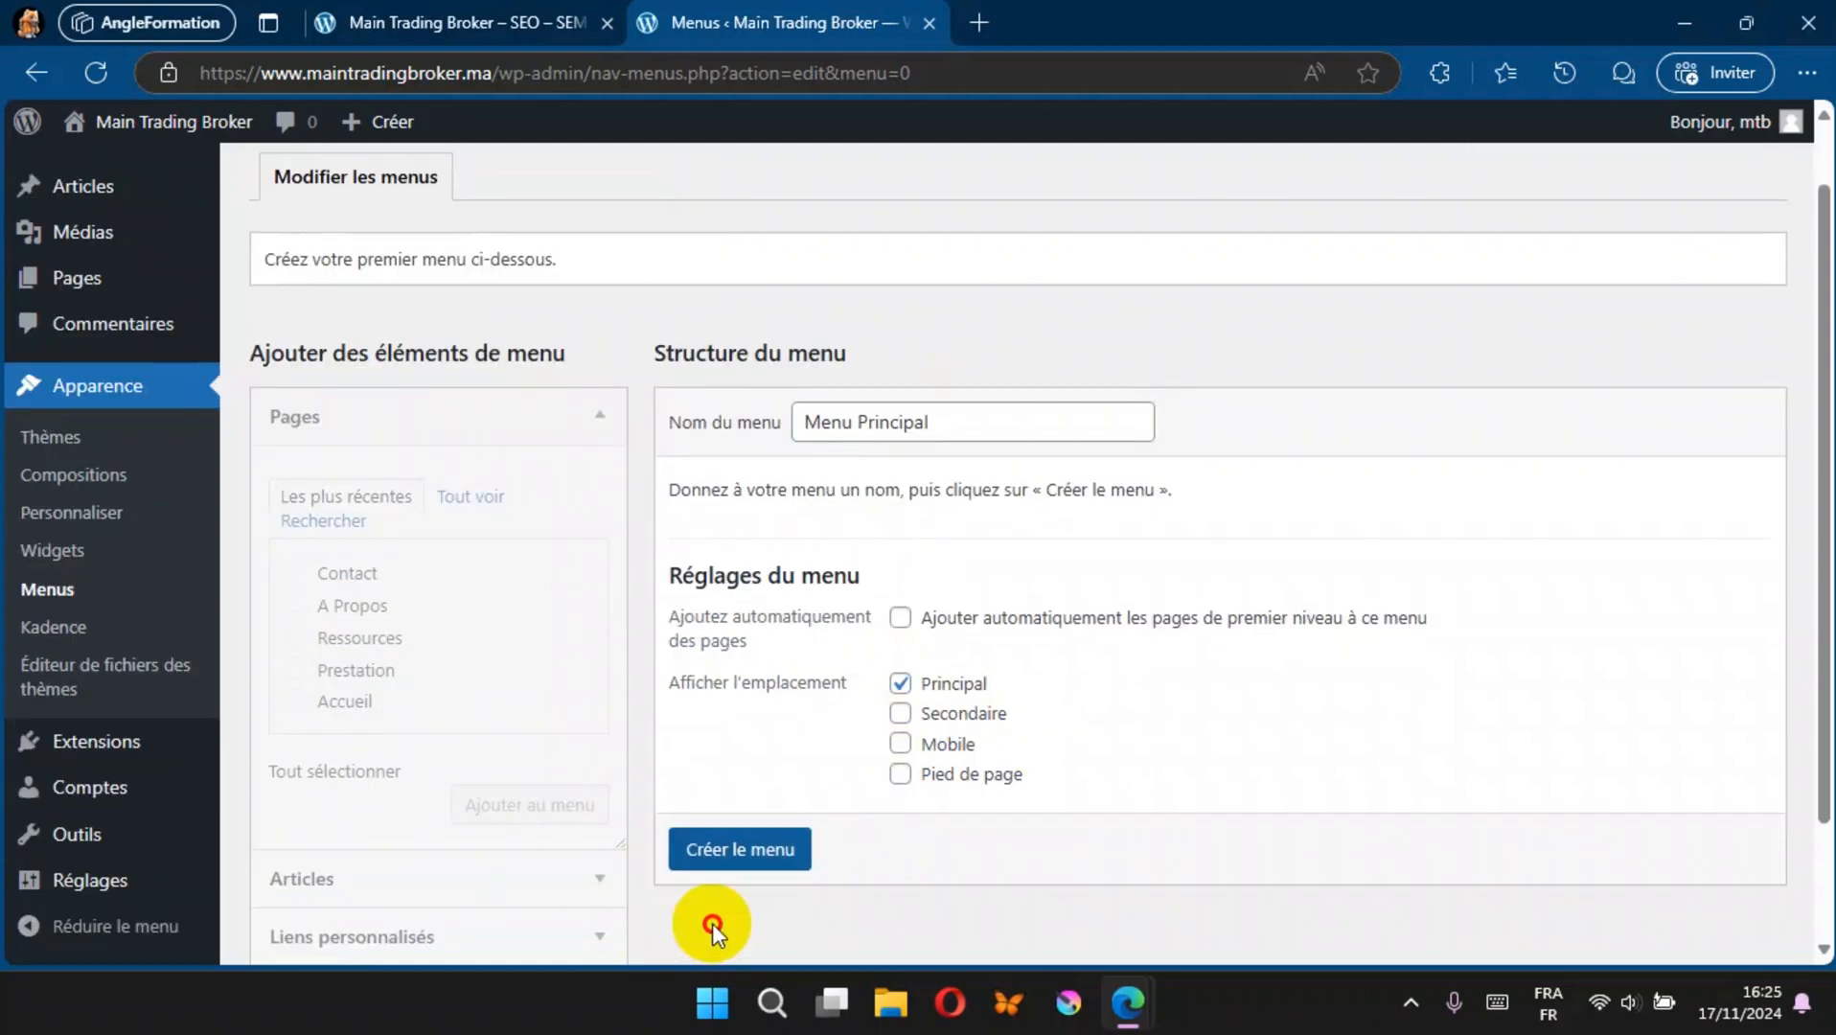
left_click(758, 849)
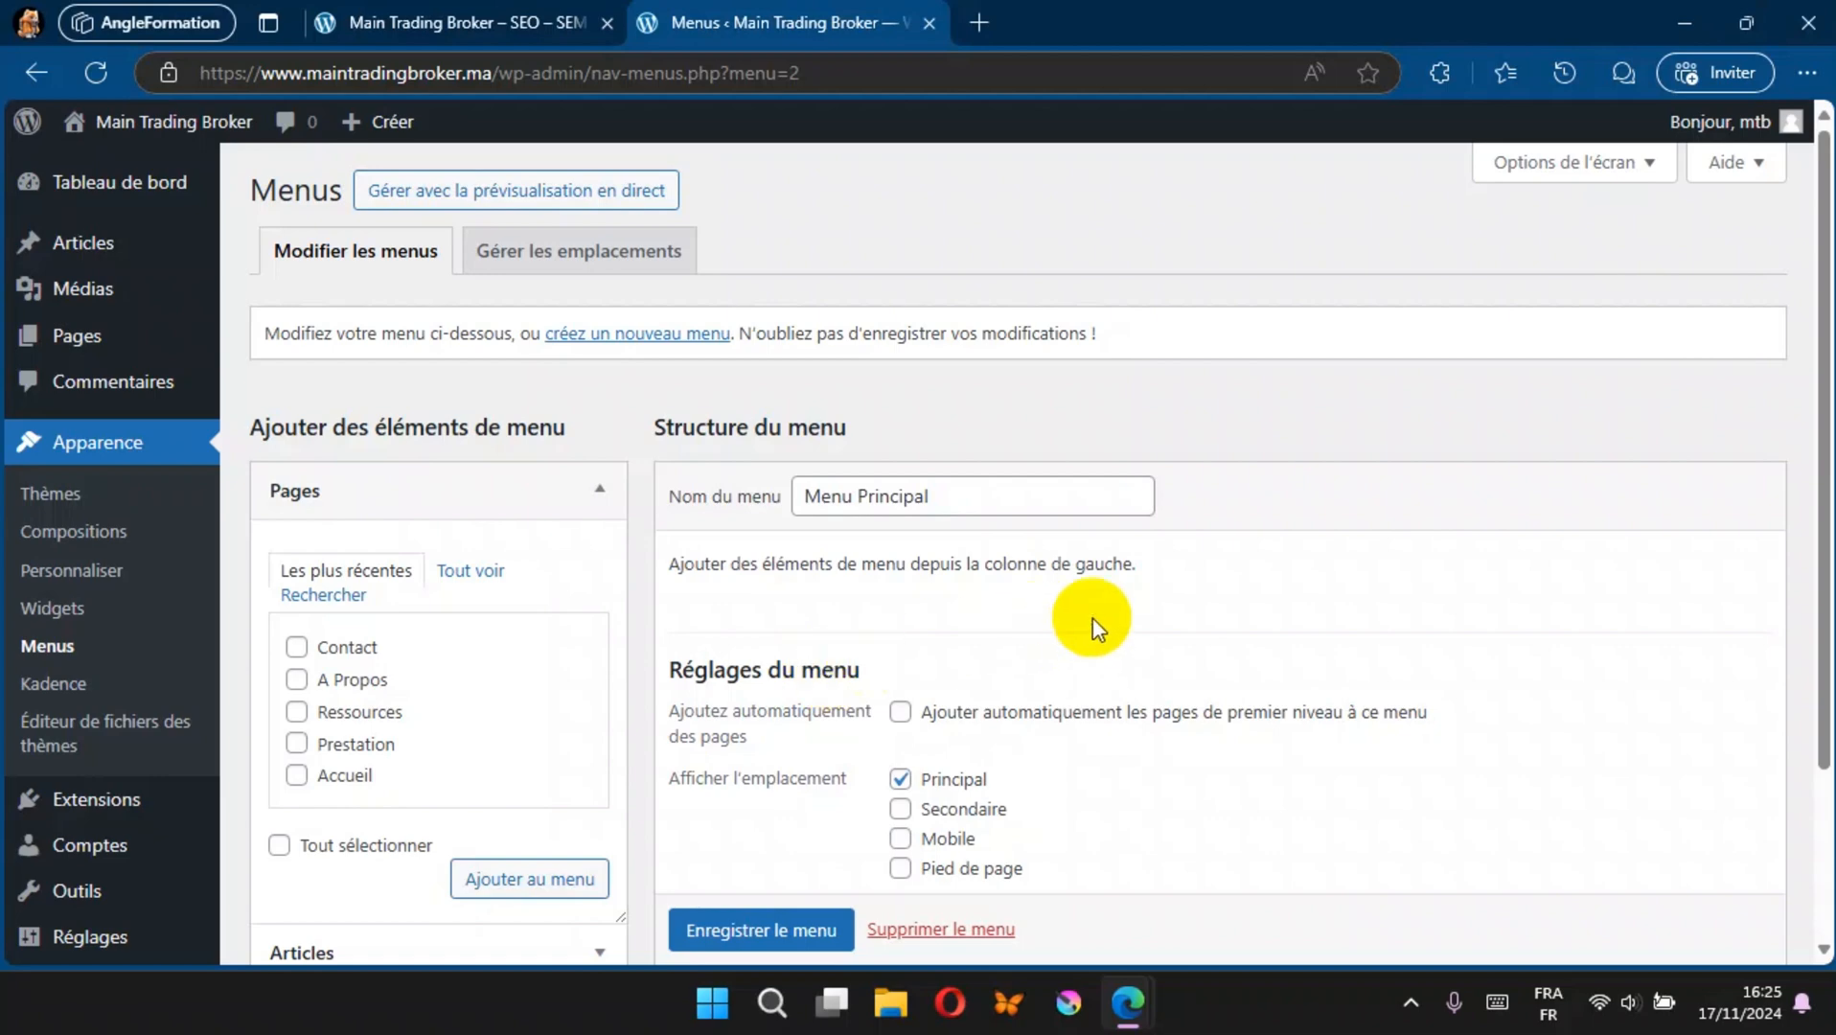
Step: Add every entry from the full pages list to Menu Principal: both Accueil entries, A Propos, Contact, Prestation and Ressources
scroll(1121, 628, "down", 2)
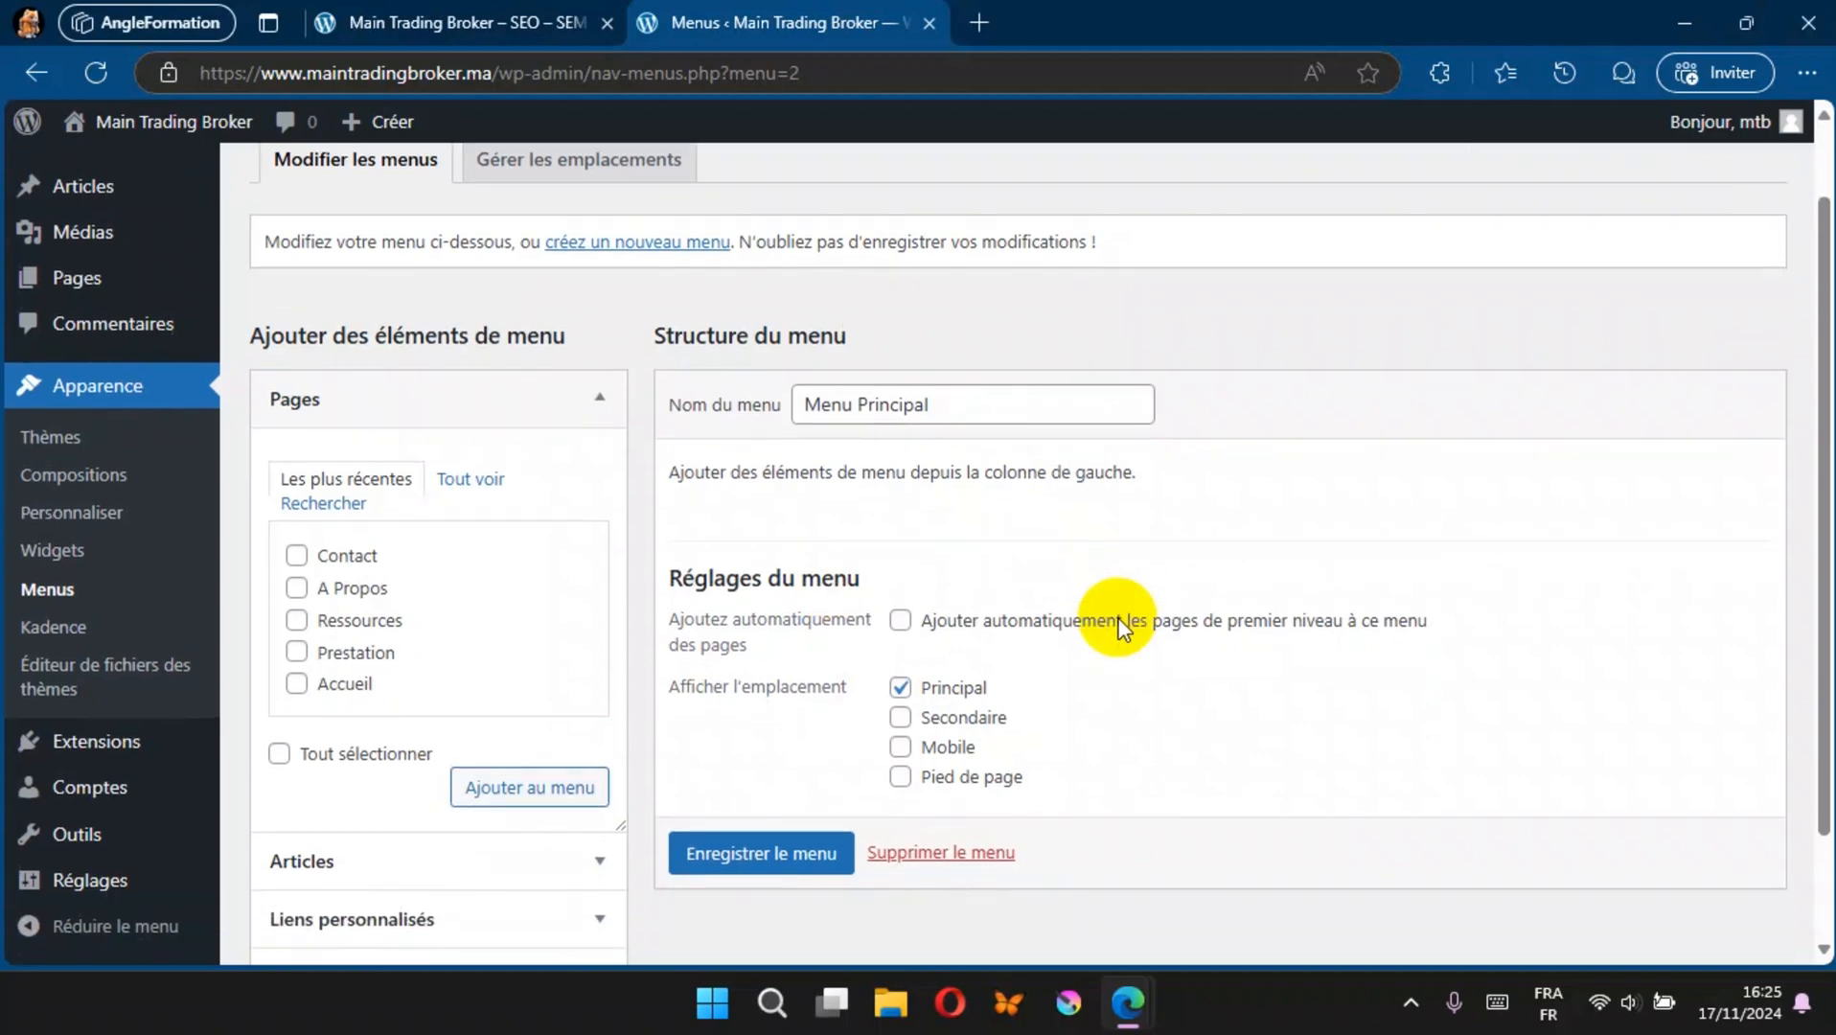
left_click(464, 487)
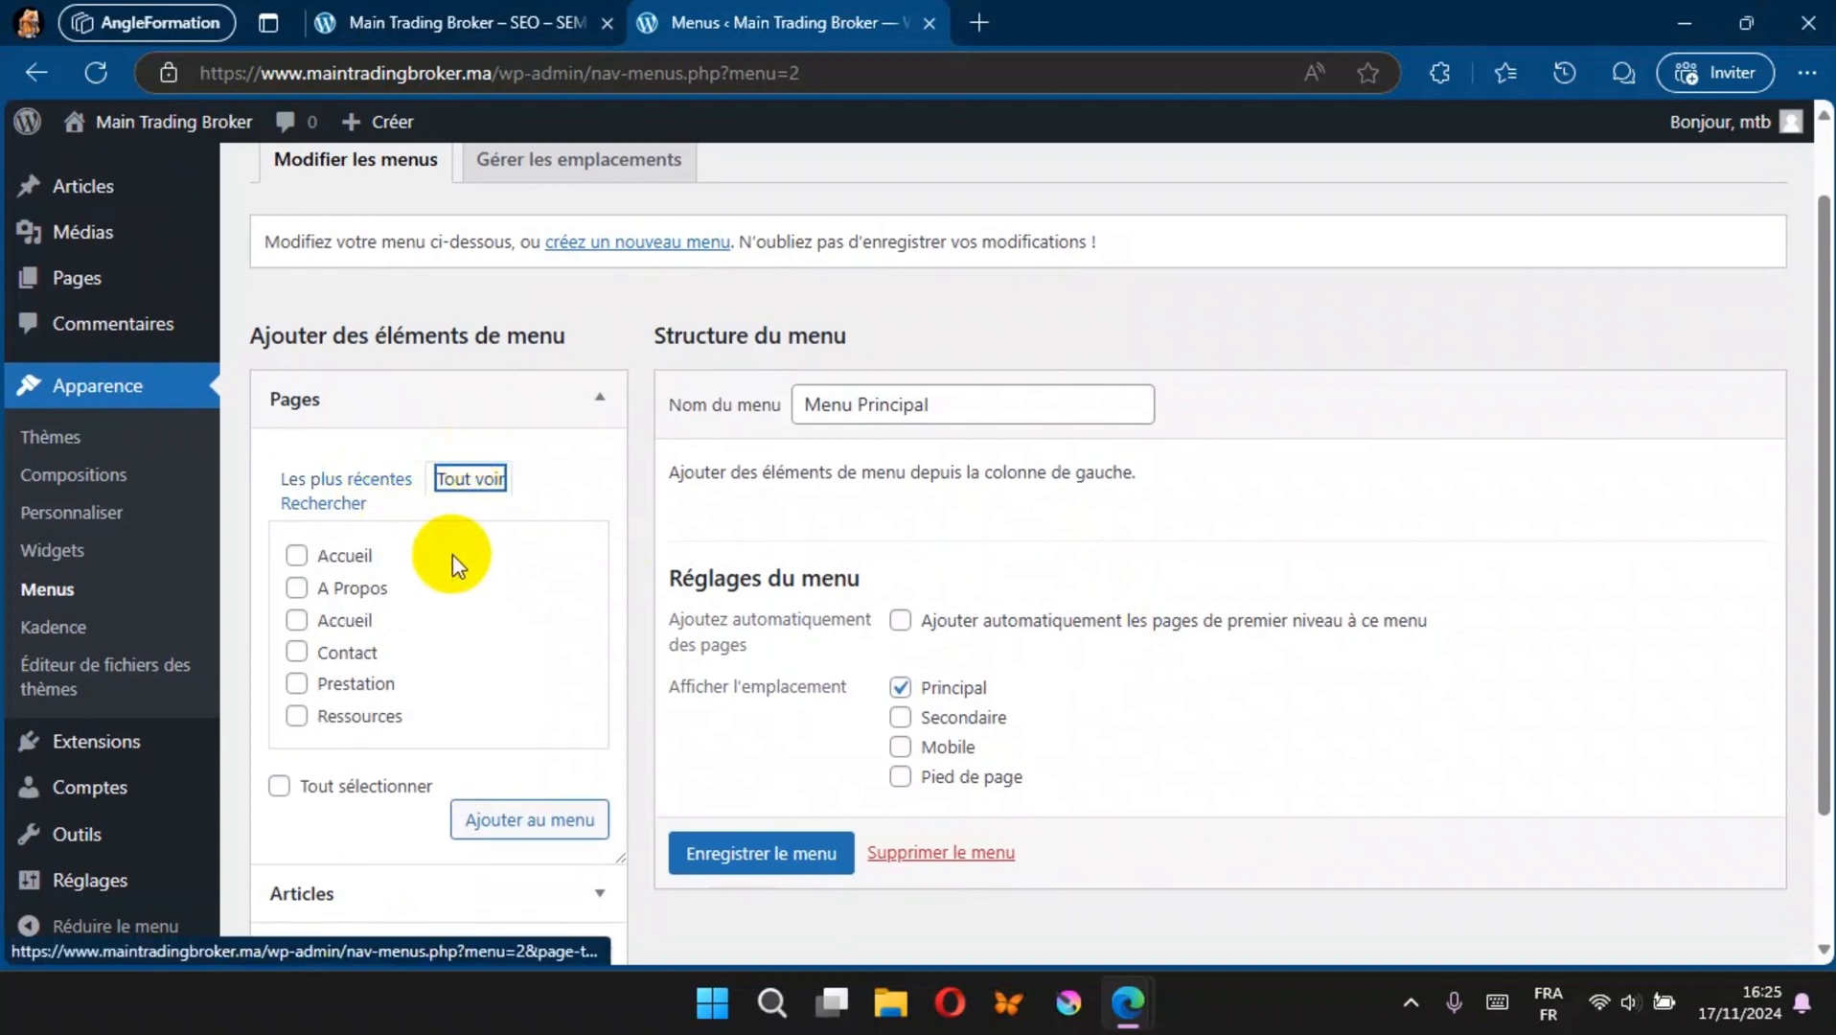
scroll(453, 554, "down", 1)
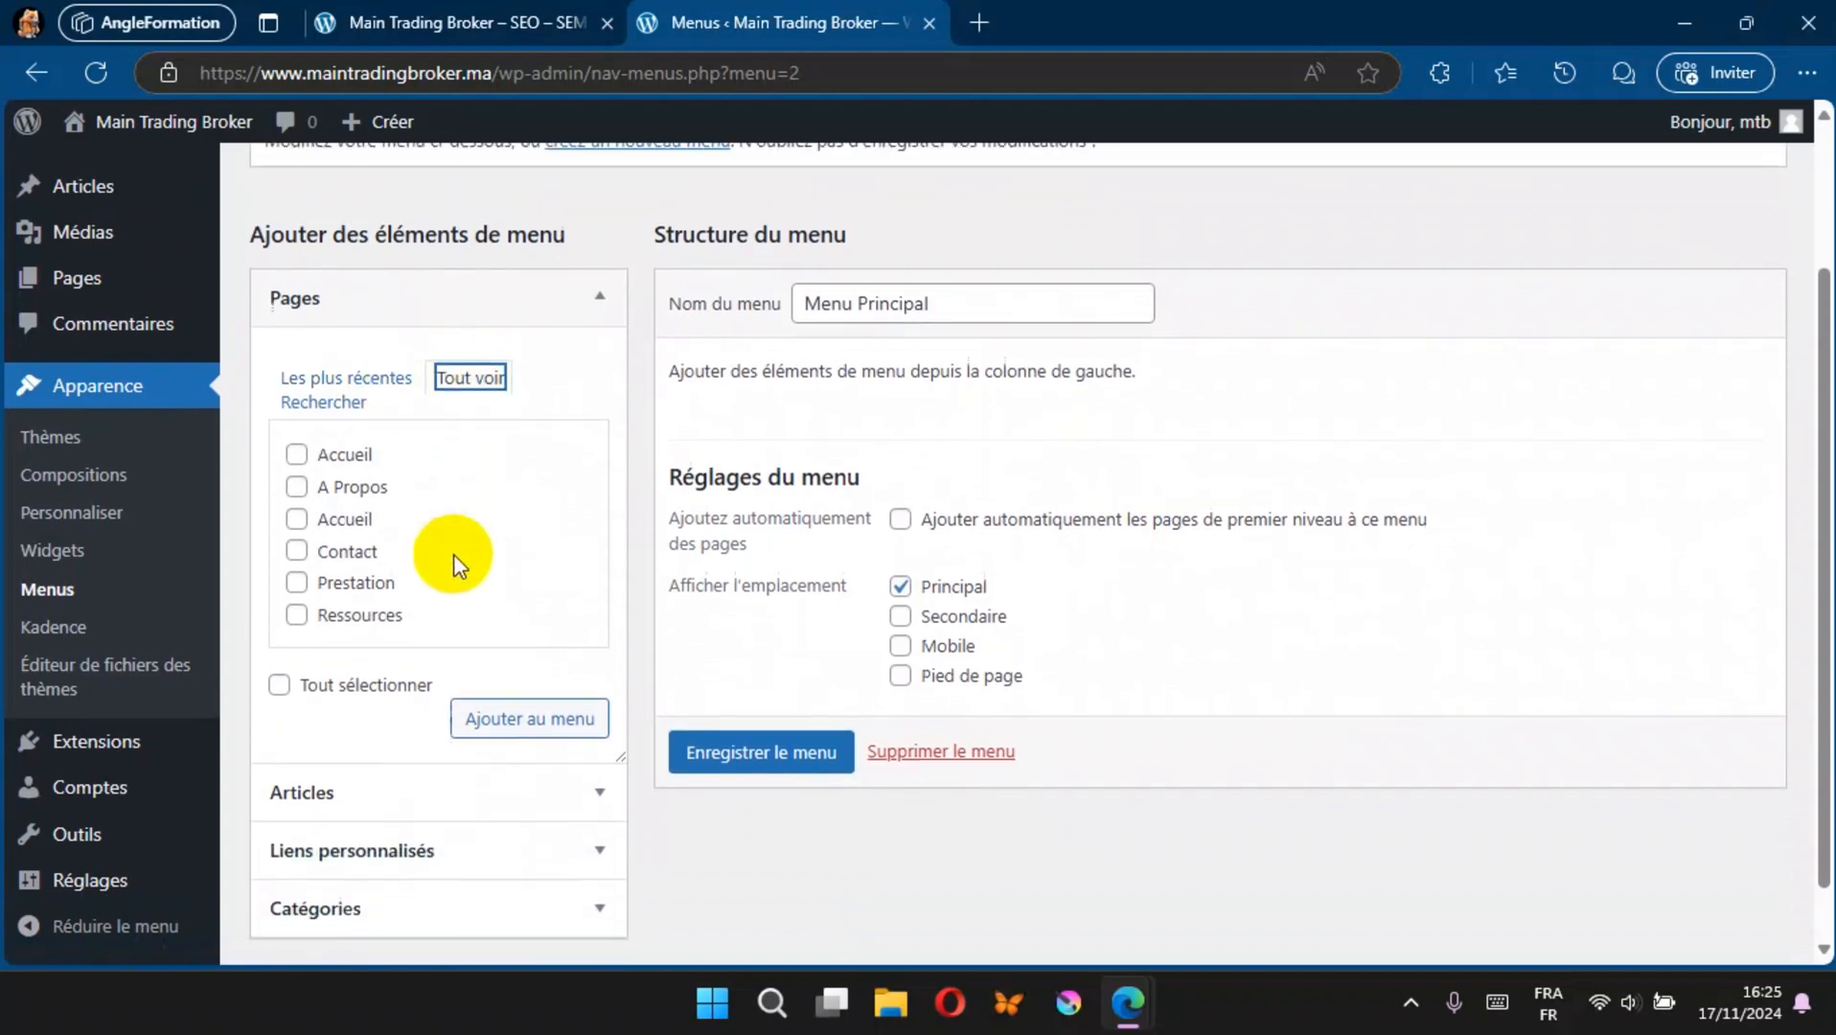
left_click(293, 451)
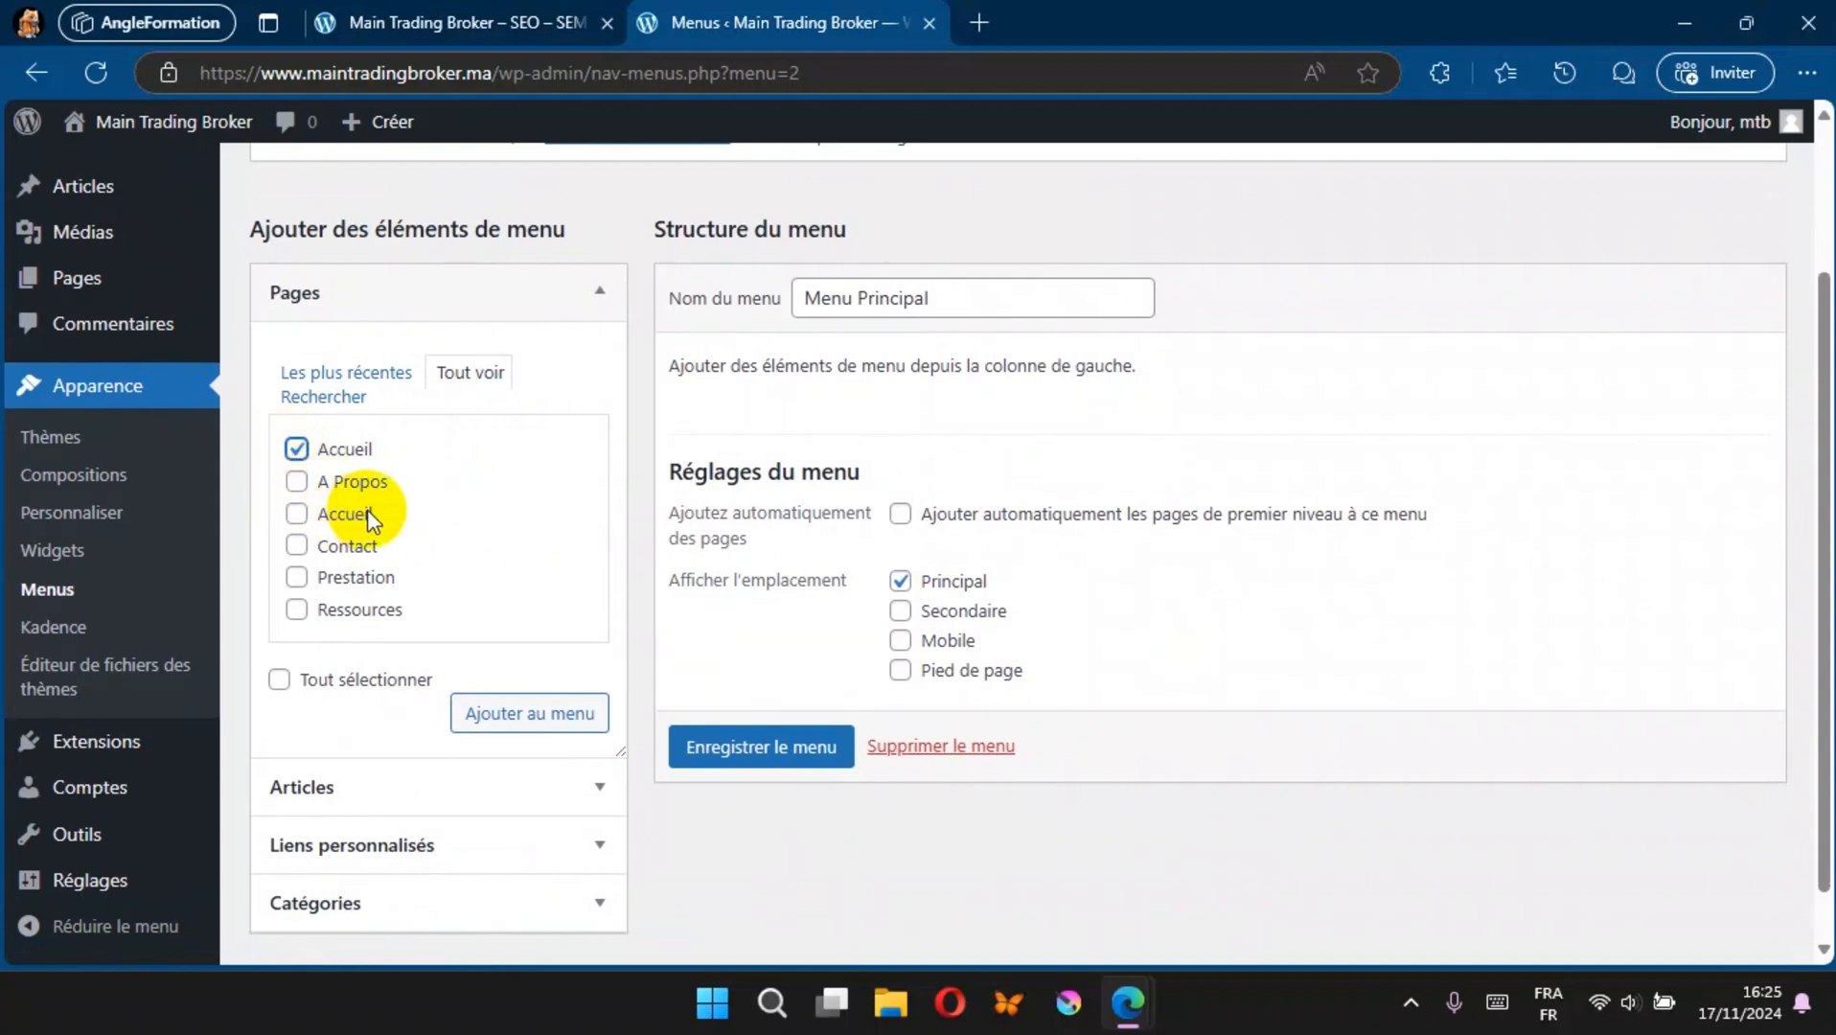
left_click(296, 515)
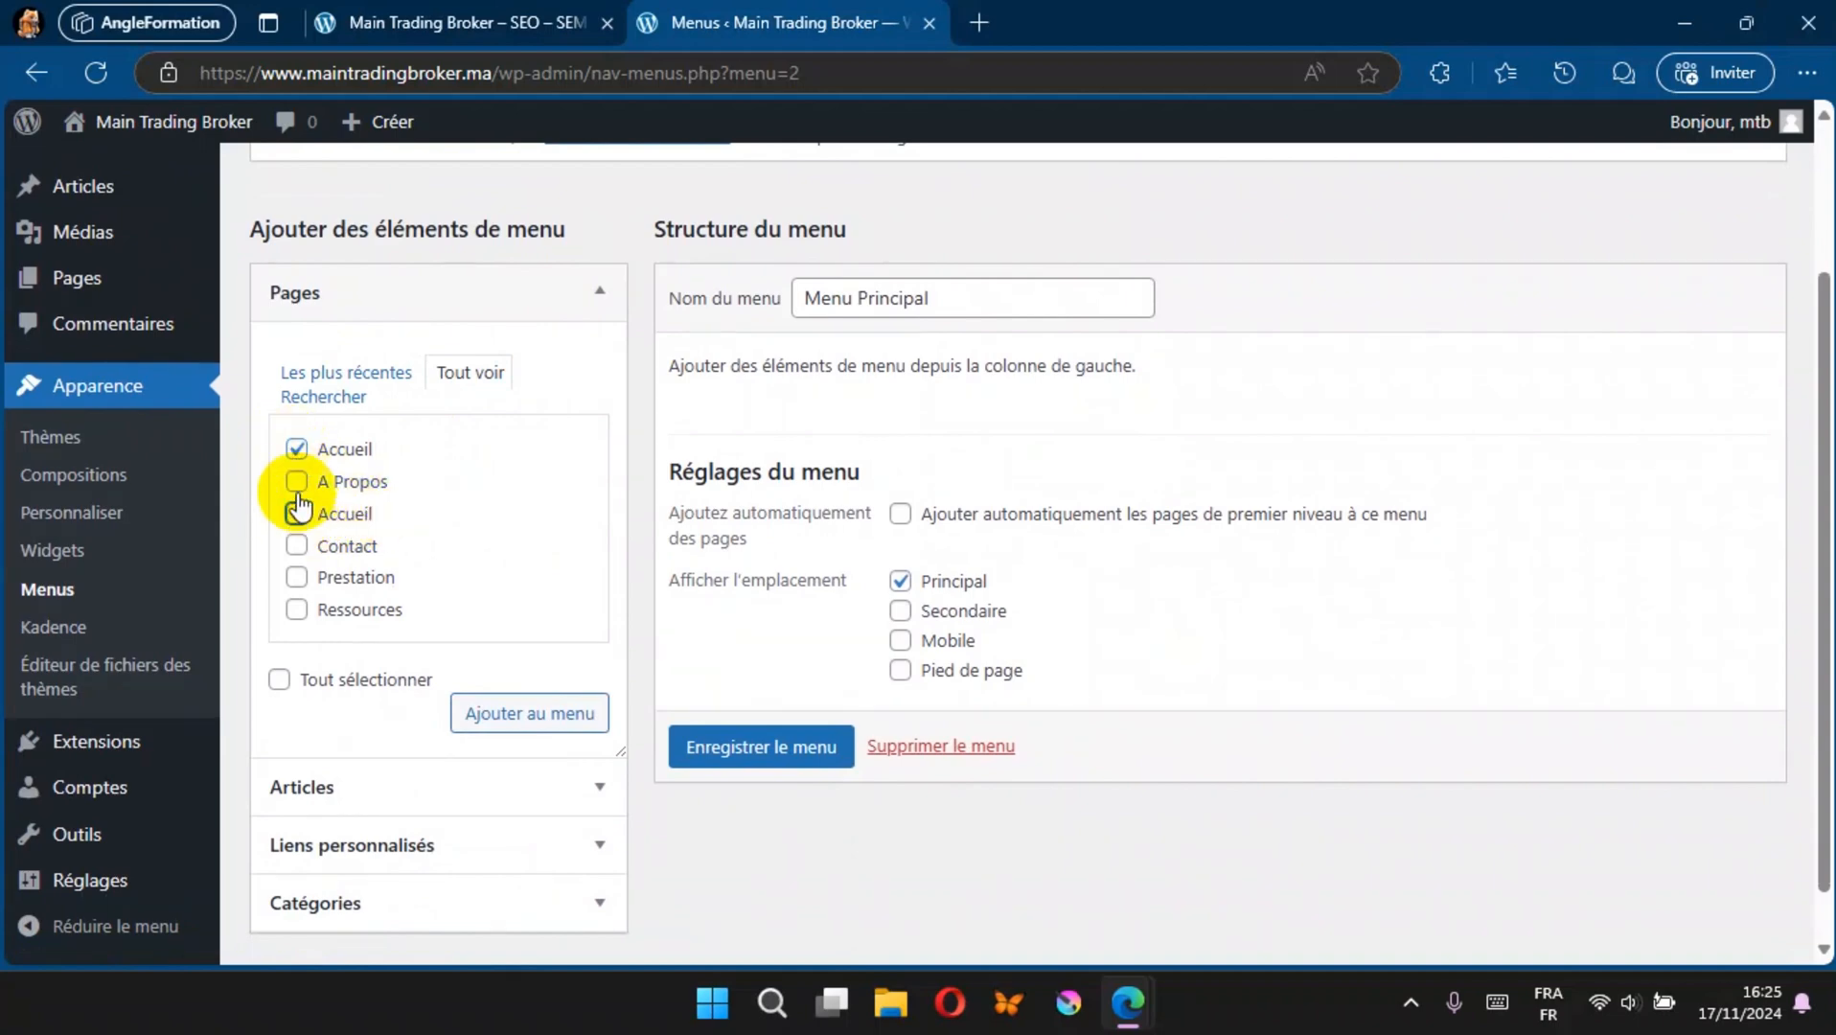
left_click(298, 485)
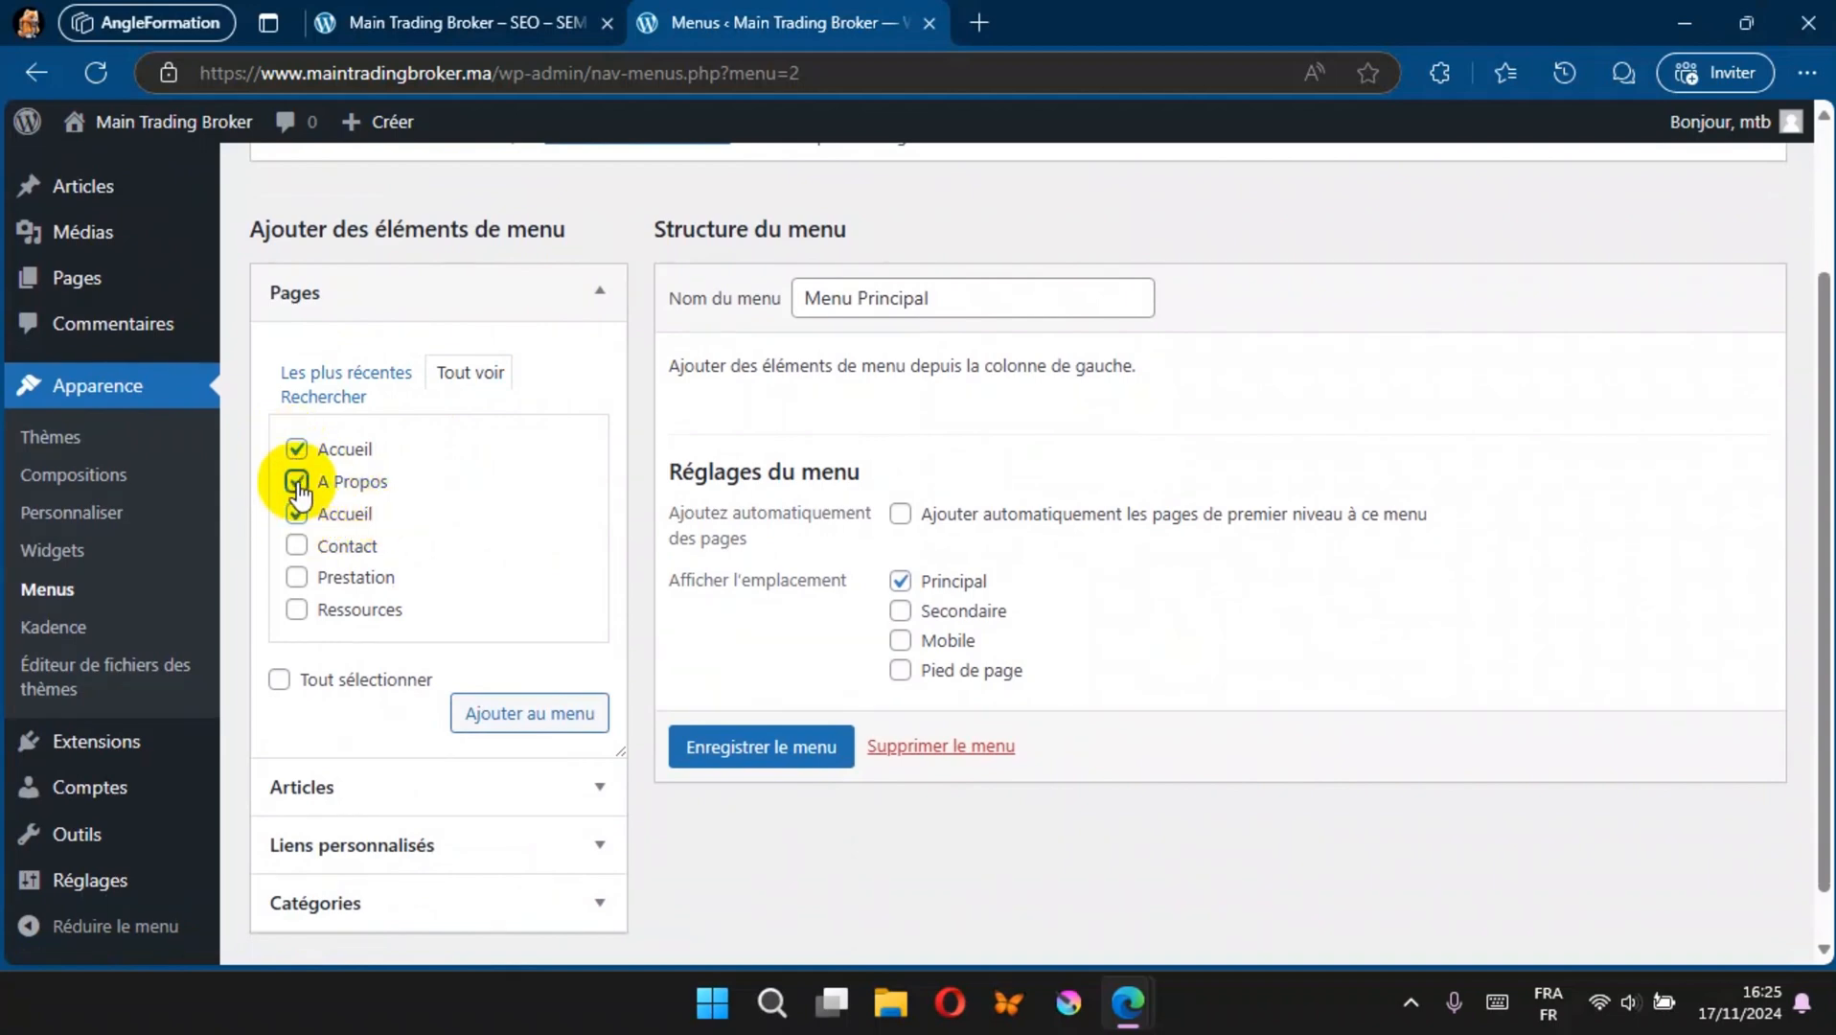
left_click(299, 548)
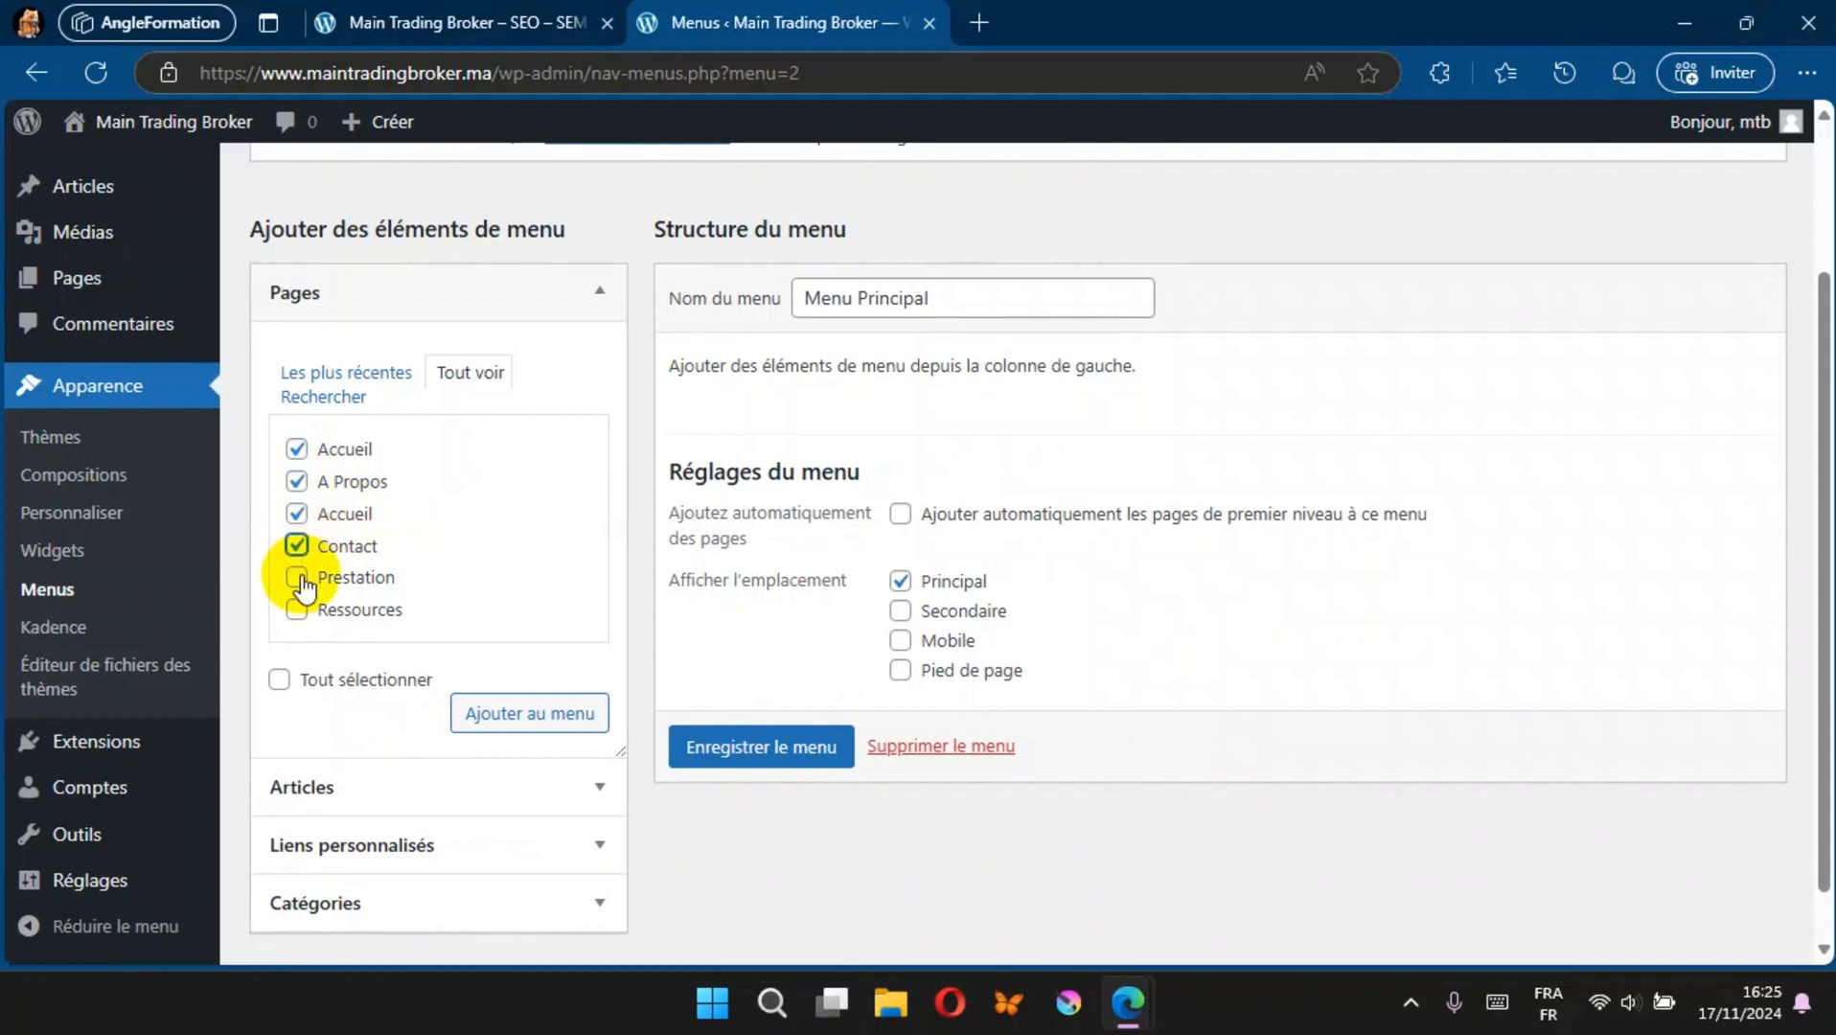
left_click(298, 578)
left_click(297, 610)
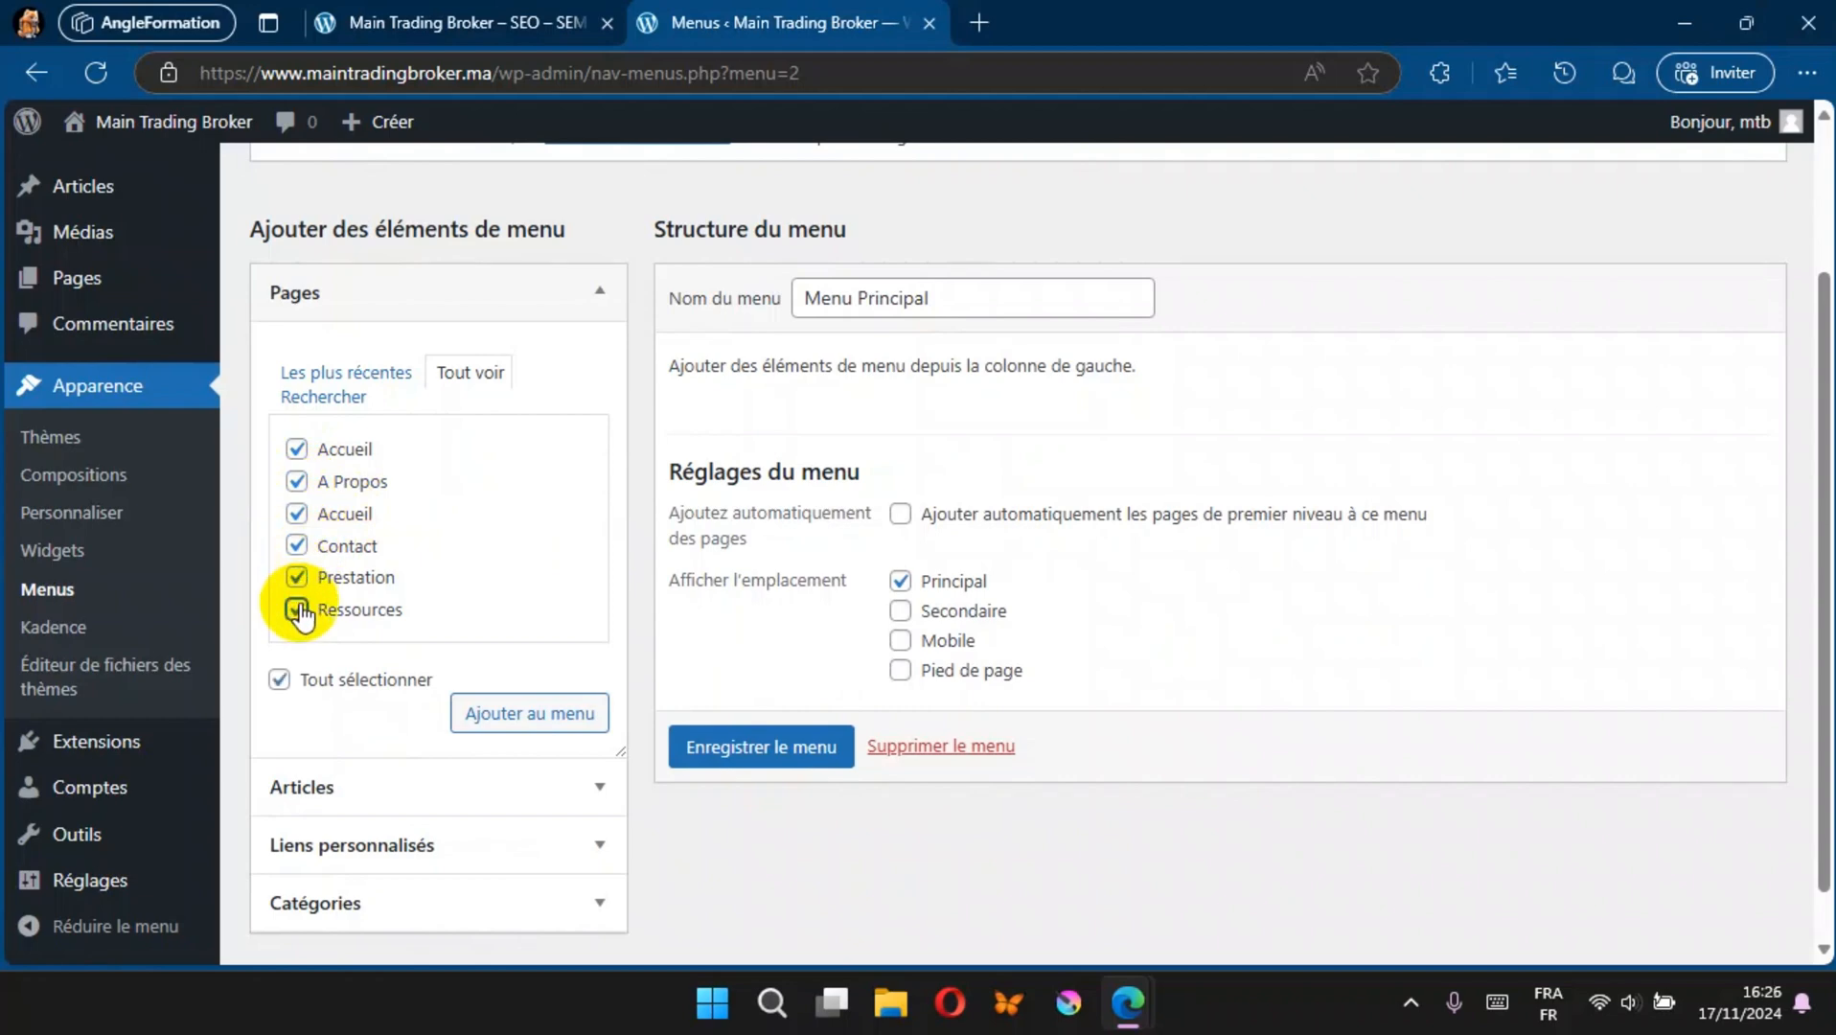
left_click(536, 714)
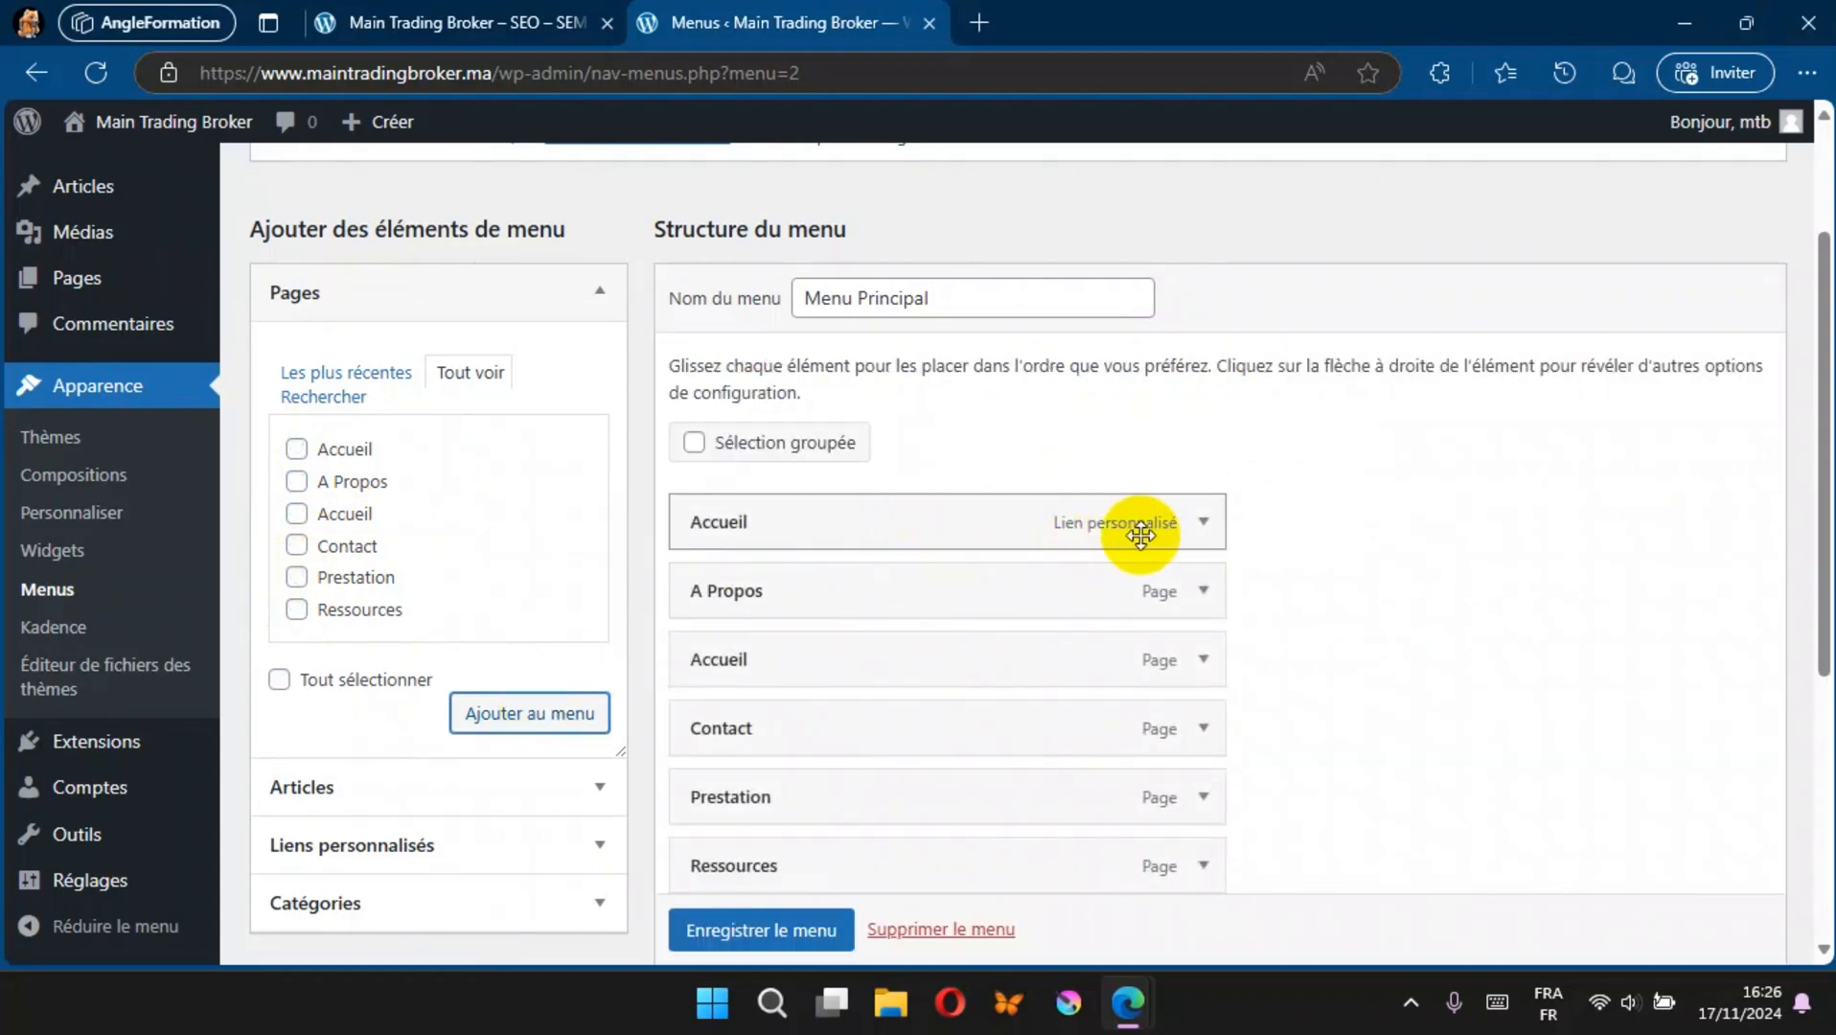
Step: Remove the custom-link Accueil item from Menu Principal and save the menu
left_click(1204, 522)
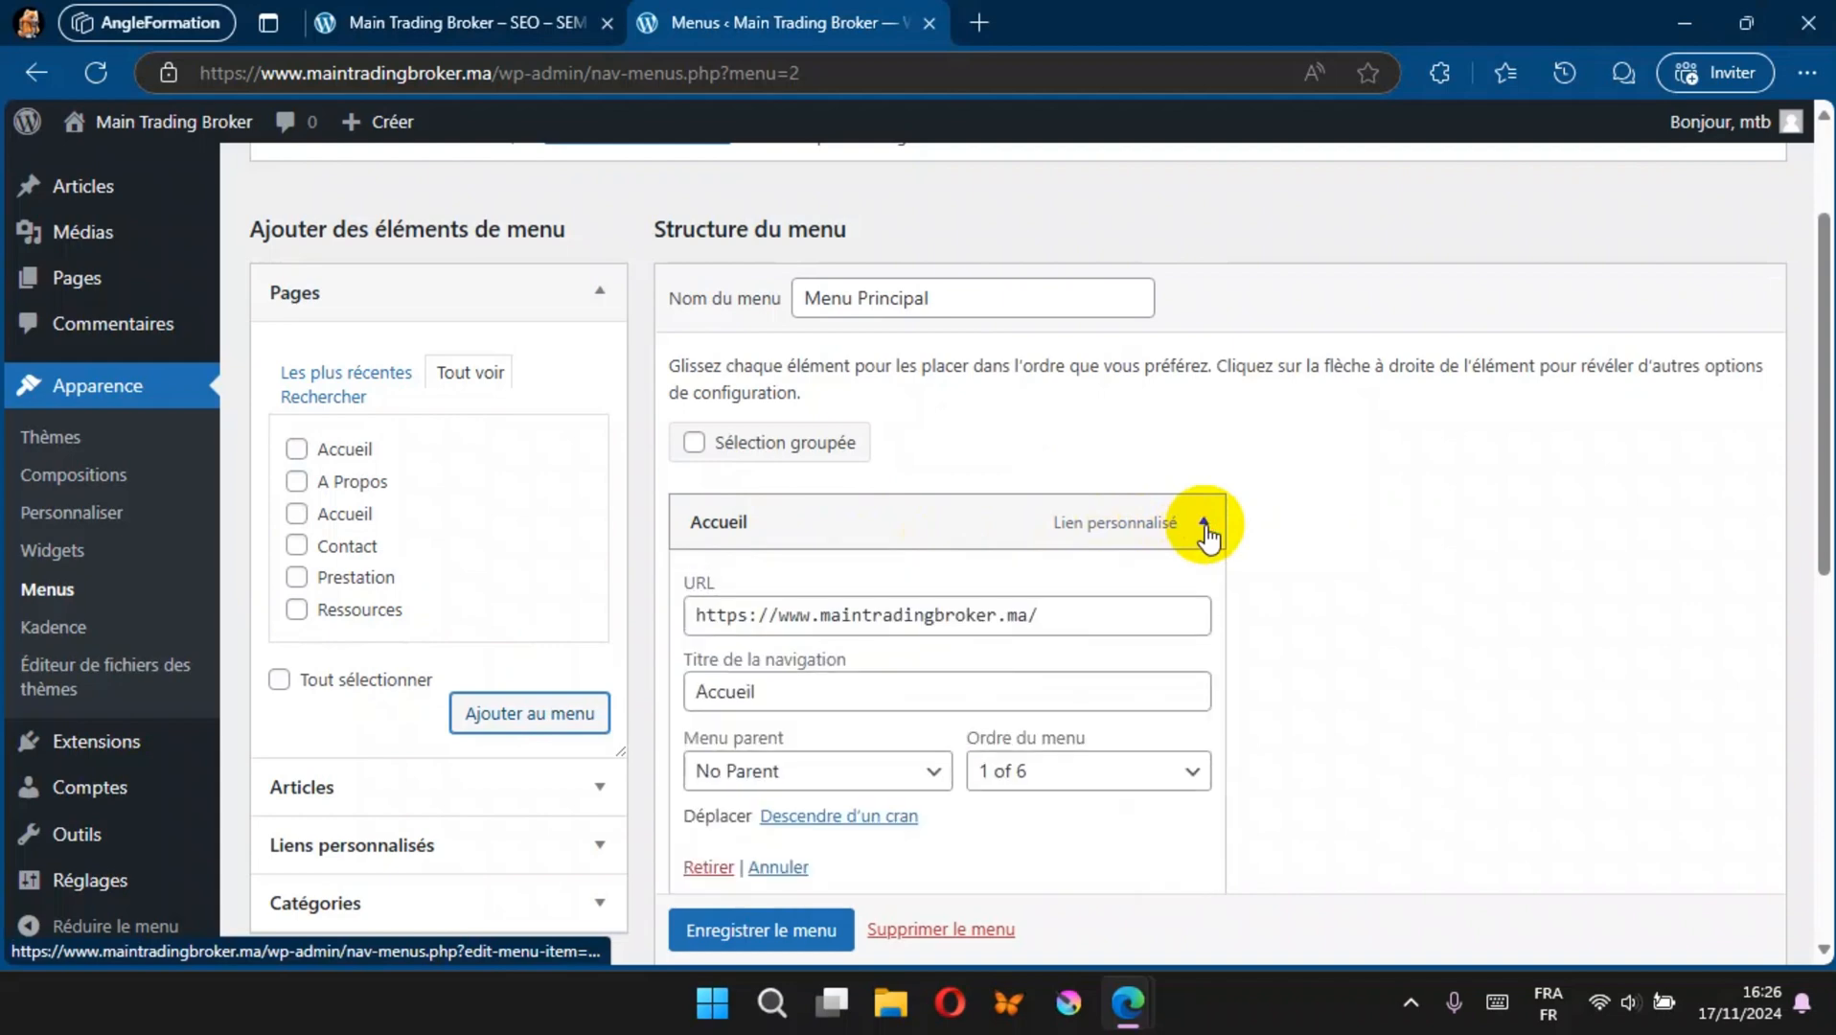
left_click(708, 867)
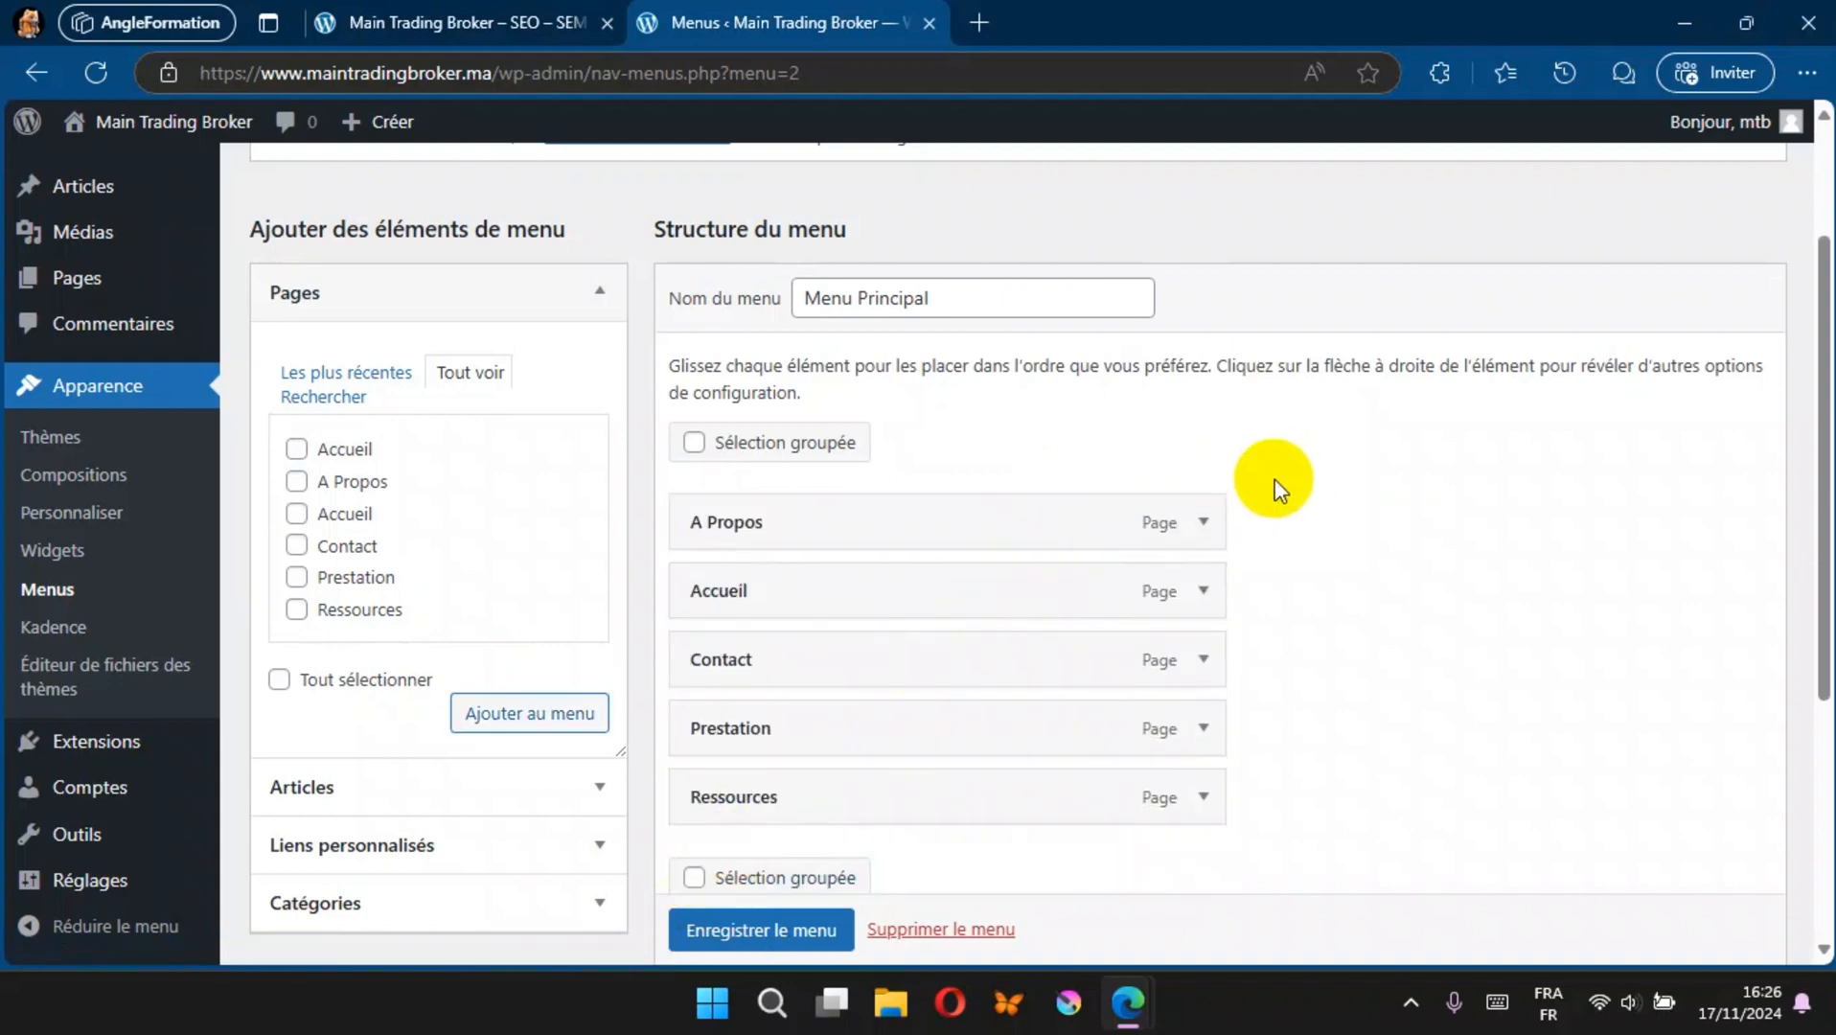
left_click(728, 930)
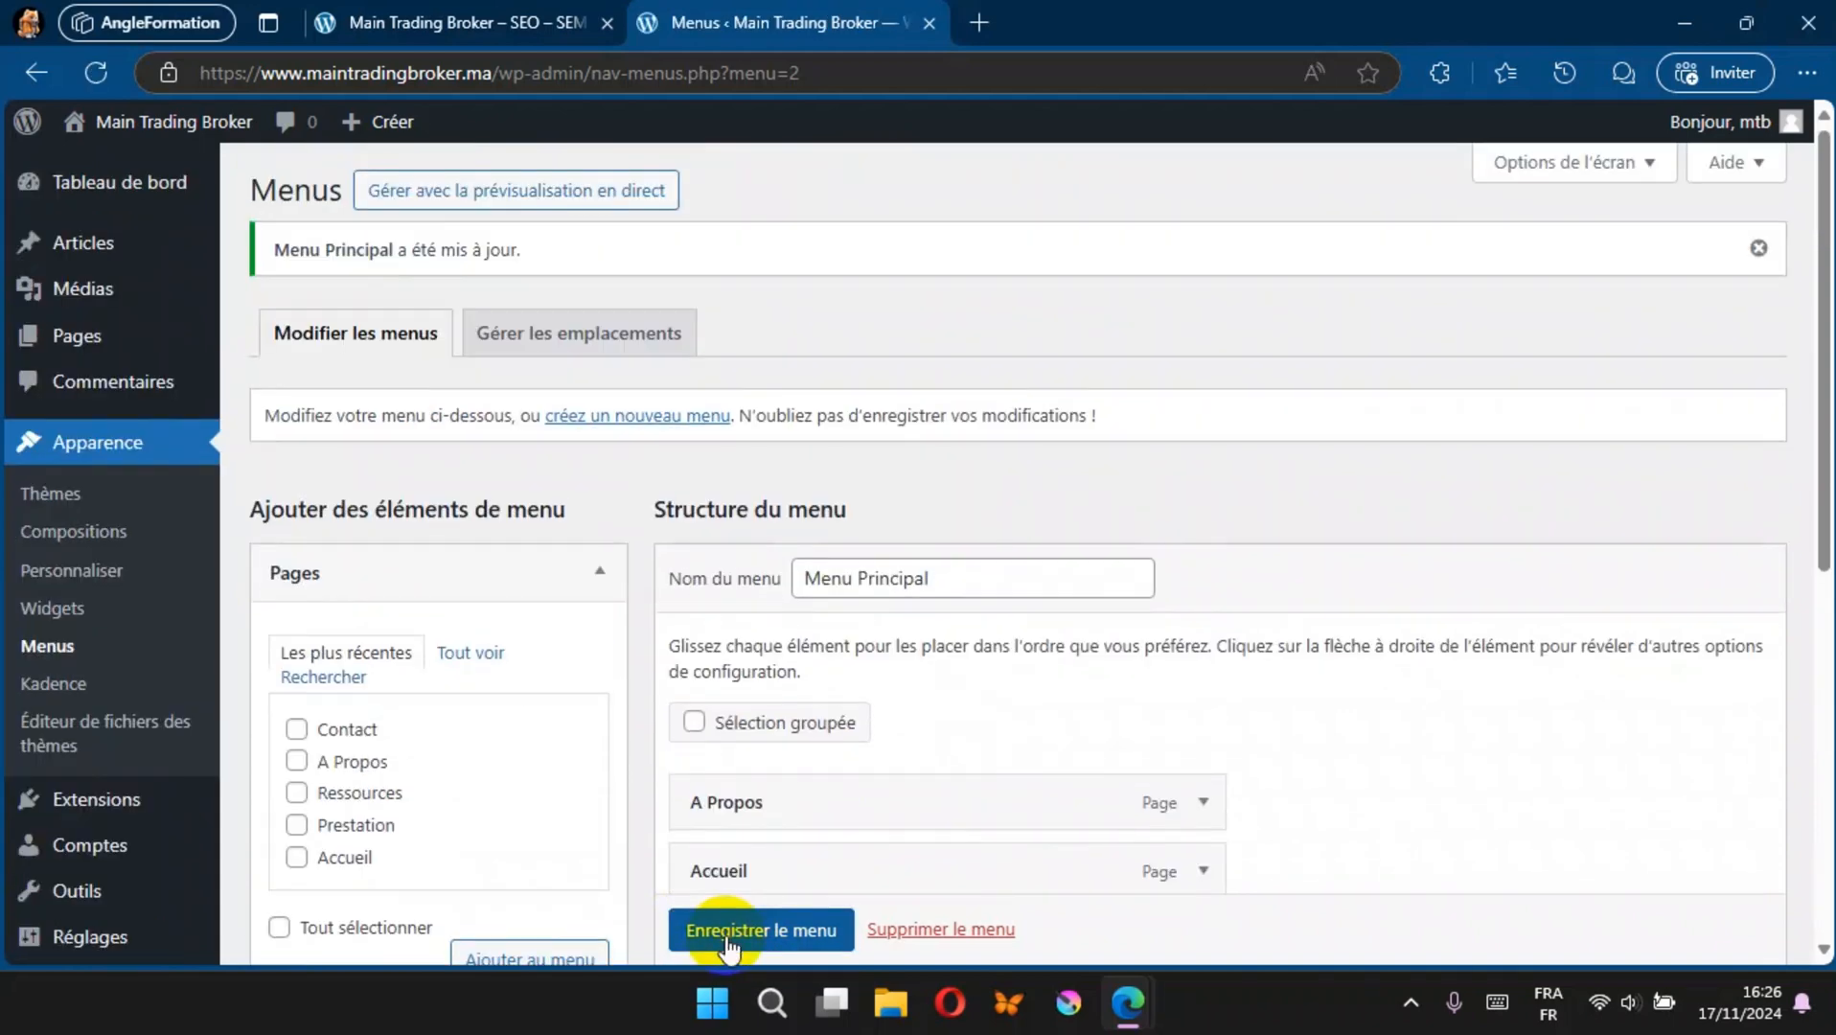
Step: Reload the public site to check its header for the menu, returning to the menu administration
left_click(482, 32)
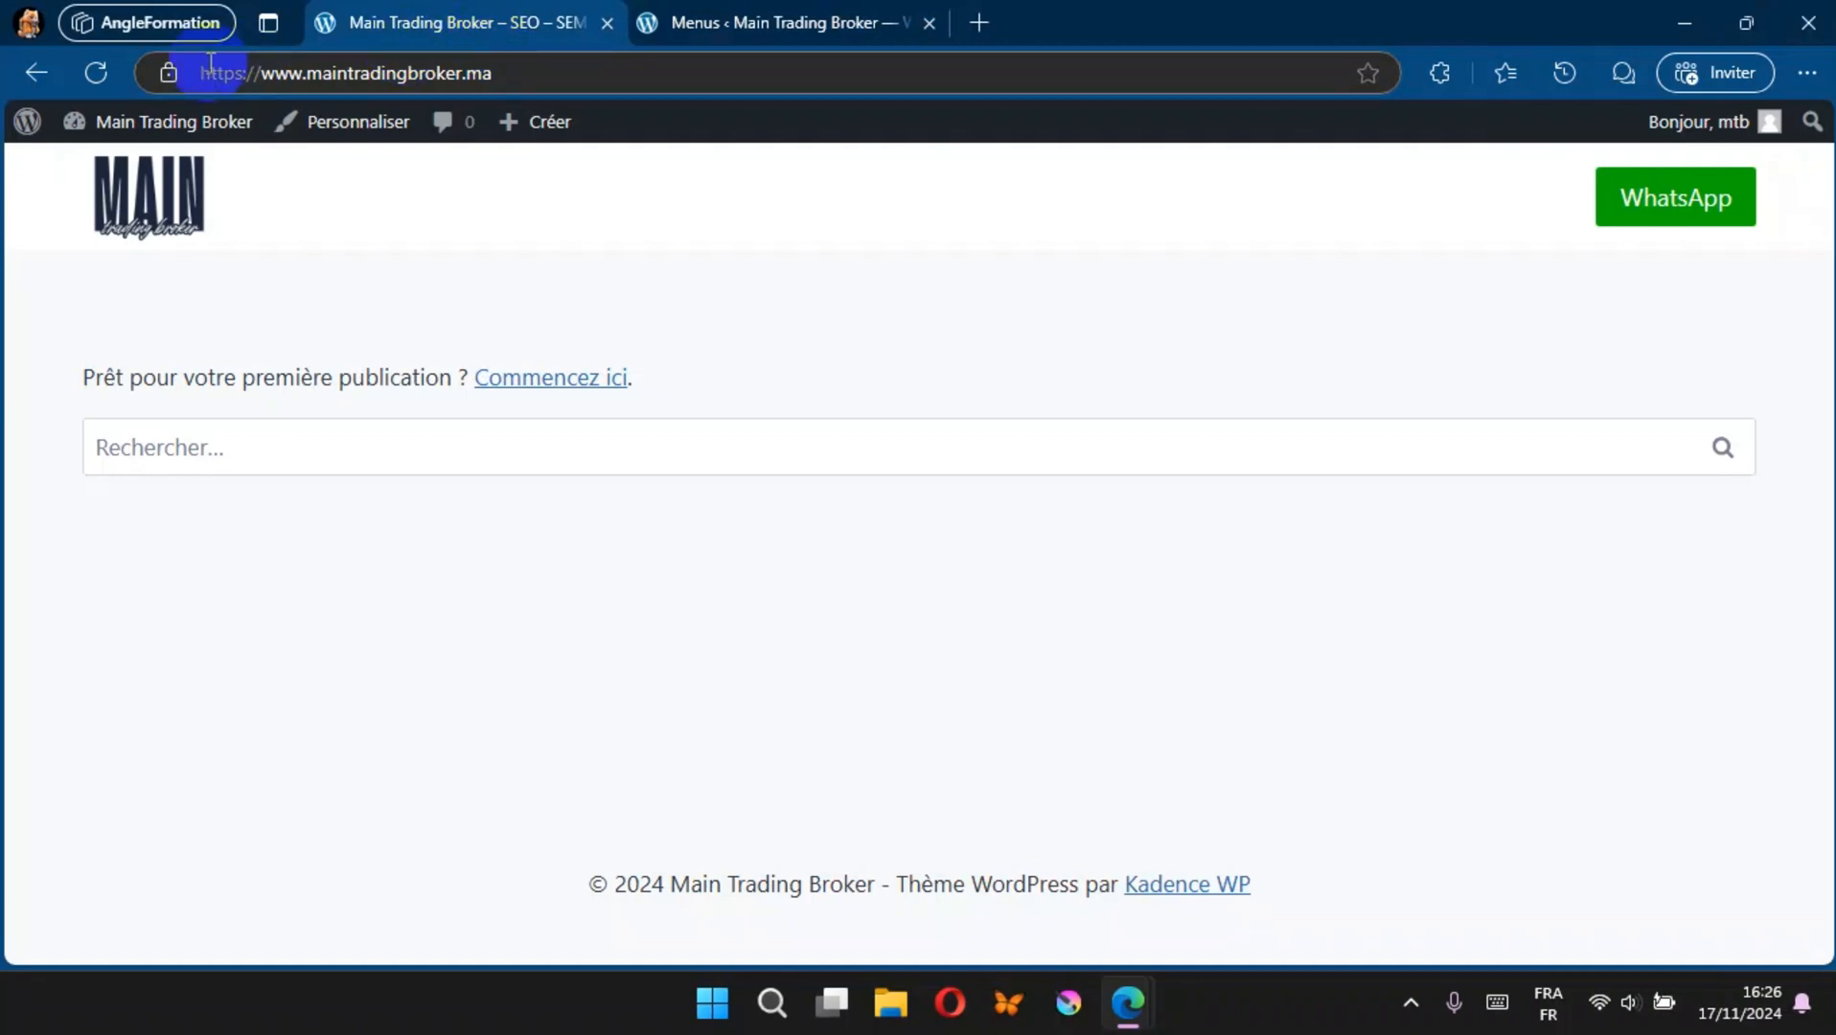
left_click(99, 71)
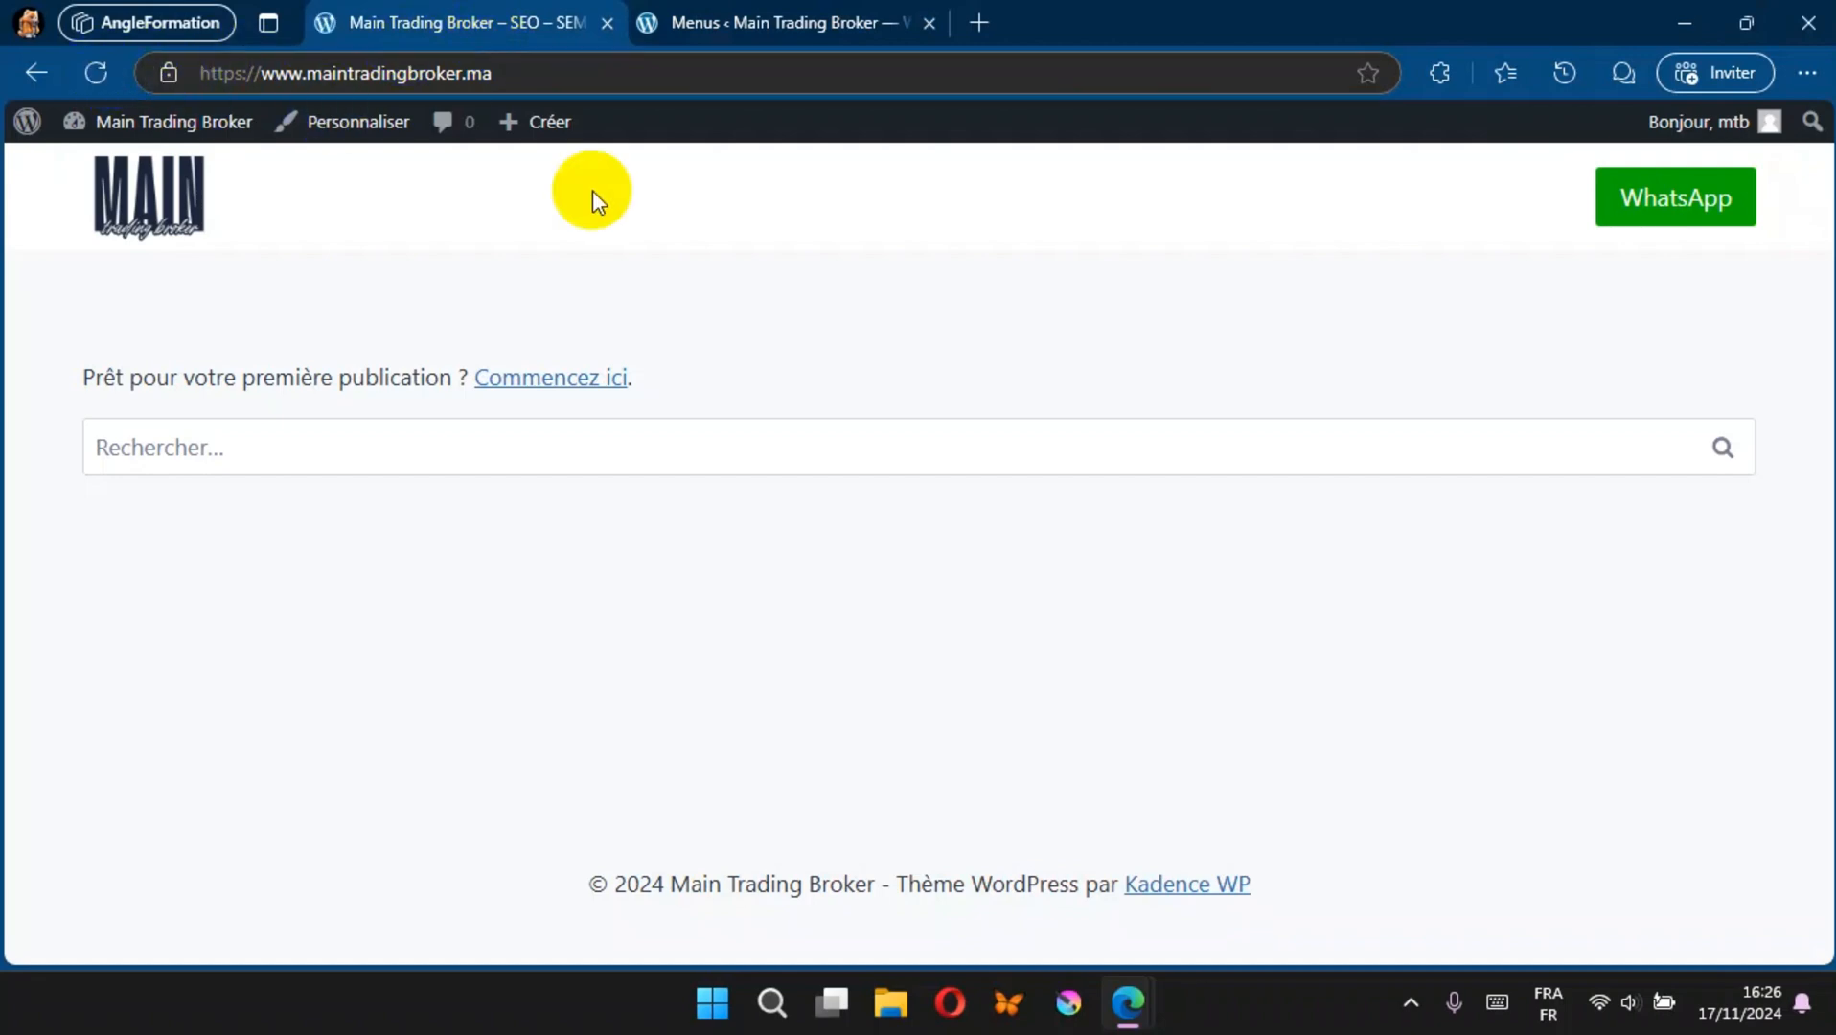
left_click(710, 26)
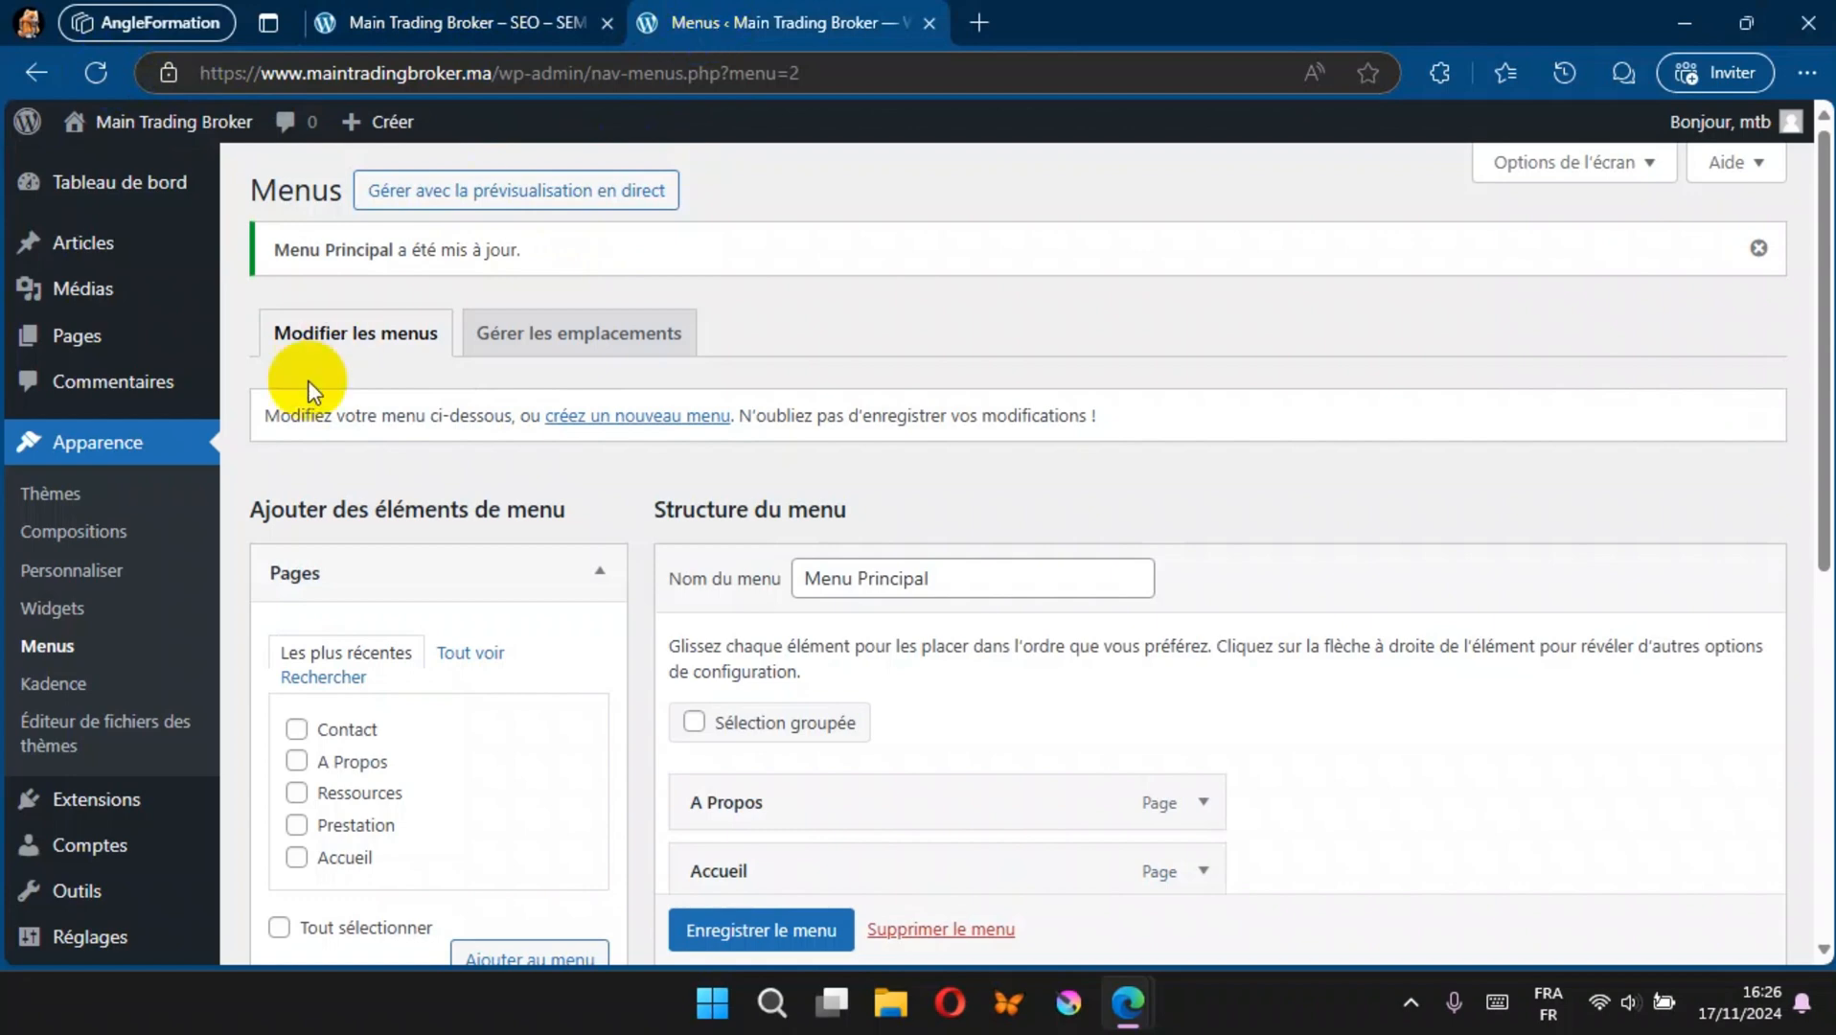
Step: Add the Navigation principale element to the centre of the header's main row, publish the change and leave the customizer
left_click(80, 572)
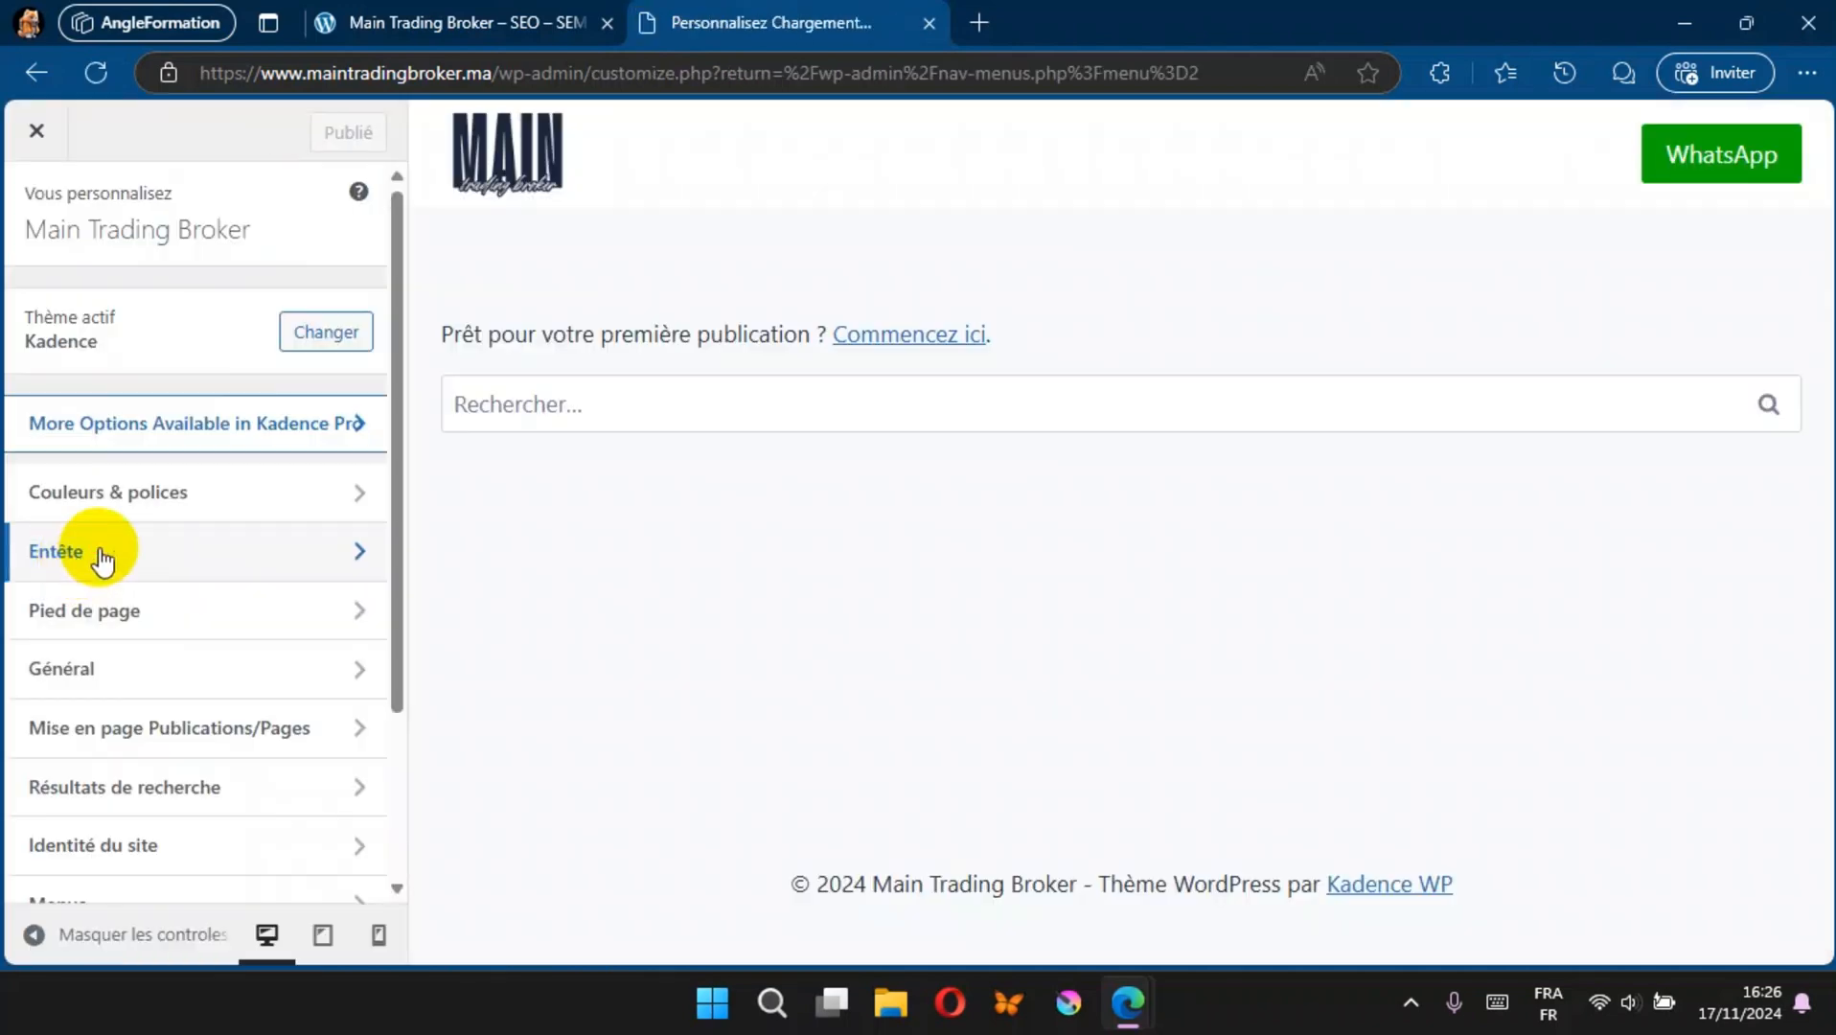
left_click(103, 560)
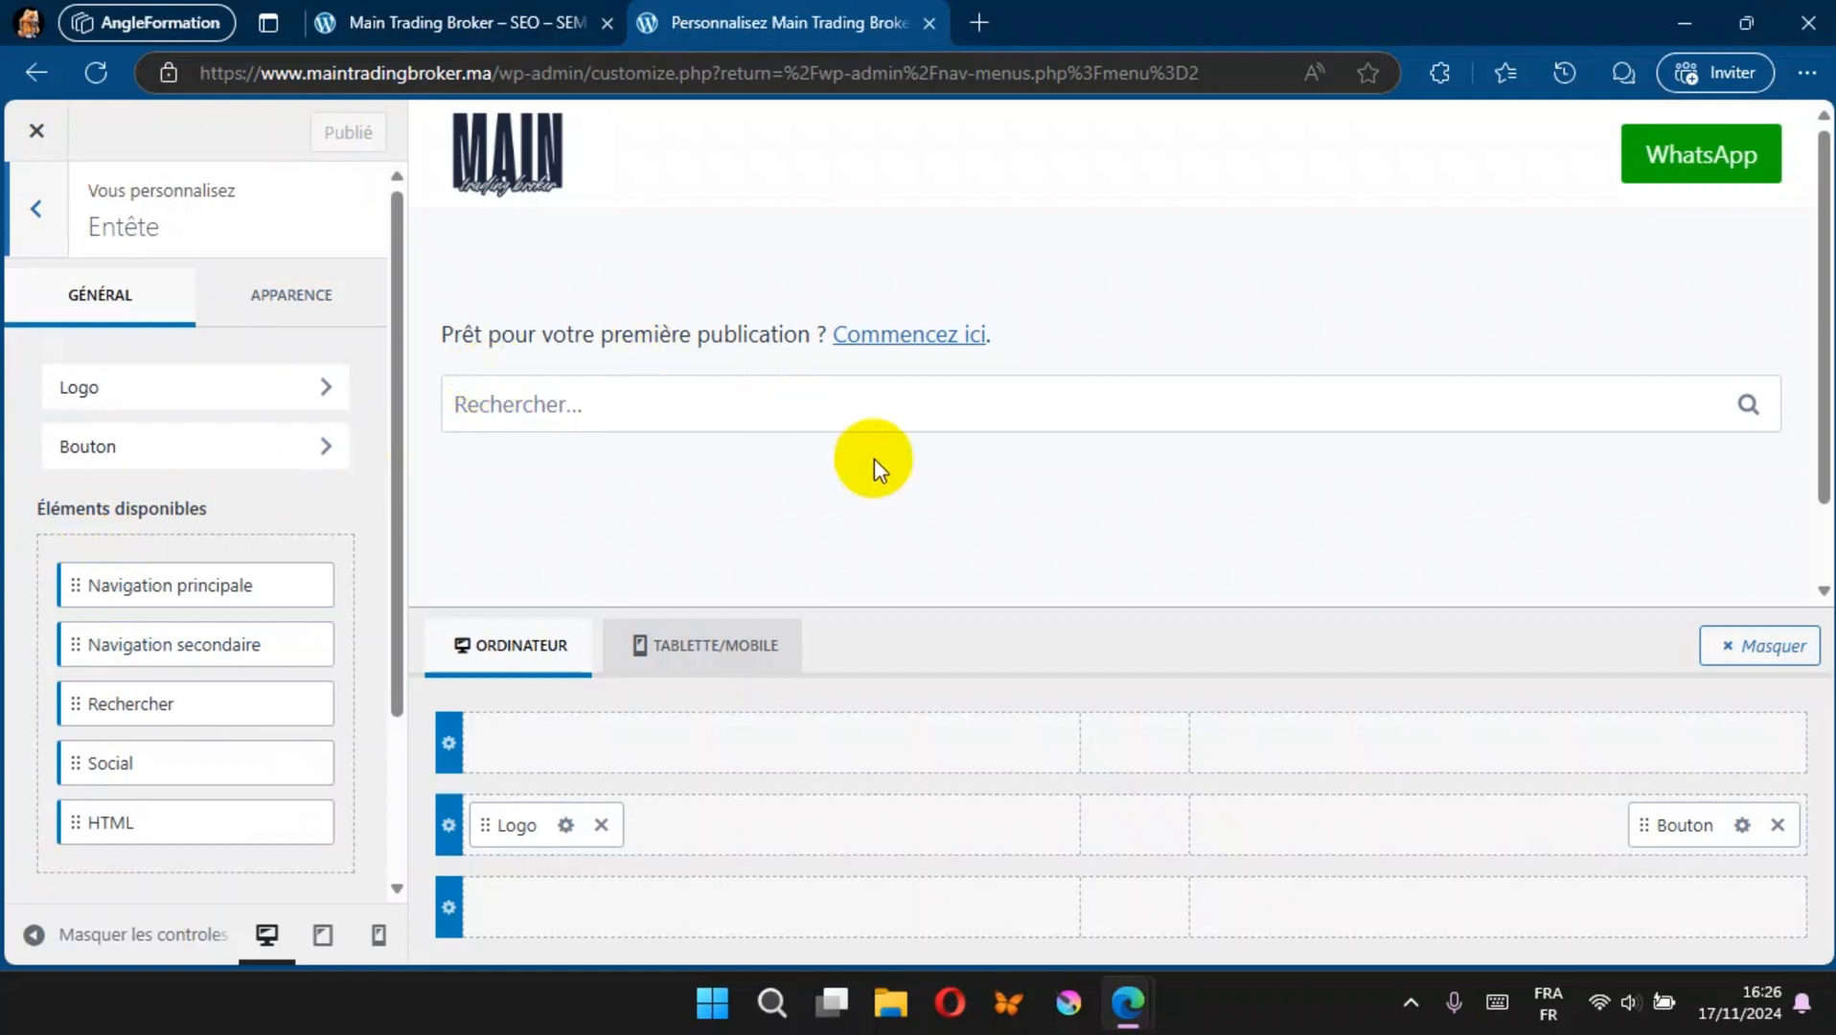
mouse_move(1114, 819)
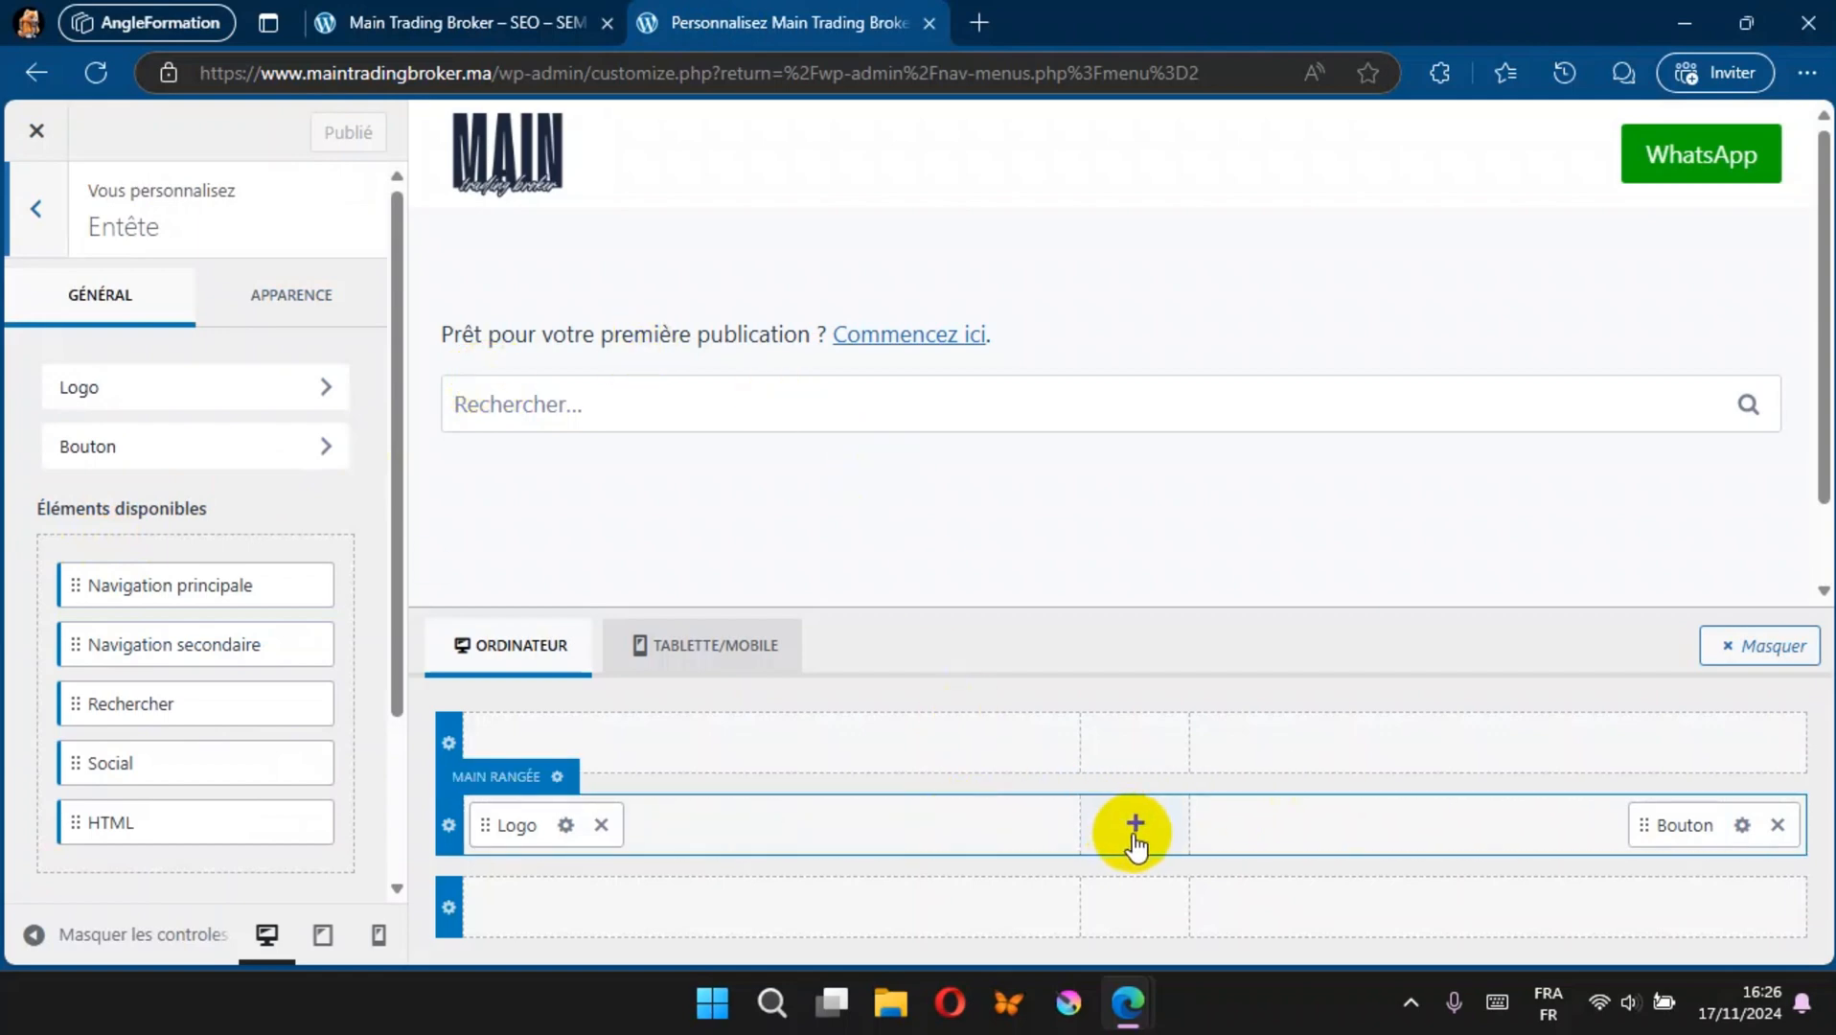
left_click(1135, 826)
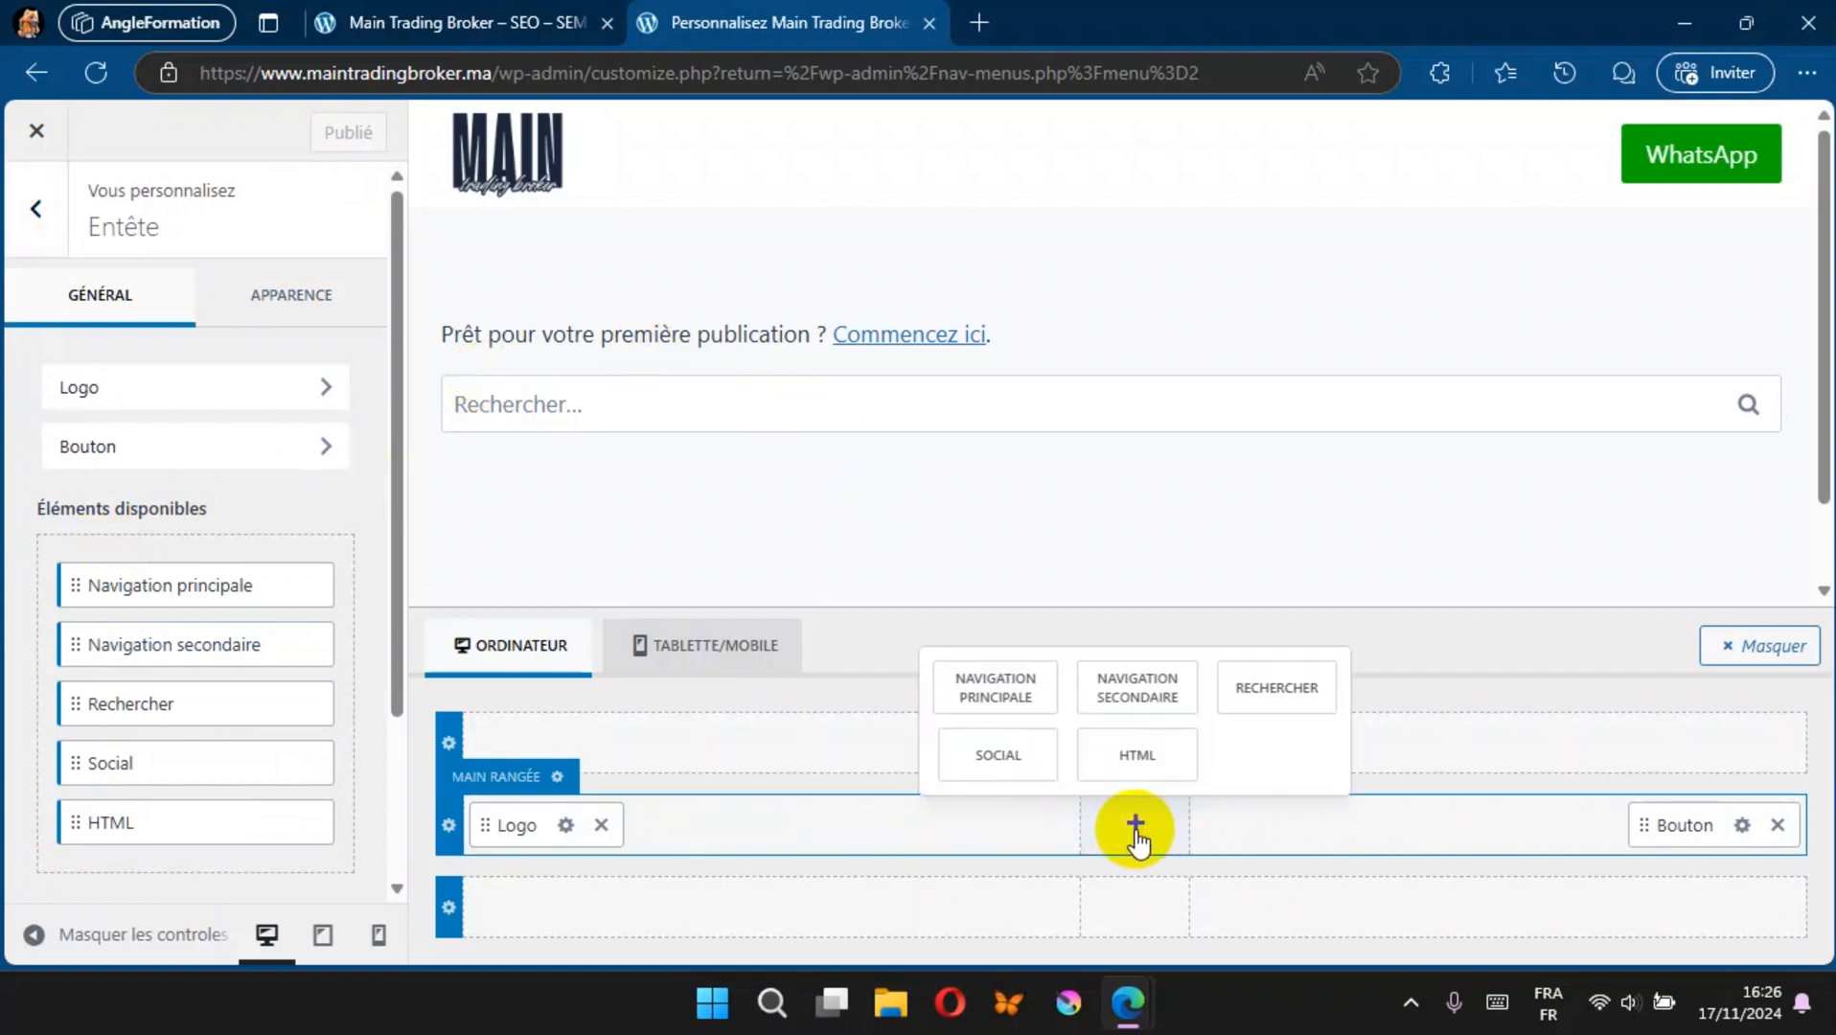
left_click(1006, 705)
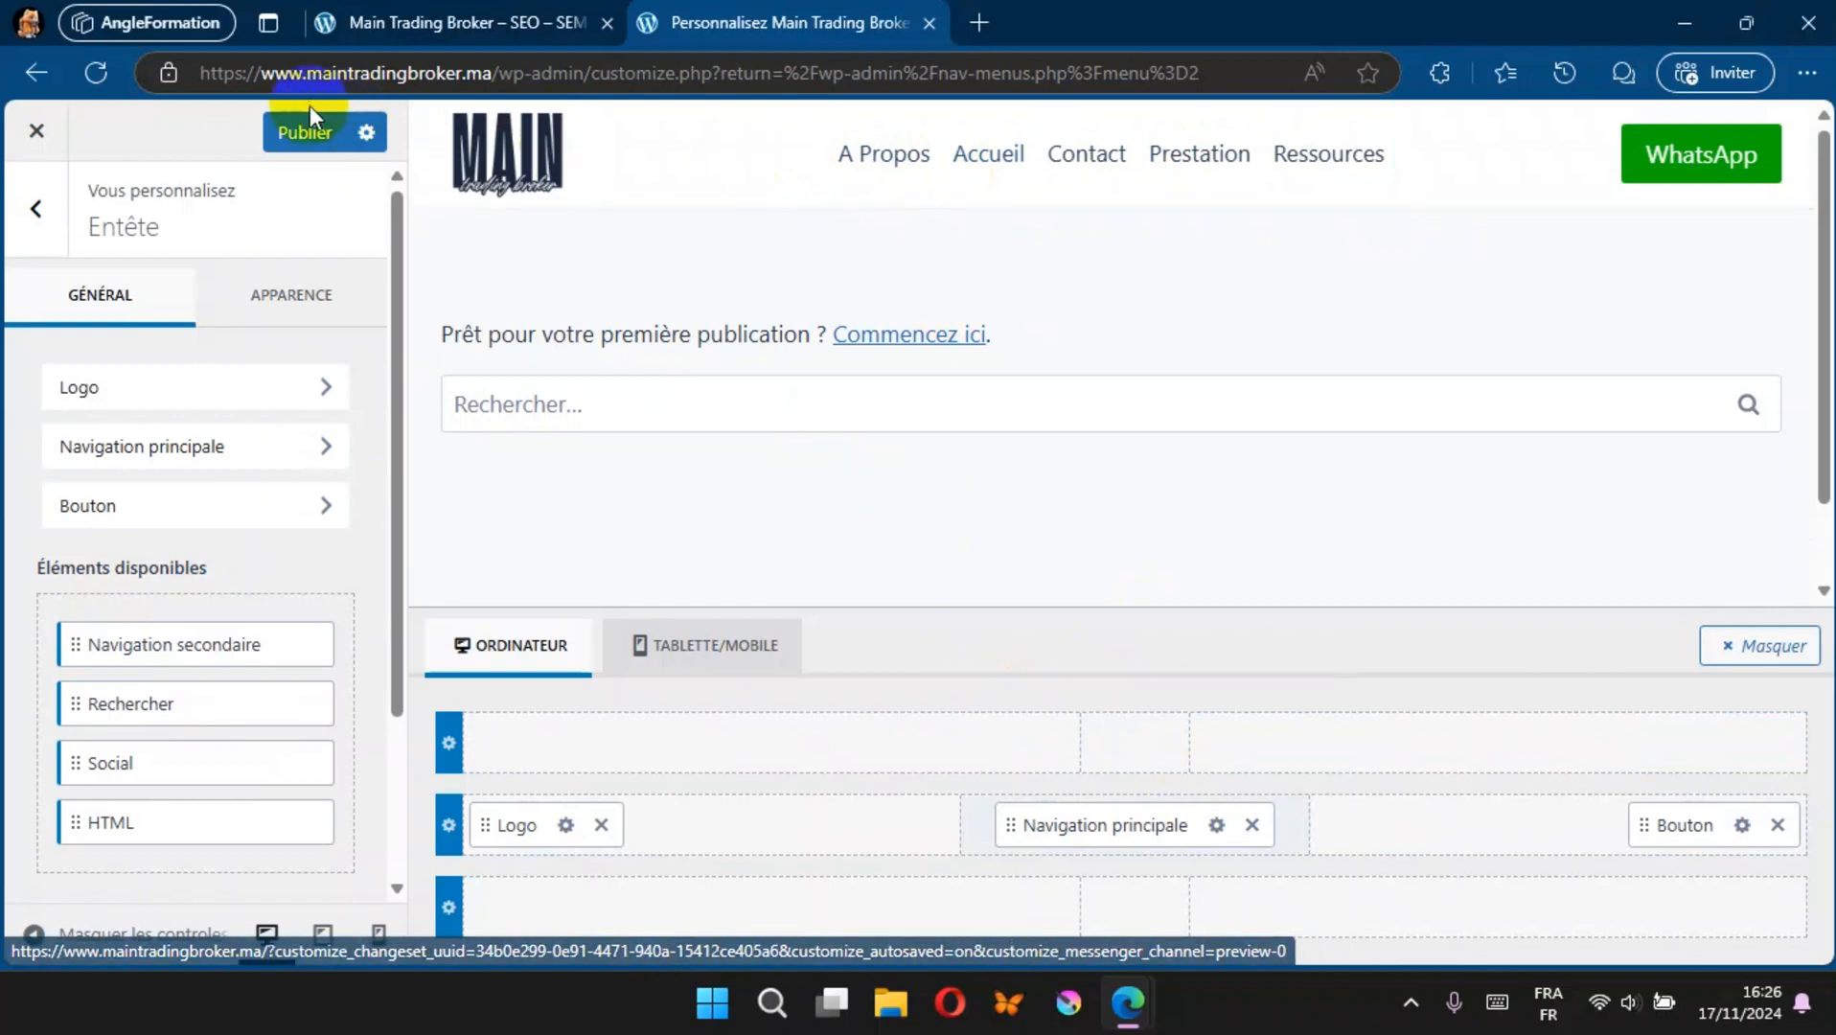
left_click(307, 134)
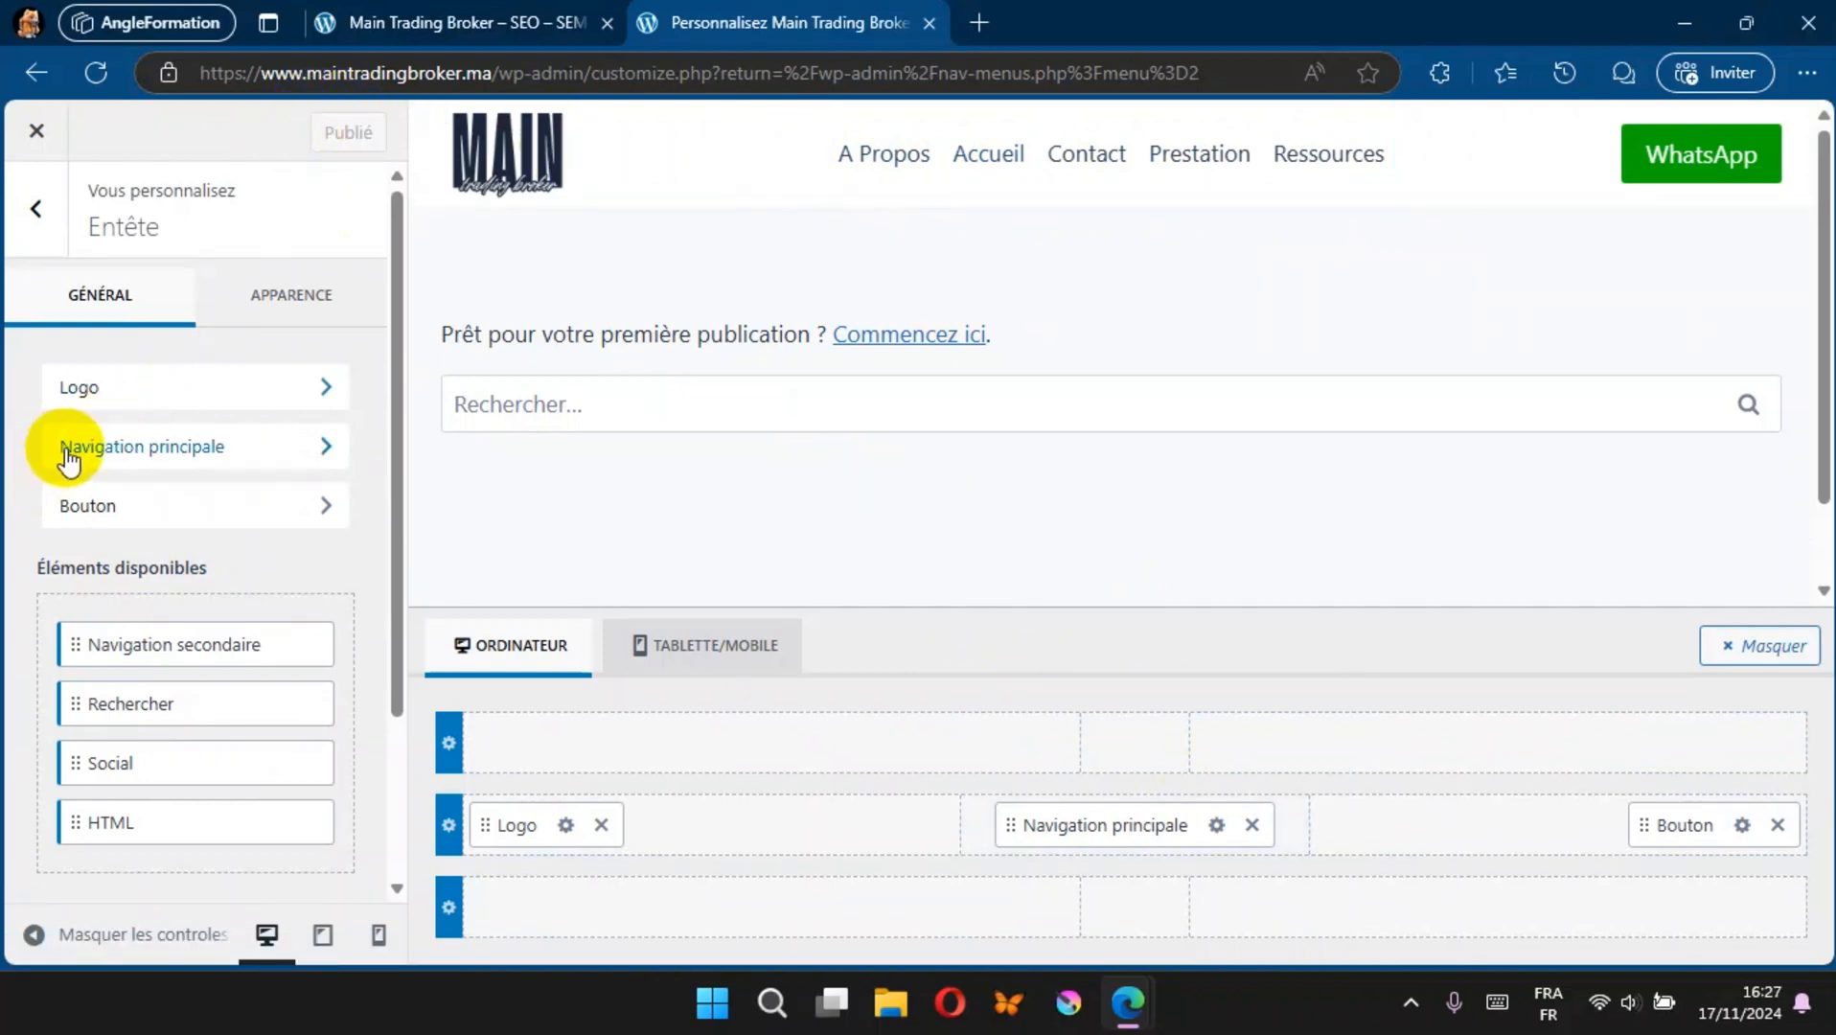
left_click(37, 213)
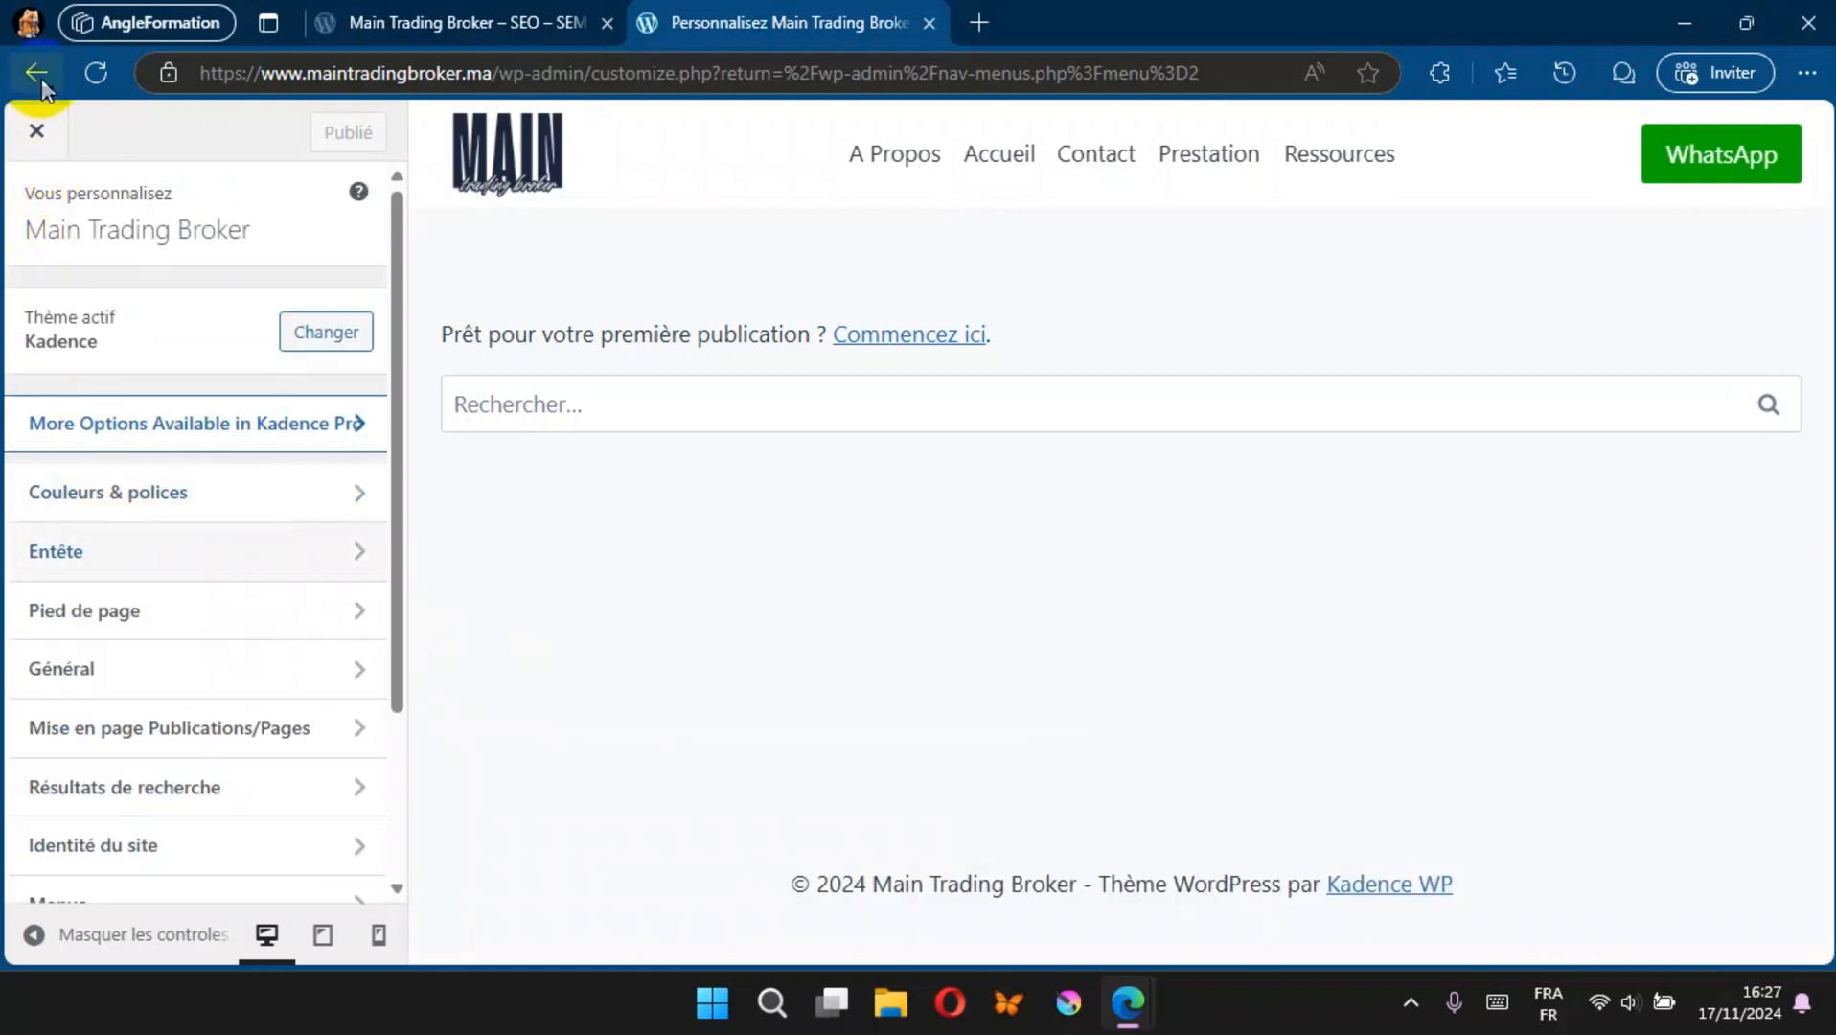
left_click(38, 134)
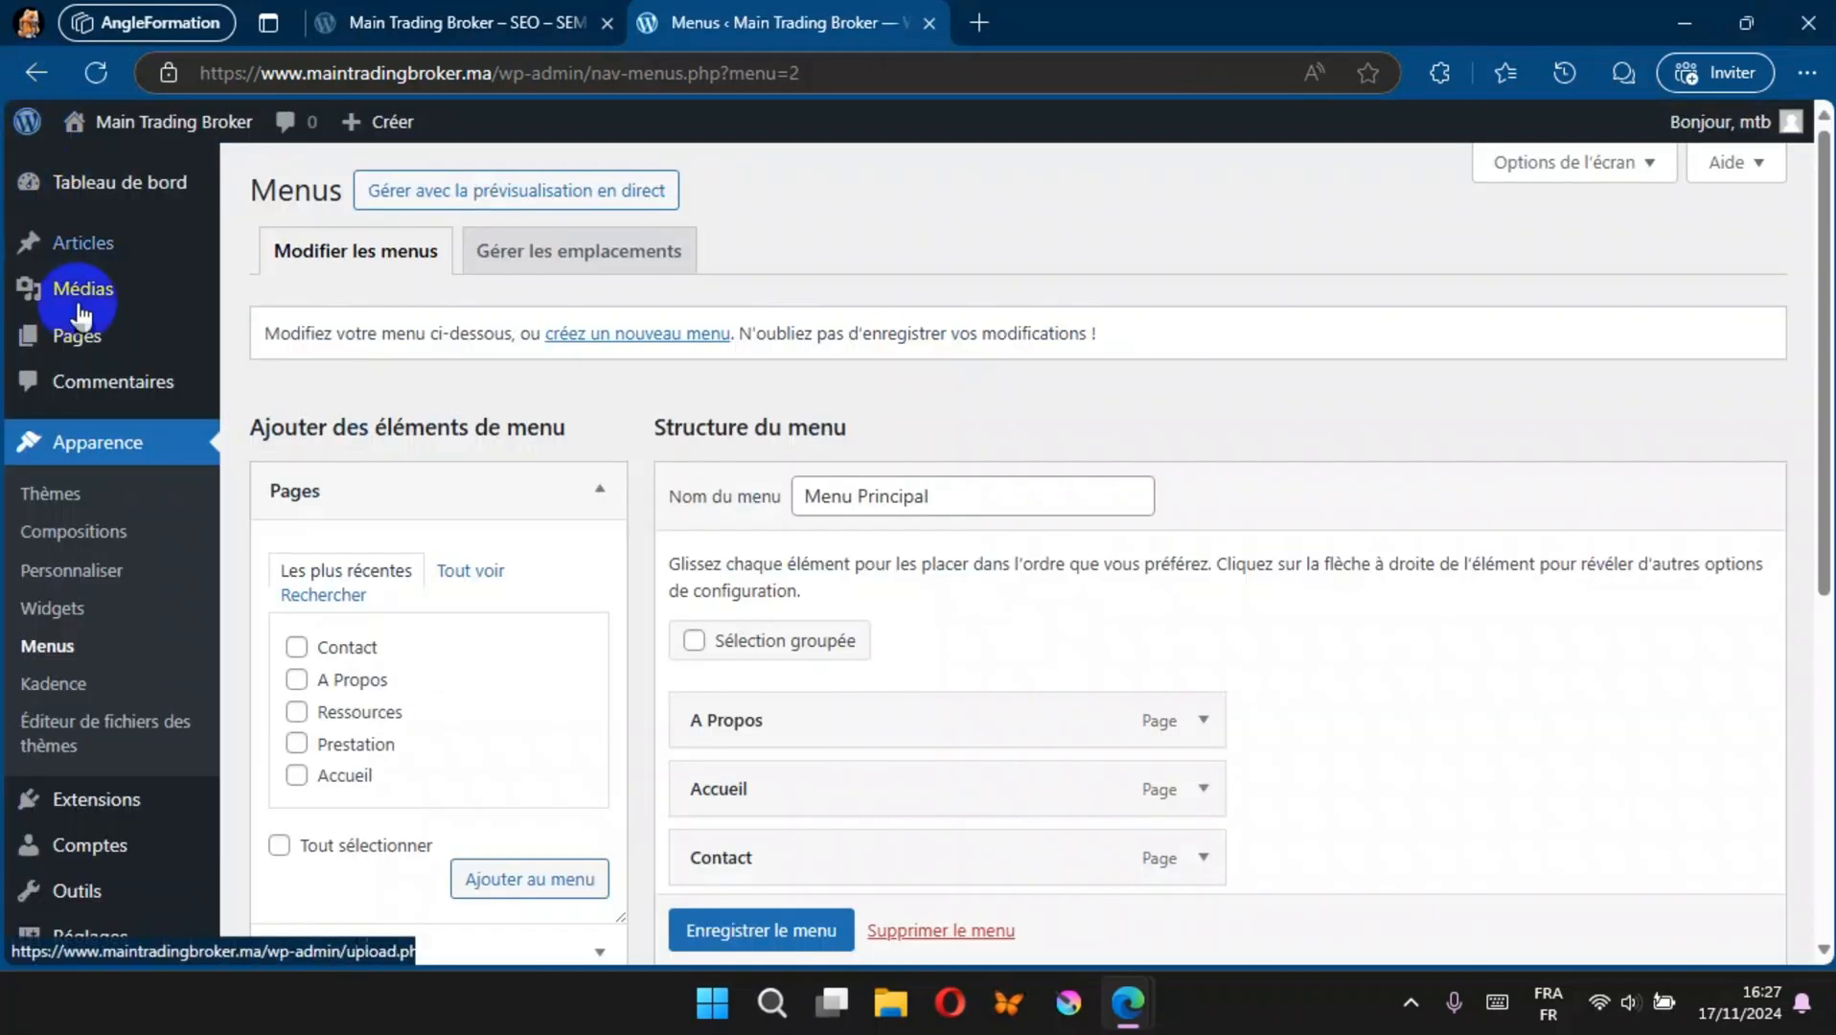
Step: Reorder Menu Principal as Accueil, Prestation, Ressources, A Propos, Contact, and save the menu
left_click(55, 654)
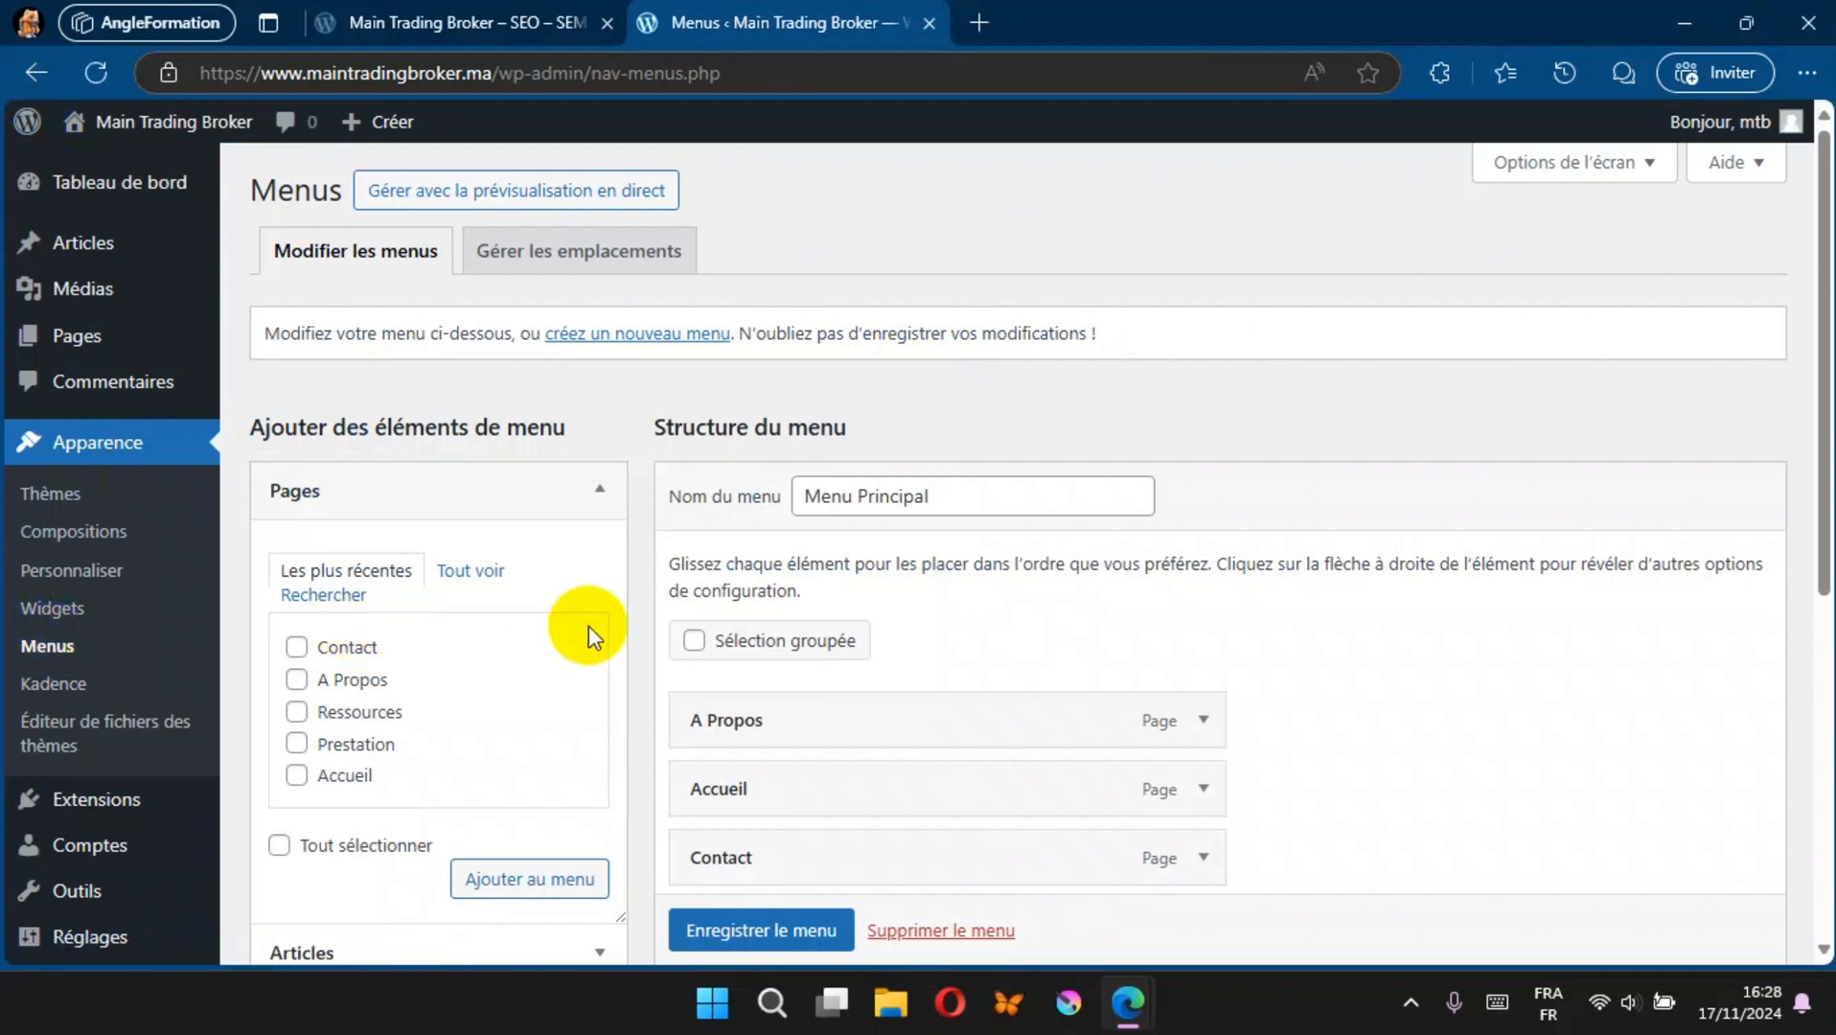
scroll(844, 628, "down", 5)
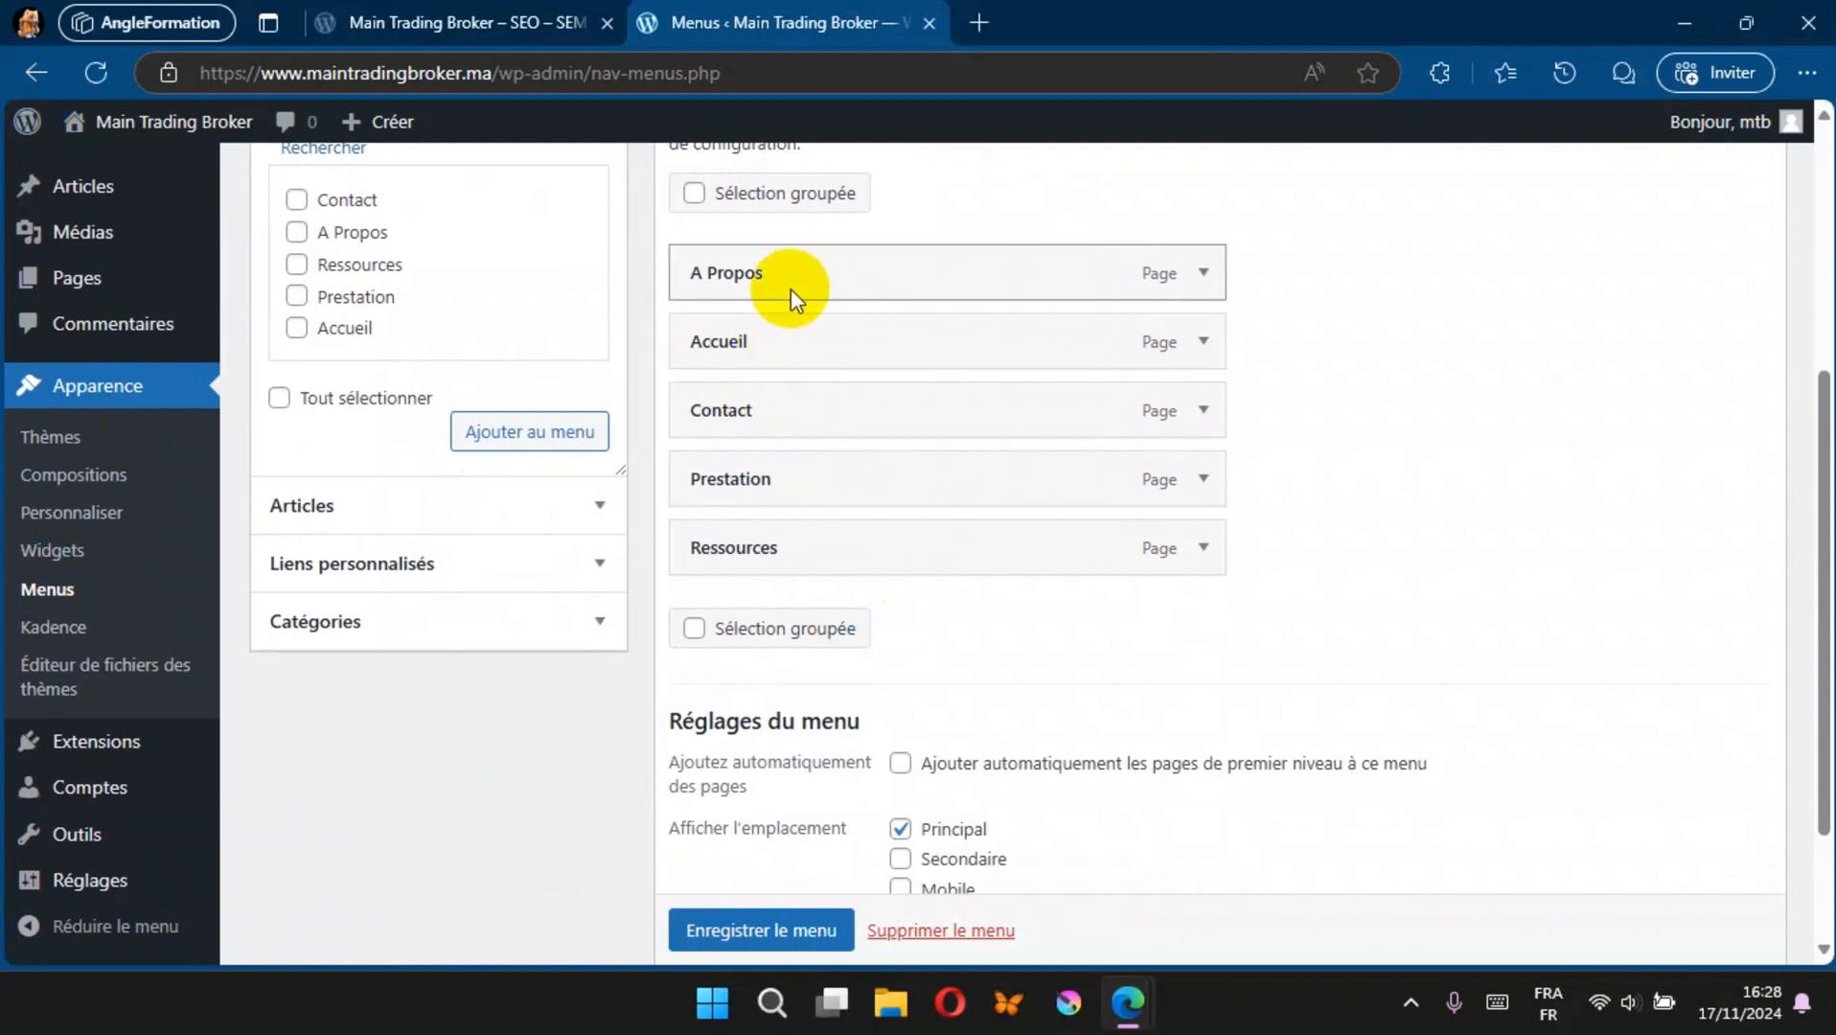
left_click_drag(797, 341, 798, 263)
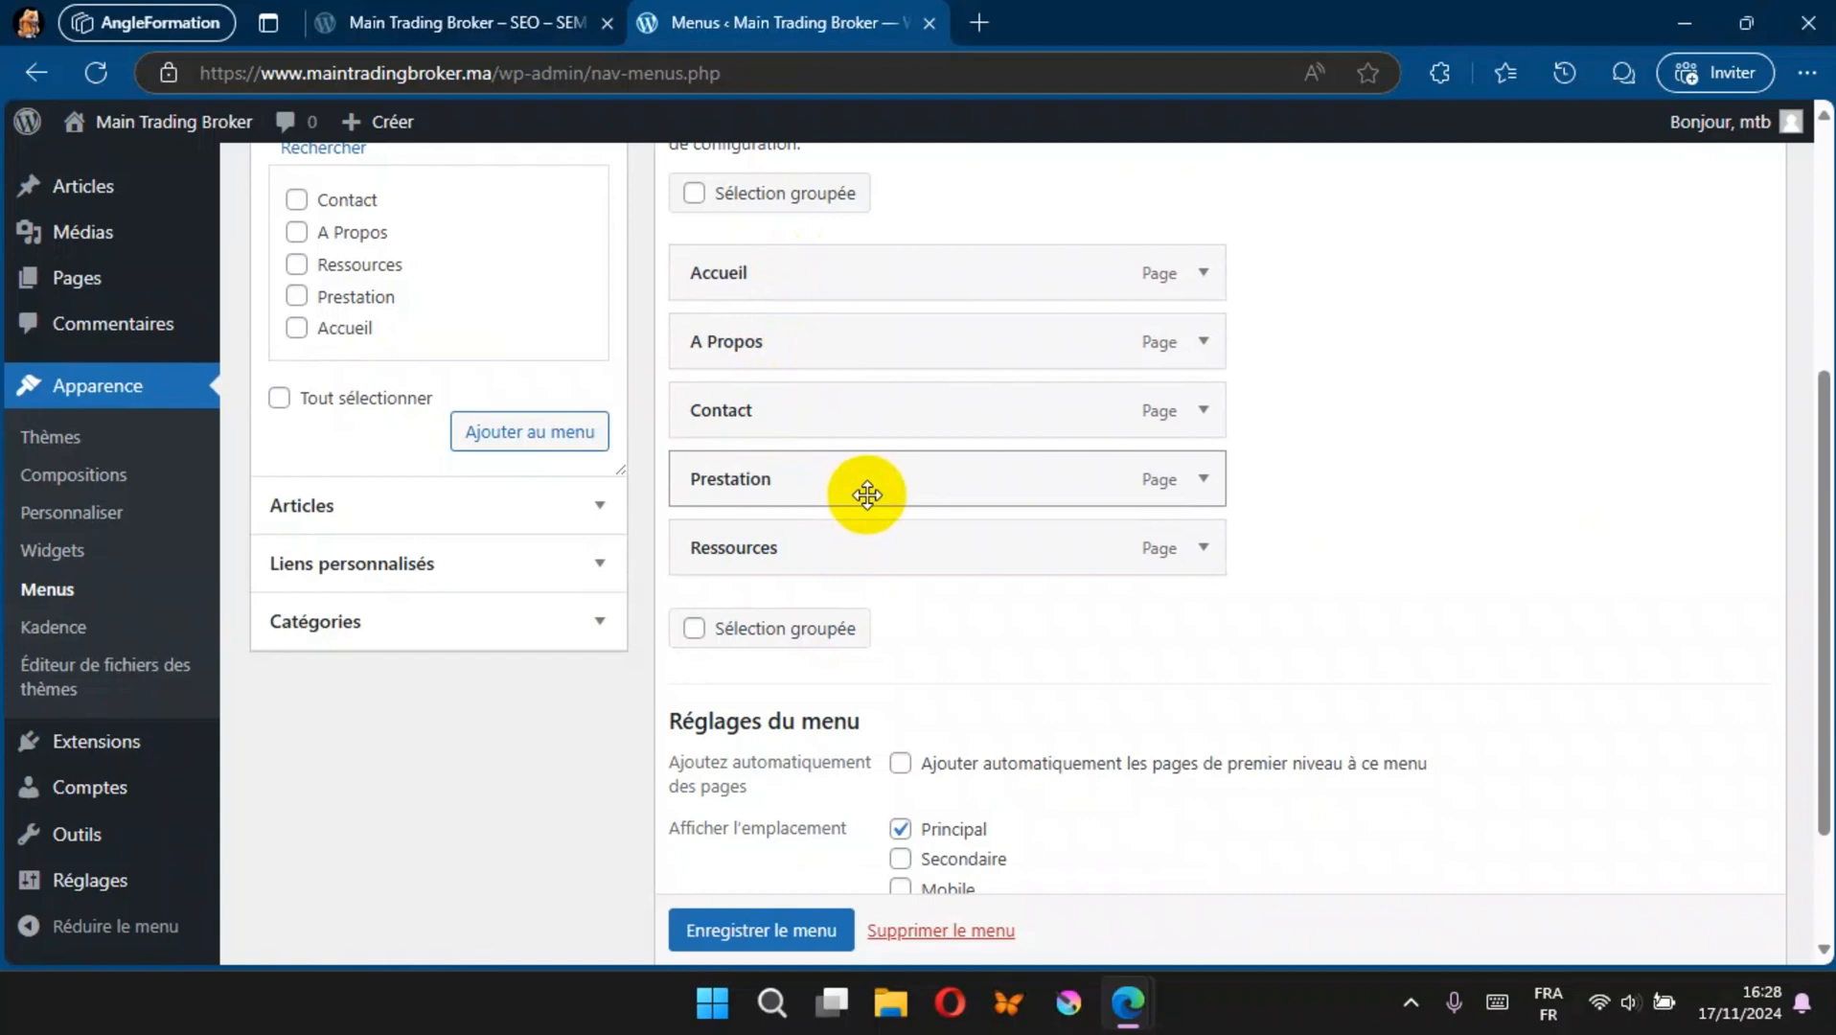
left_click_drag(867, 495, 855, 363)
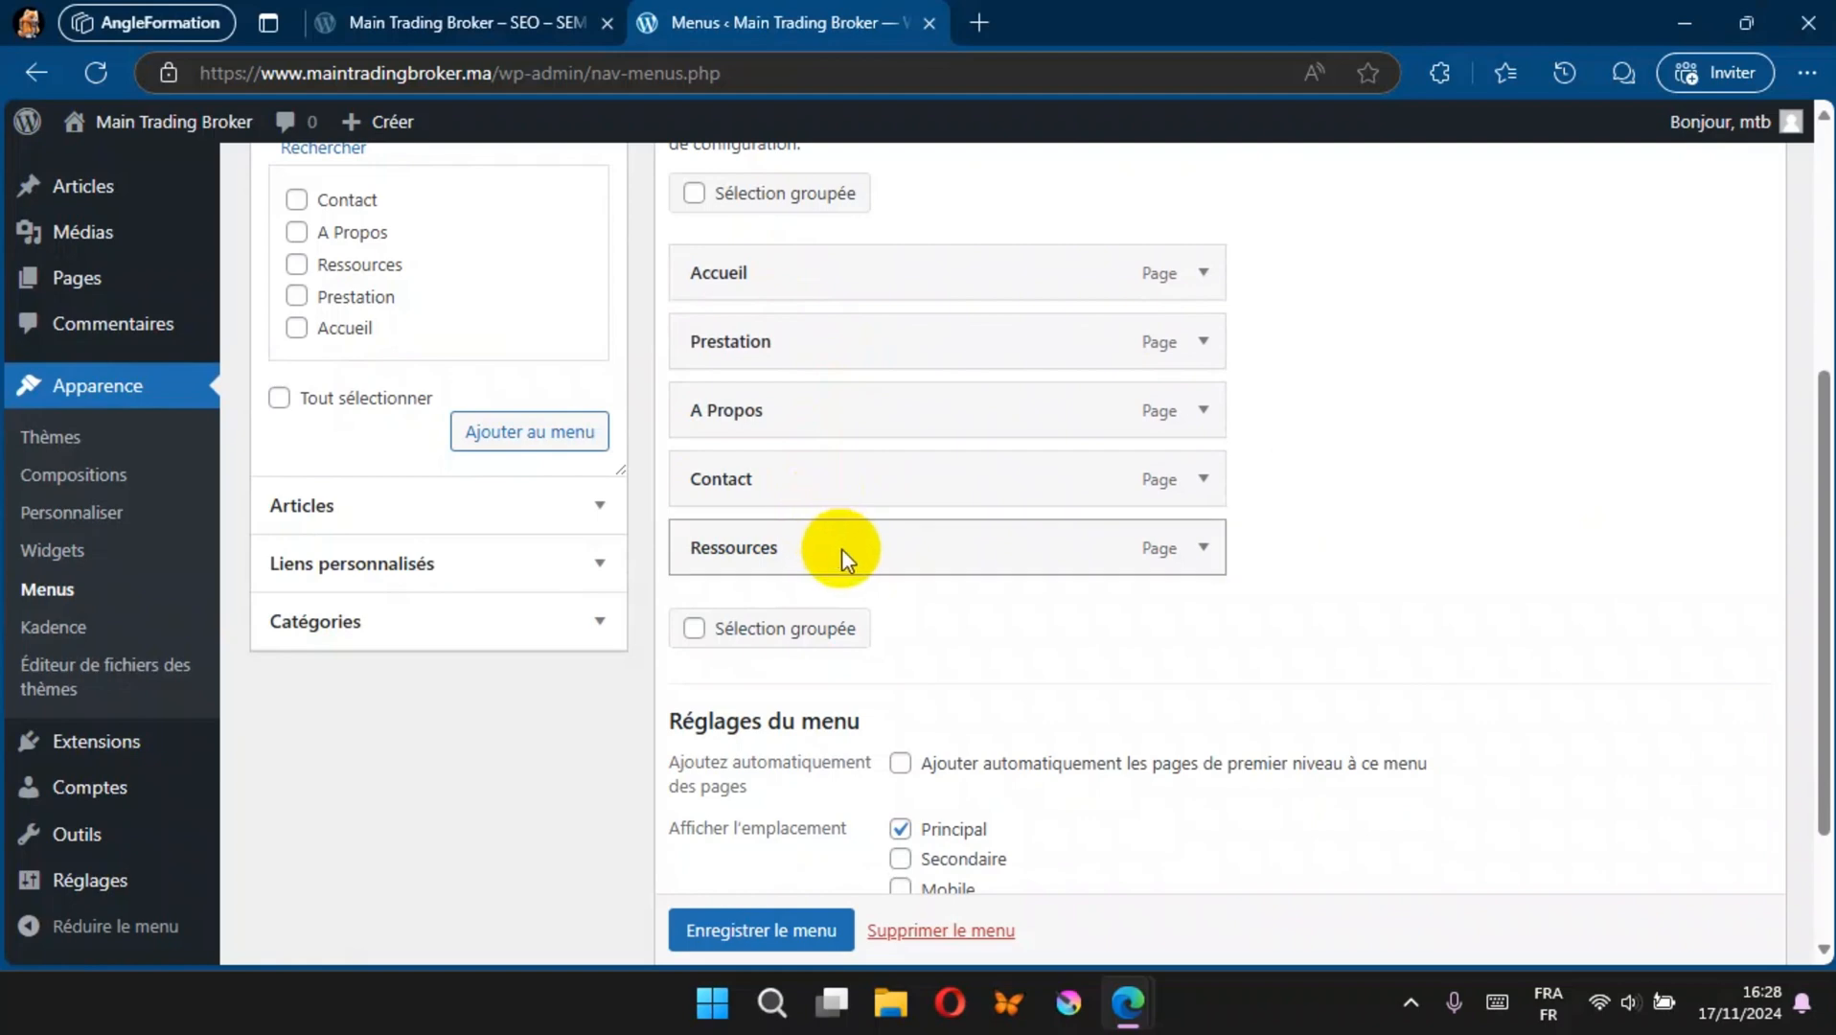
left_click_drag(842, 549, 808, 420)
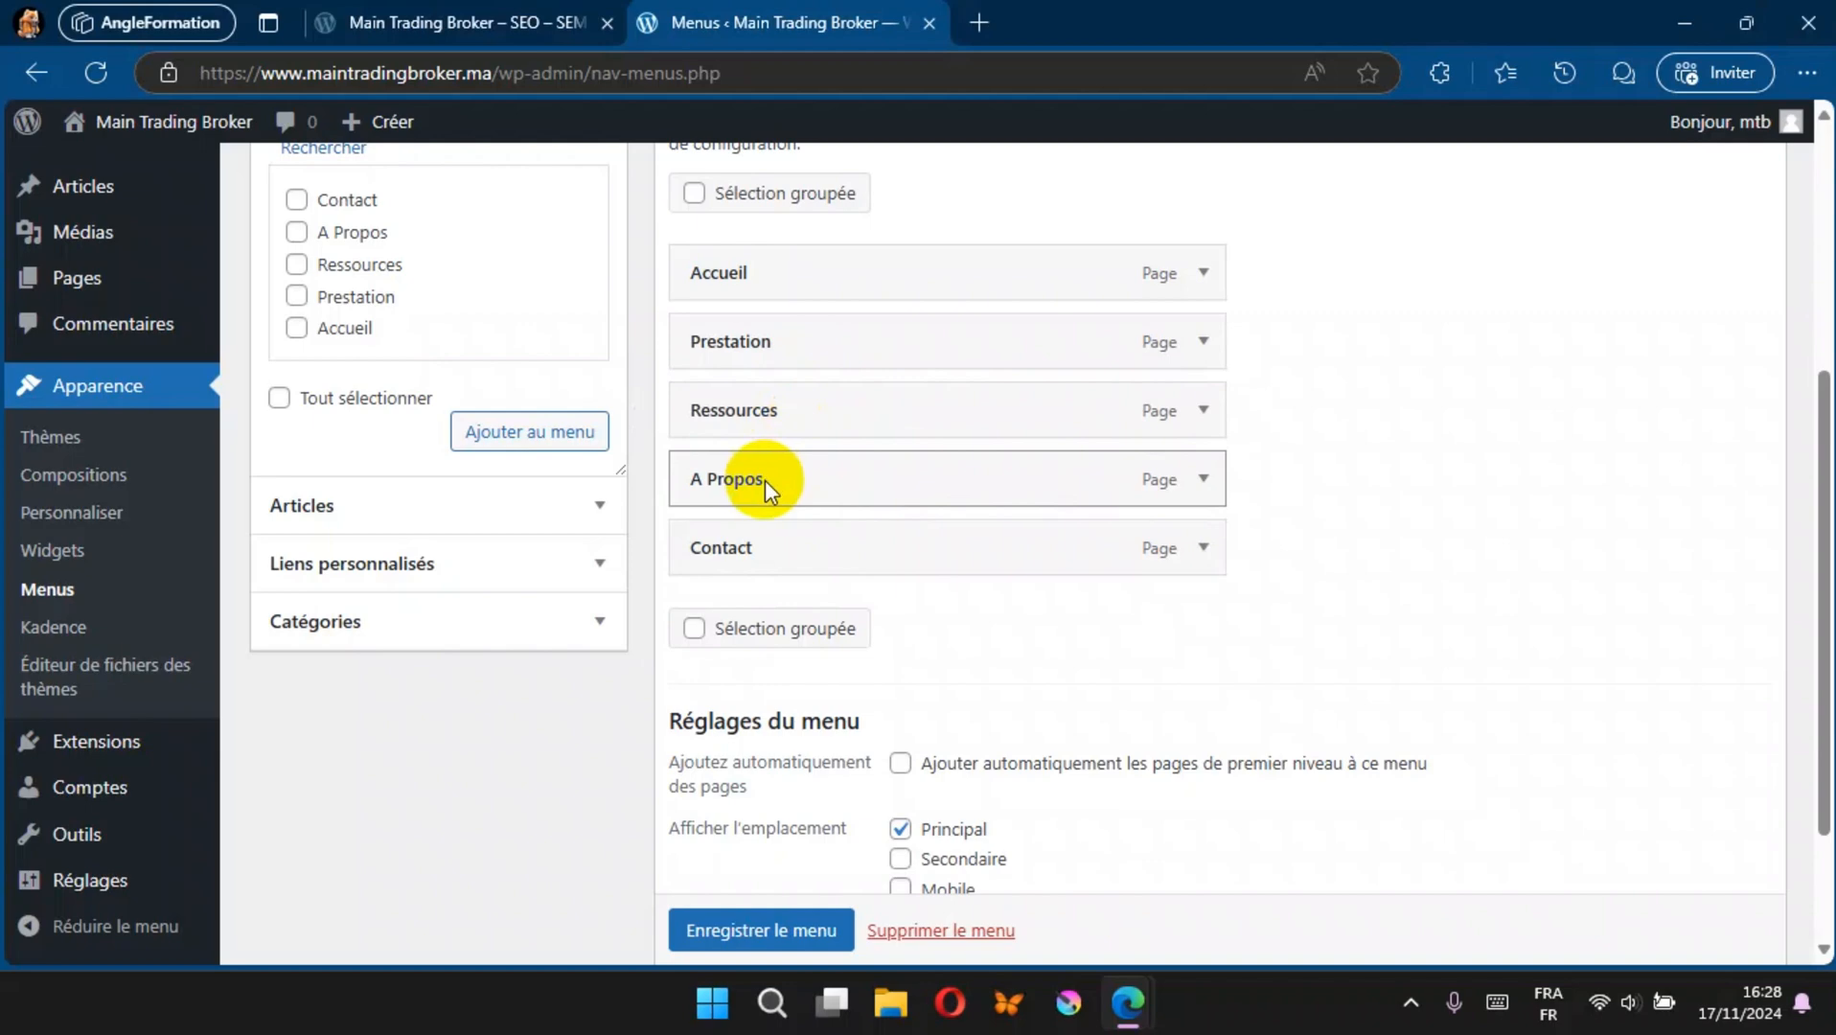
left_click(753, 928)
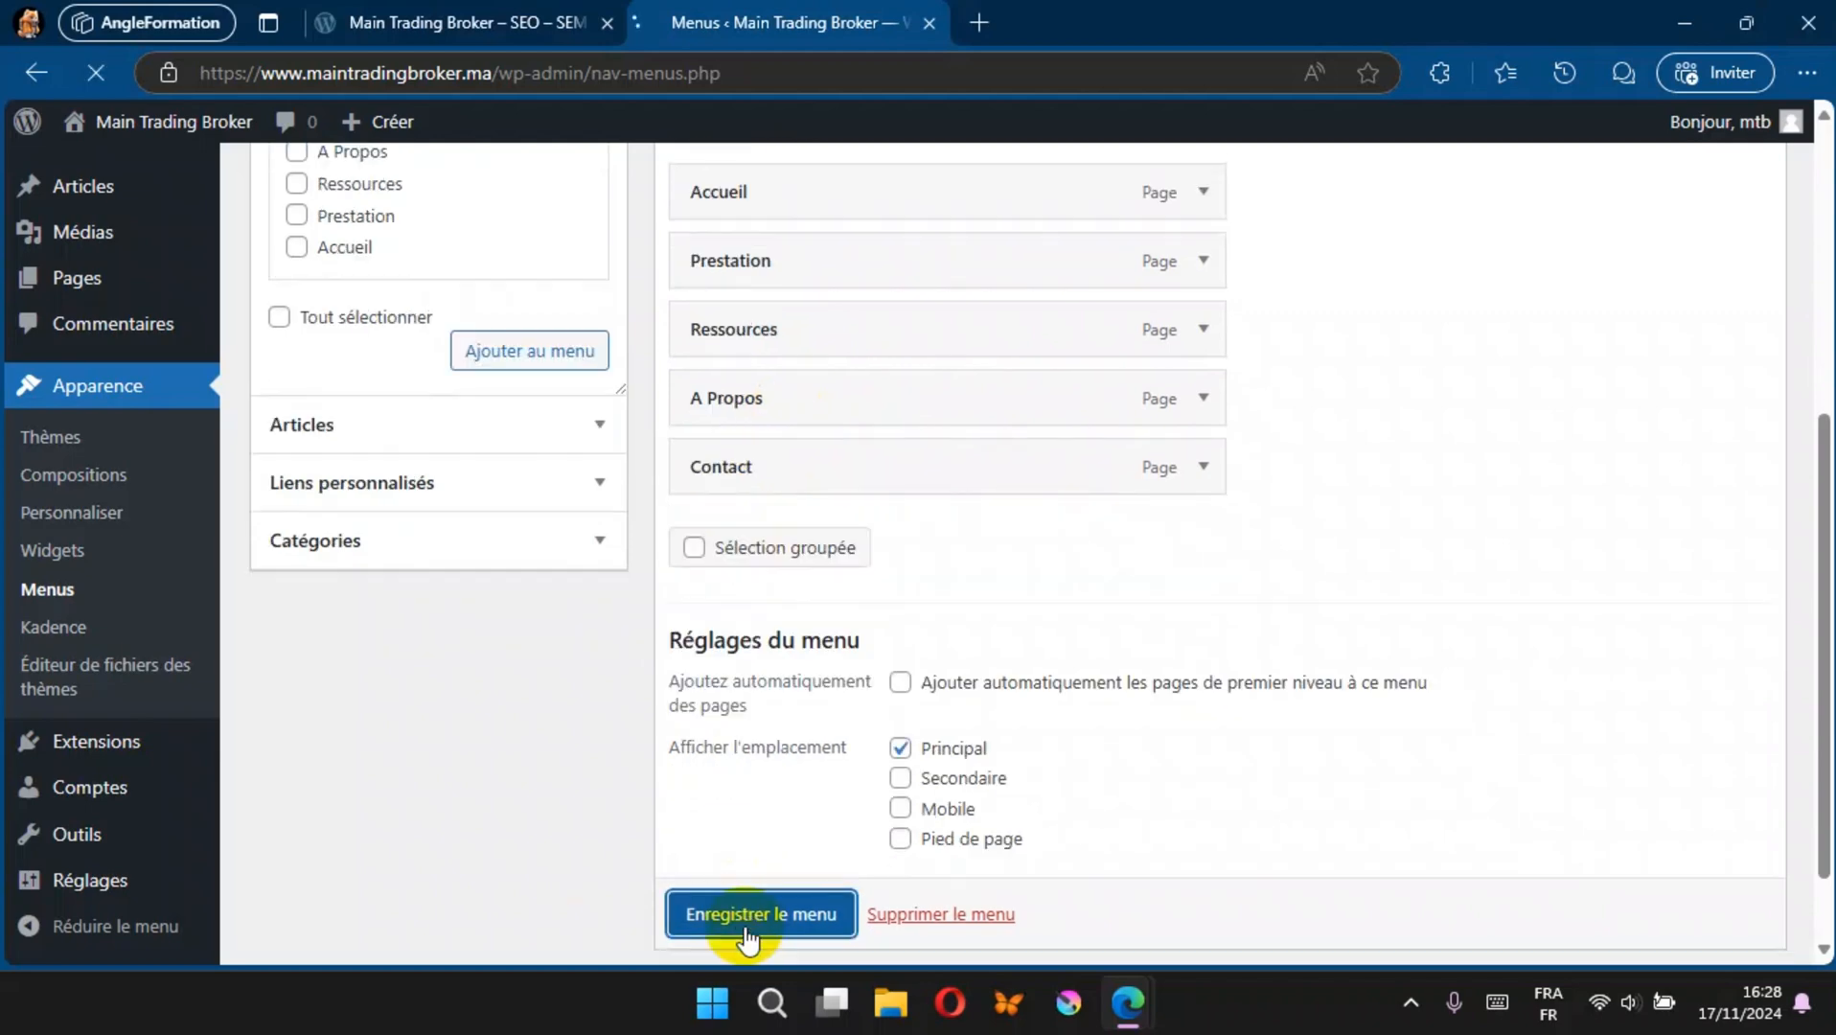
Step: Reload the public site to check the navigation menu in its header, returning to the menu administration
left_click(423, 12)
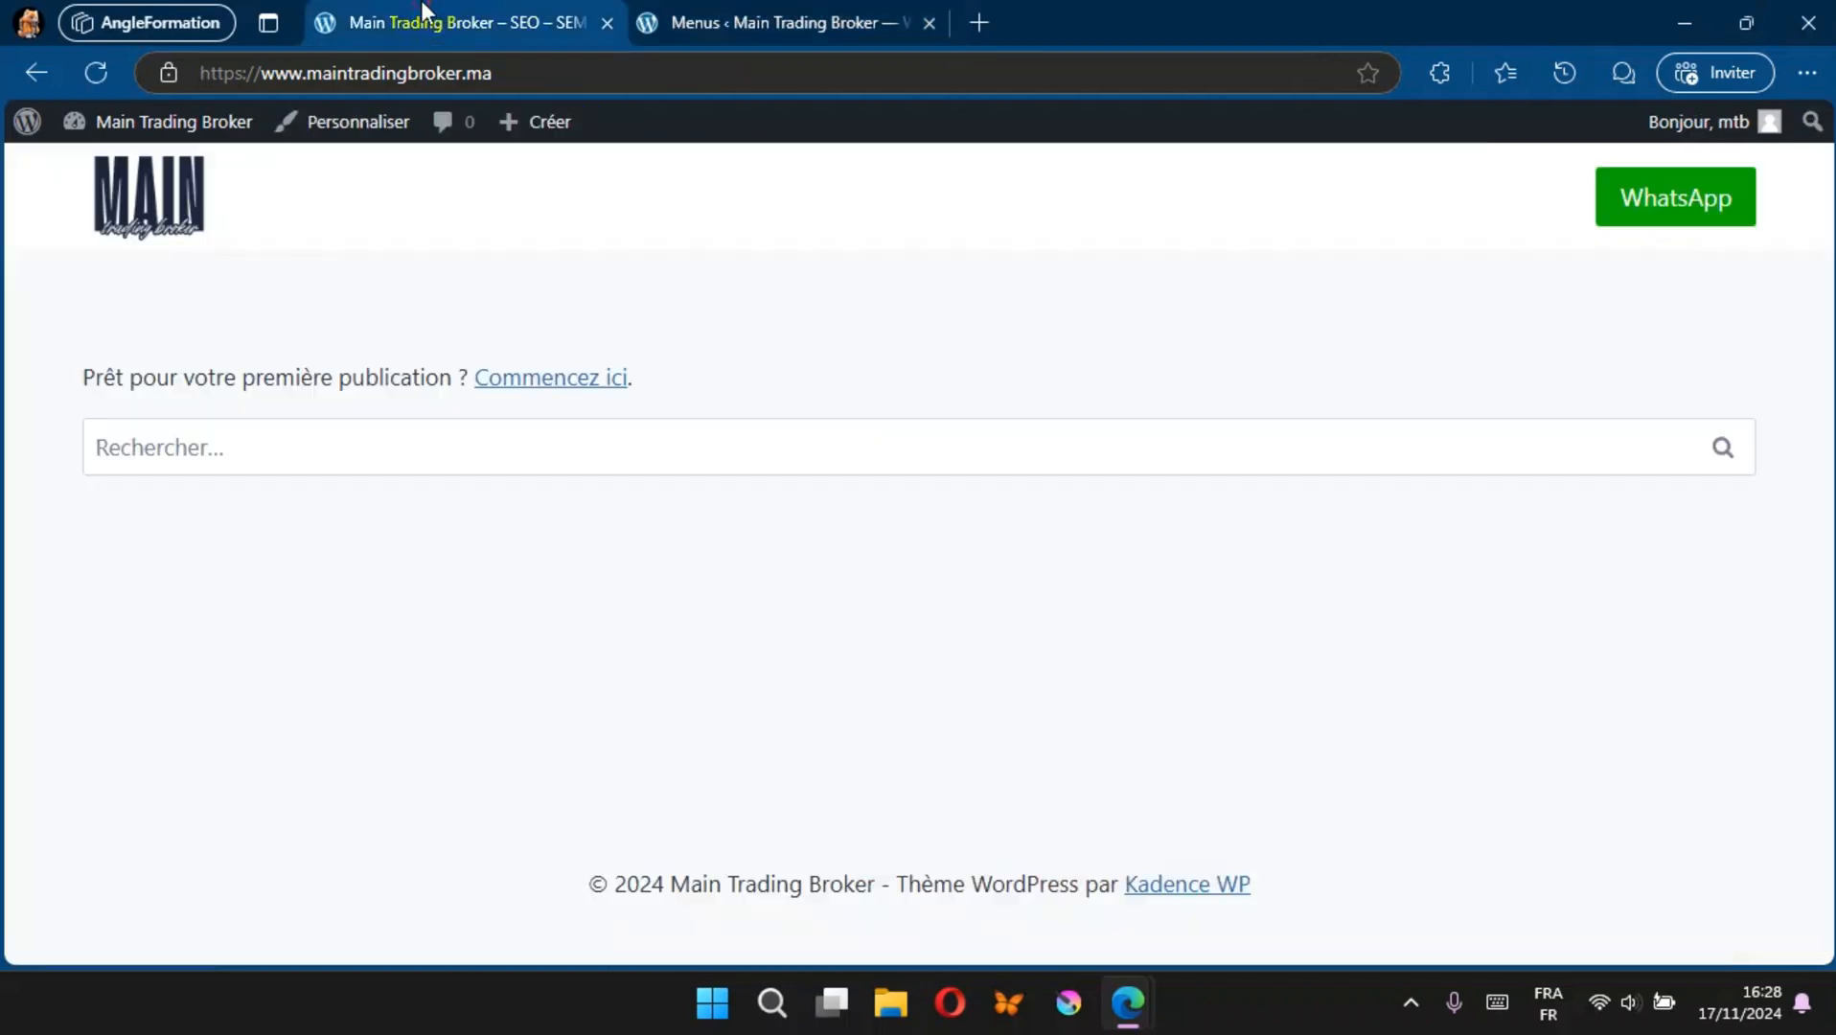
left_click(96, 77)
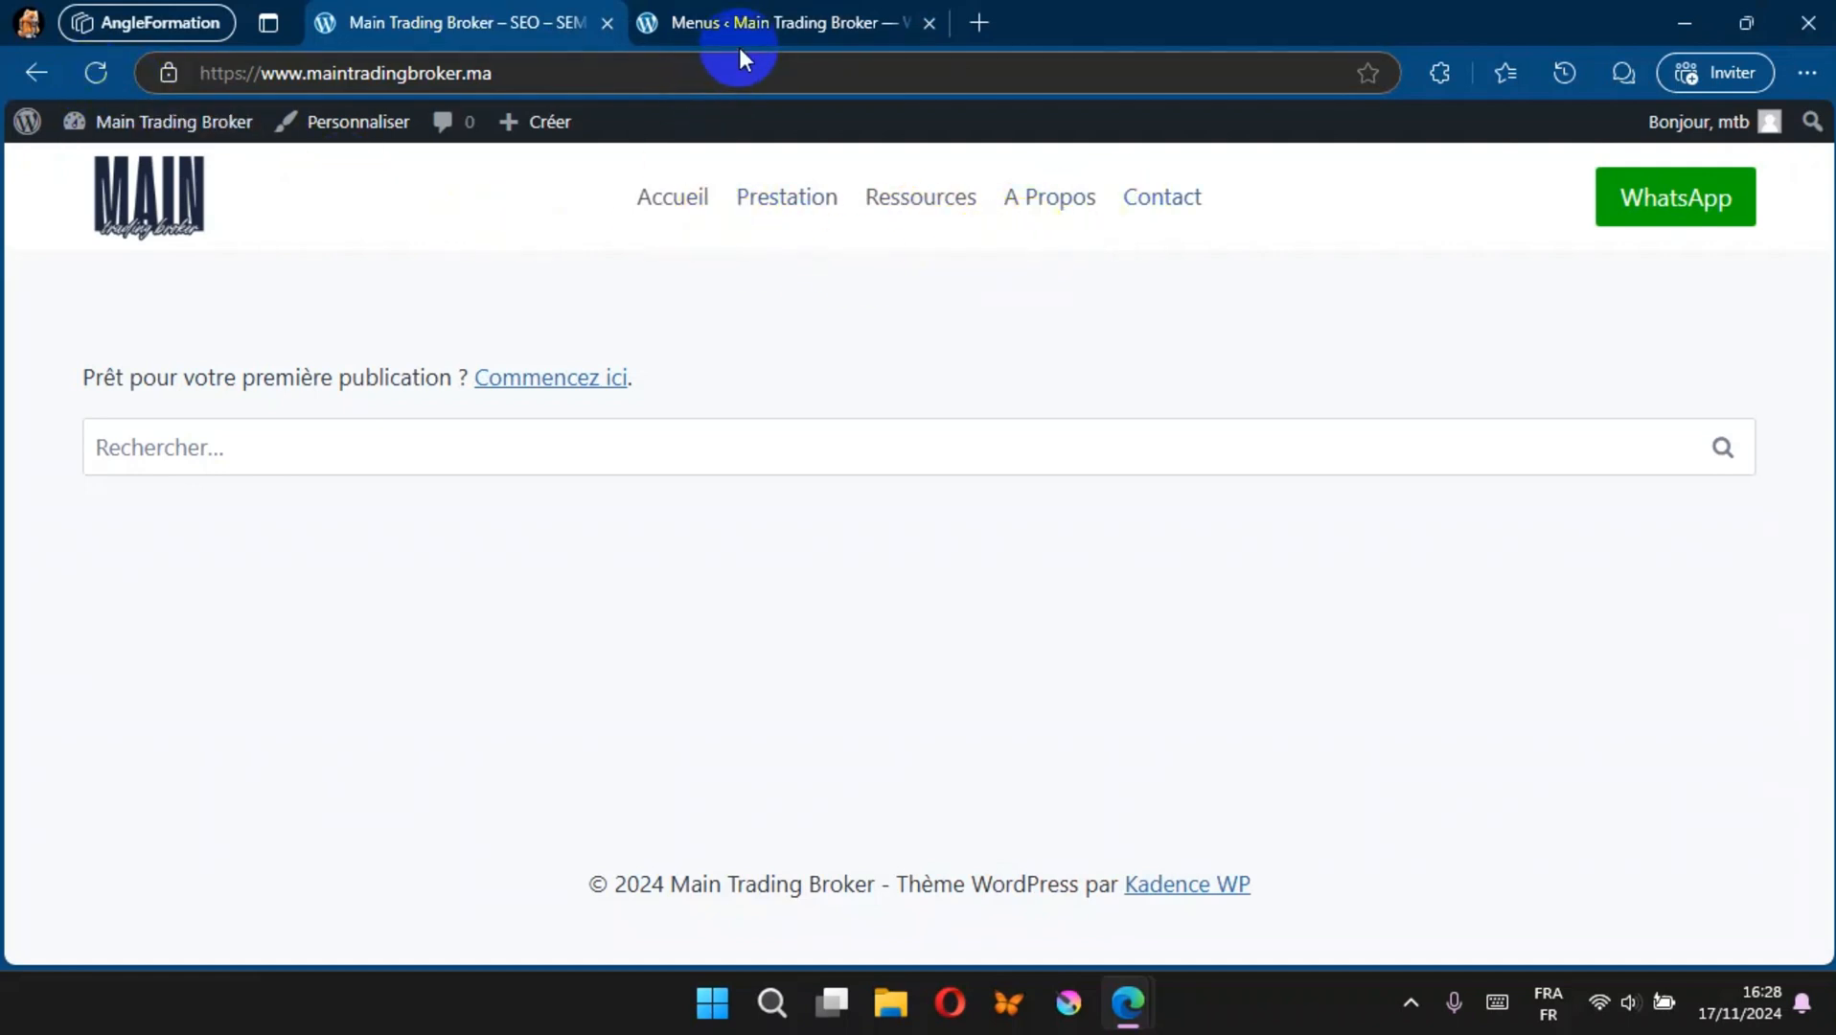
left_click(757, 27)
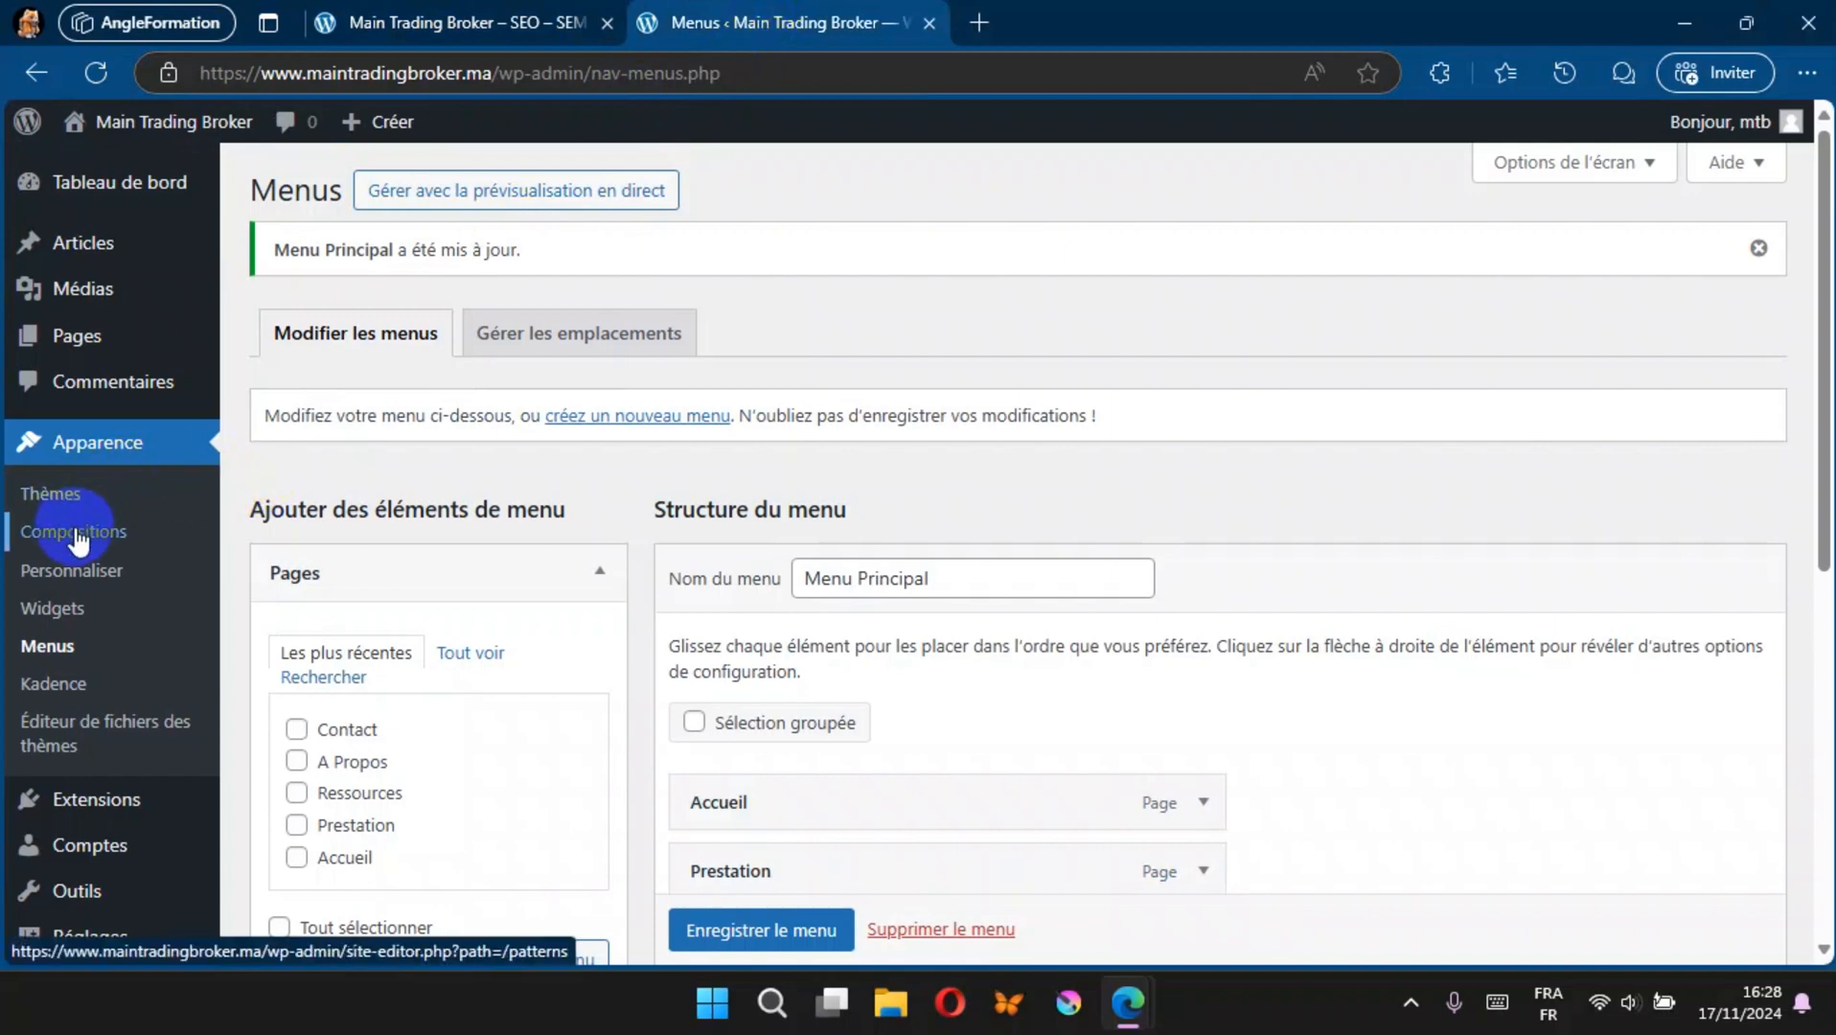
Step: Set the item spacing of the header's Navigation principale to 1,62 em in the customizer, leaving menu stretching disabled
left_click(78, 569)
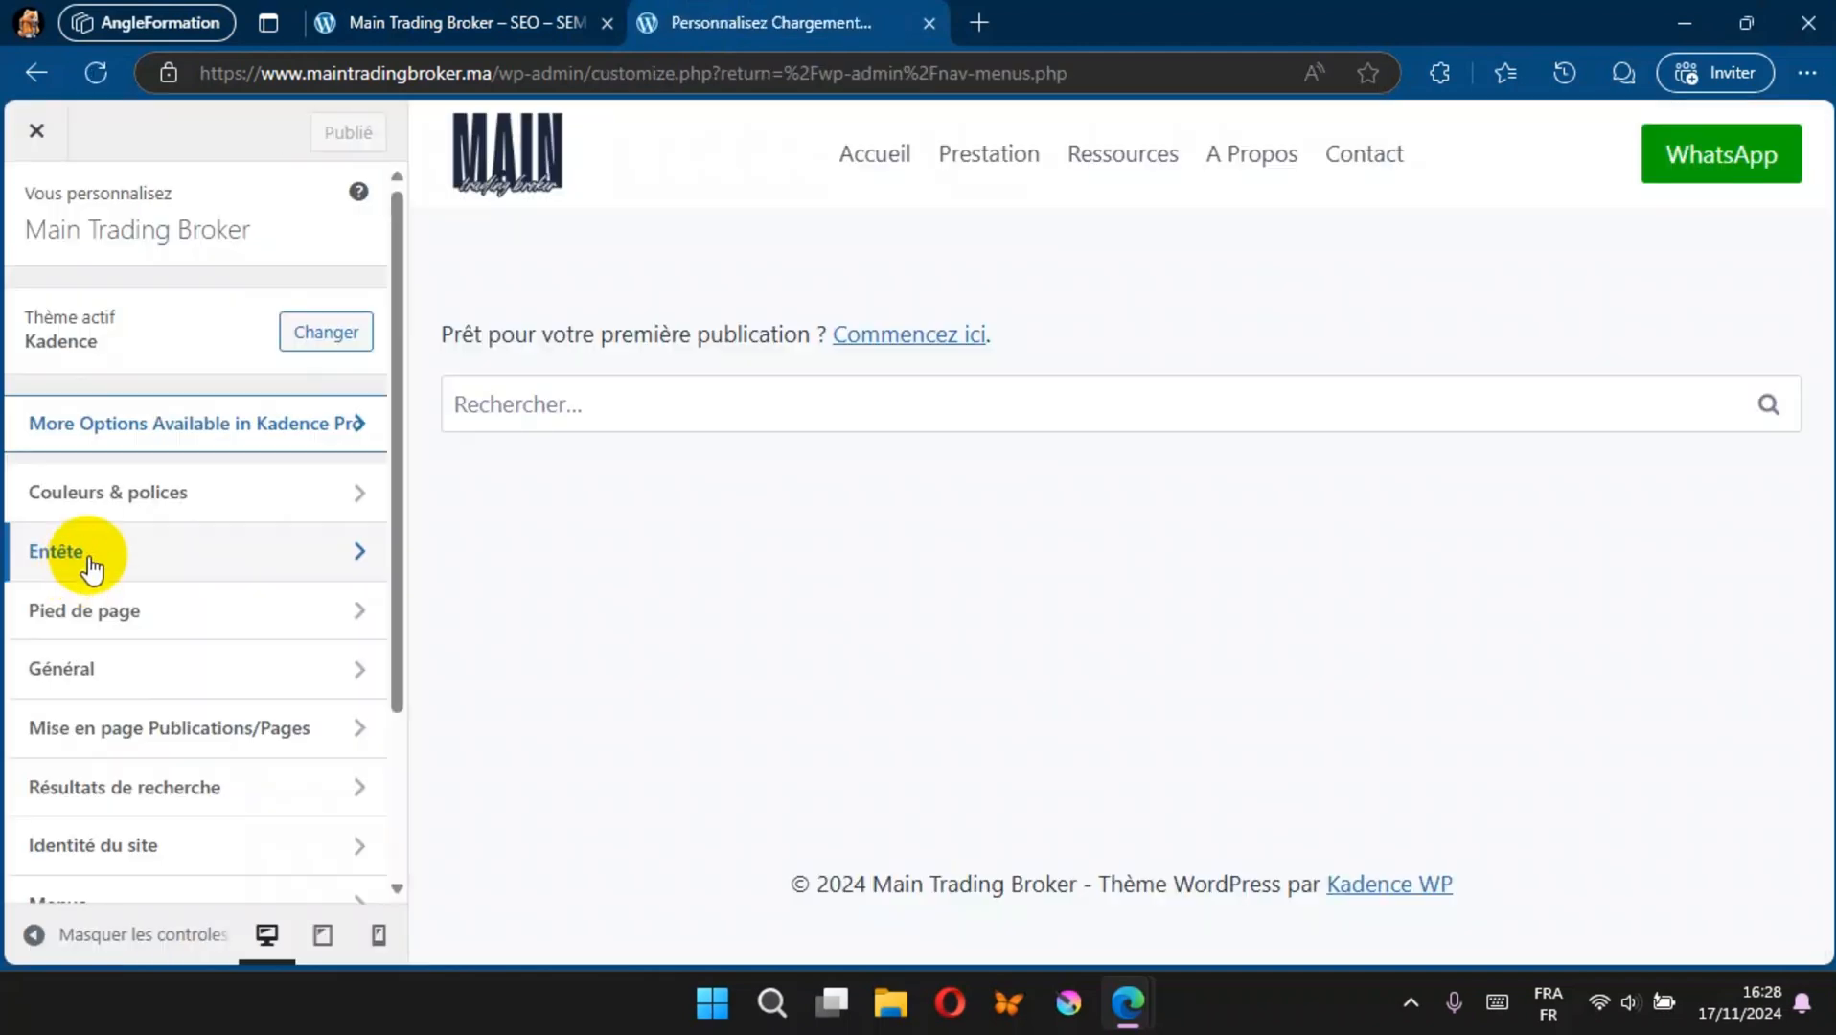
left_click(91, 567)
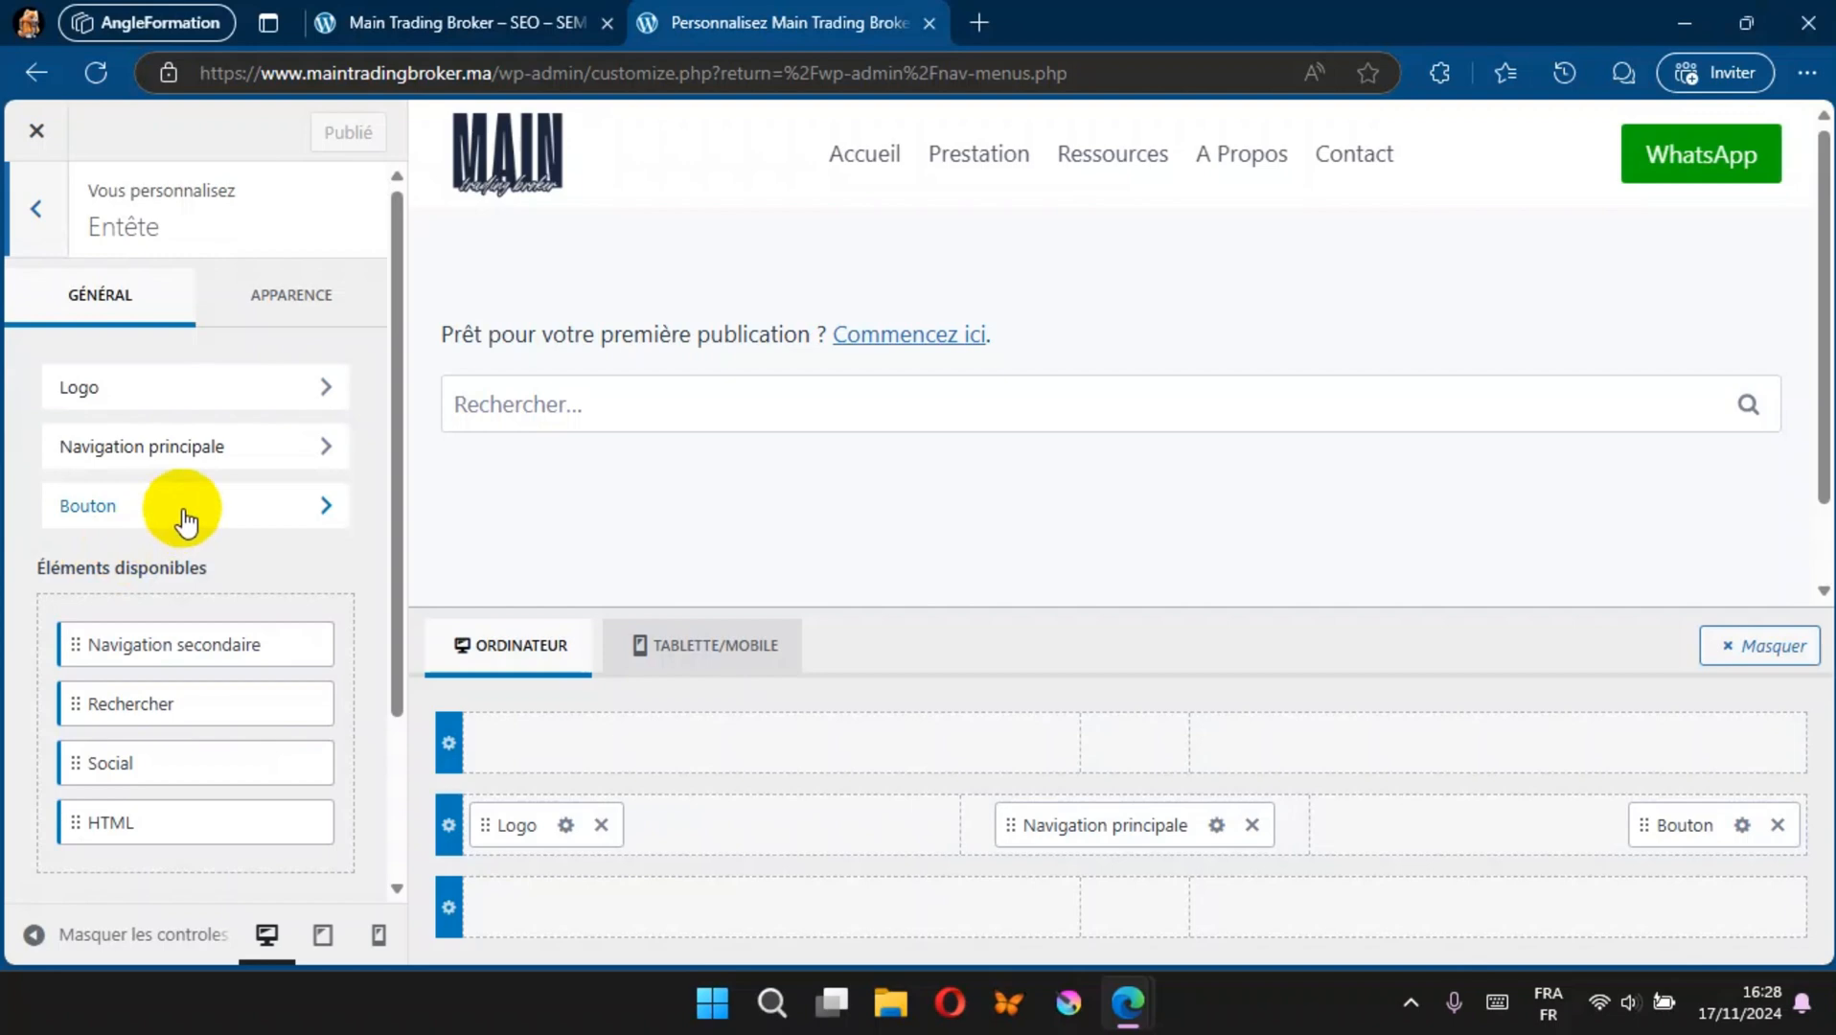
left_click(1216, 826)
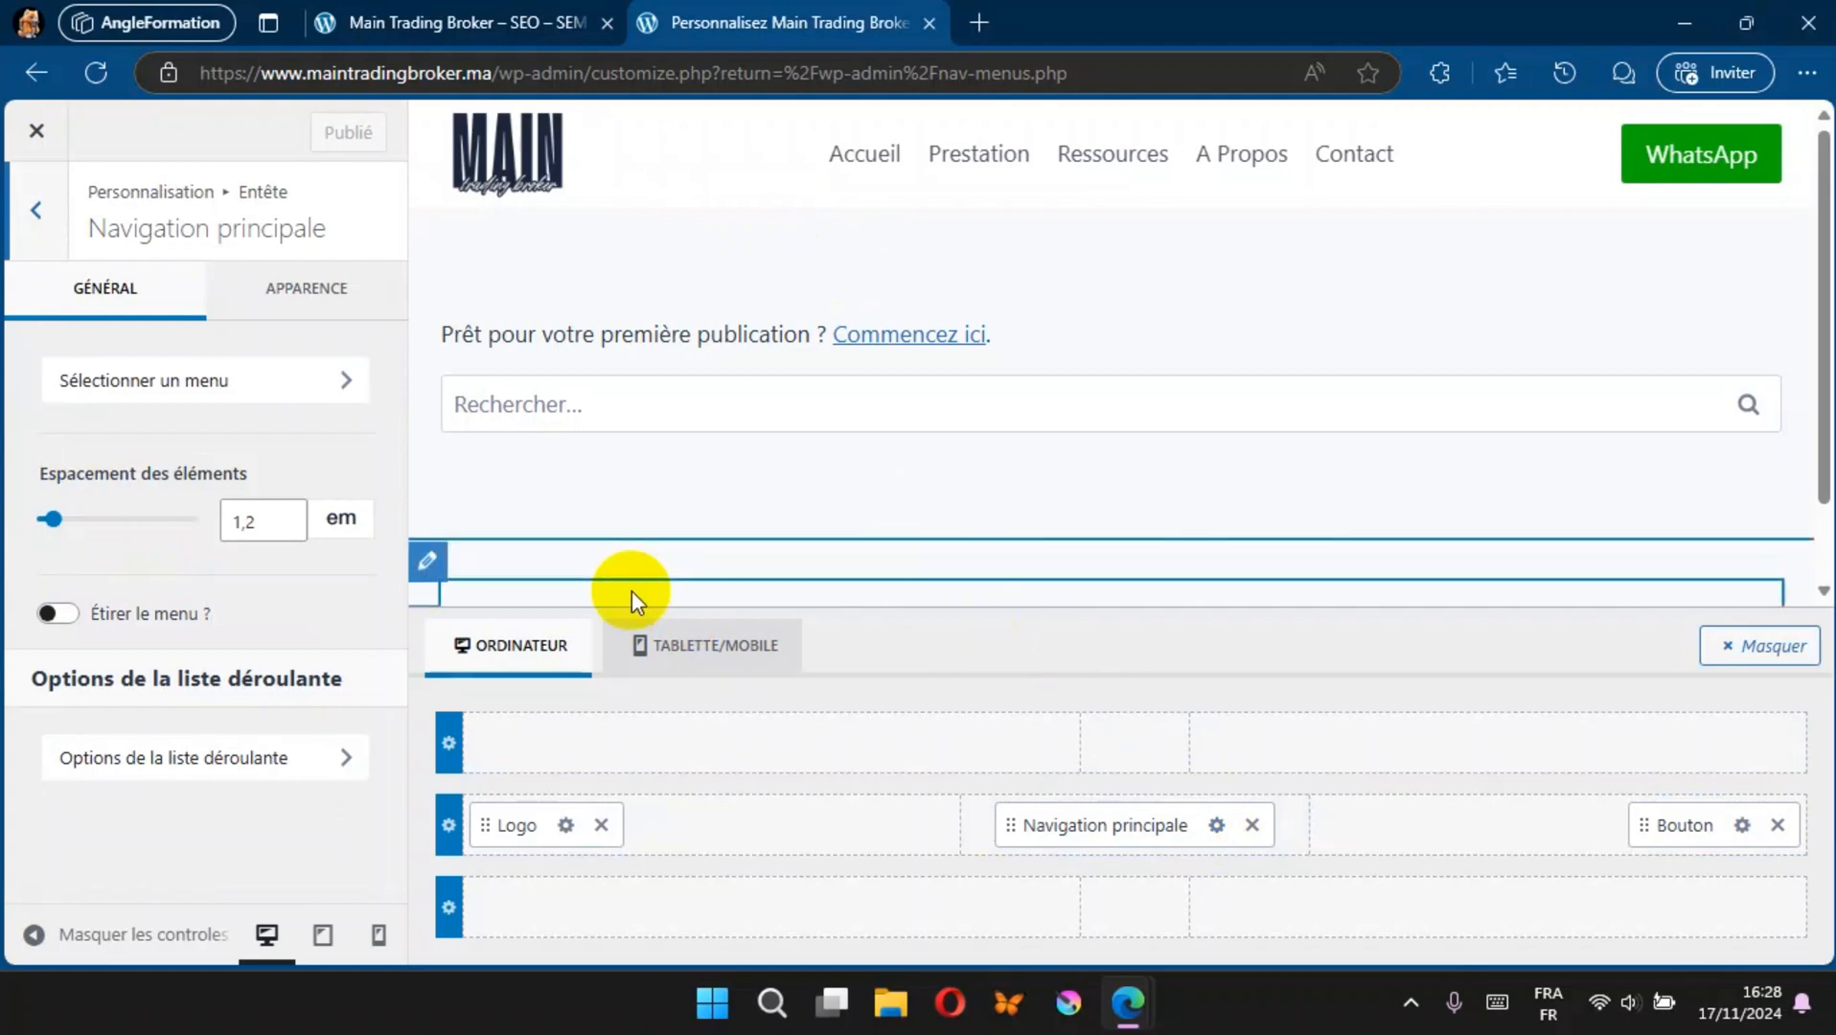
mouse_move(52, 520)
left_mouse_down()
mouse_move(122, 535)
mouse_move(70, 540)
left_mouse_up()
left_click(65, 616)
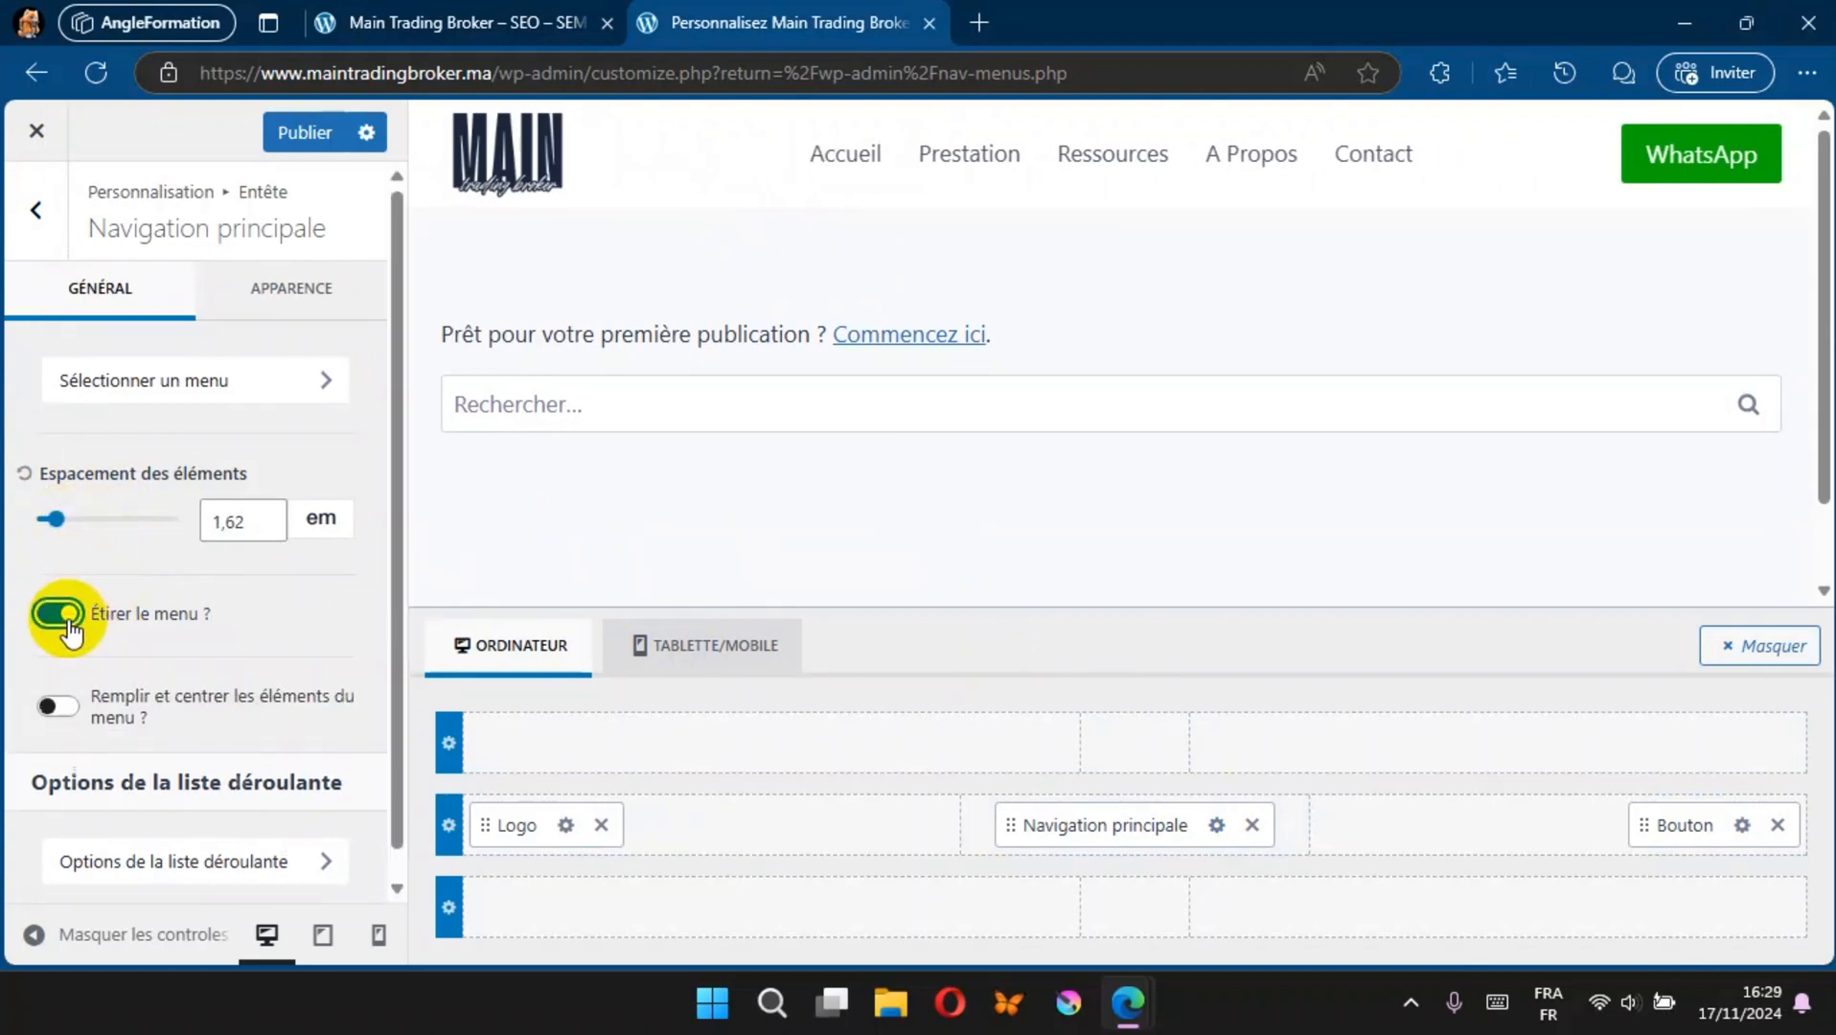
left_click(65, 616)
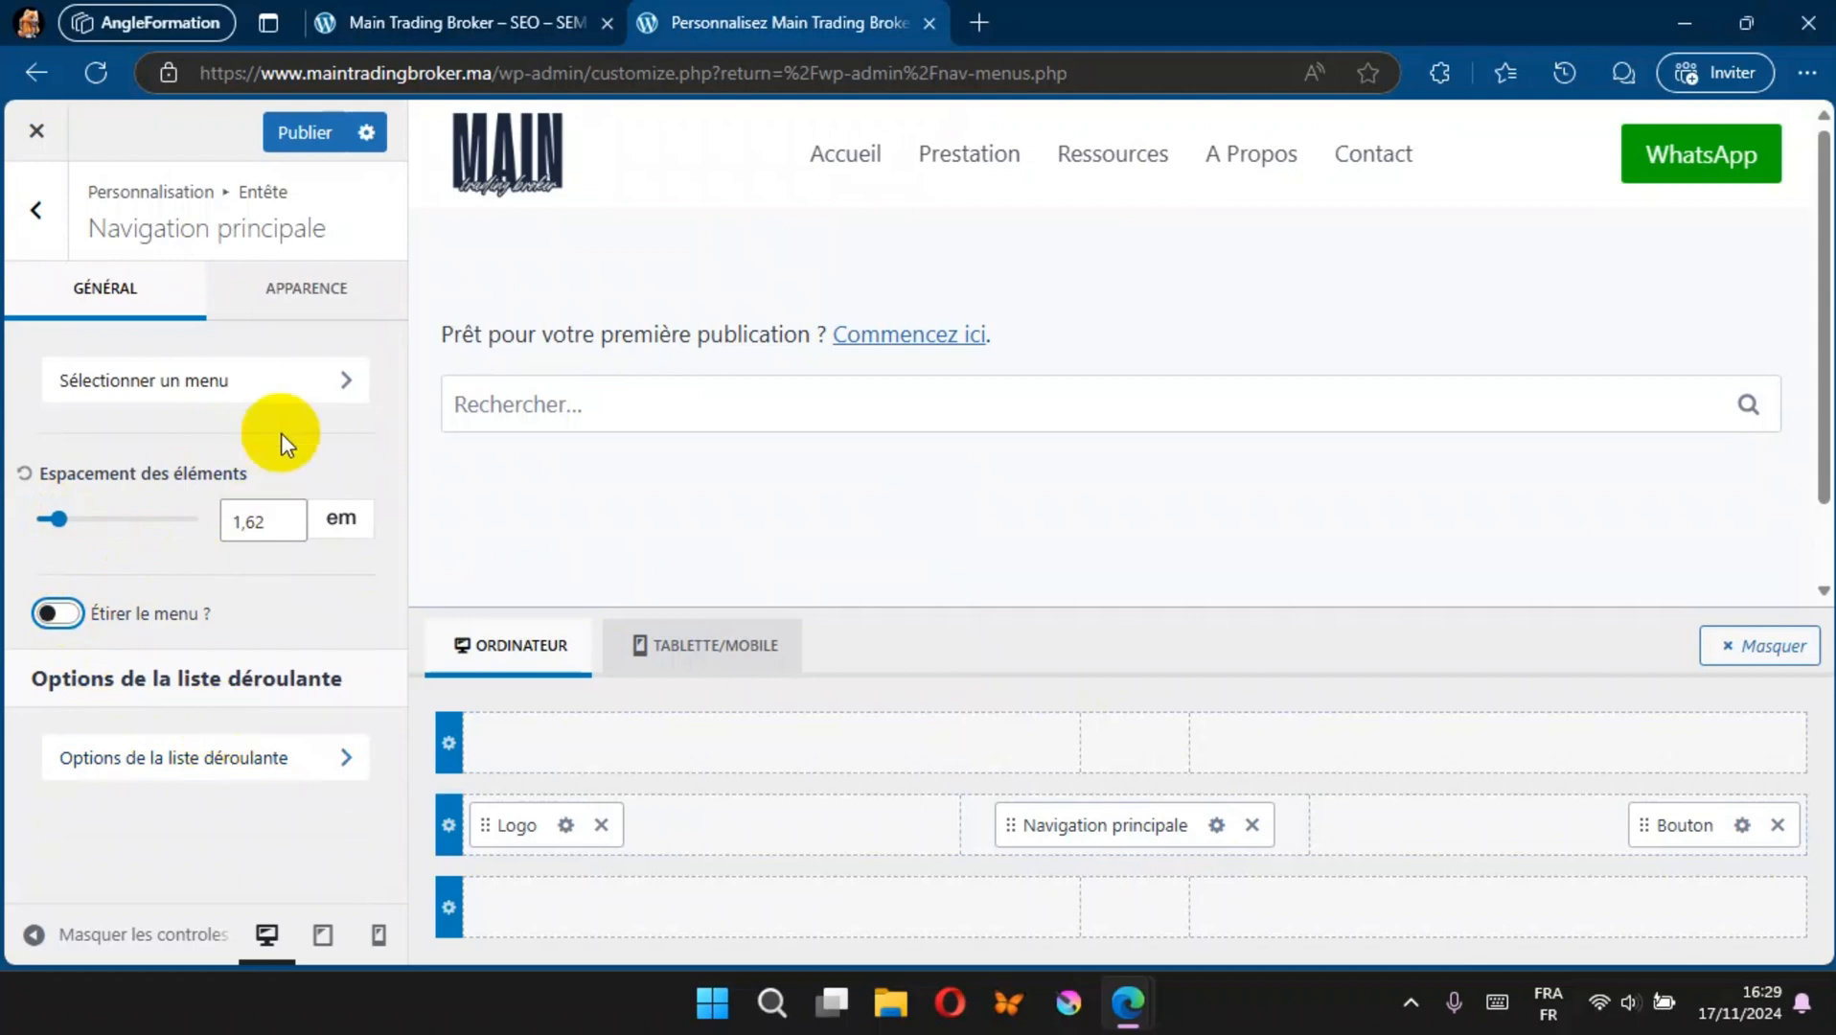
Step: Inspect the initial navigation text colour in the appearance settings and publish the navigation change
left_click(315, 285)
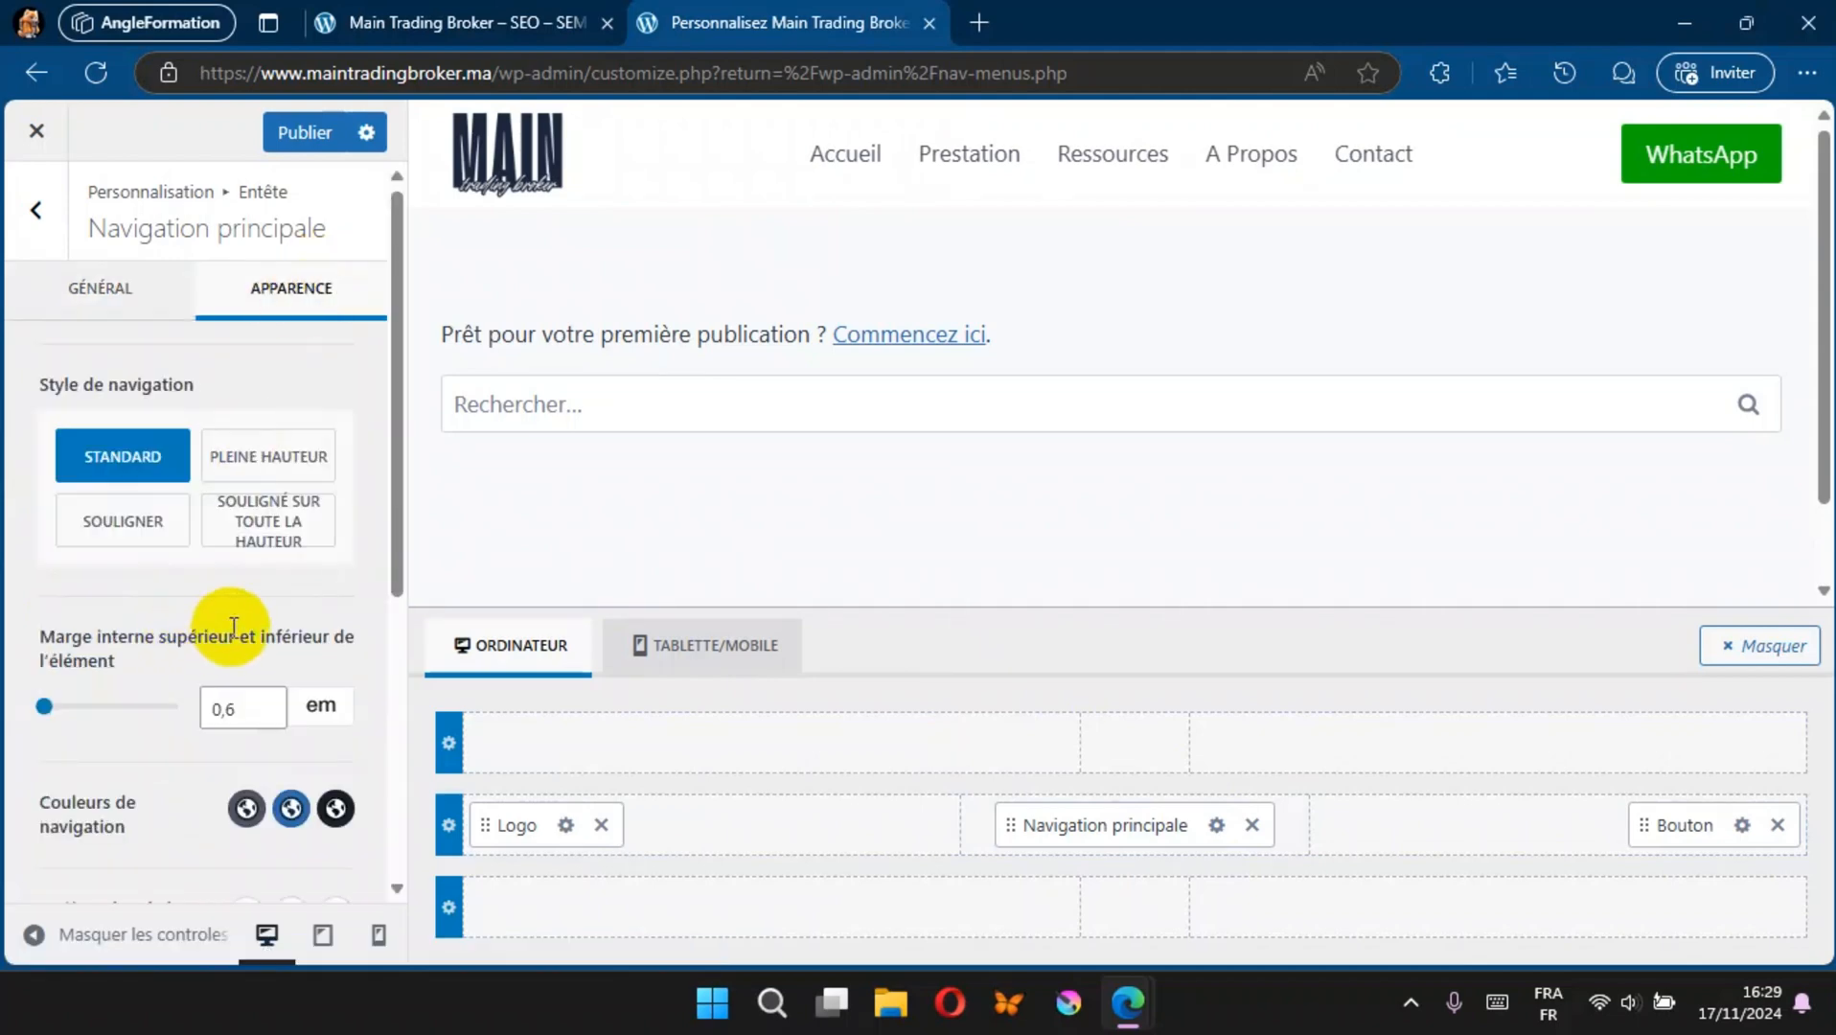
scroll(234, 626, "down", 3)
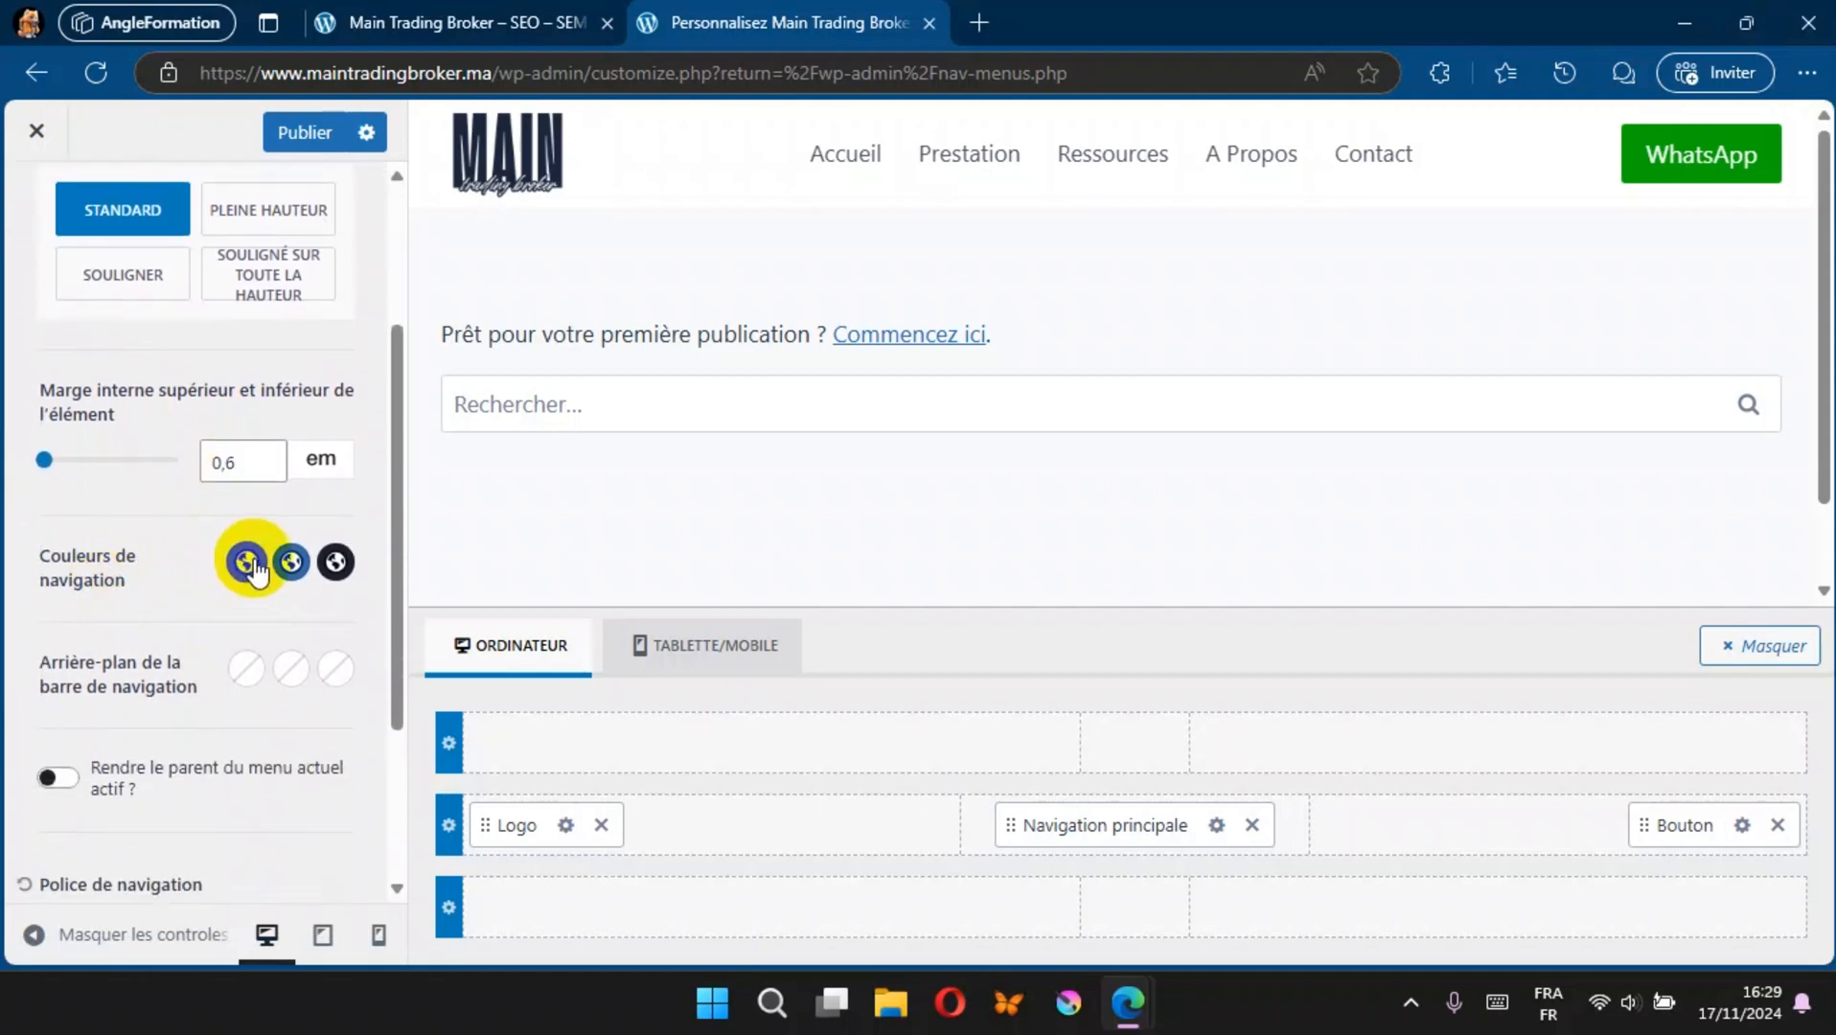
left_click(249, 565)
left_click(80, 381)
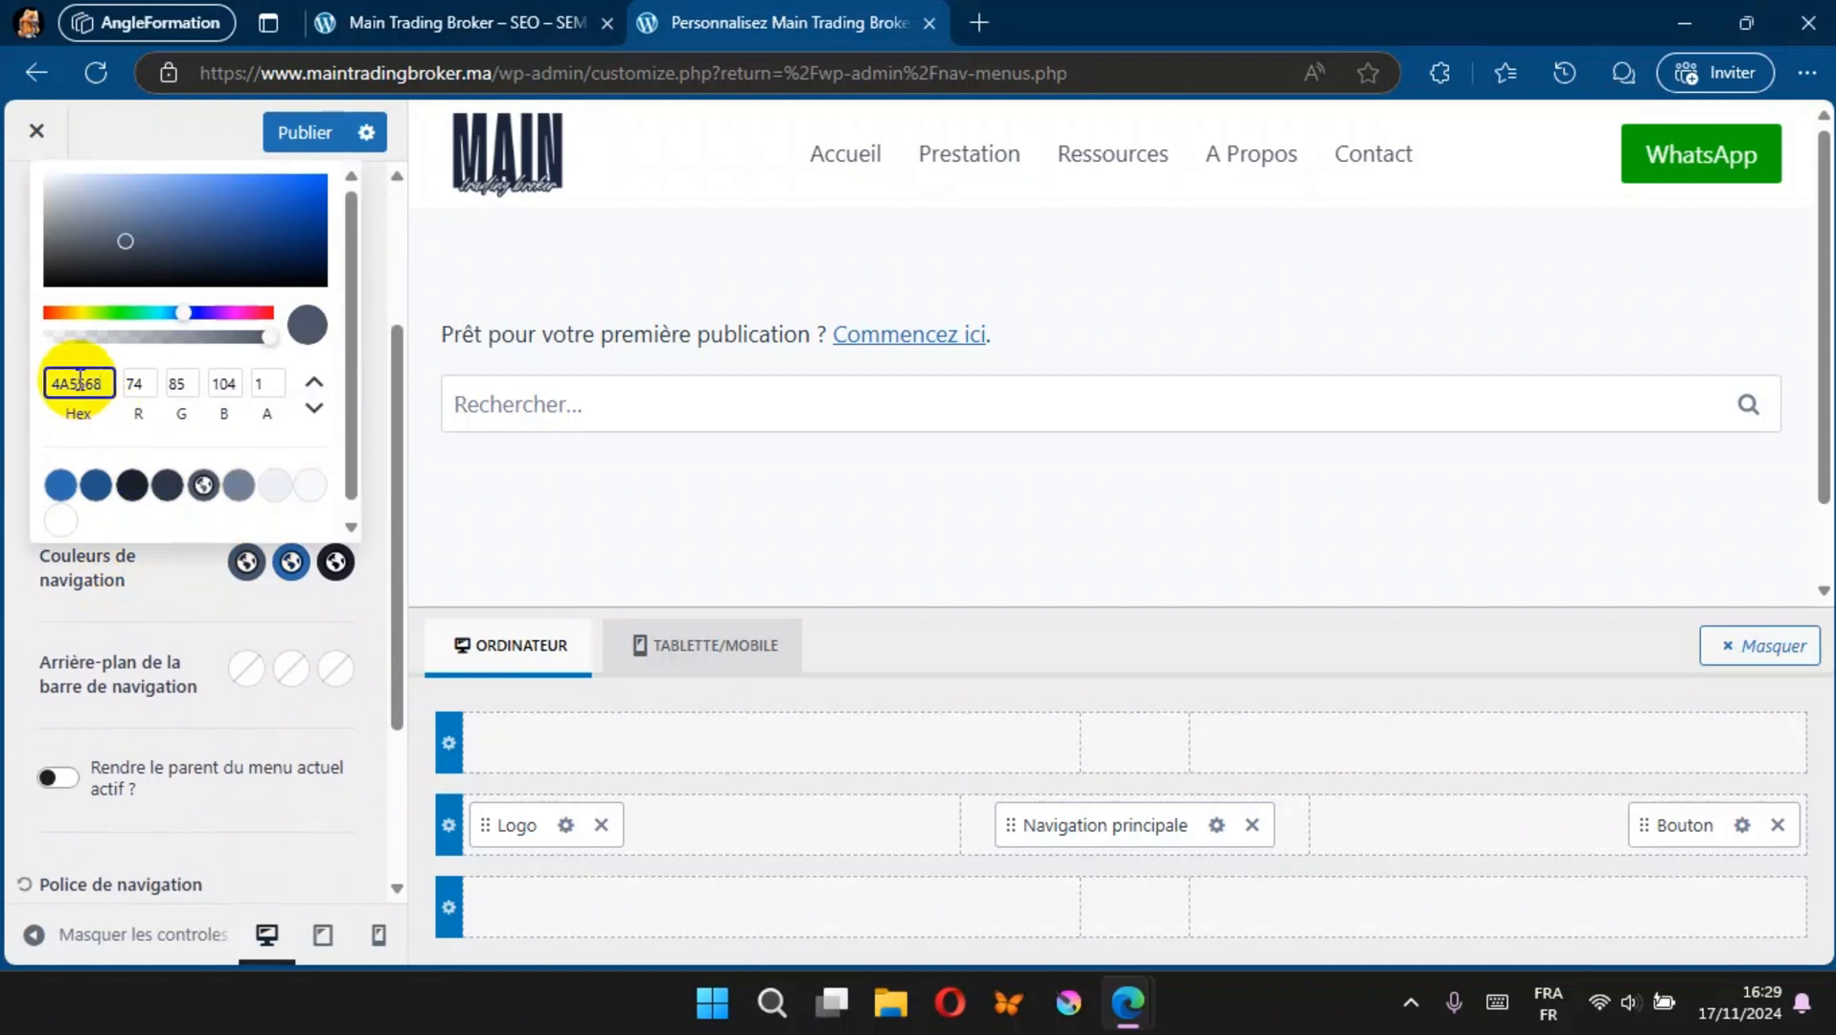
left_click(305, 131)
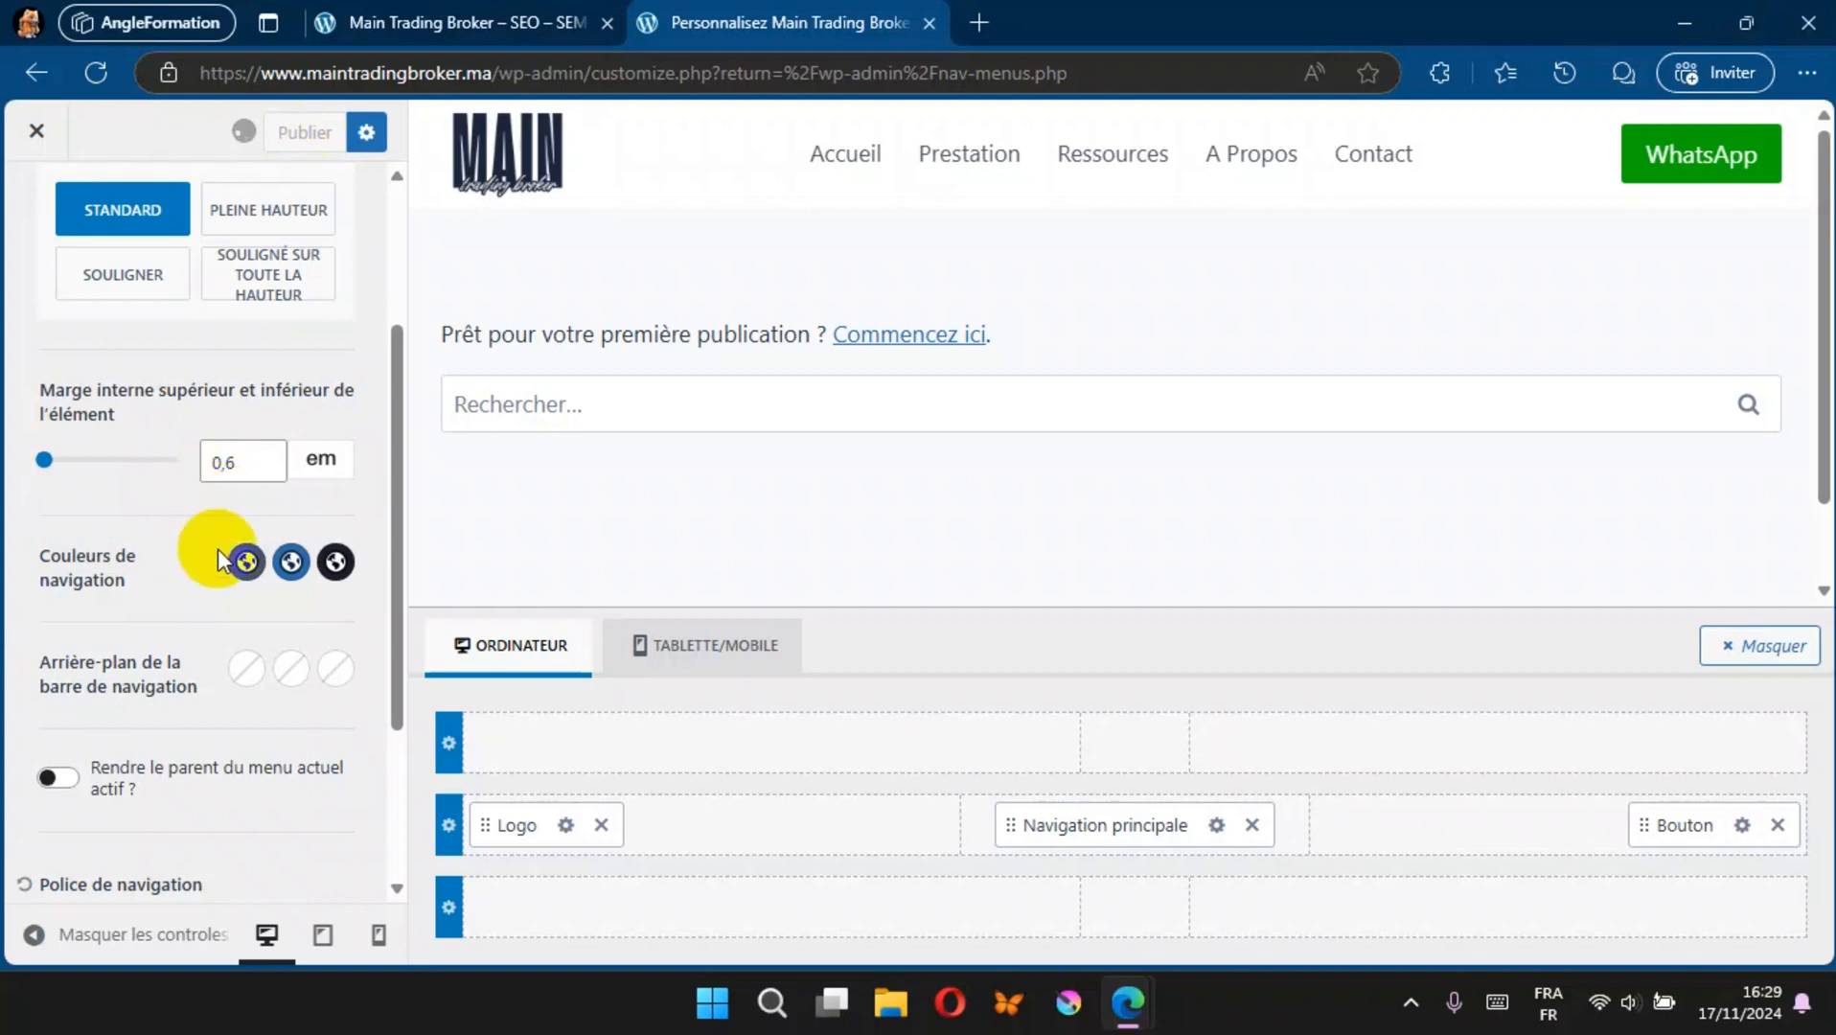
Step: Set the main navigation's font style to Bold 700
scroll(201, 613, "down", 3)
left_click(179, 684)
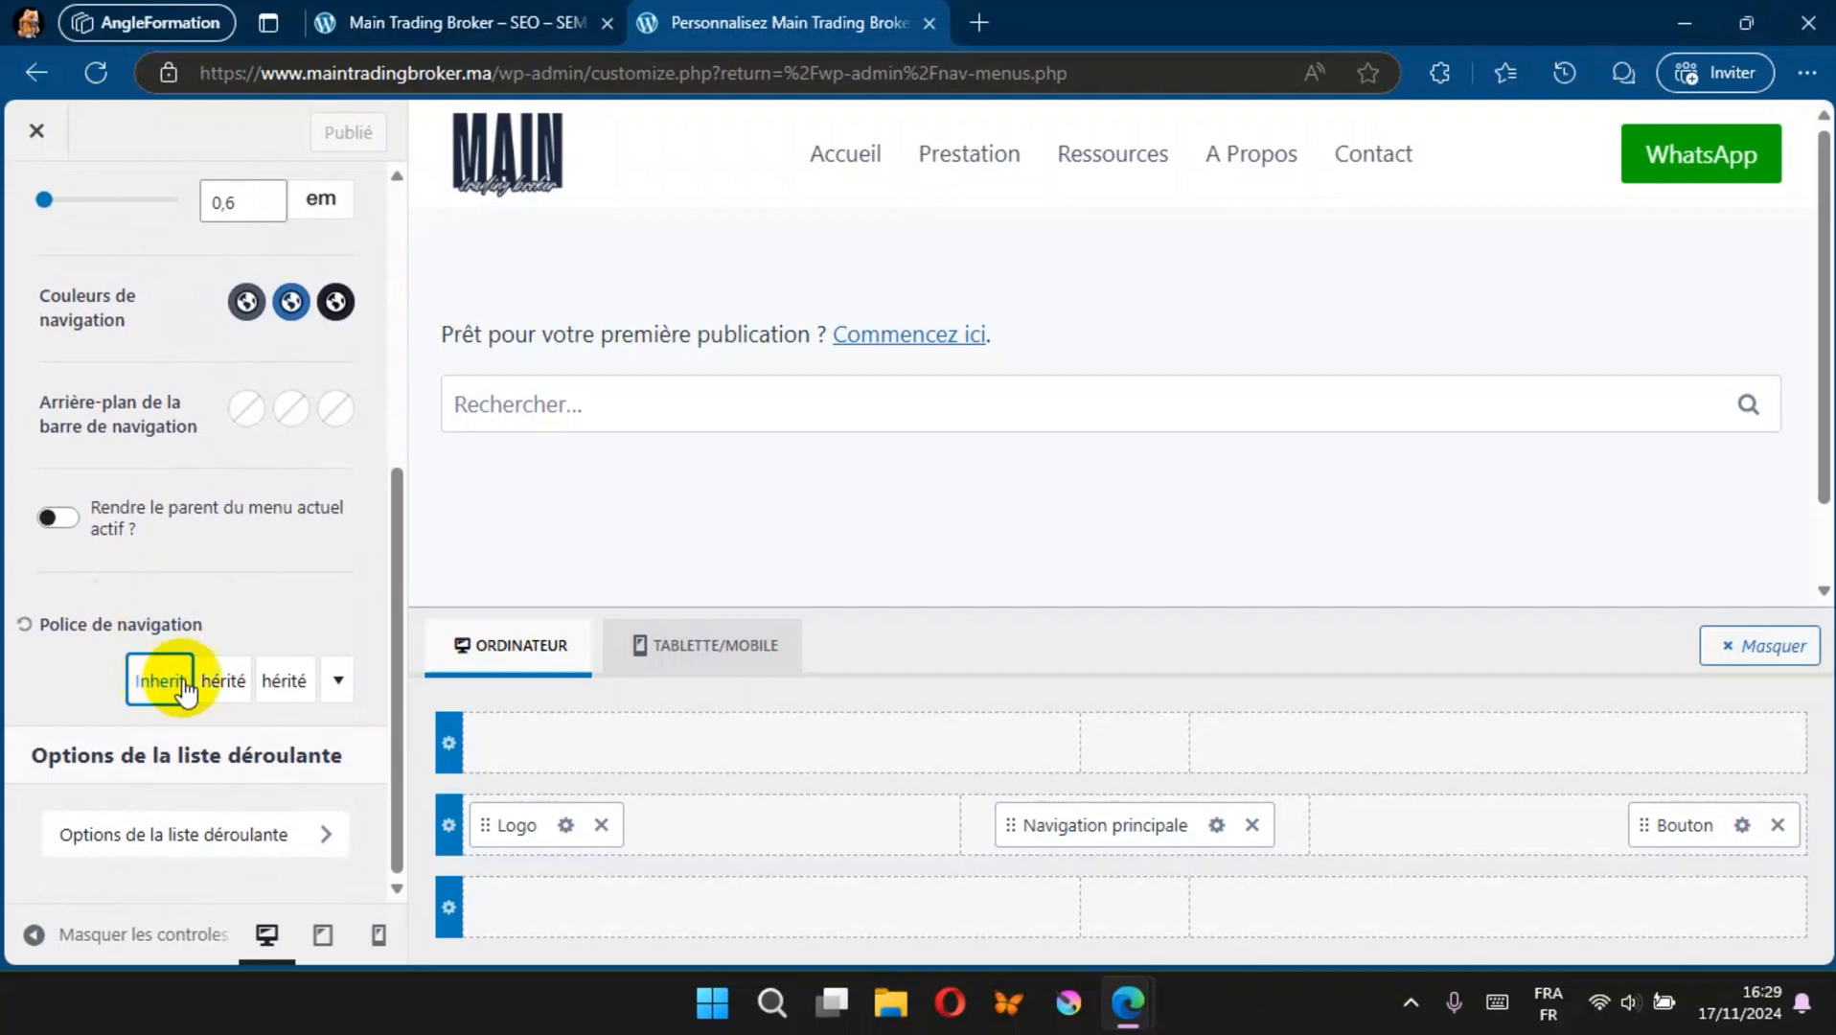
left_click(221, 684)
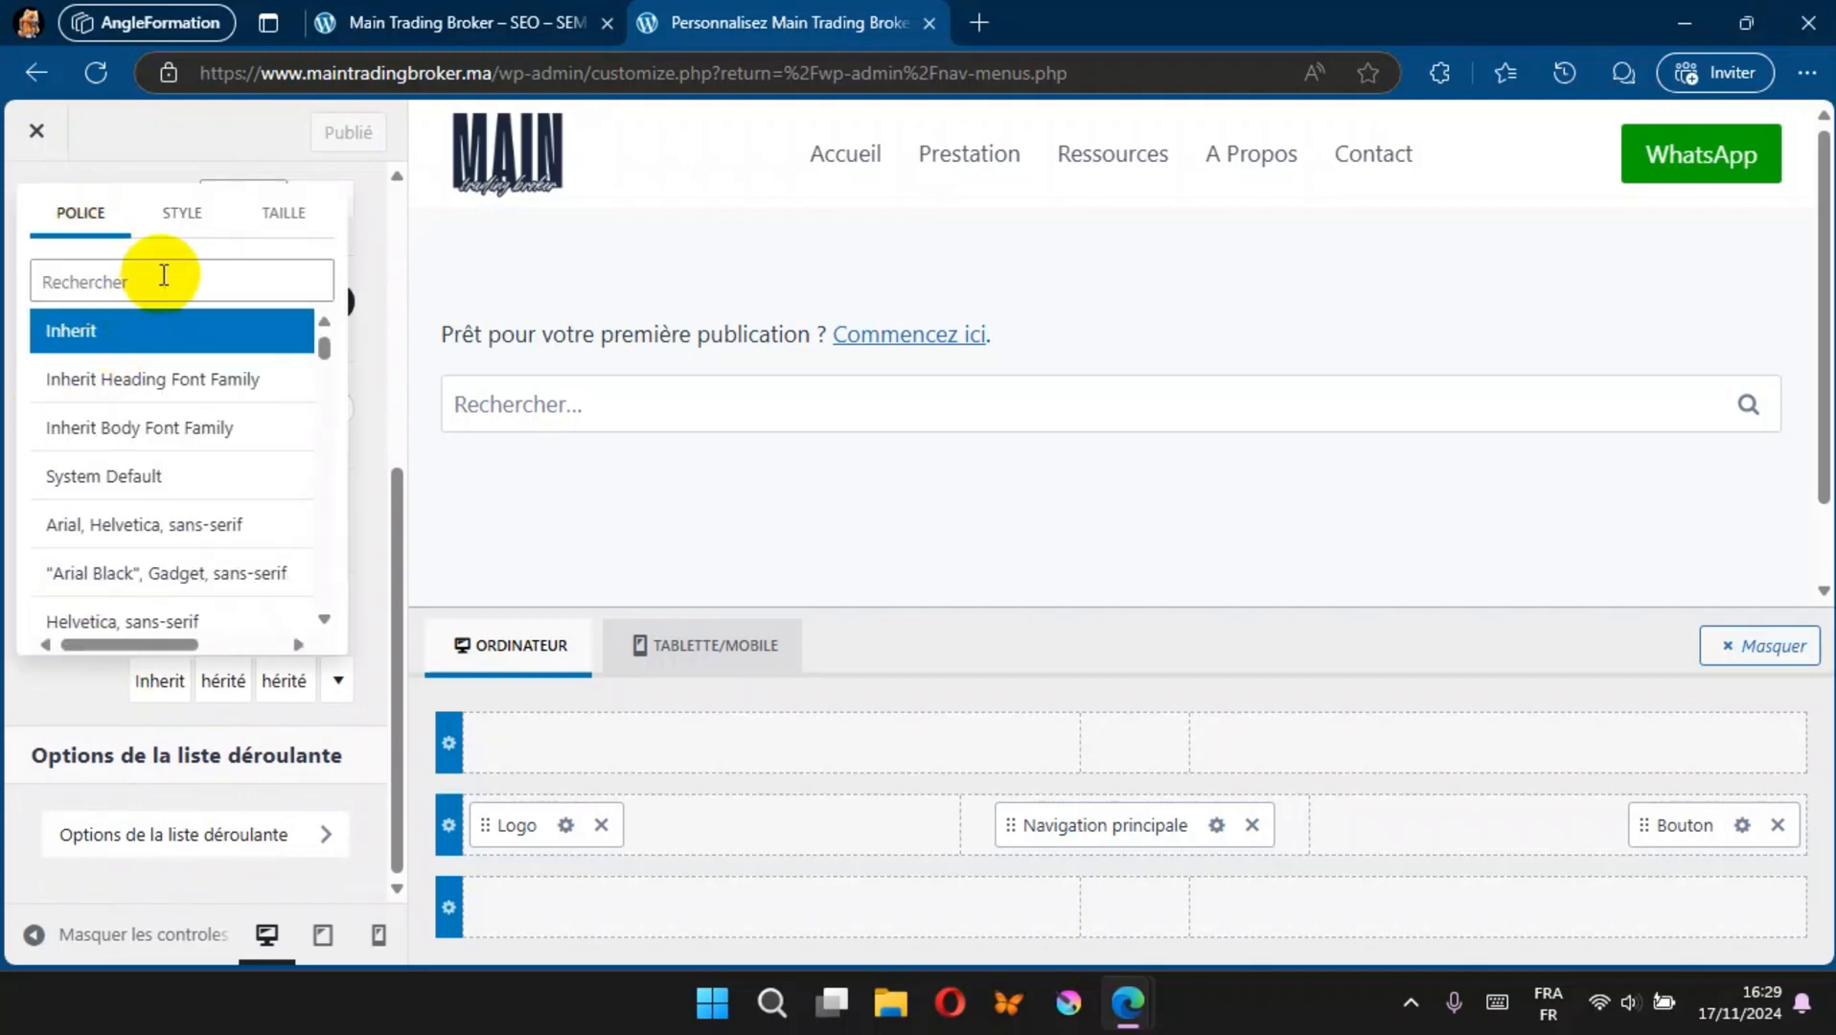
left_click(184, 206)
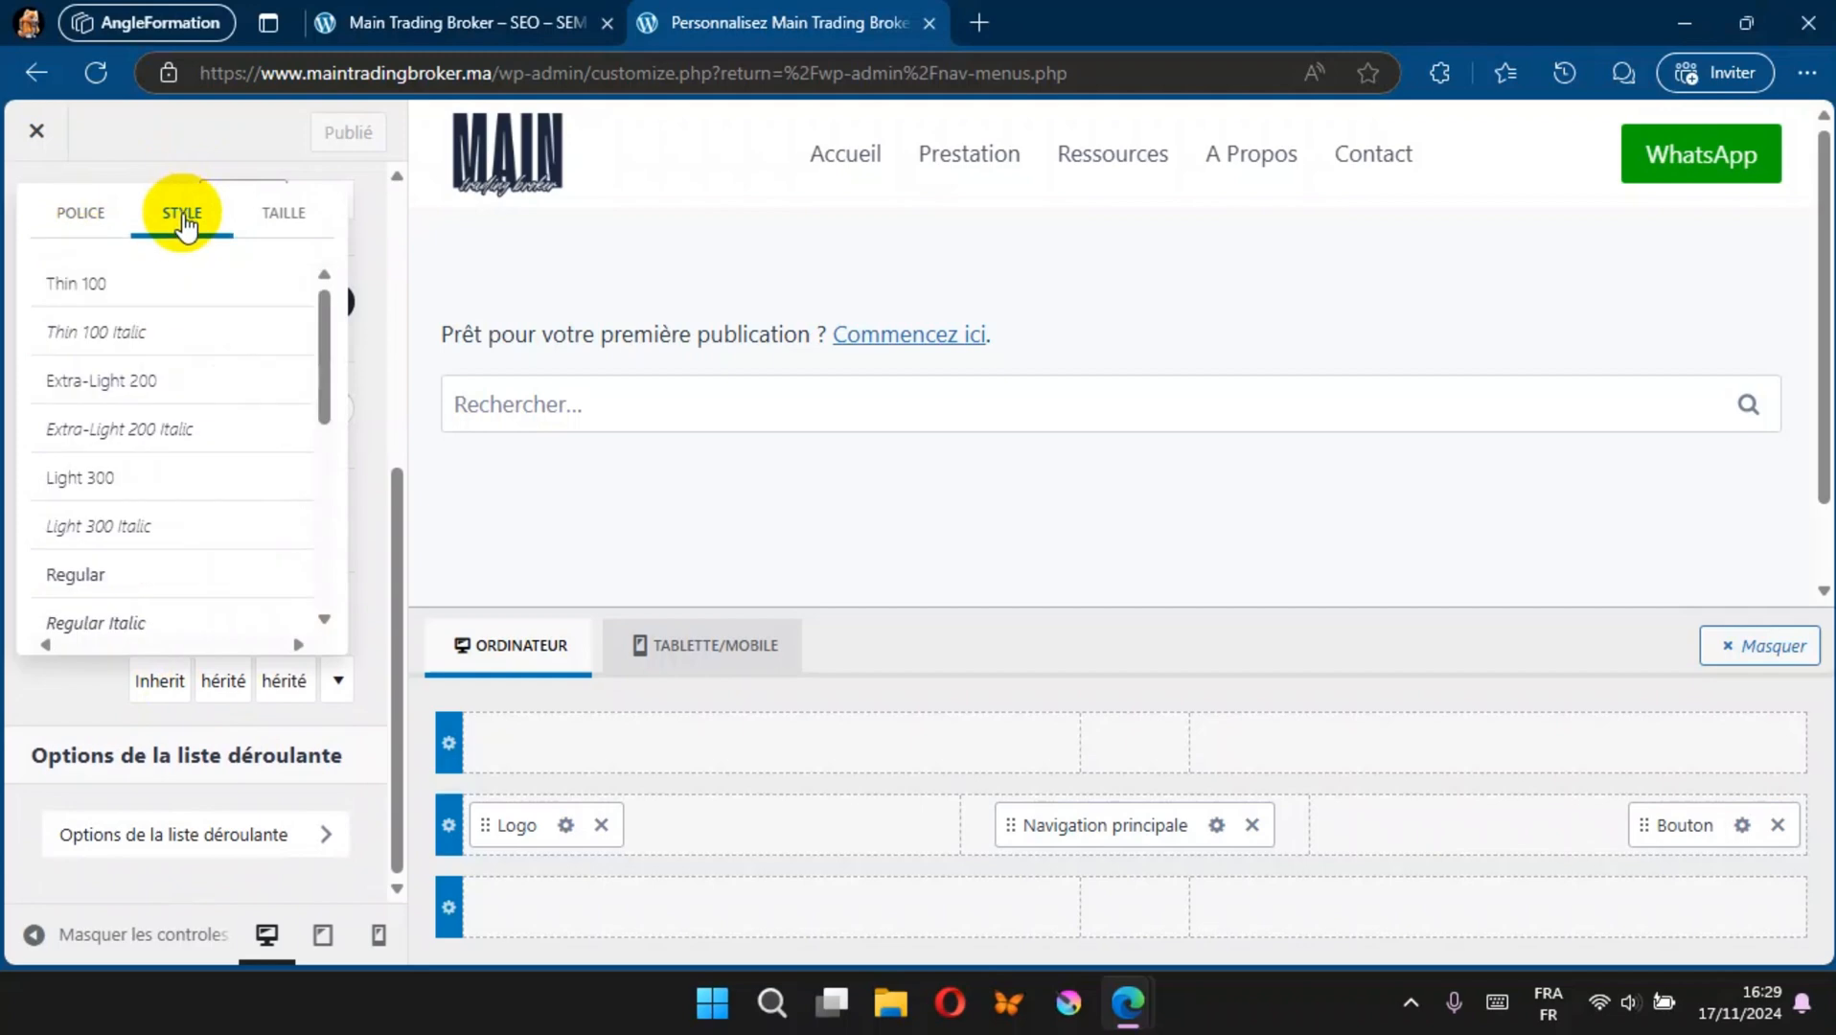
scroll(143, 446, "down", 3)
scroll(144, 448, "down", 2)
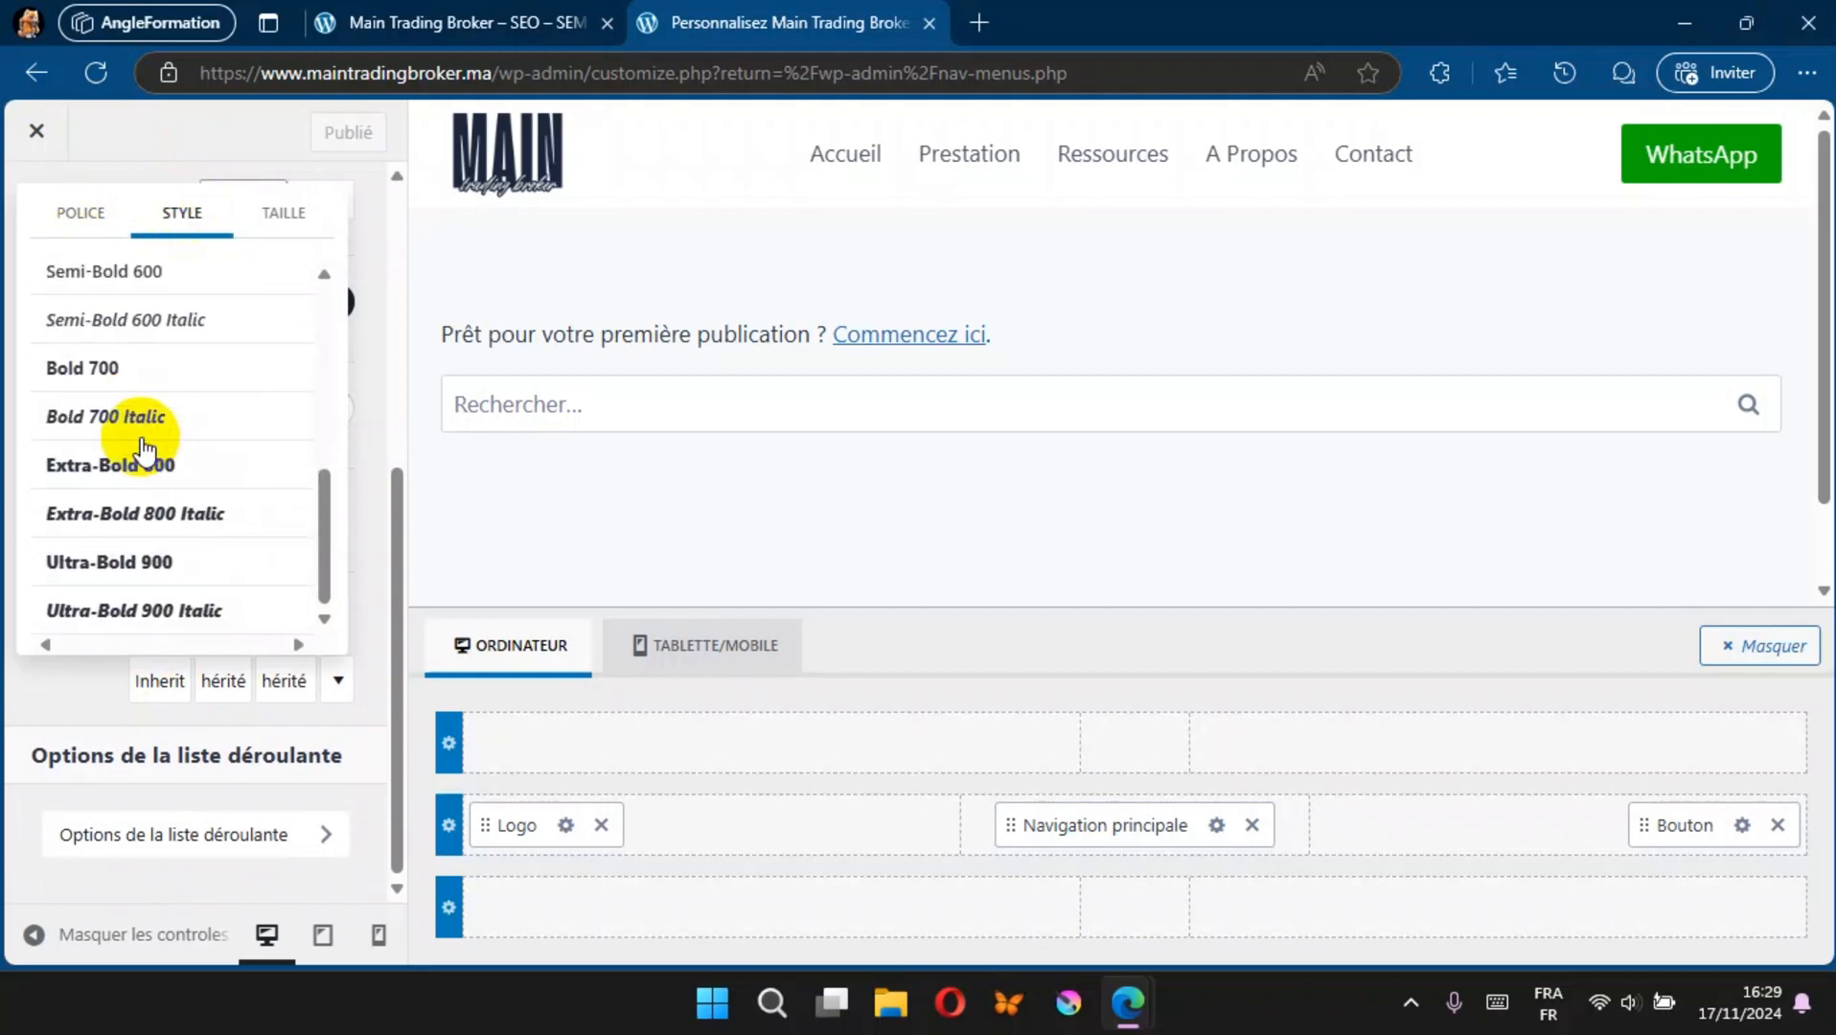
left_click(105, 379)
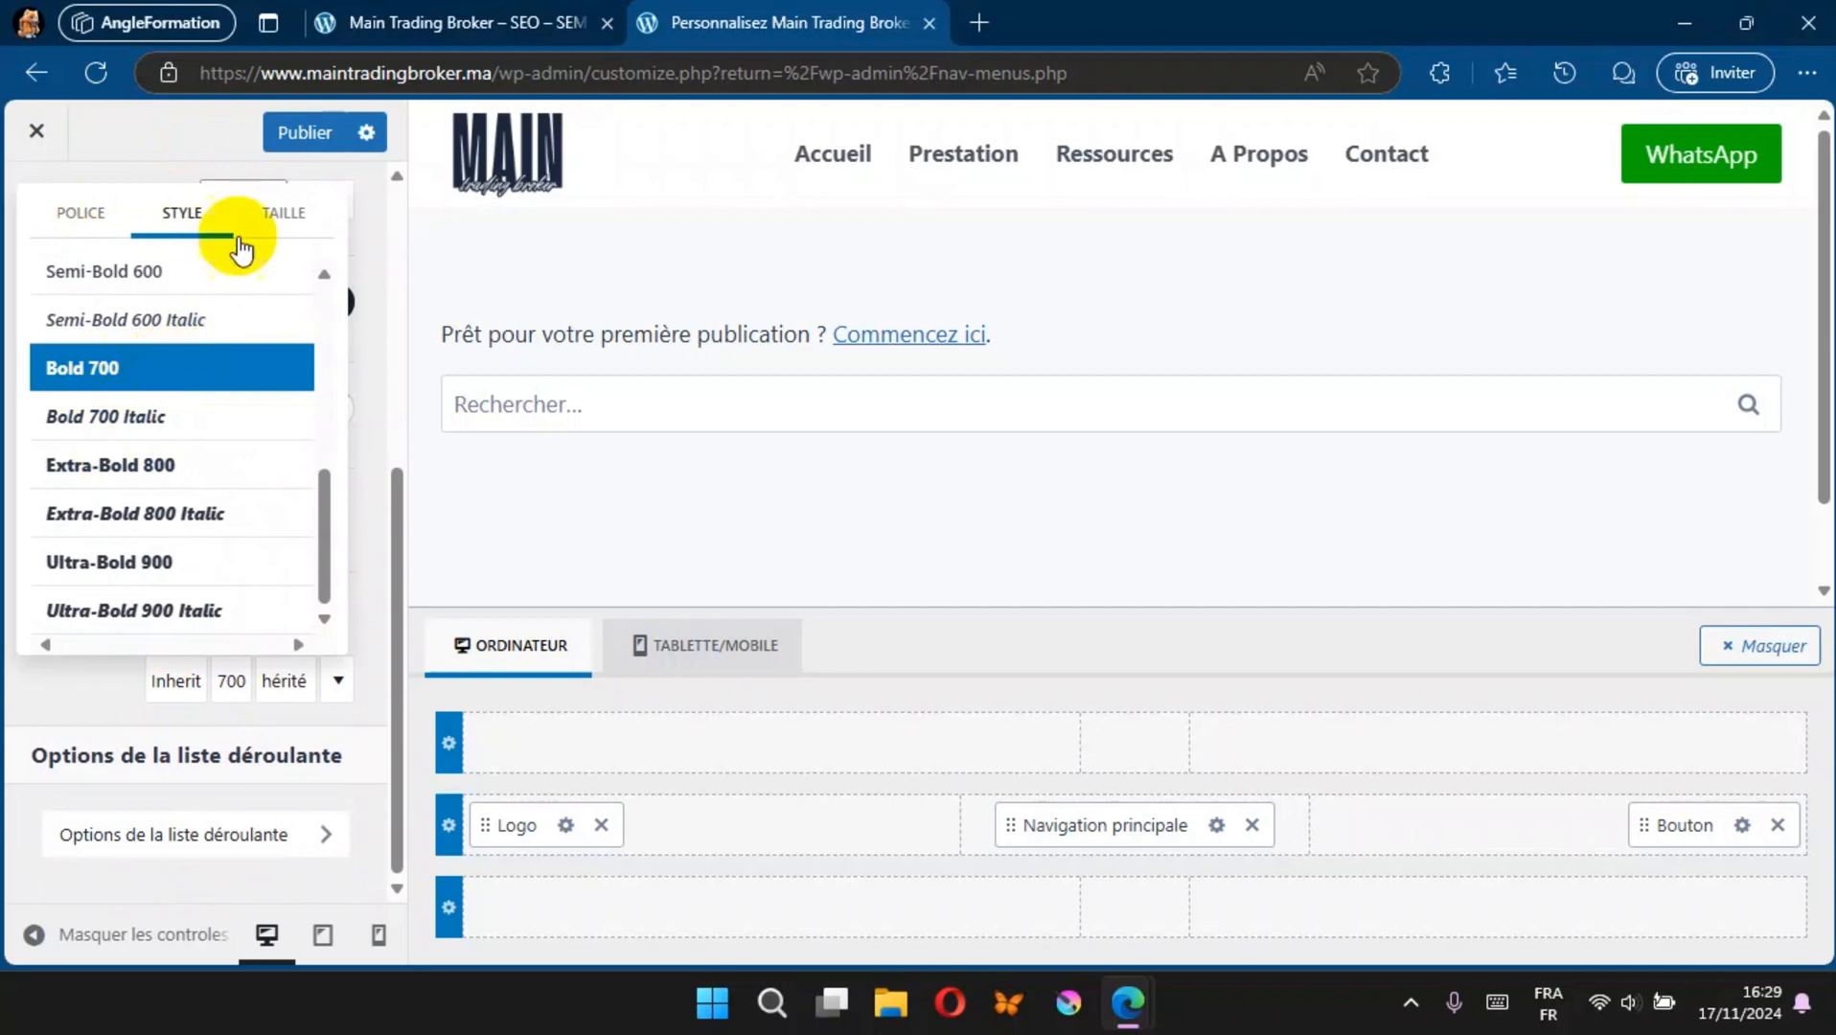
Step: Set the navigation font size to 18 px and, after comparing the text transforms, choose capitalized words (Ab)
left_click(282, 215)
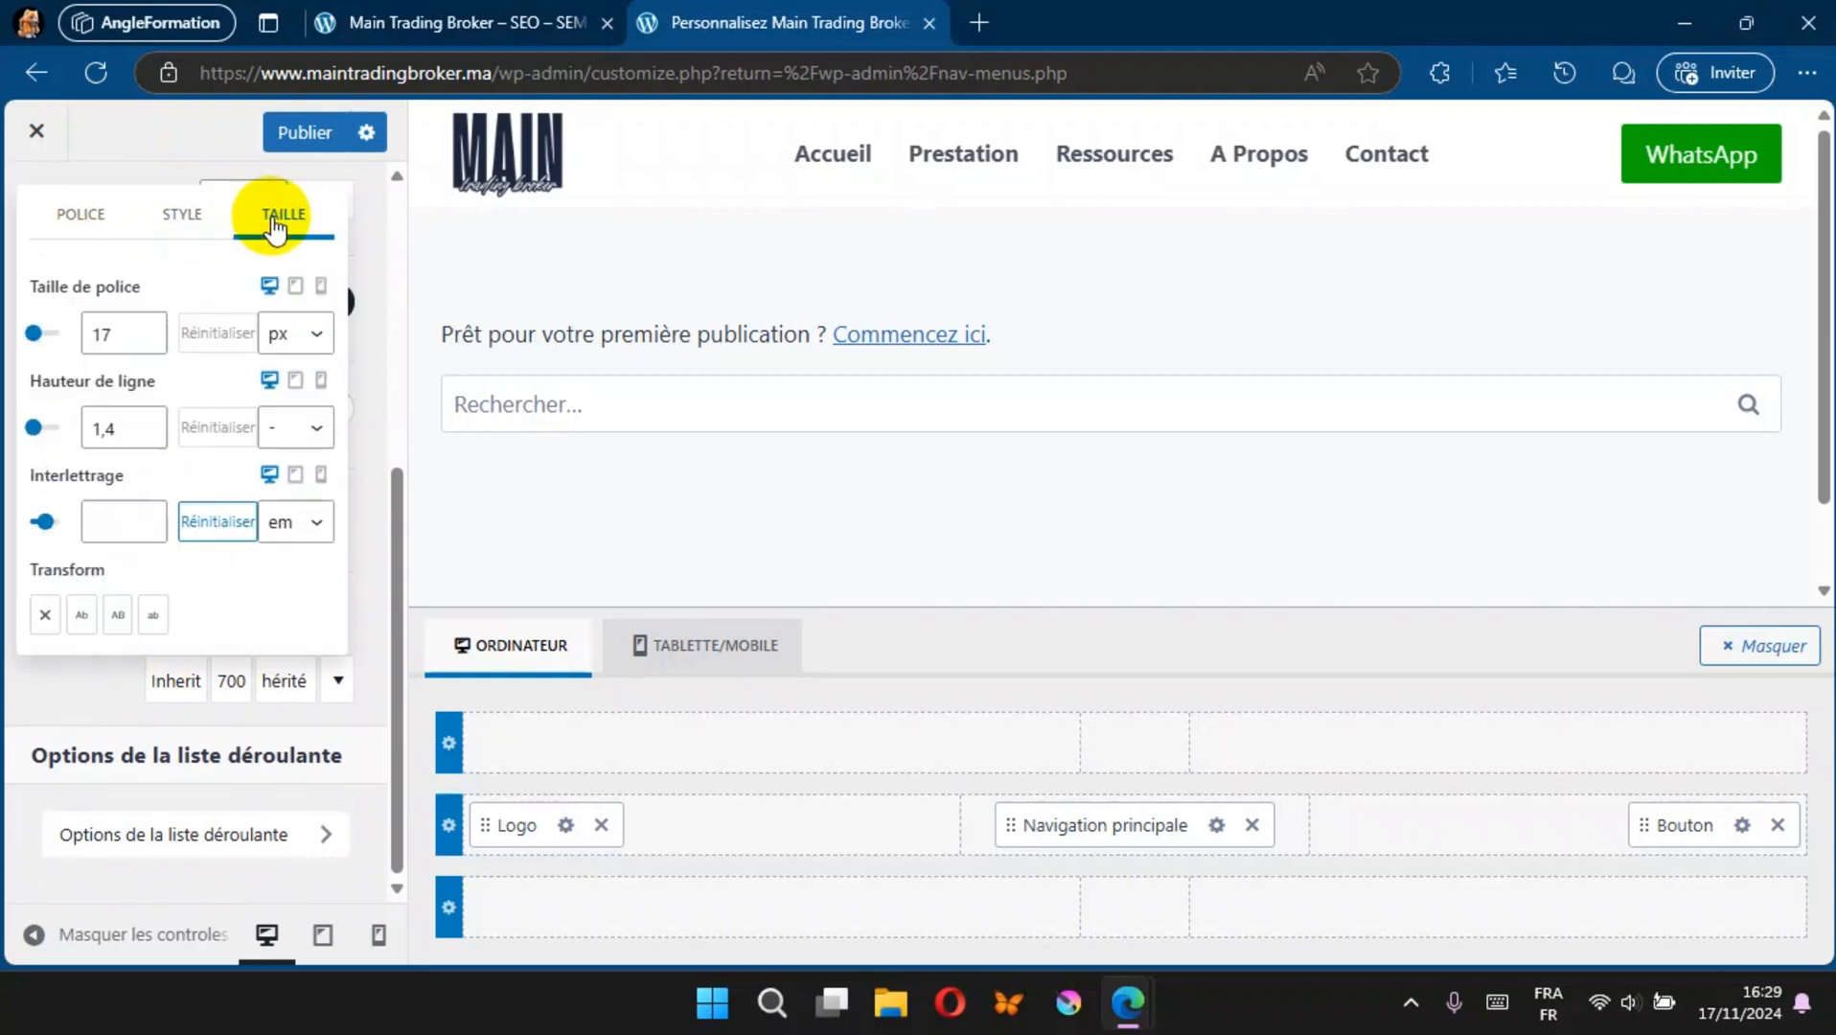
left_click(147, 328)
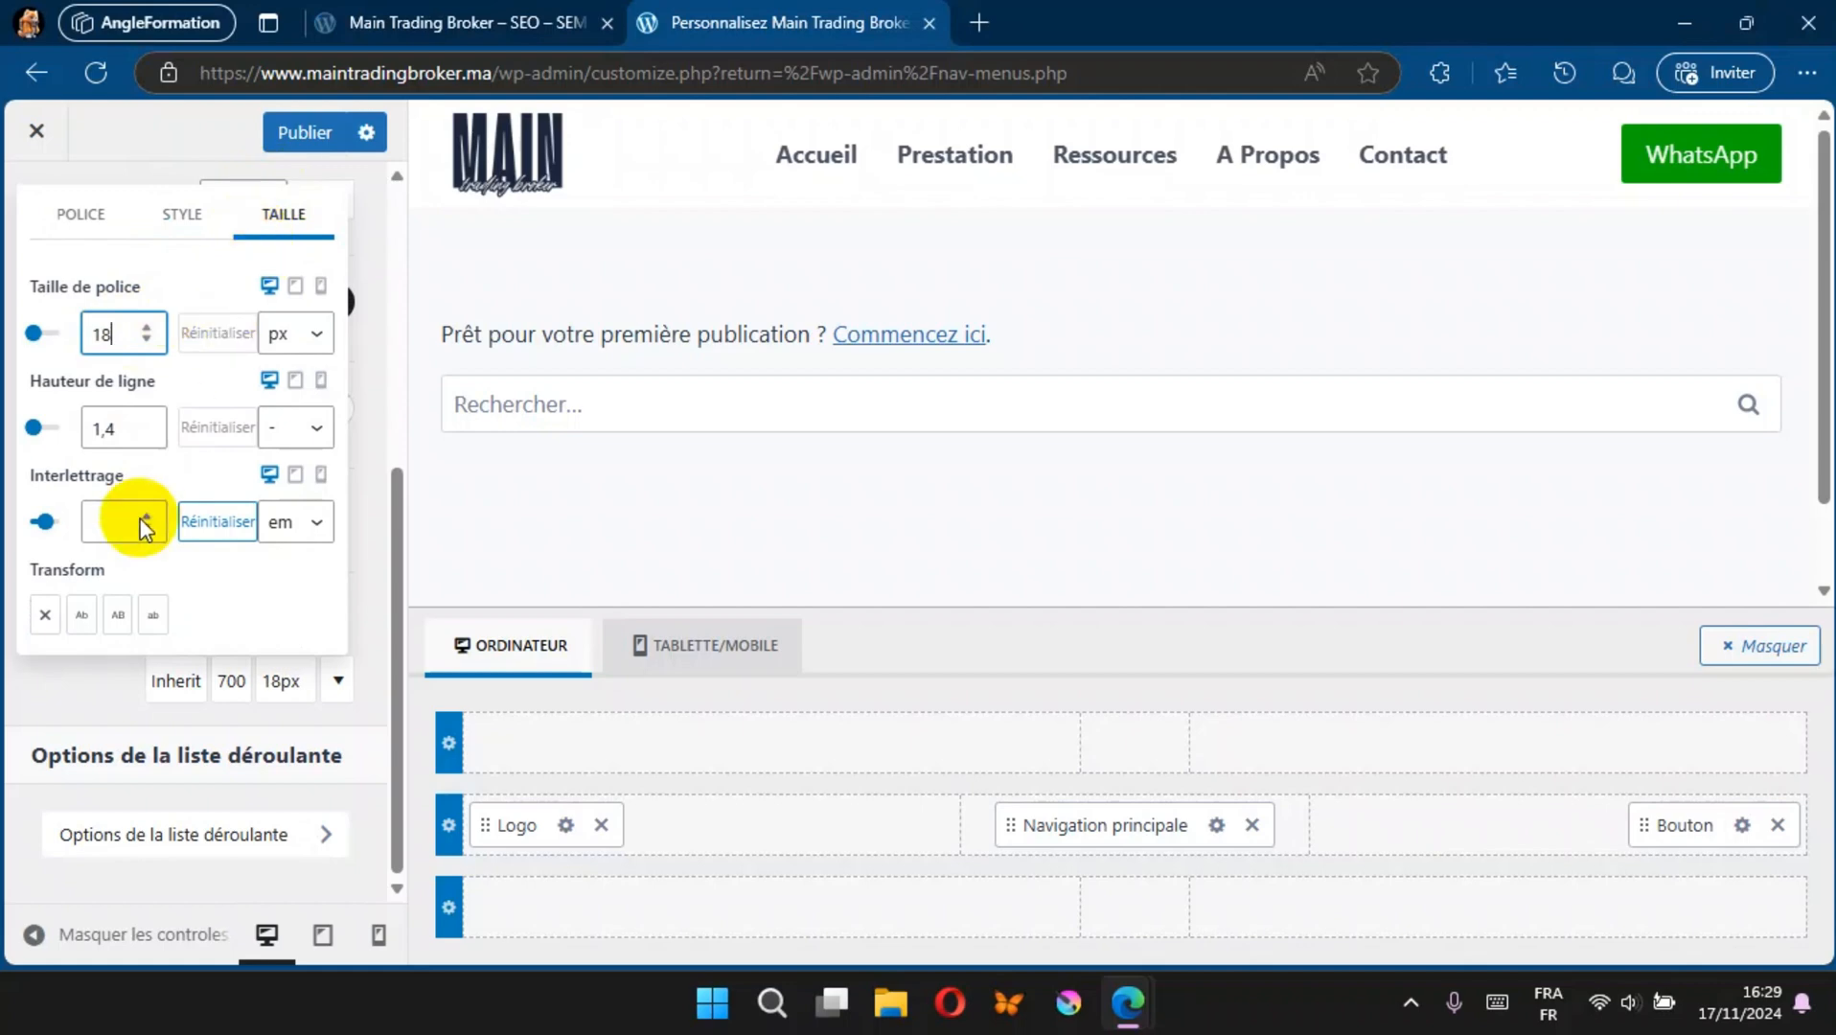
left_click(150, 618)
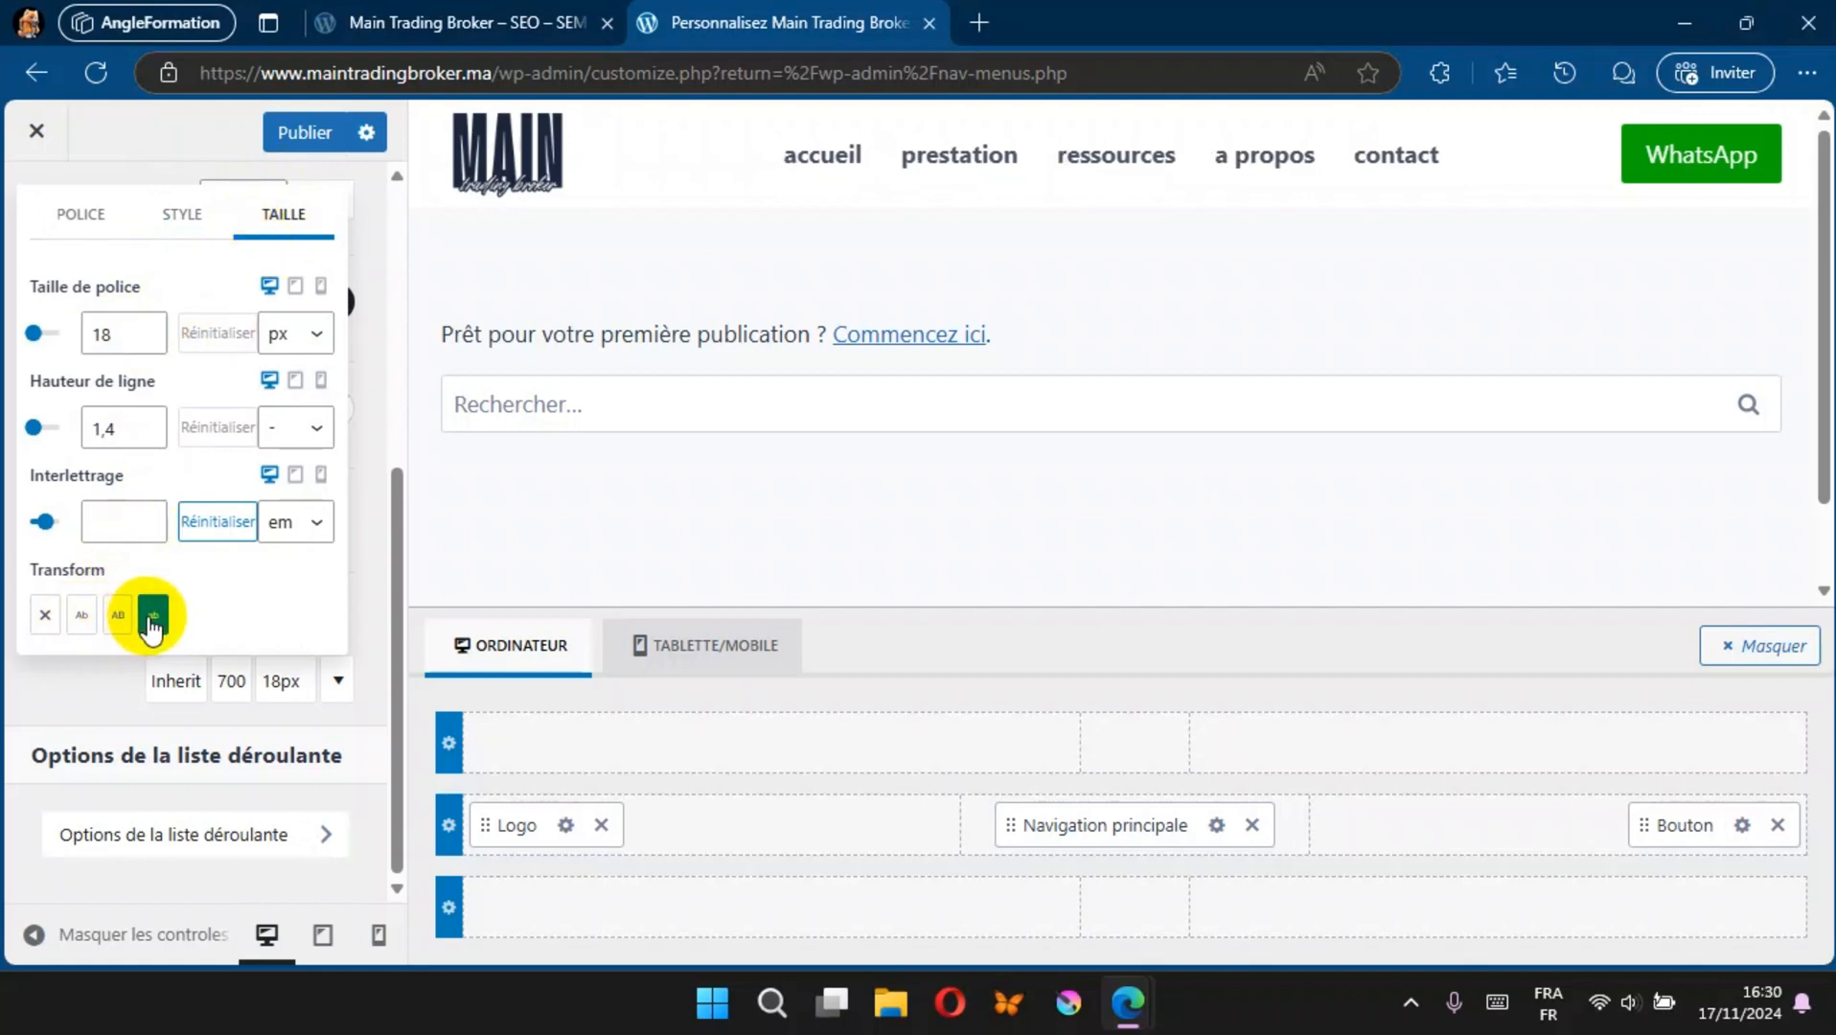
left_click(117, 616)
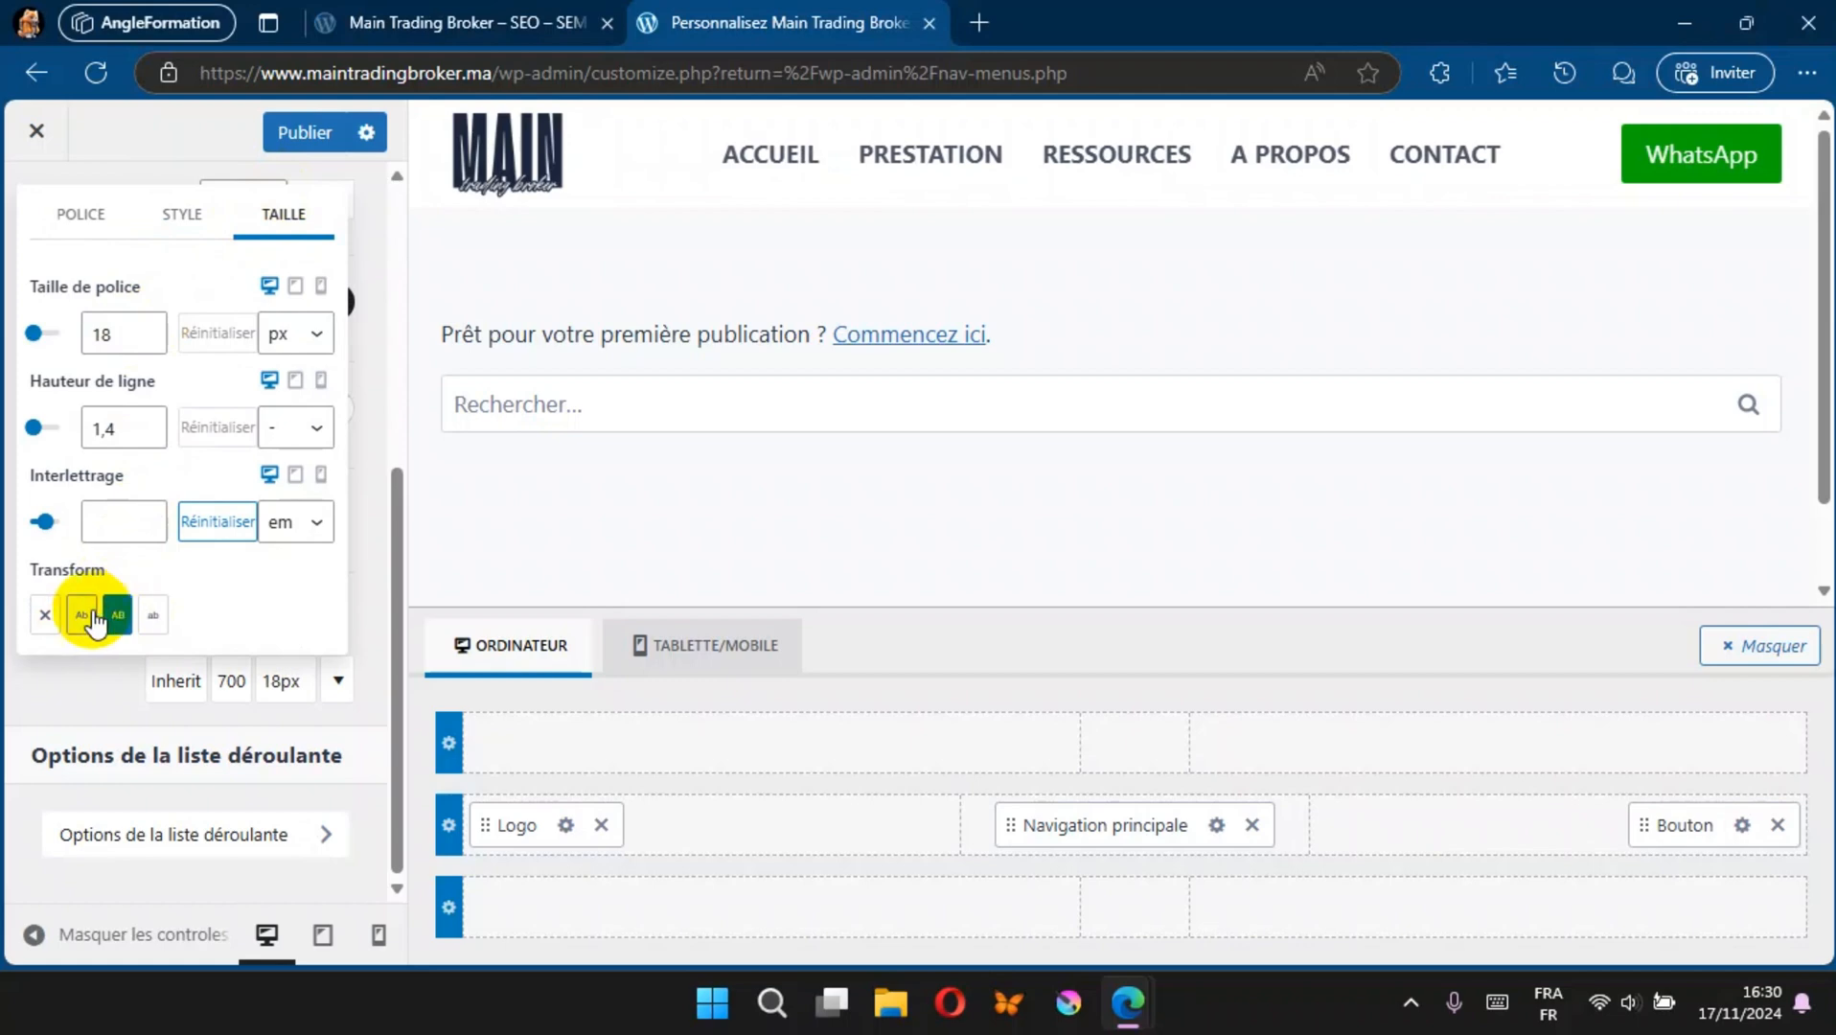
left_click(82, 617)
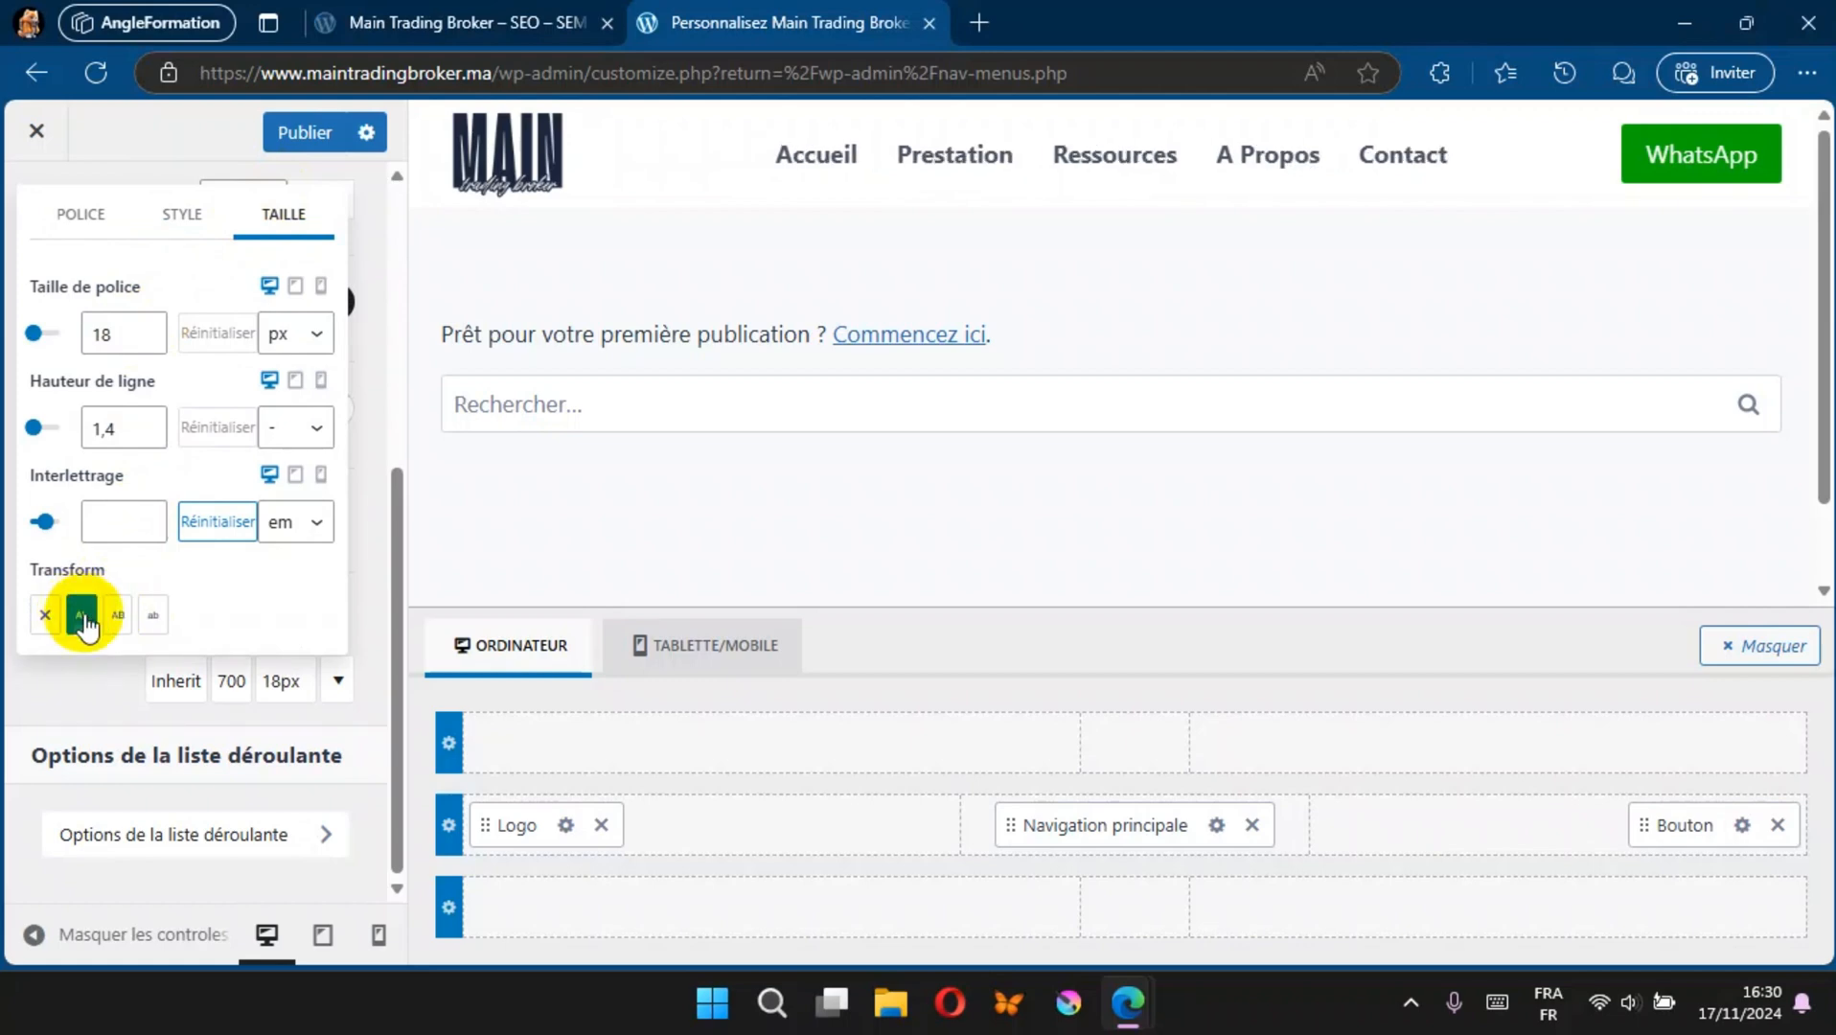
left_click(118, 616)
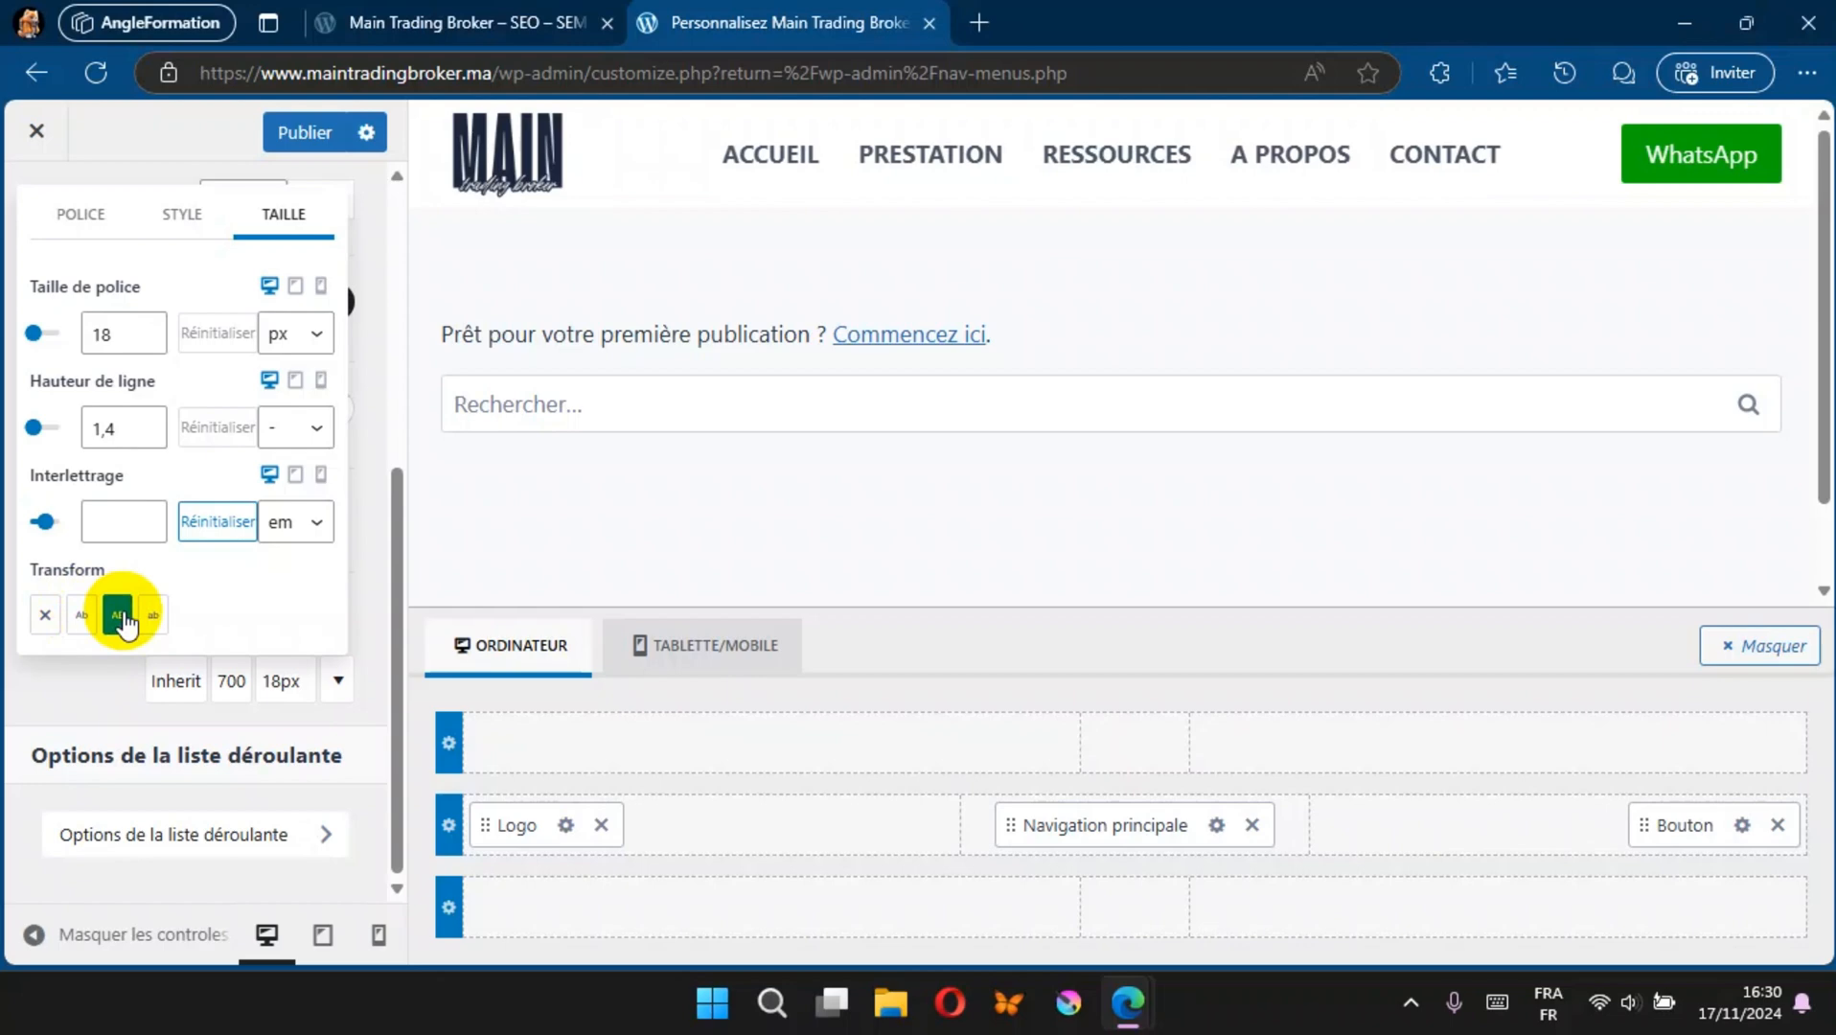
left_click(82, 616)
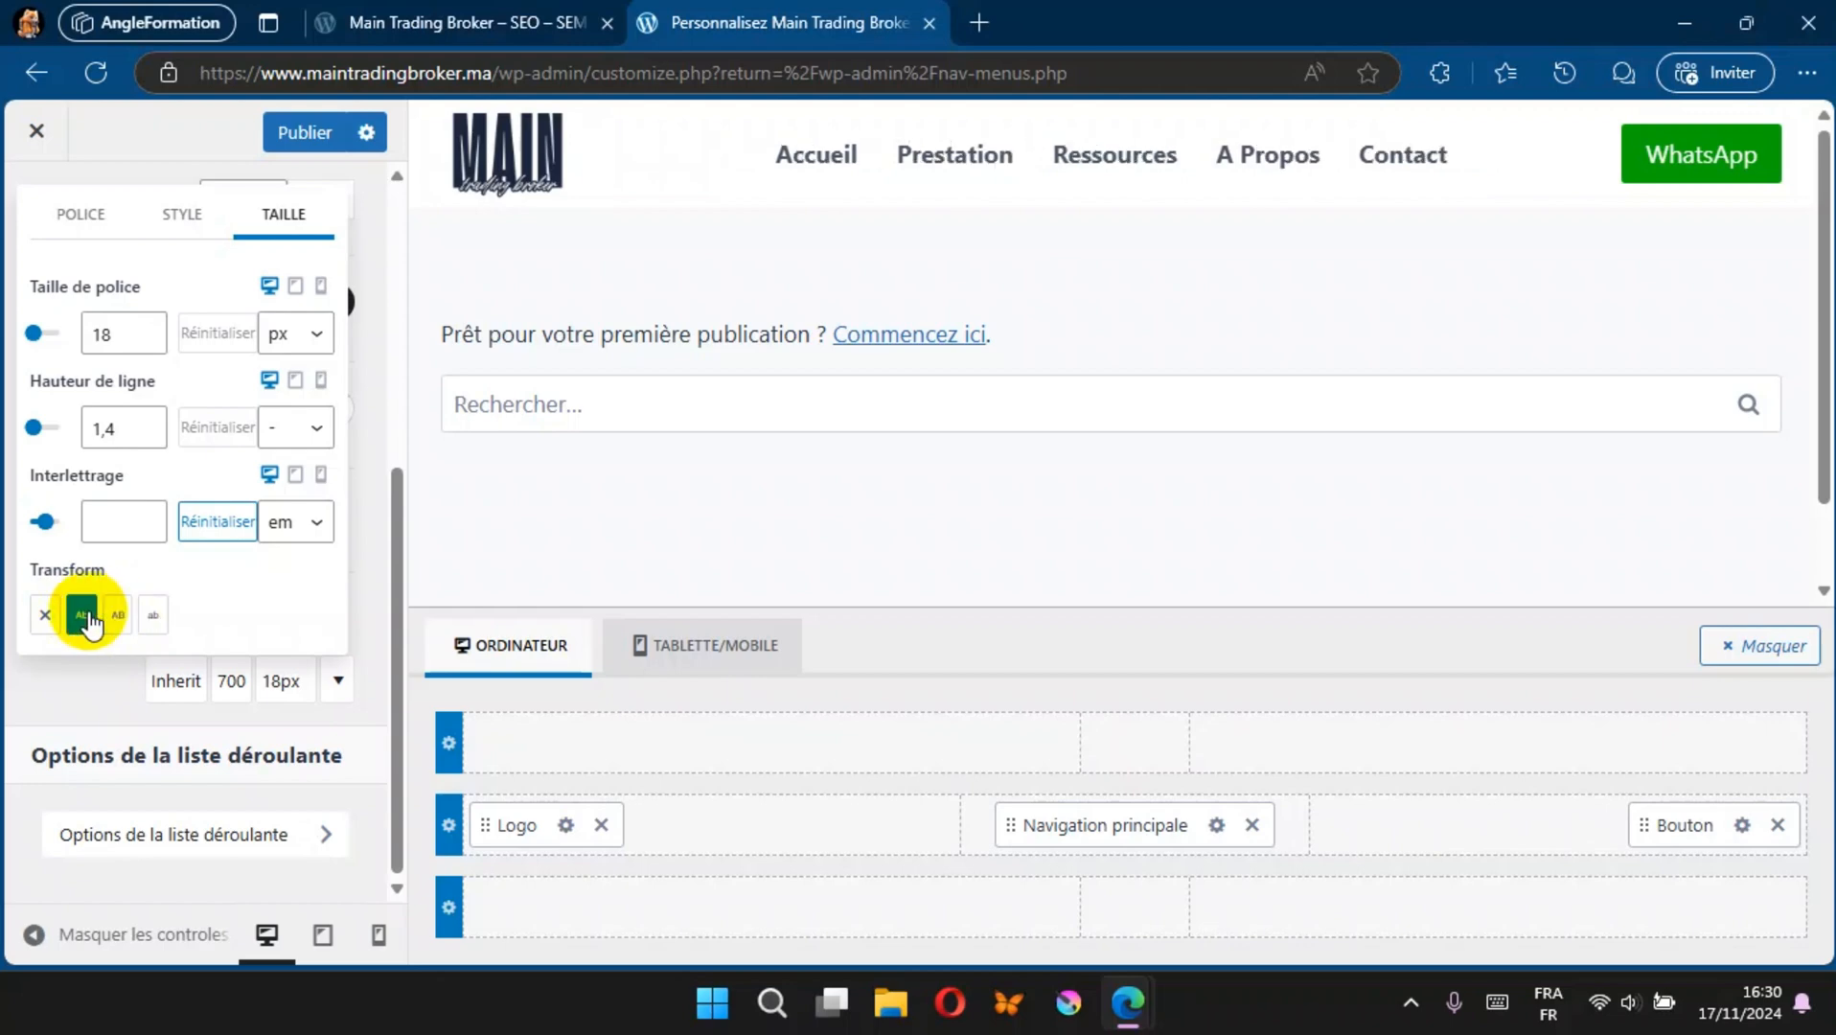
Step: Increase the navigation font size to 19 px, publish the typography changes and leave the customizer
left_click(147, 328)
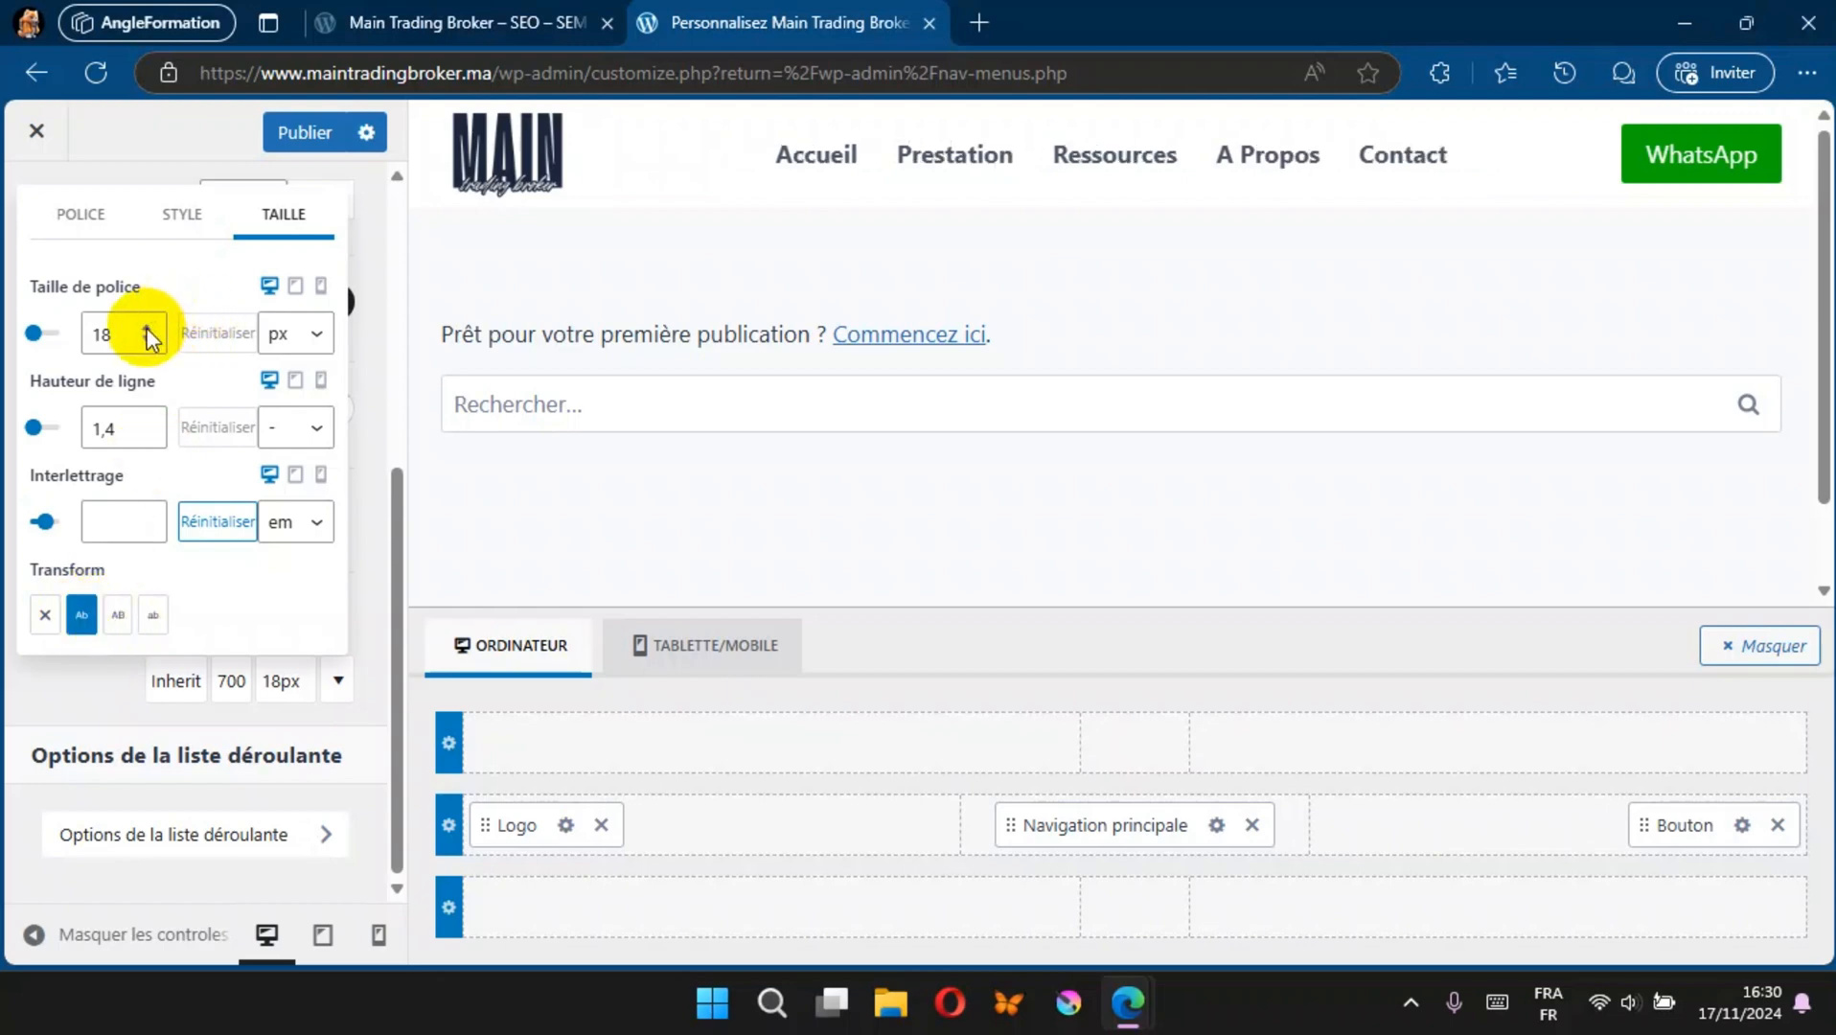
left_click(299, 132)
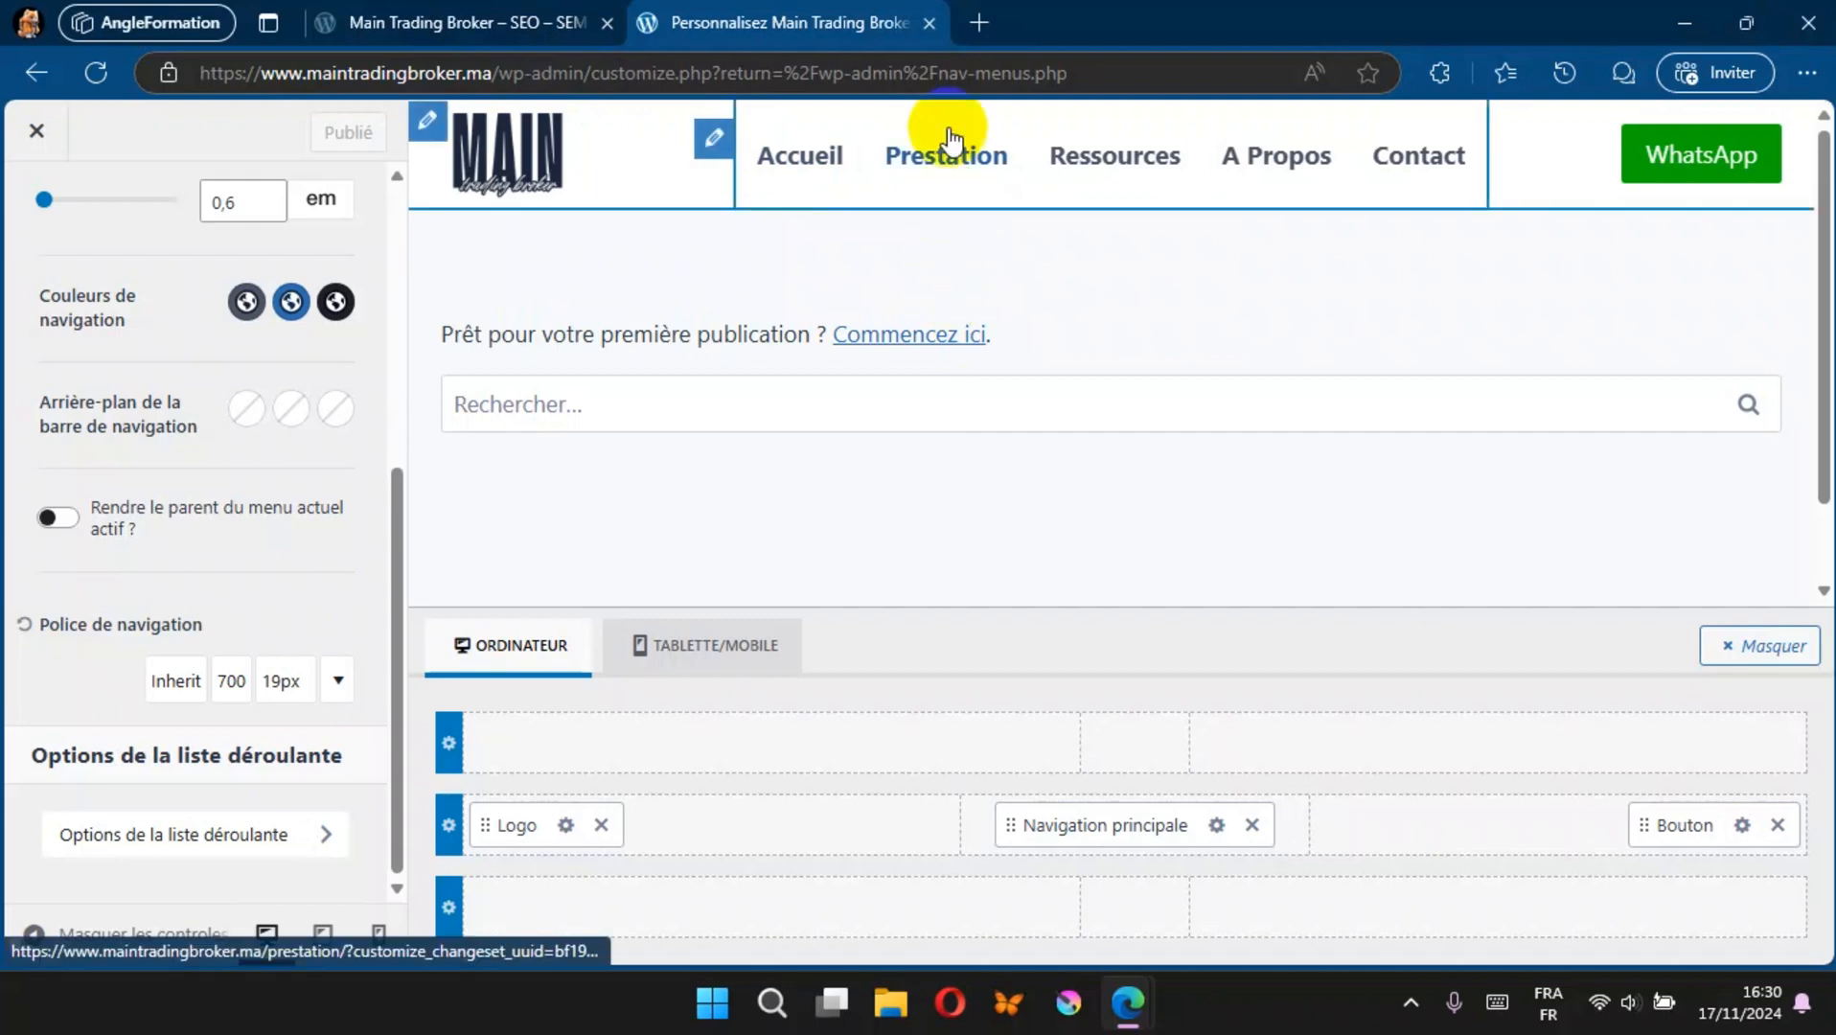
left_click(35, 138)
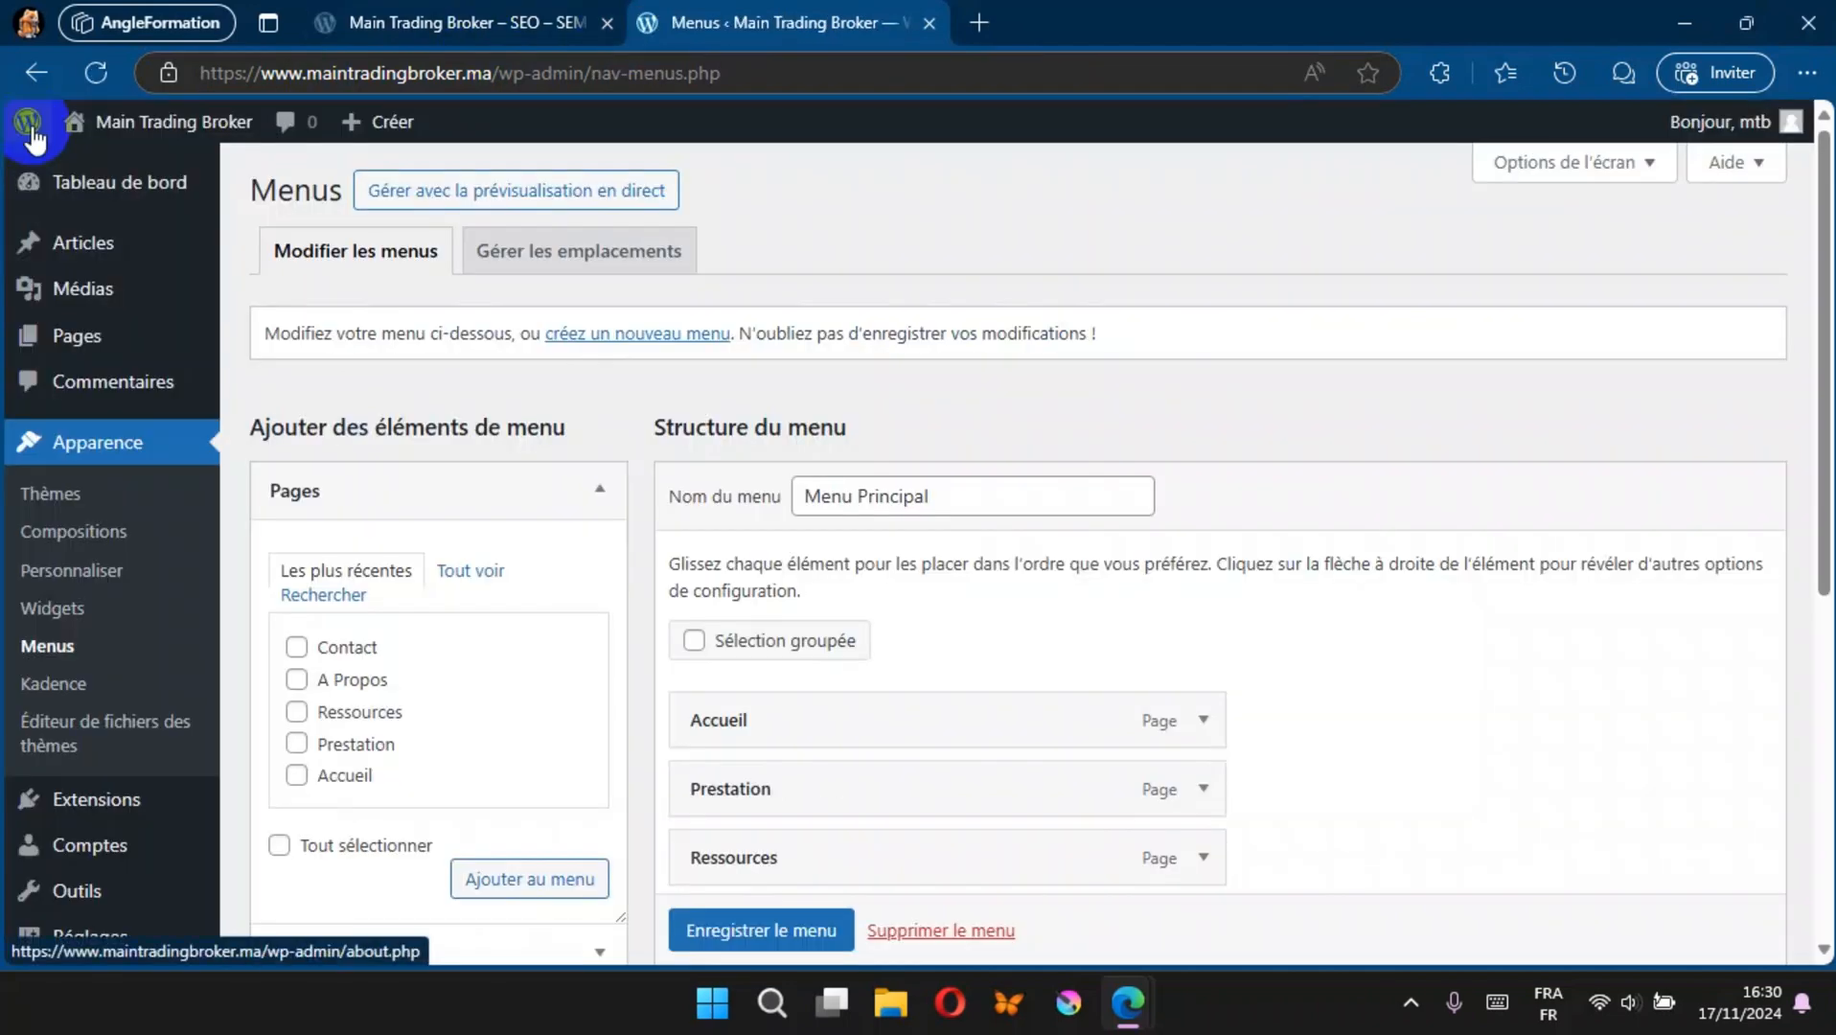
Step: Create and publish a page titled "Référencement naturel (SEO)", returning to the page list
left_click(78, 336)
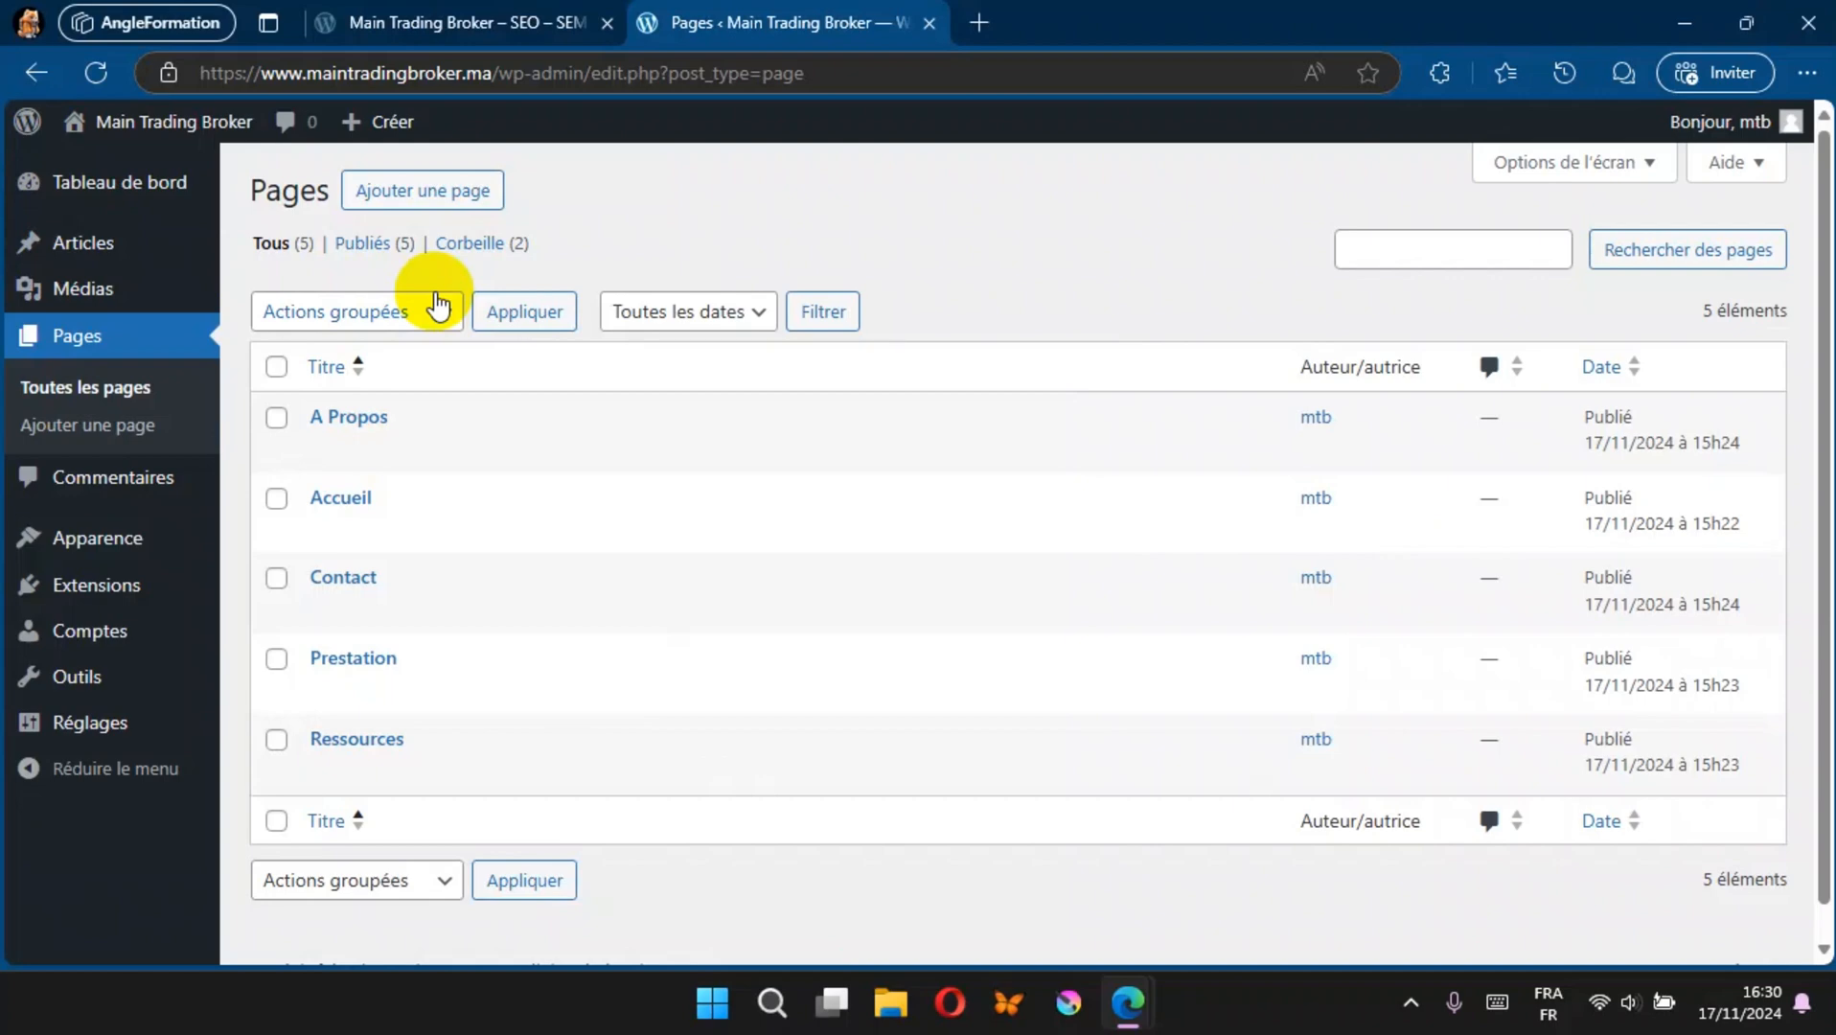
left_click(464, 195)
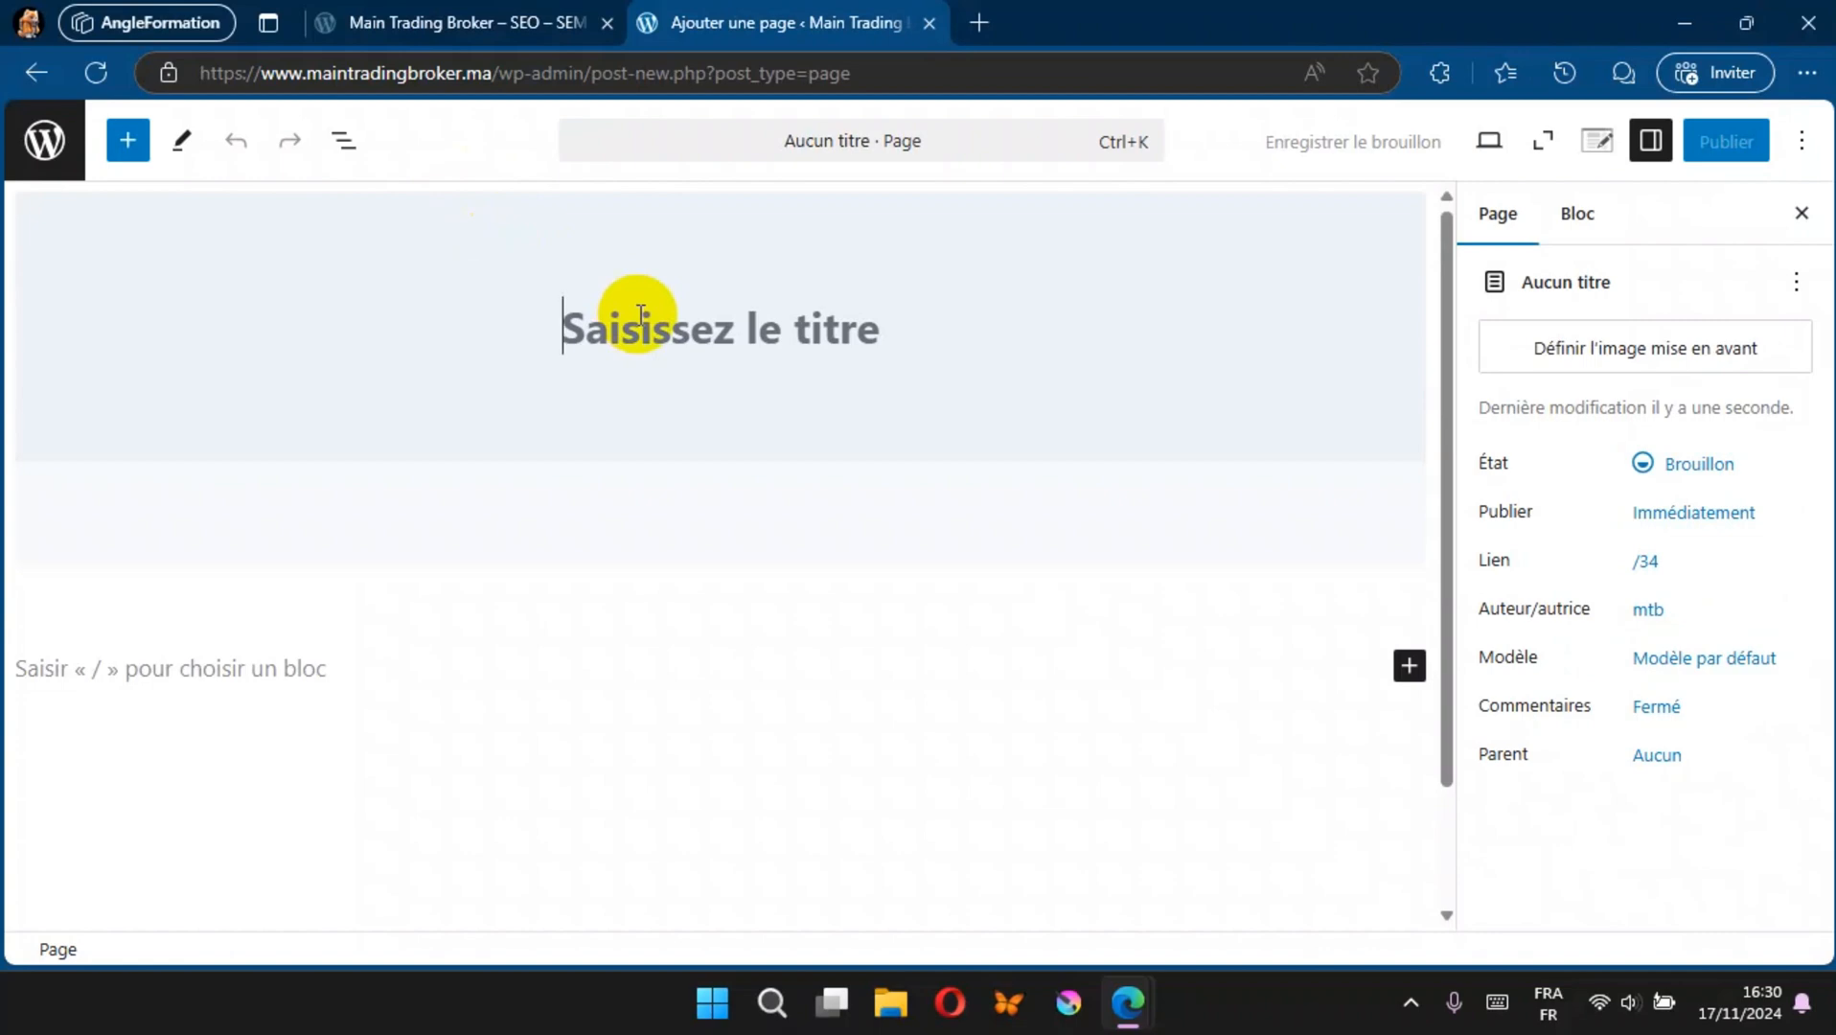
type("Référencement naturel")
type("(")
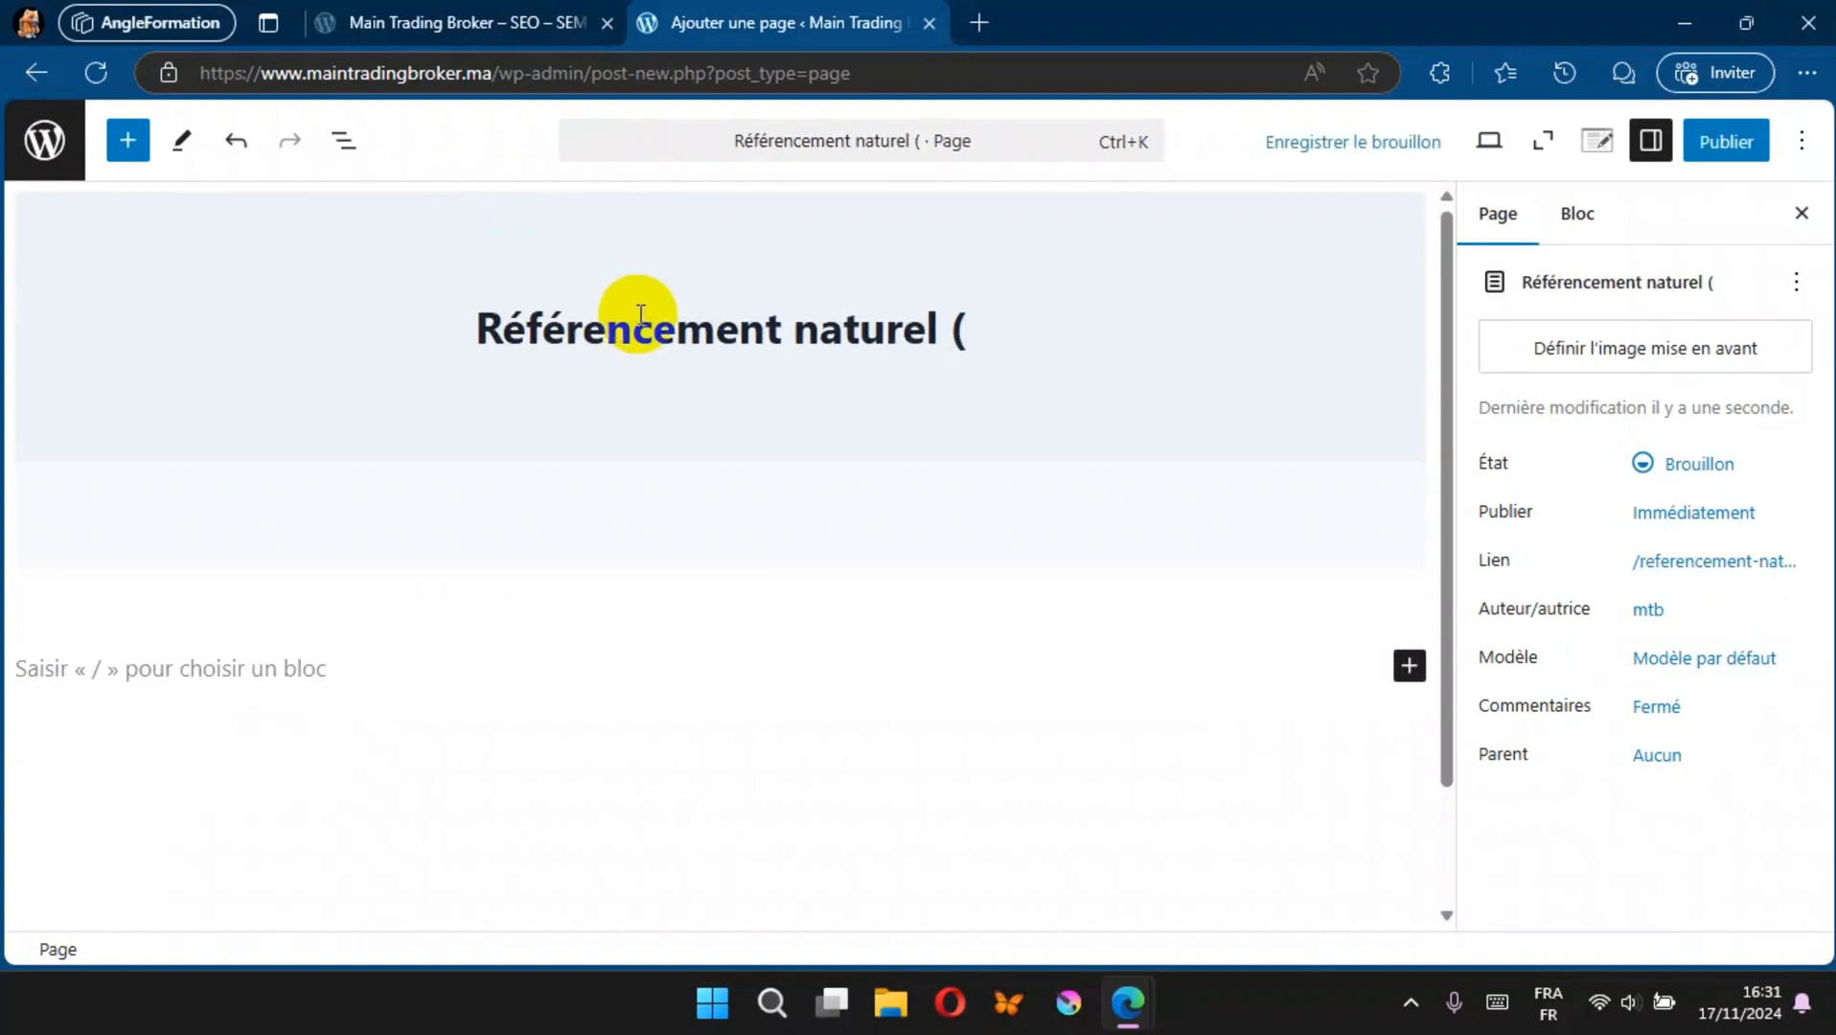
type("SEO)")
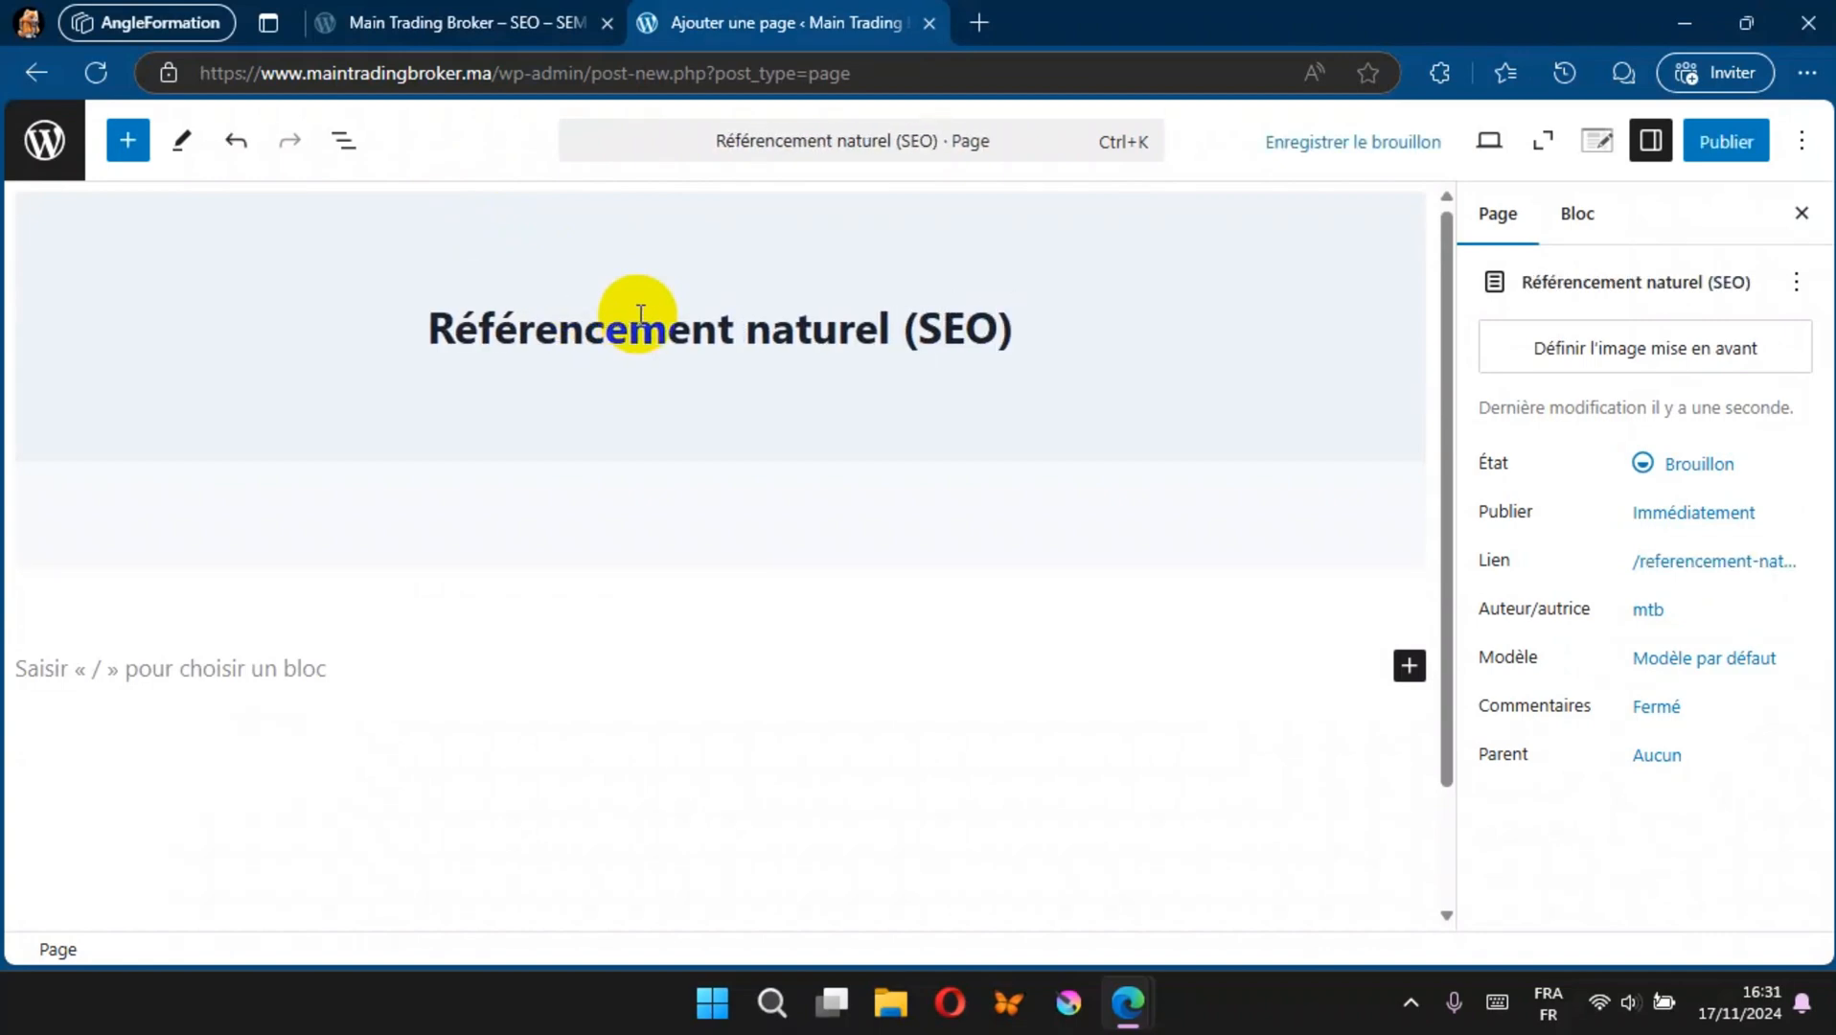
left_click(1725, 143)
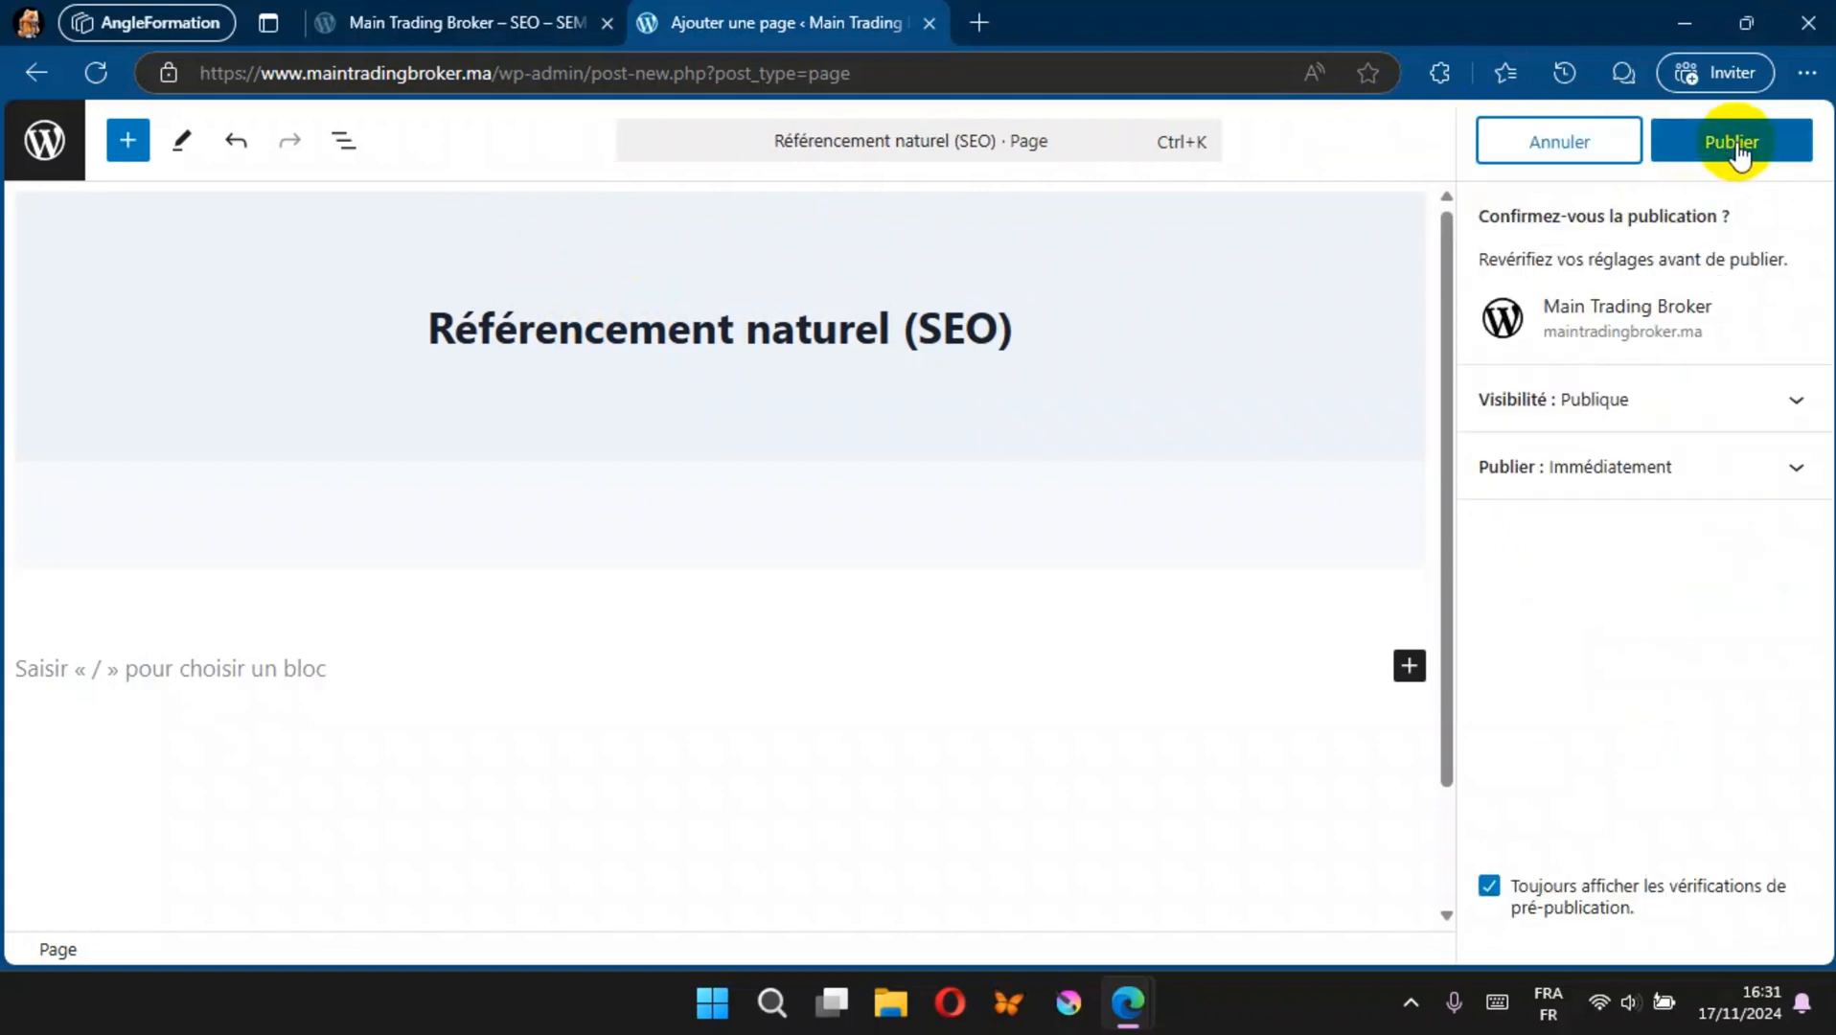
left_click(1737, 145)
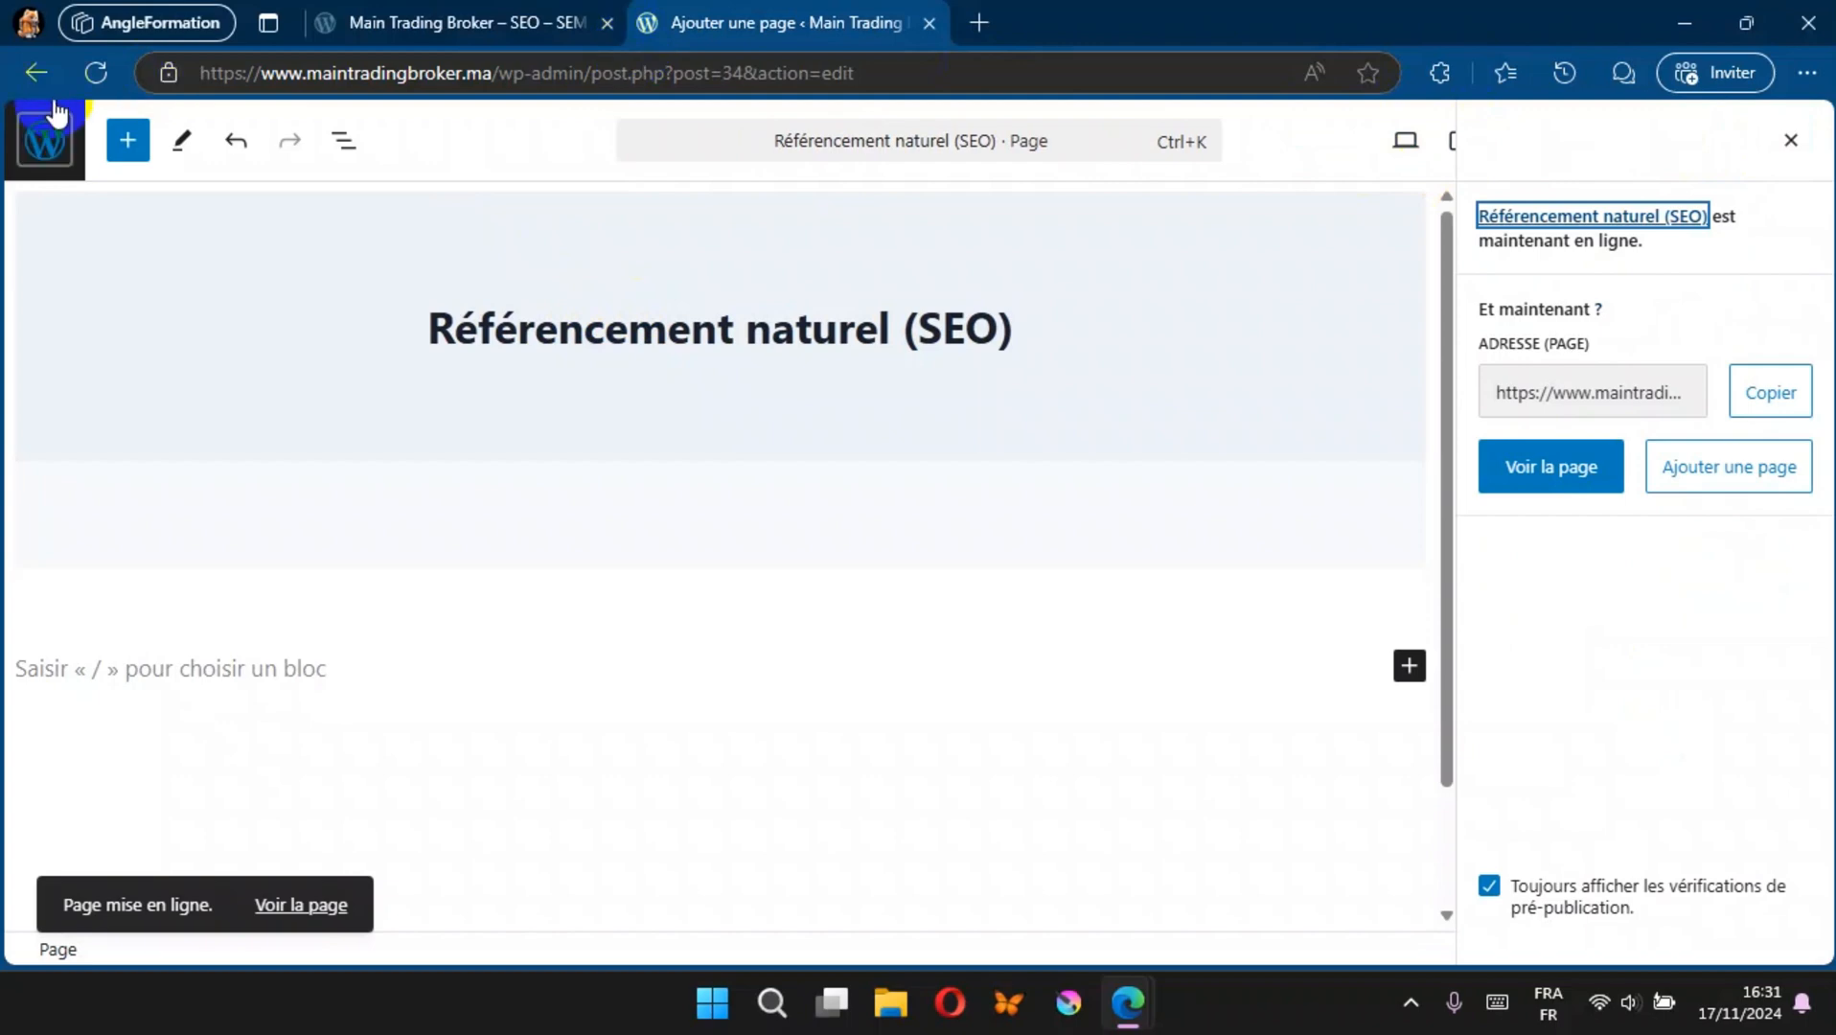
left_click(44, 144)
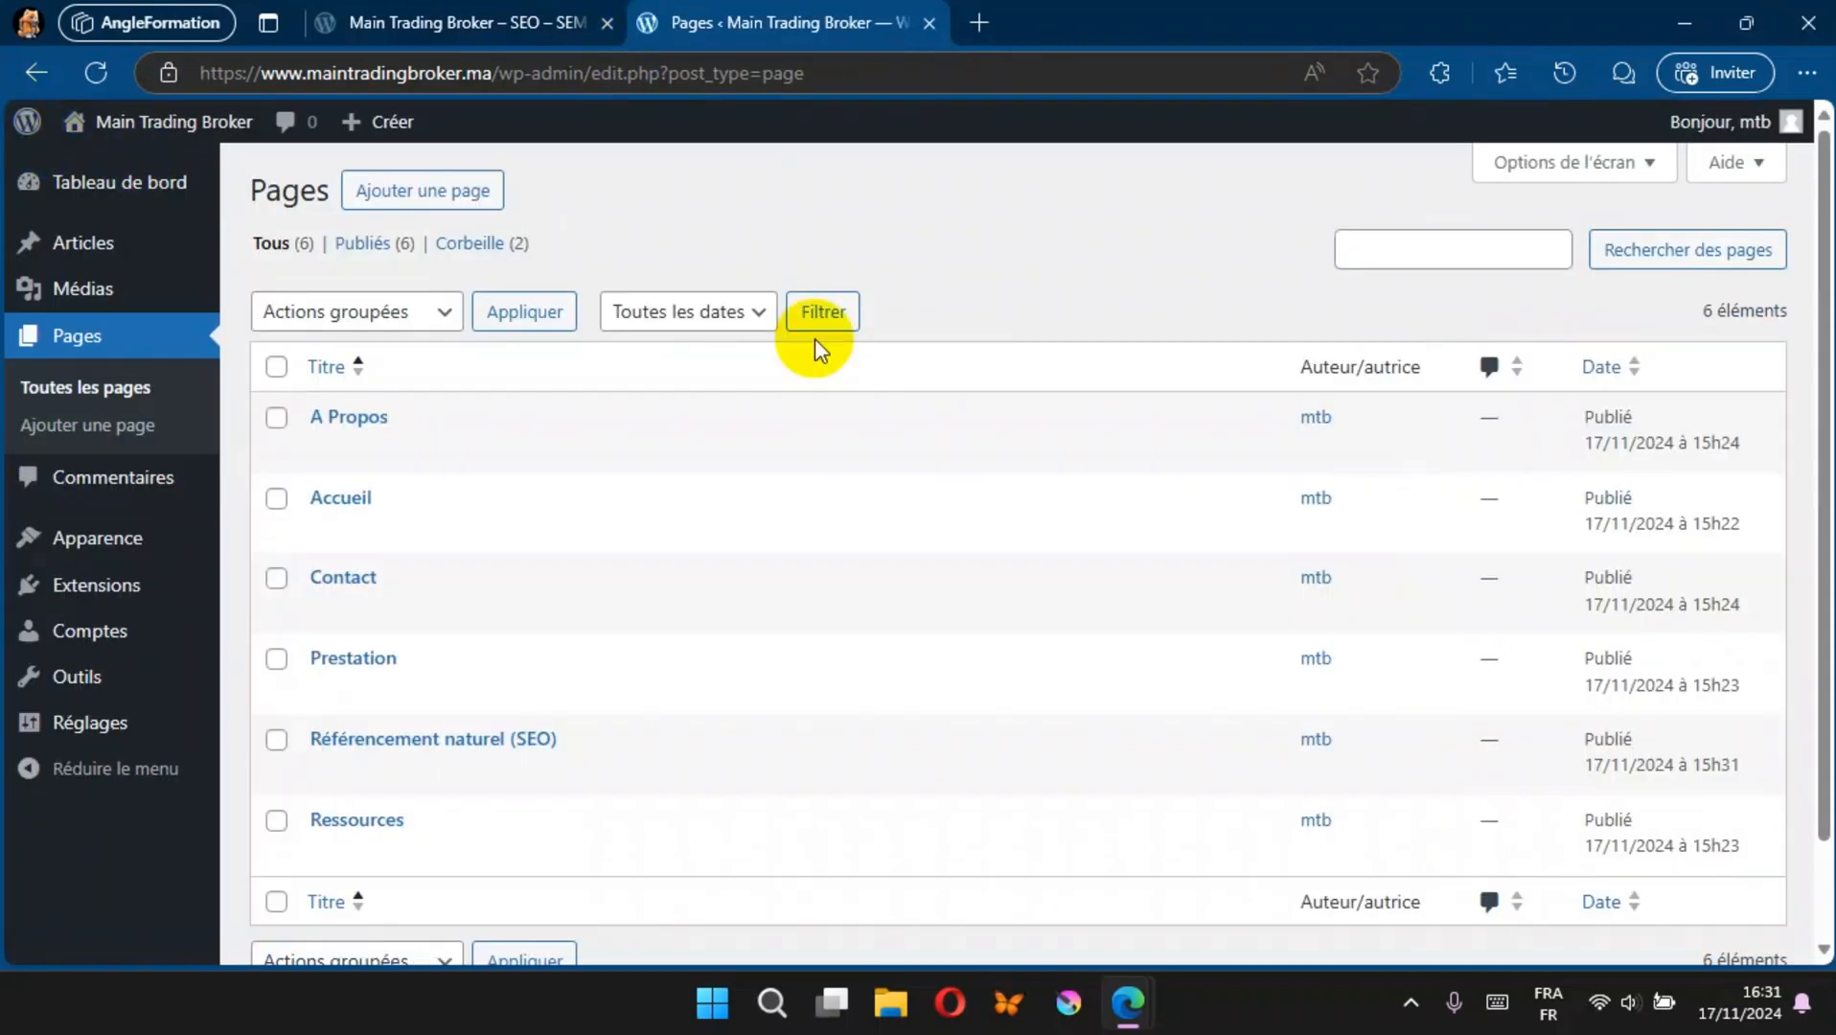
Step: Create and publish a page titled "Google Ads", then return to the page list
left_click(439, 188)
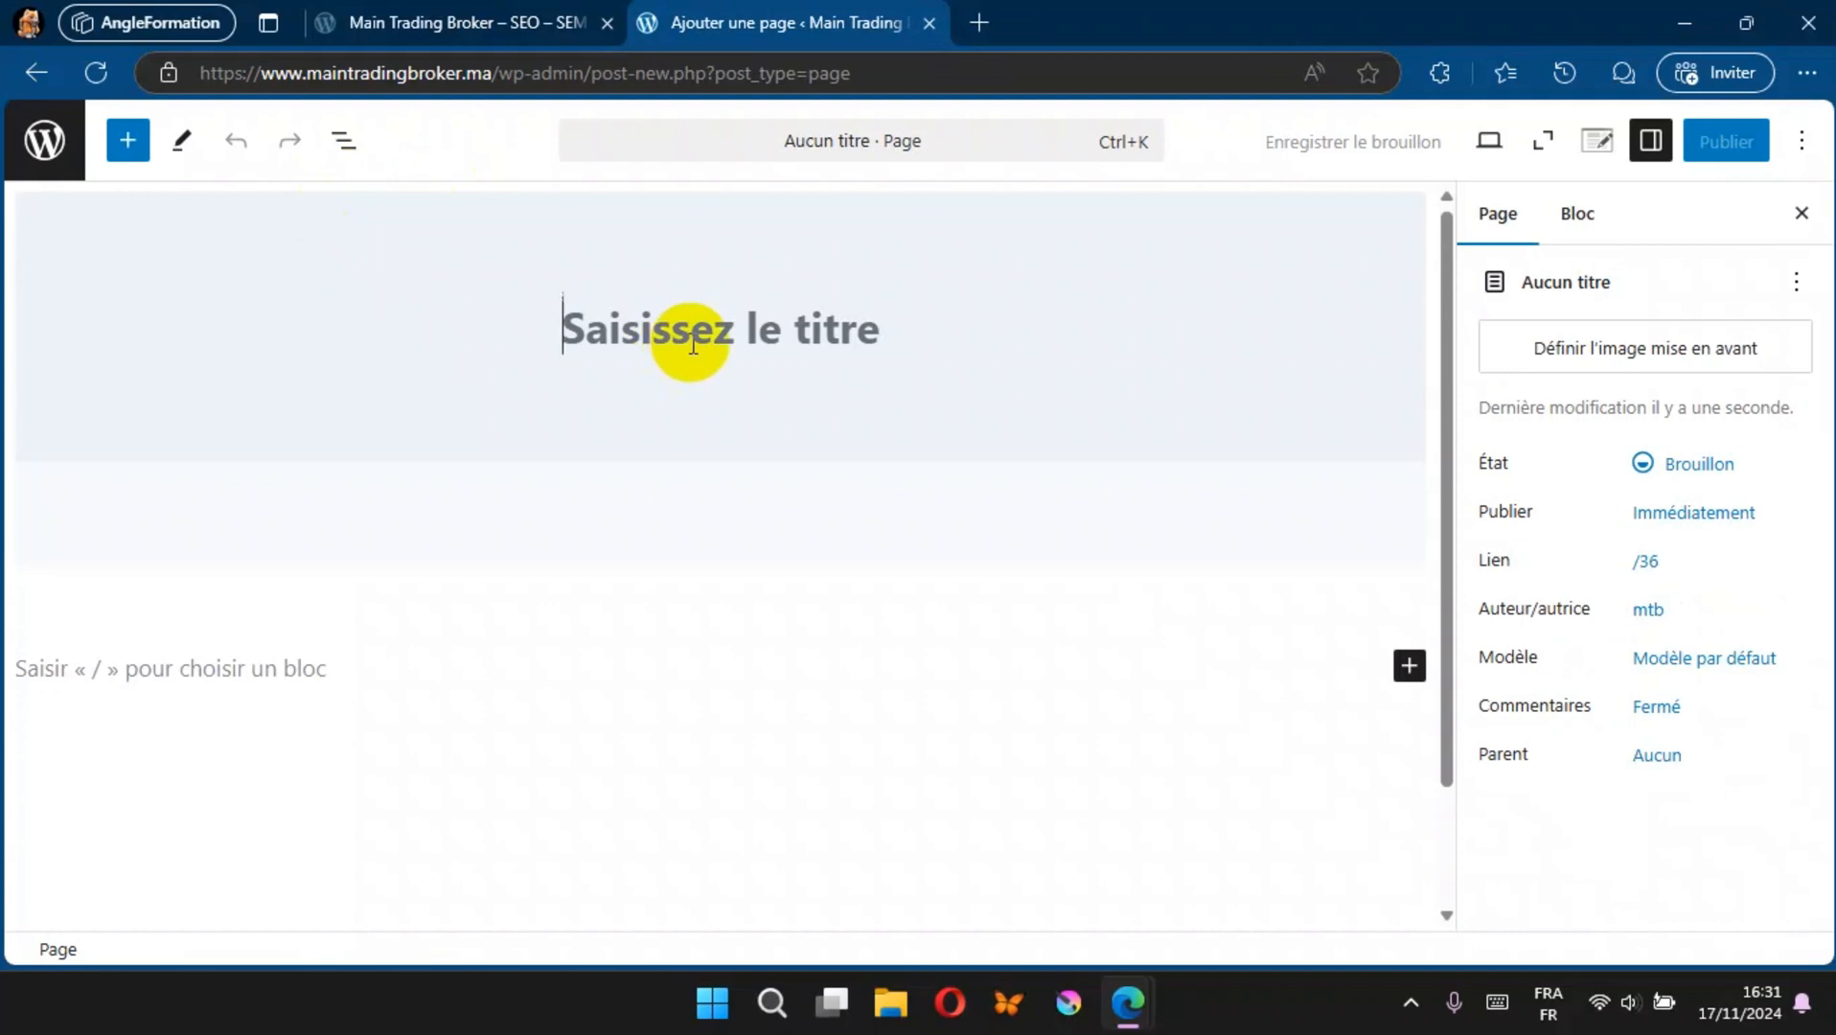
left_click(693, 346)
type("Google A ds")
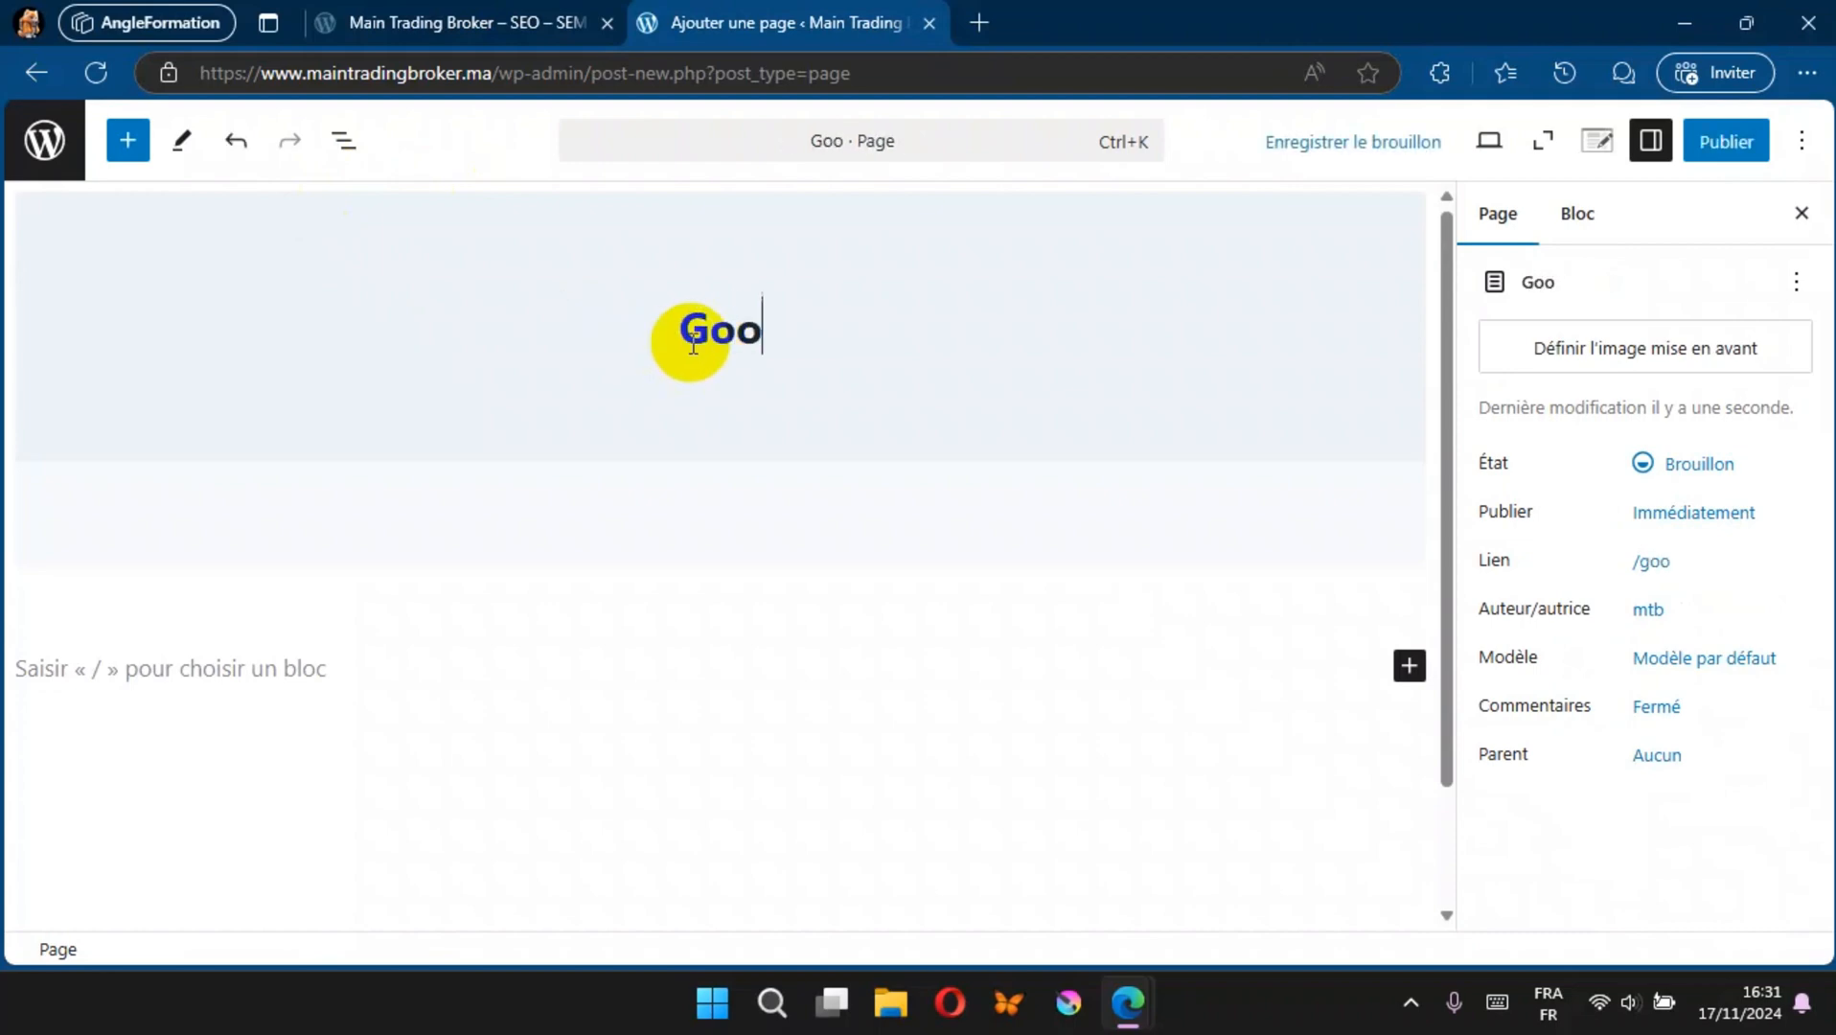
key("BackSpace")
key("BackSpace")
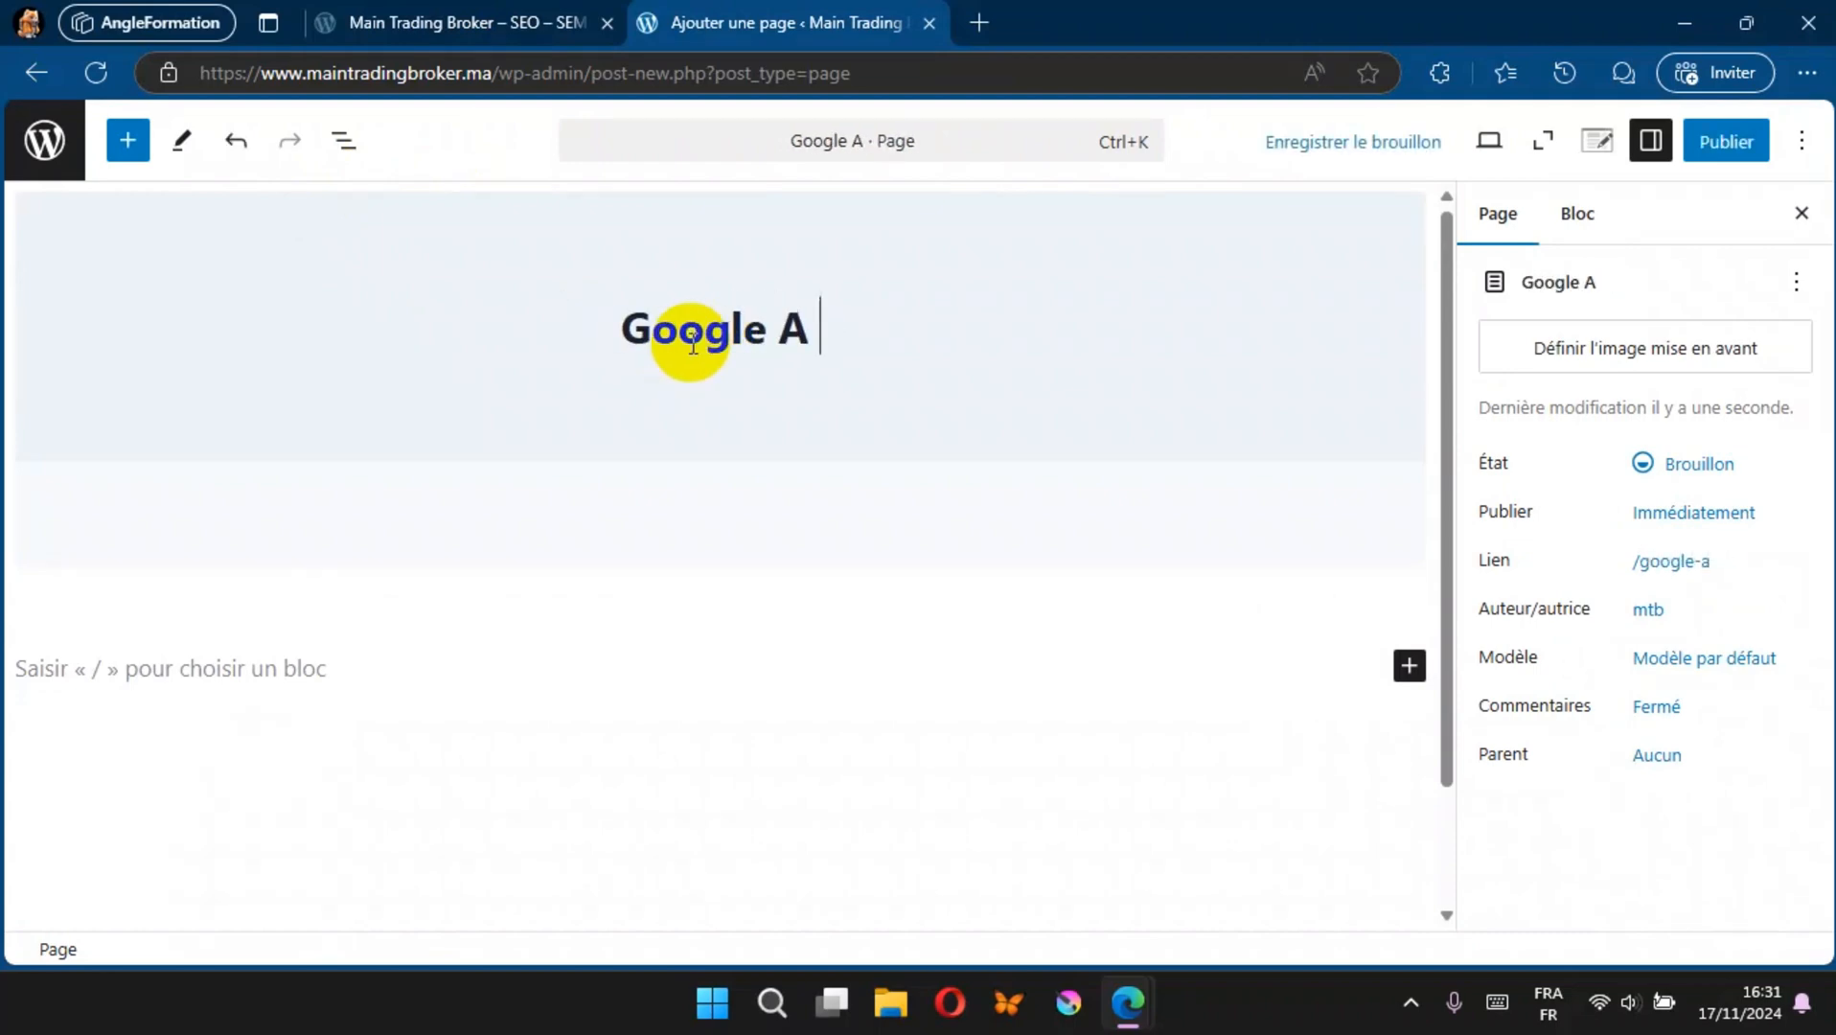
key("BackSpace")
type("ds")
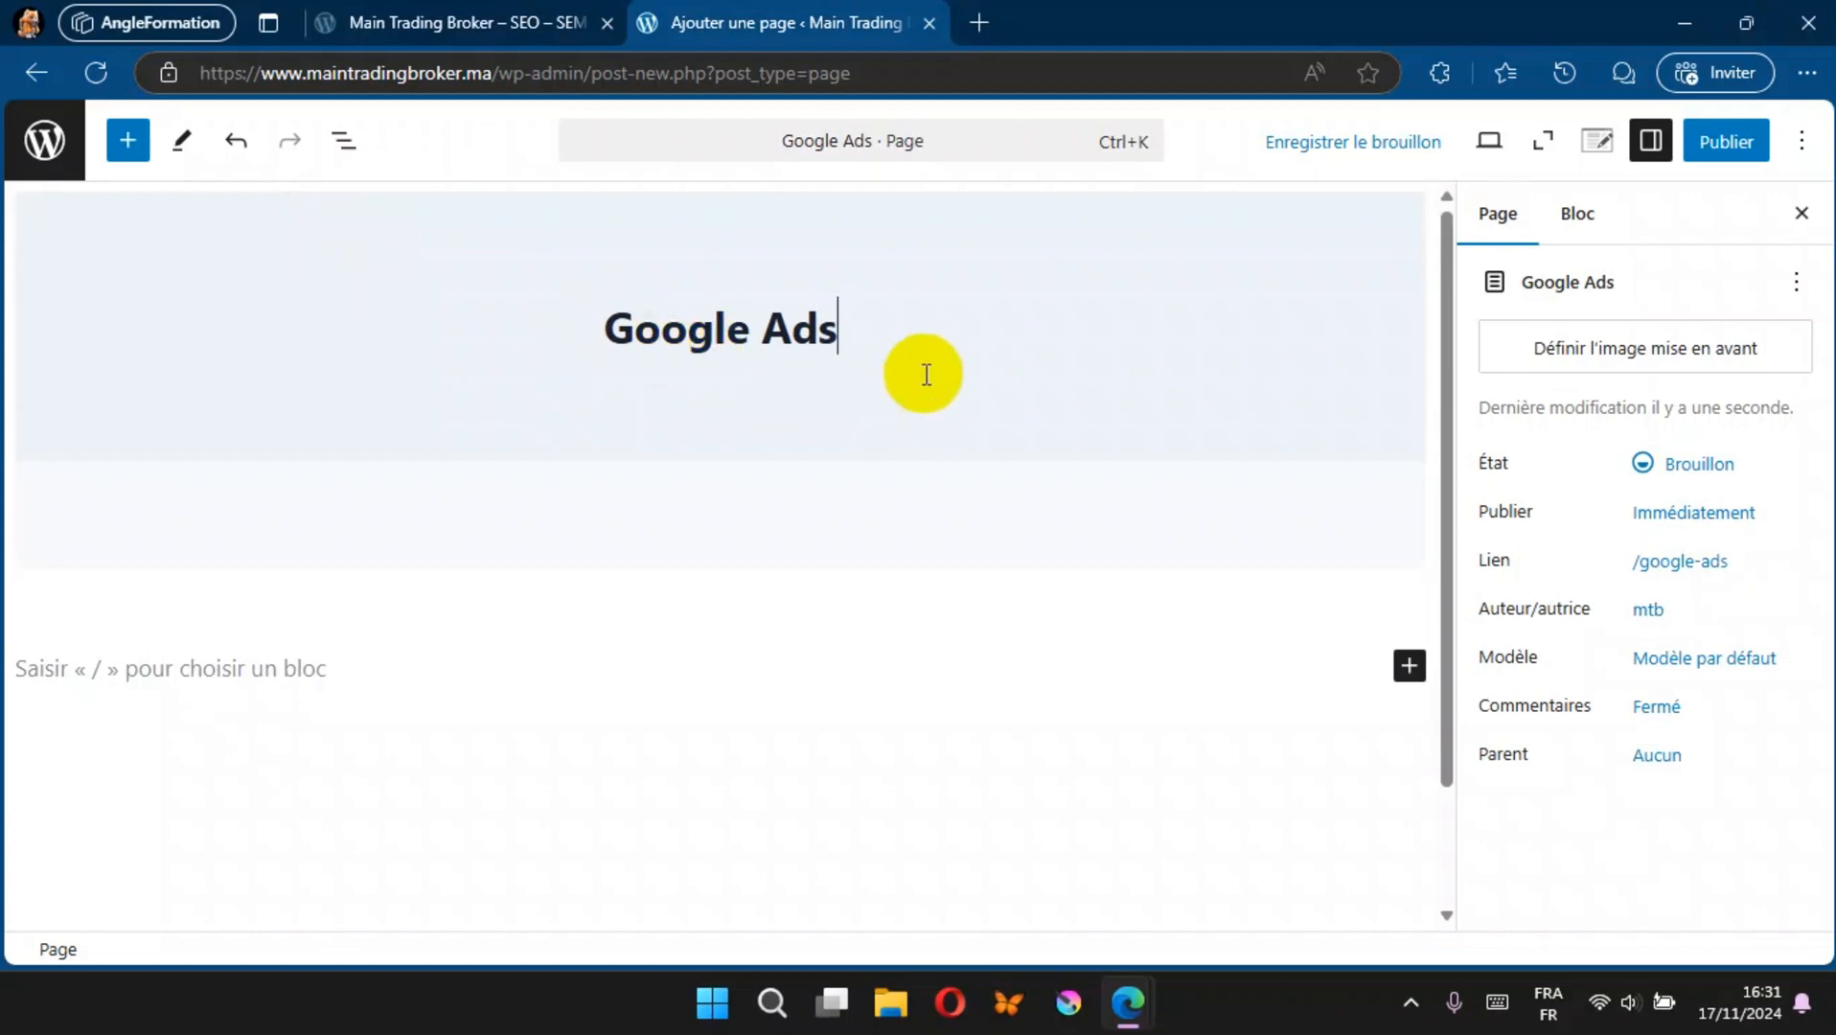
left_click(1736, 146)
left_click(1734, 145)
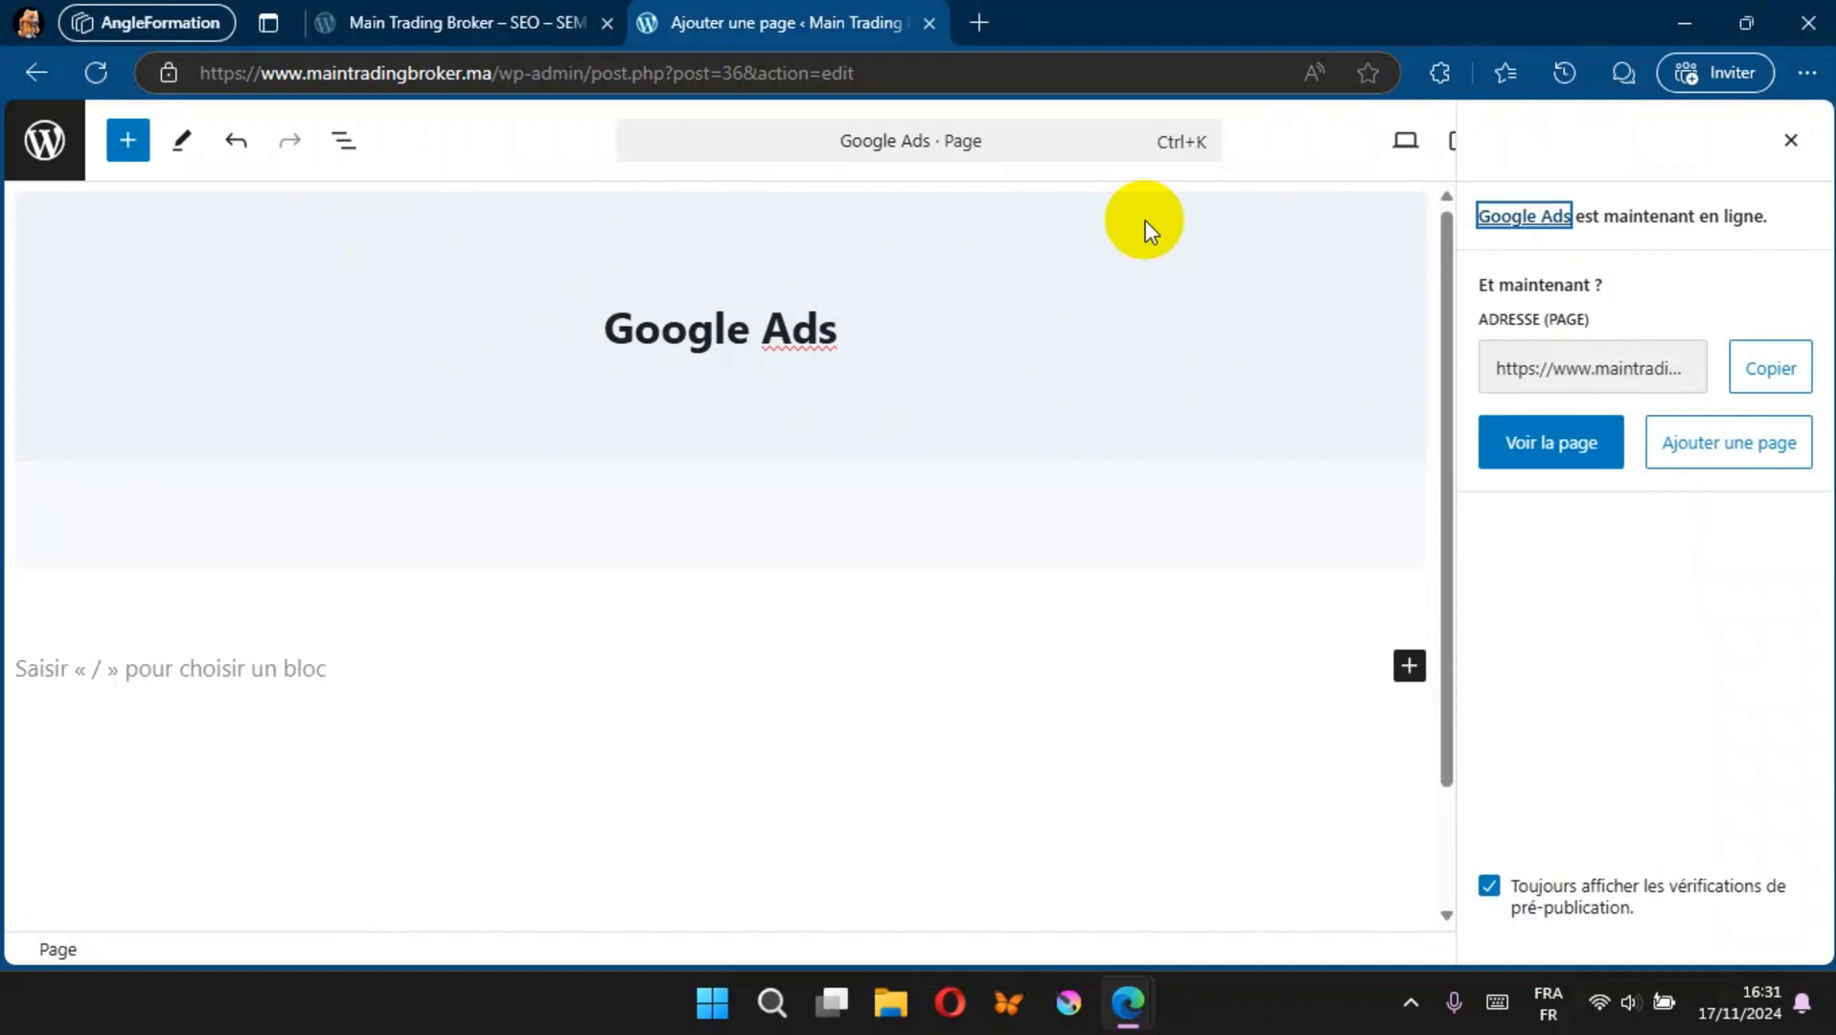
left_click(48, 163)
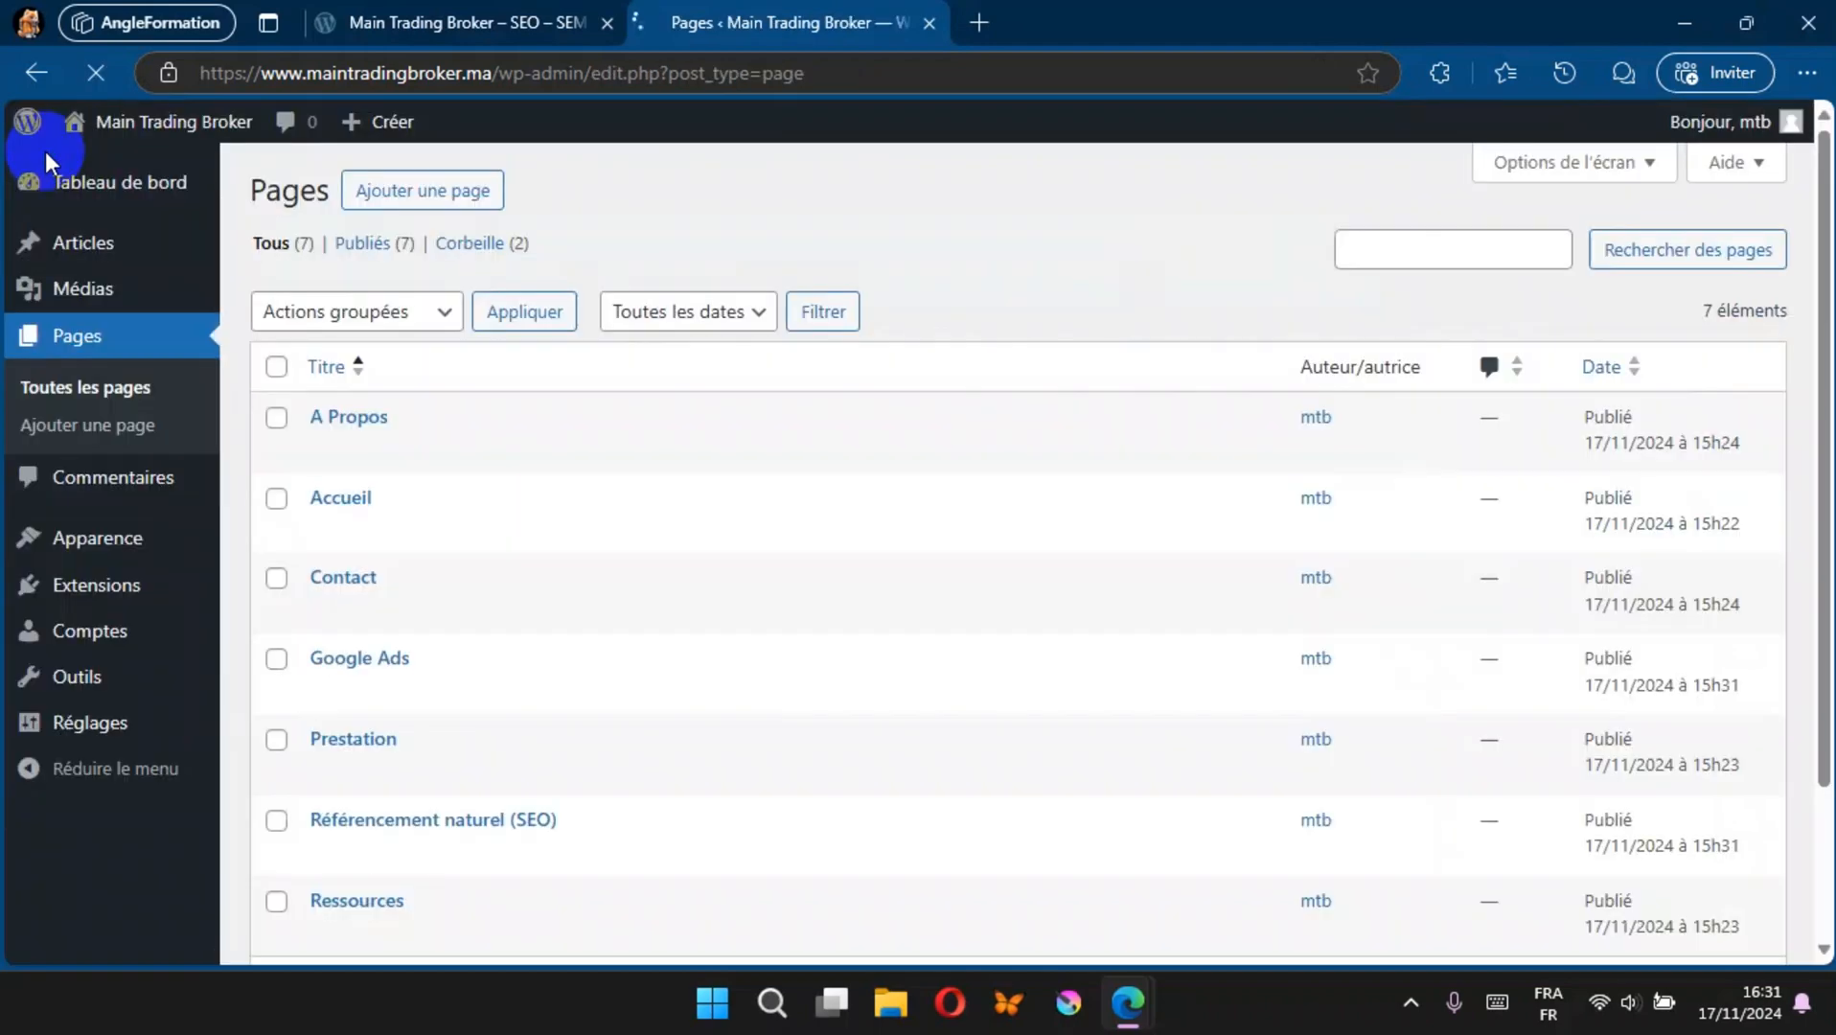
Step: Add the Google Ads and Référencement naturel (SEO) pages to Menu Principal, save the menu and reload the live site to check its header
mouse_move(70, 533)
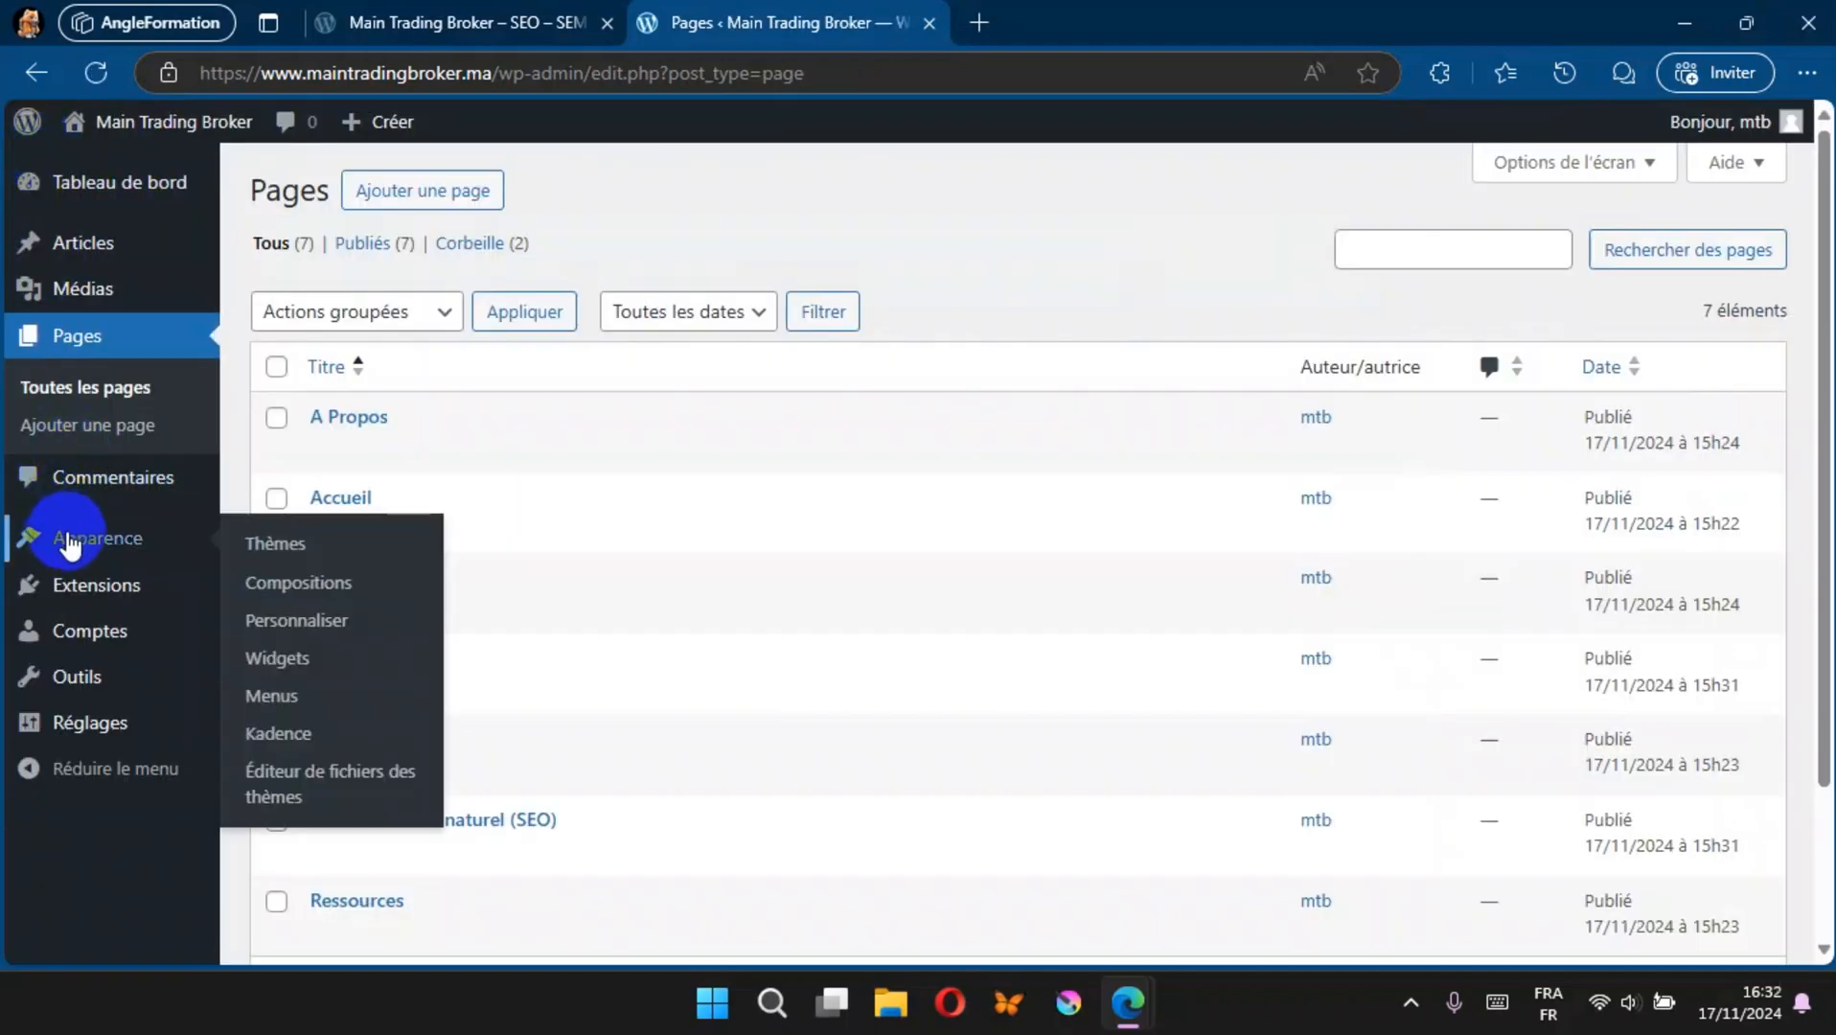
left_click(288, 698)
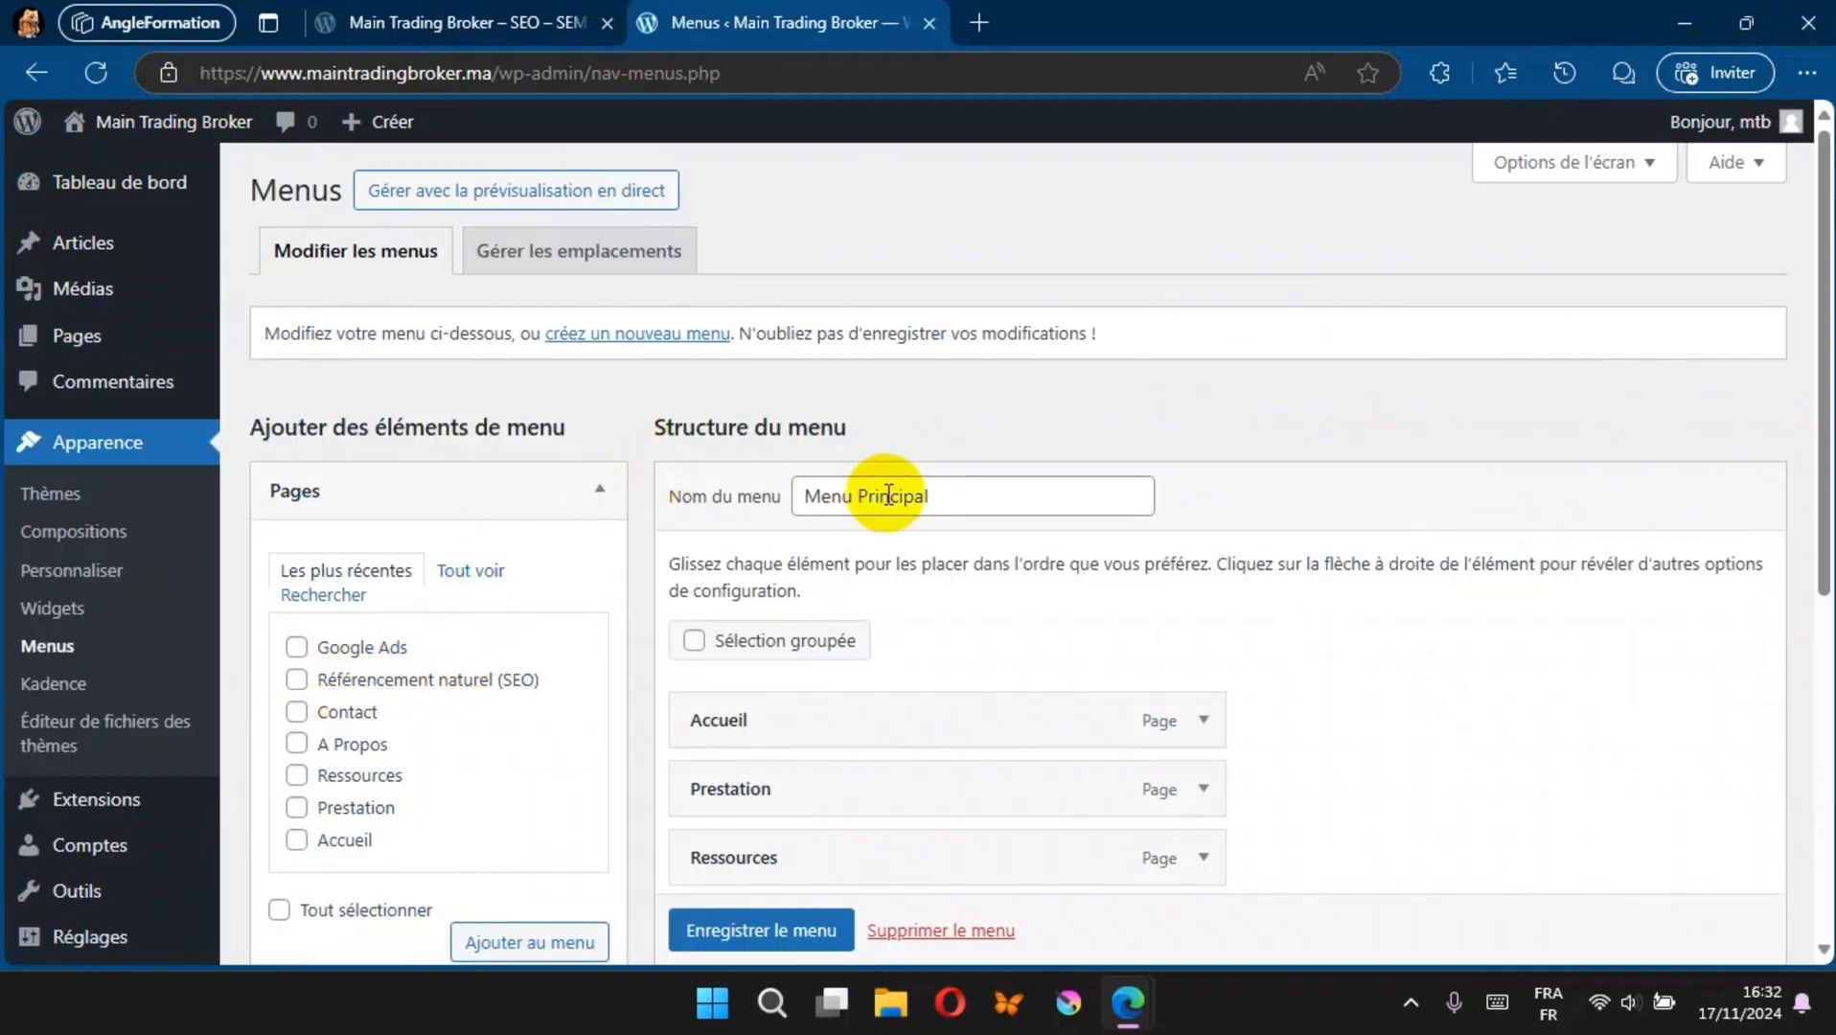
scroll(889, 493, "down", 5)
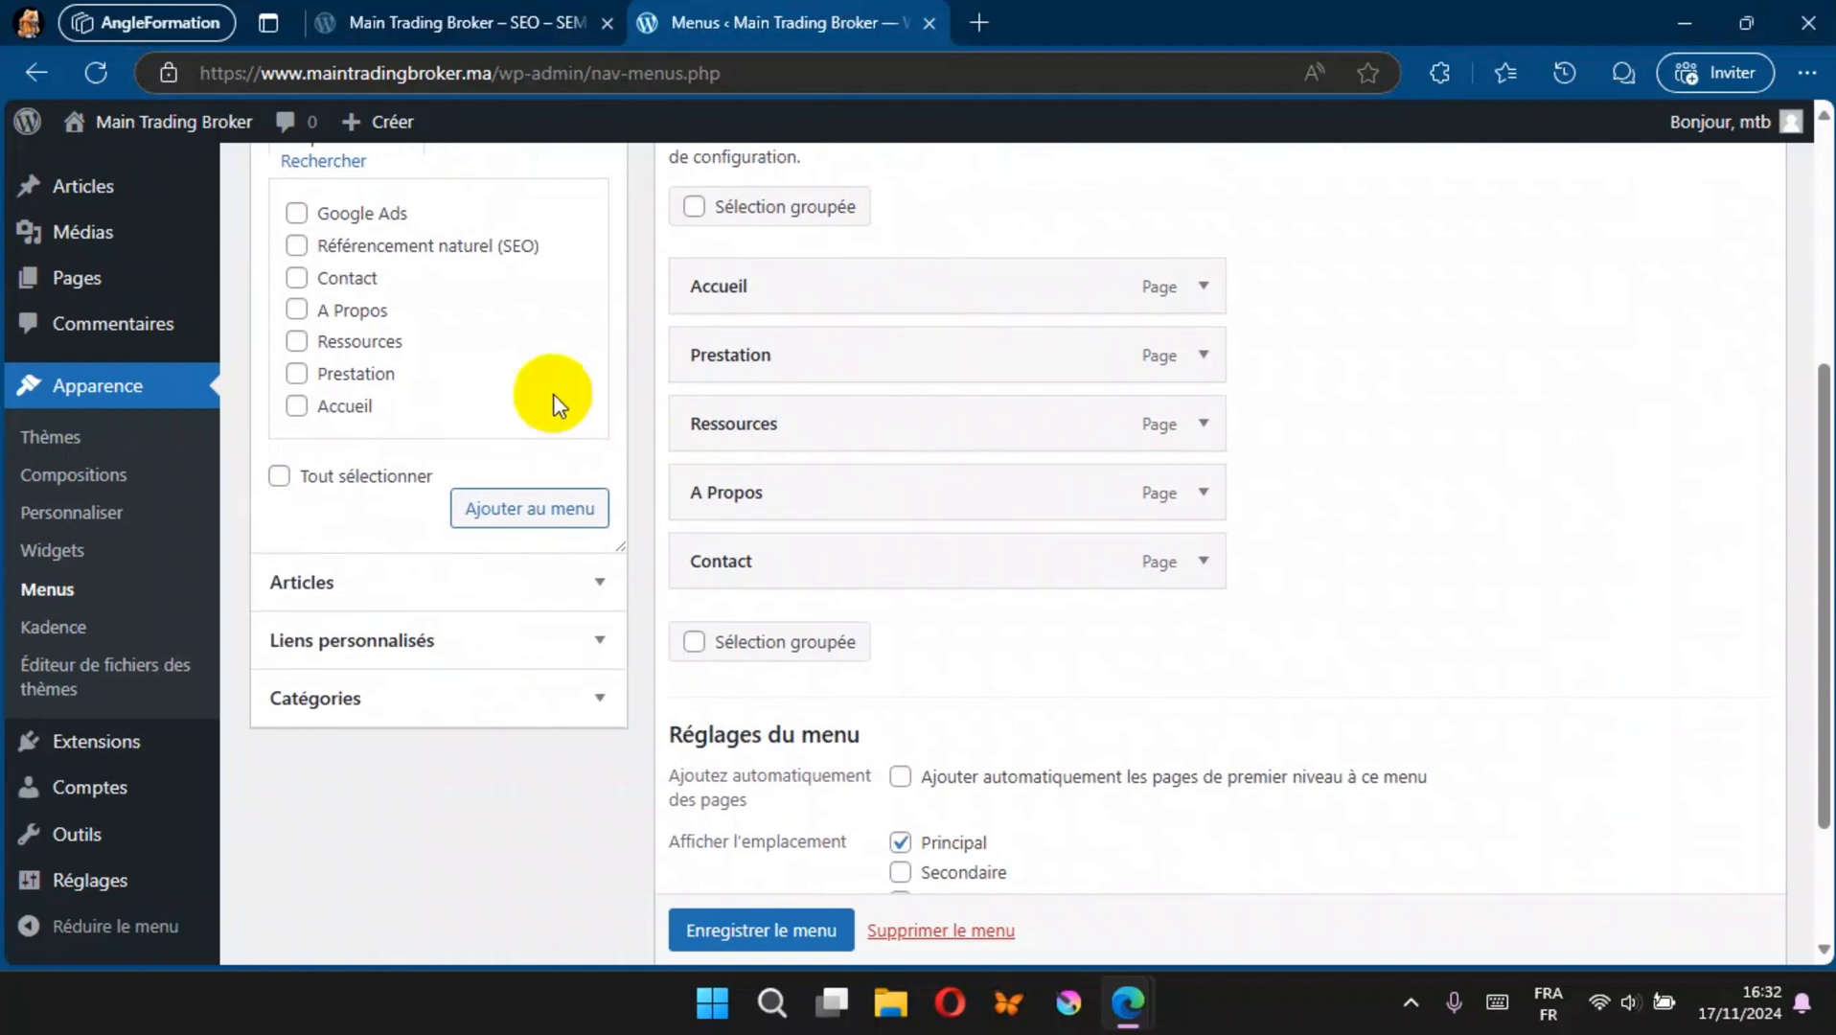
scroll(489, 278, "up", 1)
left_click(473, 211)
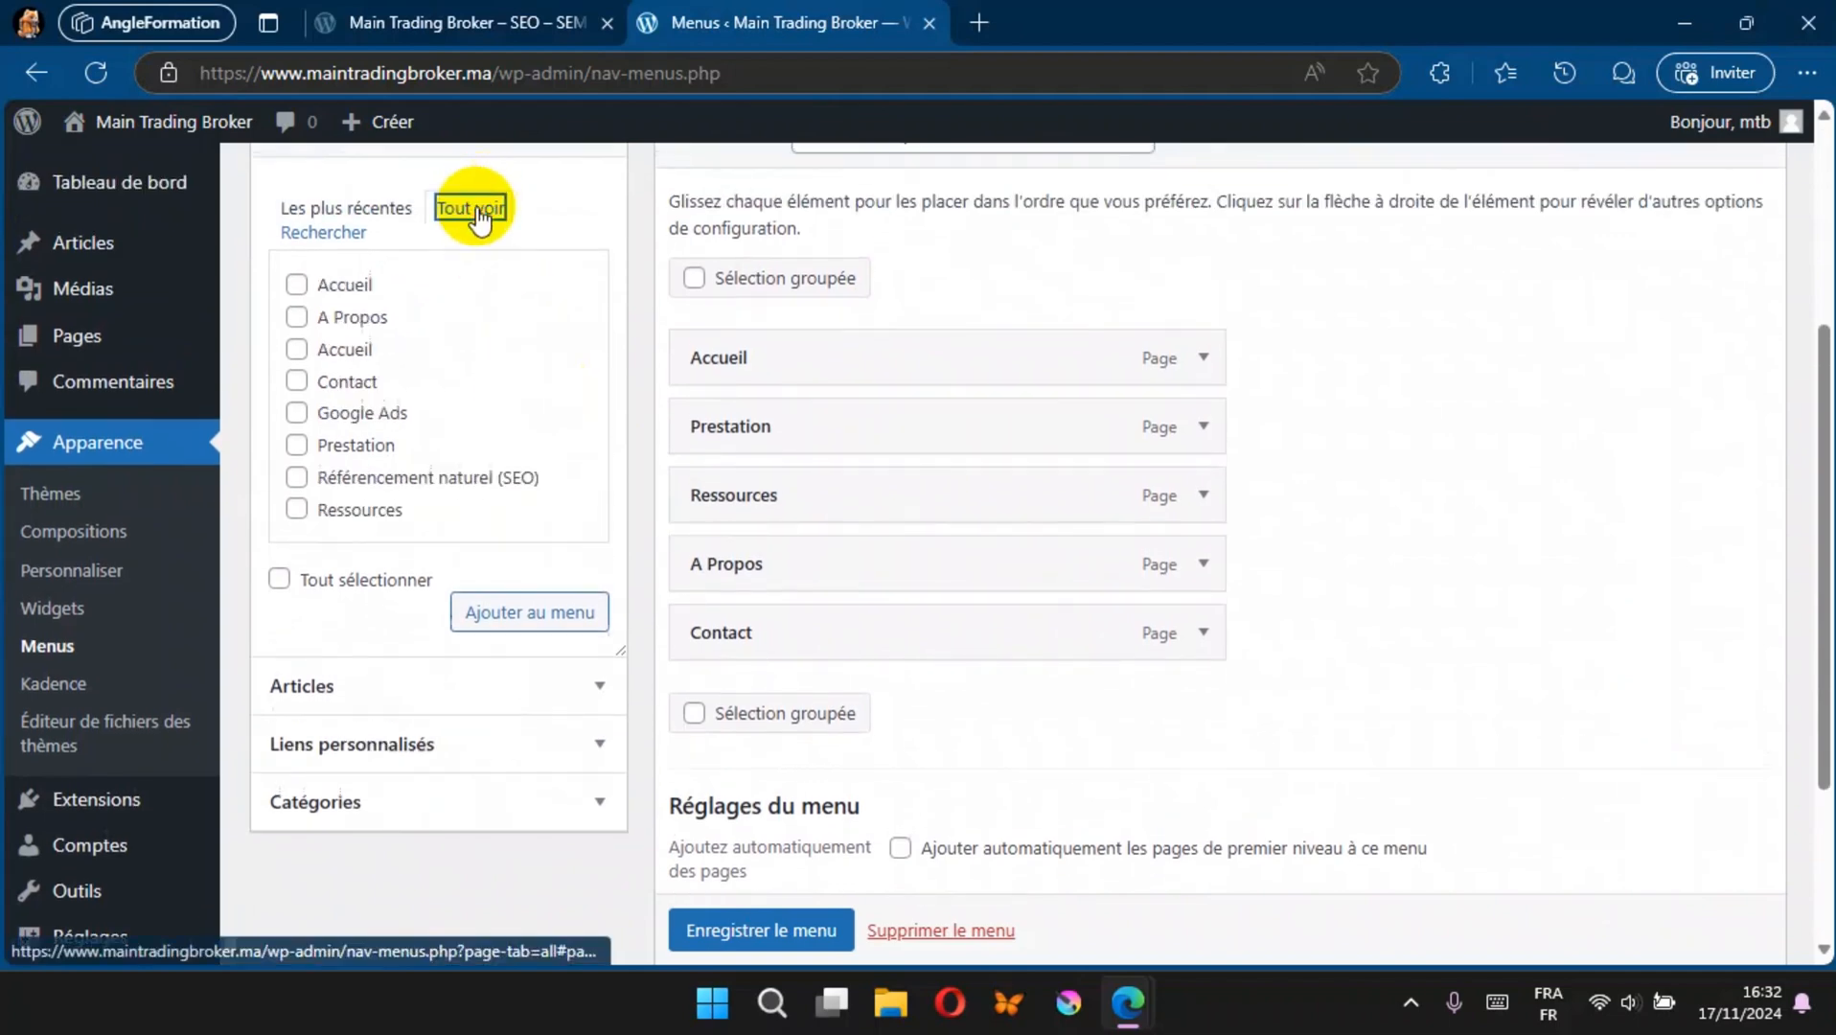
scroll(540, 283, "down", 1)
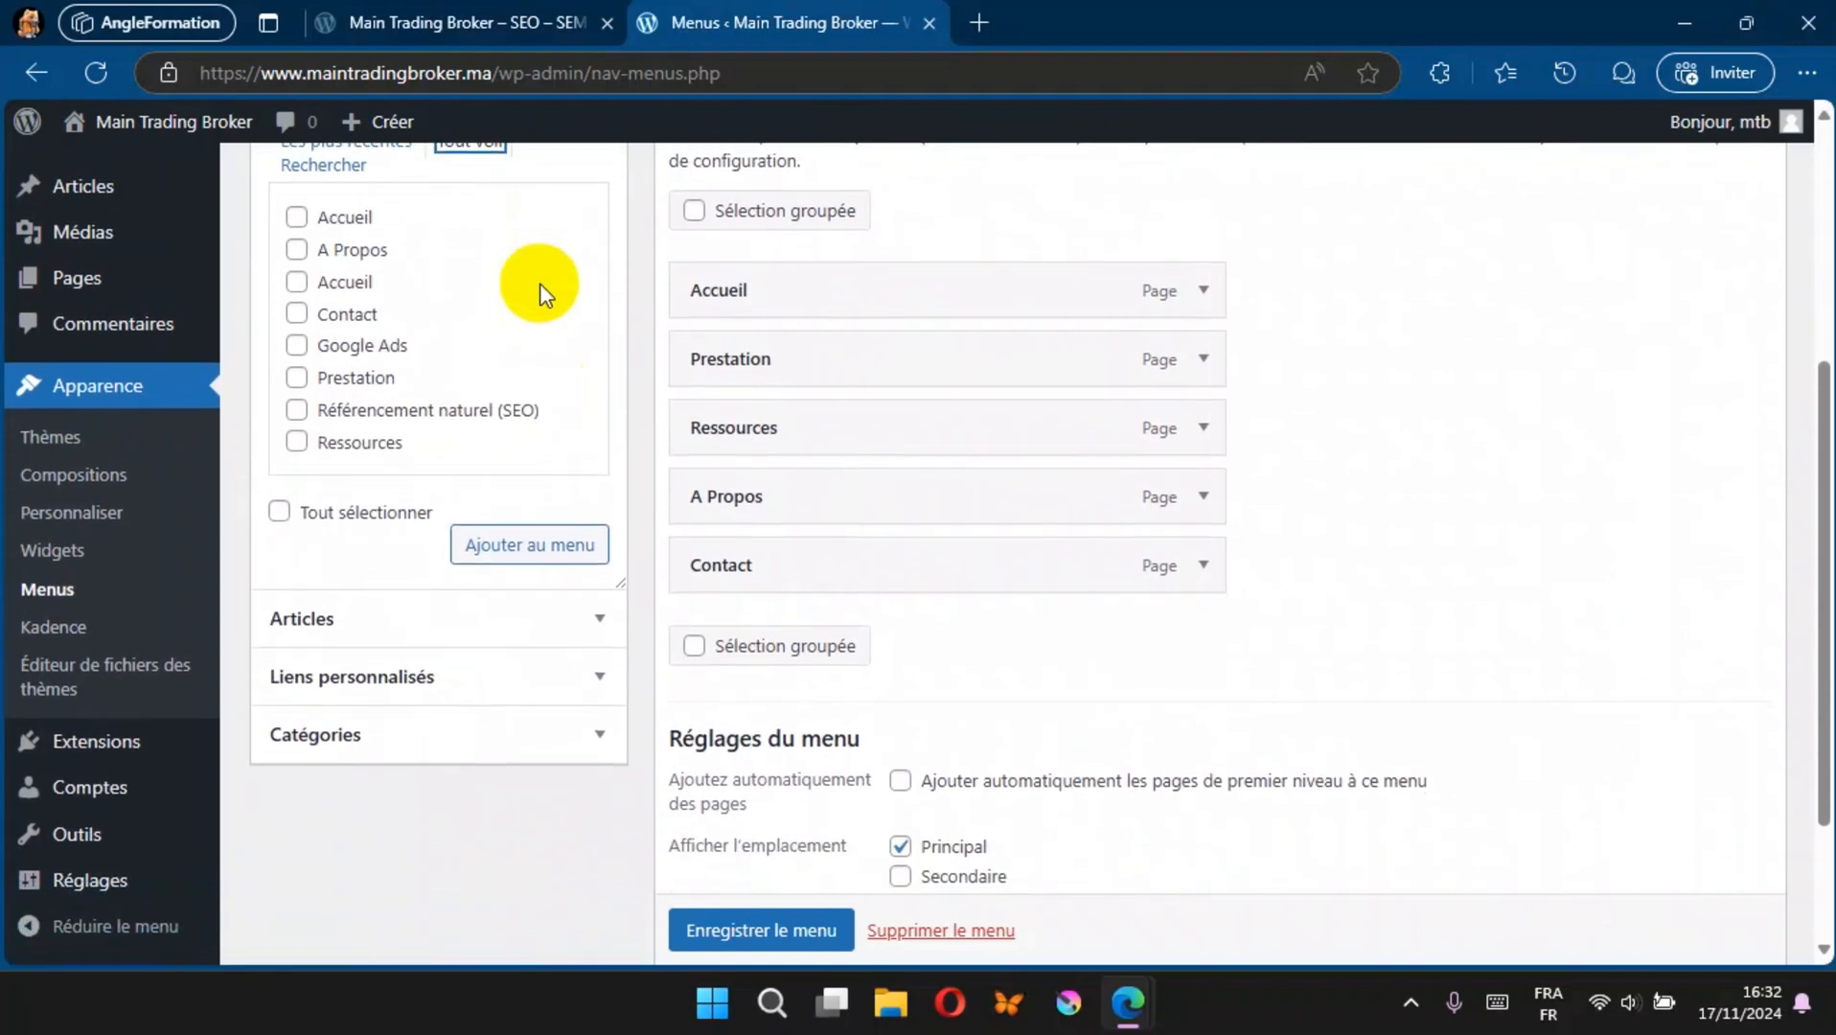
left_click(296, 410)
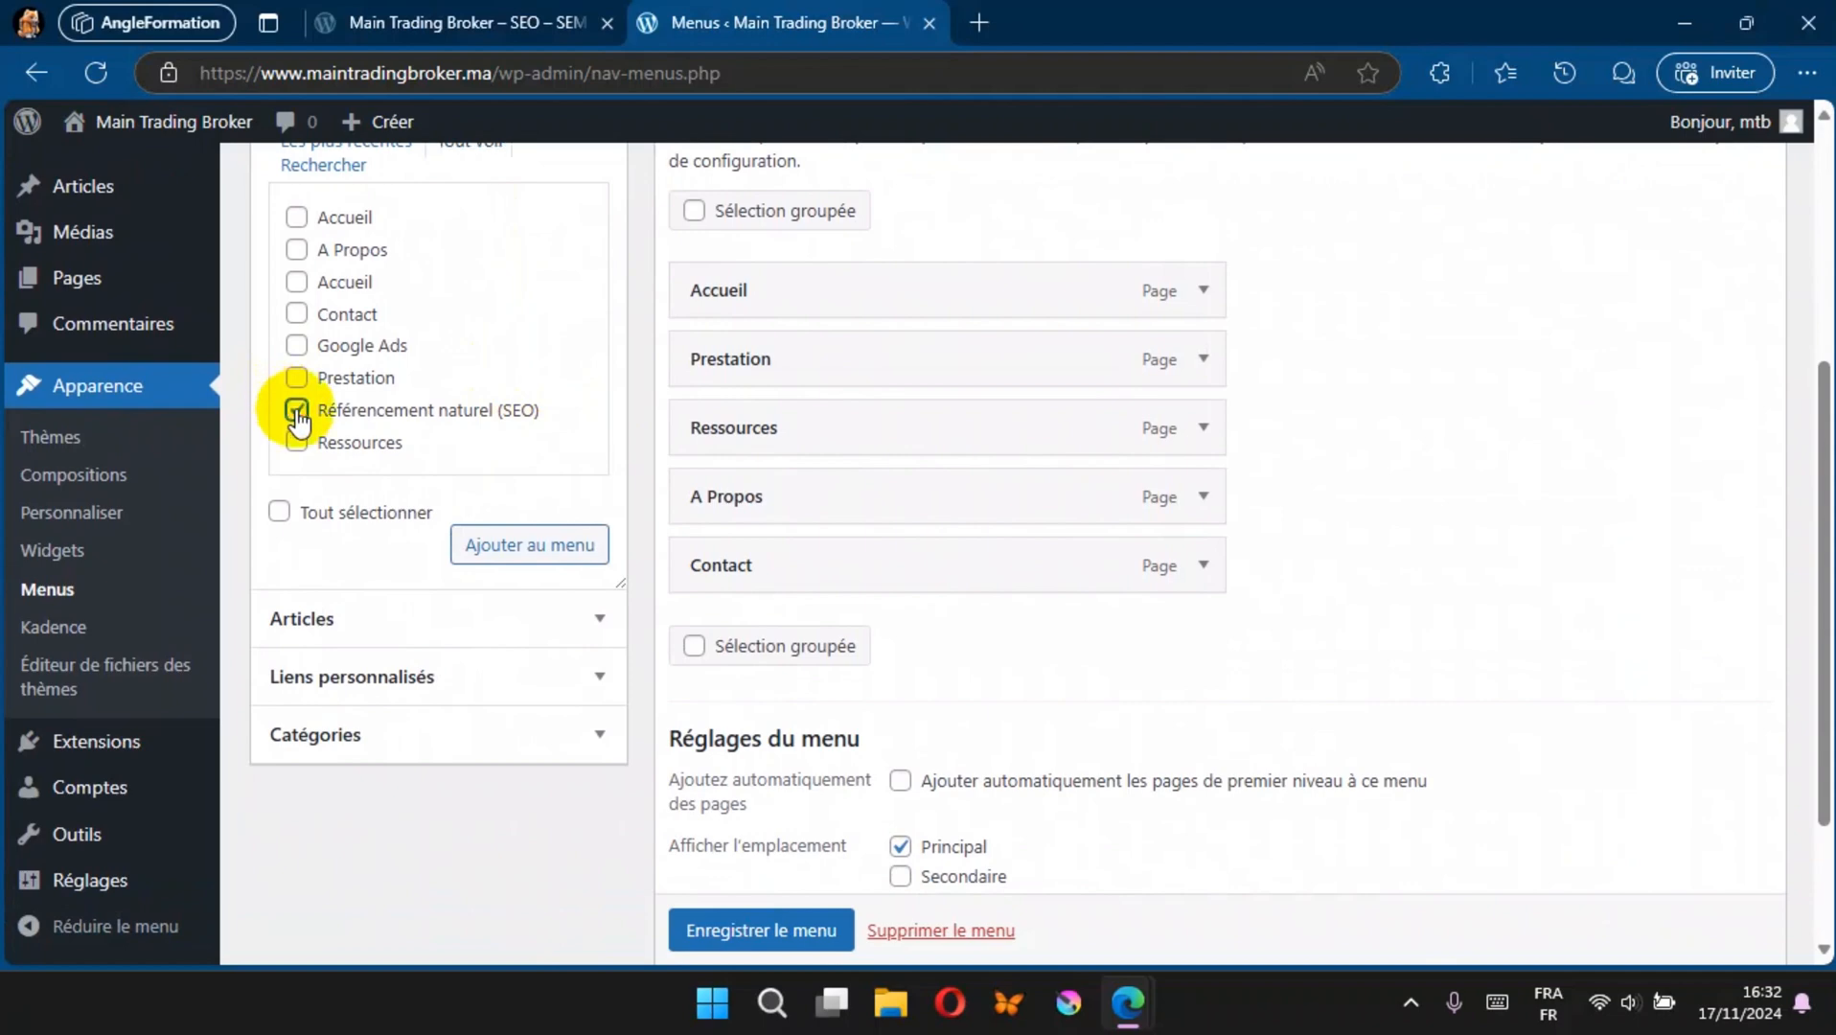
left_click(298, 347)
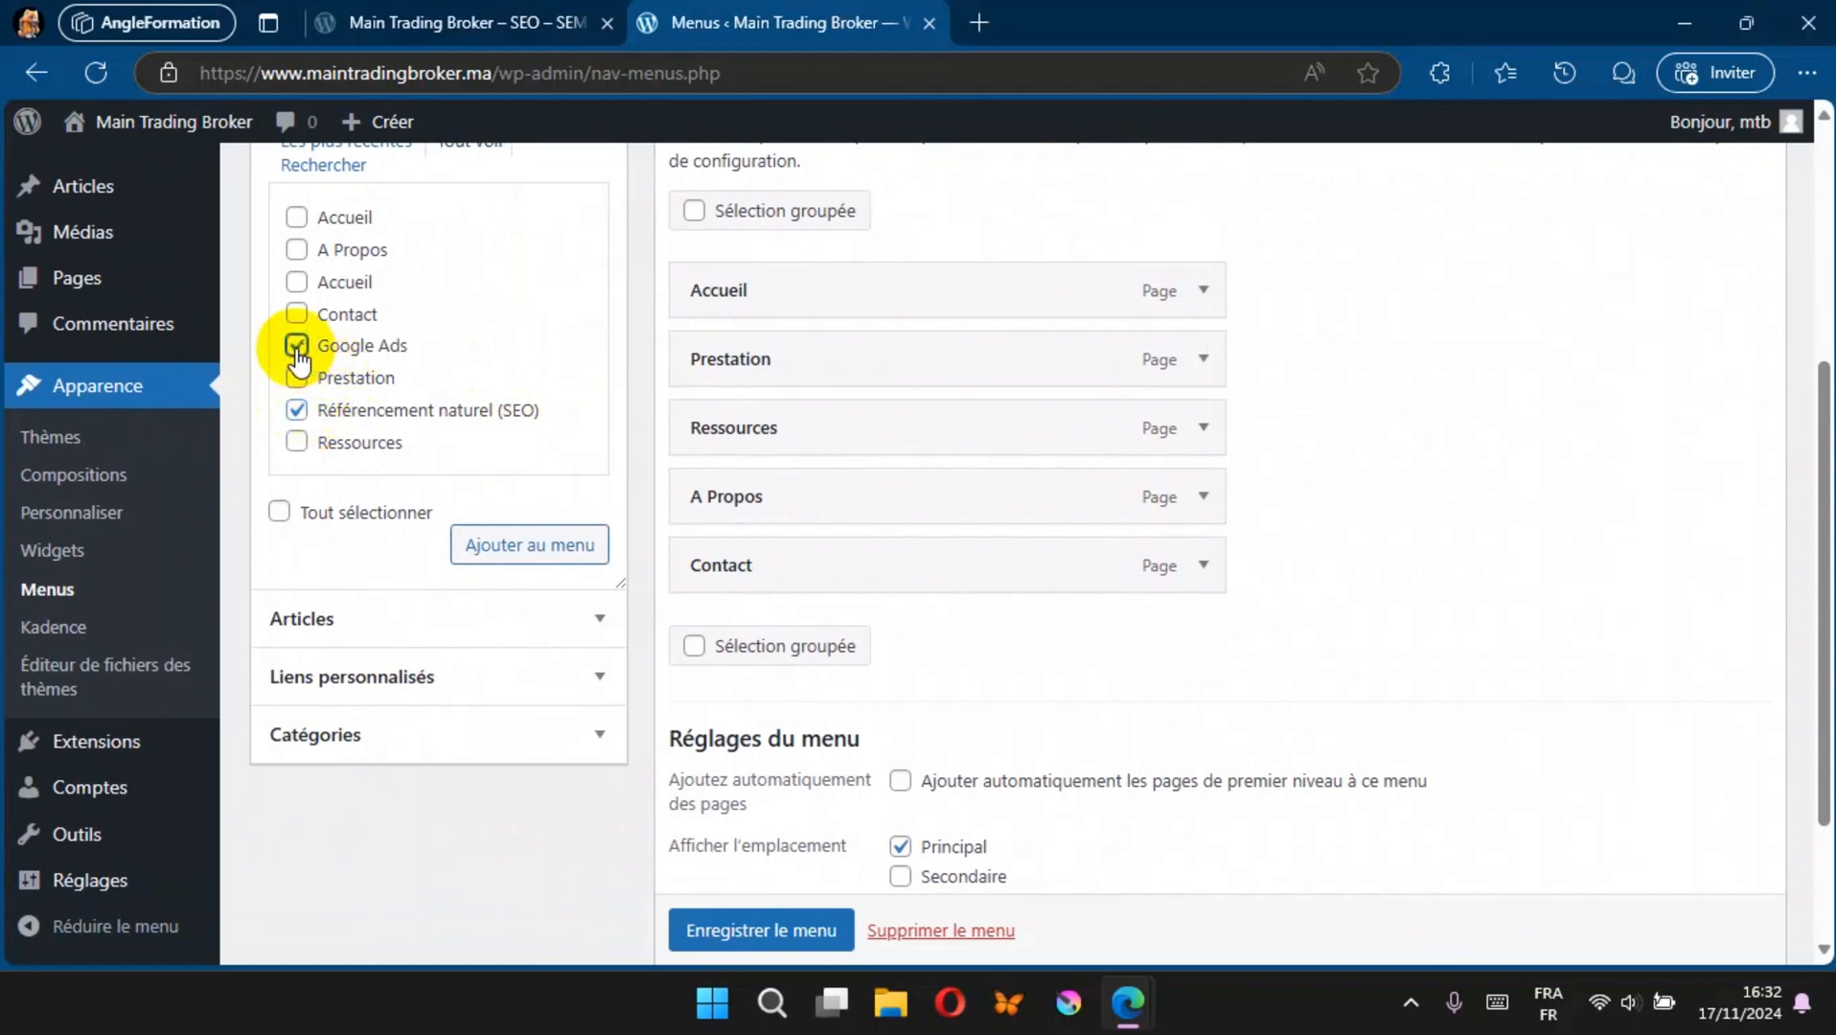
left_click(527, 558)
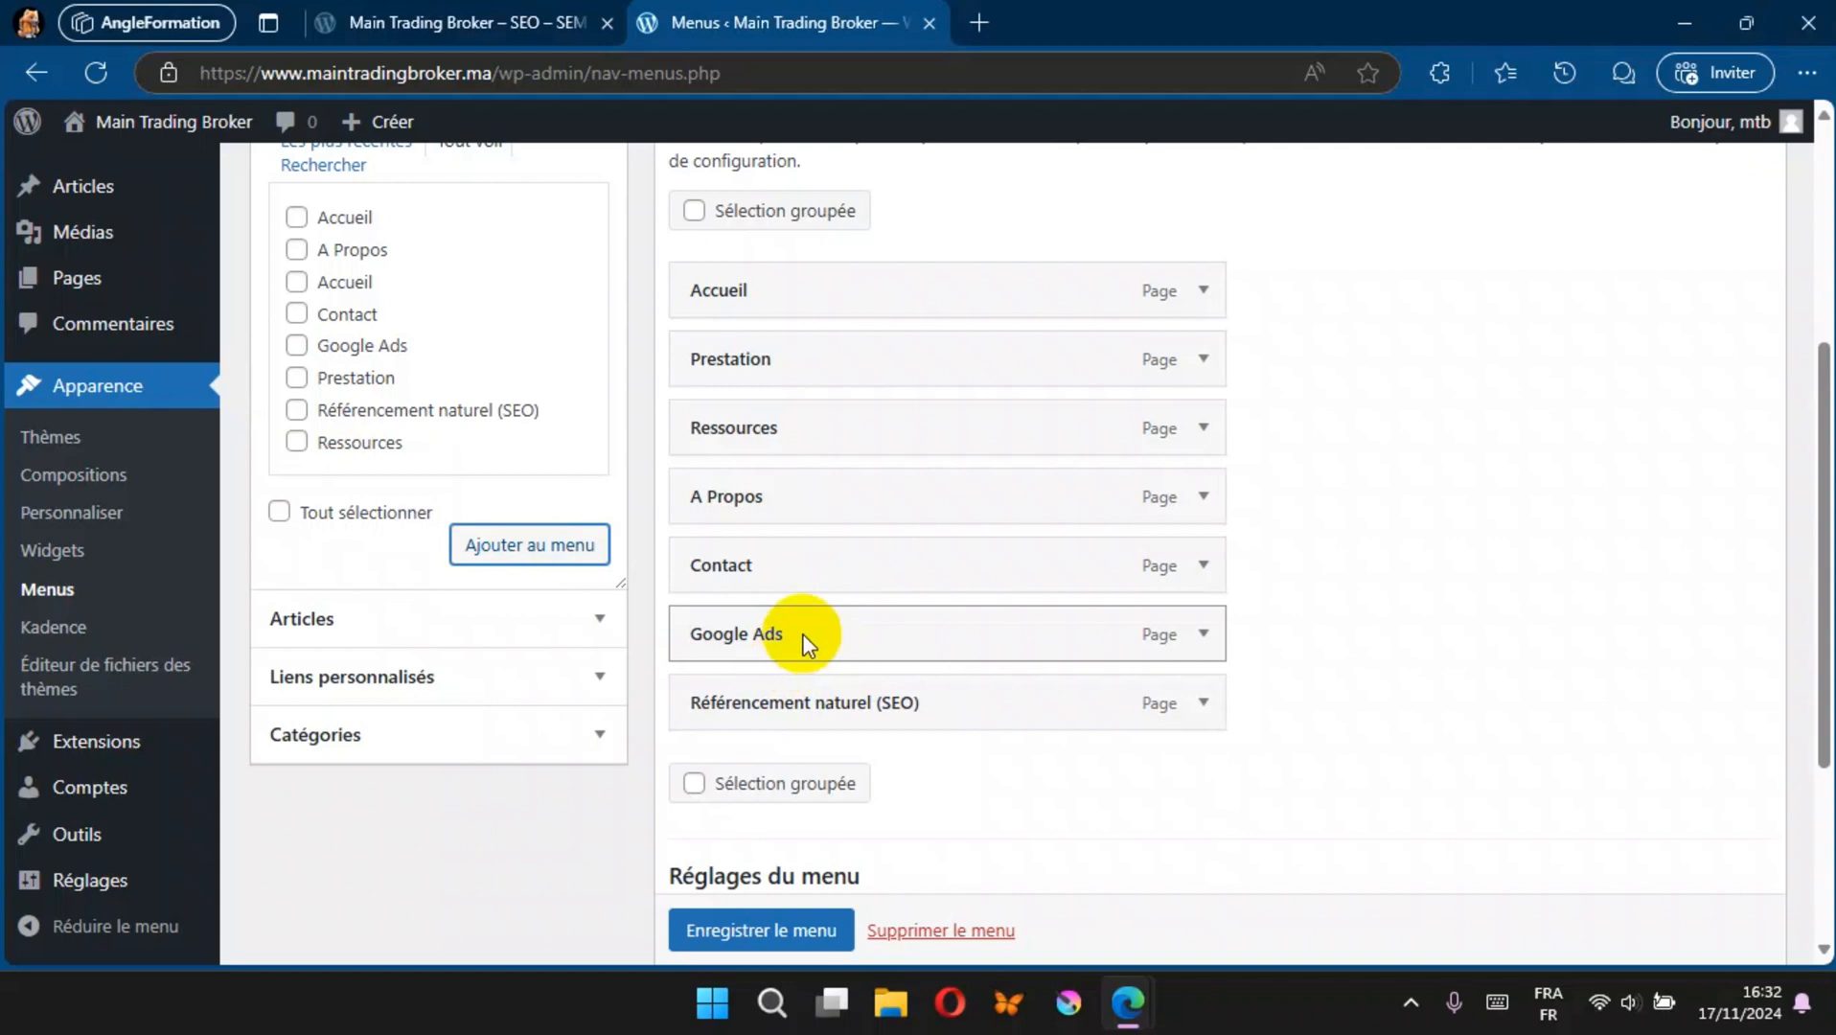
left_click(788, 932)
left_click(436, 22)
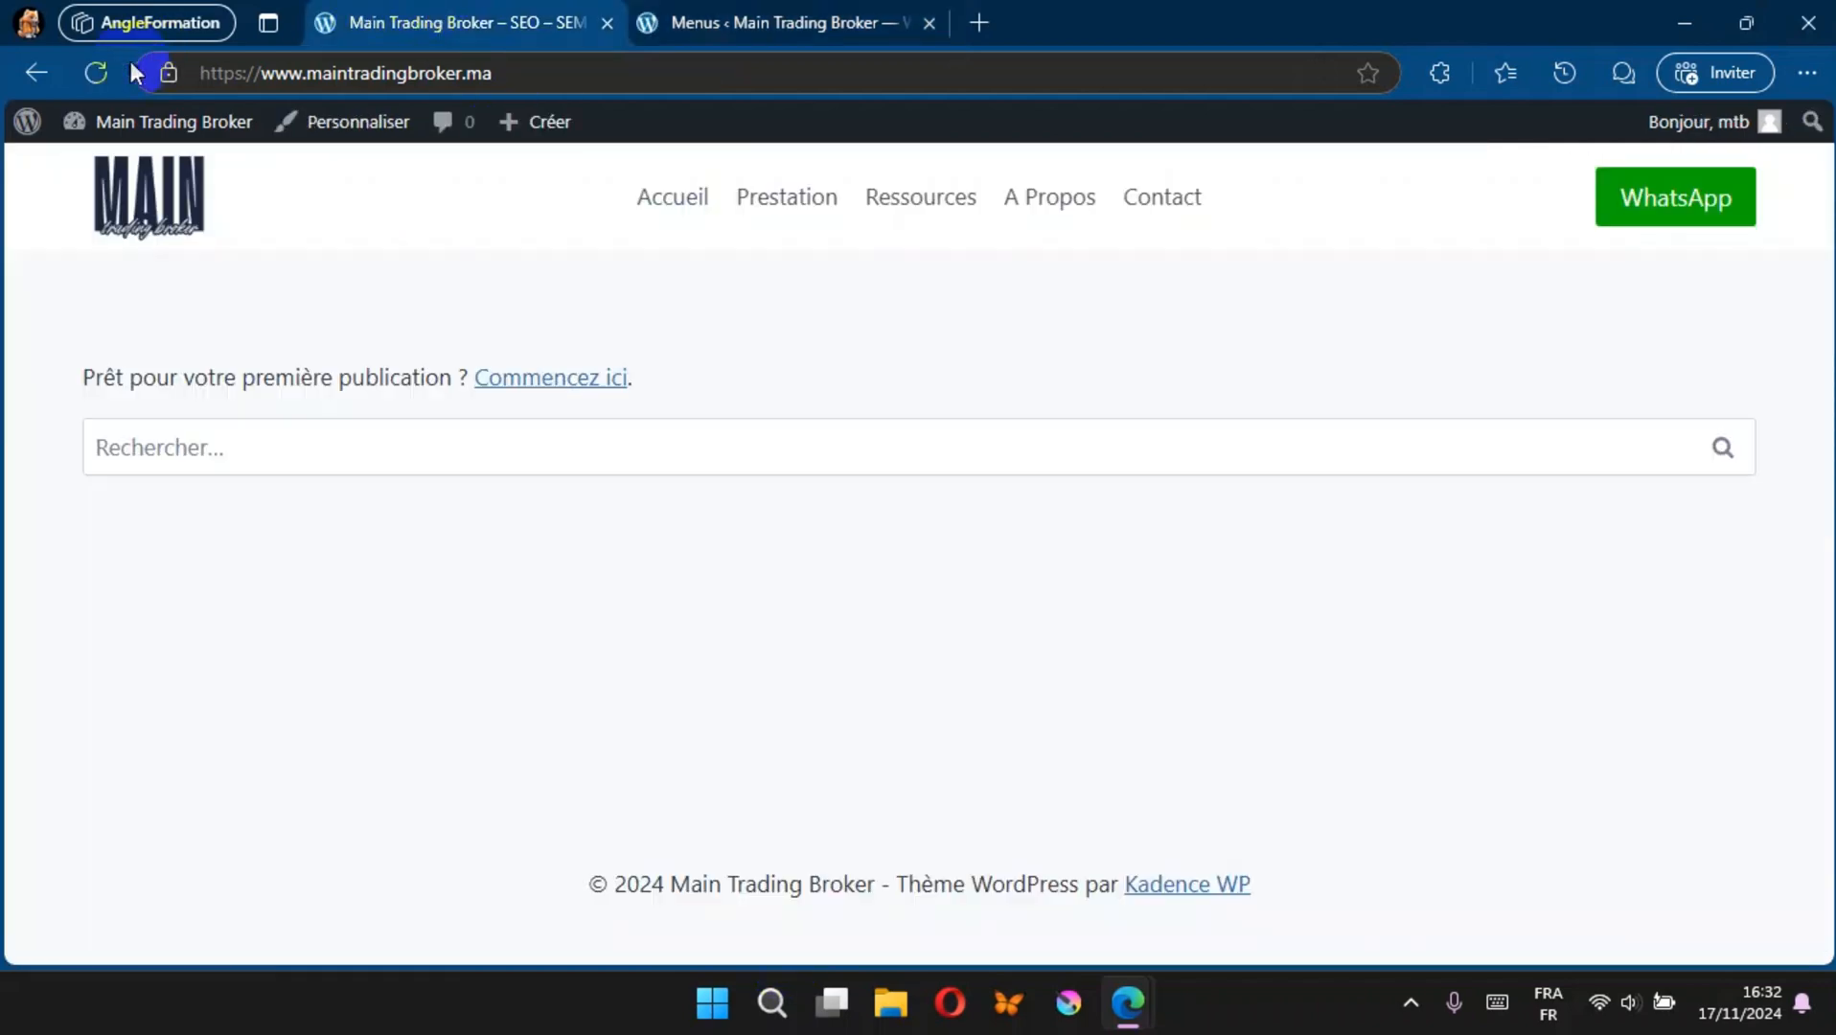
left_click(96, 73)
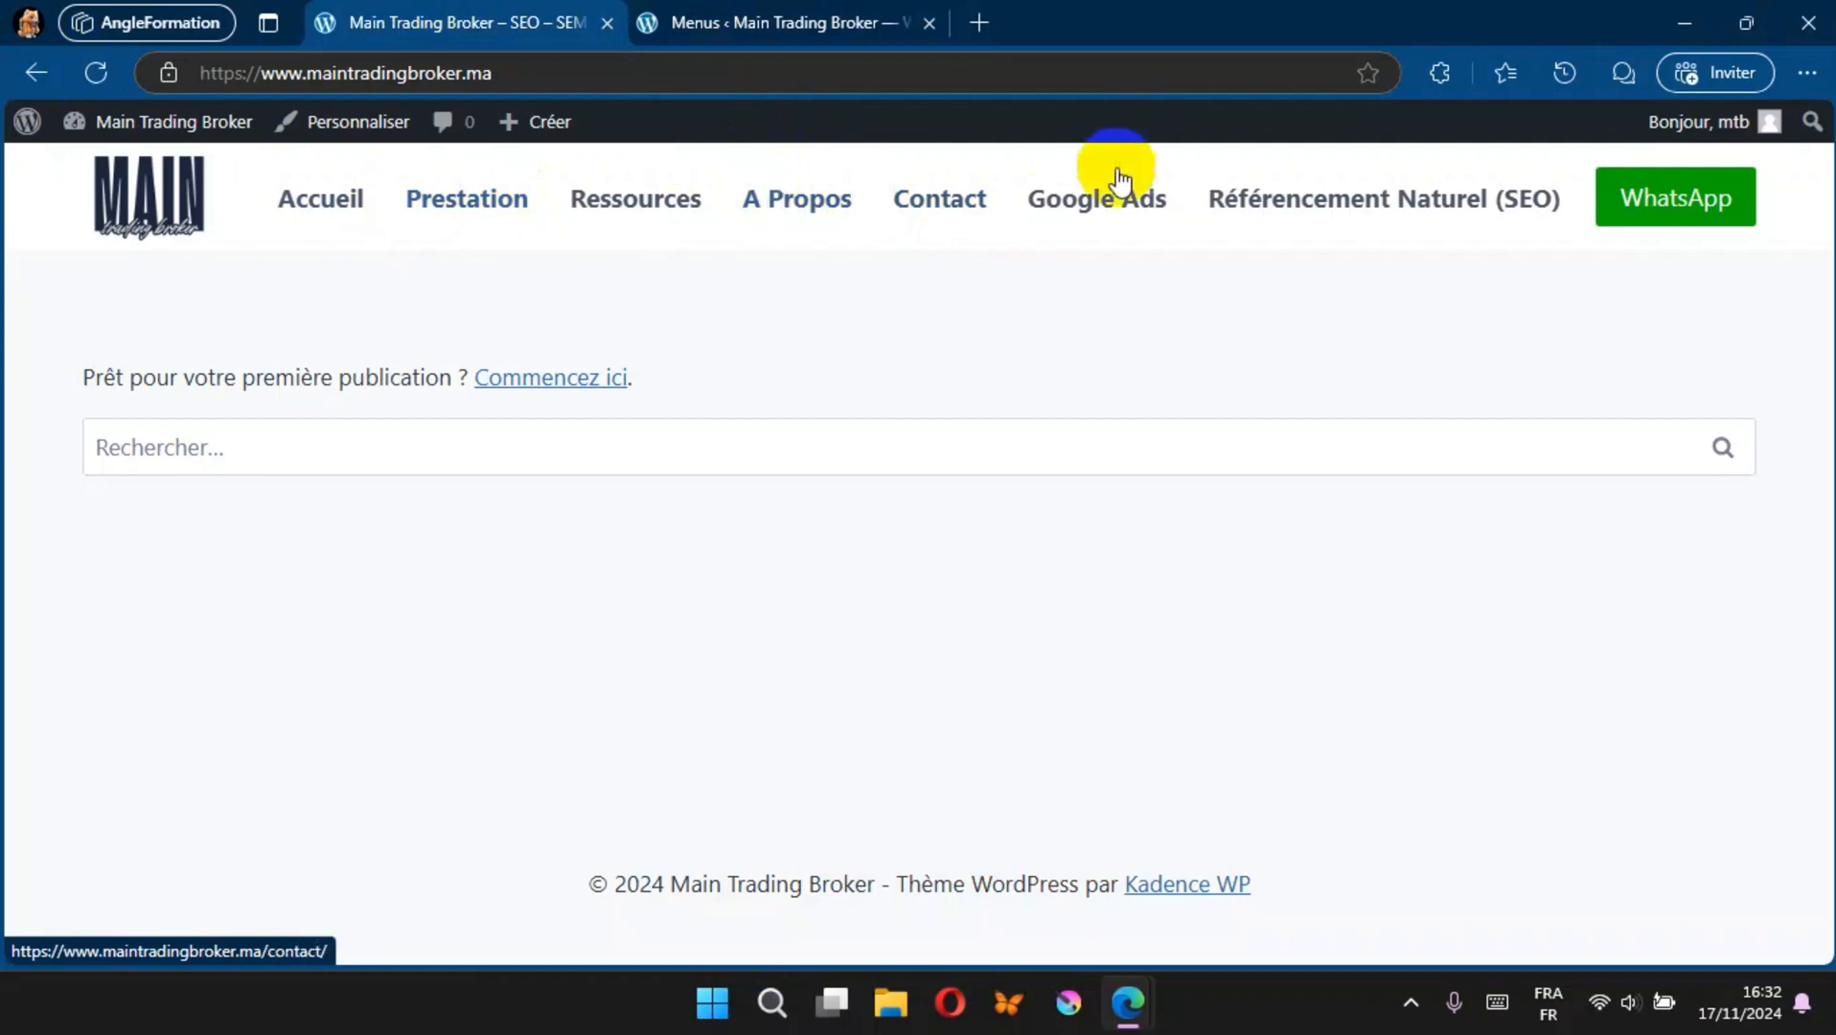
Step: Nest Référencement naturel (SEO) and Google Ads as sub-items under Prestation in Menu Principal and save the menu
left_click(820, 15)
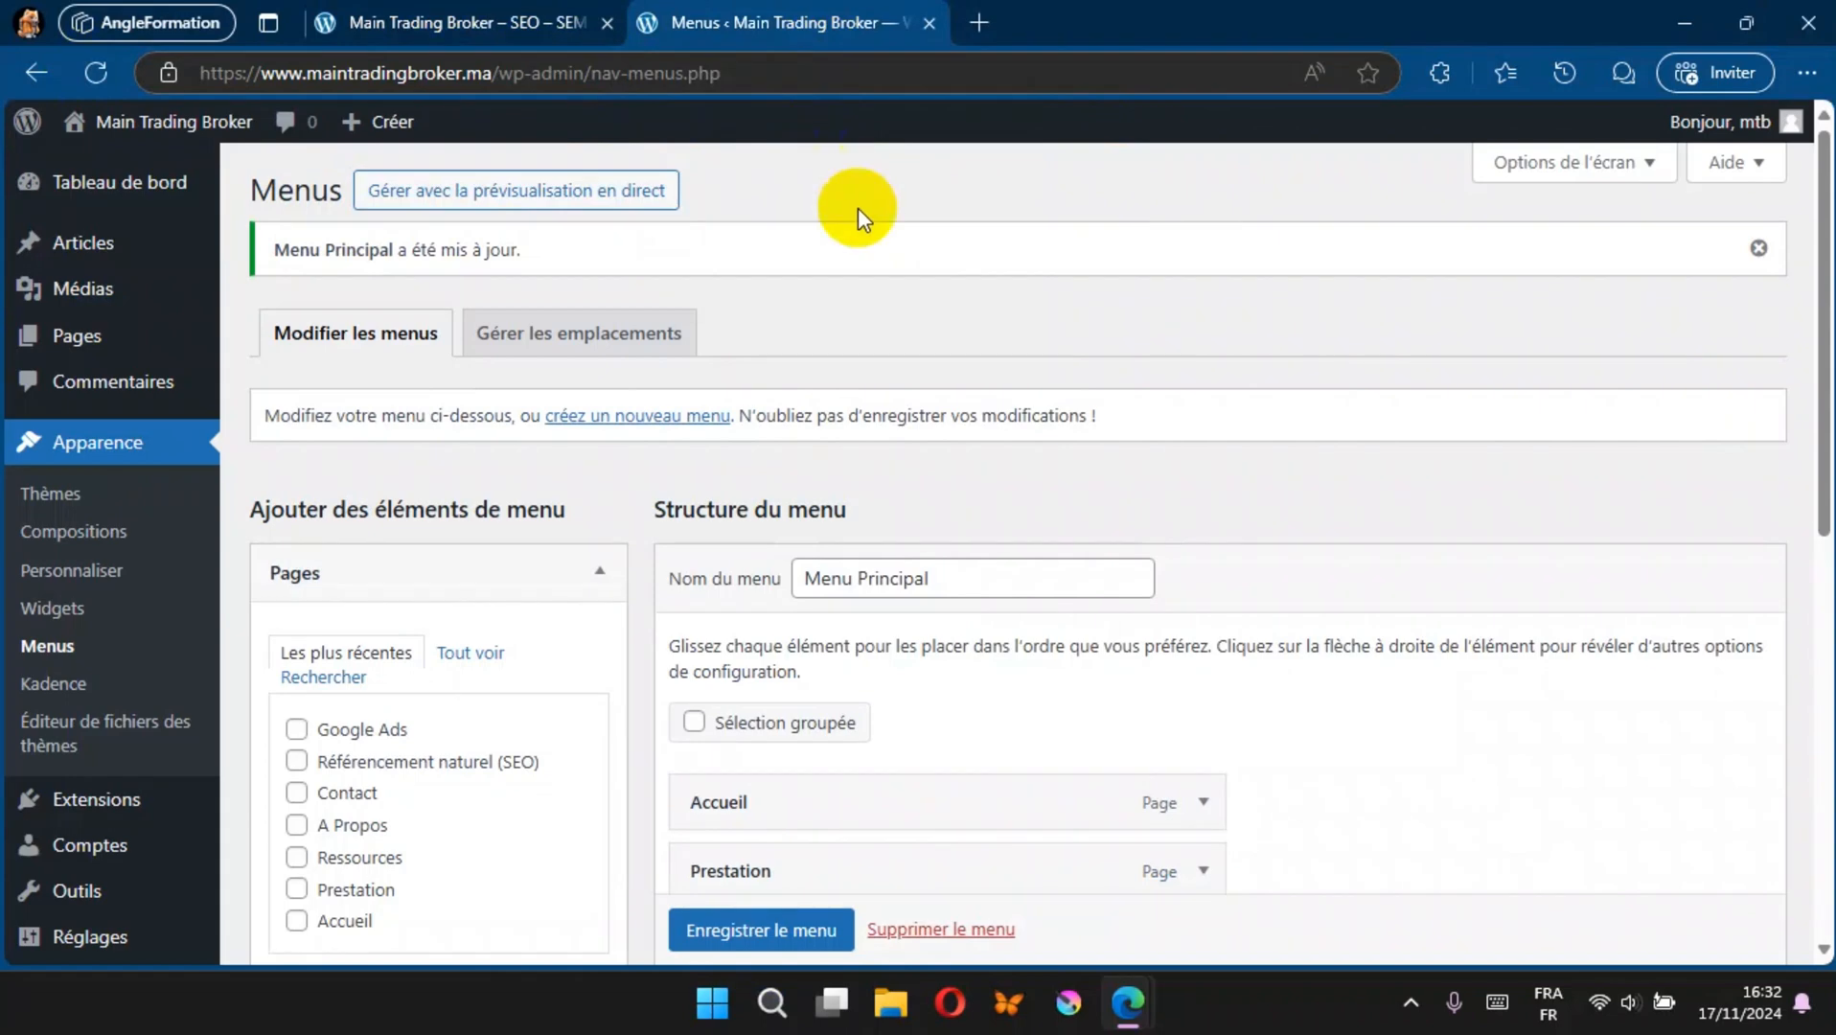
scroll(984, 472, "down", 4)
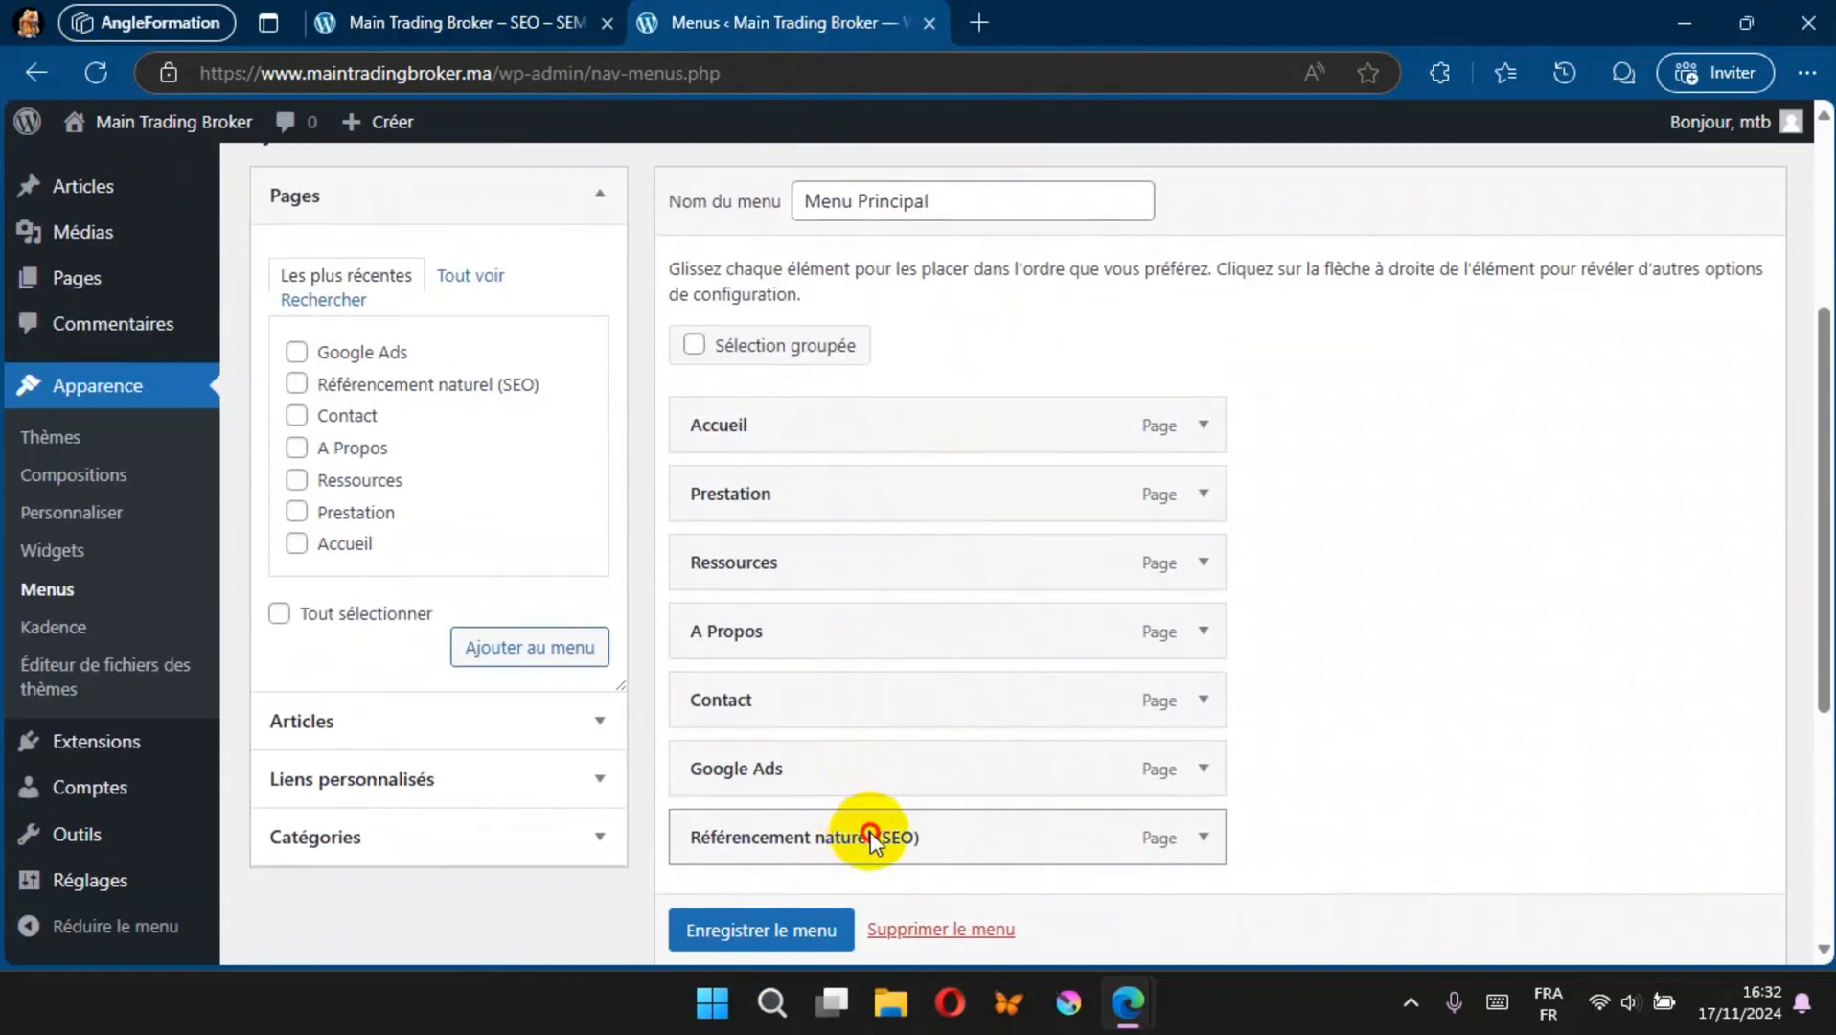
left_click_drag(870, 840, 935, 561)
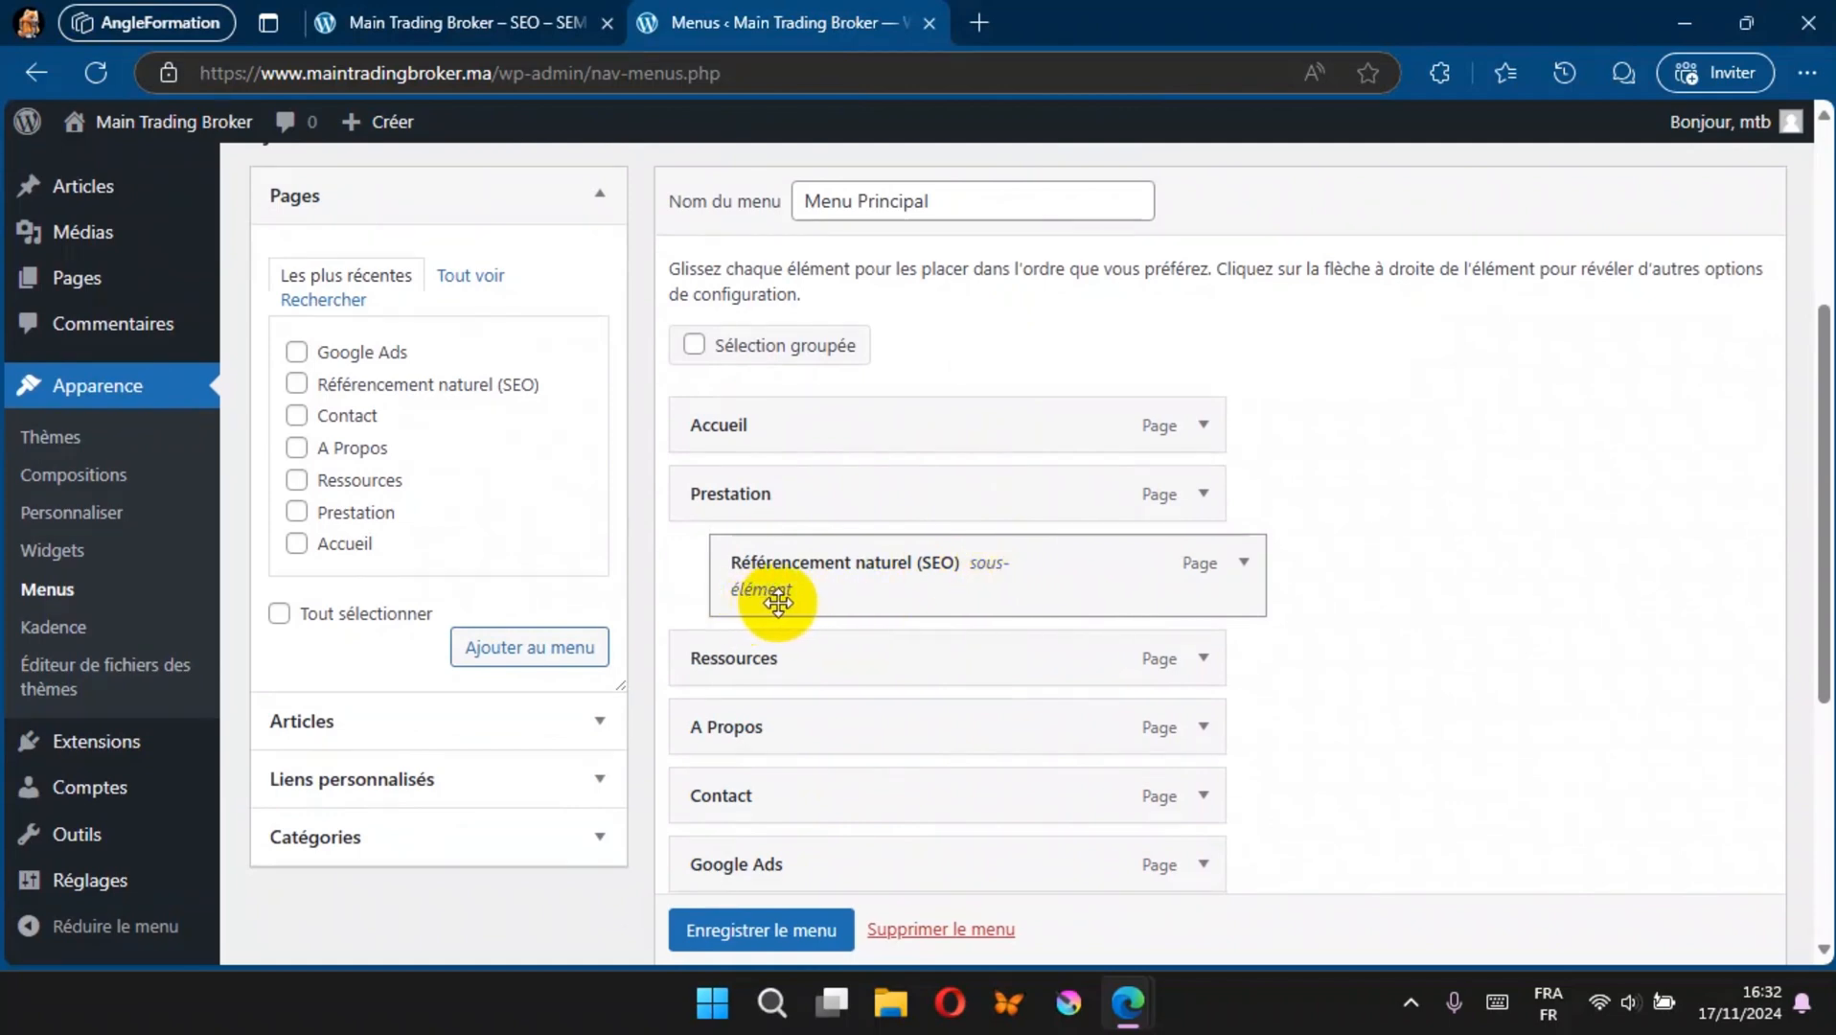
left_click_drag(819, 871, 869, 651)
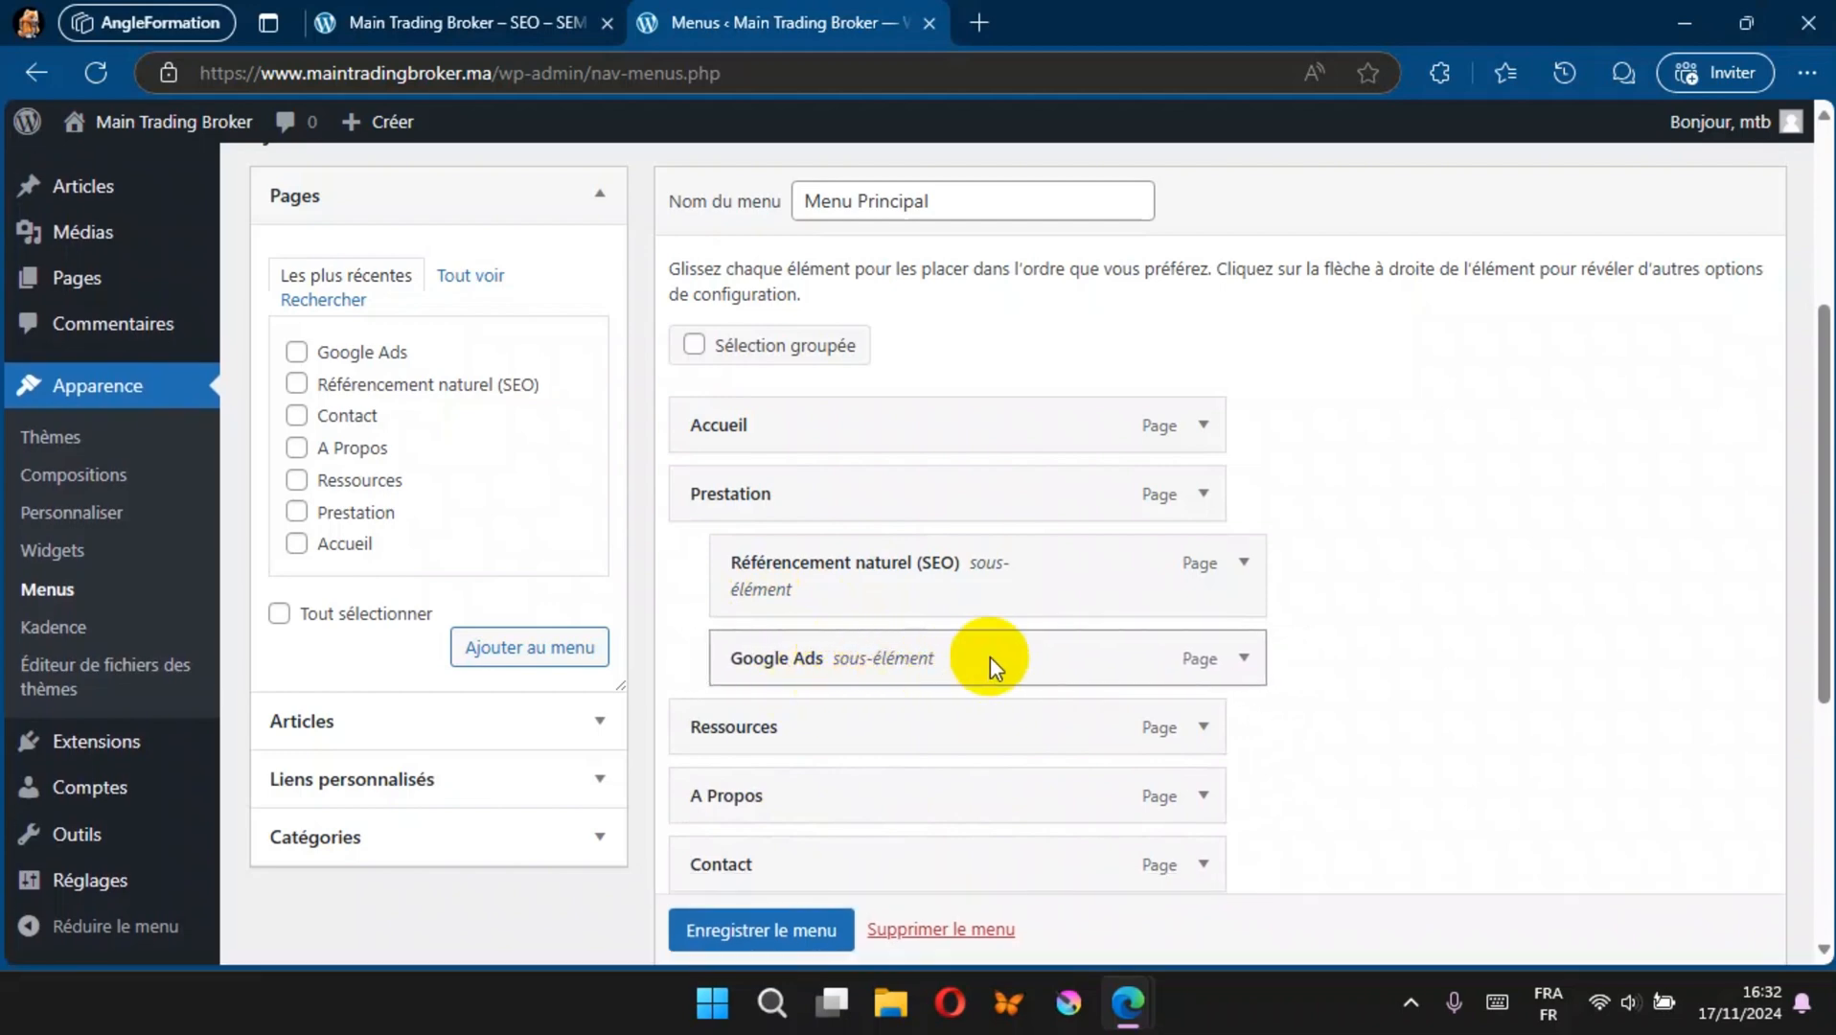
left_click(784, 930)
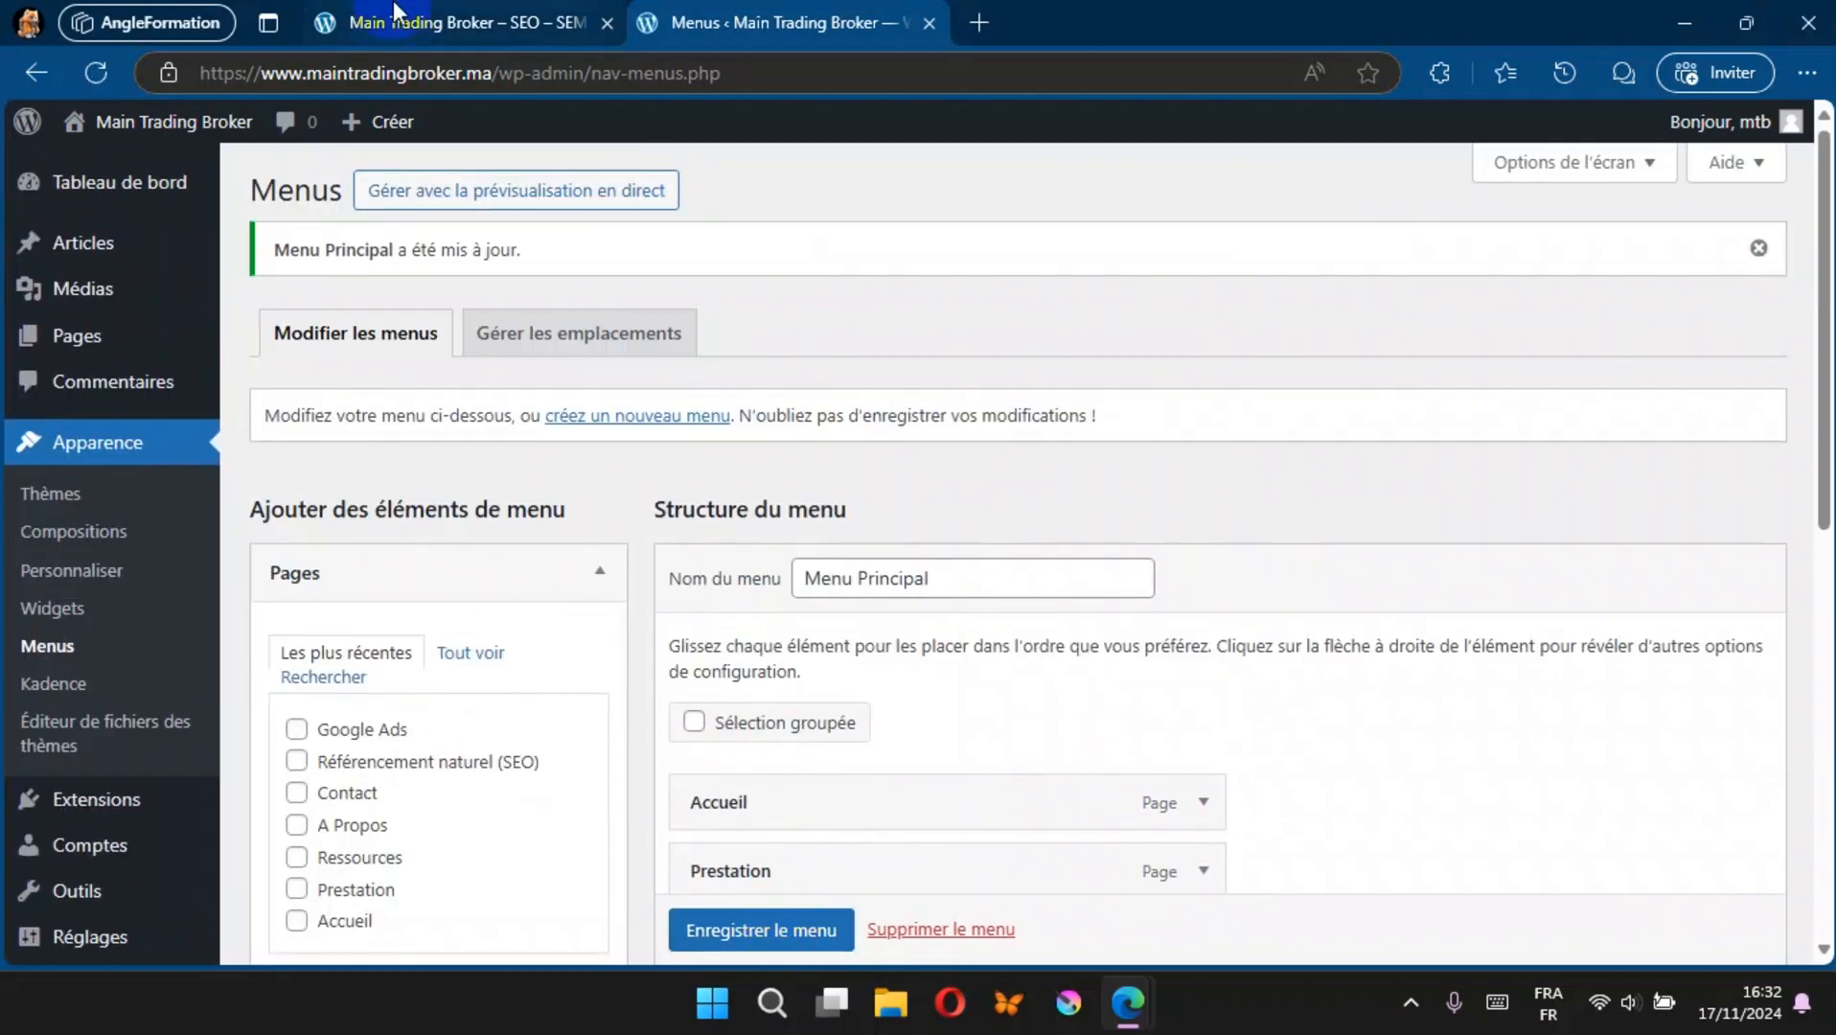
Step: Reload the live site and check the Prestation submenu in the header navigation
left_click(393, 22)
left_click(96, 72)
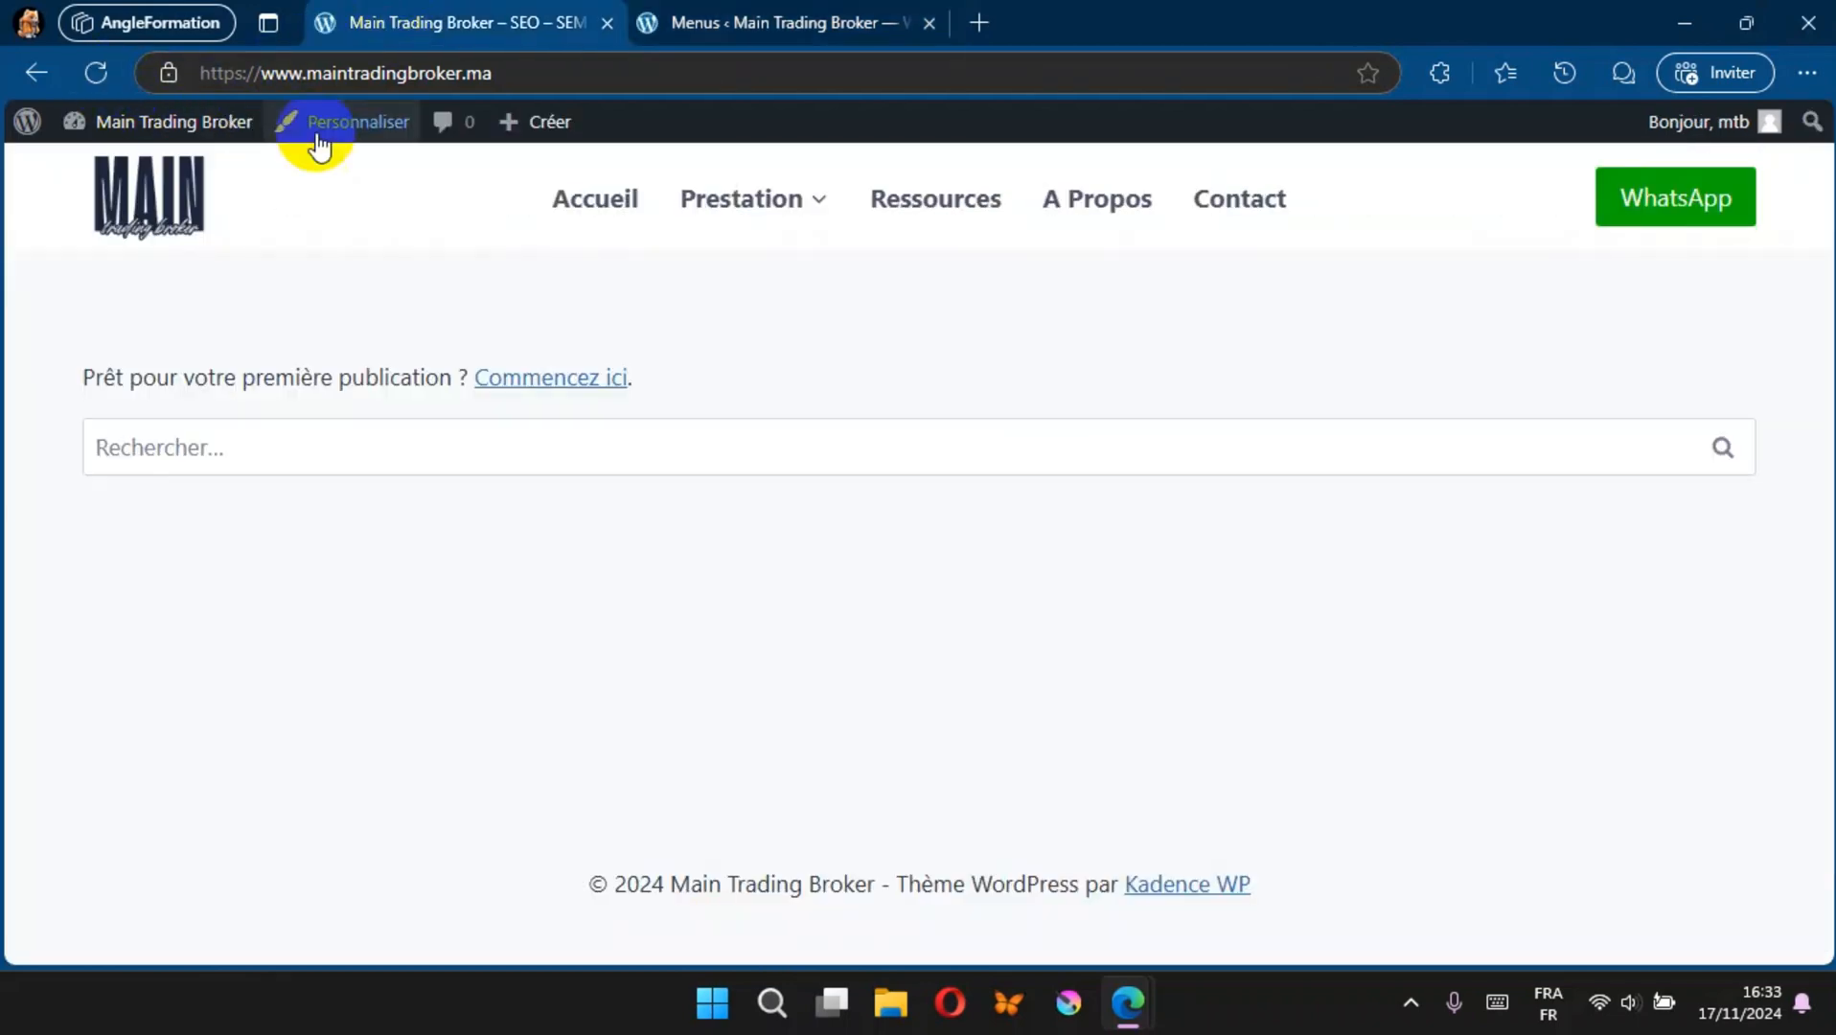
mouse_move(766, 230)
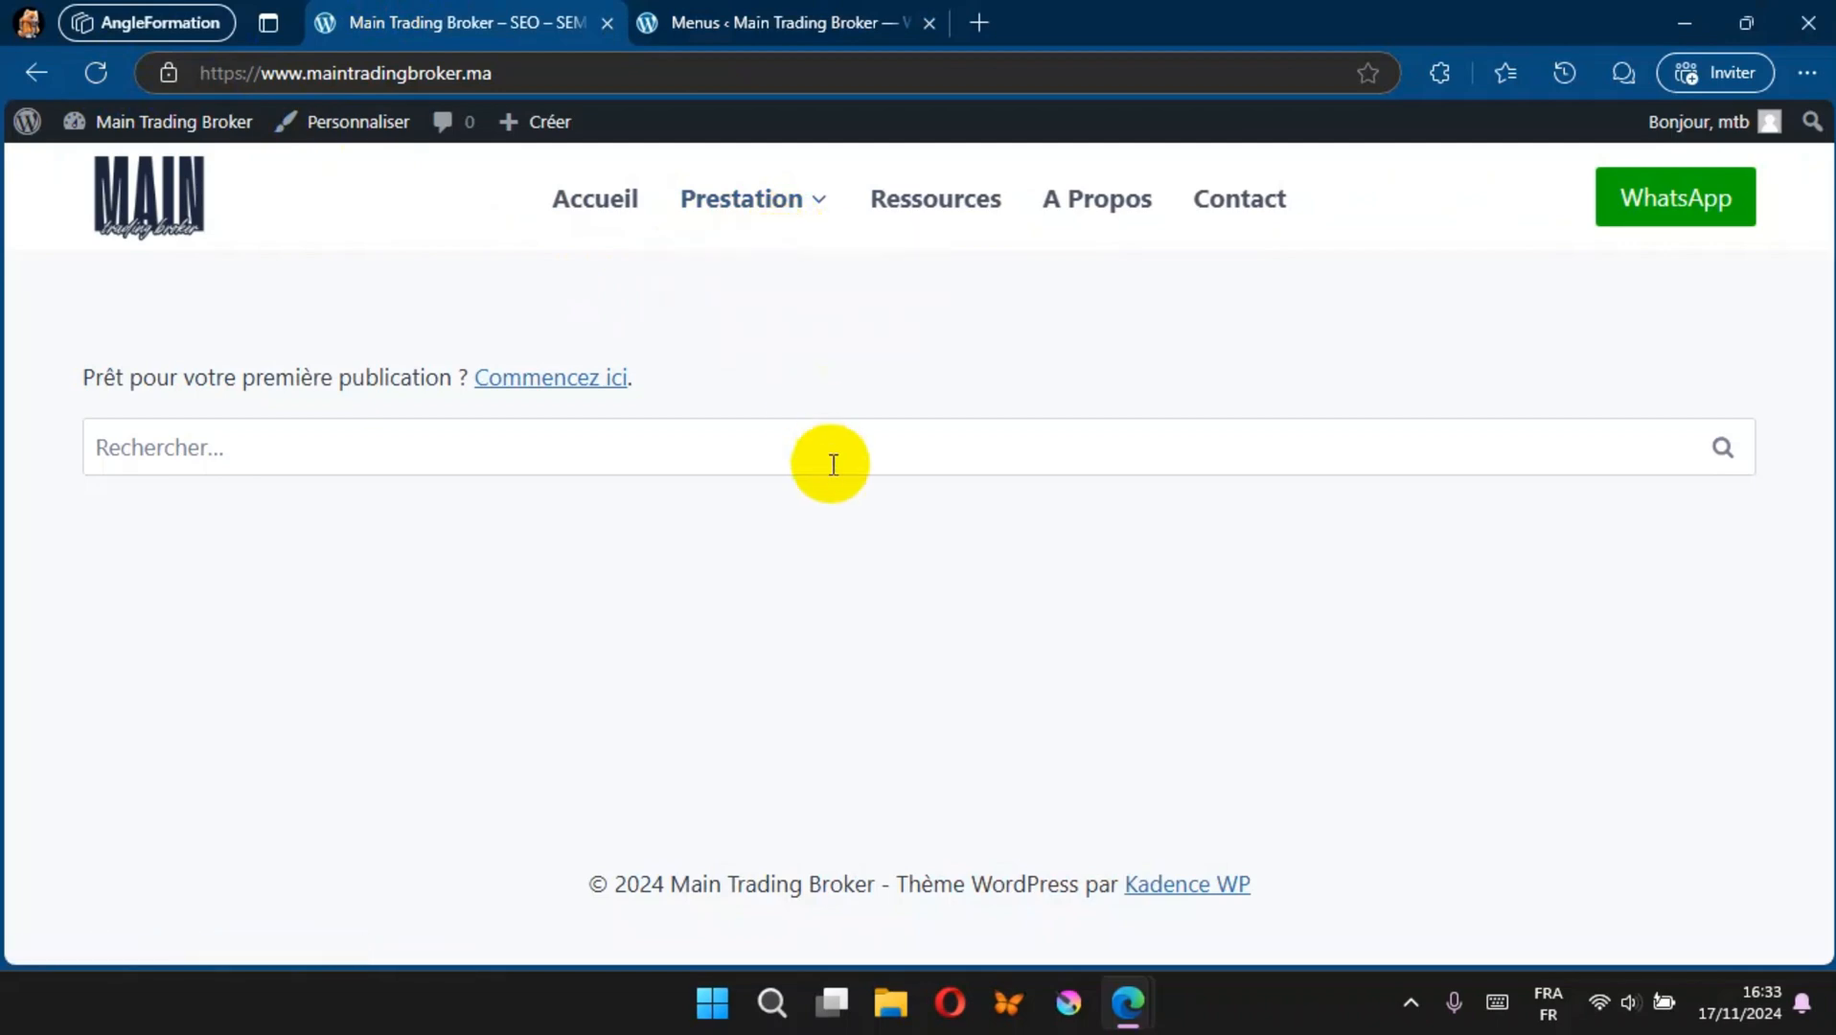
mouse_move(822, 186)
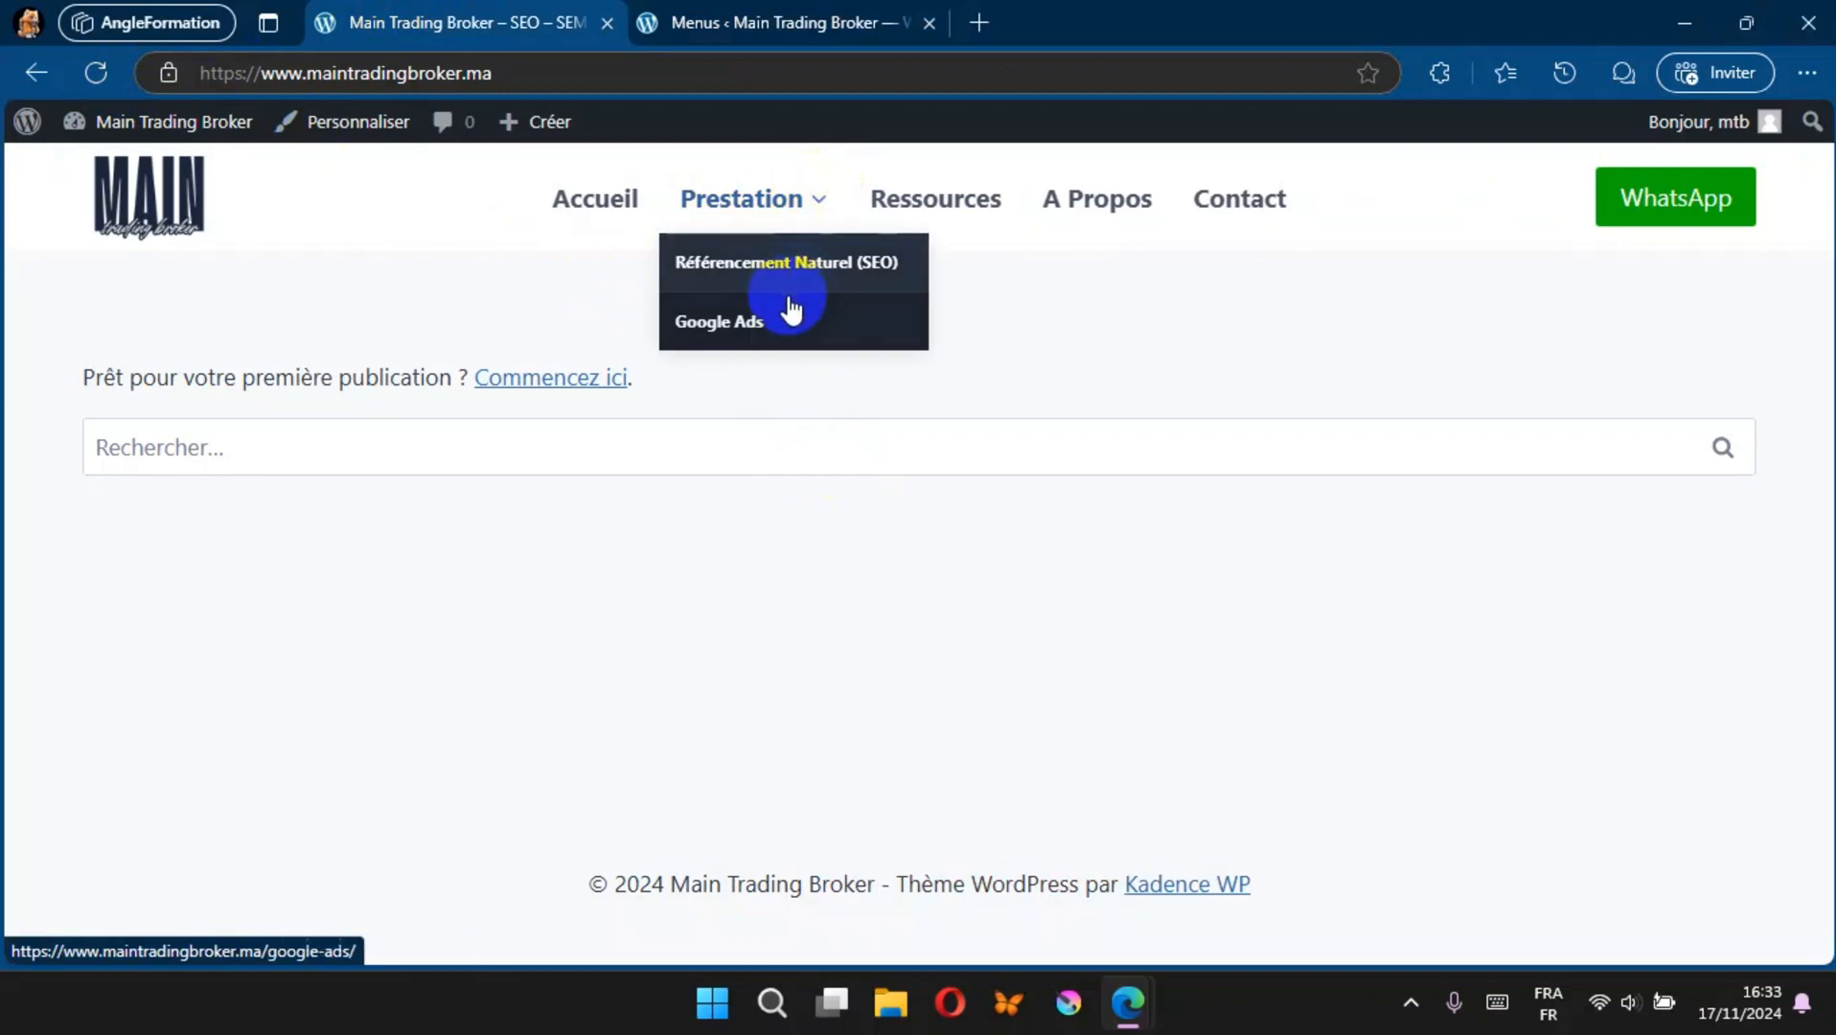
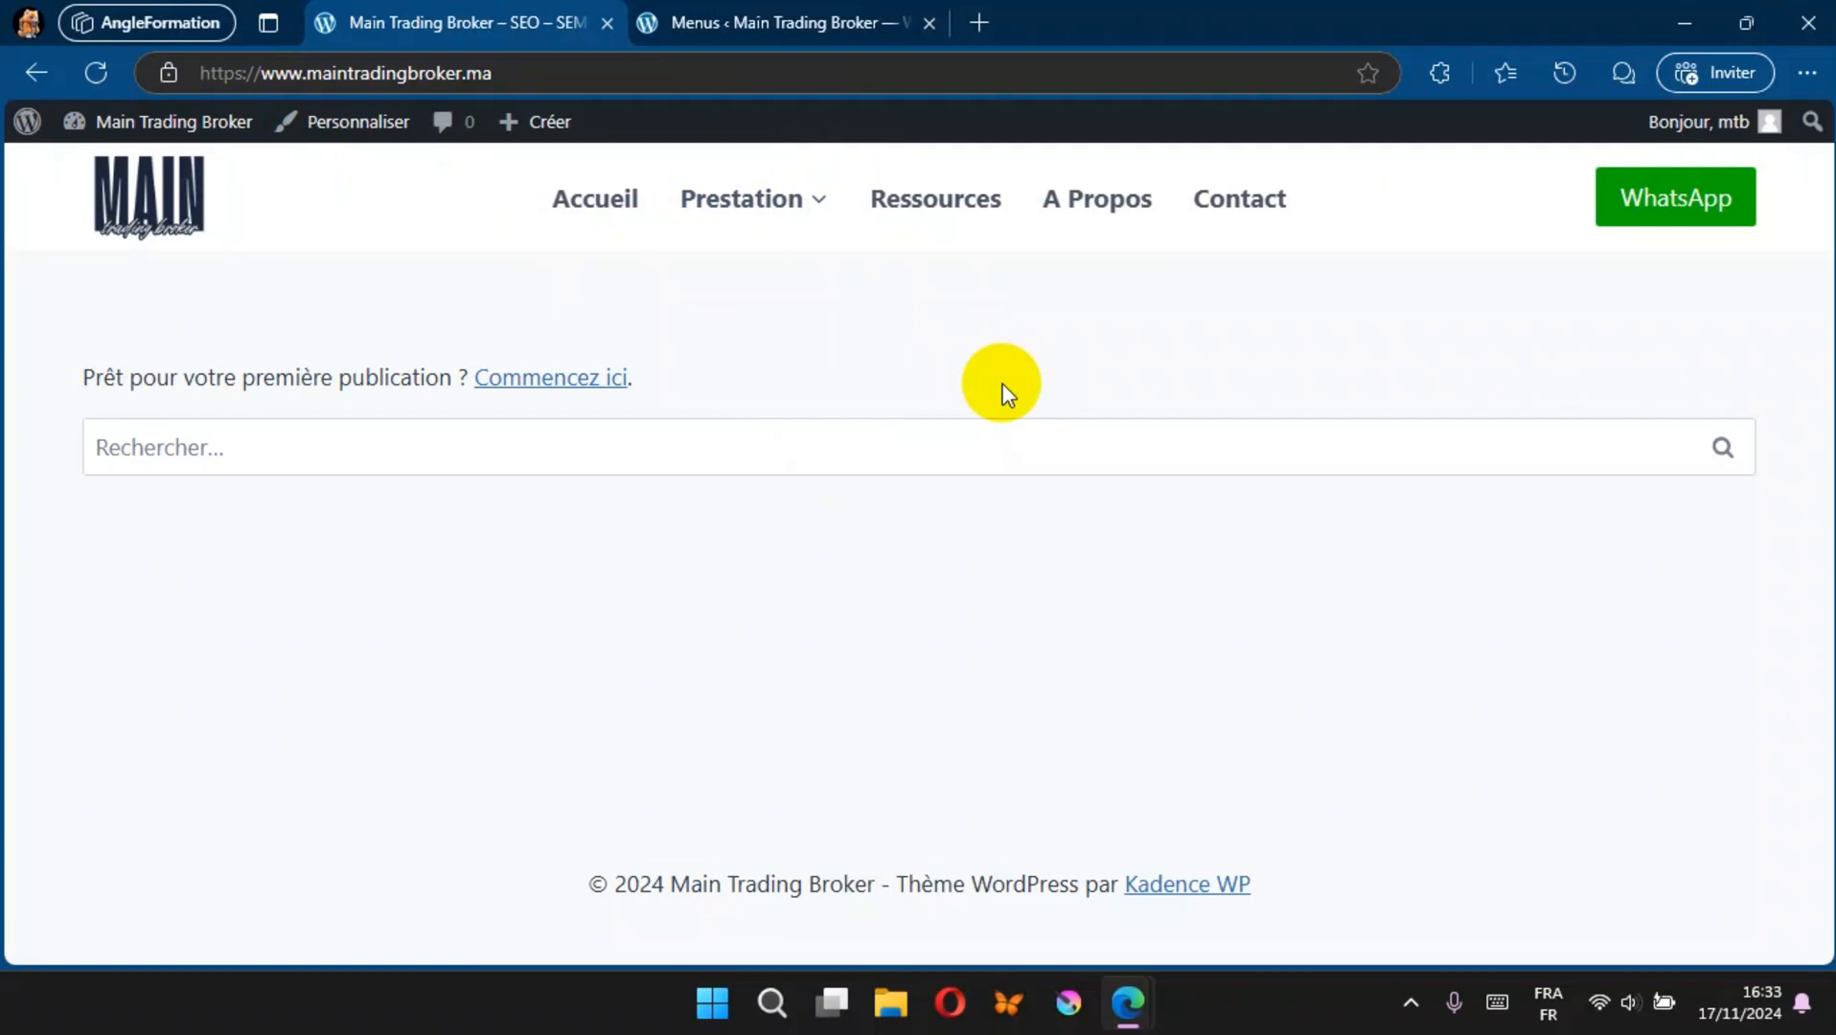
Step: Create a new navigation menu named "Menu Pied de page" without assigning a display location
left_click(794, 13)
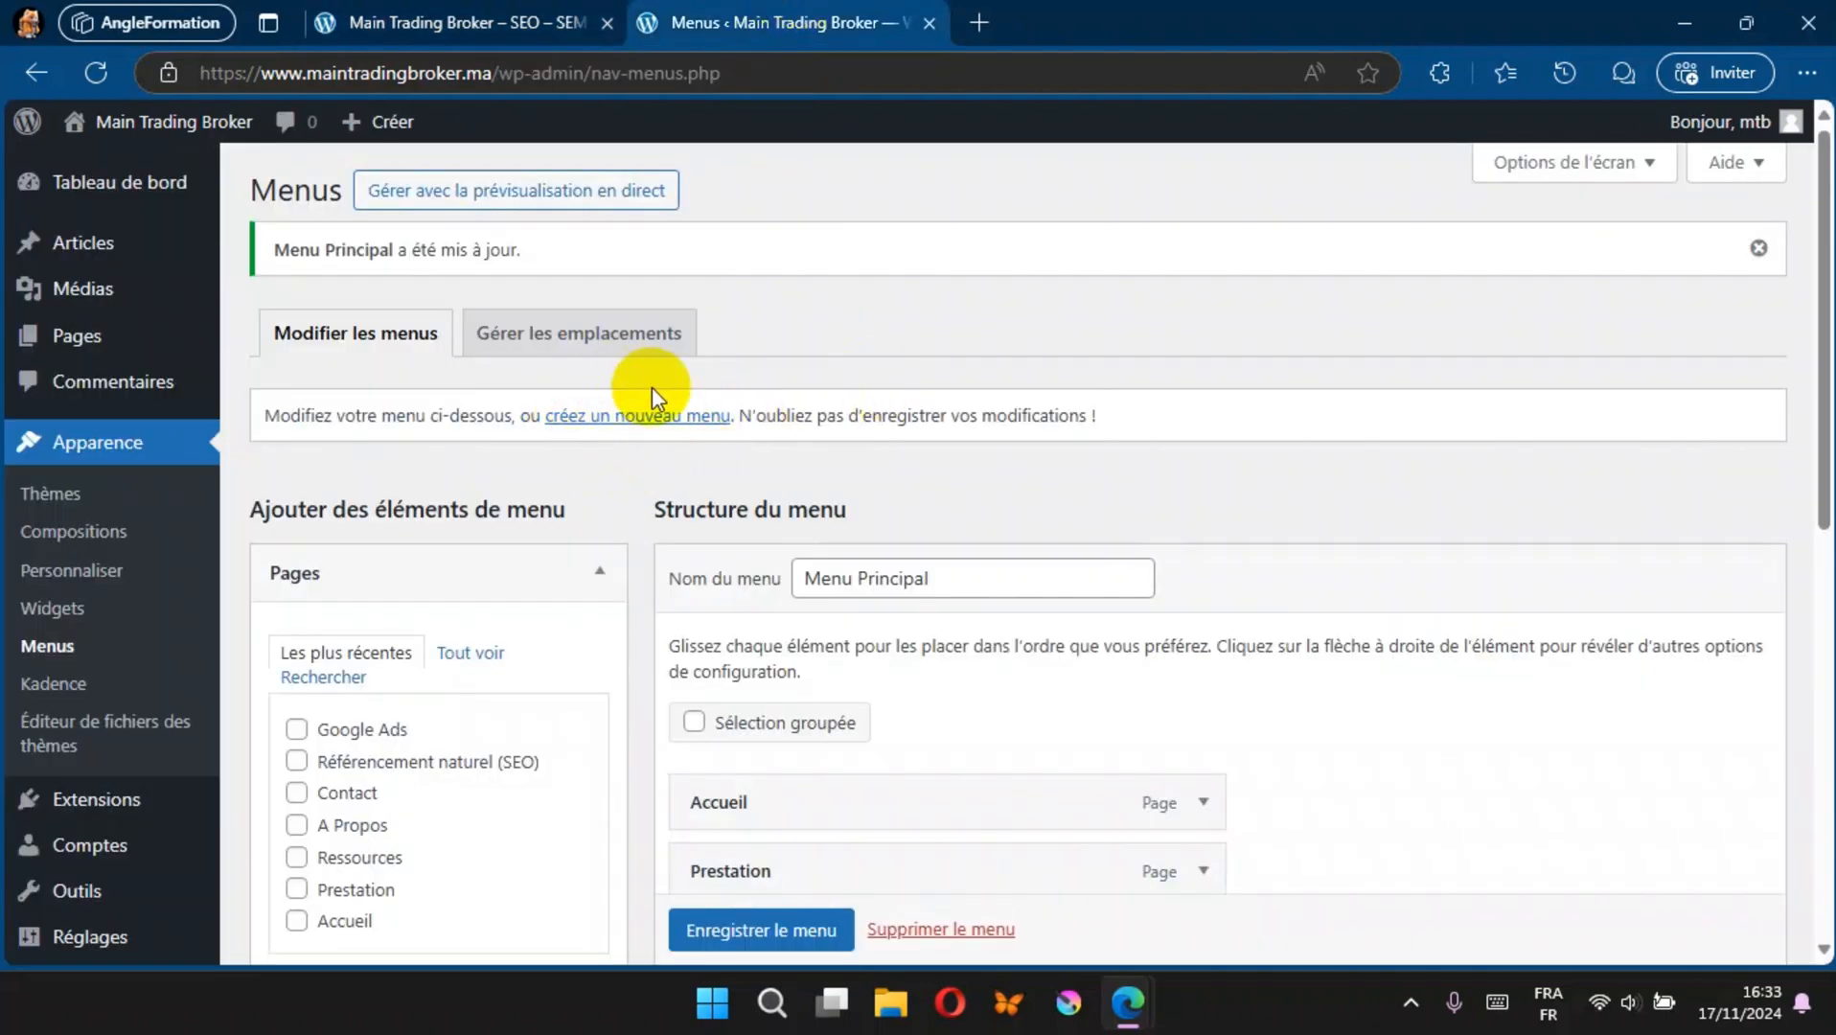
left_click(661, 417)
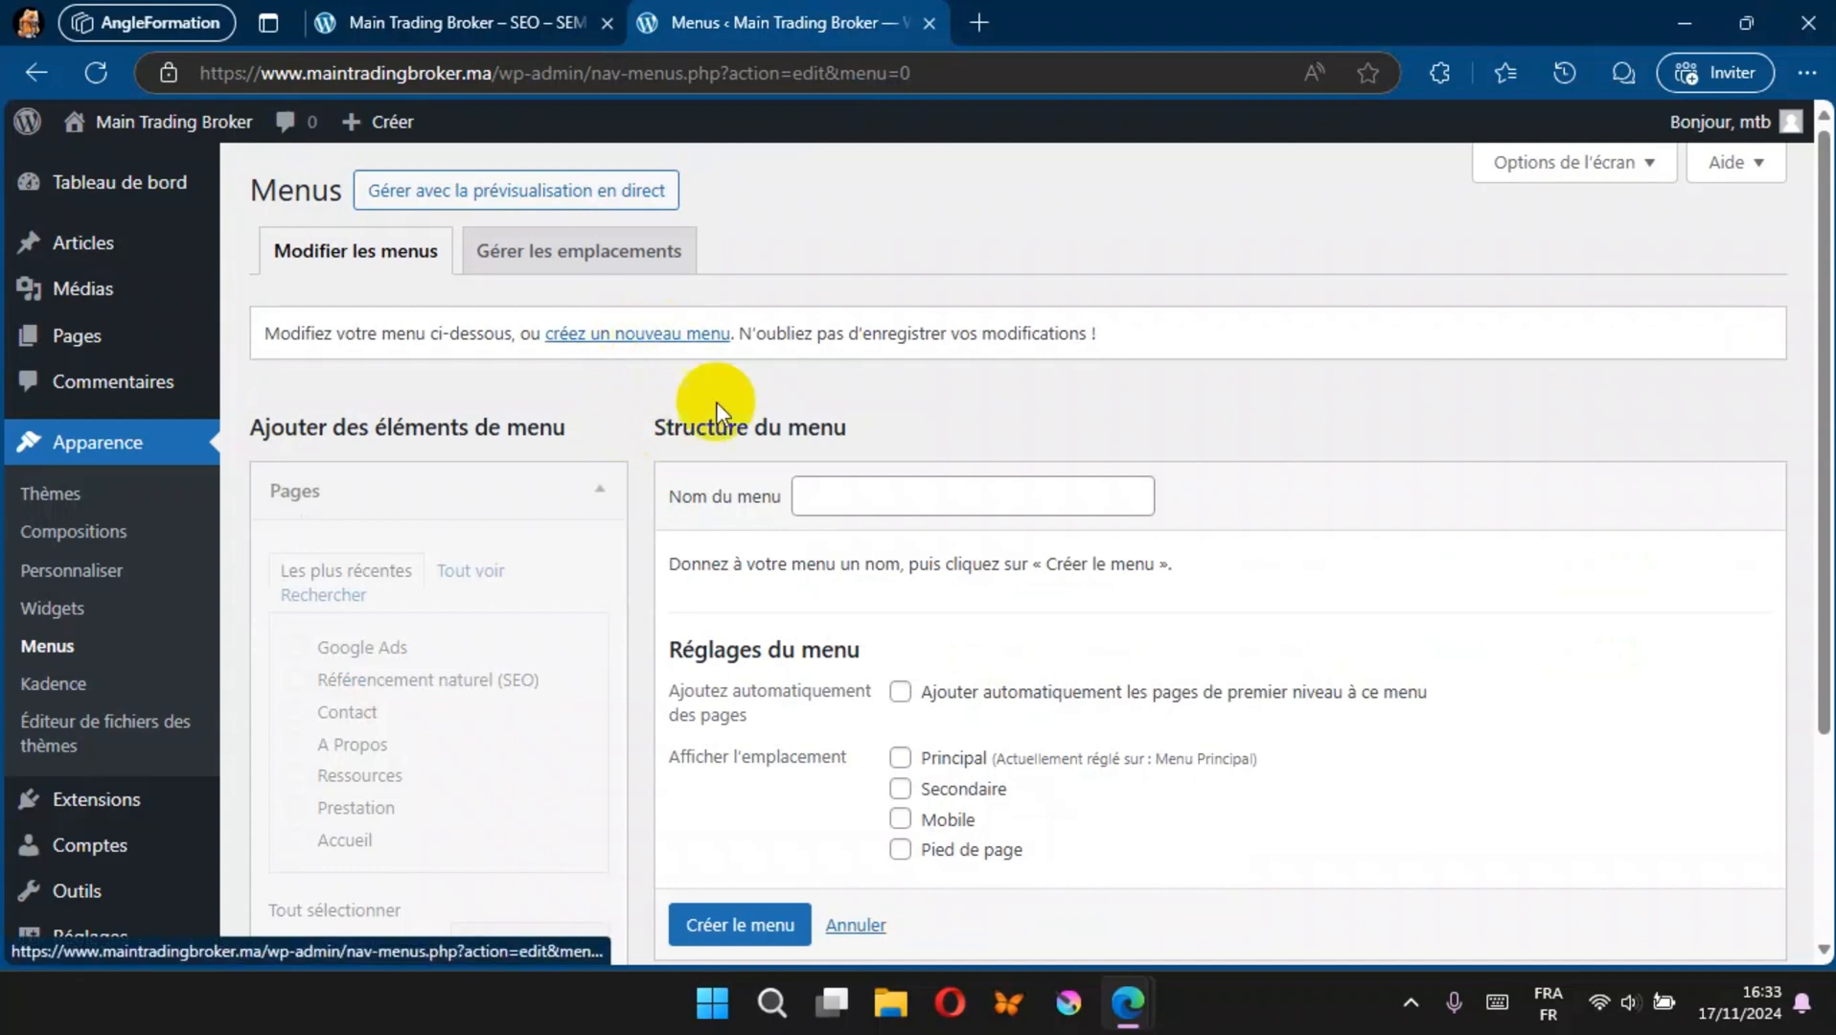
left_click(845, 501)
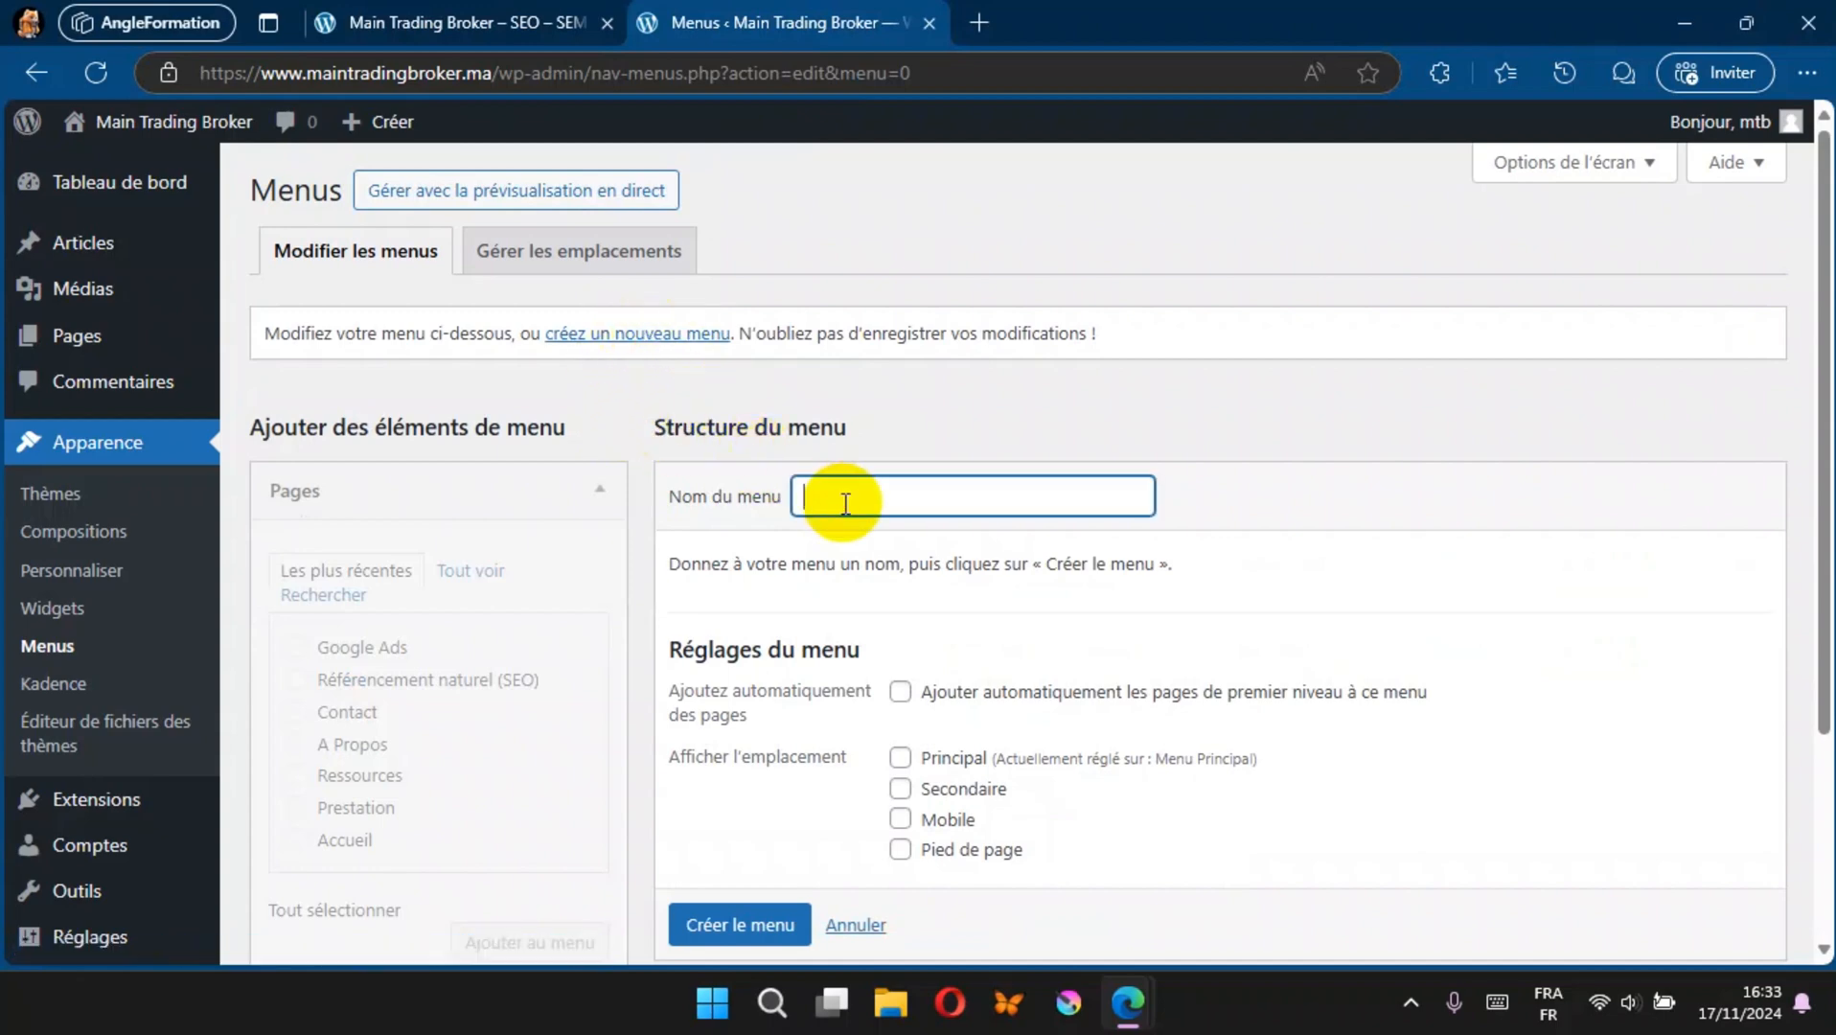
type("Menu Pied de page")
scroll(844, 505, "down", 3)
left_click(740, 686)
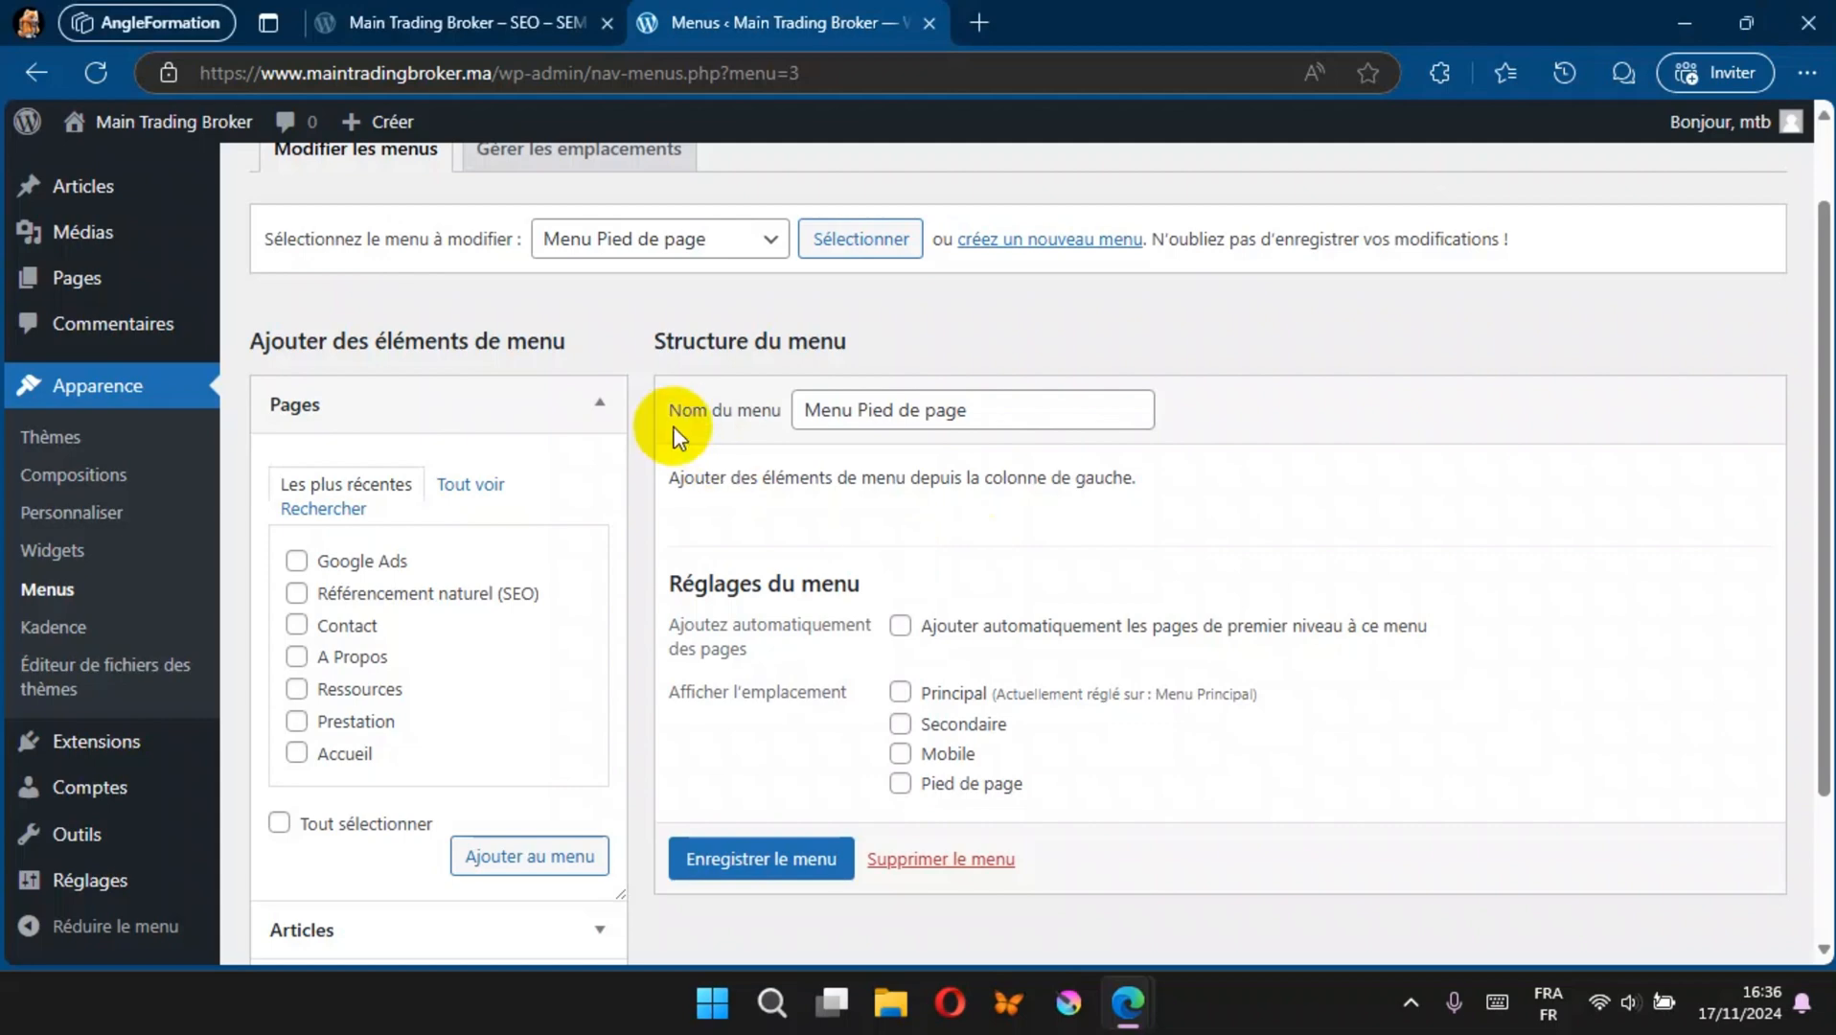
Step: Create and publish a page titled "CGU", then leave its editor for the page list
left_click(83, 195)
left_click(77, 281)
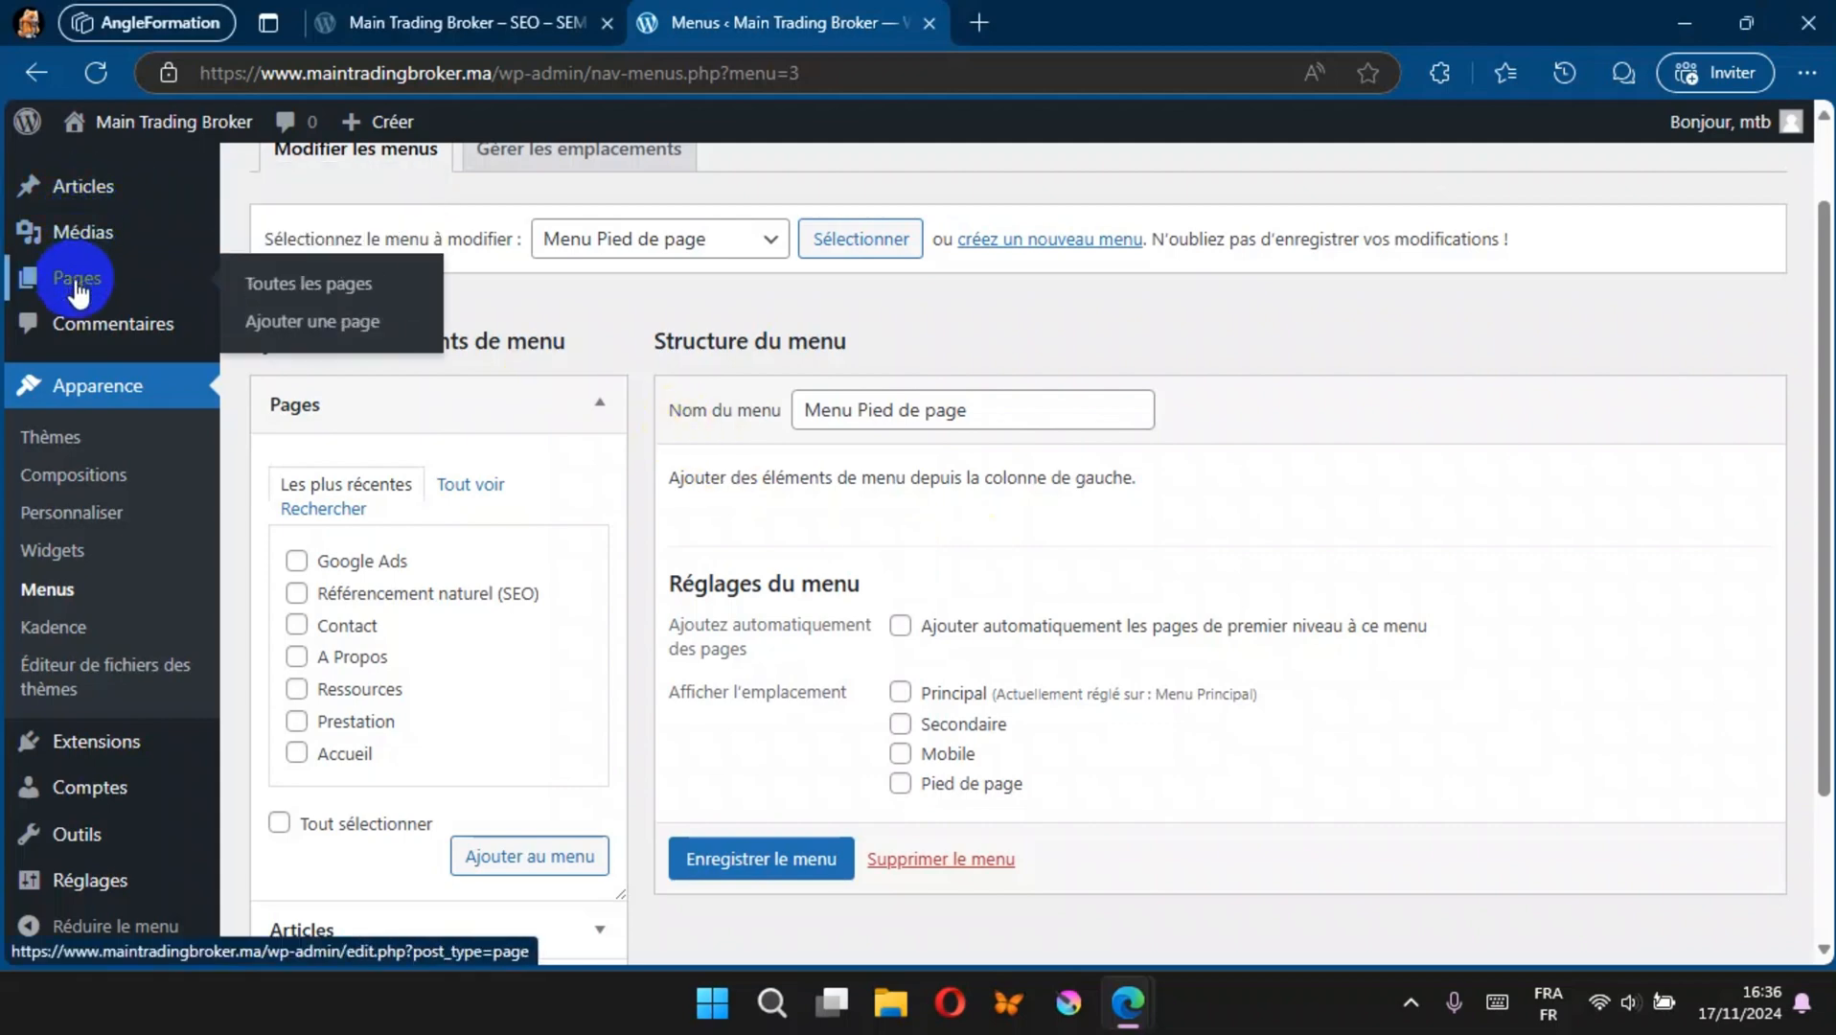
left_click(437, 196)
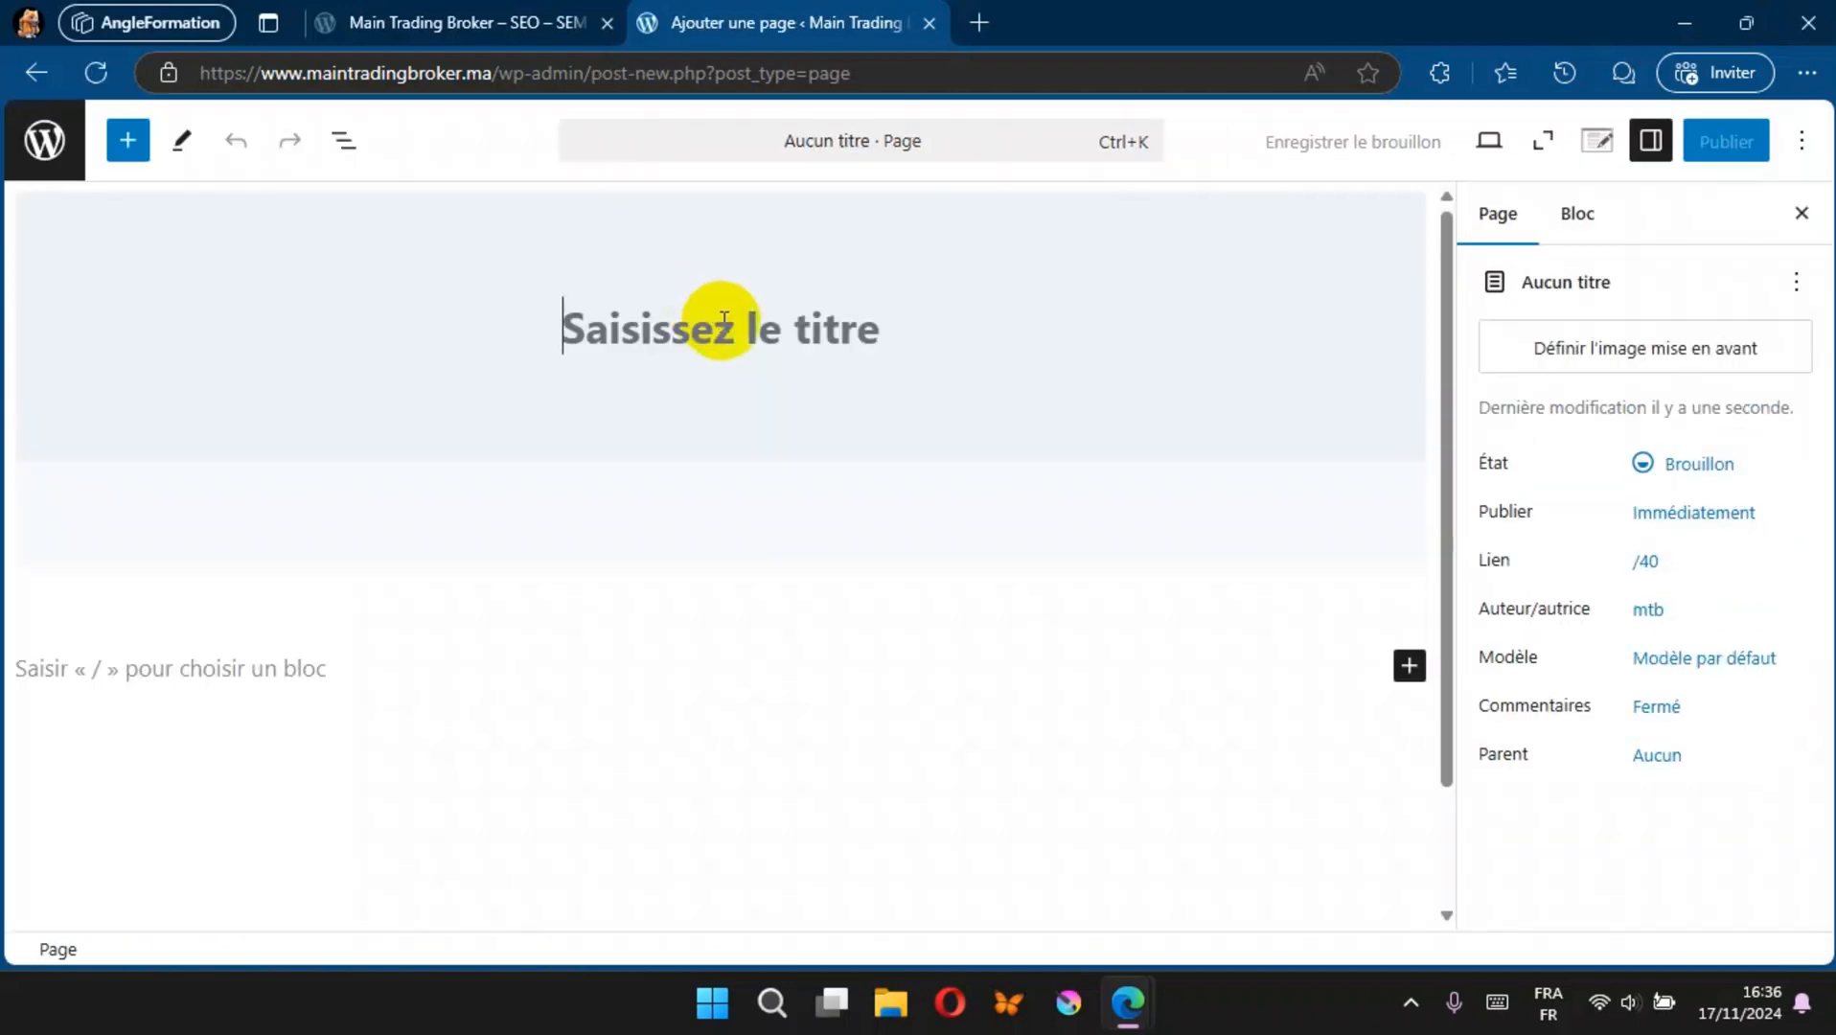
type("CG")
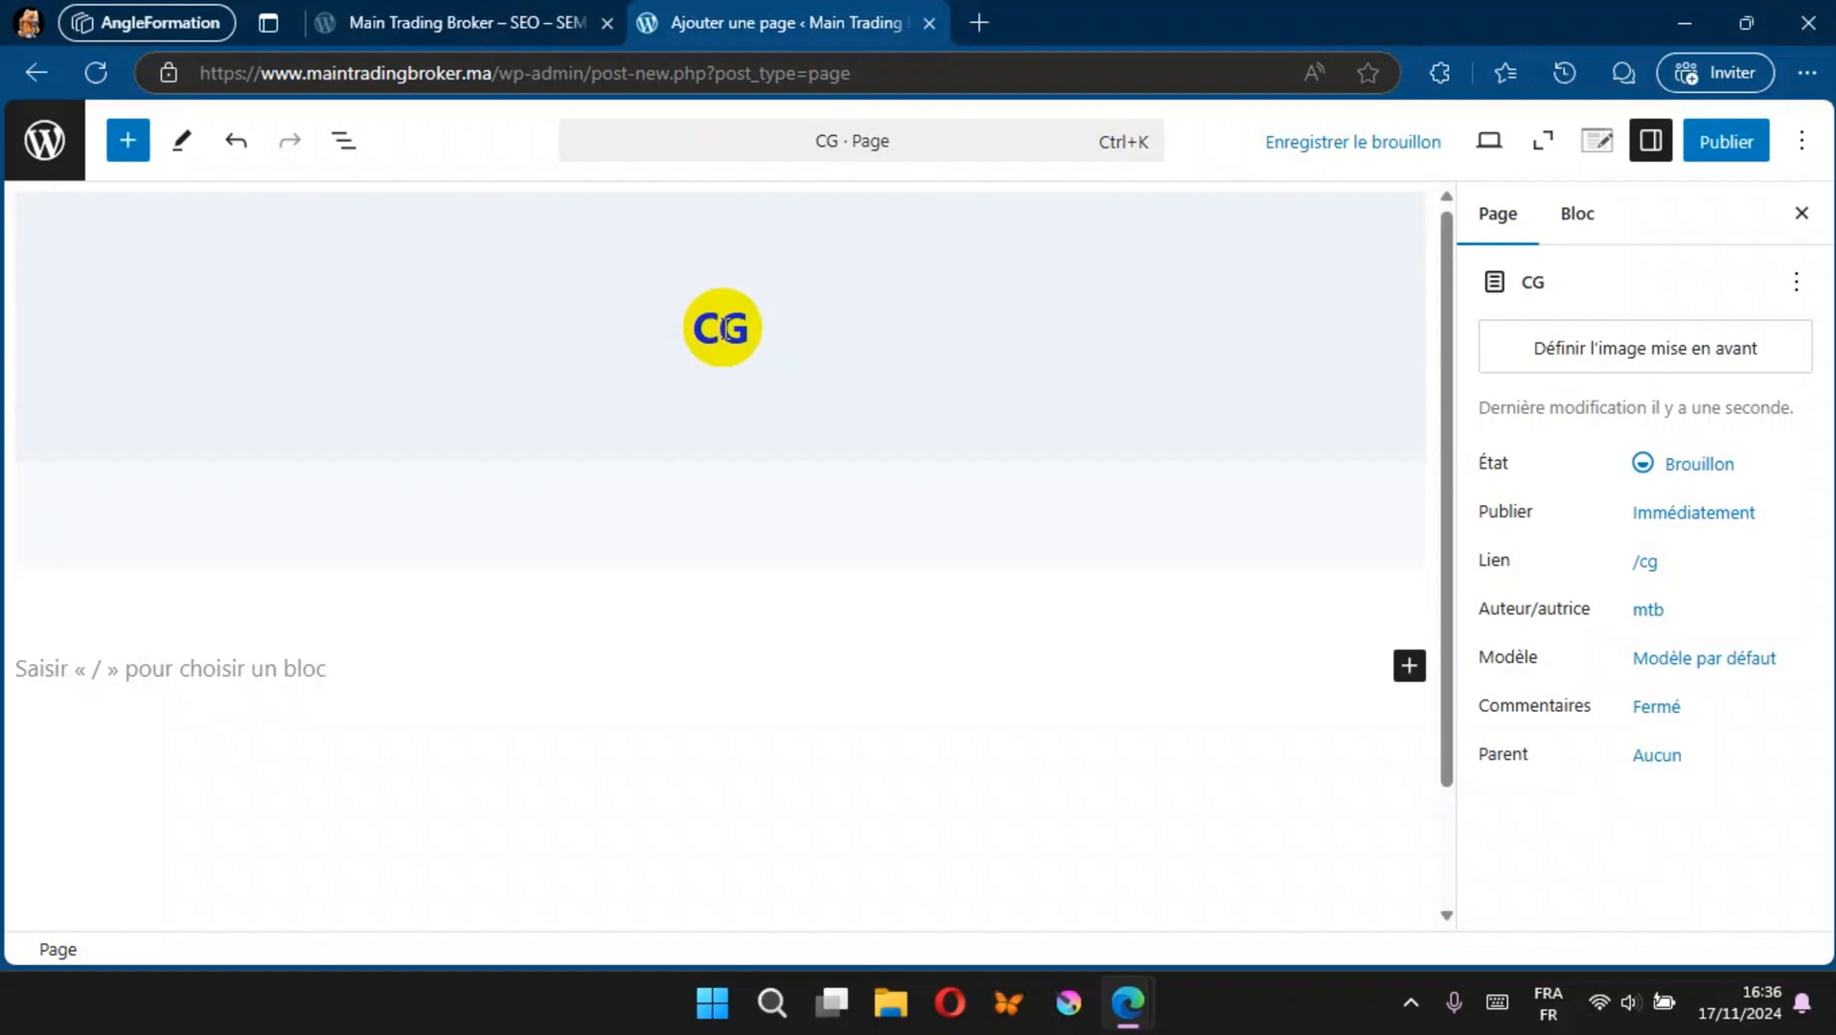
type("U")
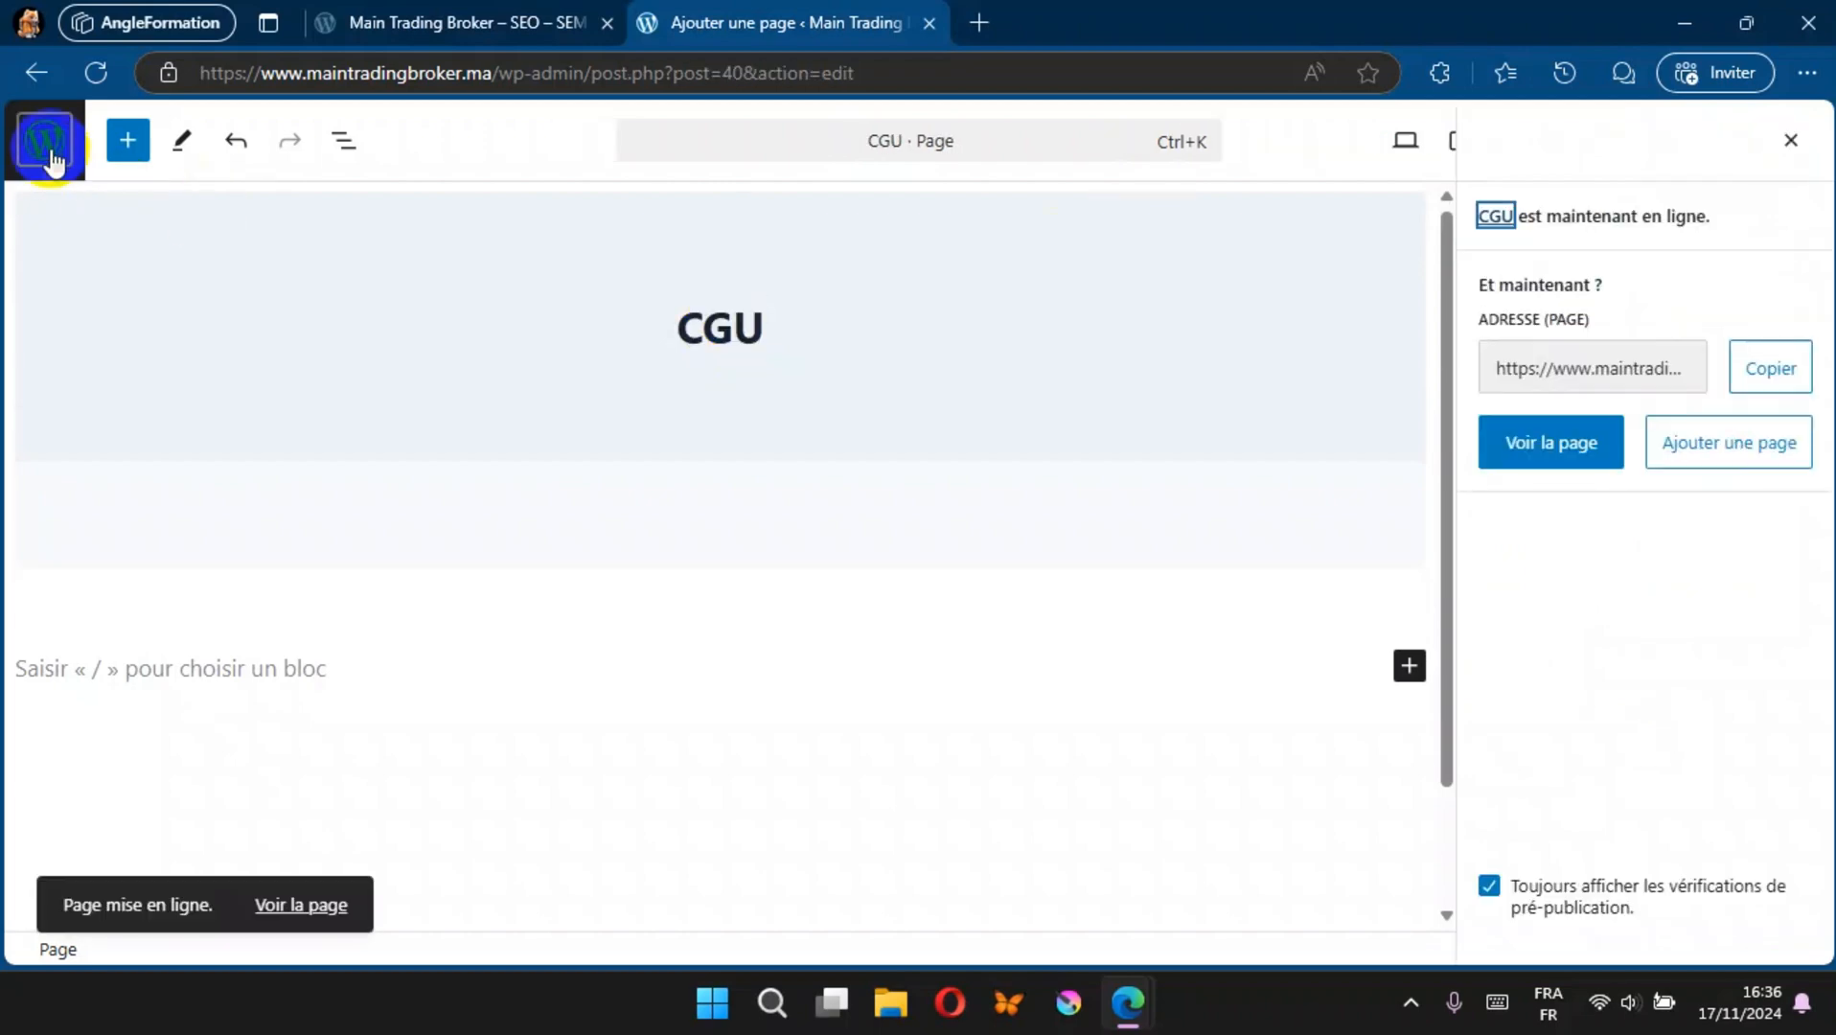
left_click(48, 142)
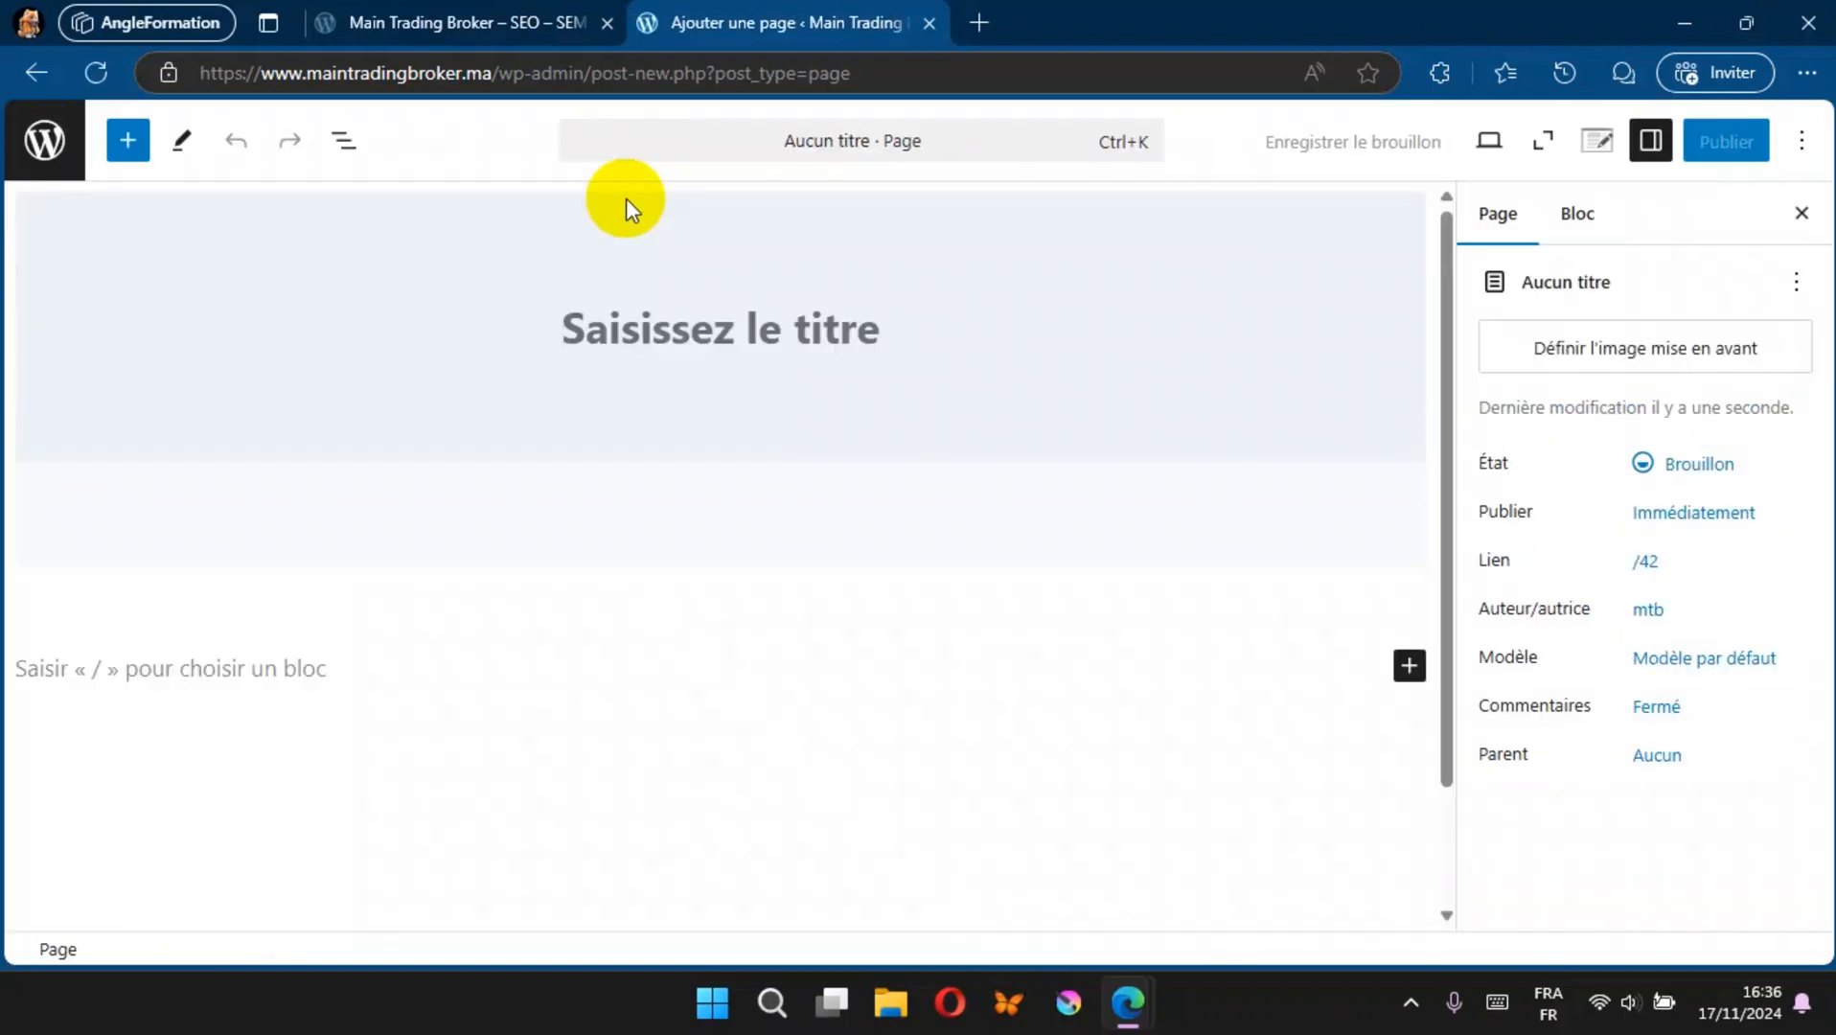
Step: Create and publish a page titled "Politique de Protection des Données", then return to the page list
type("Politique d")
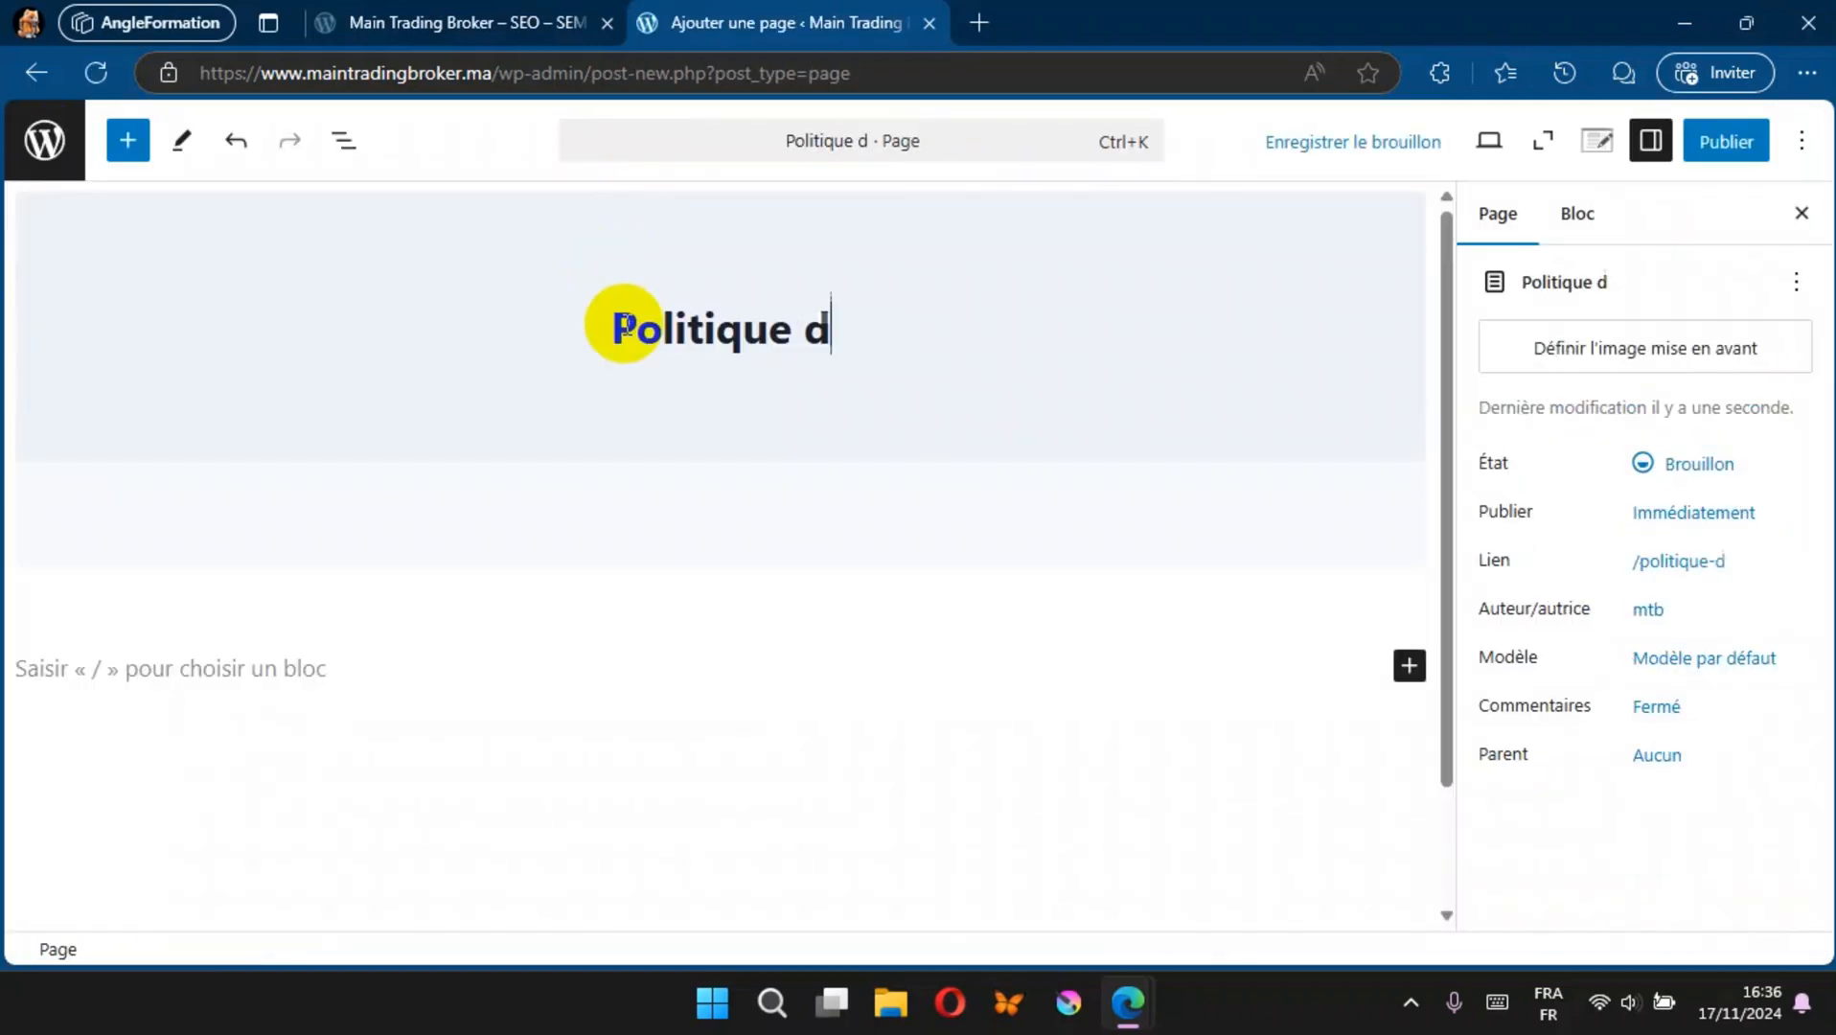
type("e Protection des Données")
left_click(1727, 141)
left_click(1693, 147)
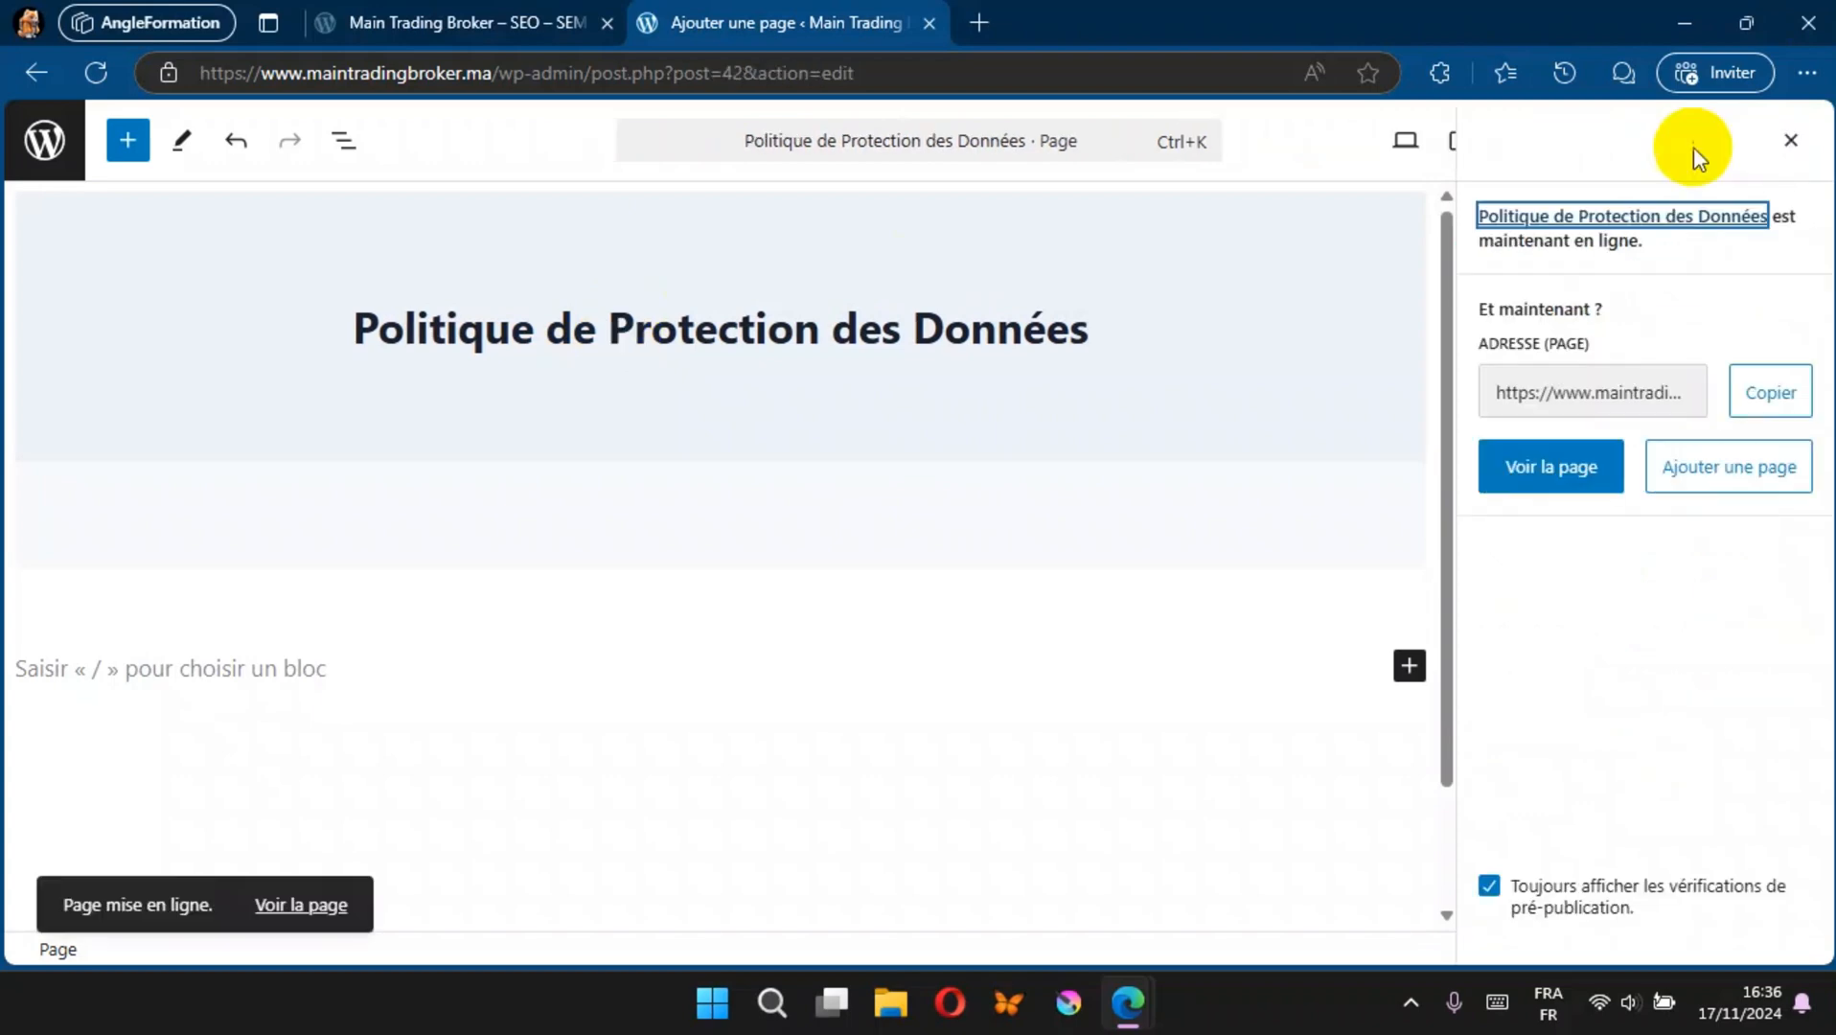
left_click(44, 142)
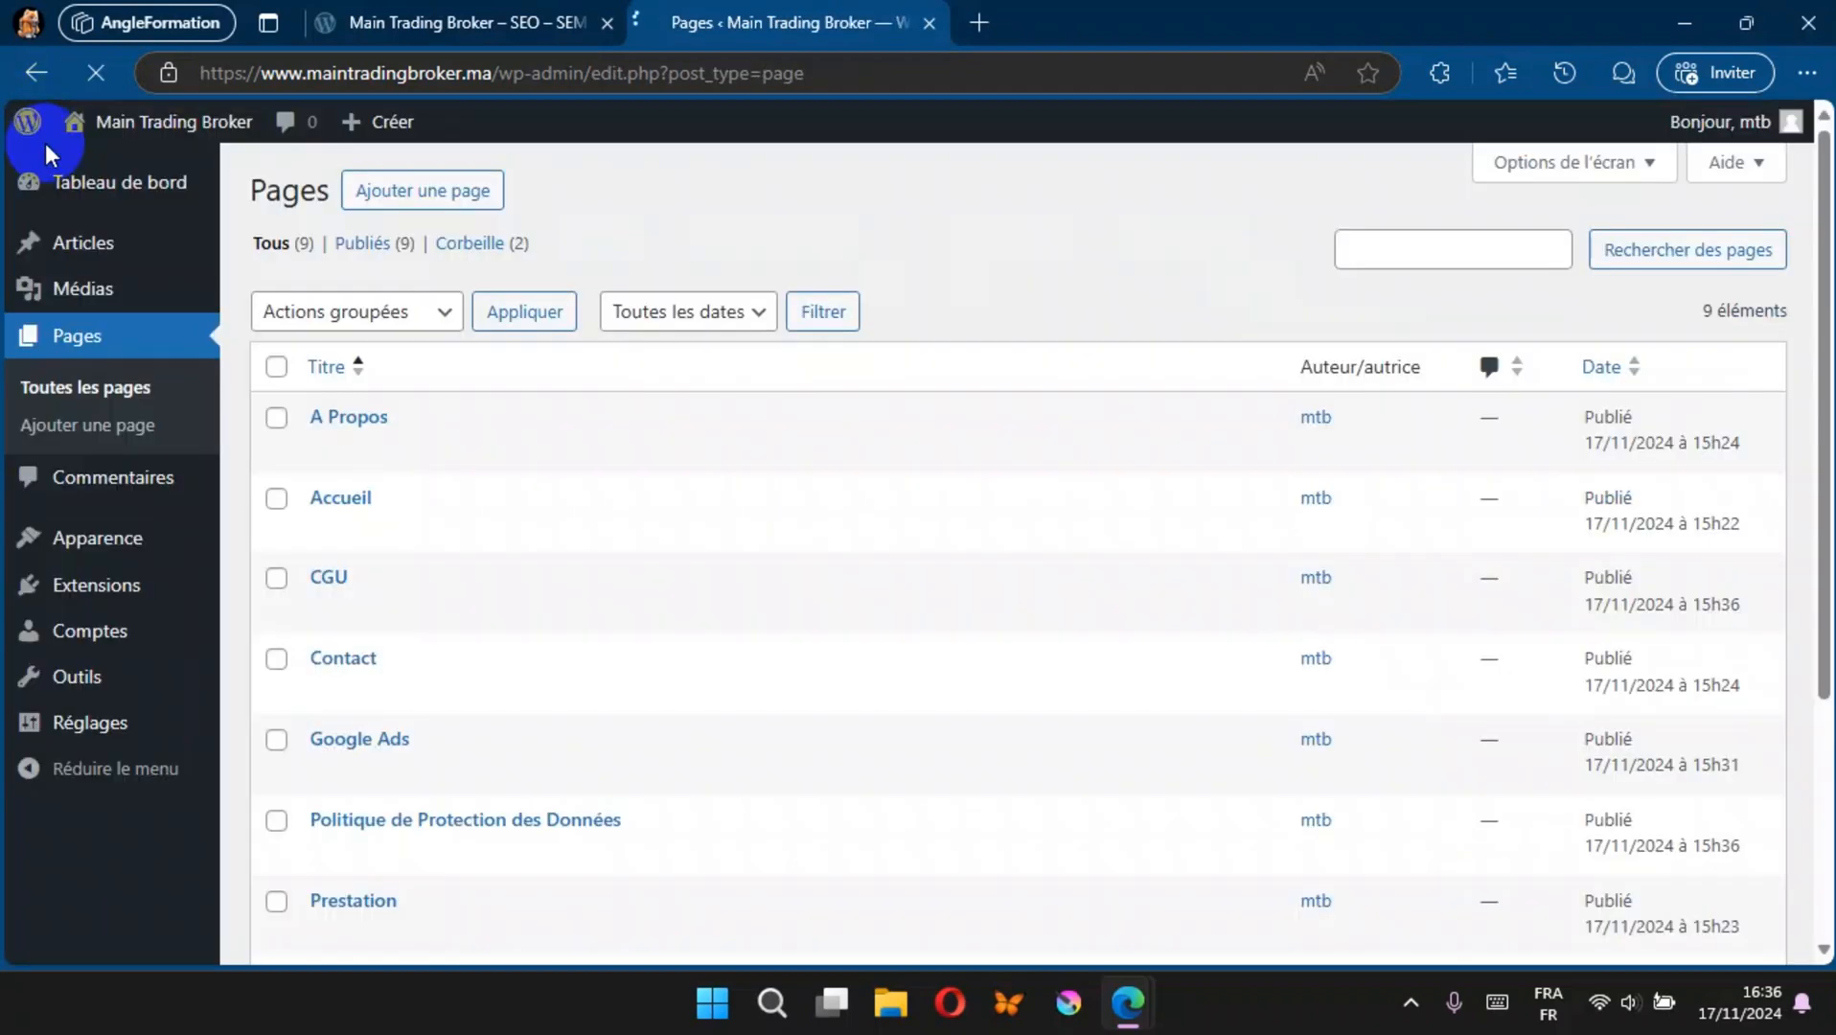
Step: Return to the menu management screen and select Menu Pied de page for editing
left_click(67, 420)
mouse_move(28, 553)
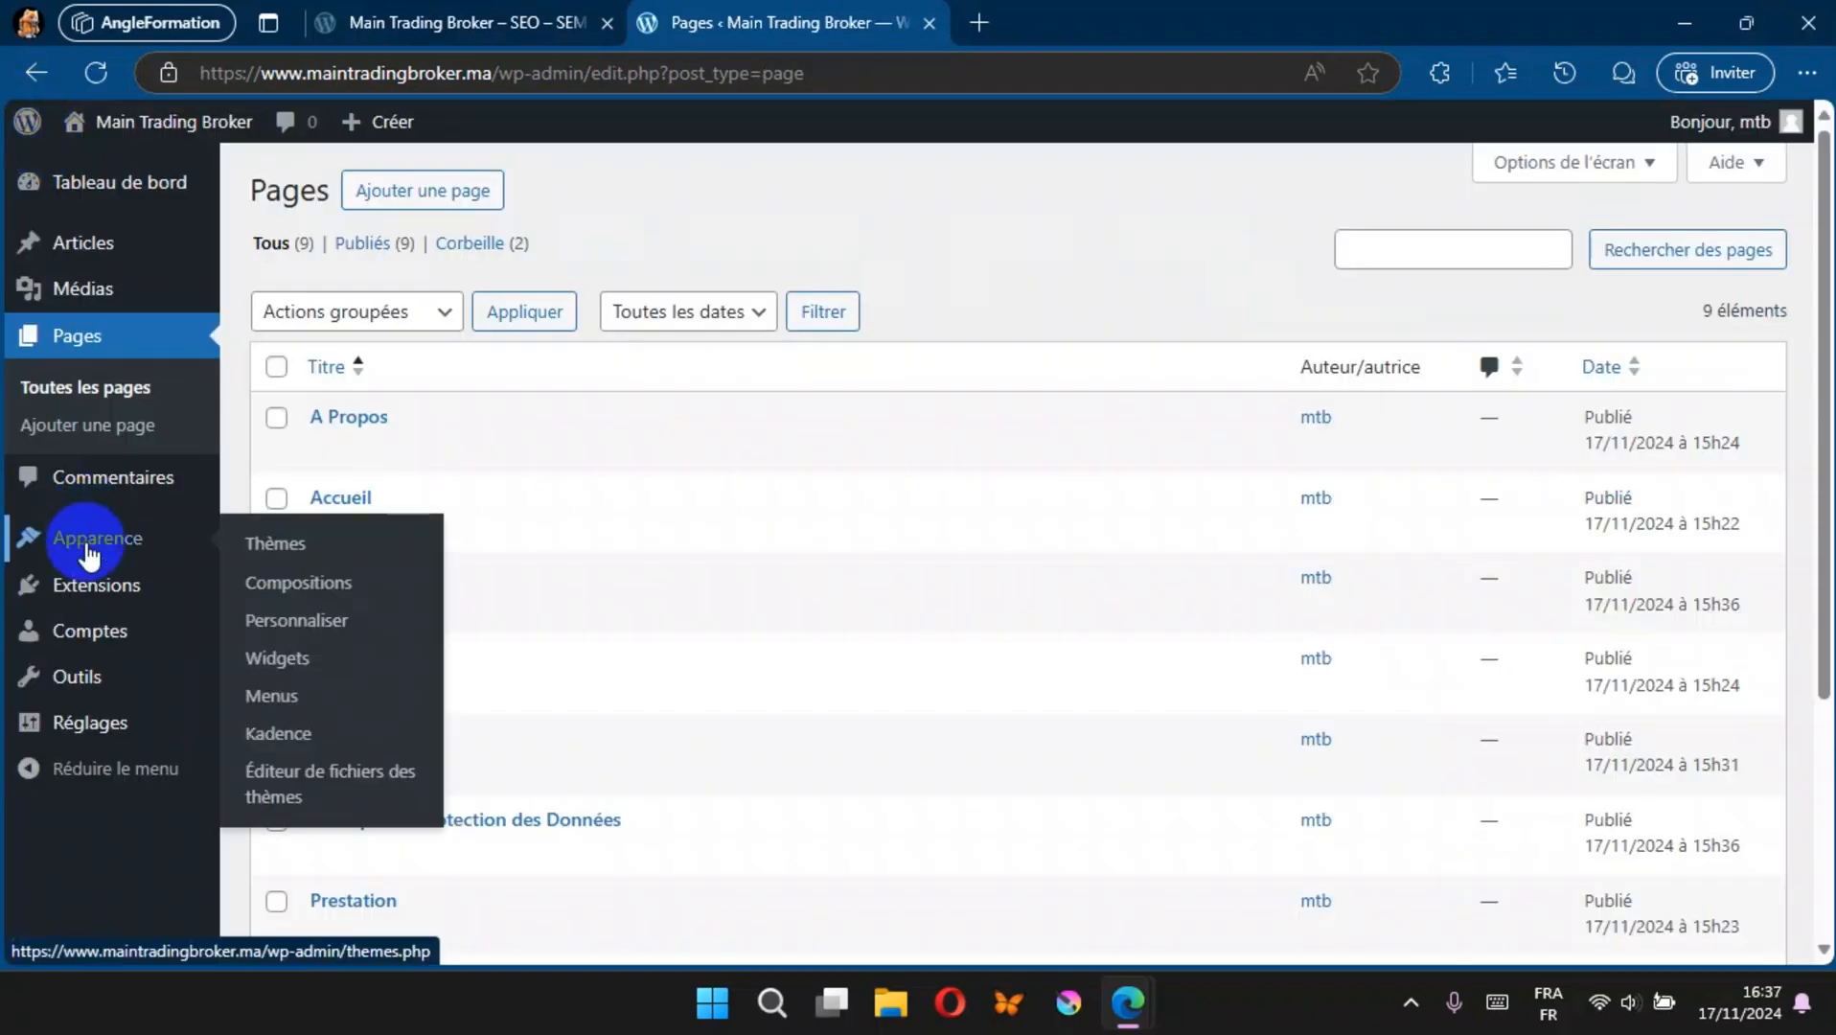
left_click(289, 699)
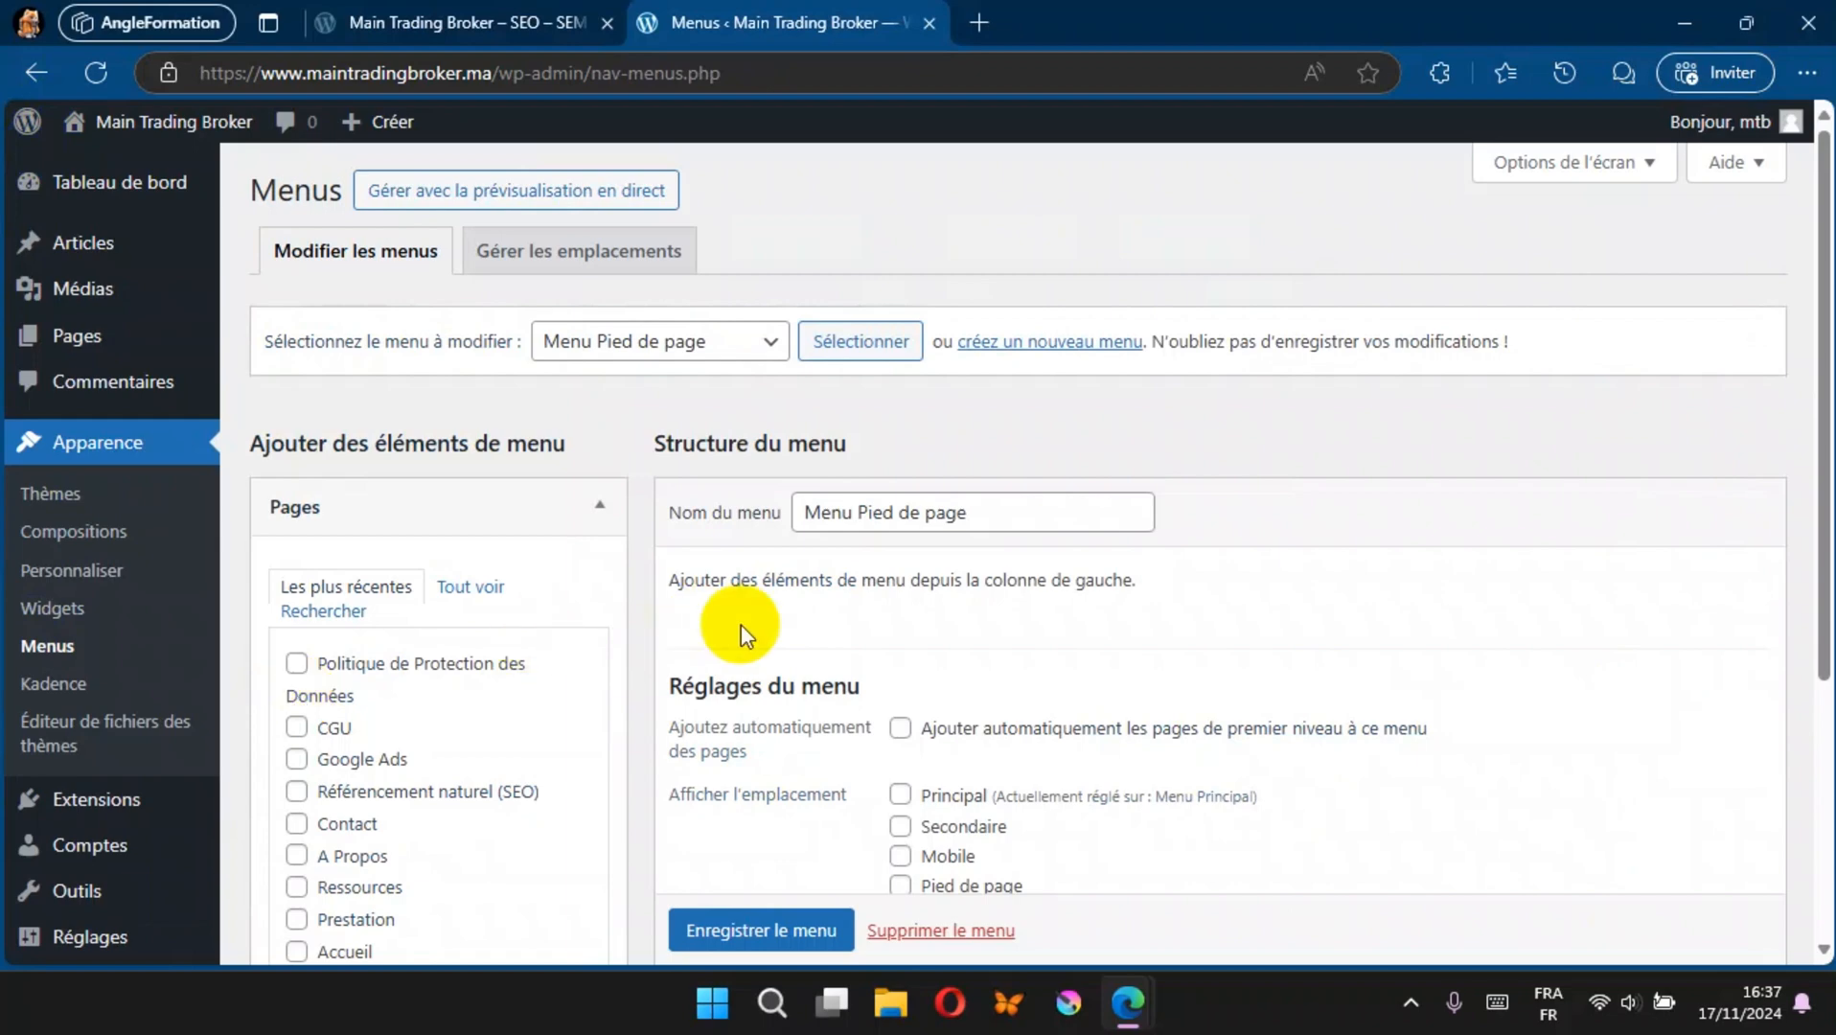
scroll(974, 543, "down", 3)
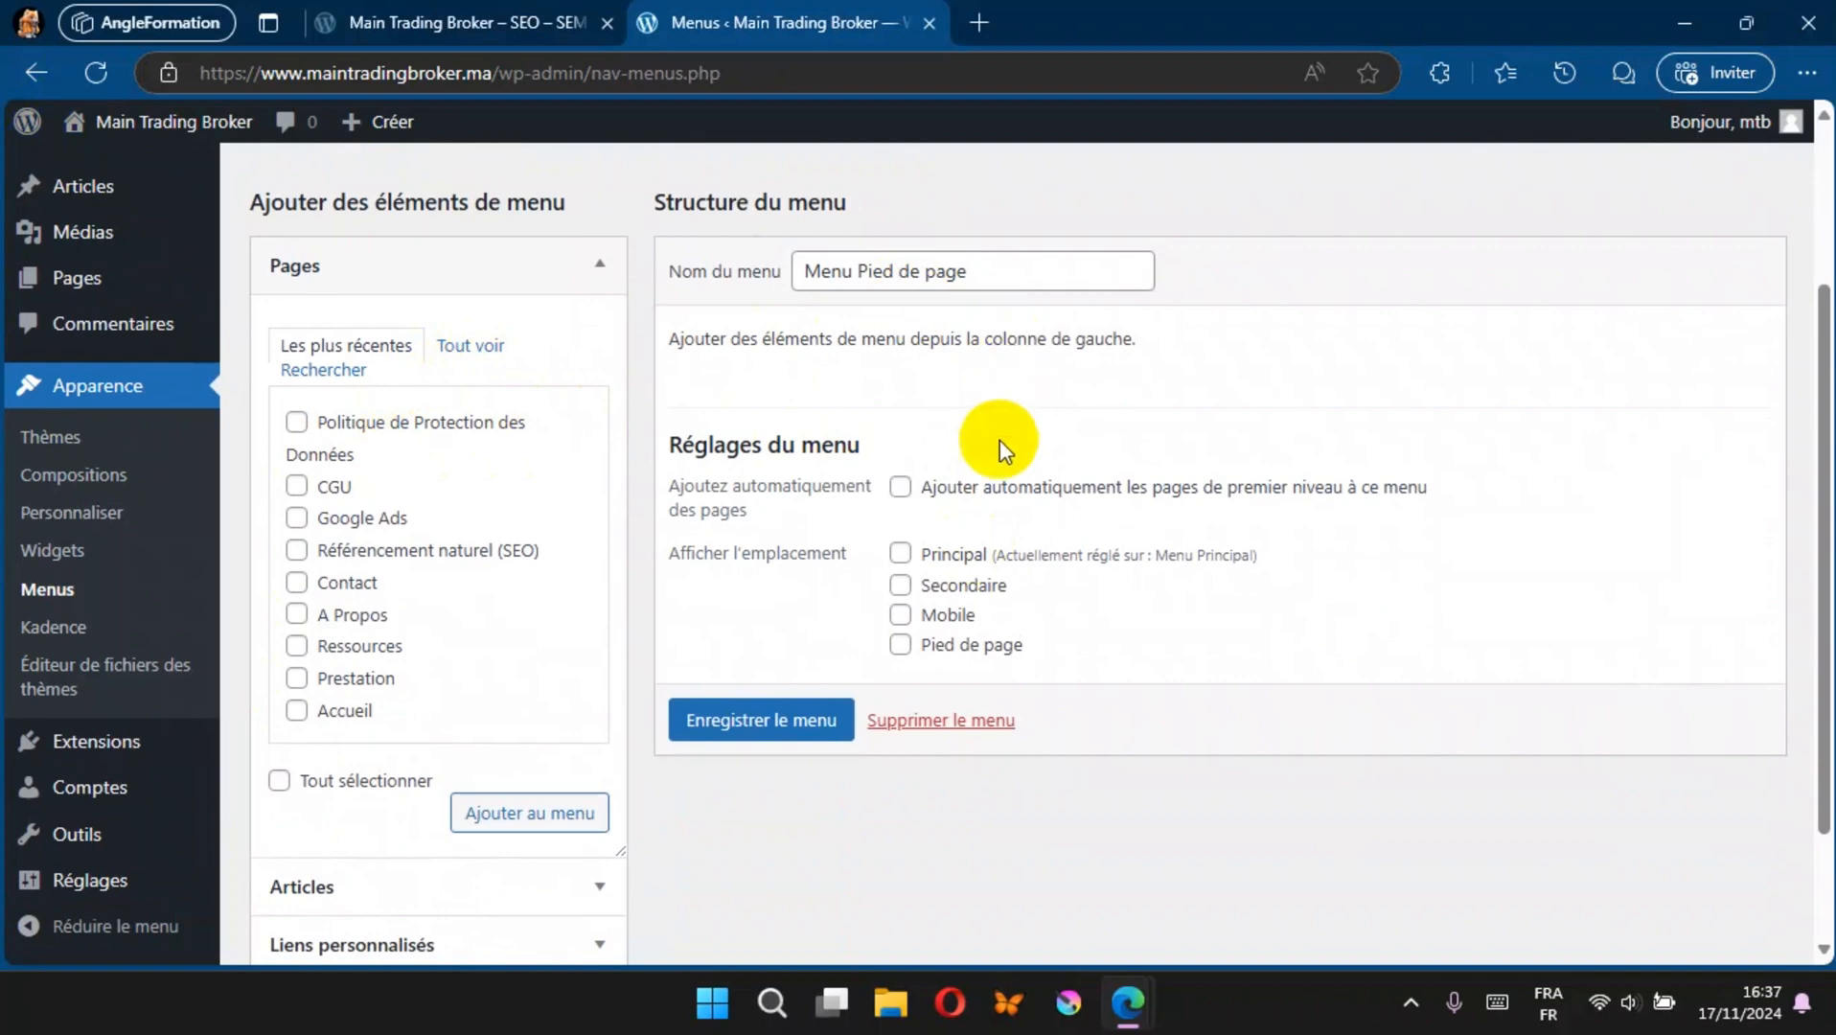
scroll(997, 442, "up", 2)
left_click_drag(1000, 441, 943, 553)
left_click(721, 273)
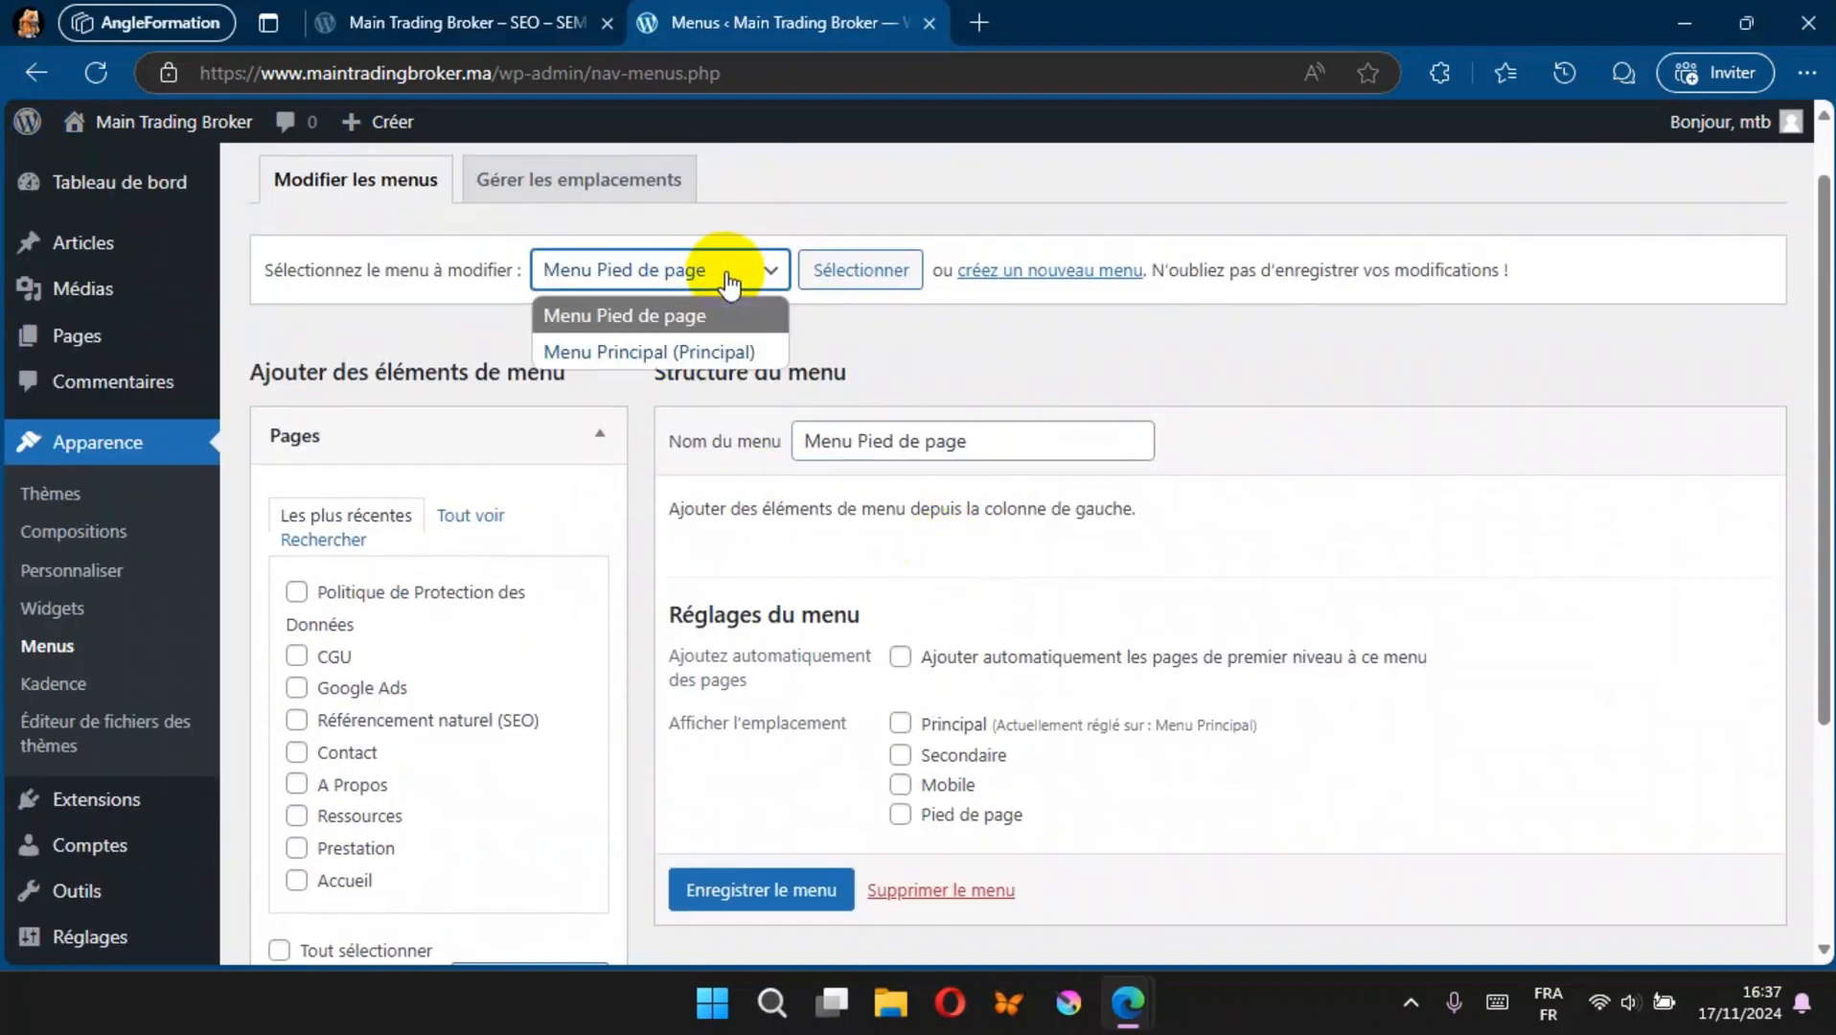
left_click(676, 317)
left_click(806, 276)
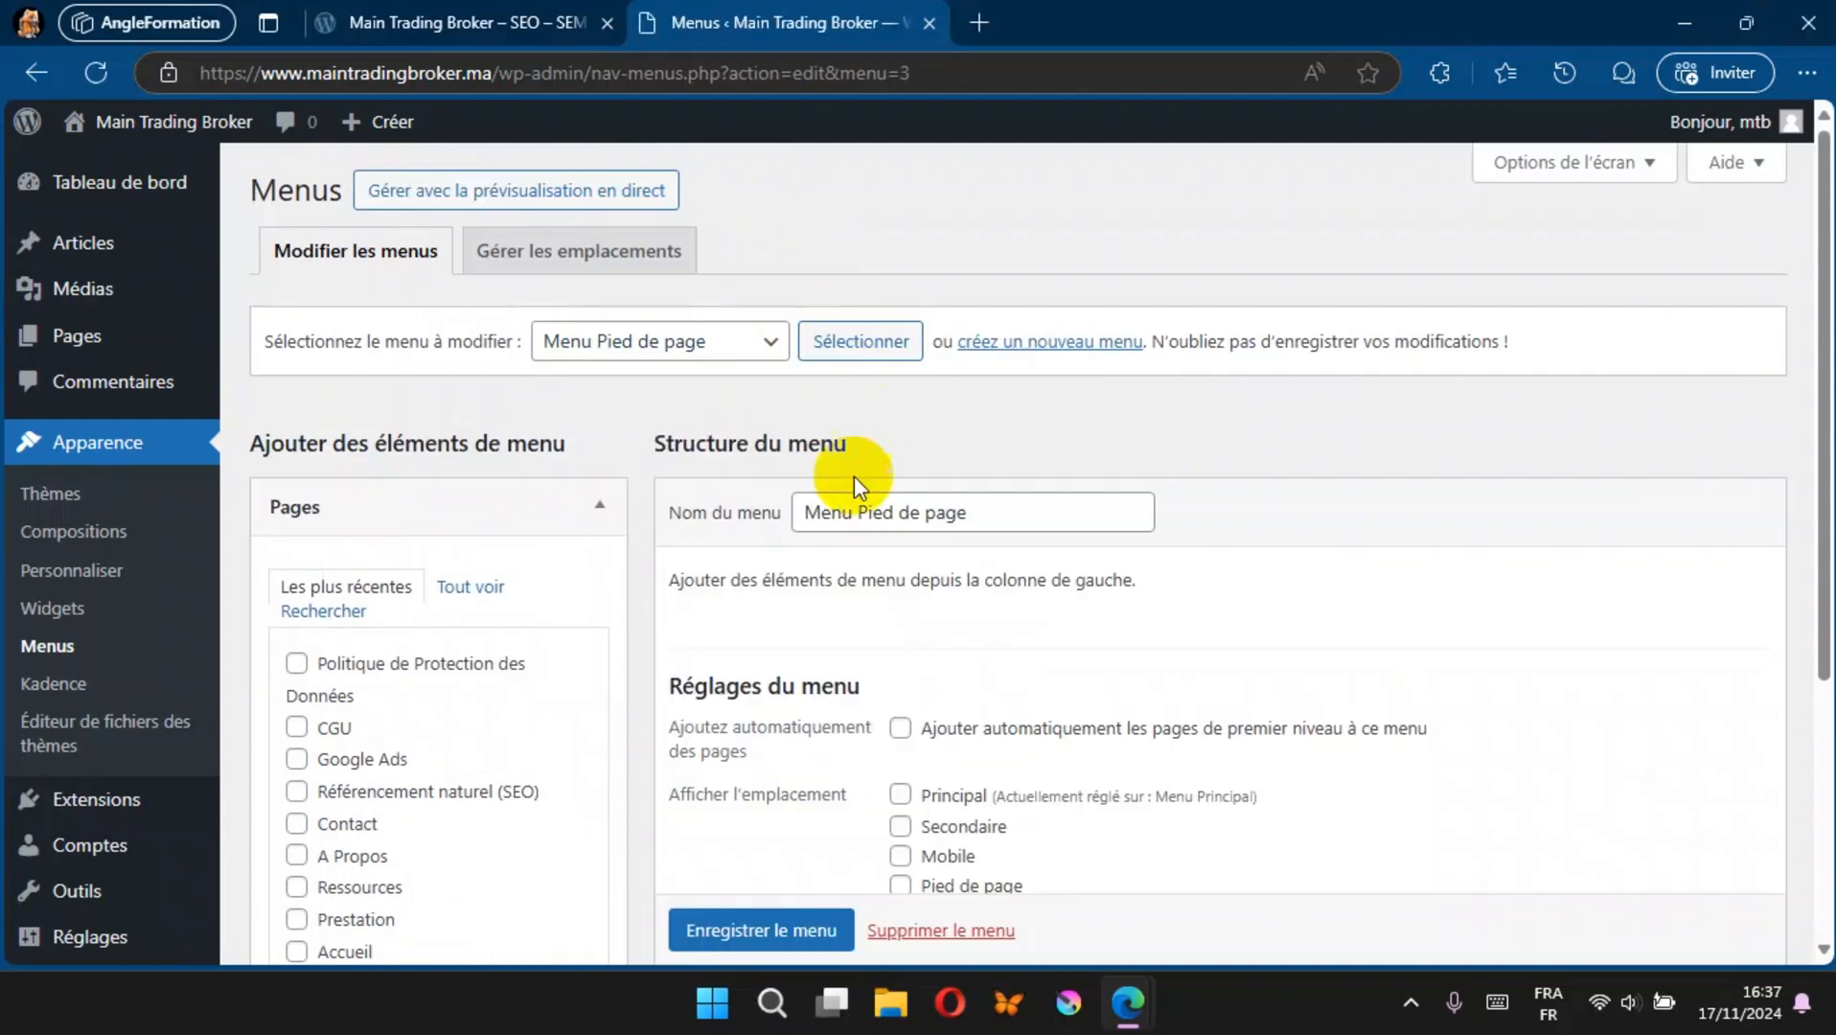
Step: Add the CGU and Politique de Protection des Données pages to Menu Pied de page and save the menu
scroll(886, 682, "down", 1)
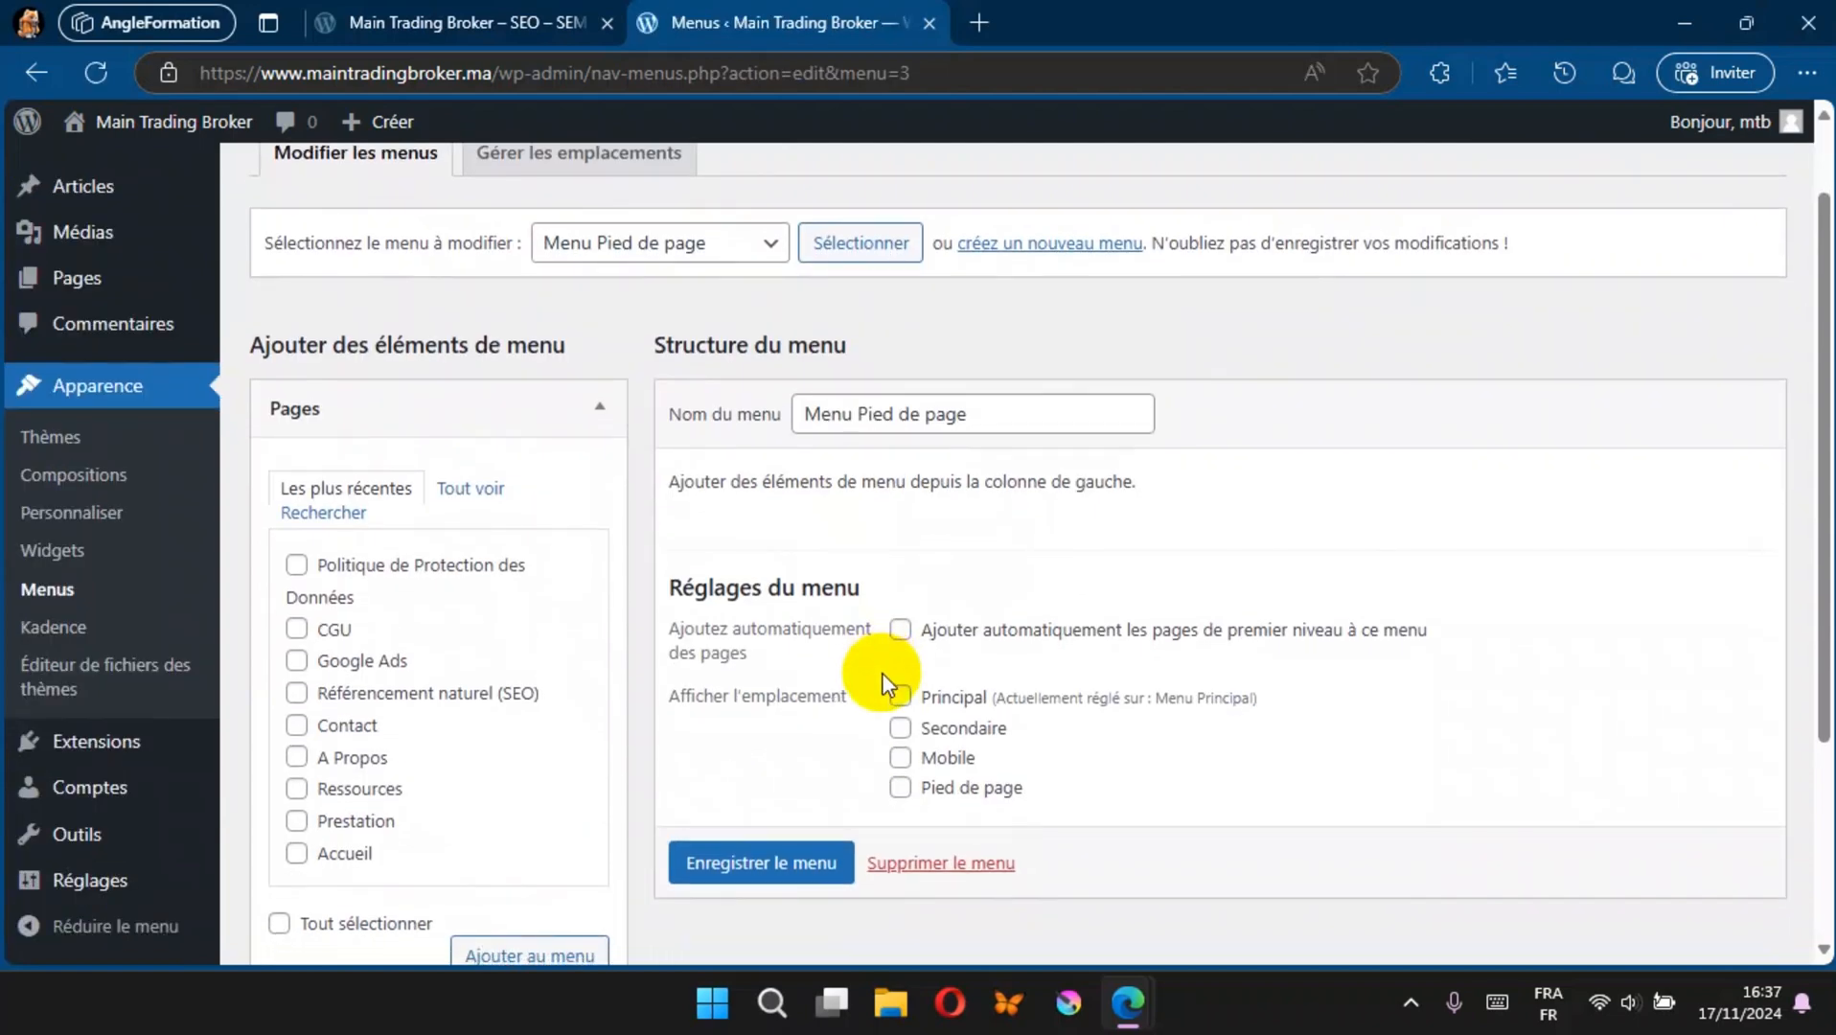
left_click(467, 489)
scroll(509, 541, "down", 3)
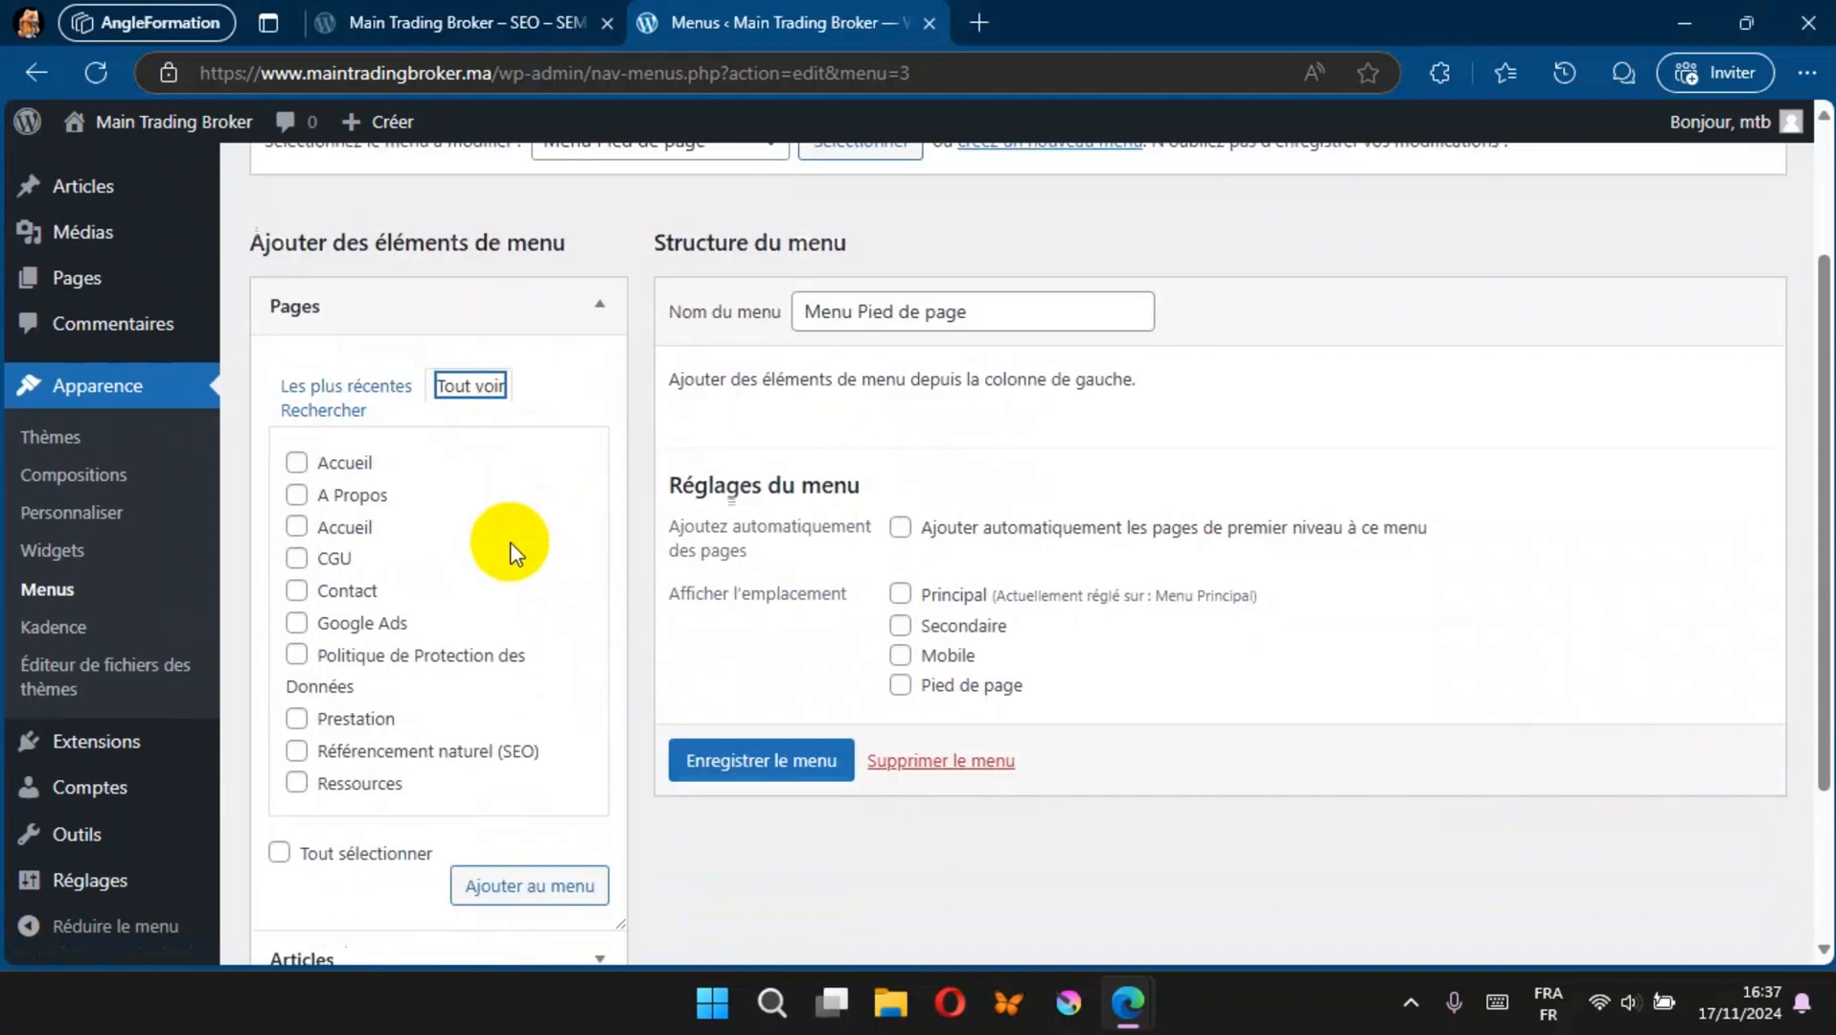
left_click(297, 498)
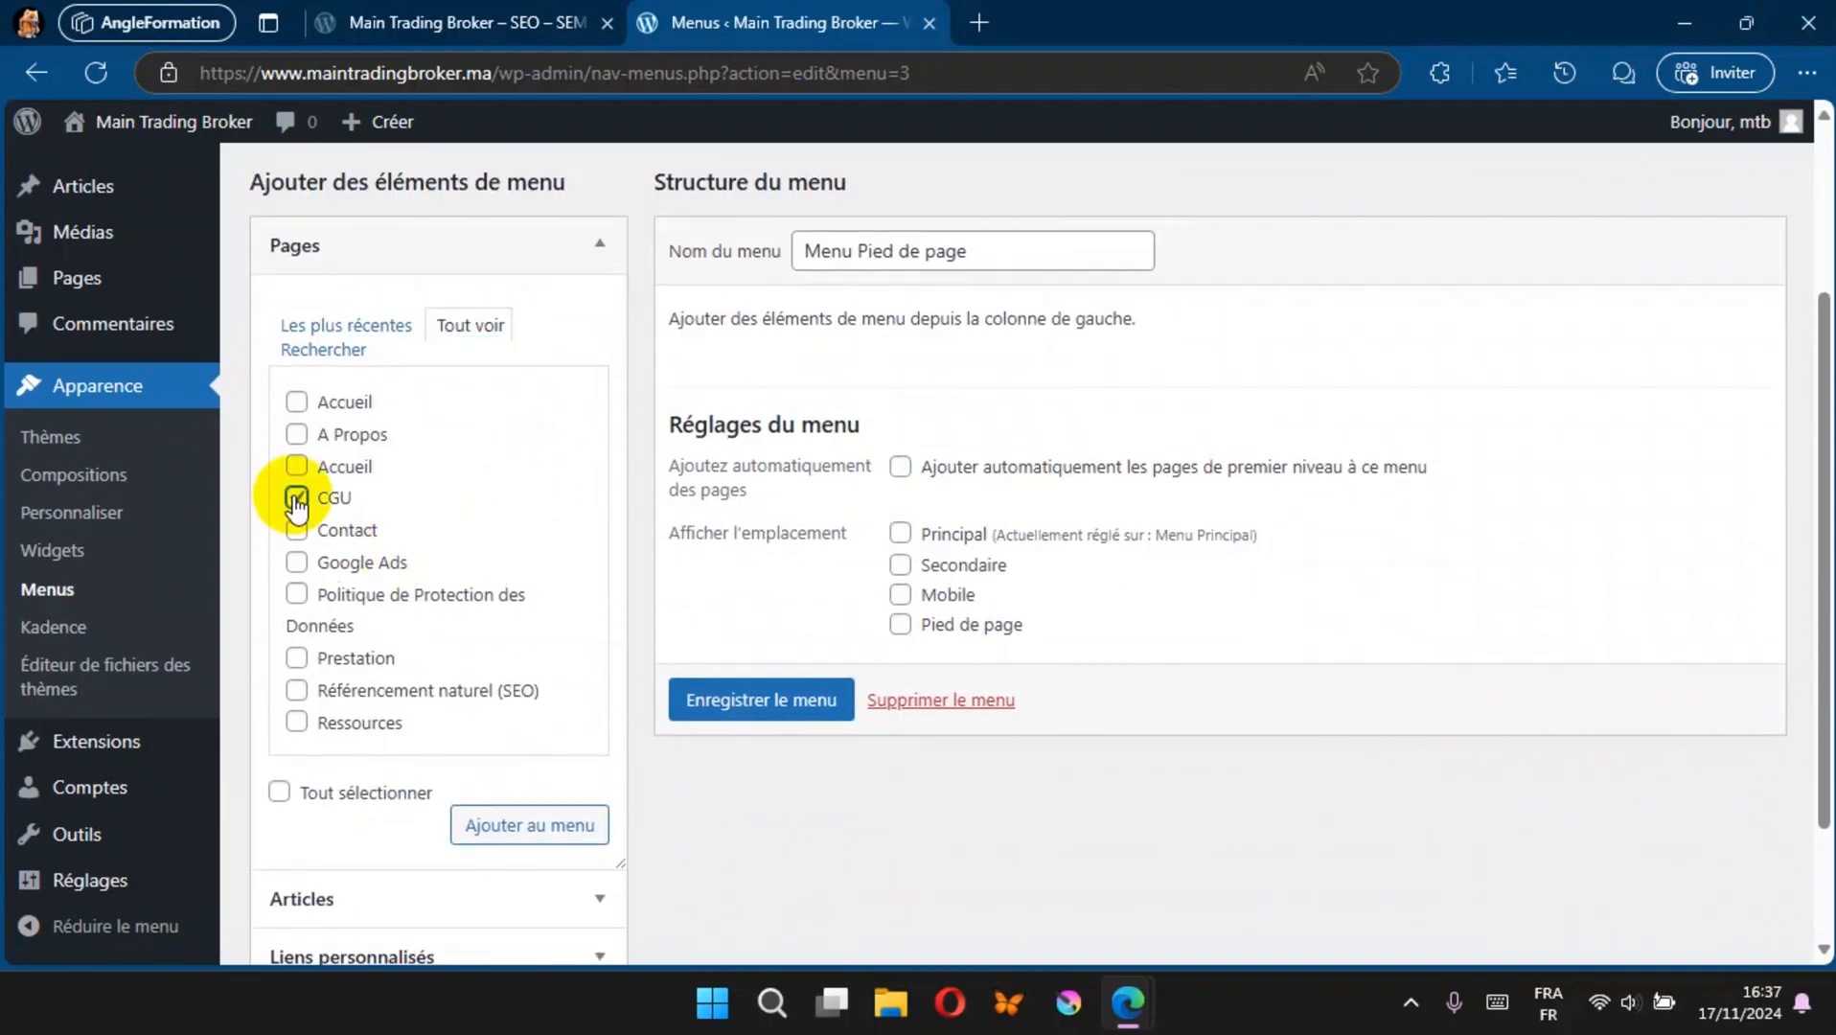
left_click(296, 594)
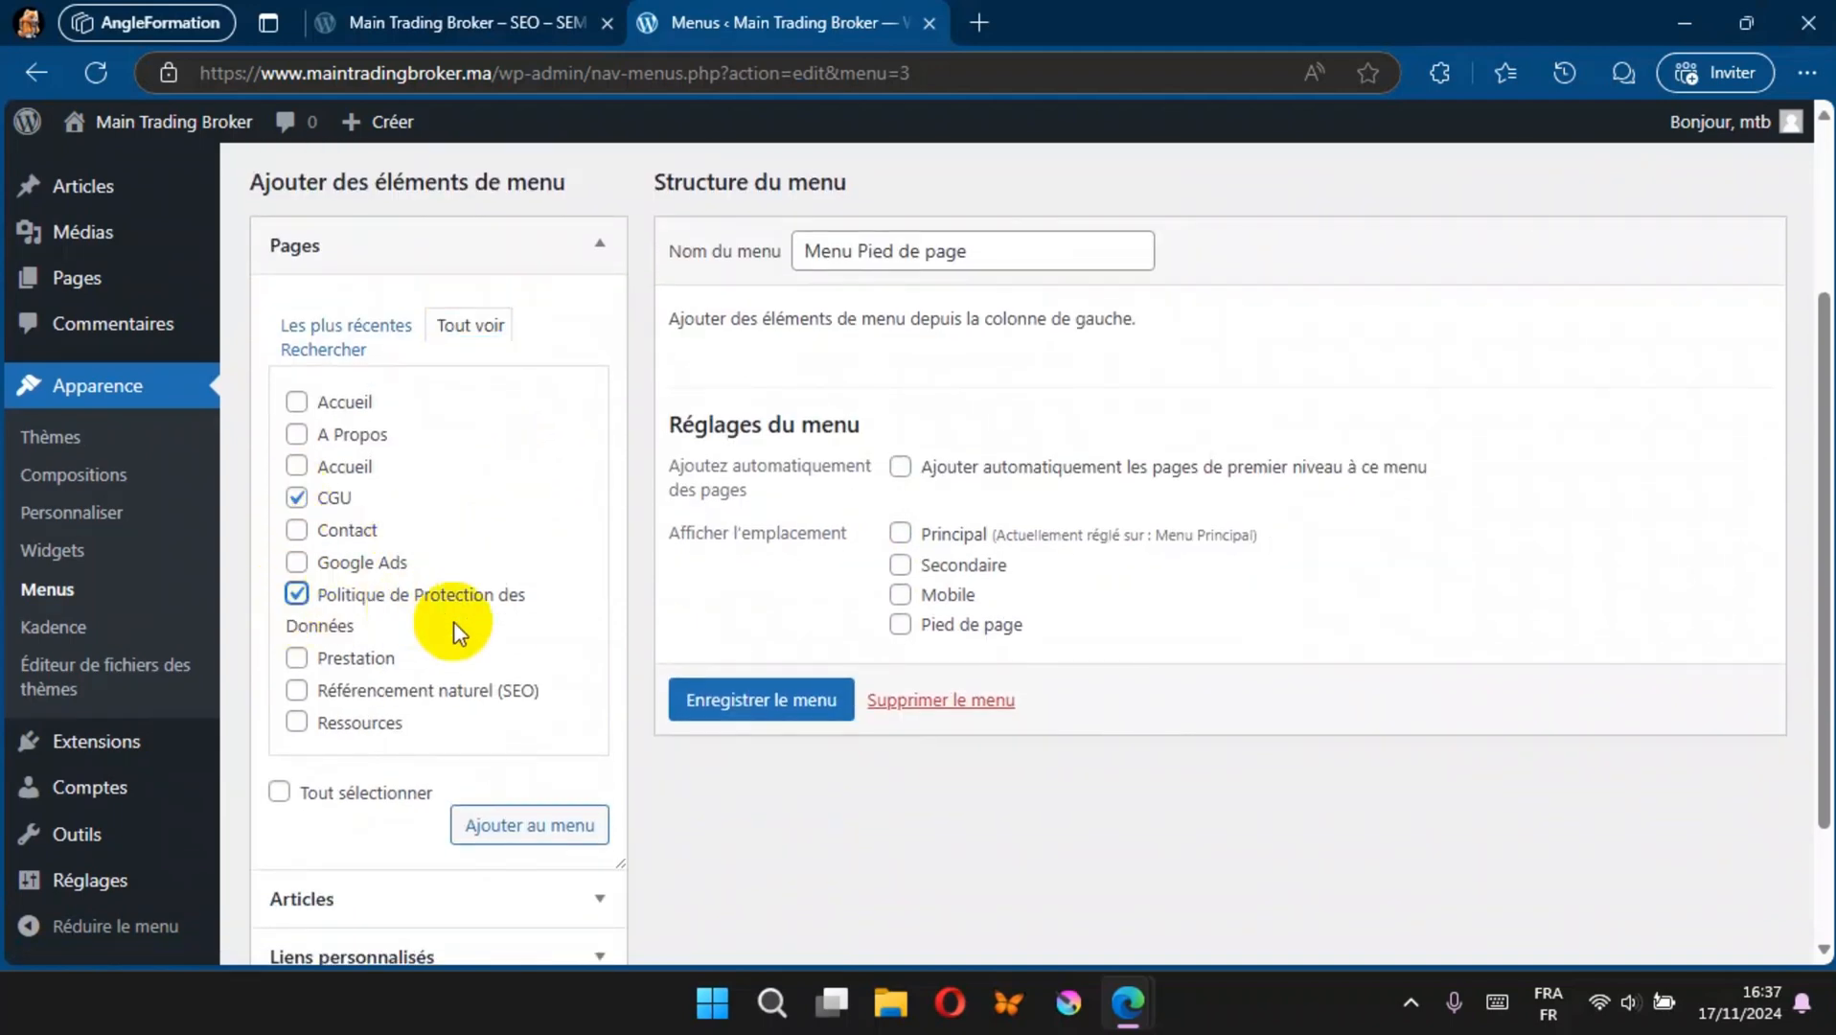
left_click(524, 826)
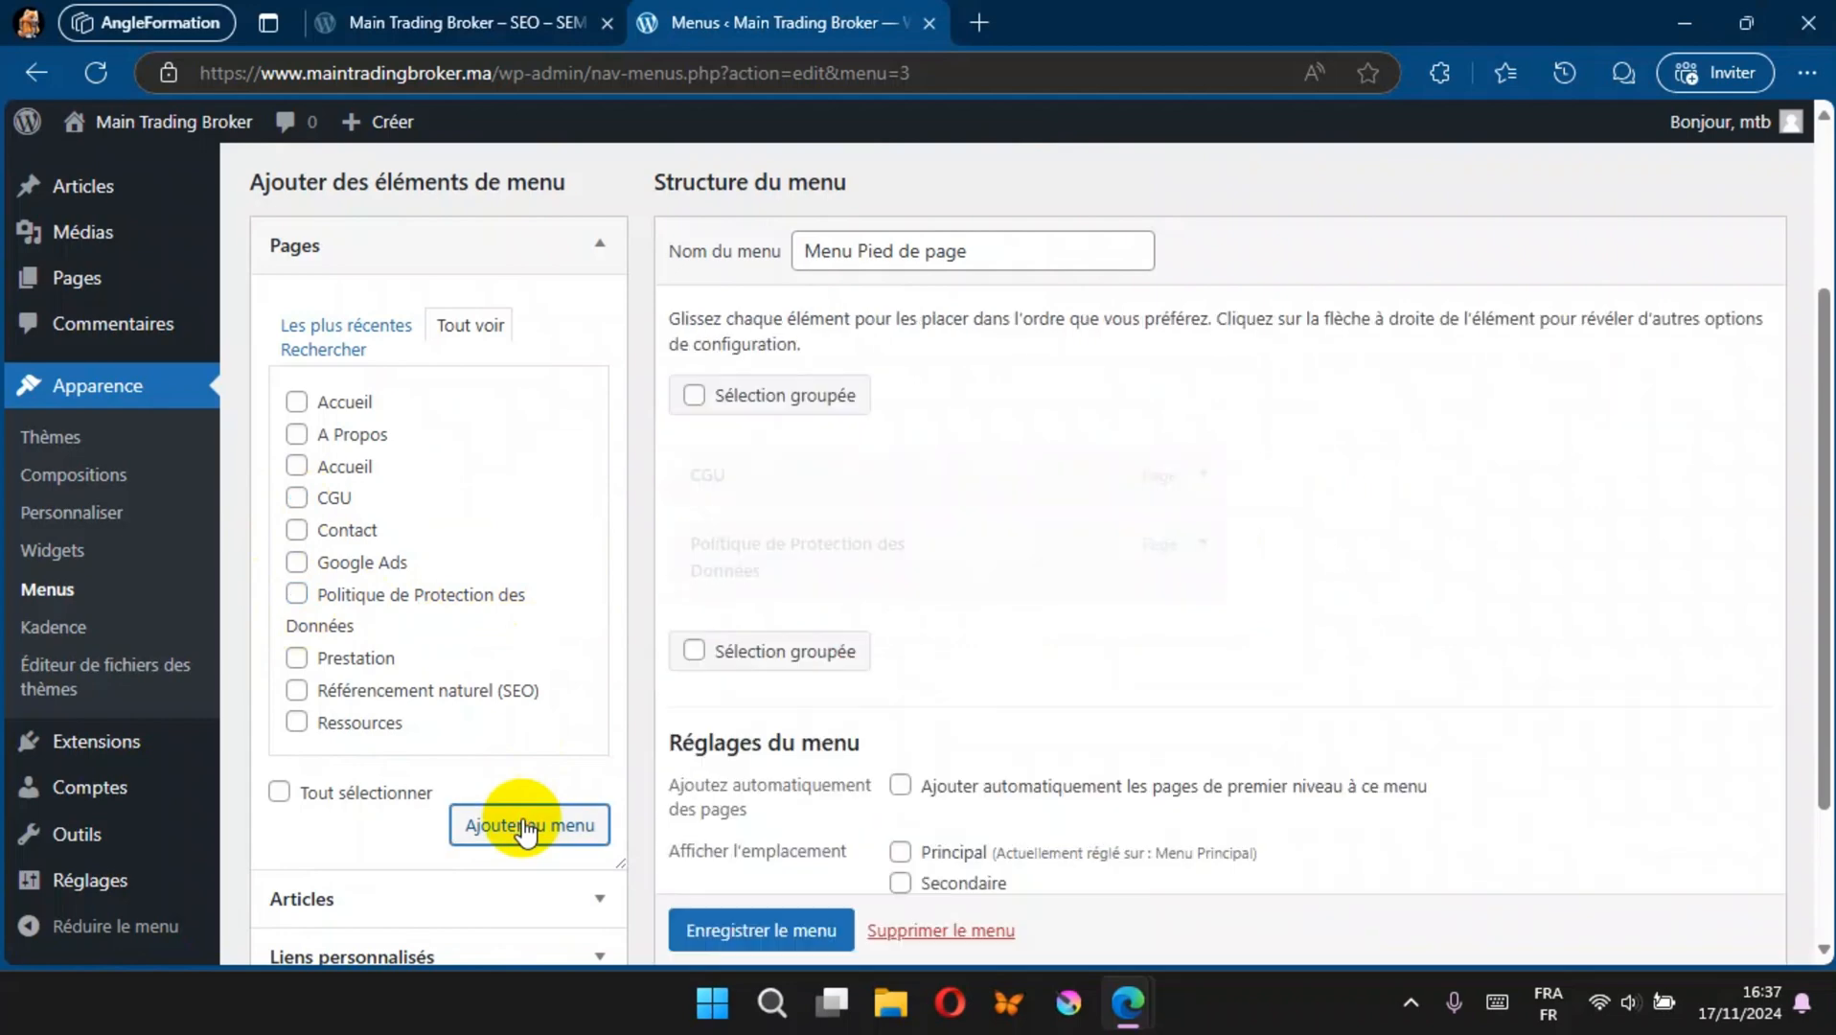
scroll(1023, 641, "down", 2)
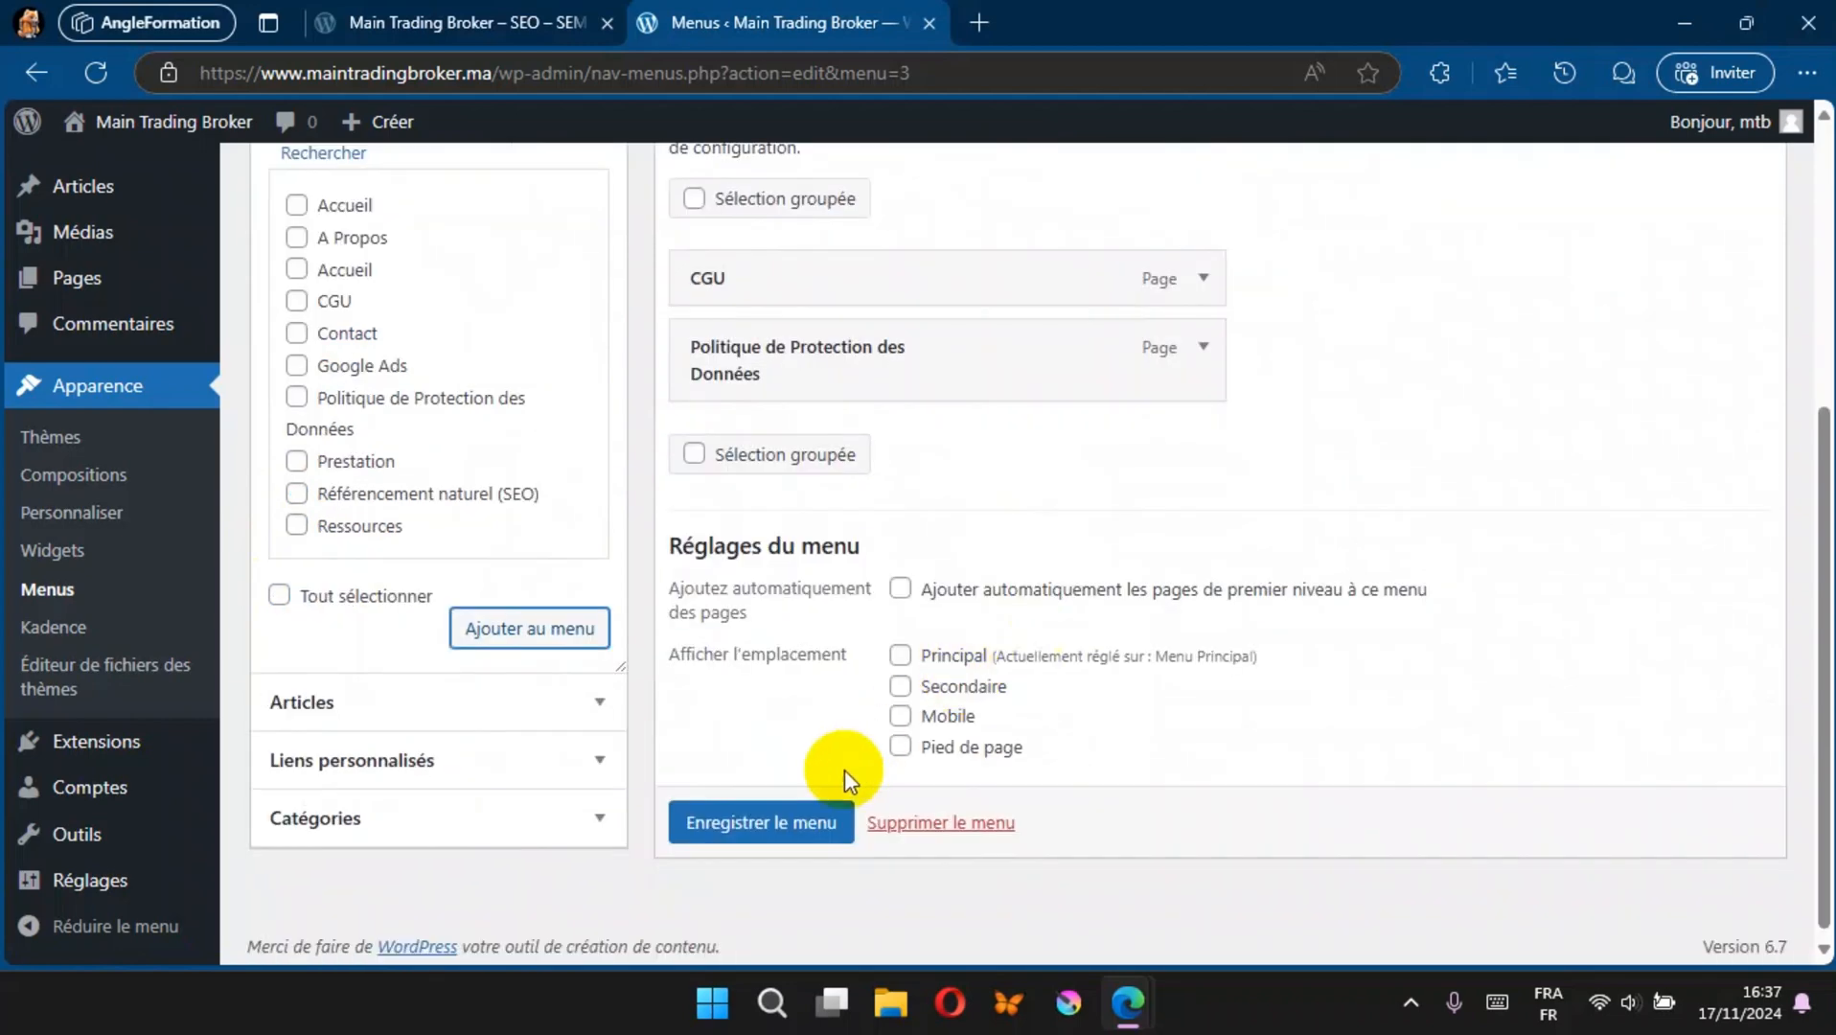
left_click(820, 806)
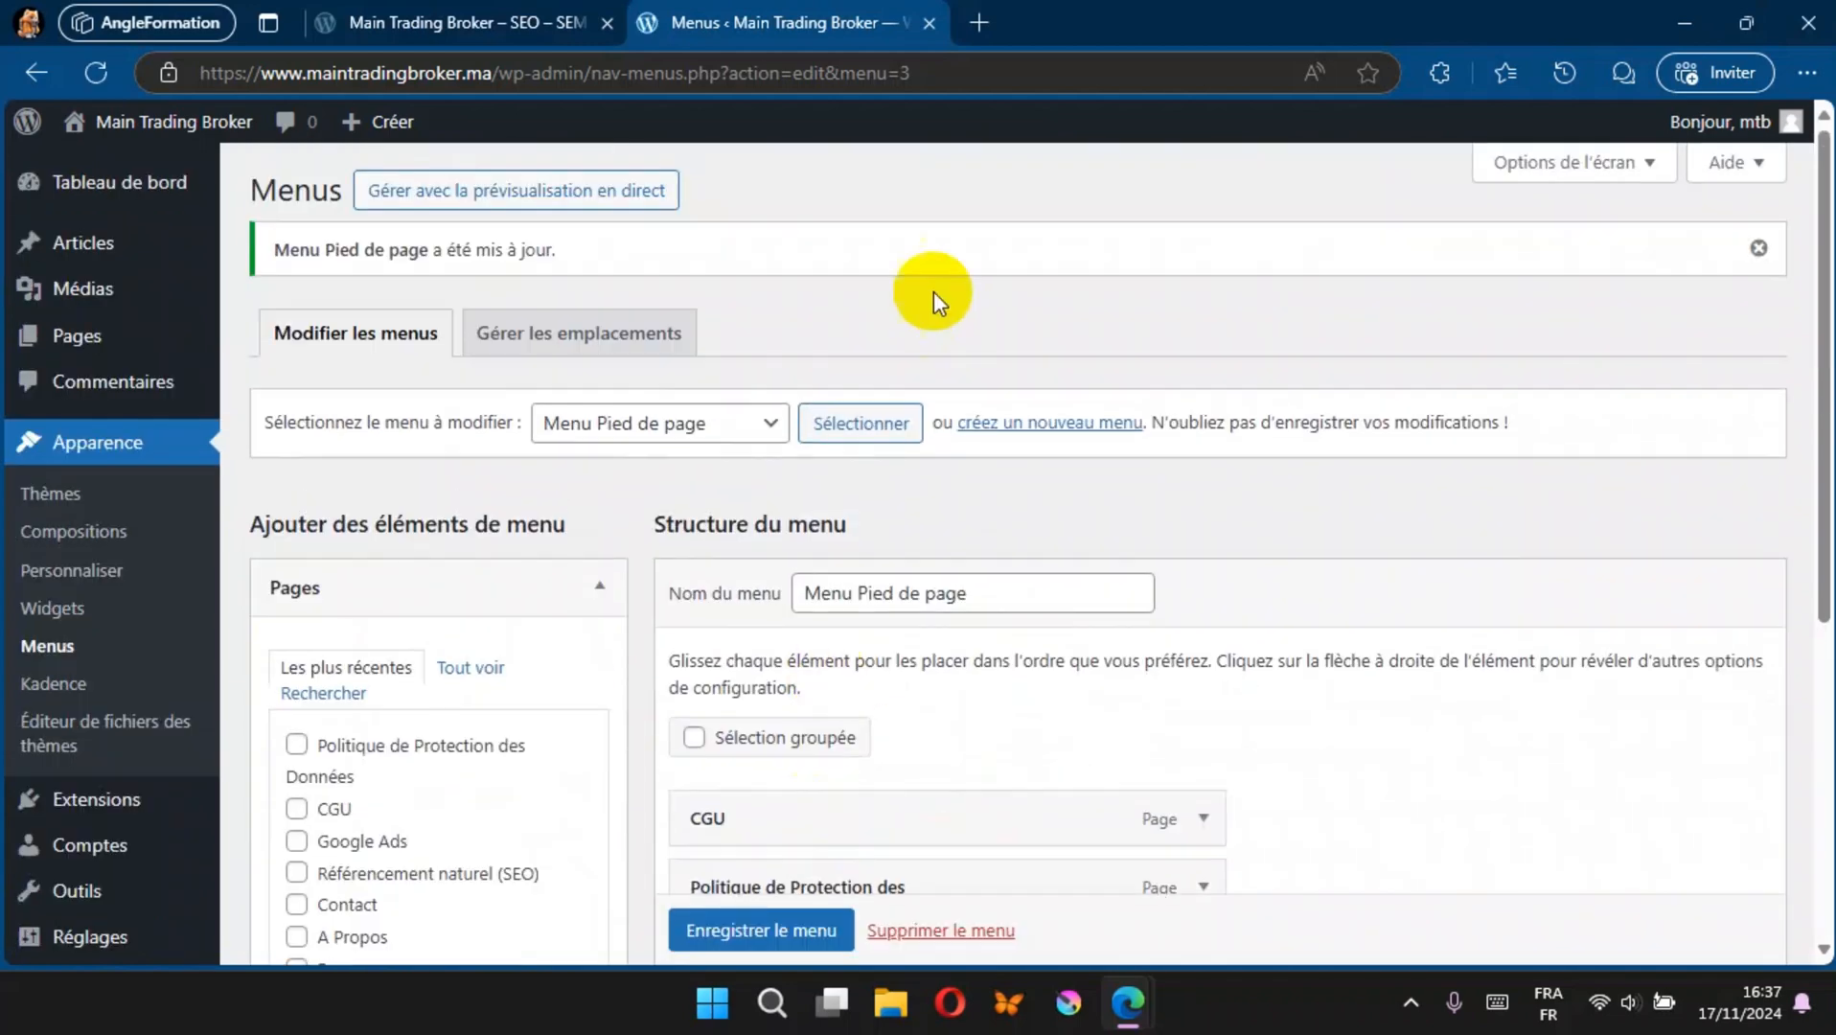
Step: Reload the live site to check its header and footer, then return to the menu management screen
left_click(503, 15)
left_click(101, 75)
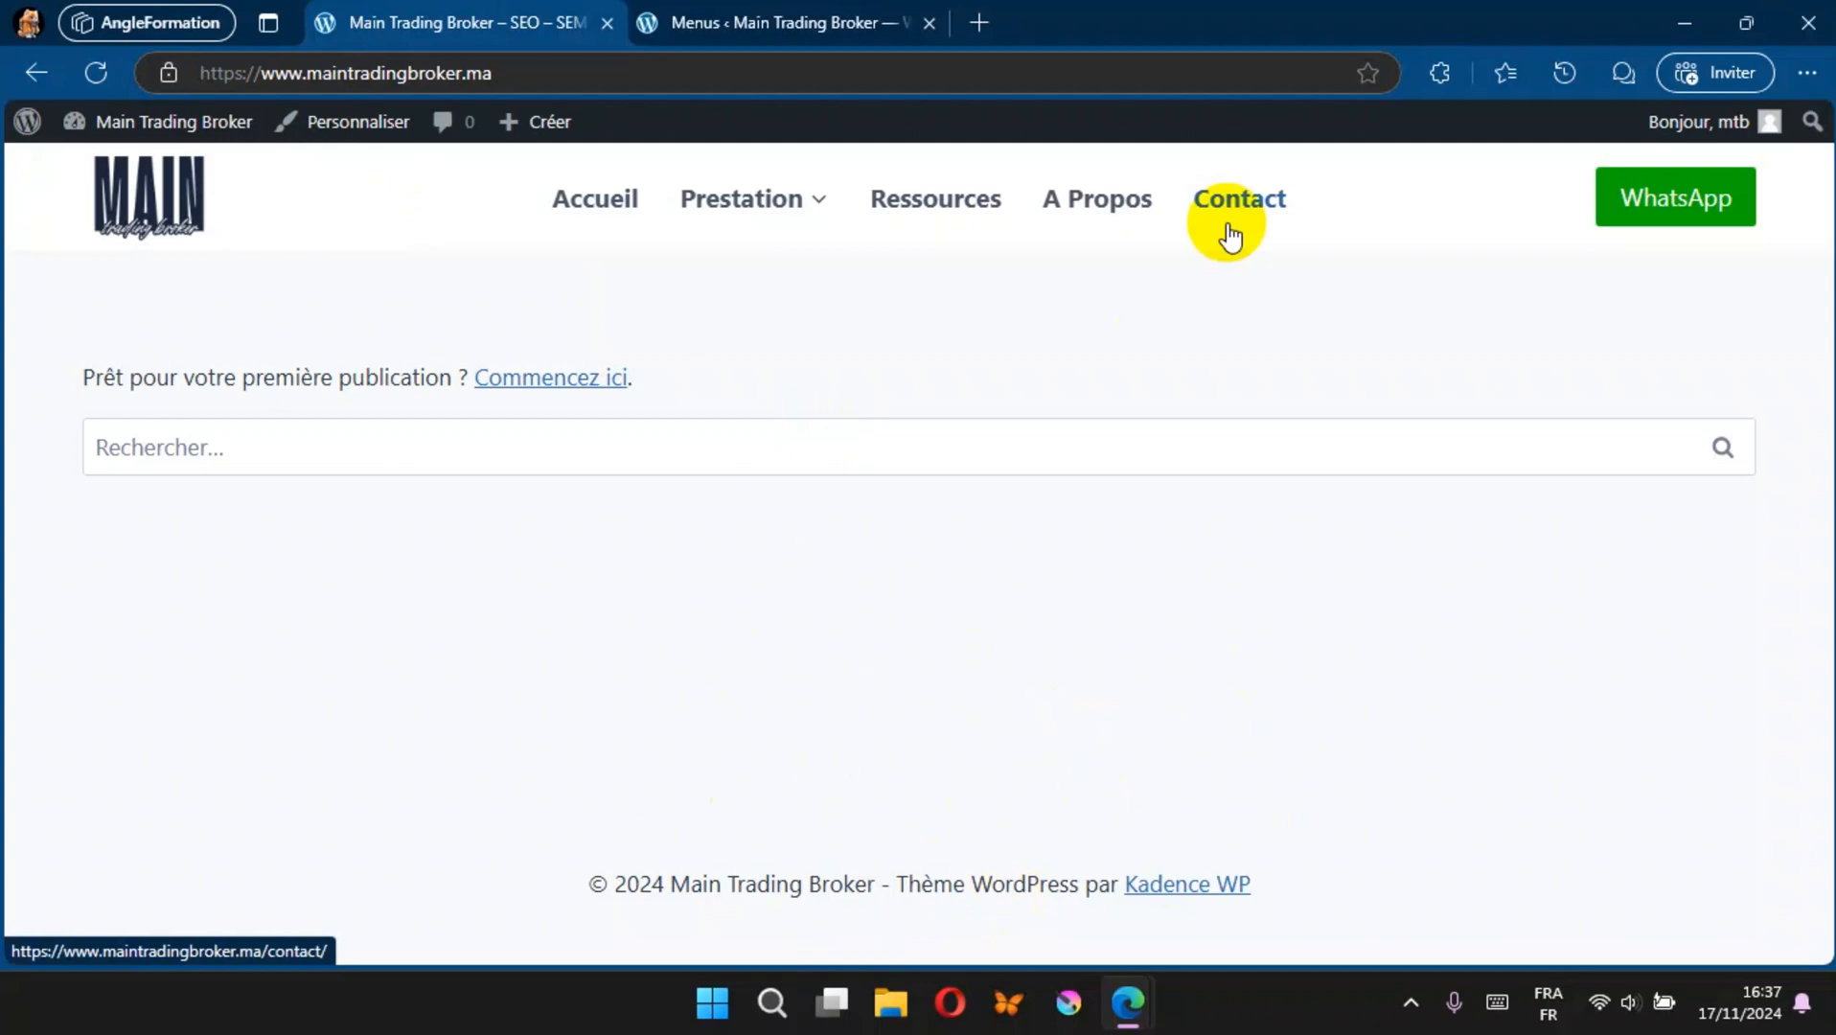
left_click(805, 23)
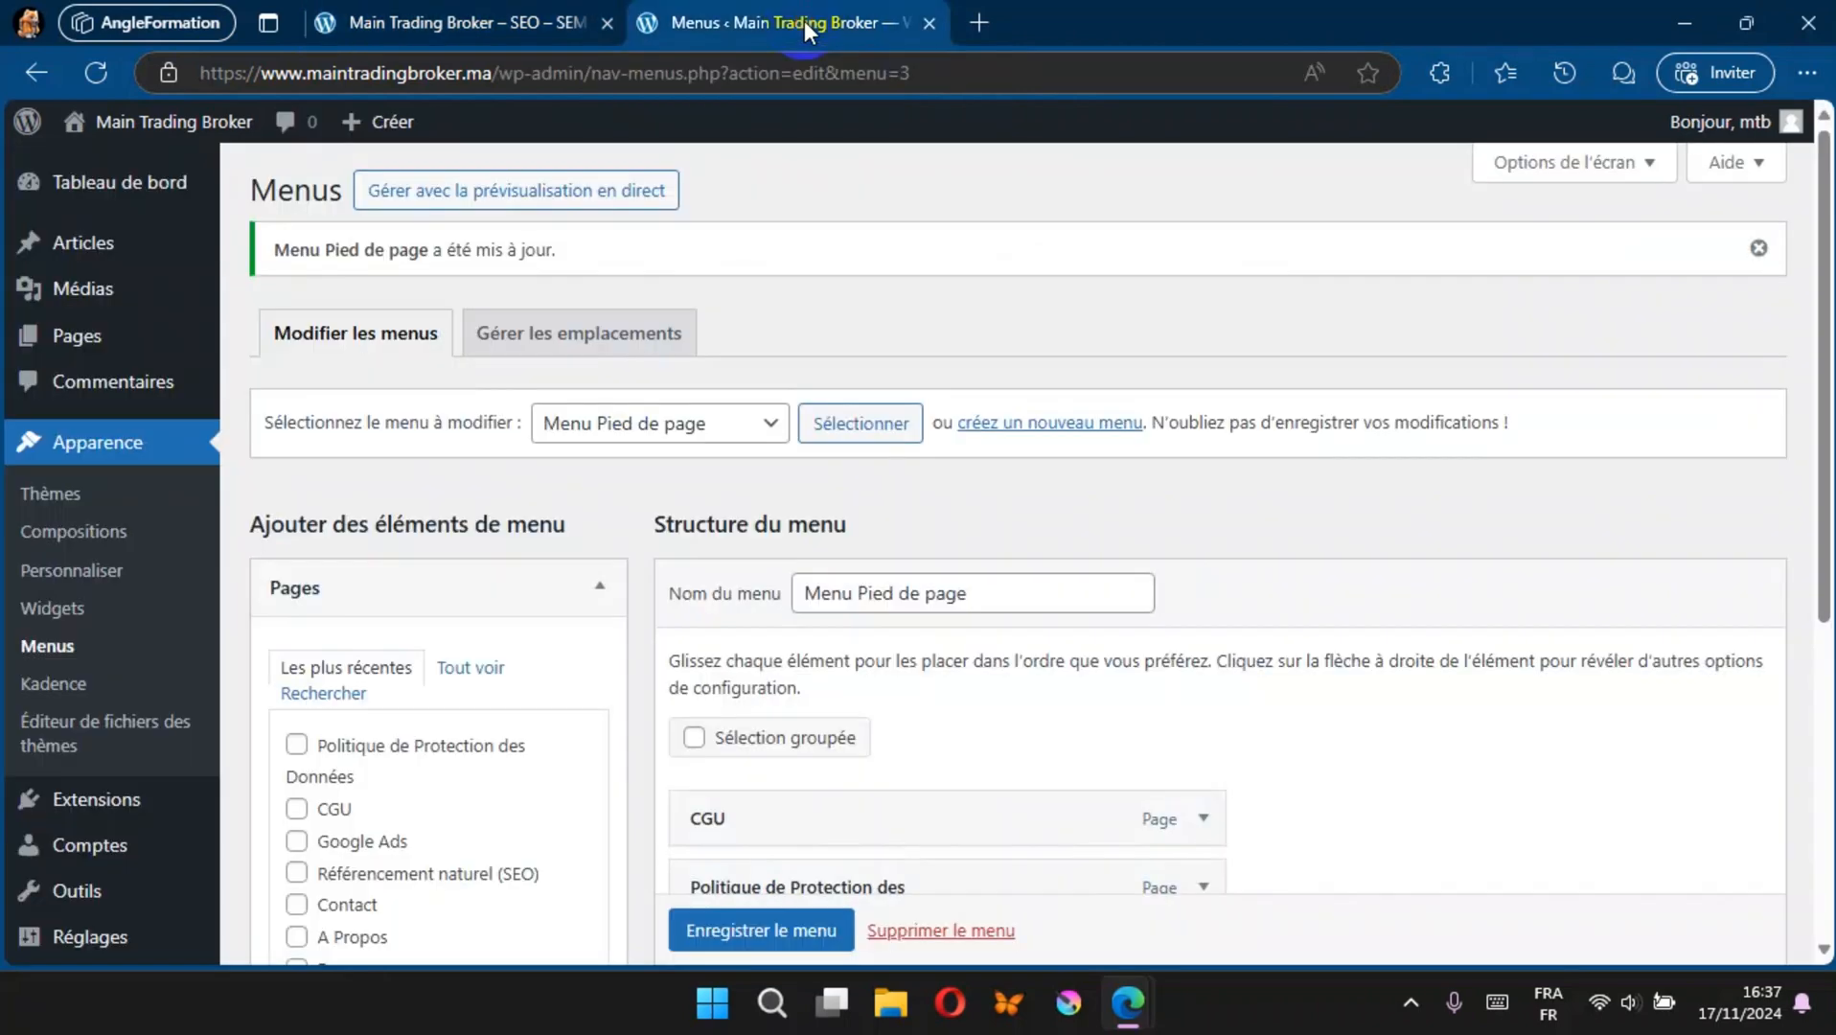
Step: Open the footer settings in the theme customizer and remove the Copyright element from the bottom row
left_click(75, 572)
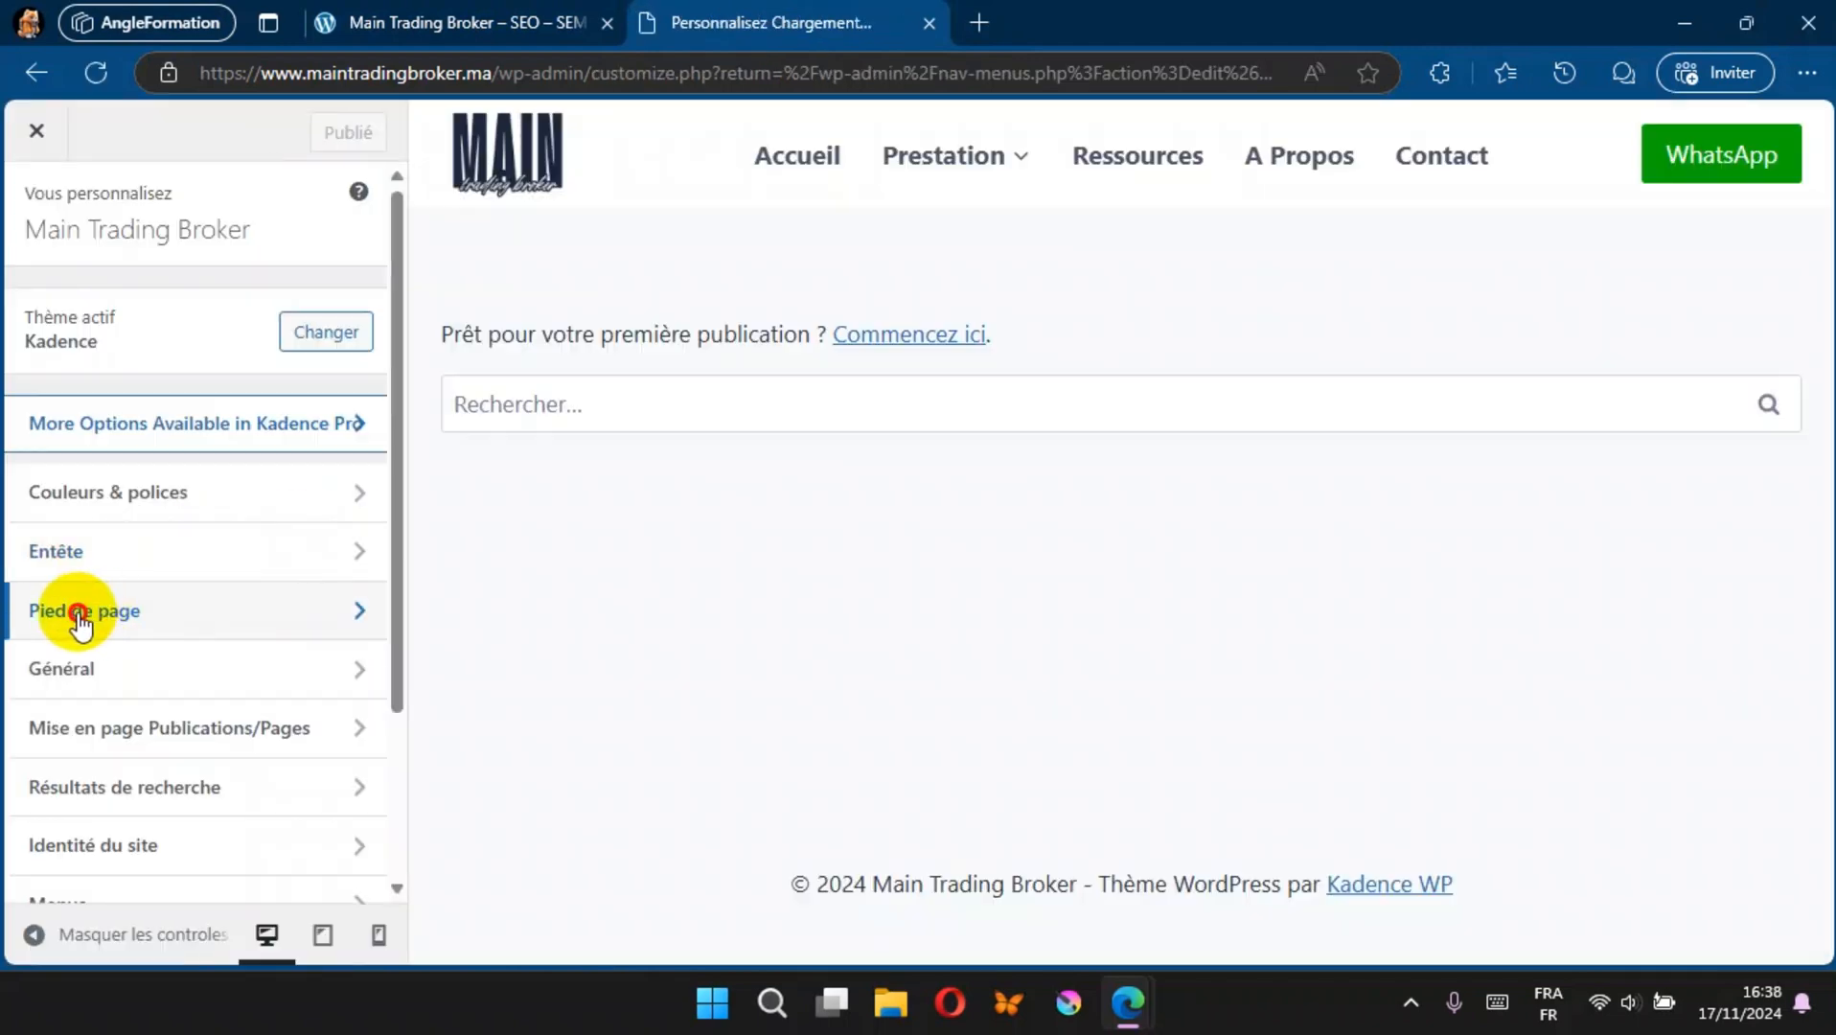
left_click(81, 618)
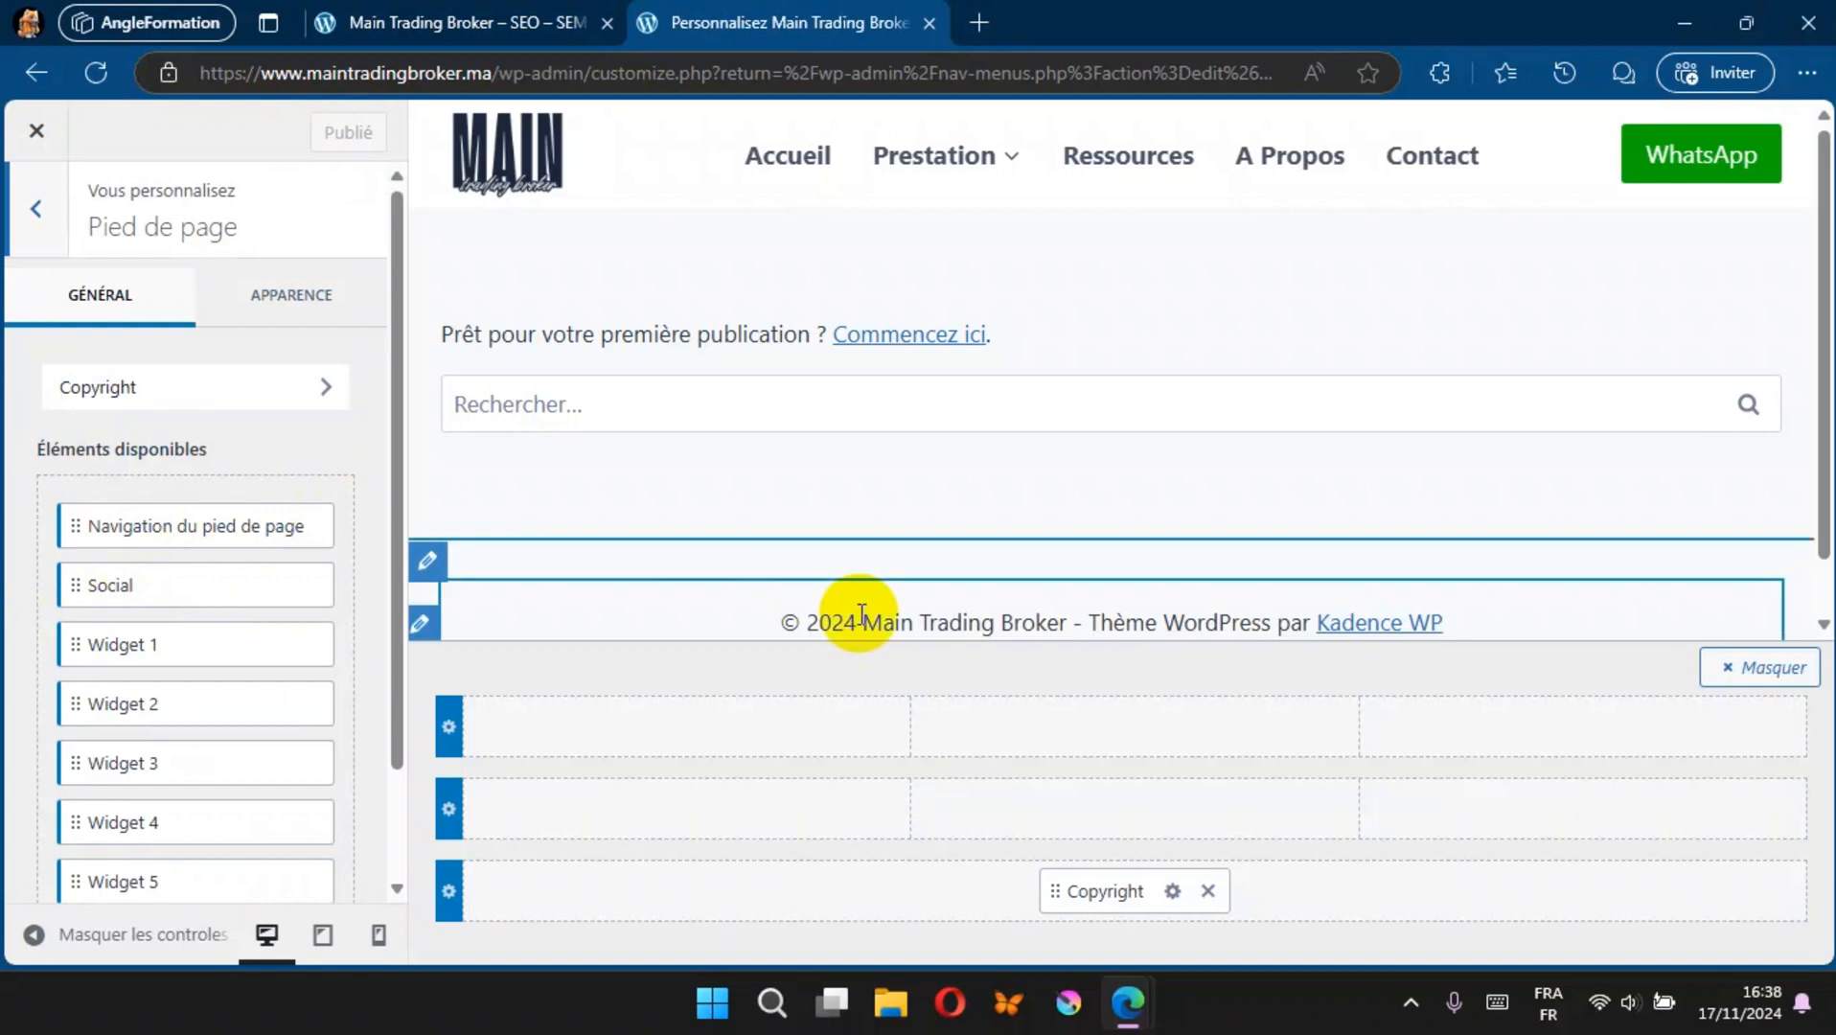
scroll(862, 614, "down", 1)
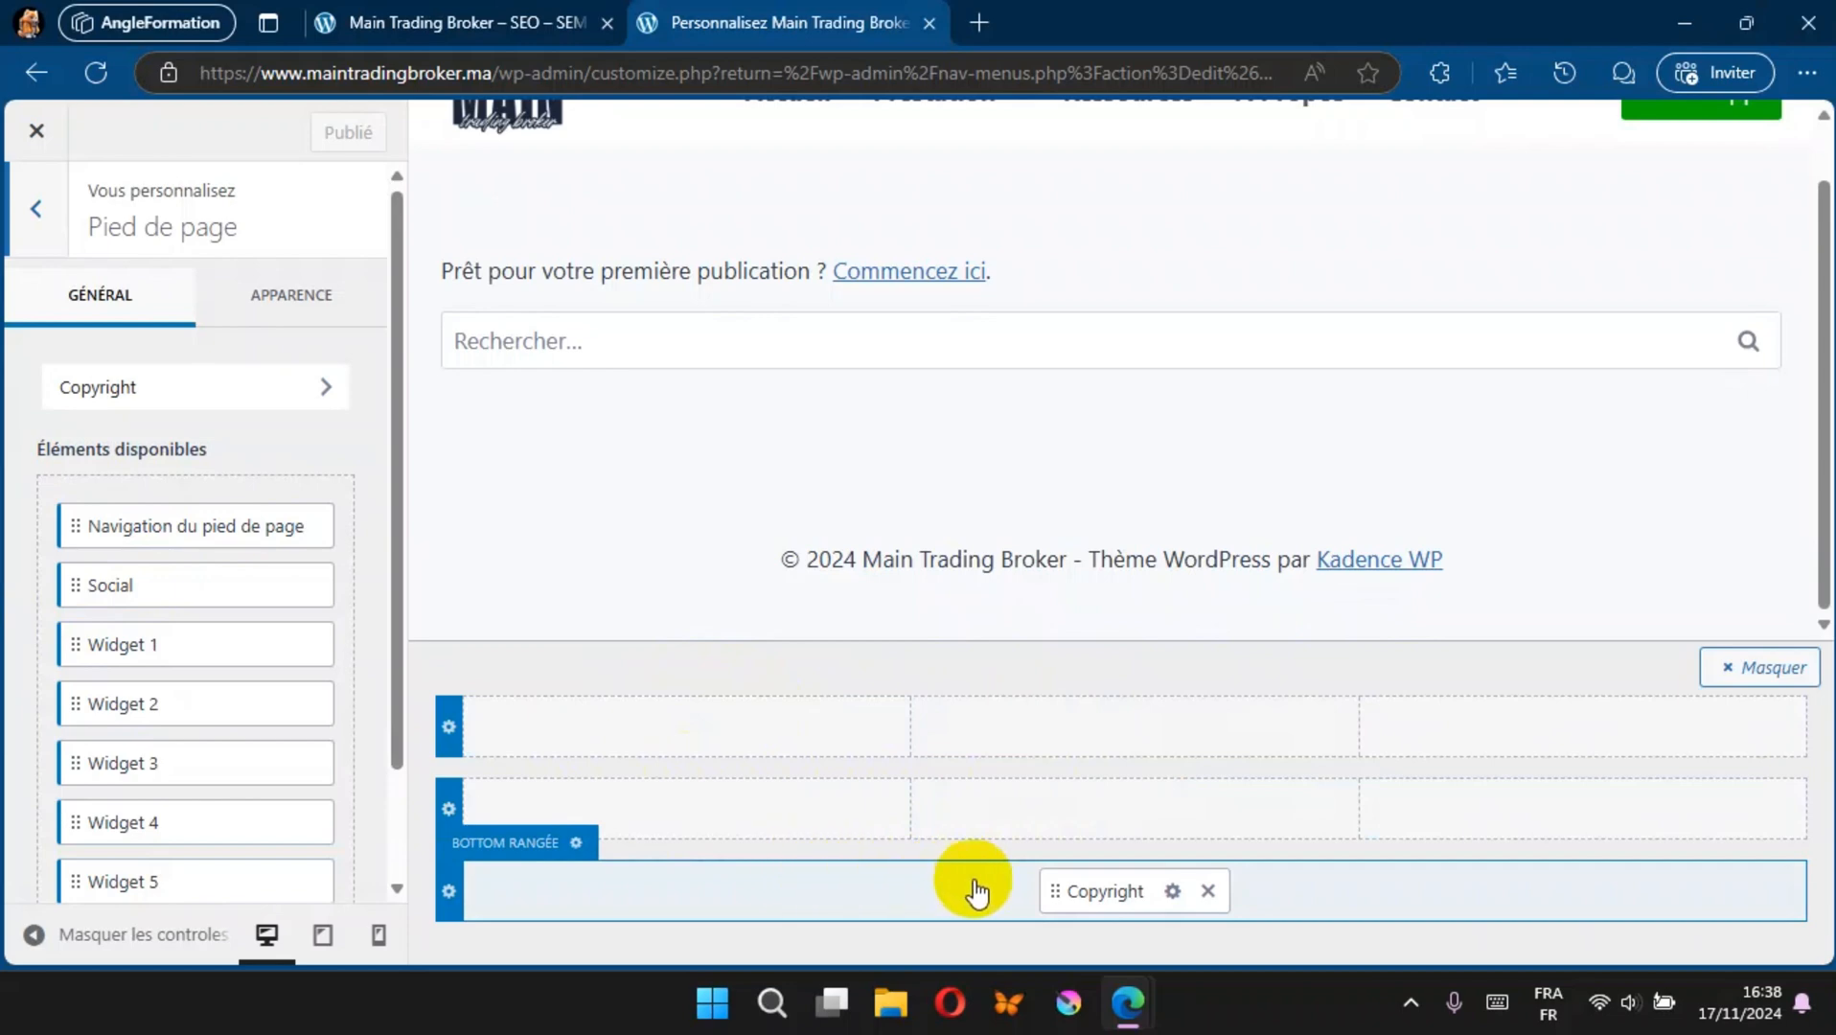
left_click(1212, 896)
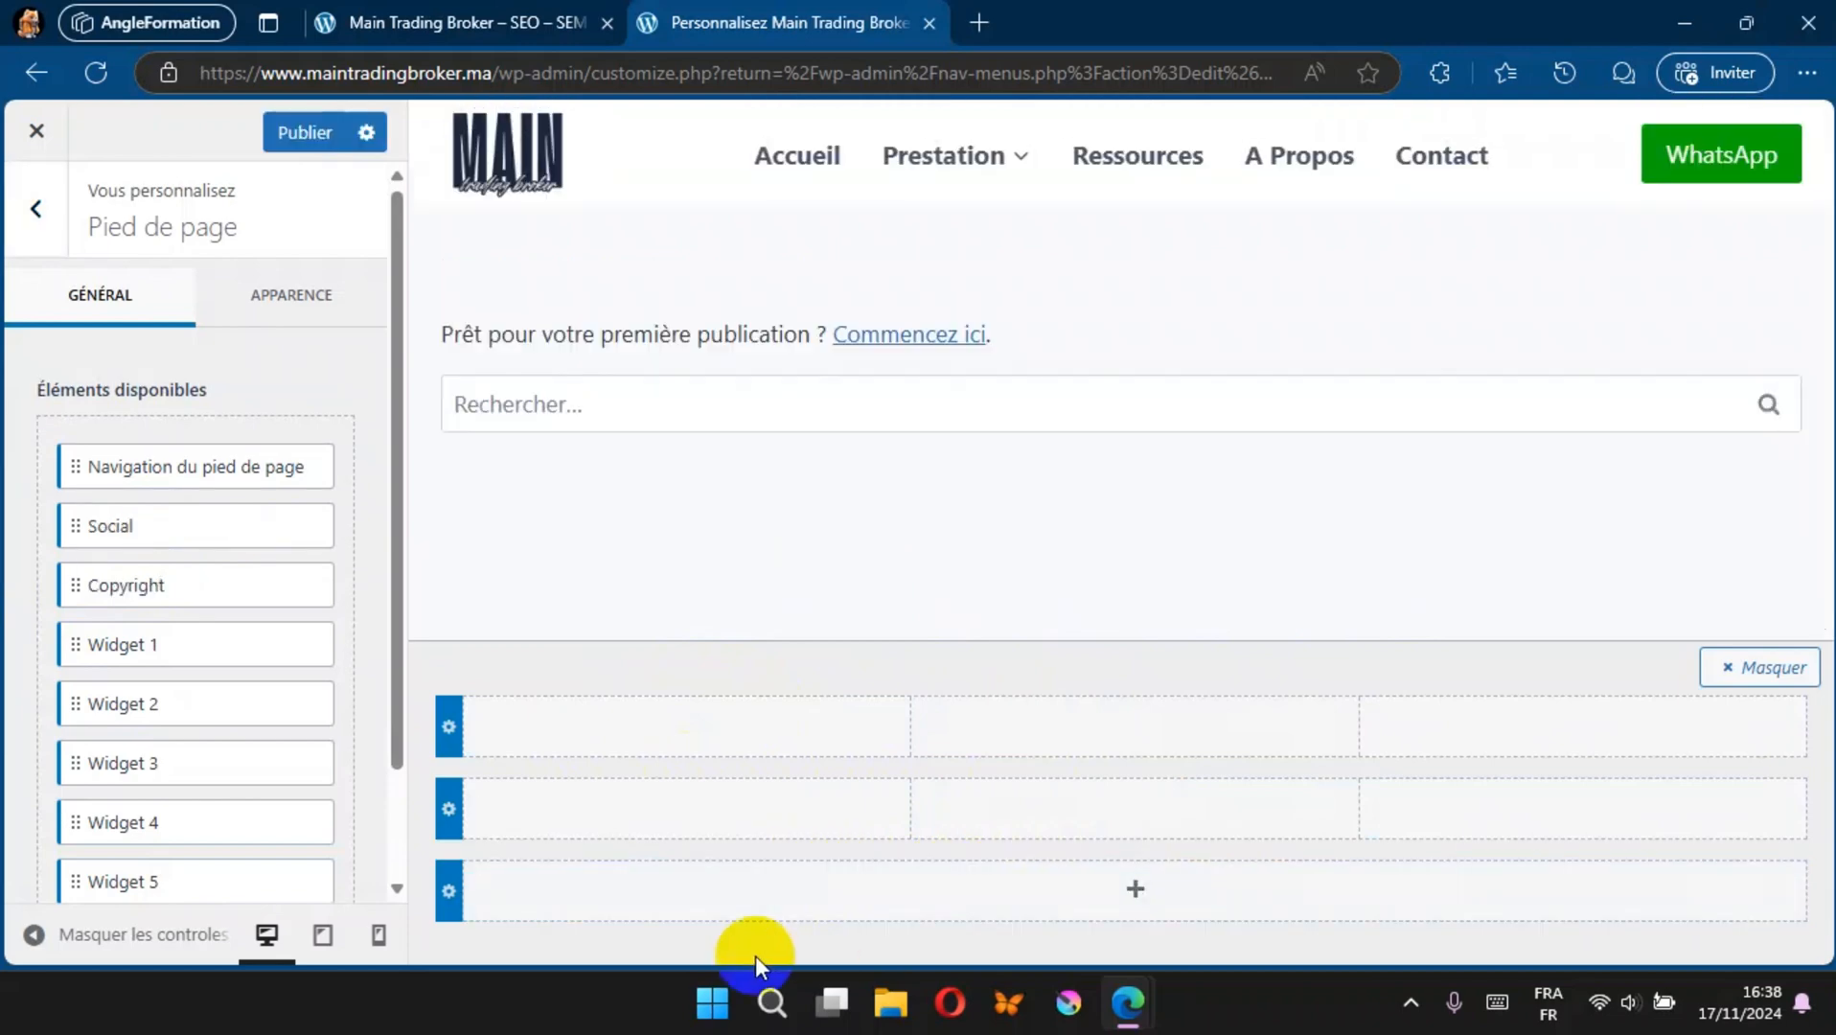
Step: Set the footer's bottom row to 2 columns with a narrow first column and a wide second column
left_click(448, 894)
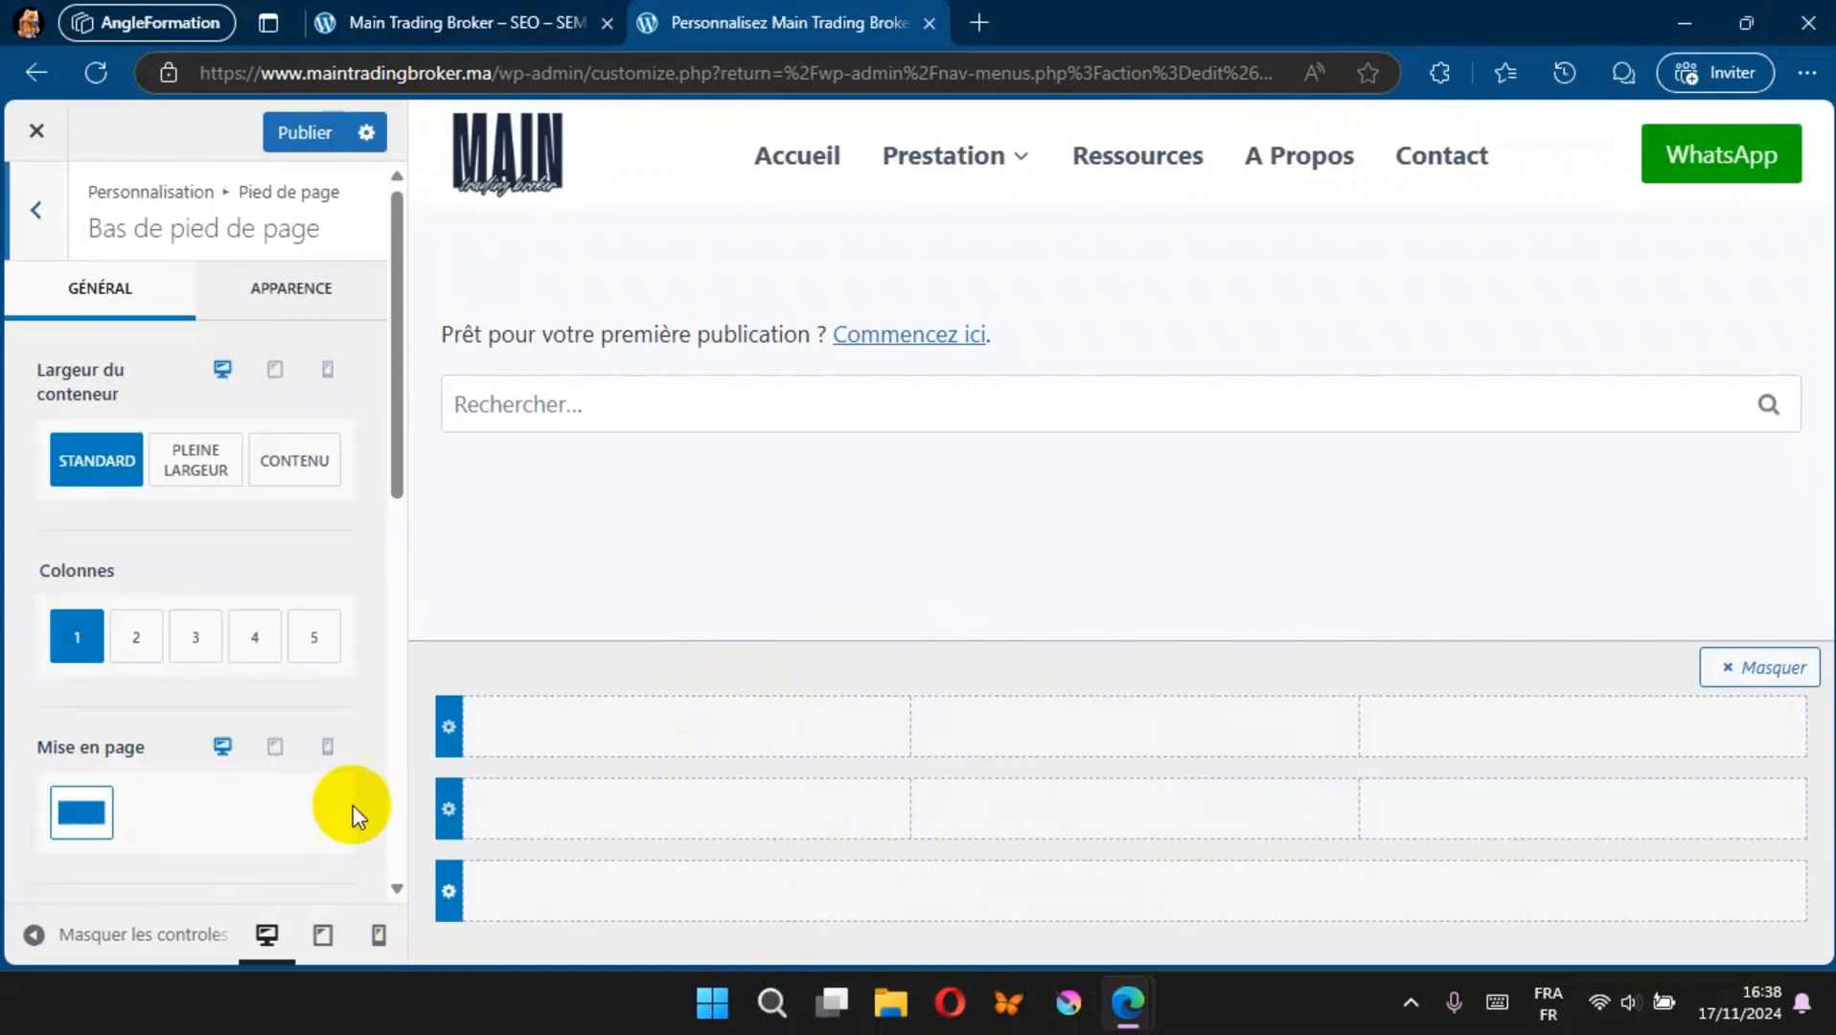
left_click(133, 637)
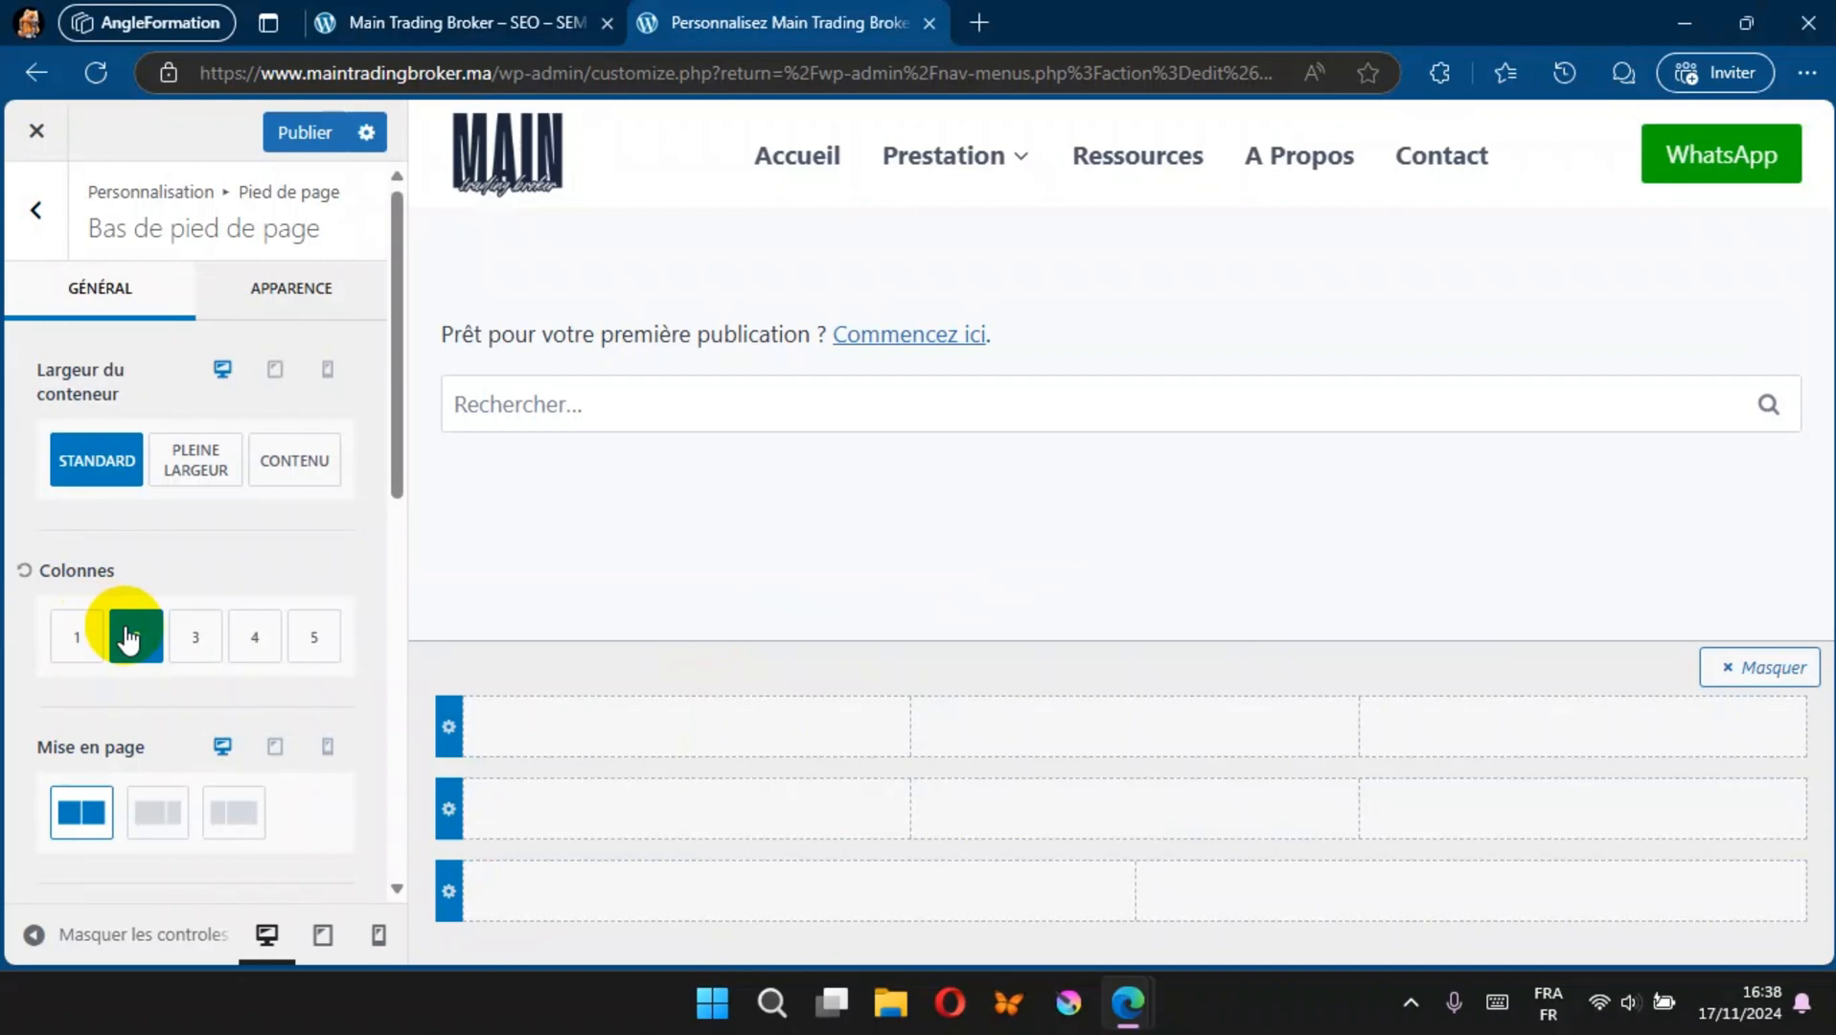
left_click(230, 815)
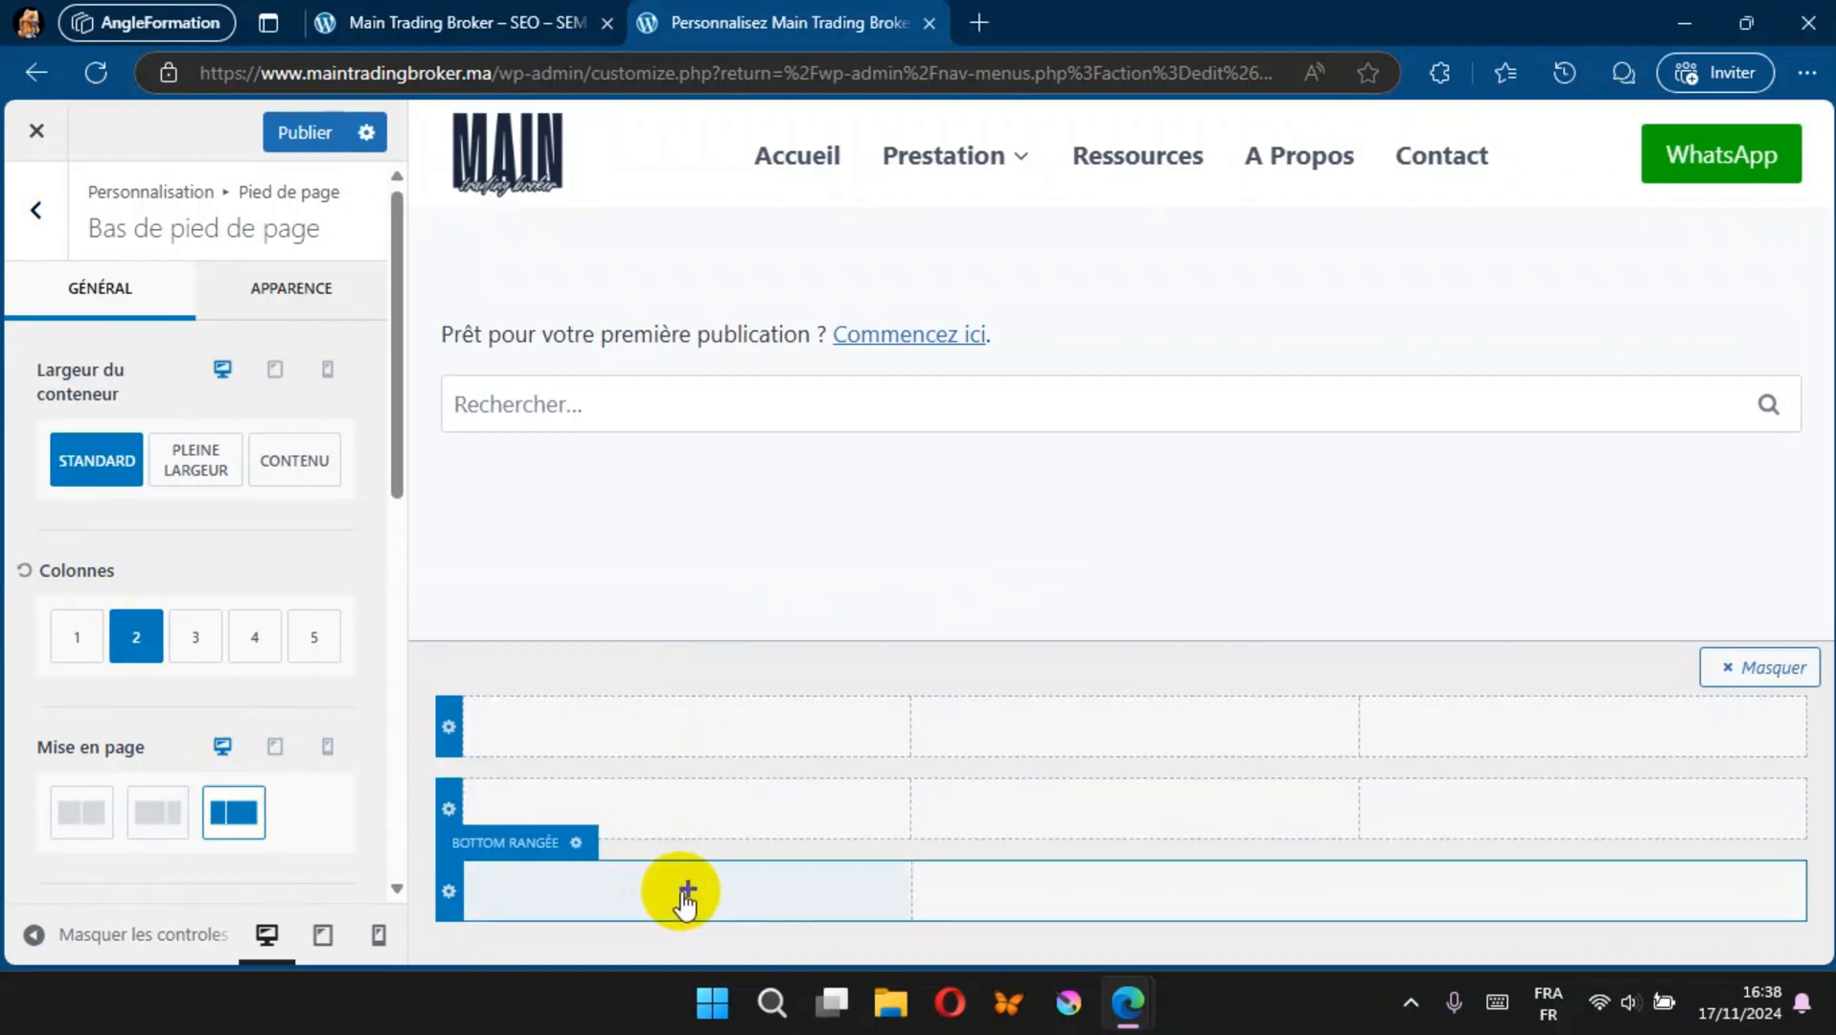
Step: Add Copyright to the first column and Navigation du pied de page to the second column of the footer's bottom row, and publish
left_click(688, 894)
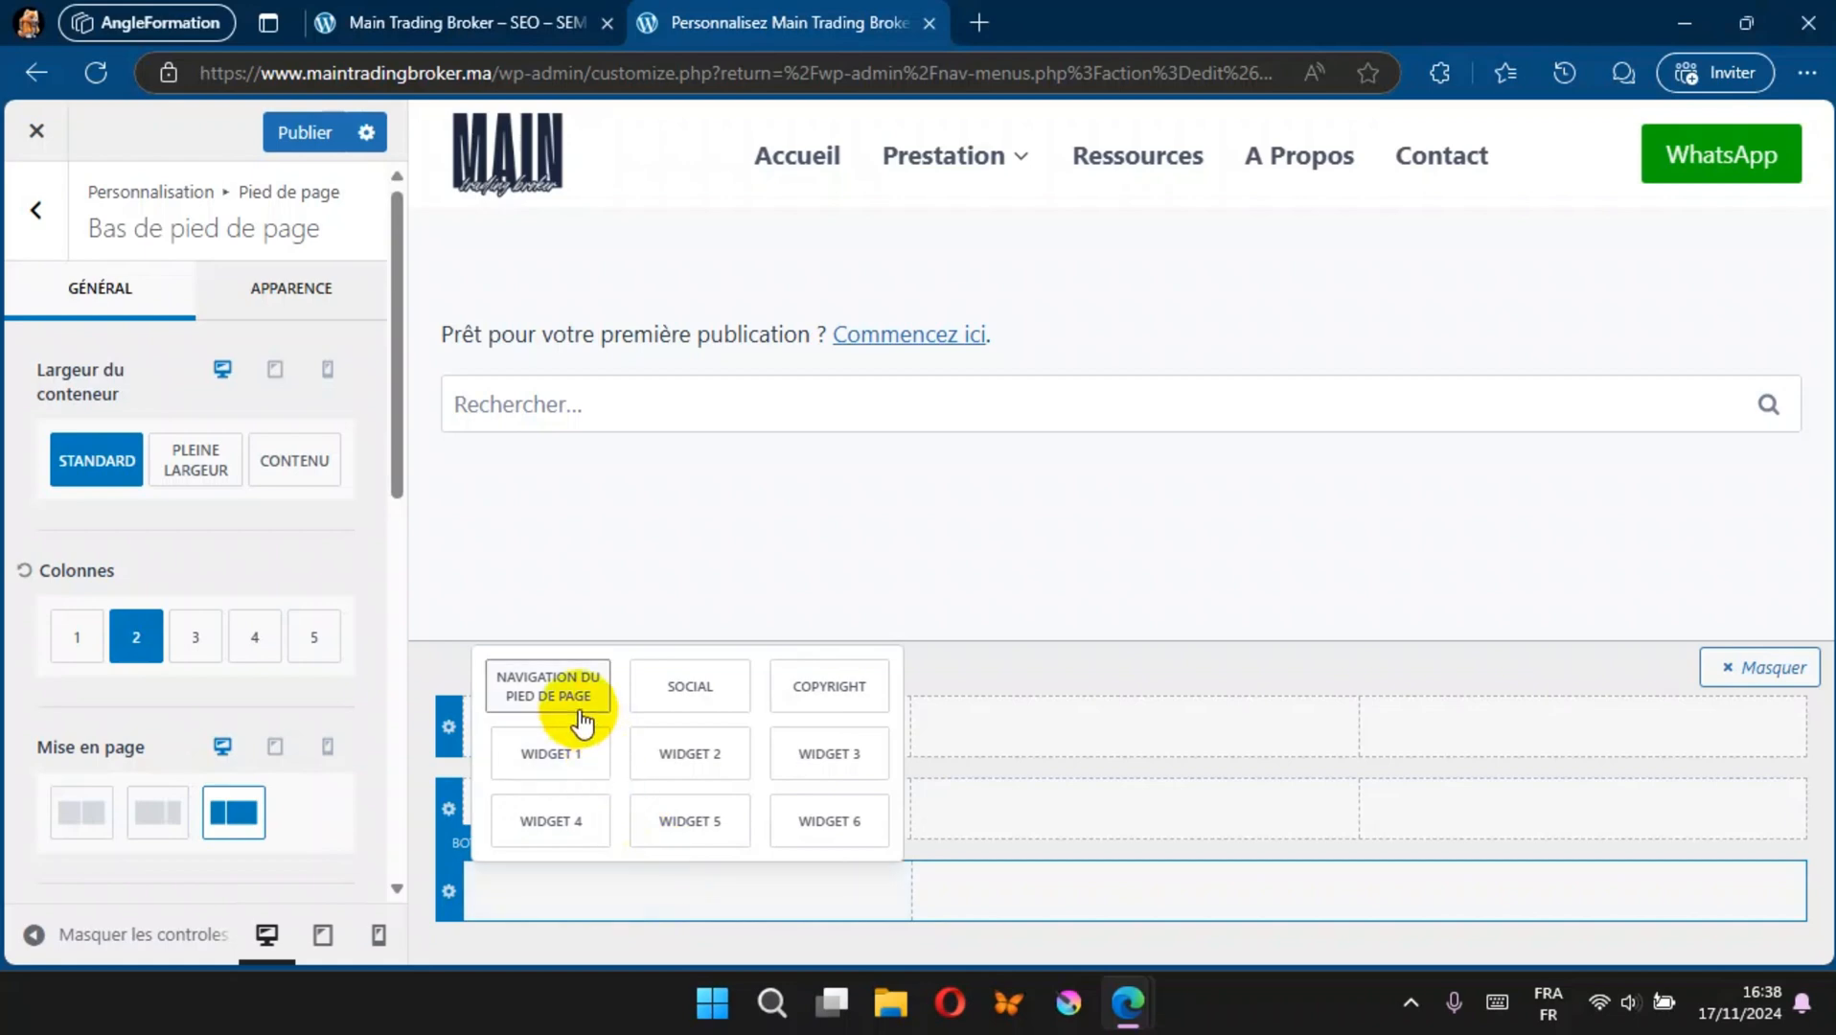
left_click(813, 691)
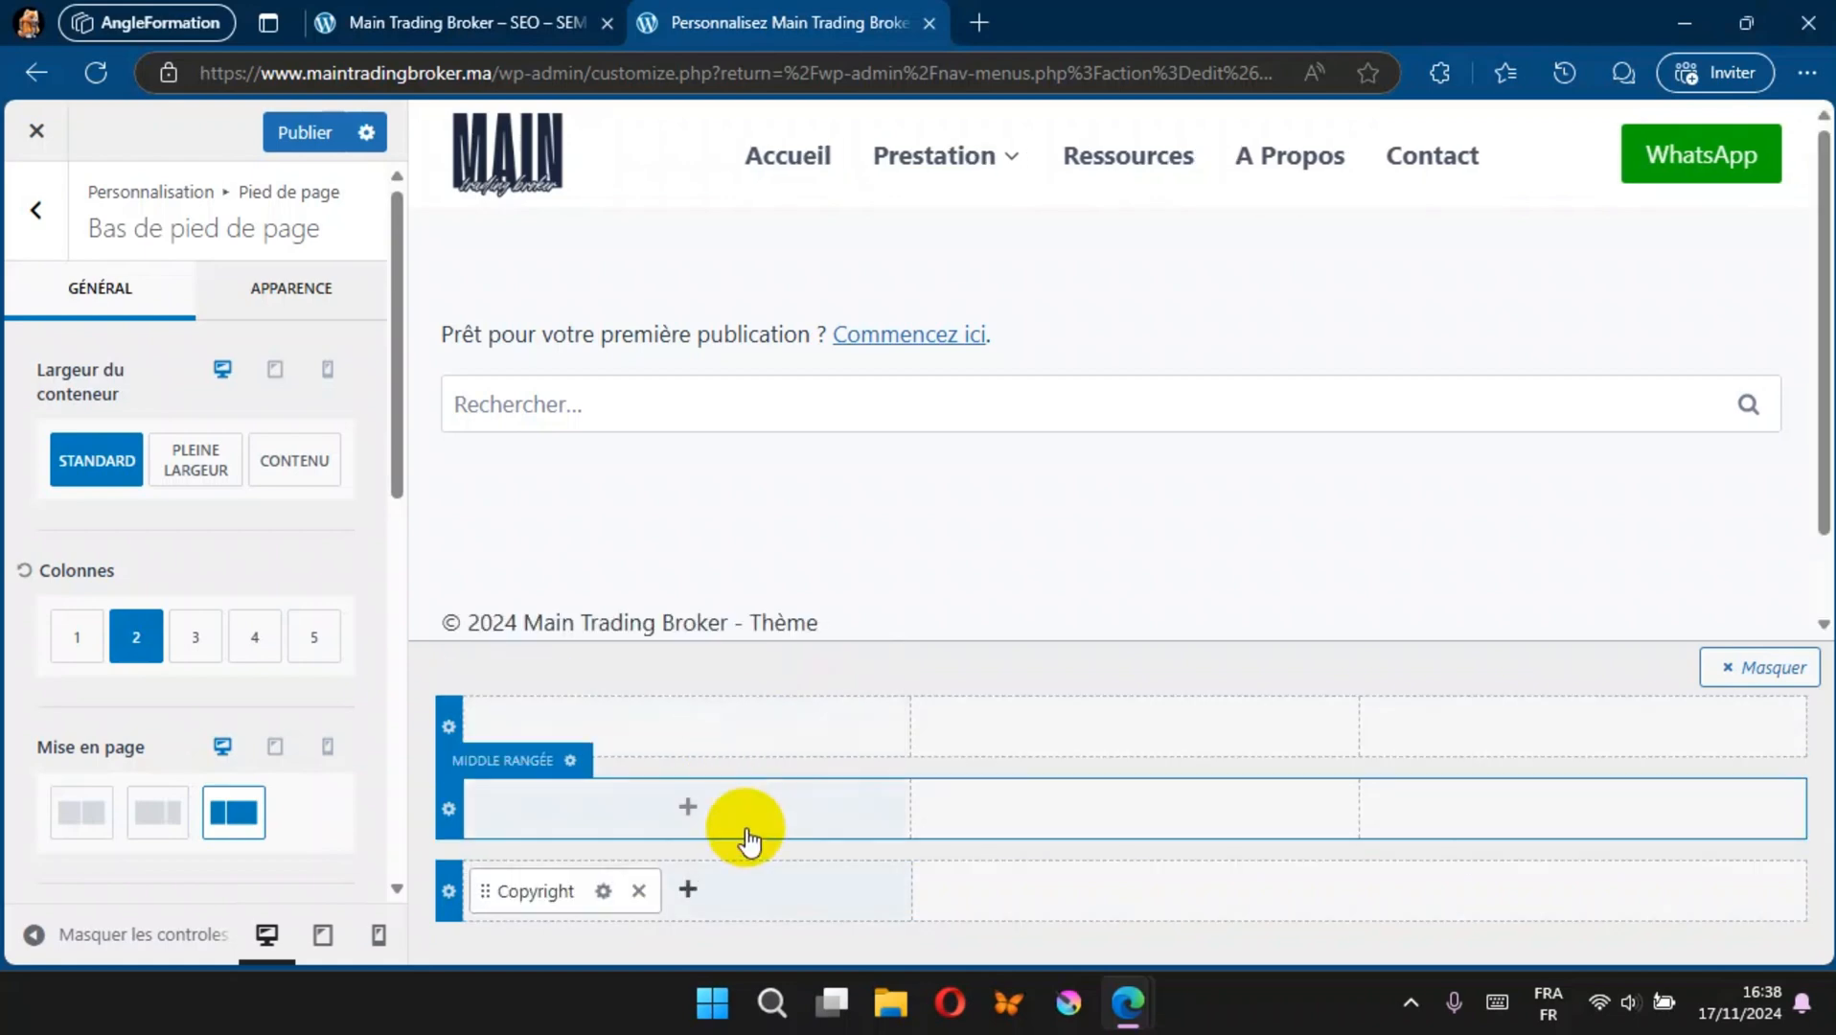
left_click(1360, 892)
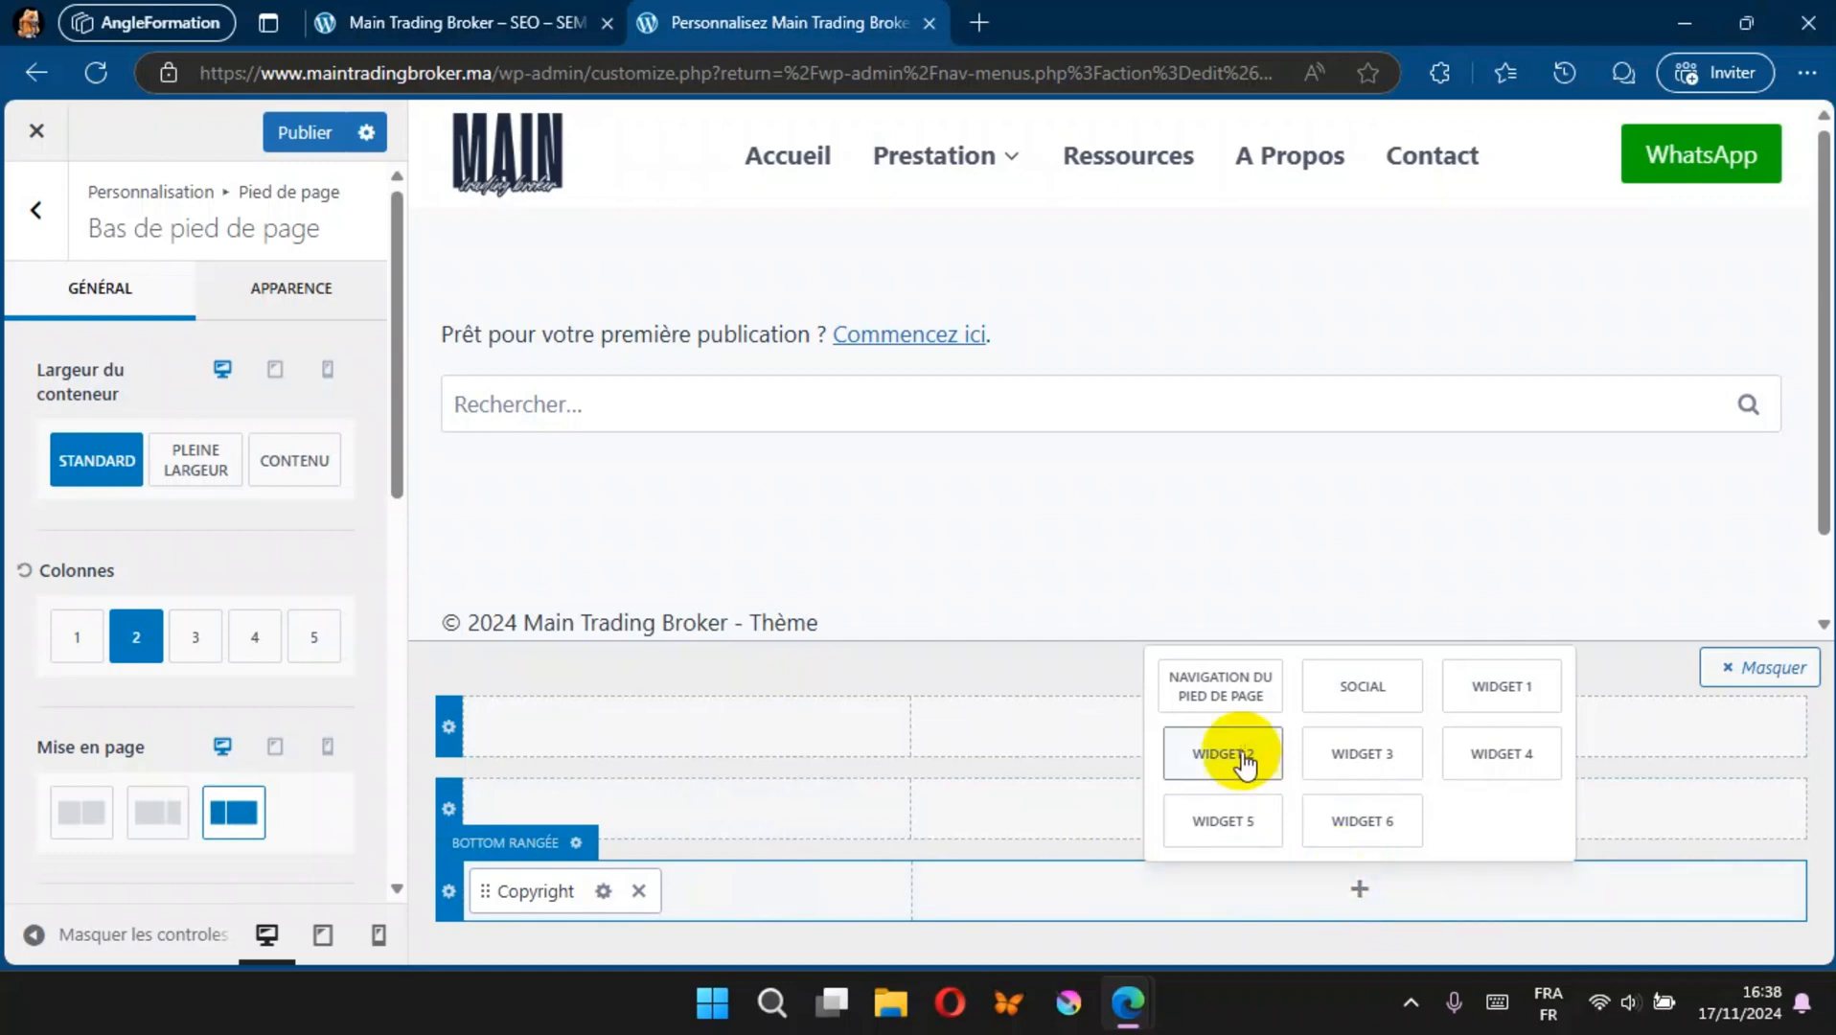
left_click(1245, 694)
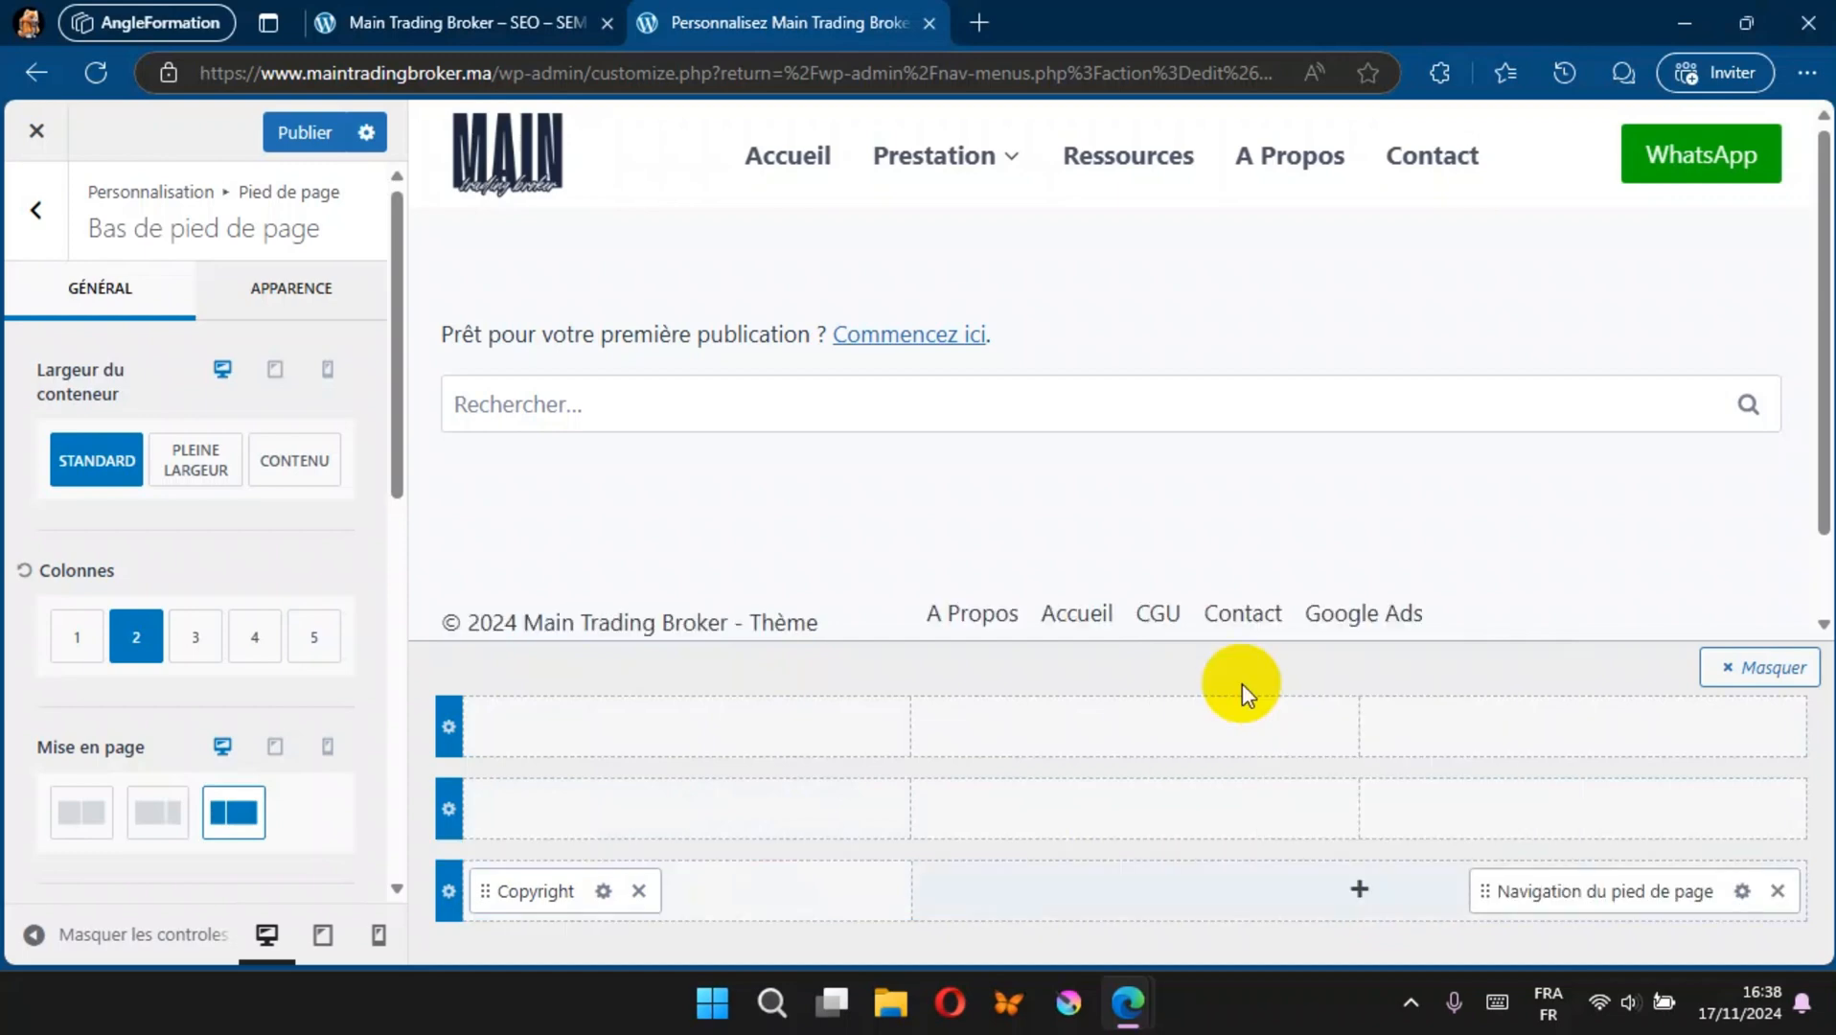
left_click(326, 135)
Step: Reload the live site to check the two-column footer layout, and return to the customizer
left_click(412, 24)
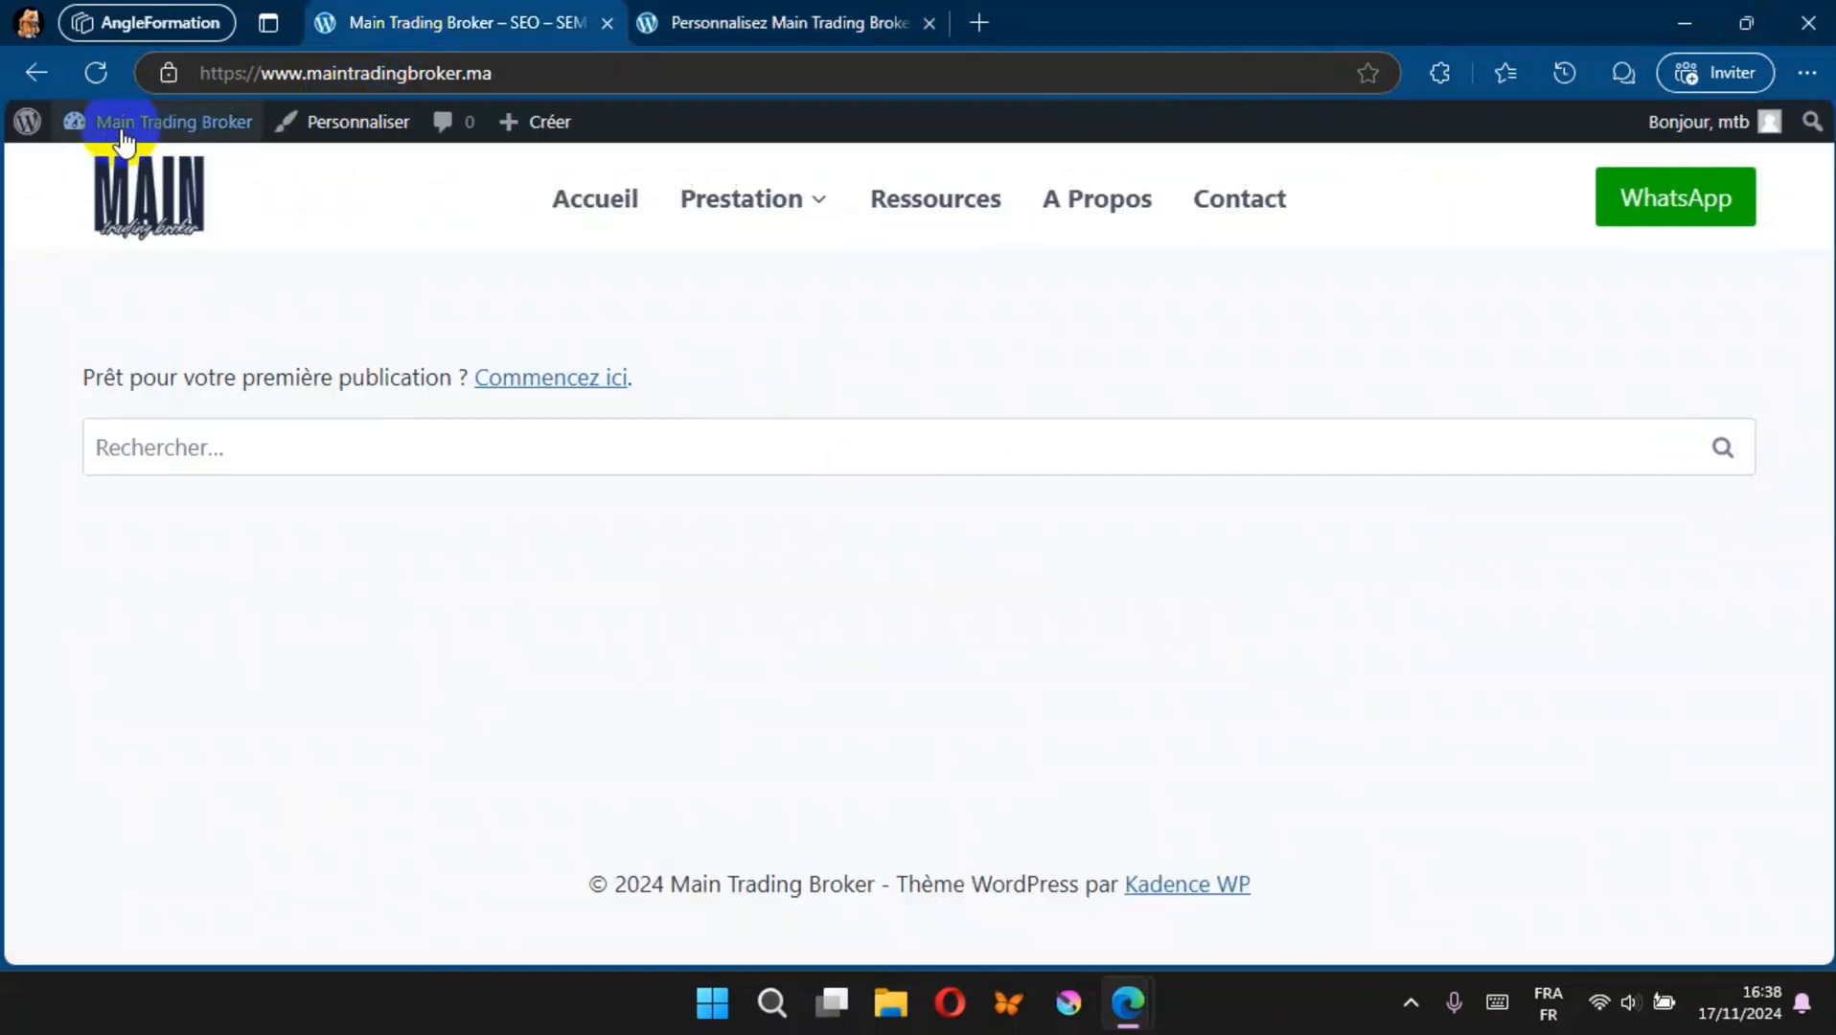
left_click(87, 71)
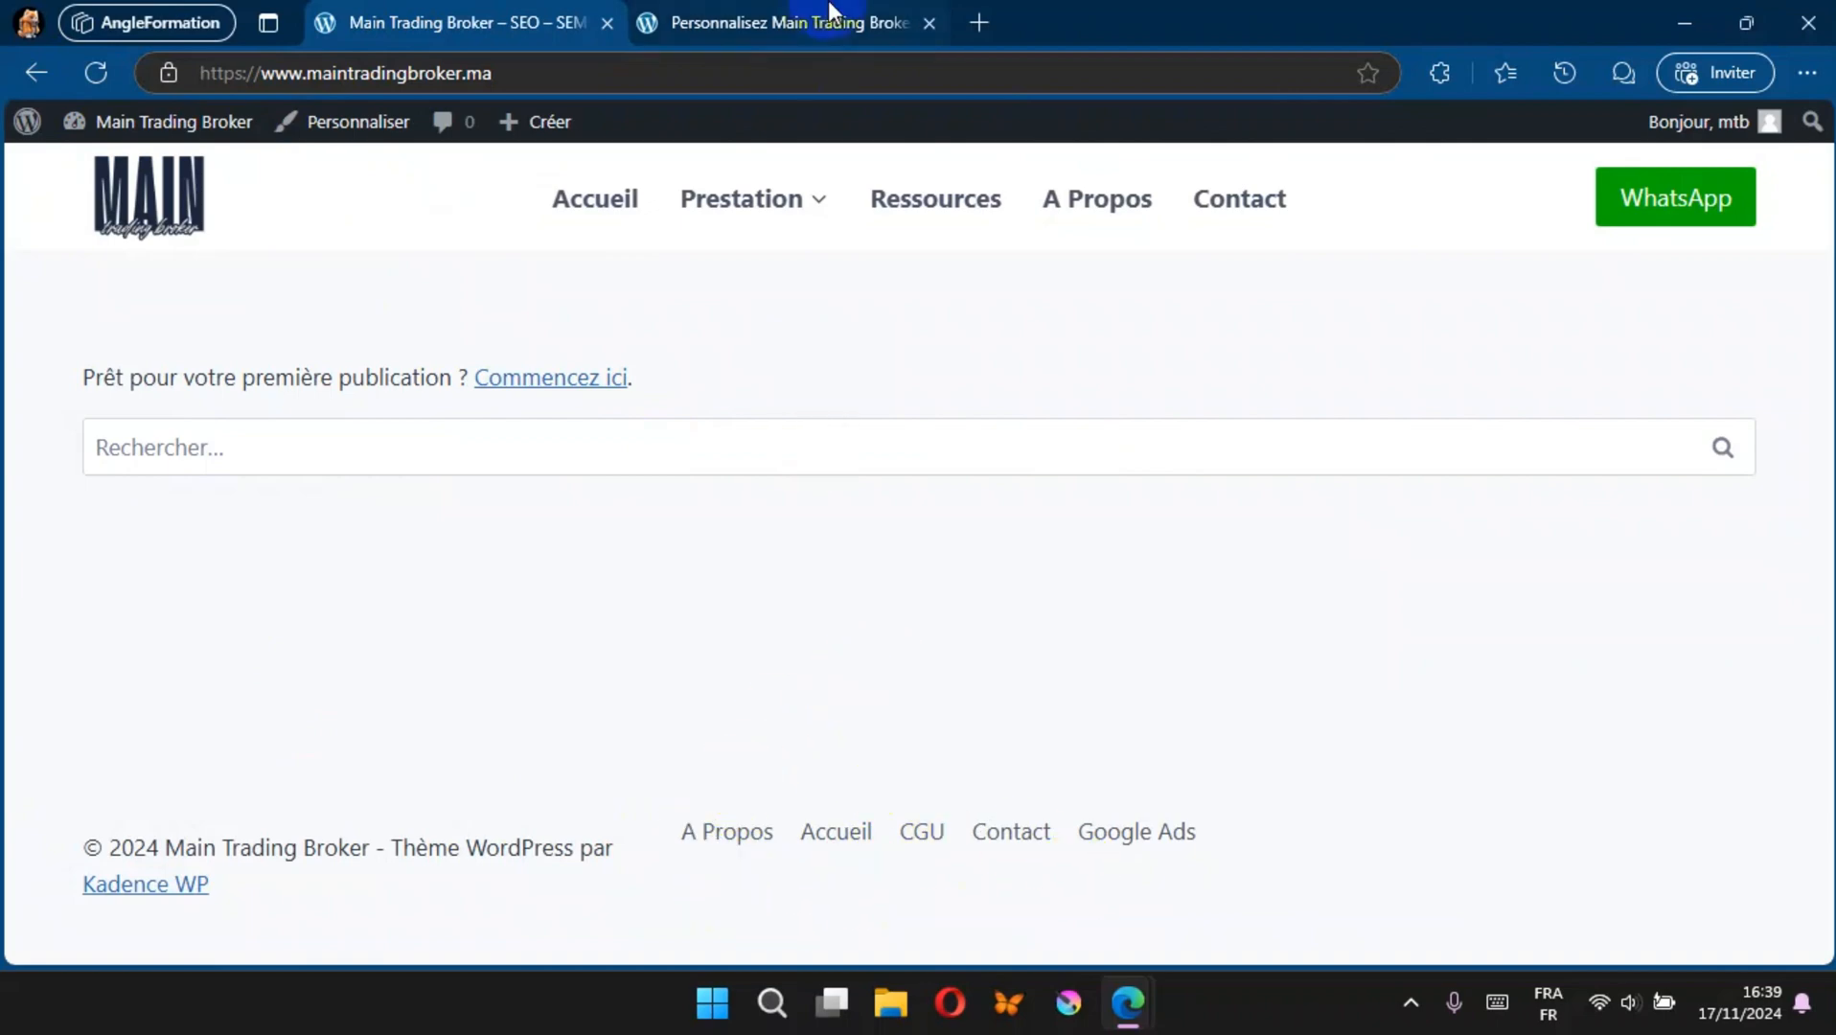
left_click(800, 17)
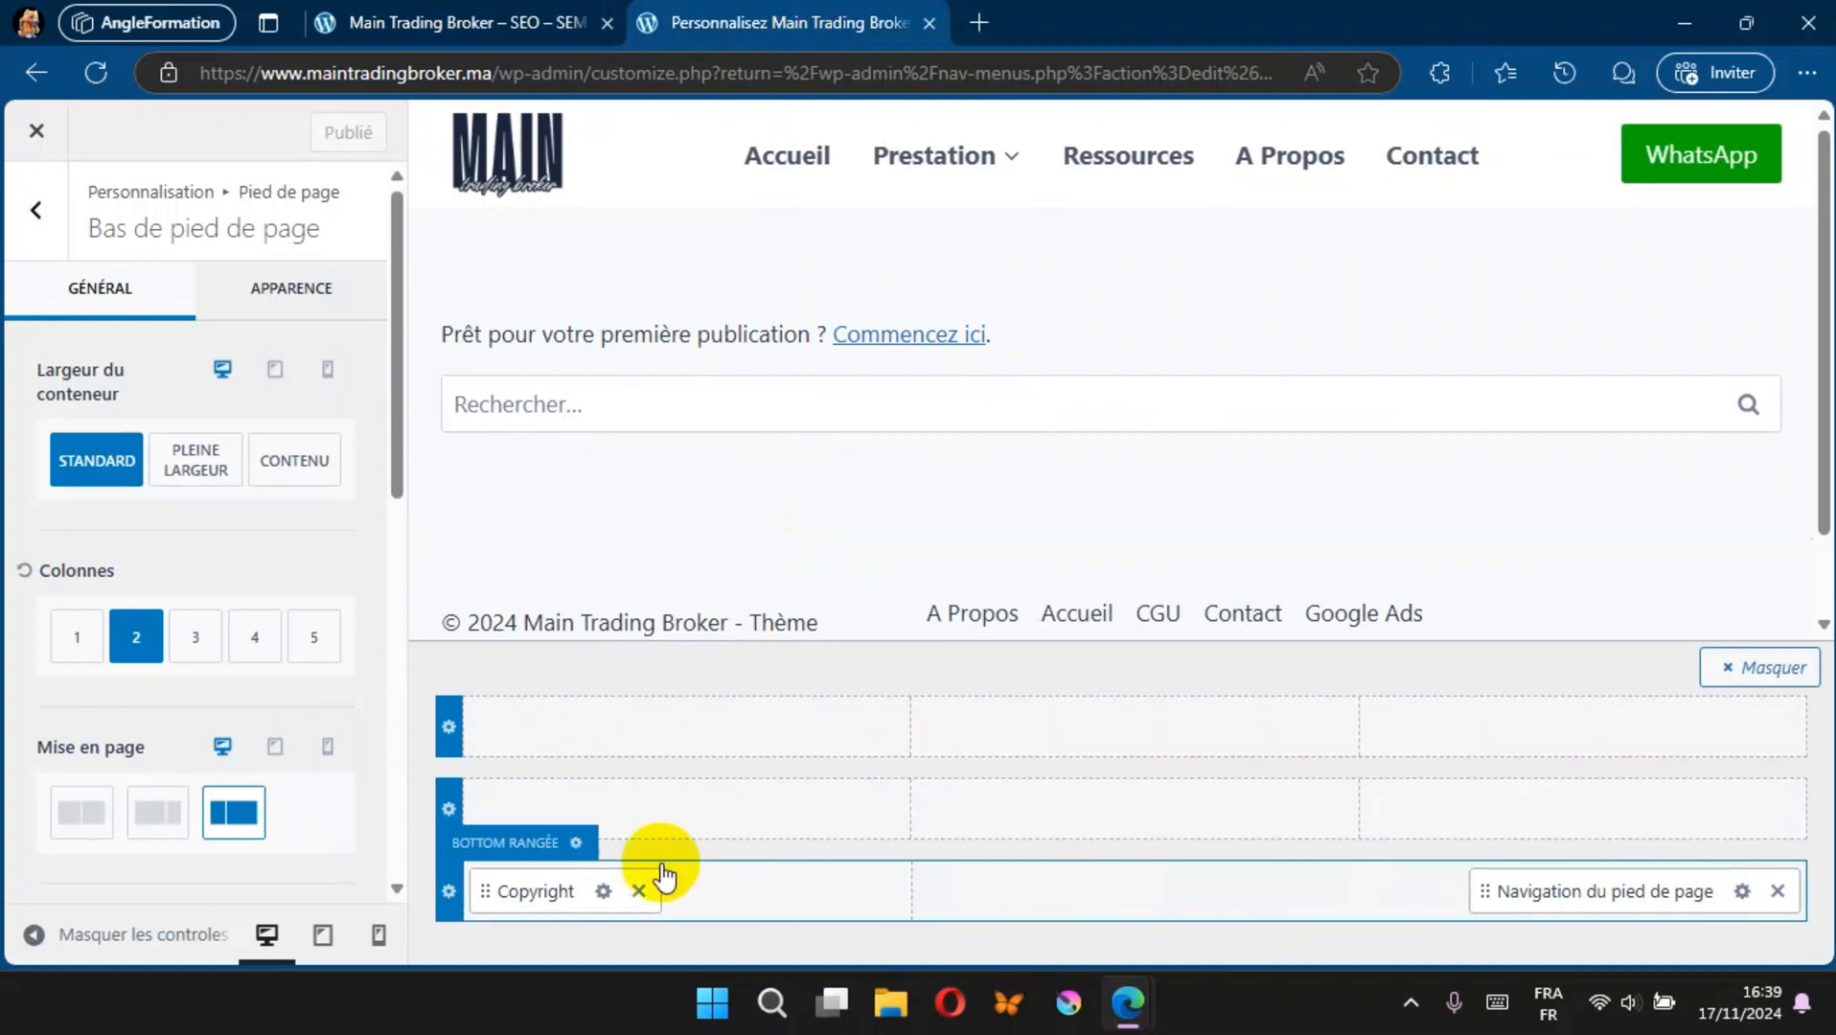
Step: Remove the {theme-credit} placeholder from the footer copyright text and publish the change
left_click(603, 891)
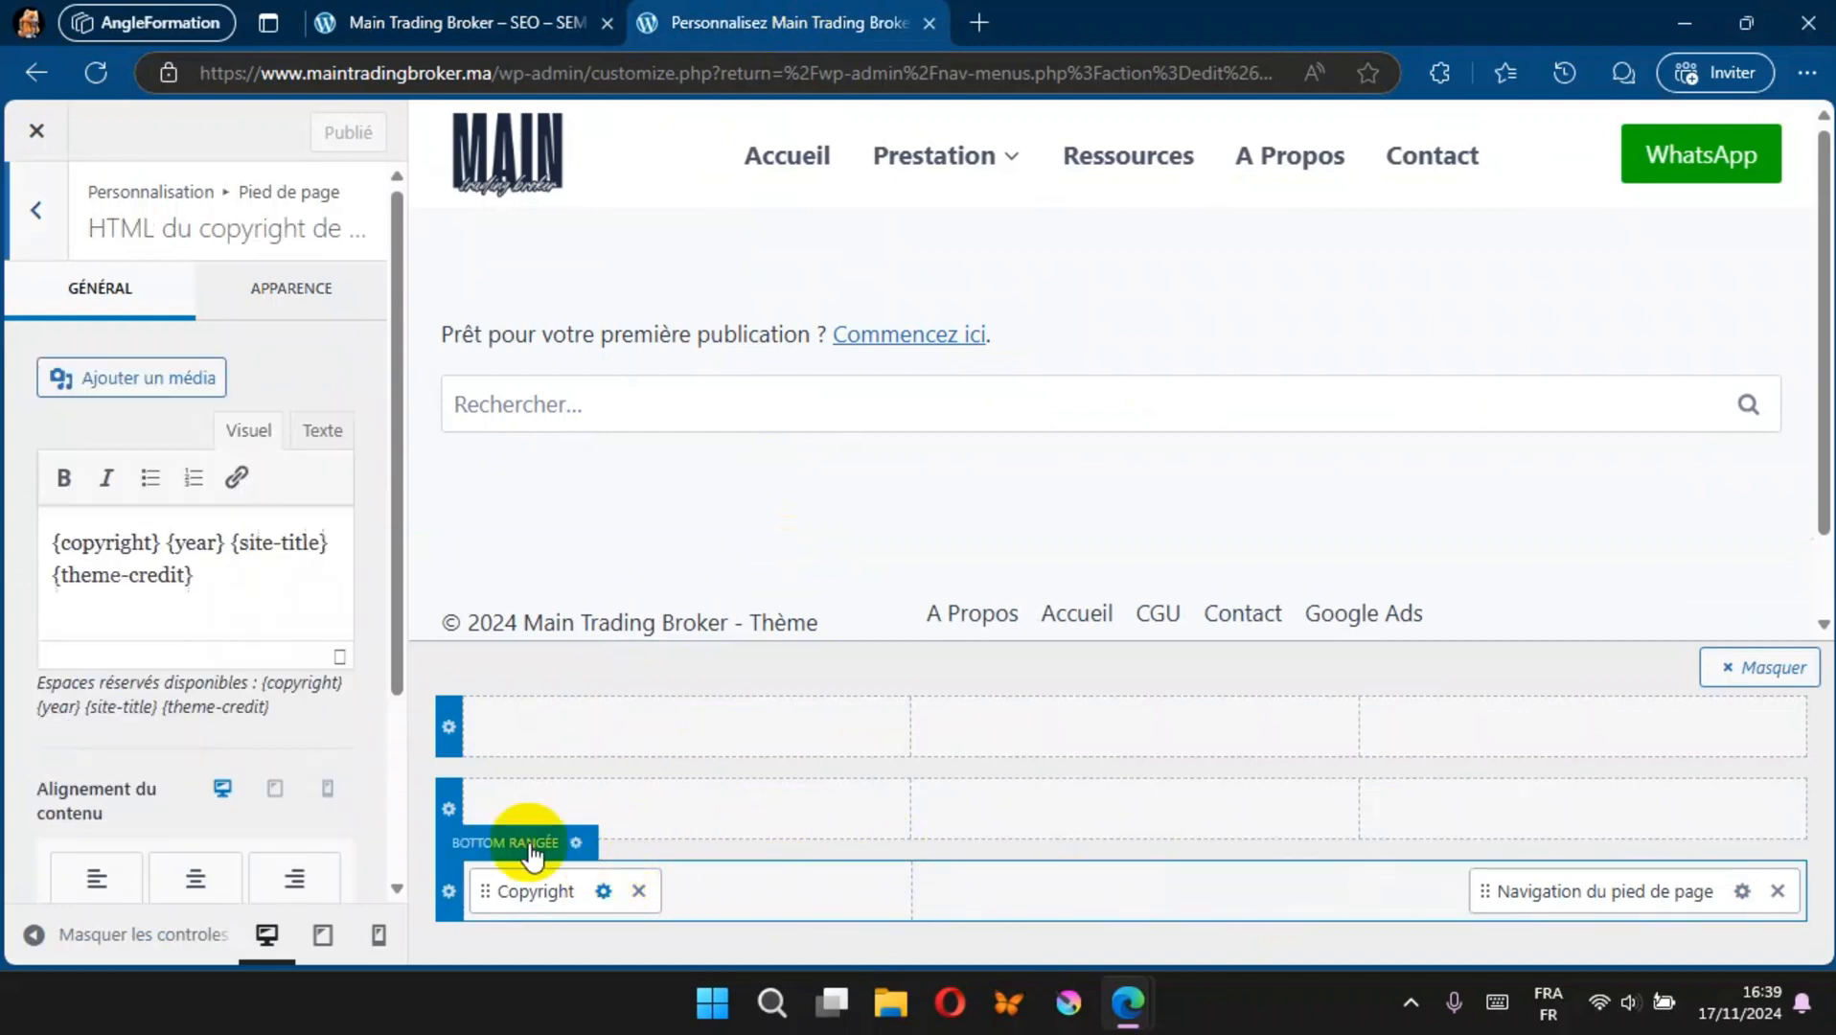
left_click_drag(194, 575, 50, 577)
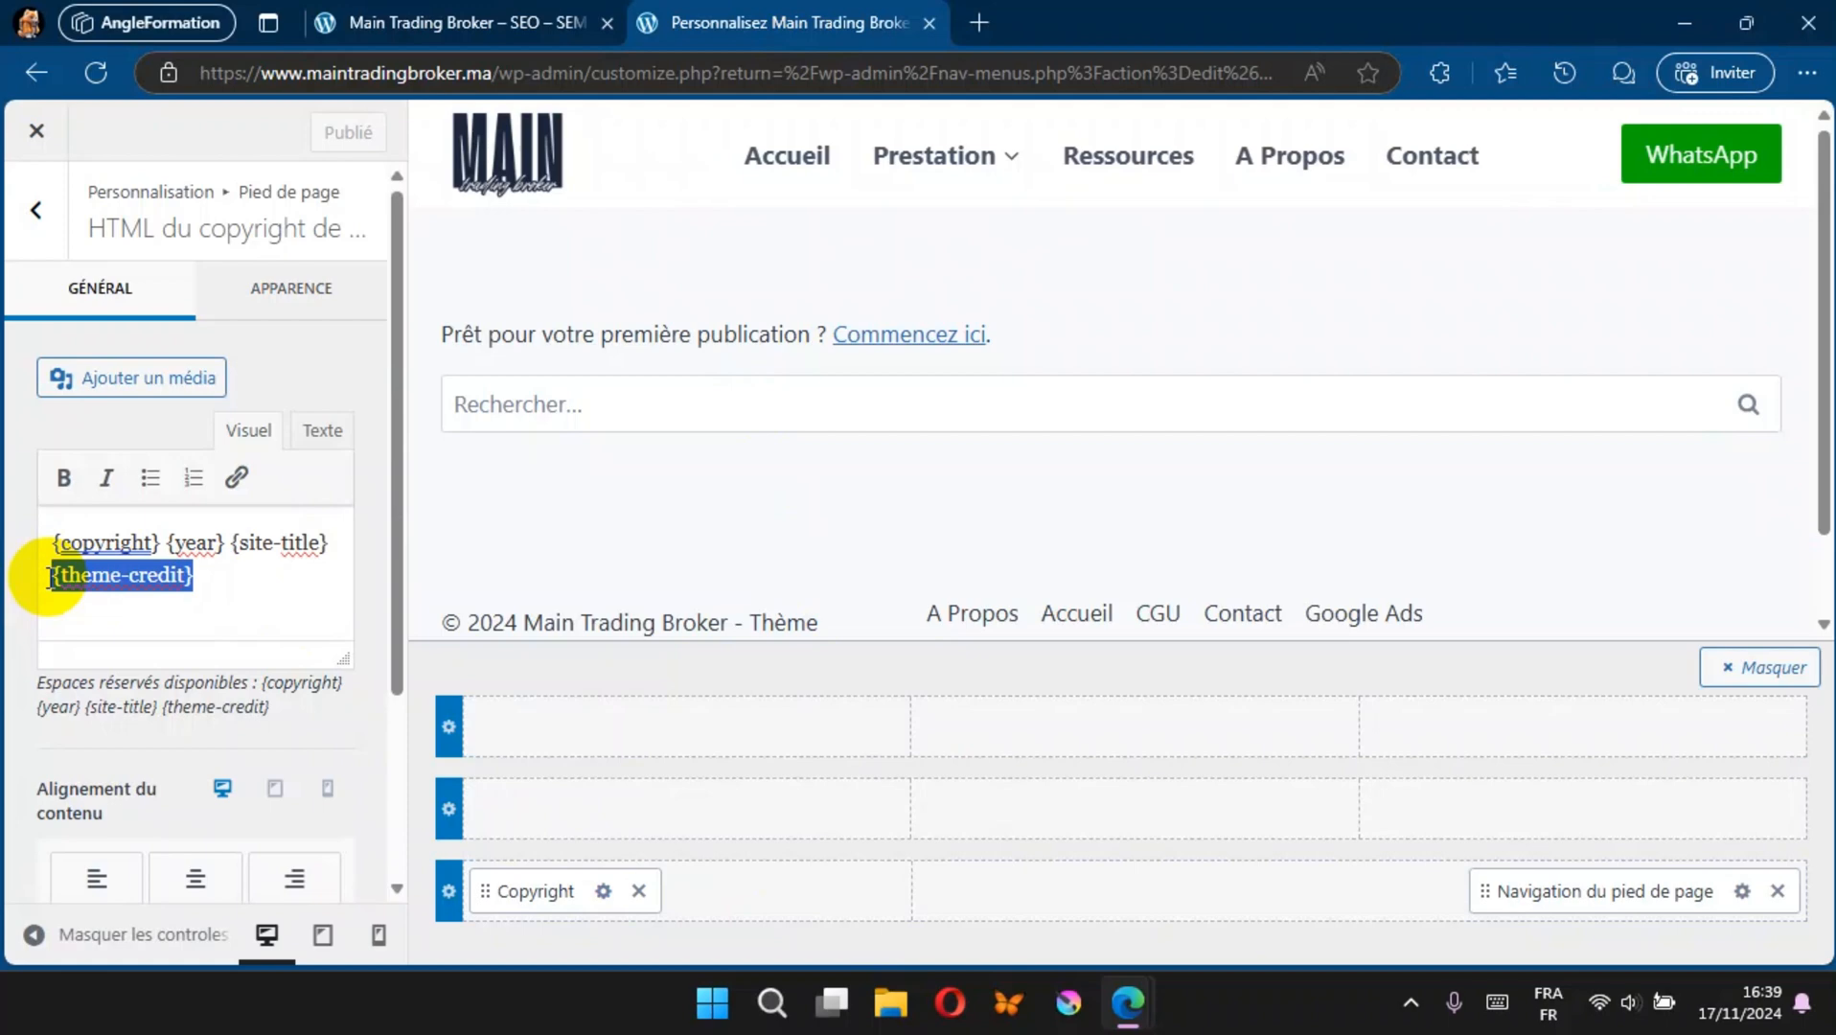
key("BackSpace")
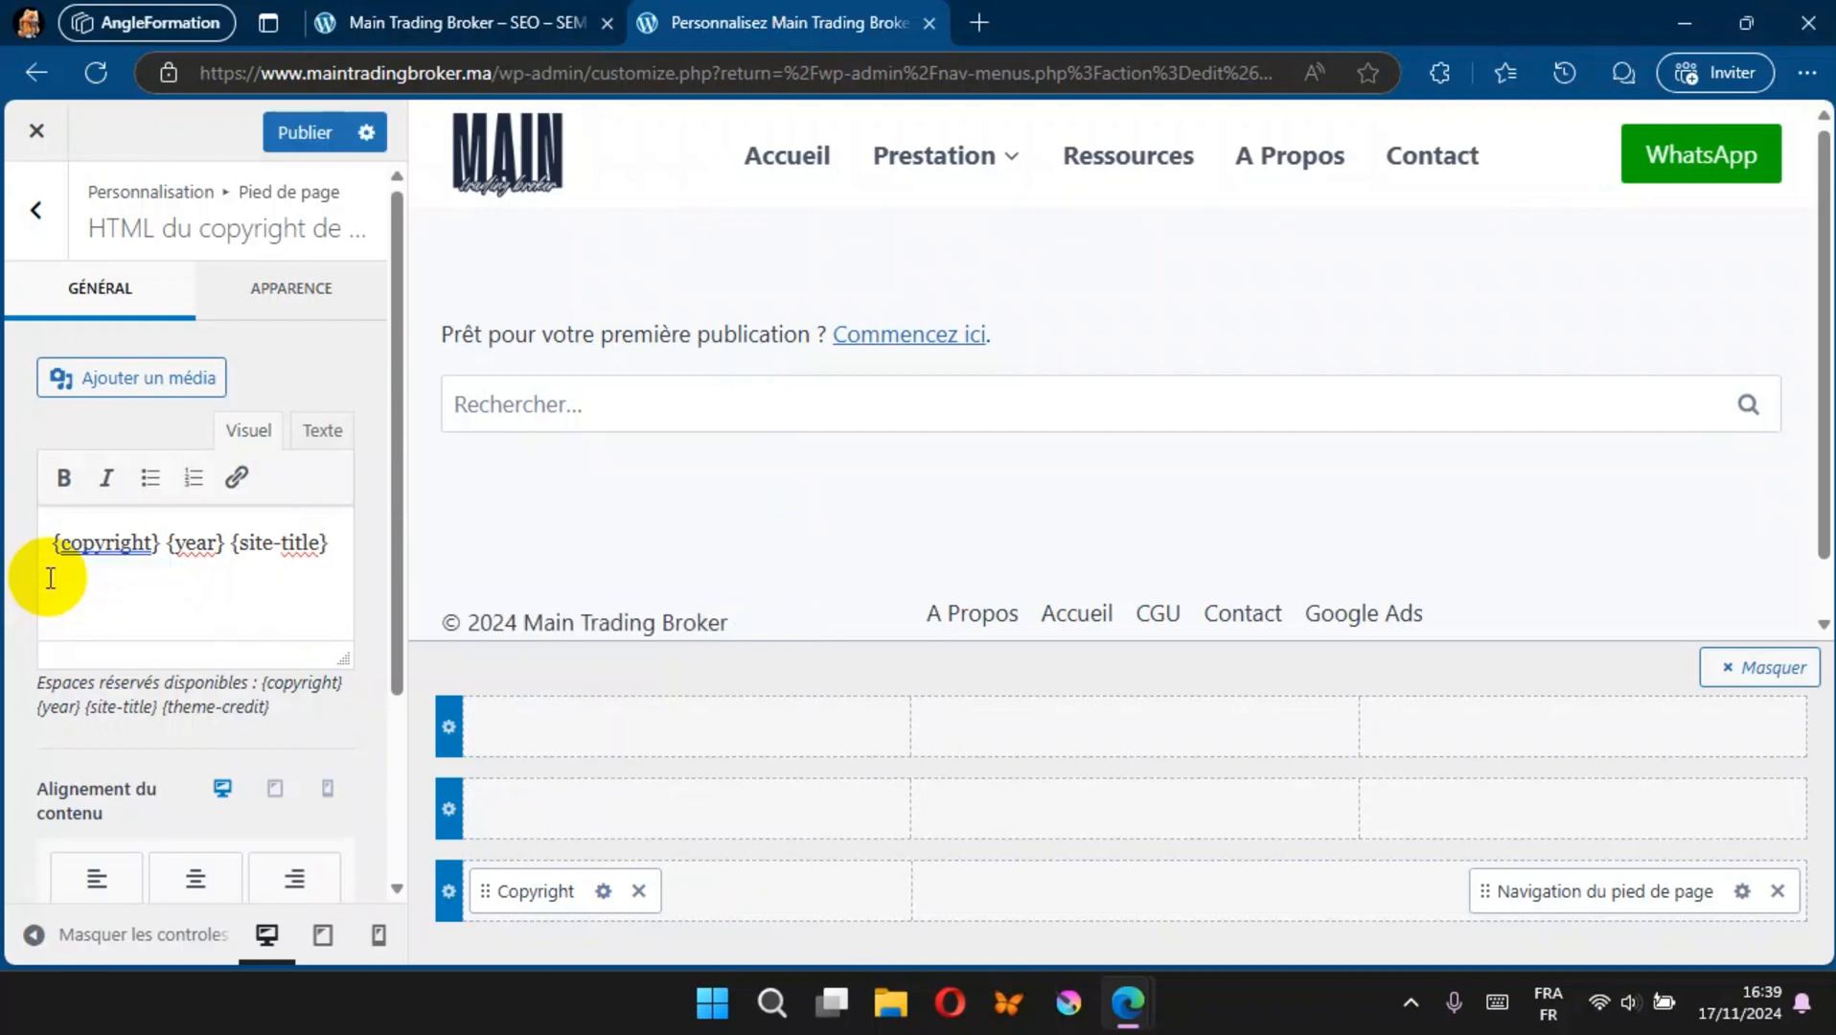
left_click(295, 131)
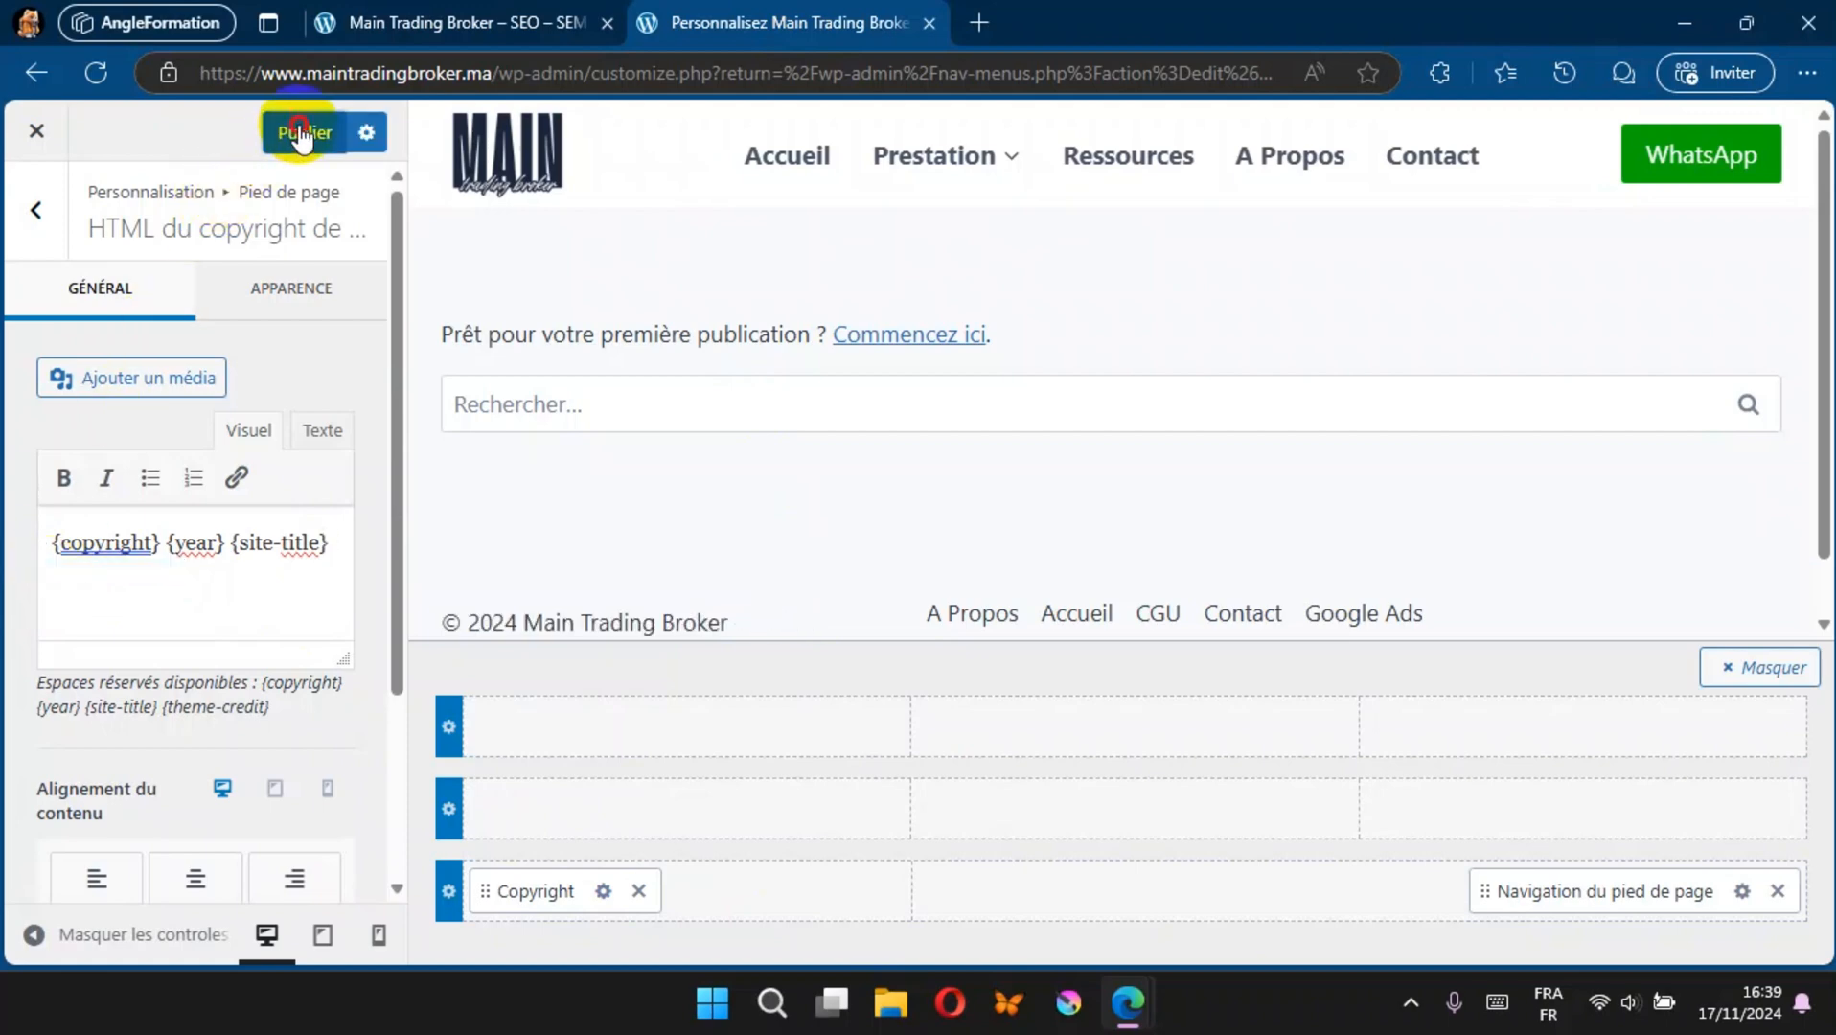
Step: Reload the live site to check the shortened copyright text, and return to the customizer
left_click(377, 22)
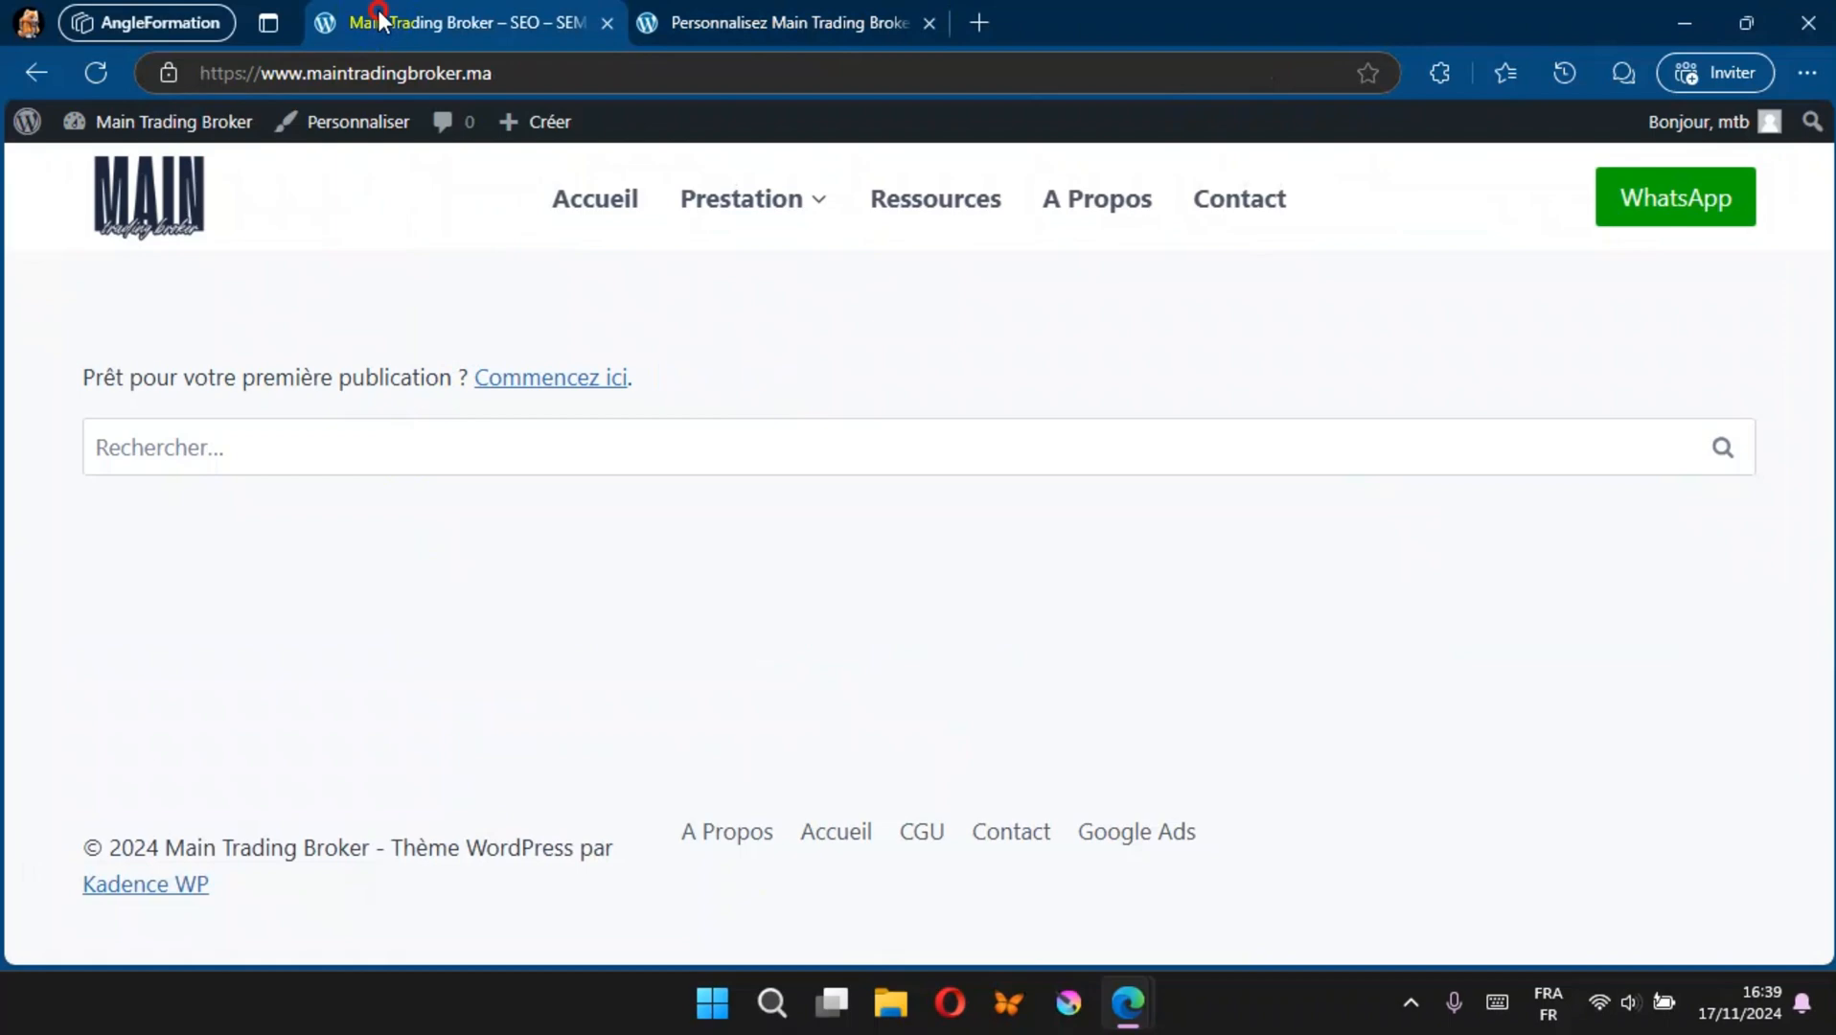
left_click(99, 74)
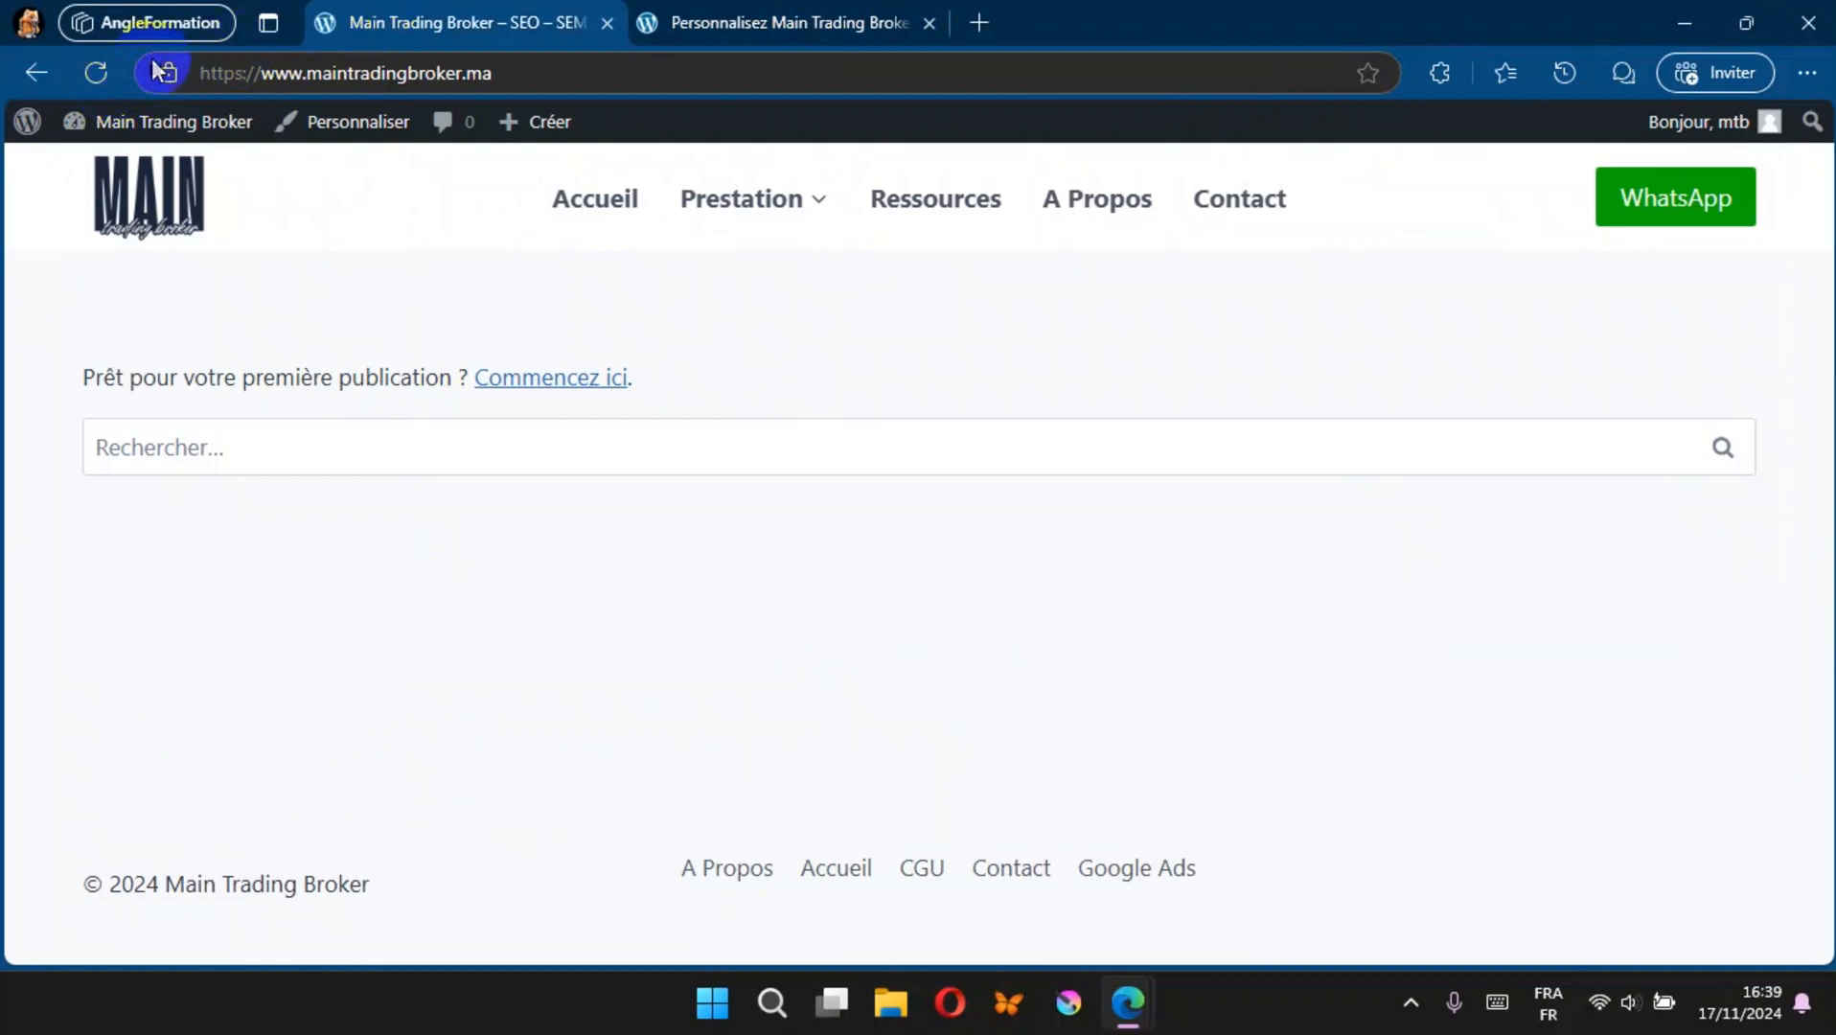
left_click(694, 19)
left_click(717, 413)
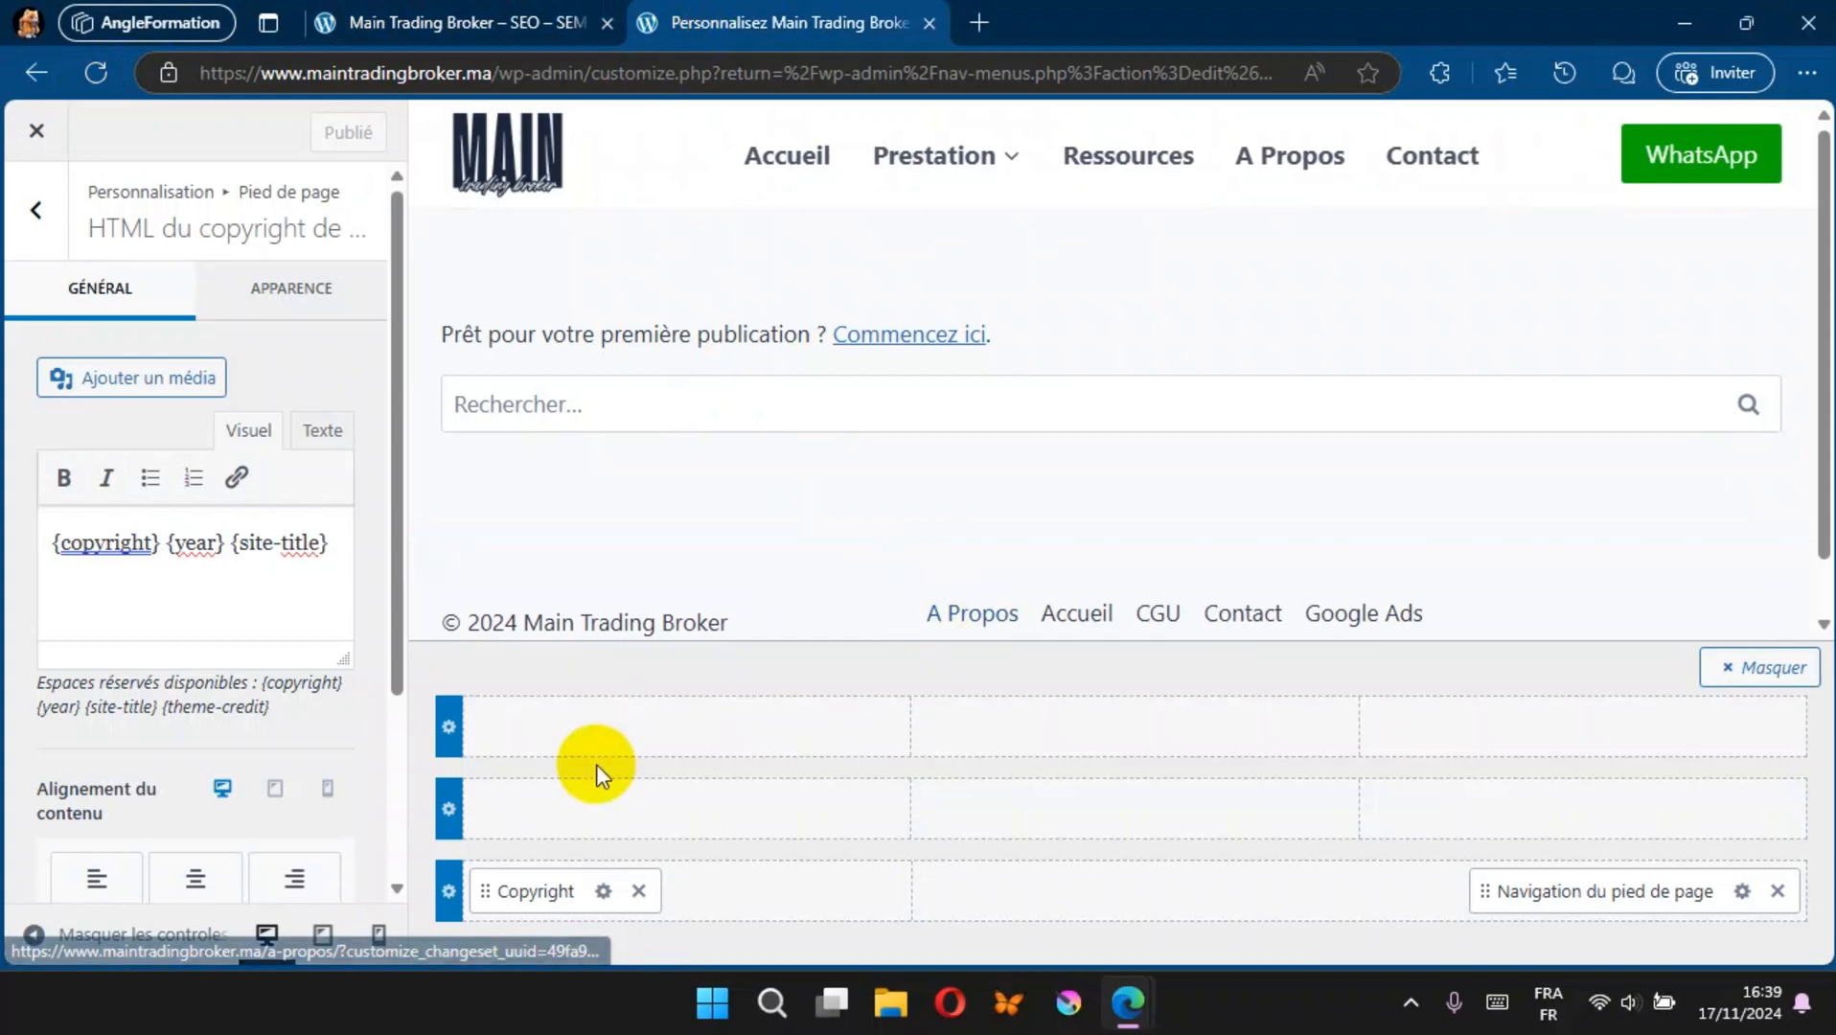
Step: Align the footer copyright content to the left and set its vertical alignment to the middle
left_click(96, 874)
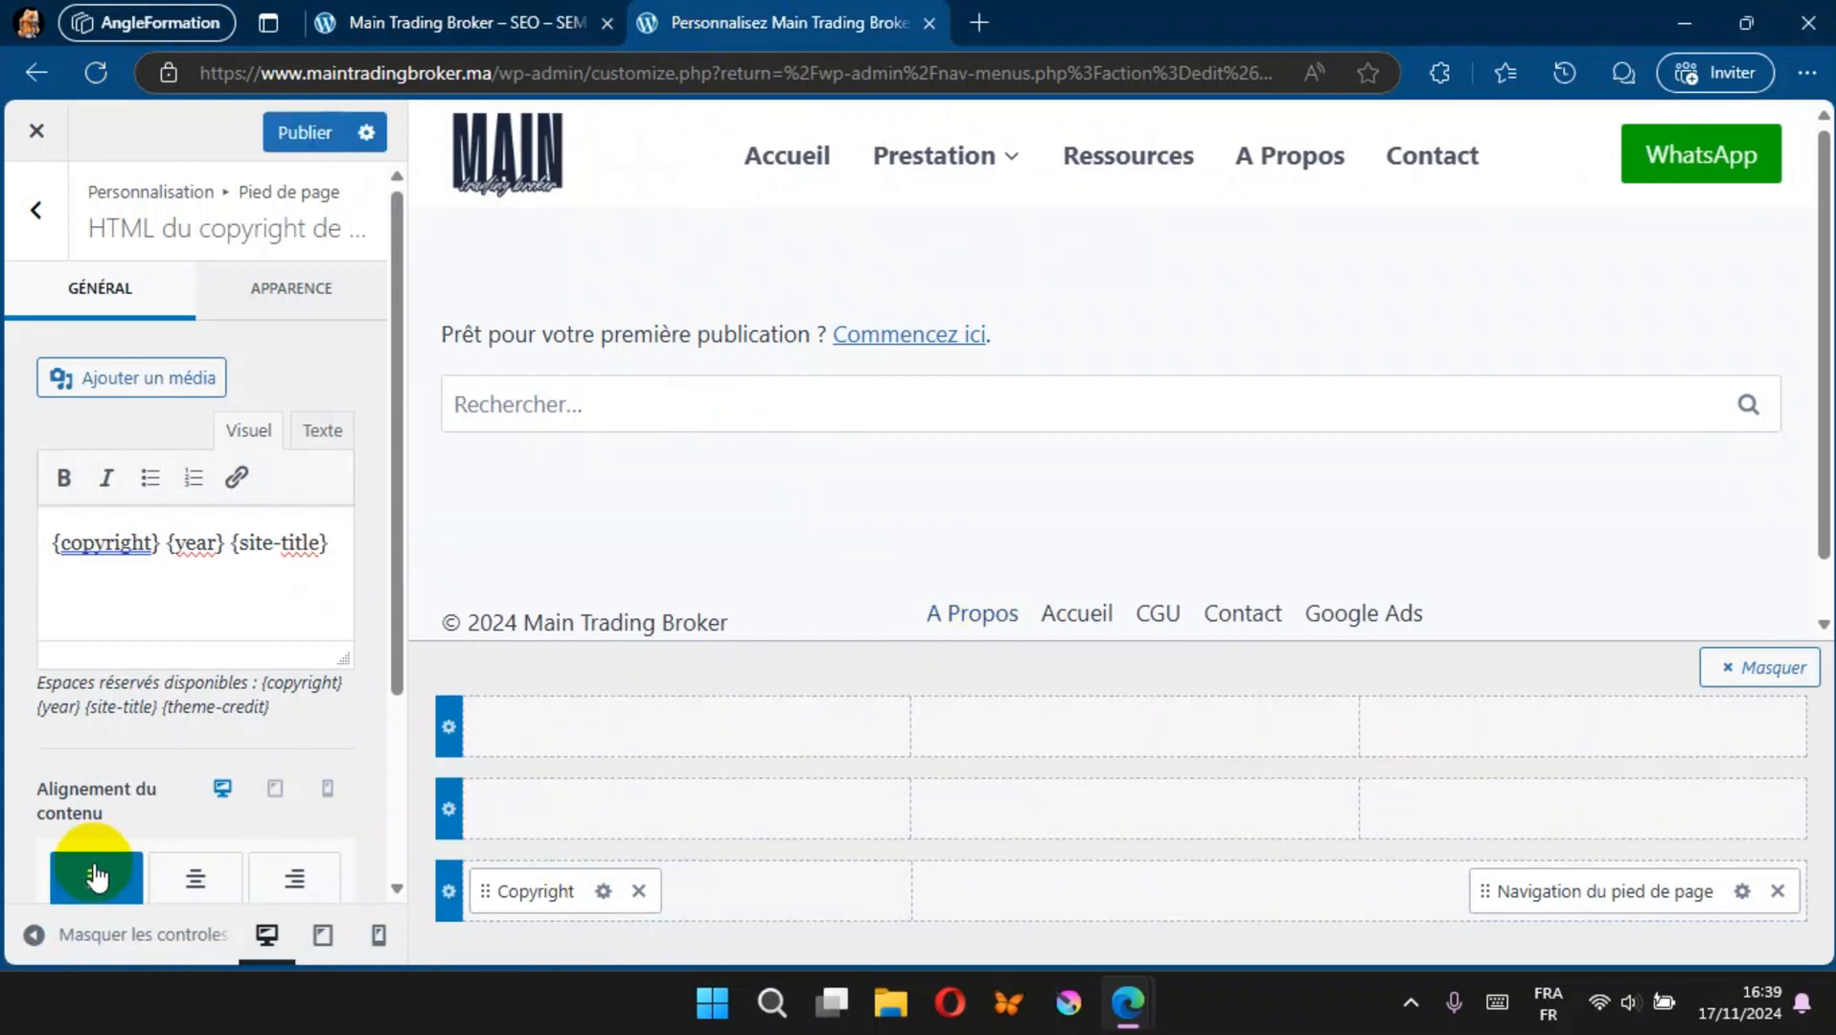
scroll(96, 875, "down", 3)
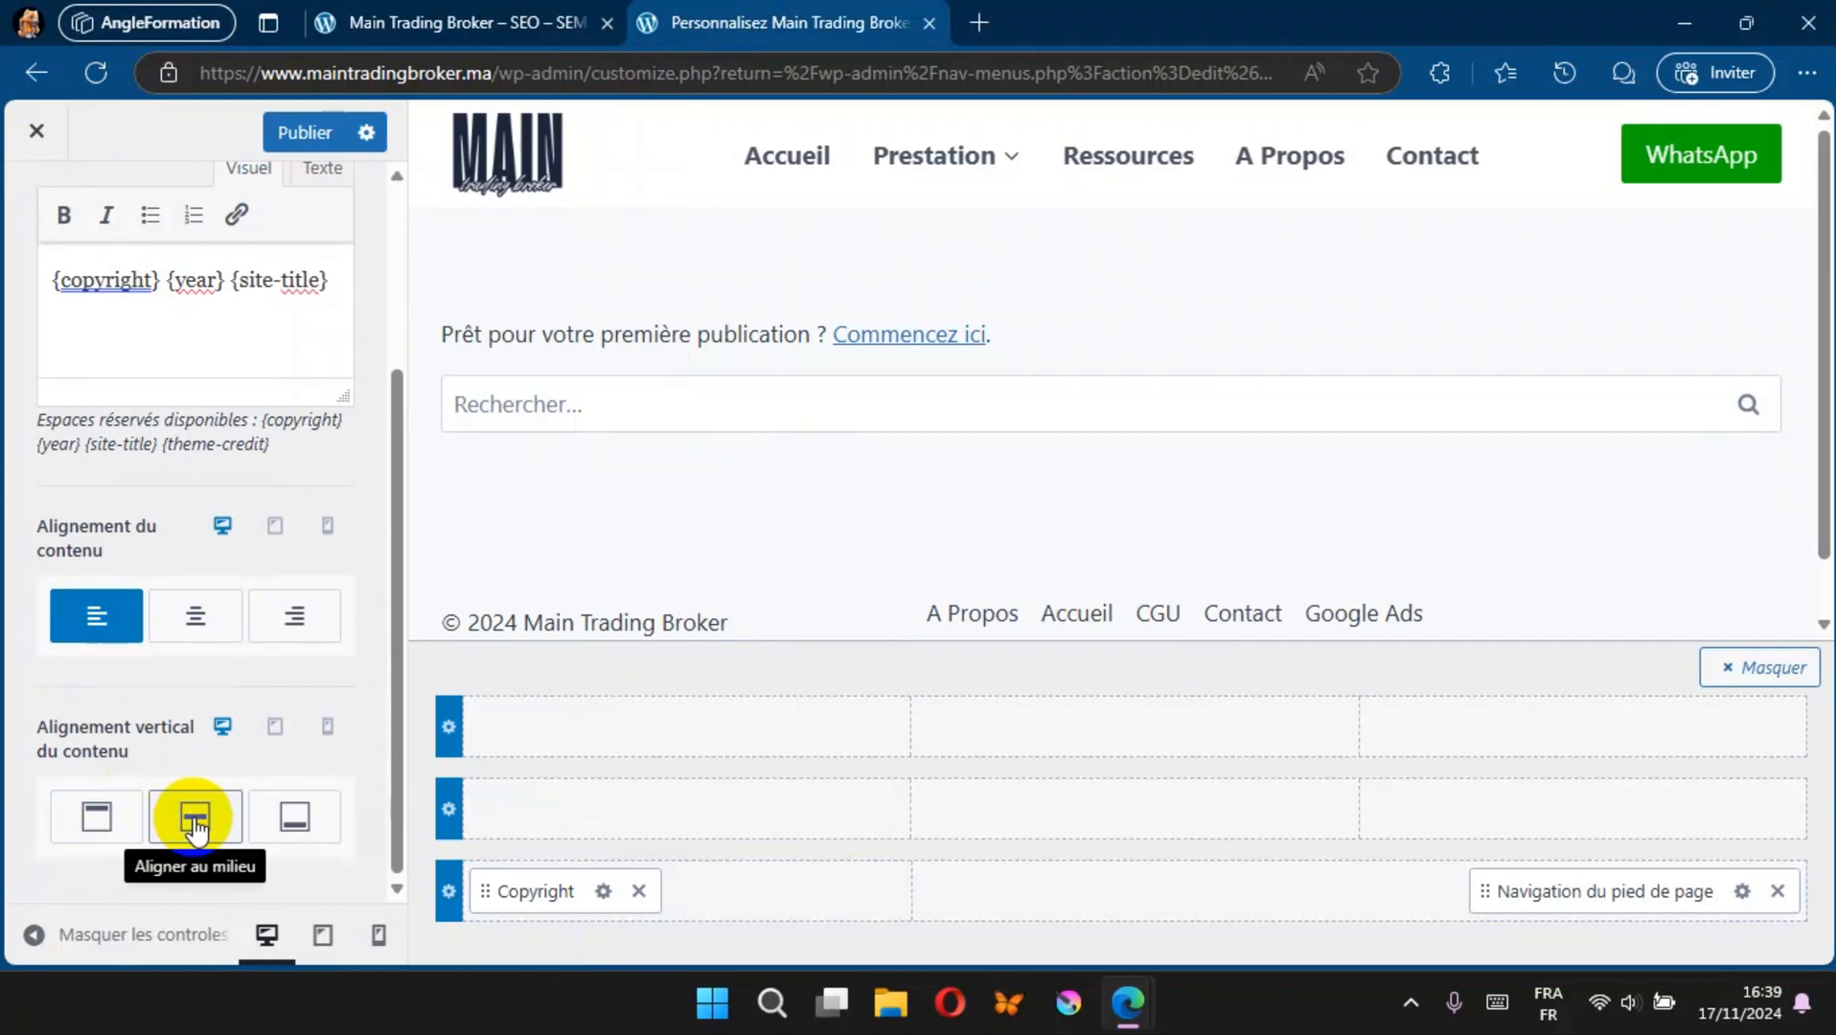
left_click(195, 823)
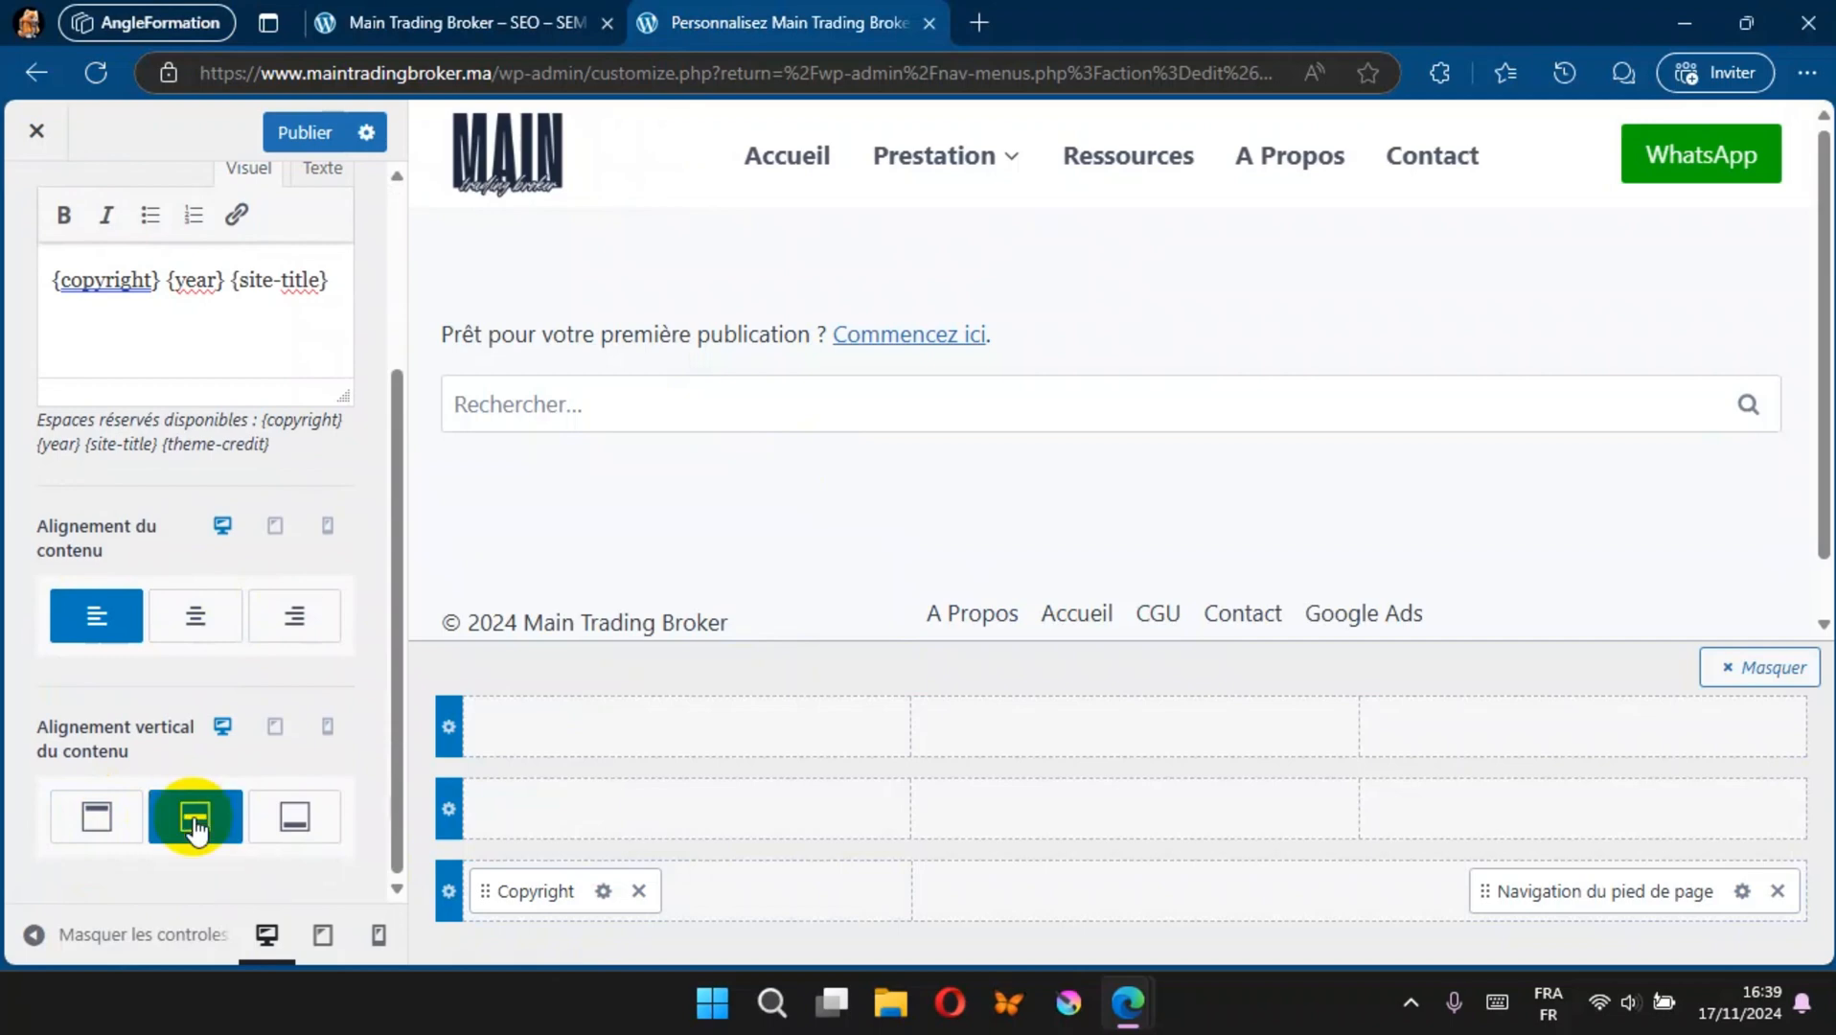
Step: Align the footer navigation to the right and vertically to the middle, publish, and check the footer on the live site
left_click(1744, 893)
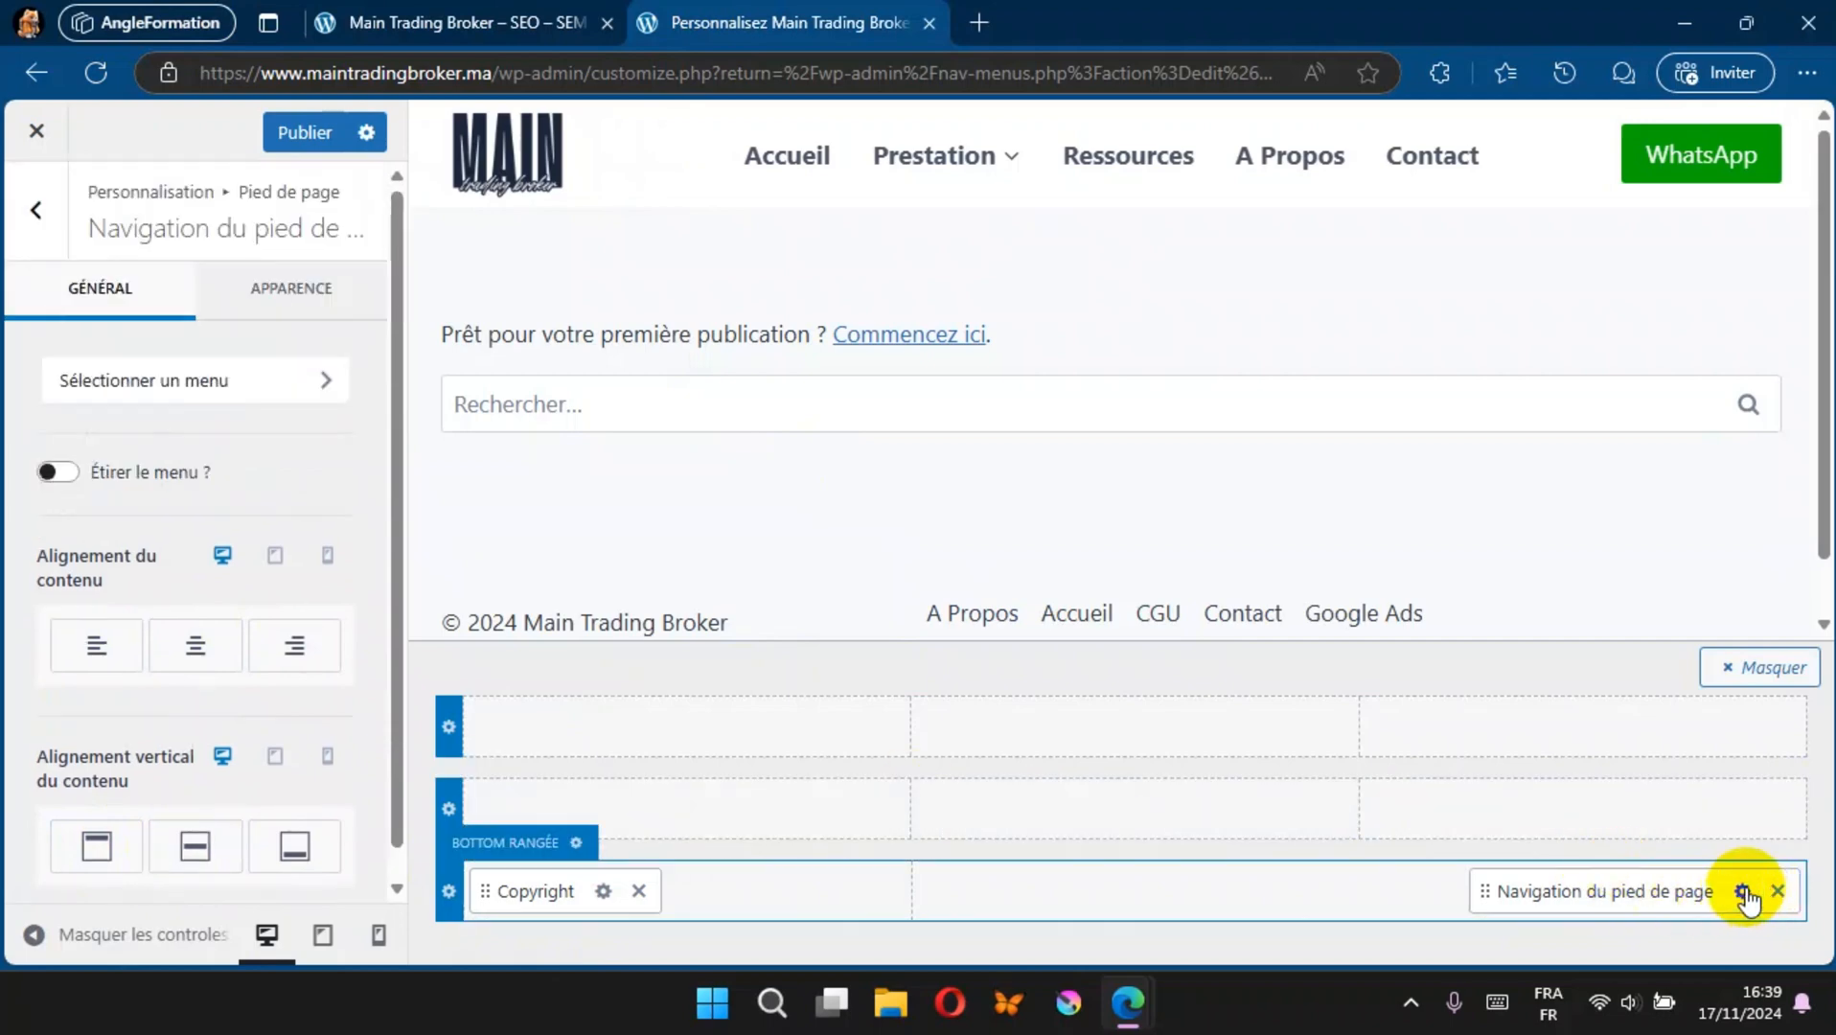
left_click(279, 643)
left_click(200, 853)
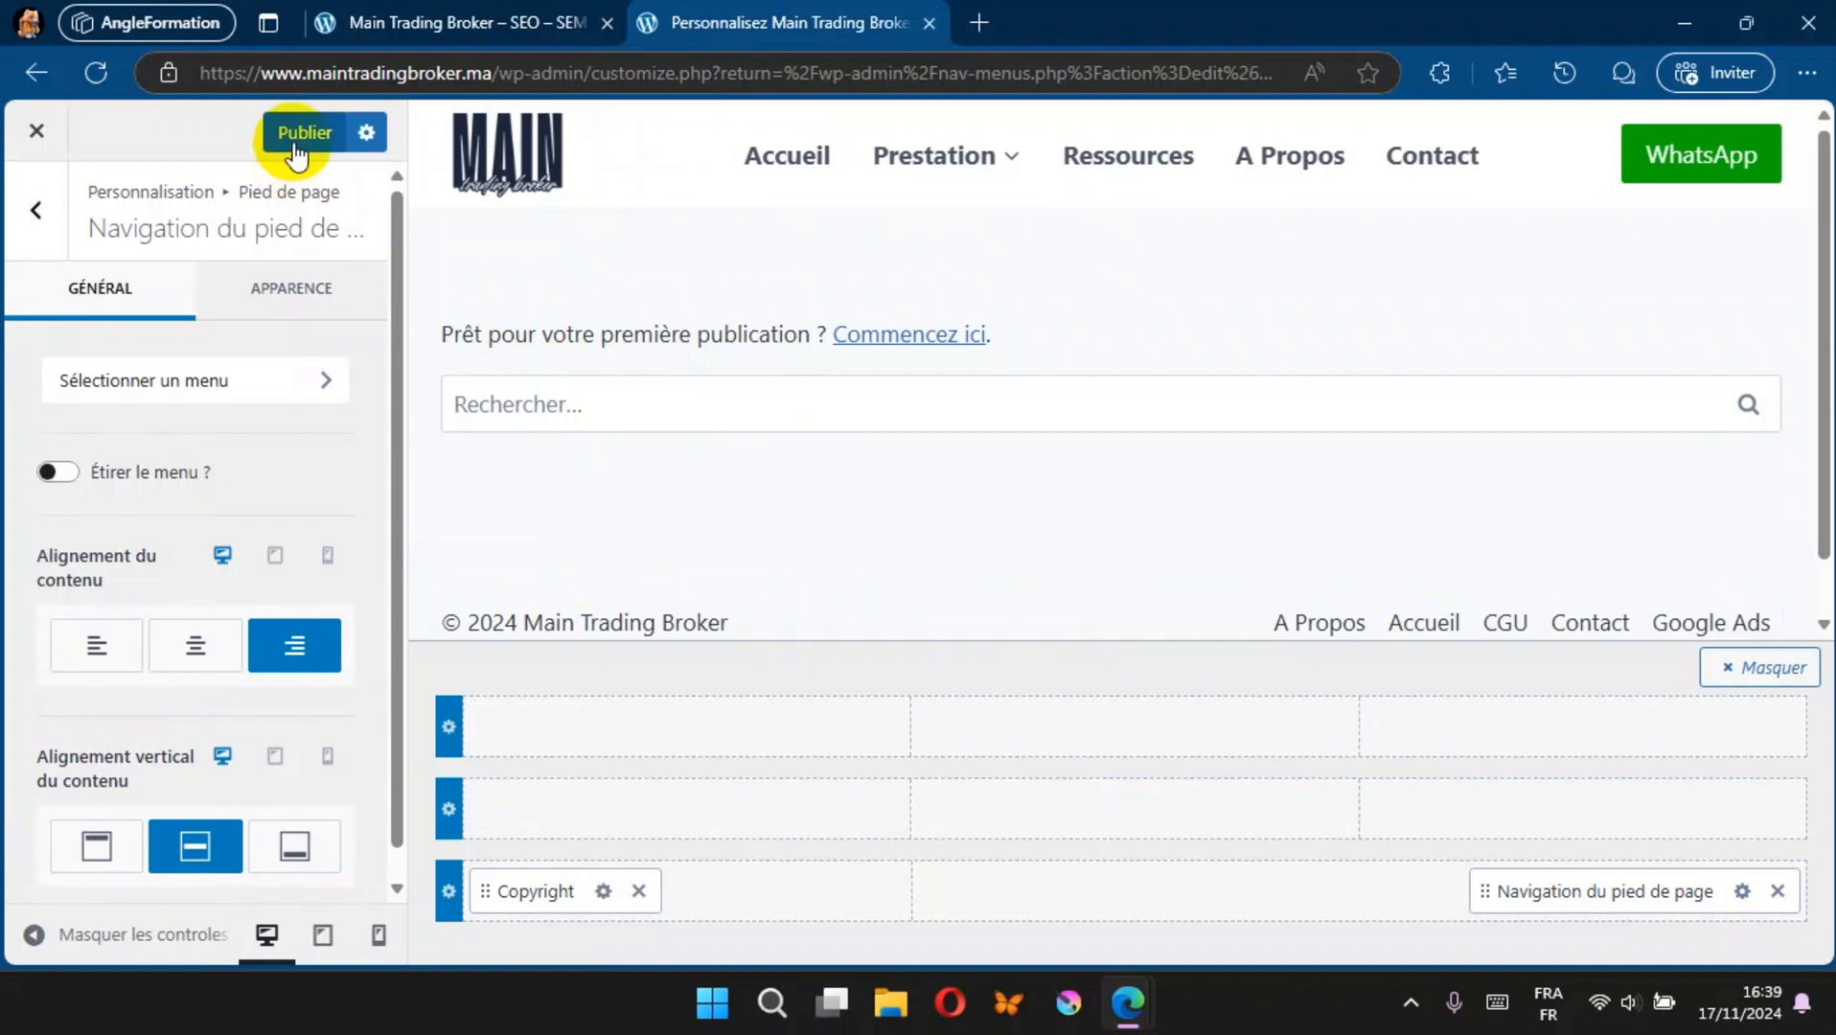
left_click(402, 11)
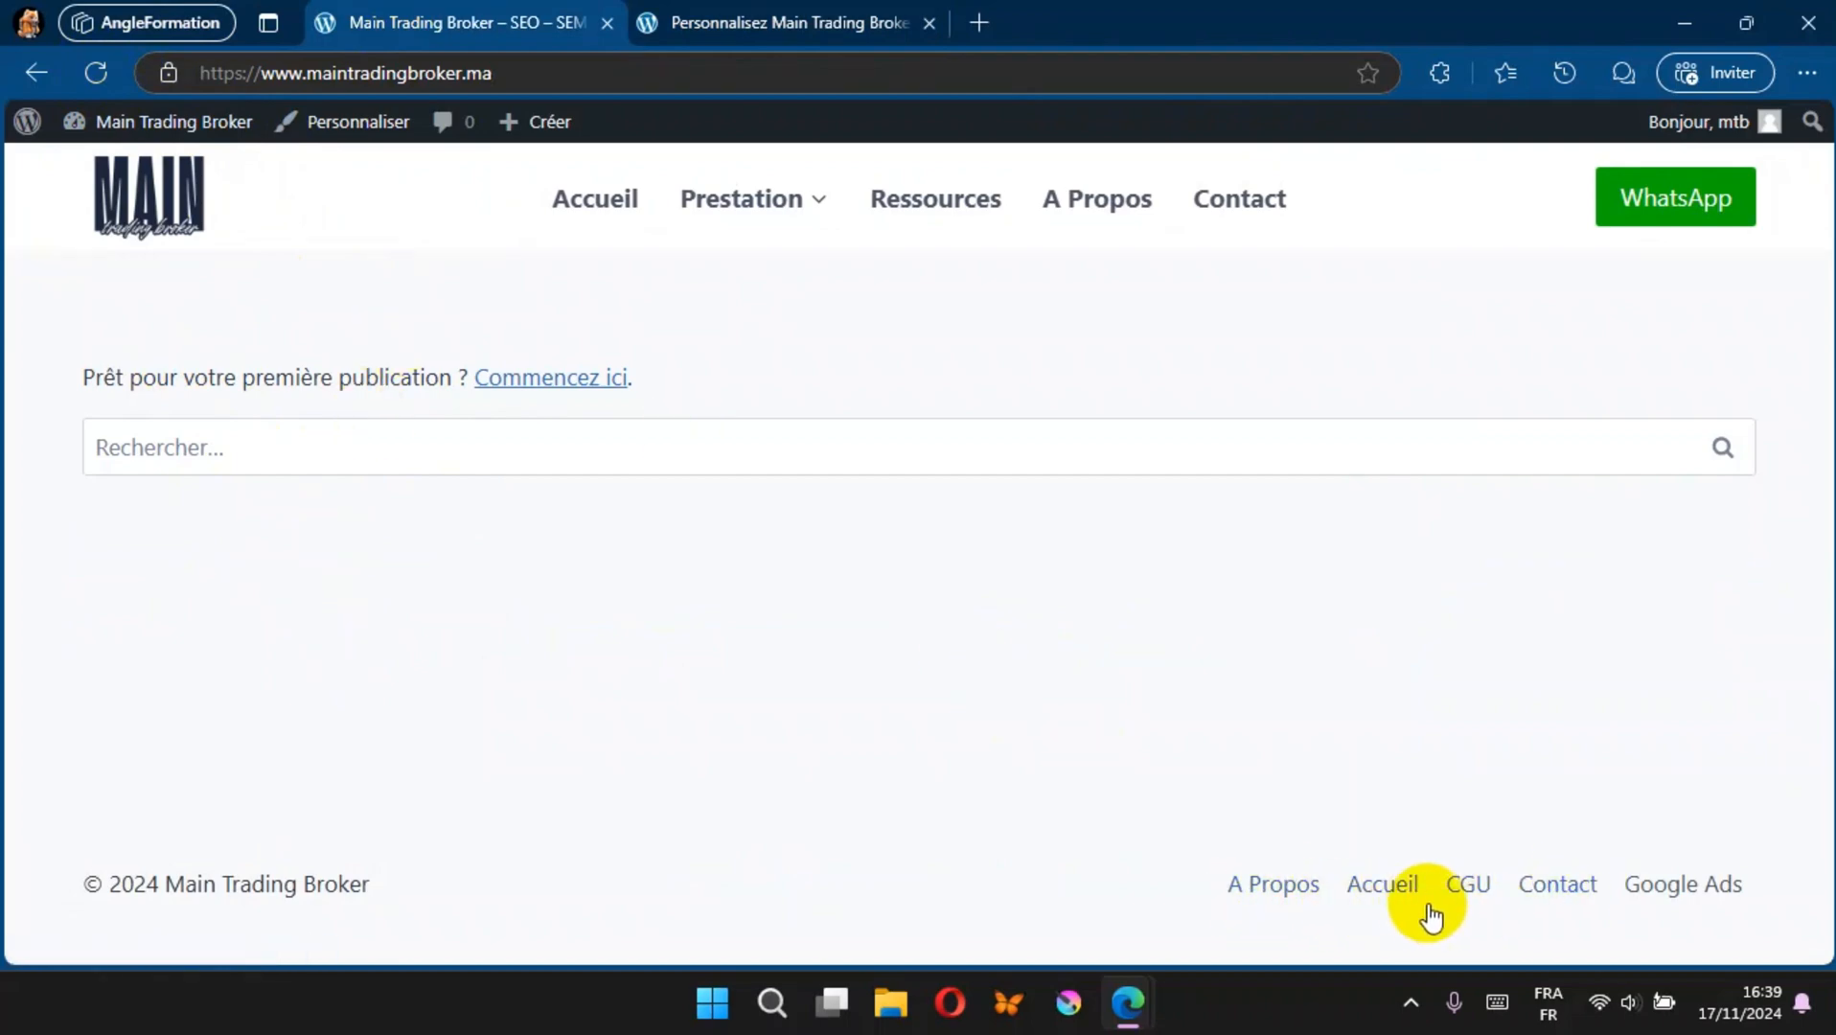
left_click(717, 24)
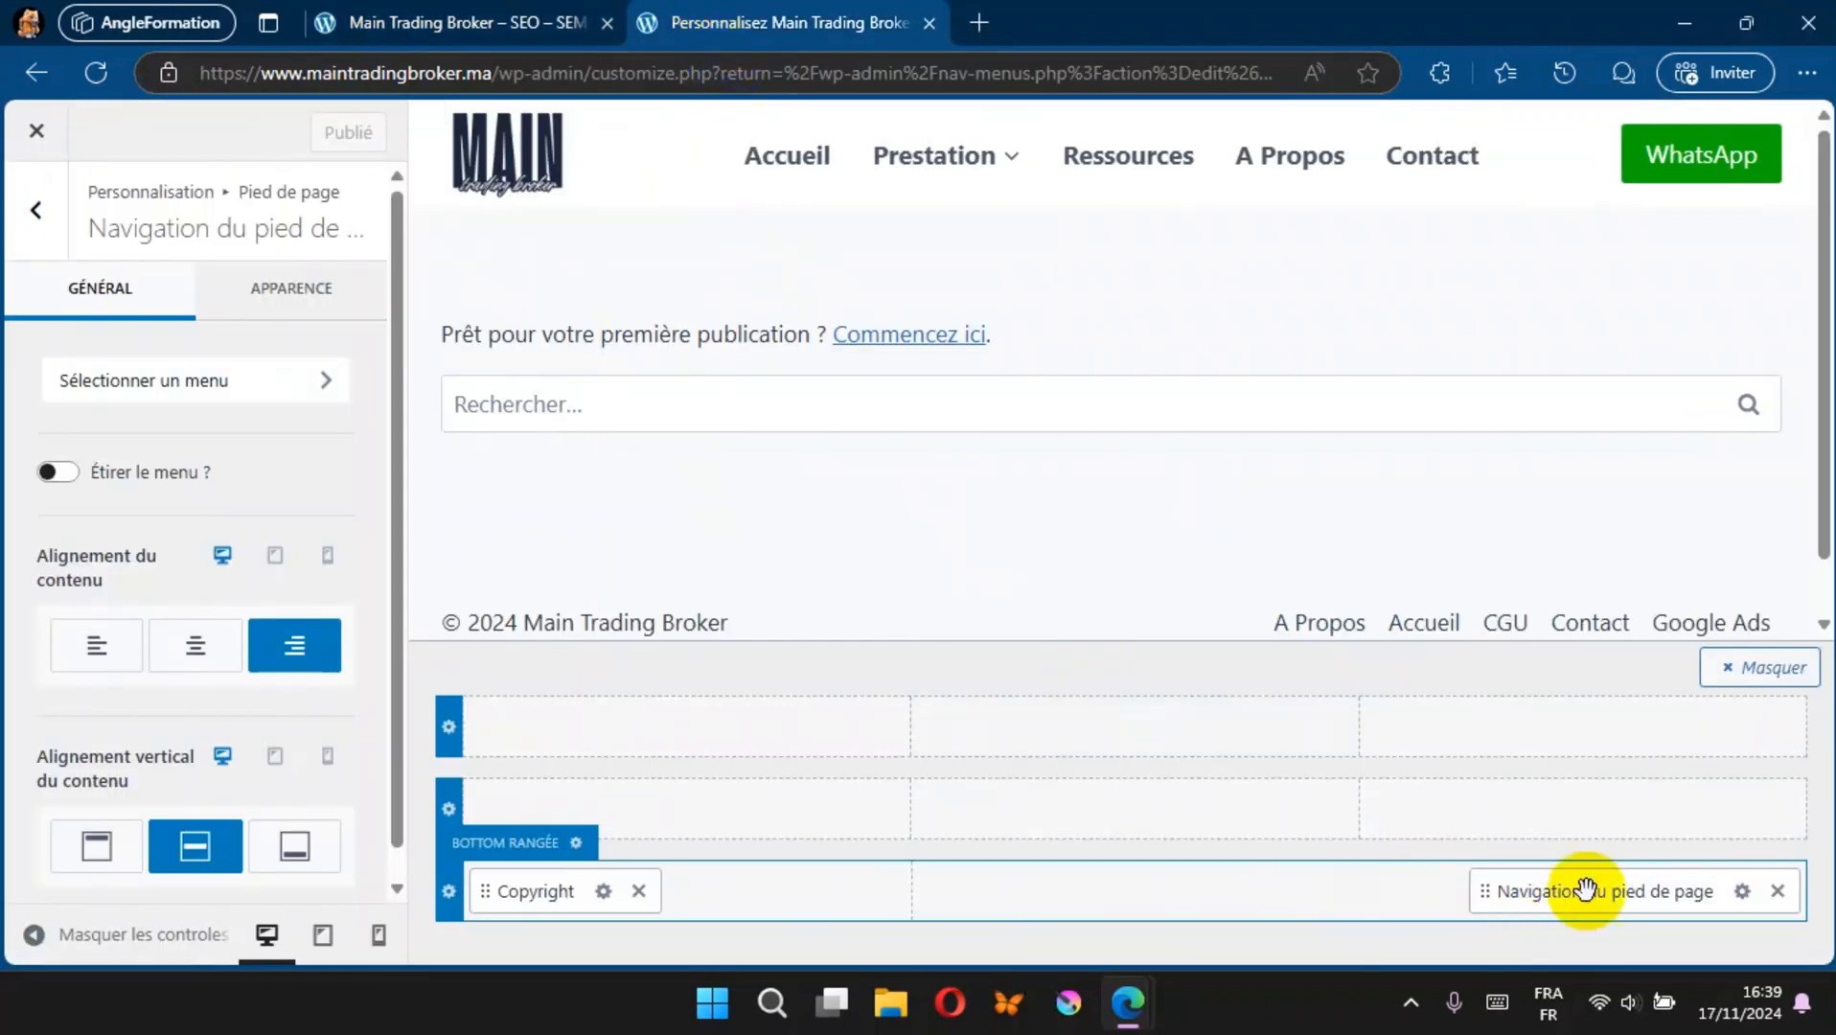
Step: Assign Menu Pied de page to the Pied de page menu location and publish the change
left_click(1744, 892)
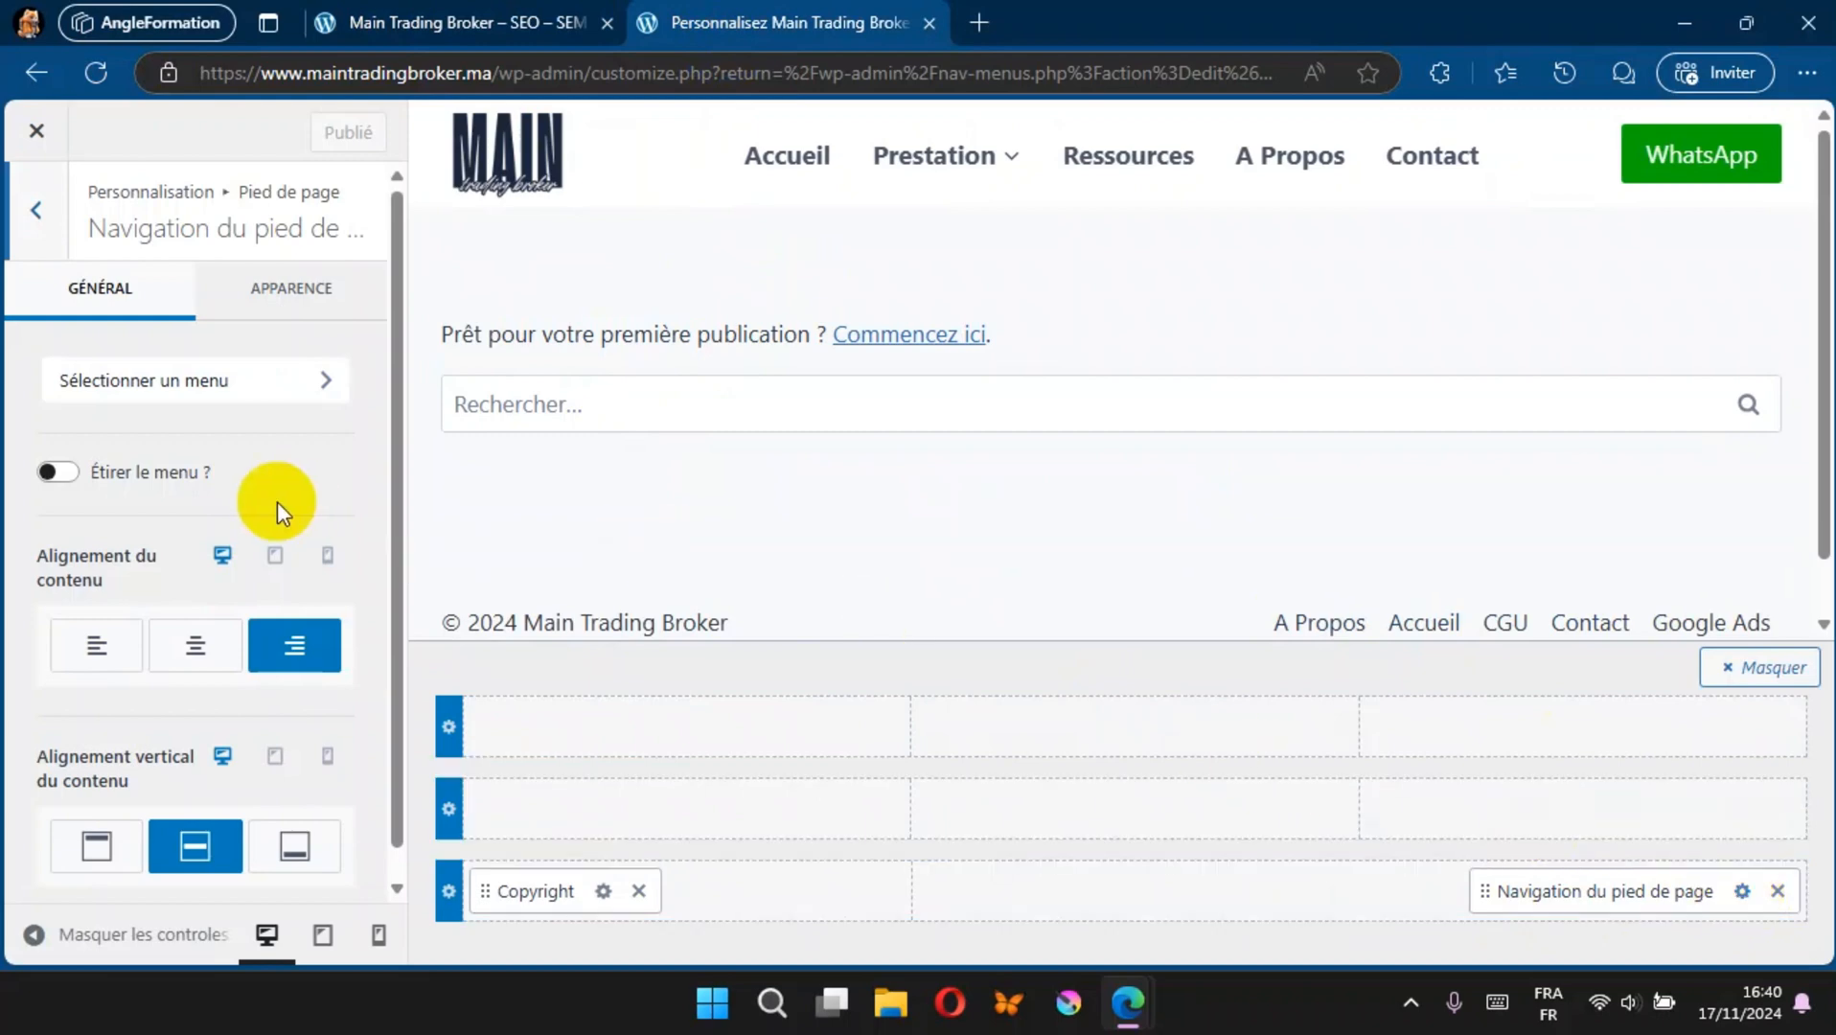
left_click(246, 381)
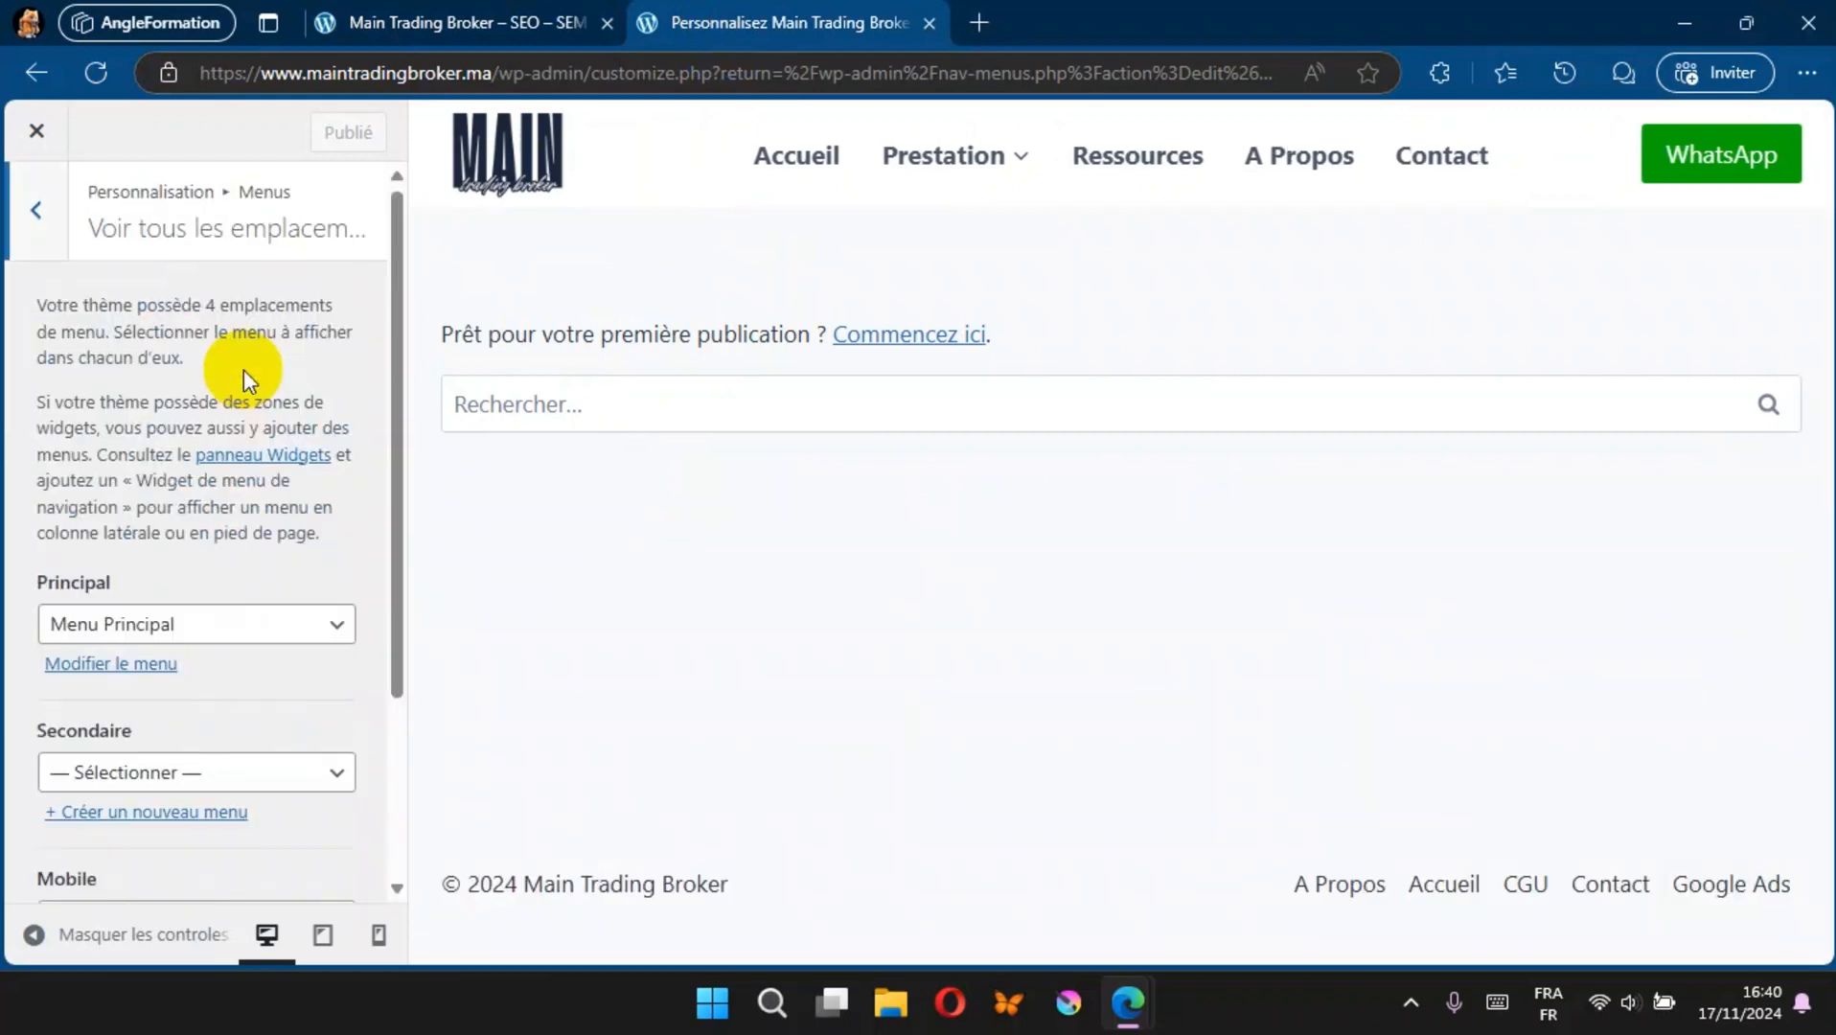
scroll(187, 660, "down", 3)
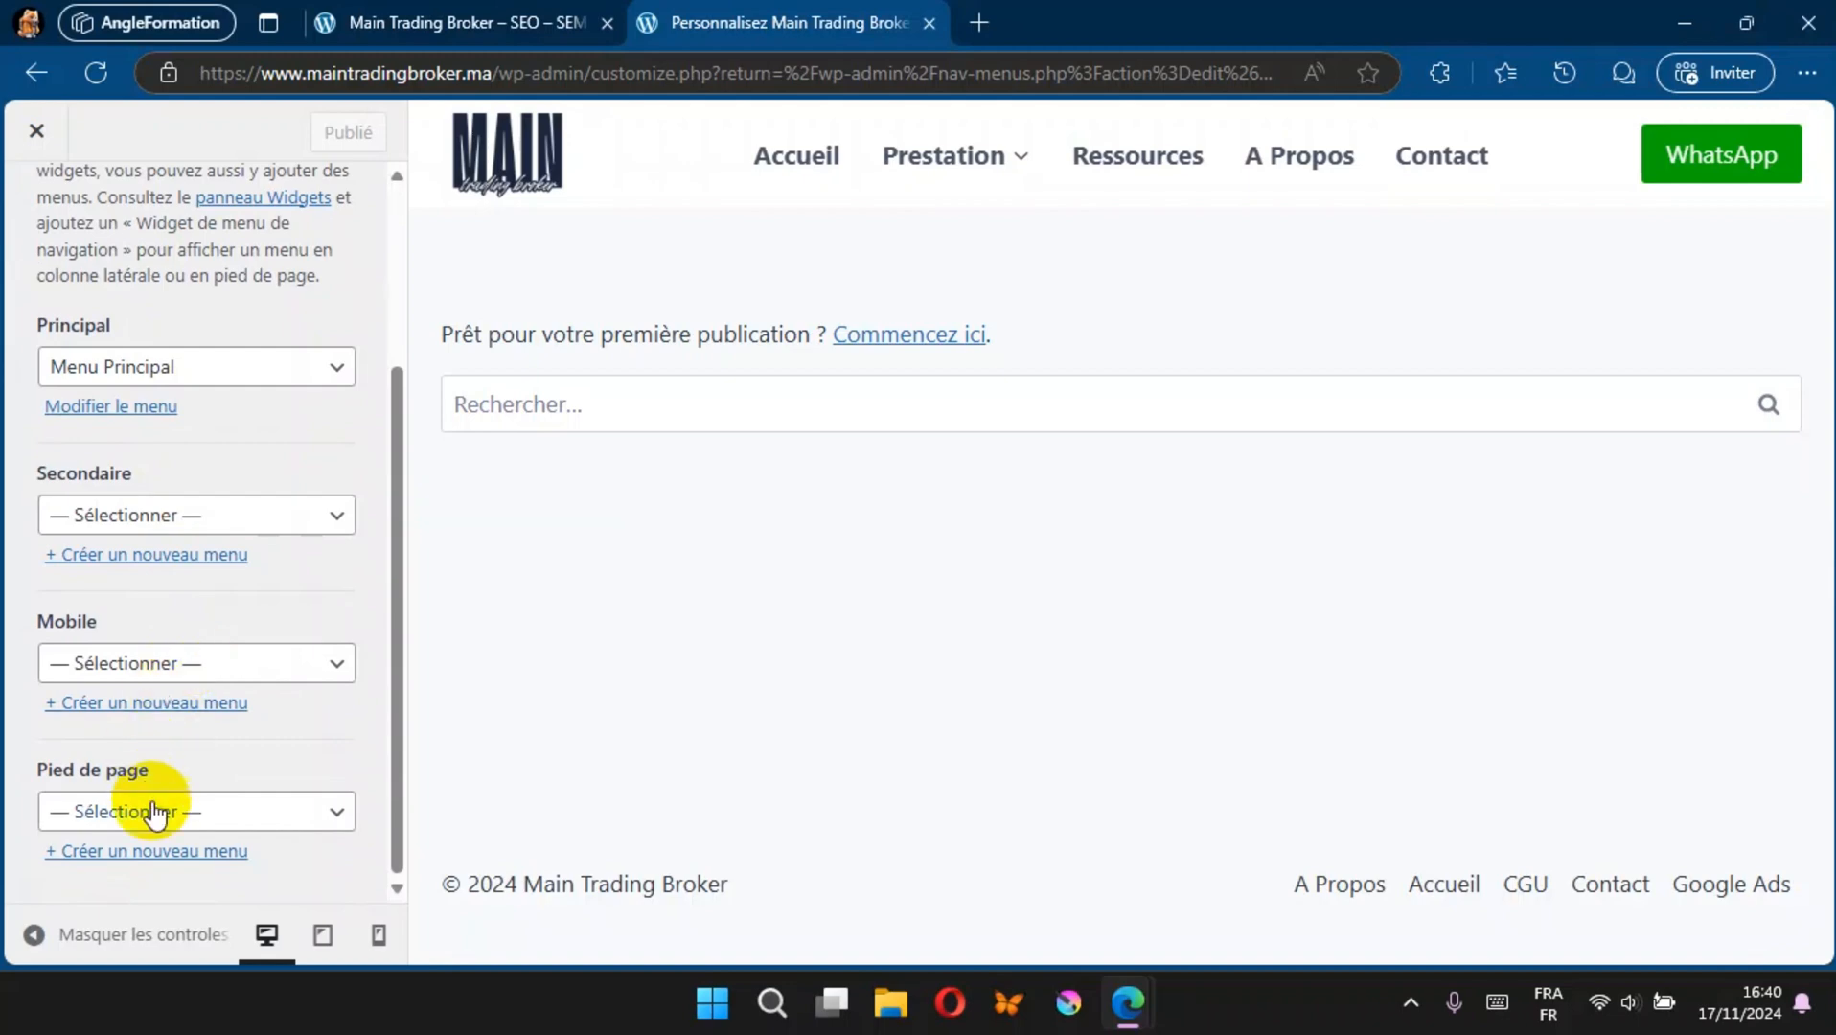
left_click(262, 823)
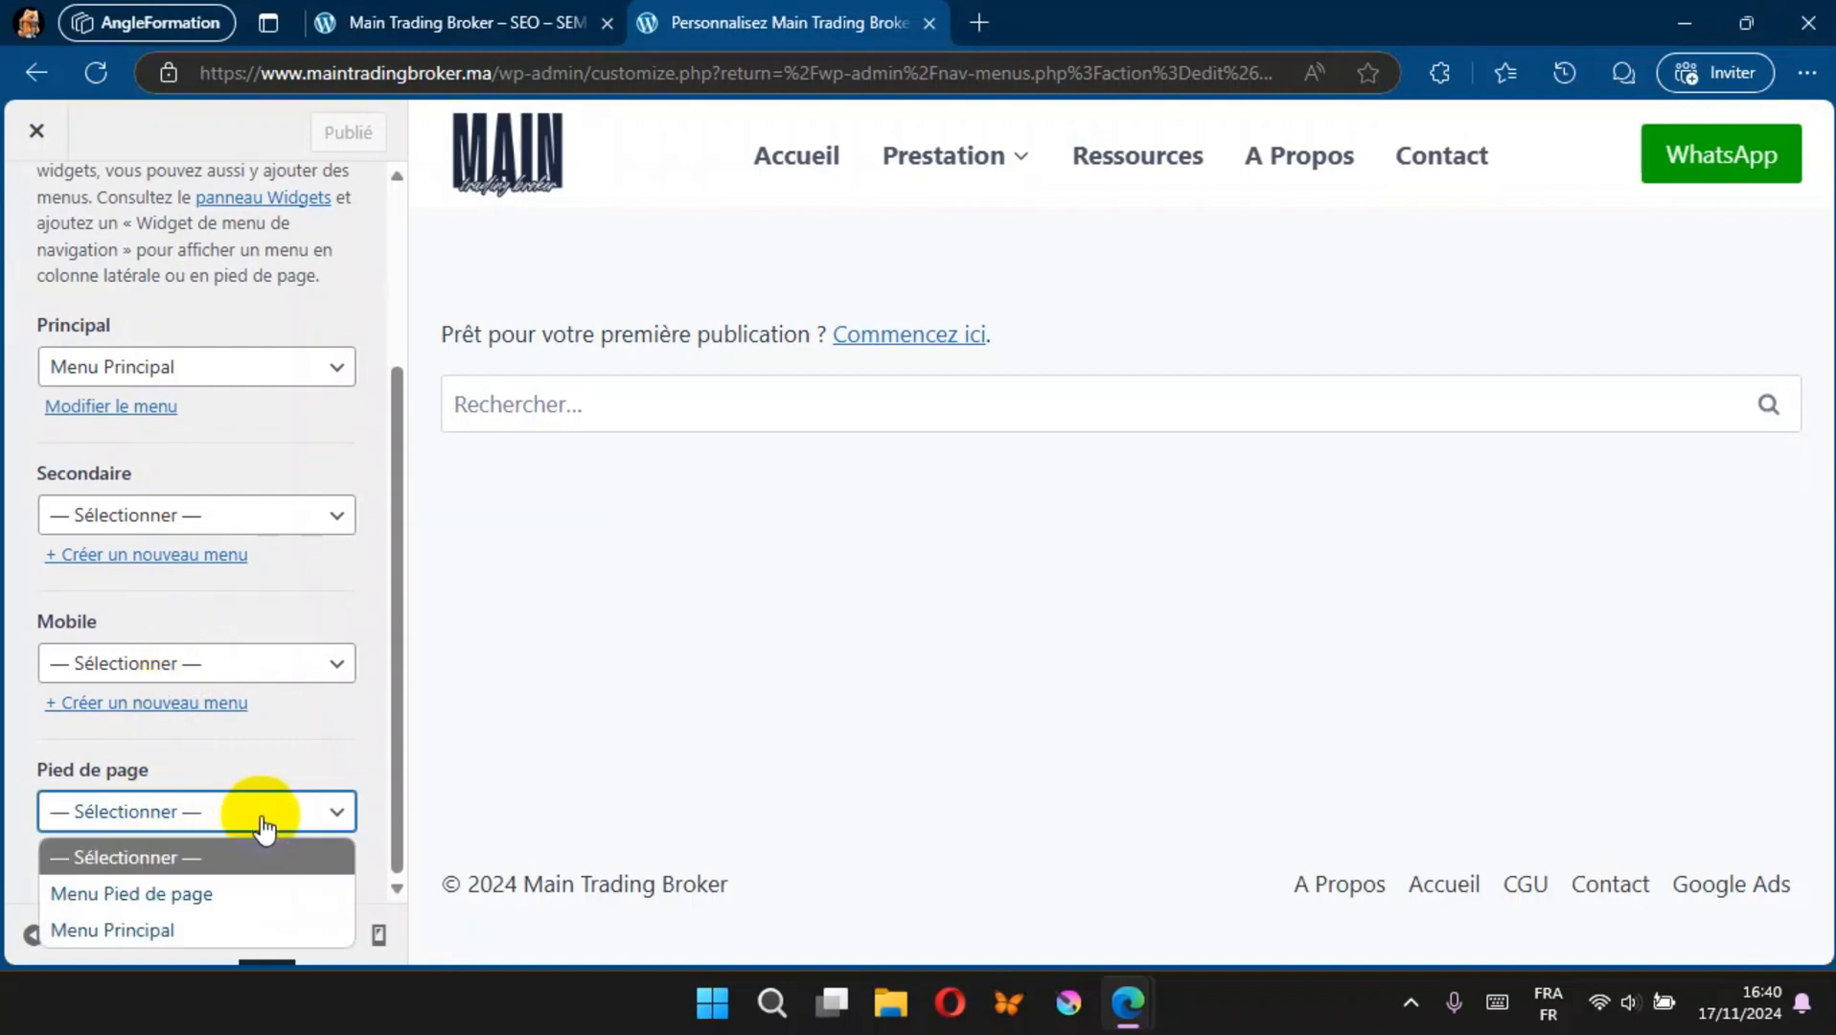
left_click(214, 895)
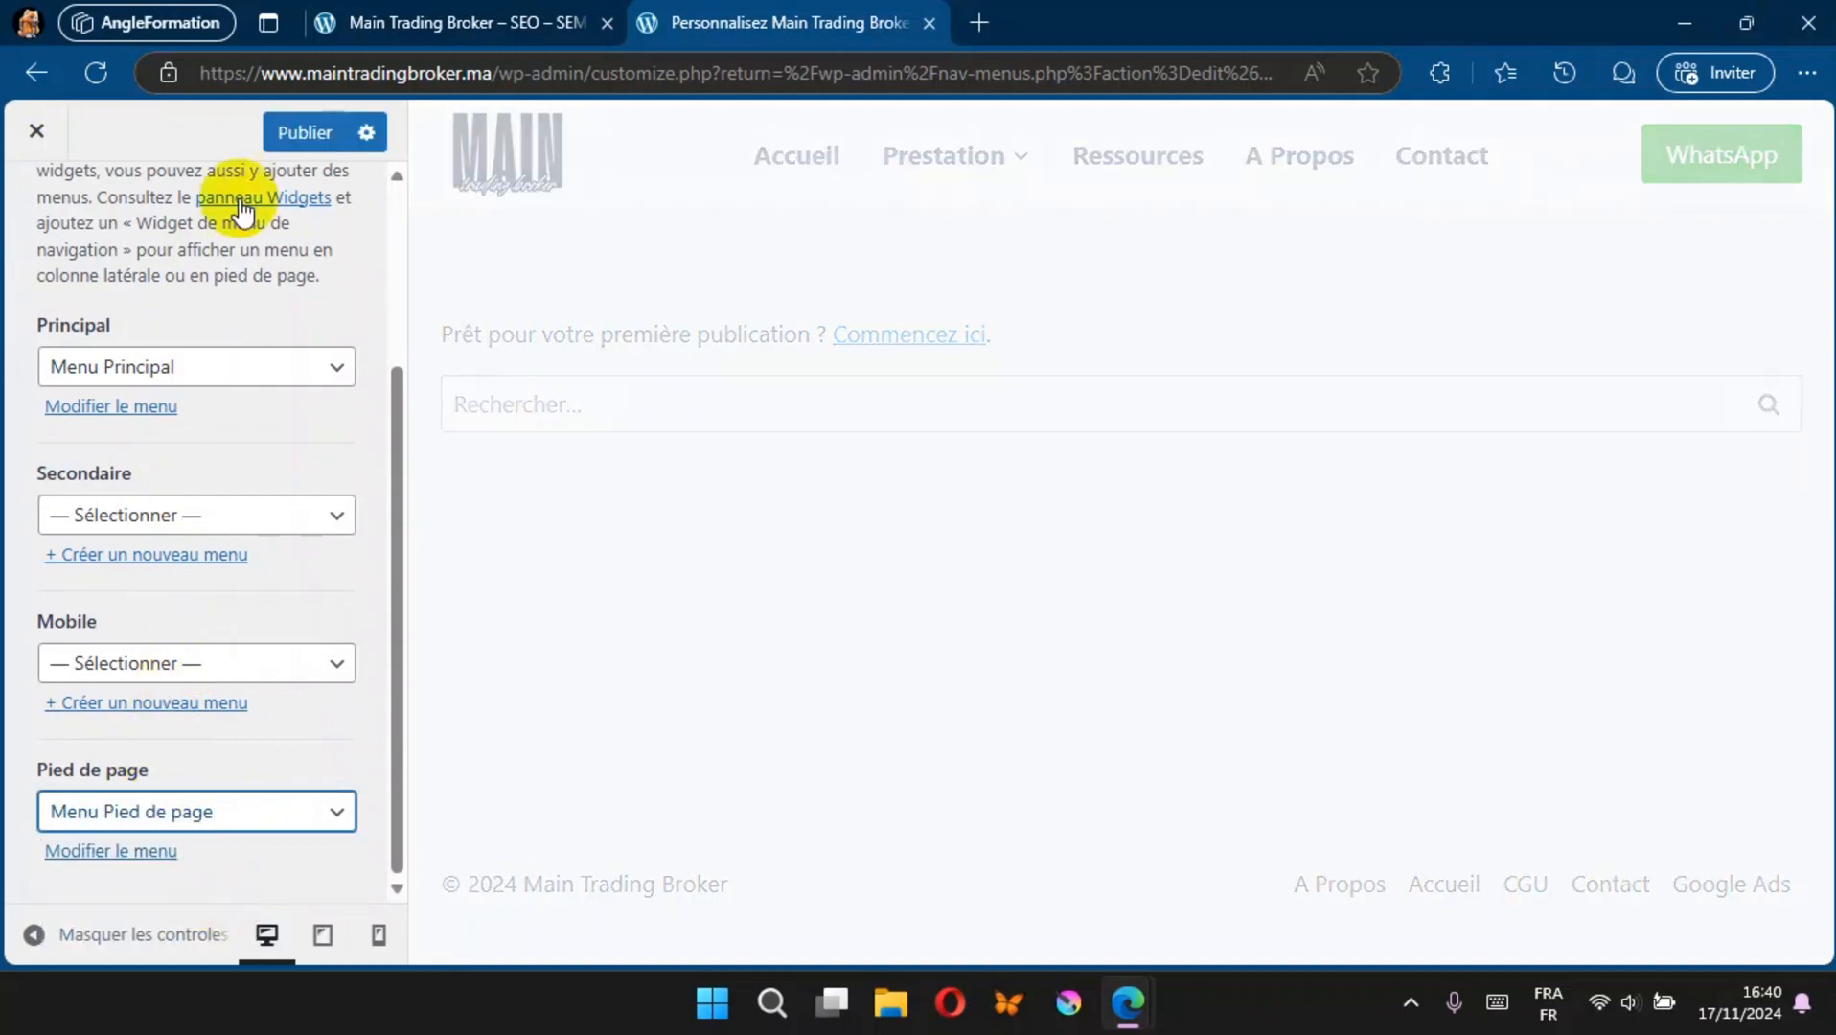
left_click(303, 133)
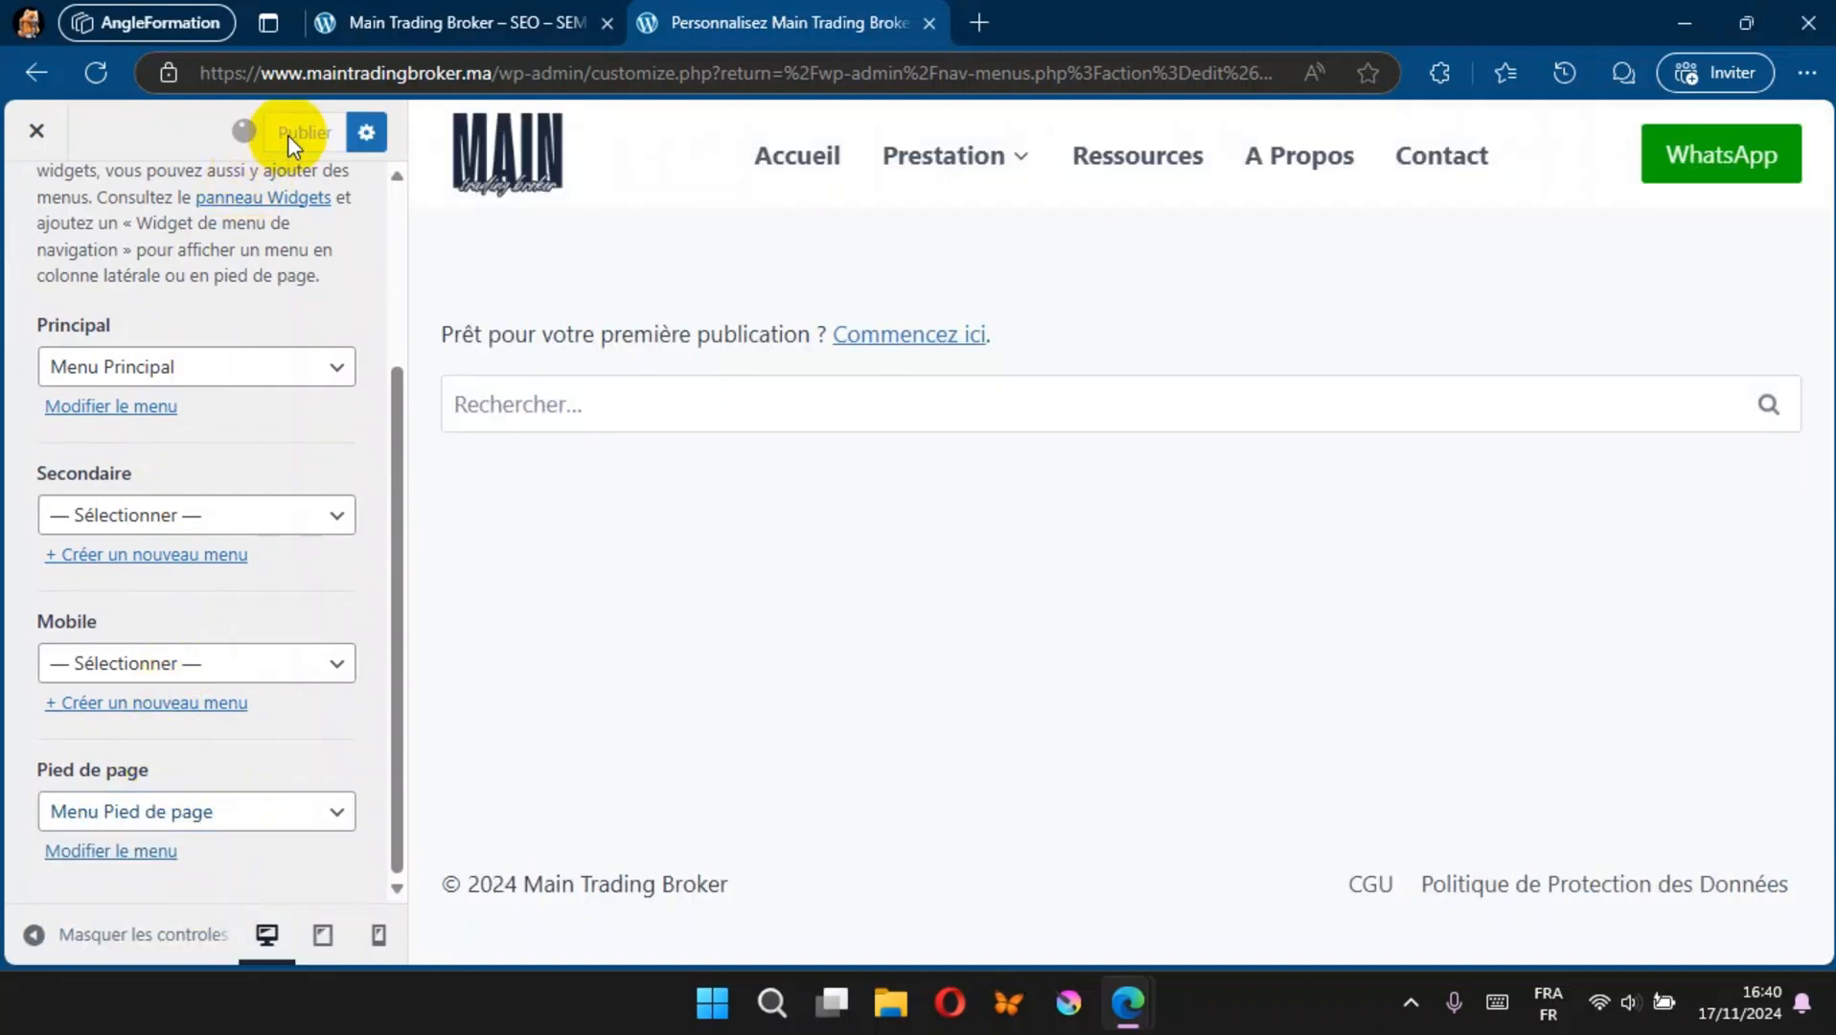
Step: Reload the live site to check which menu links the footer shows, and return to the customizer
left_click(399, 13)
left_click(97, 75)
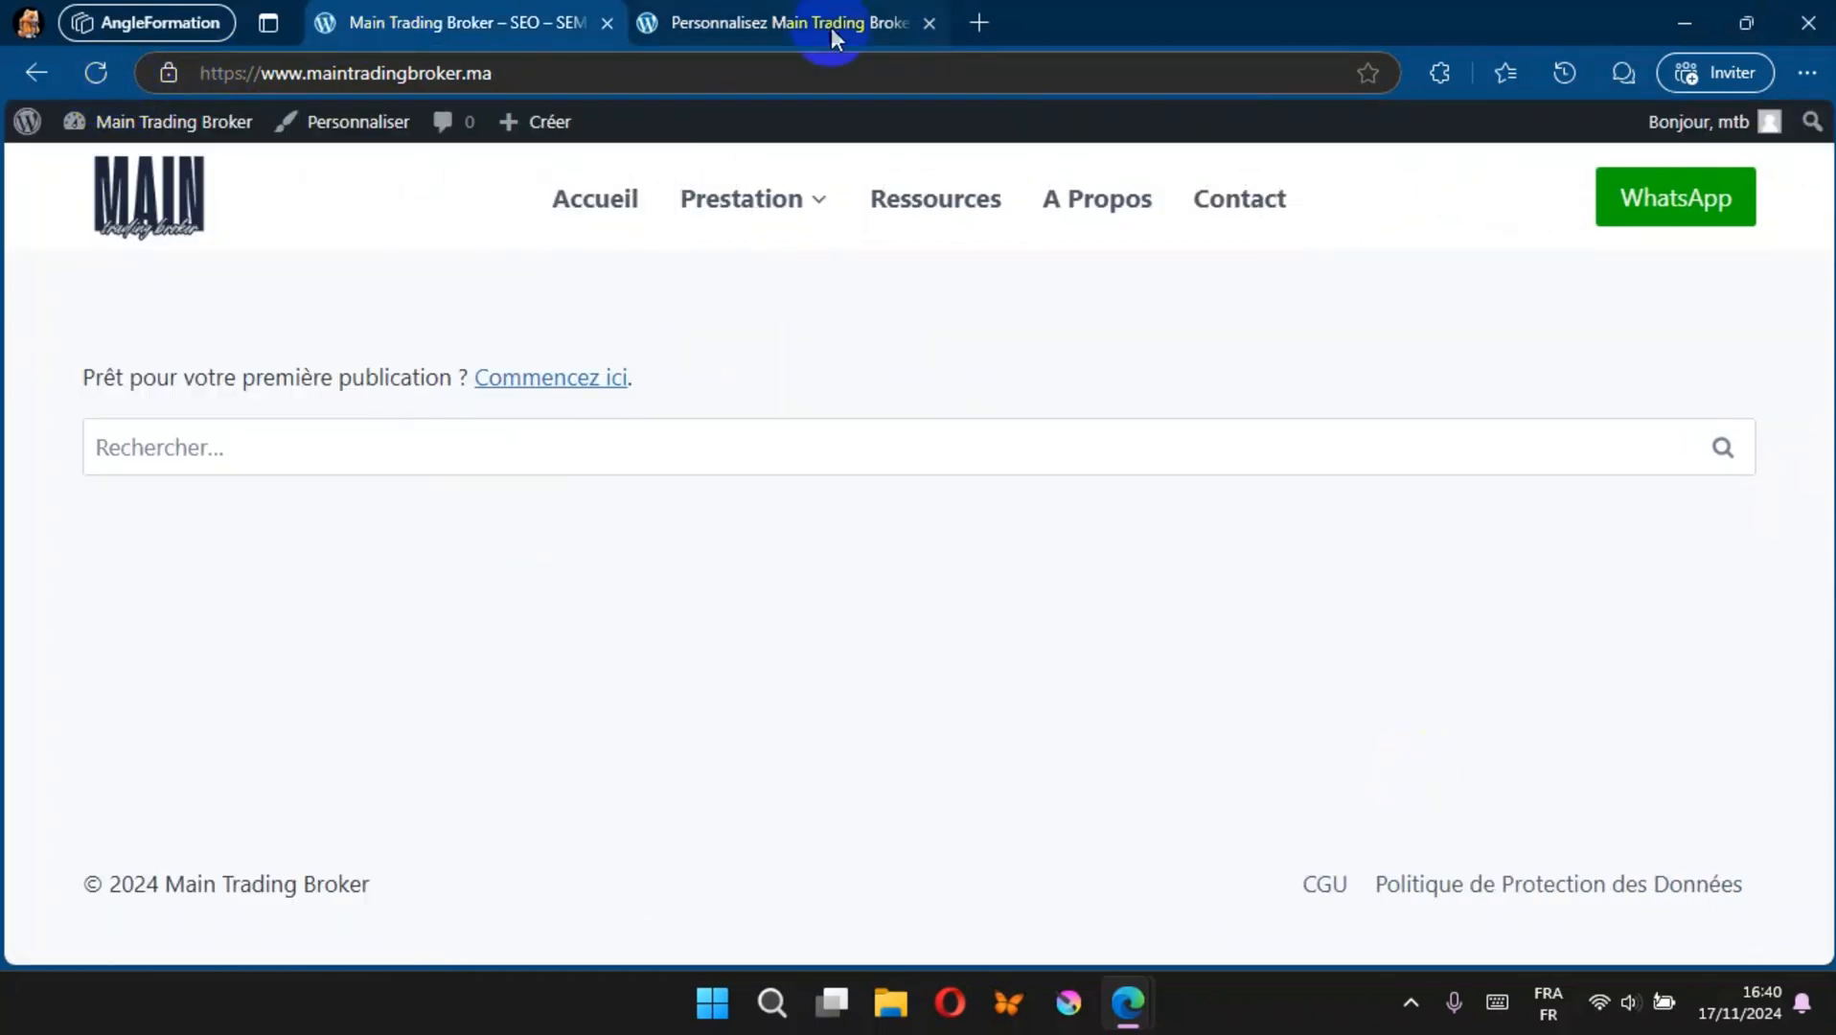
left_click(797, 20)
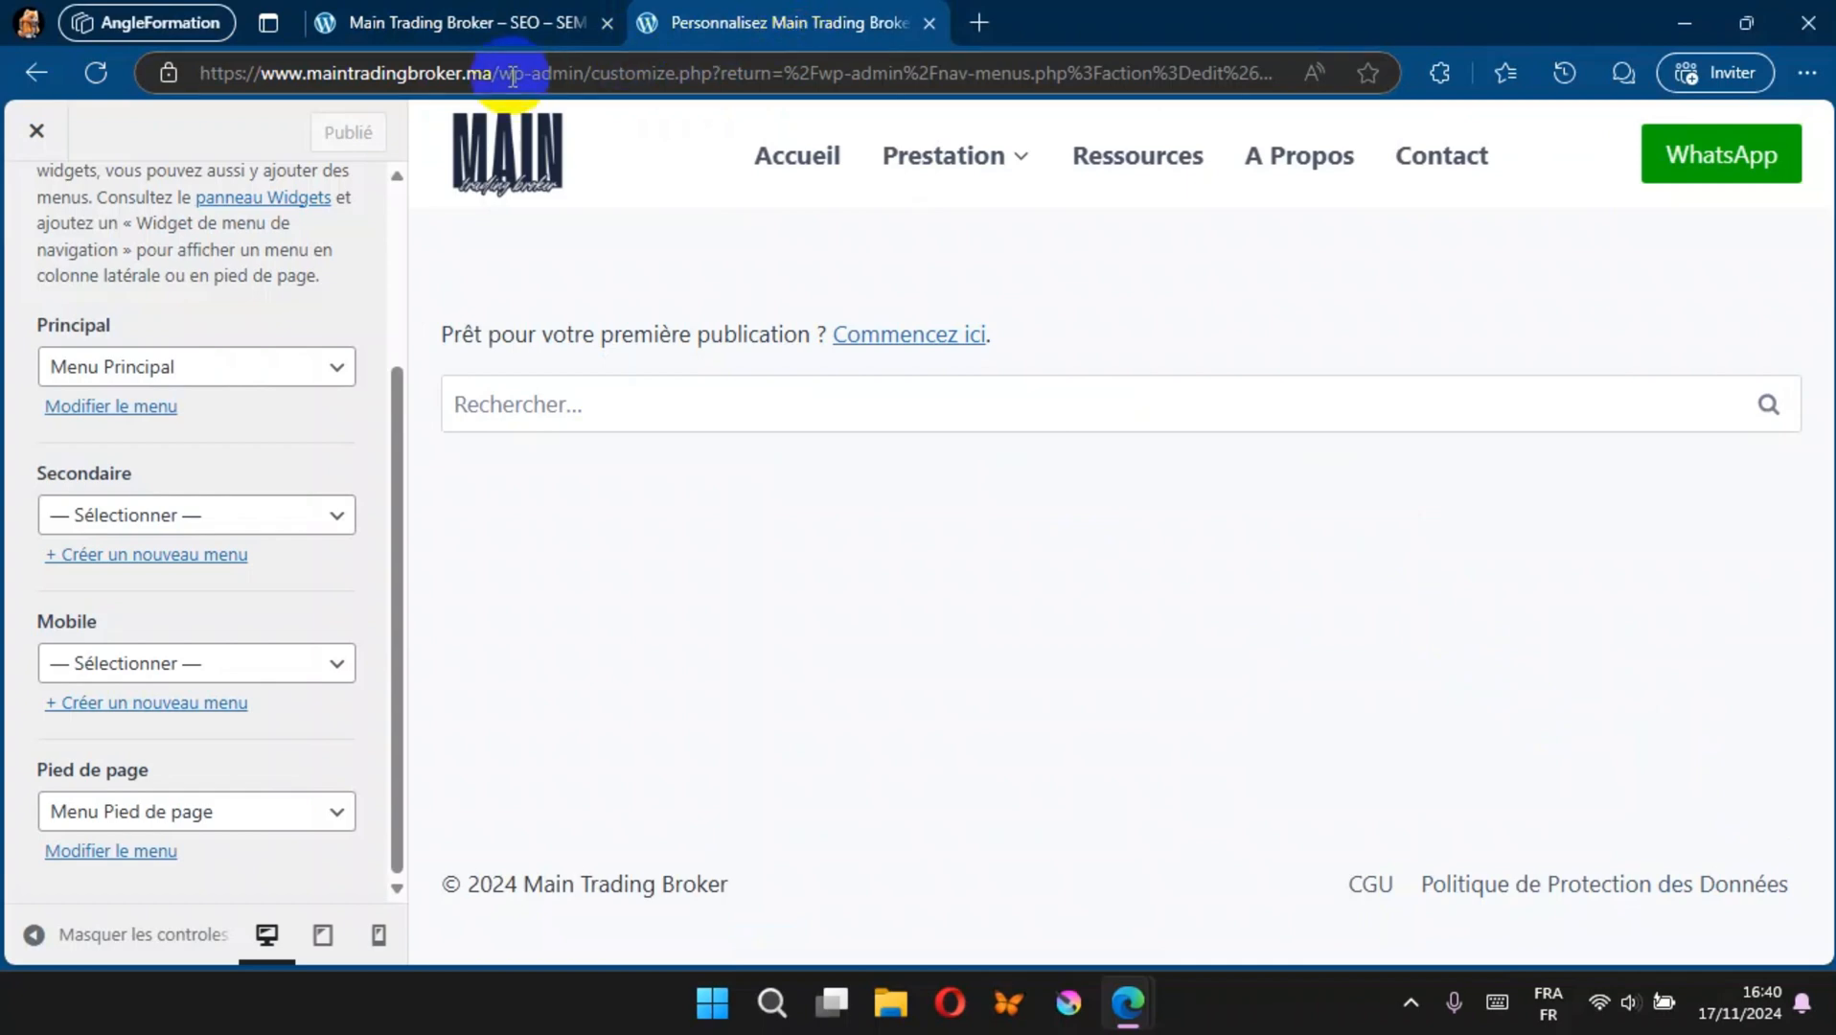
Step: Leave the menu locations and open the appearance settings of the footer's bottom row
scroll(118, 318, "up", 3)
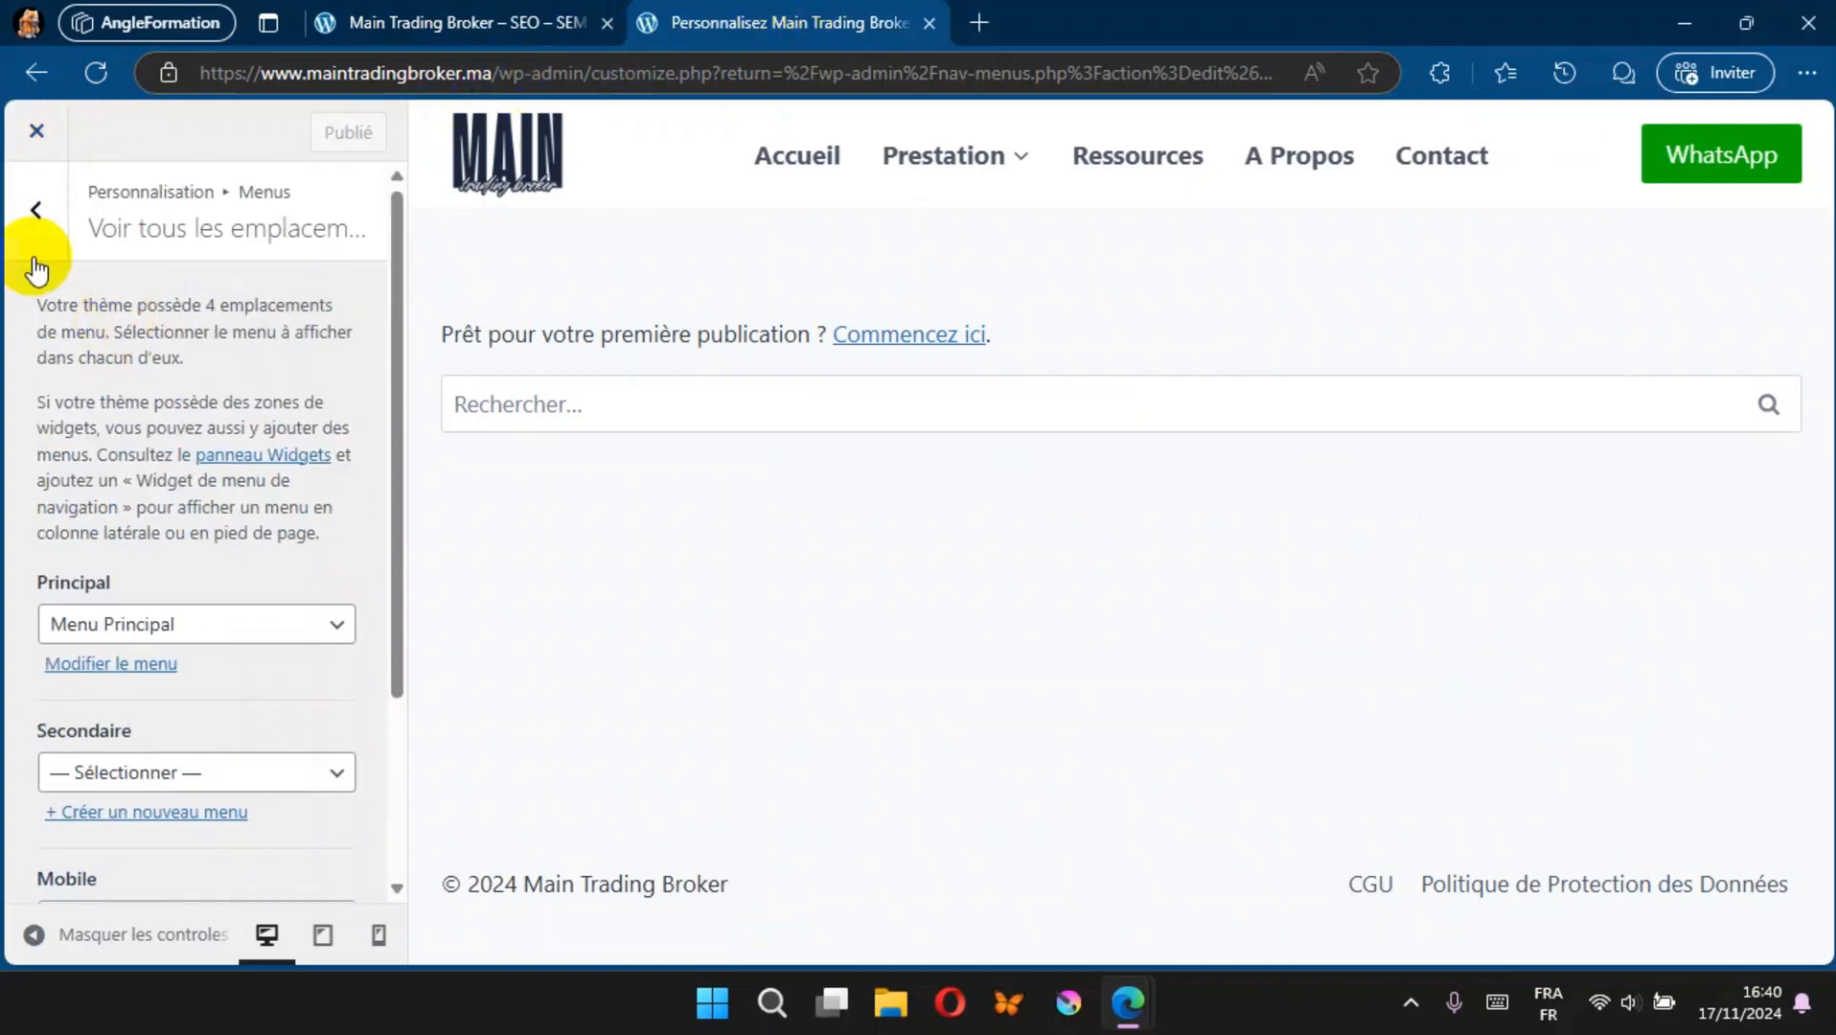
left_click(37, 209)
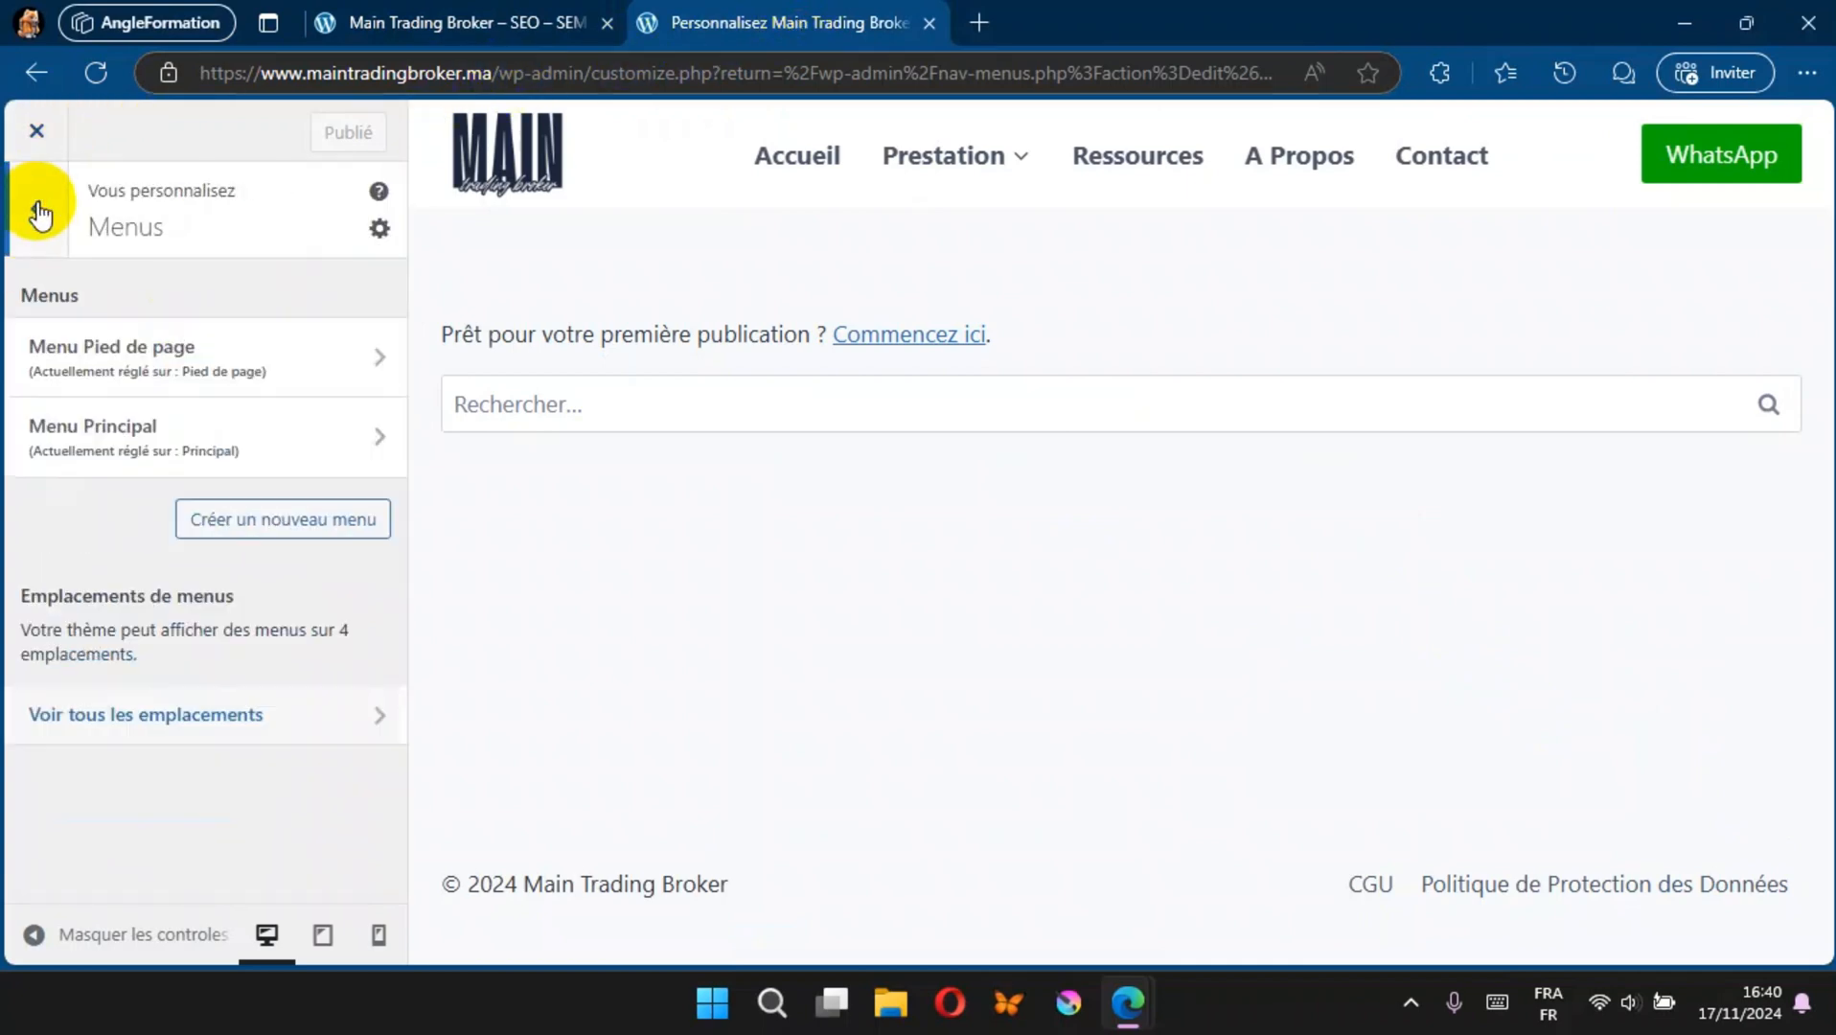
left_click(38, 212)
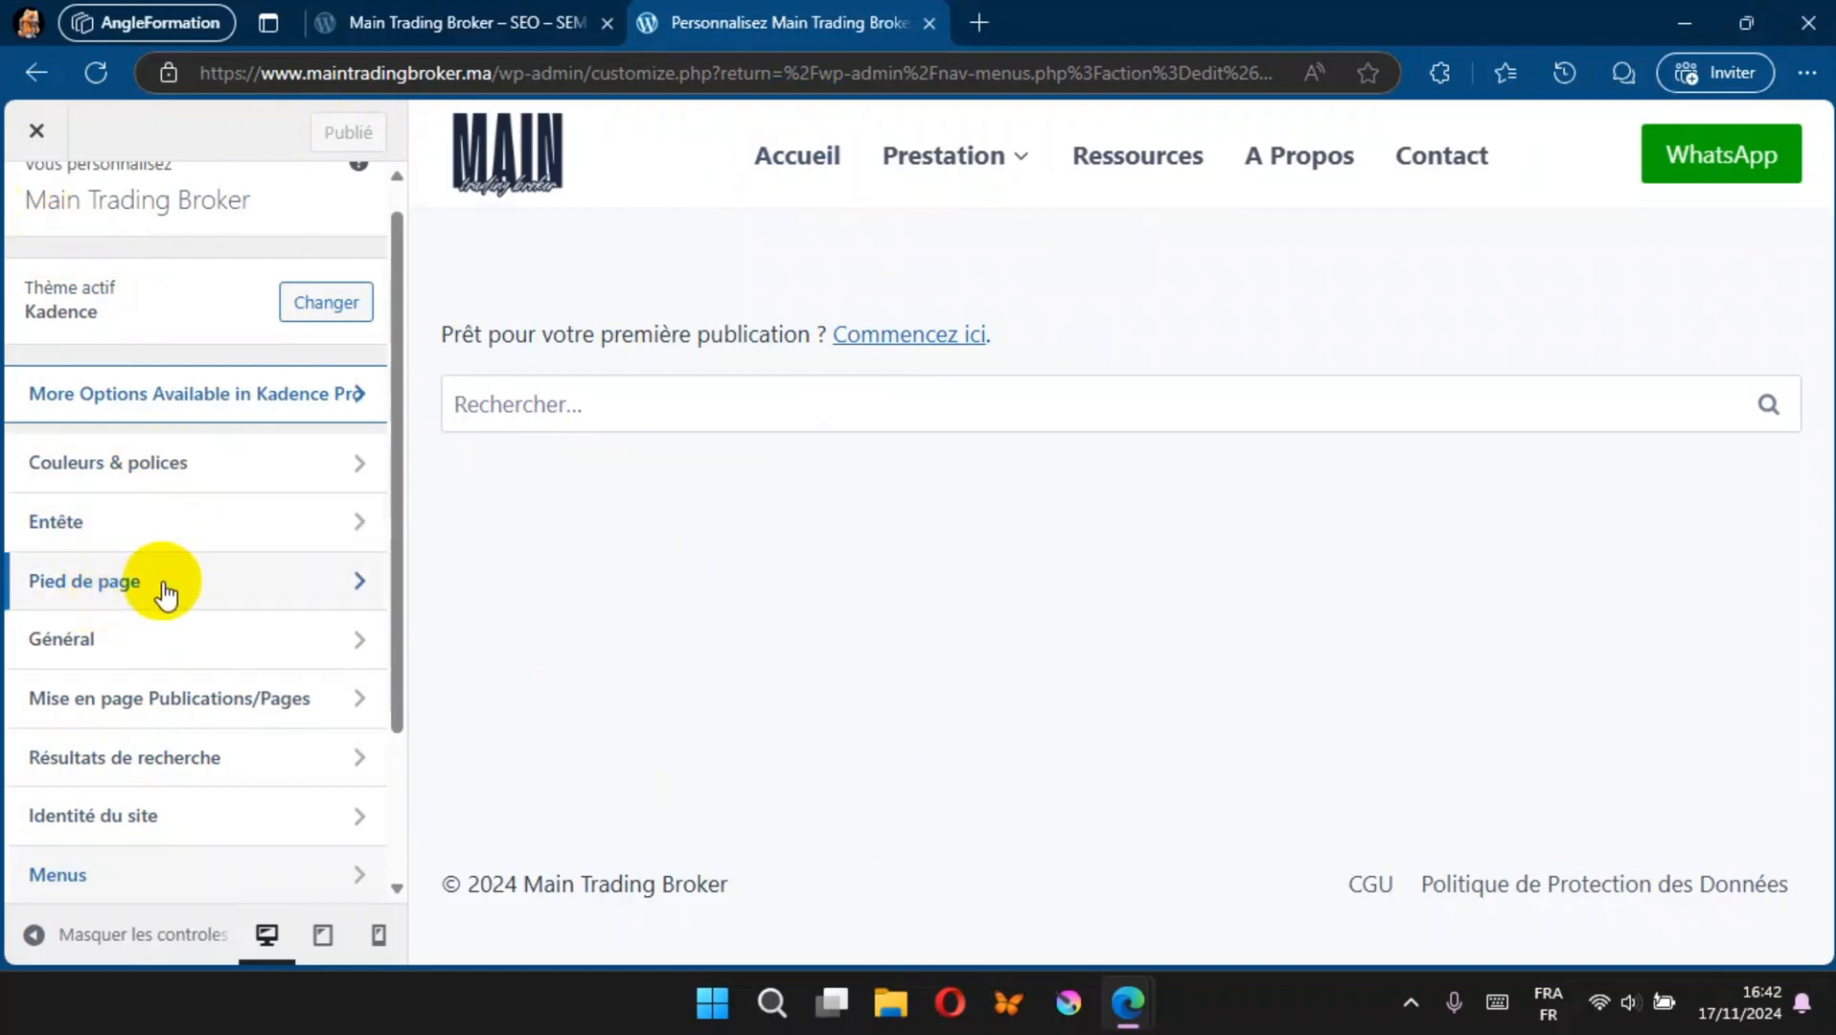
left_click(165, 587)
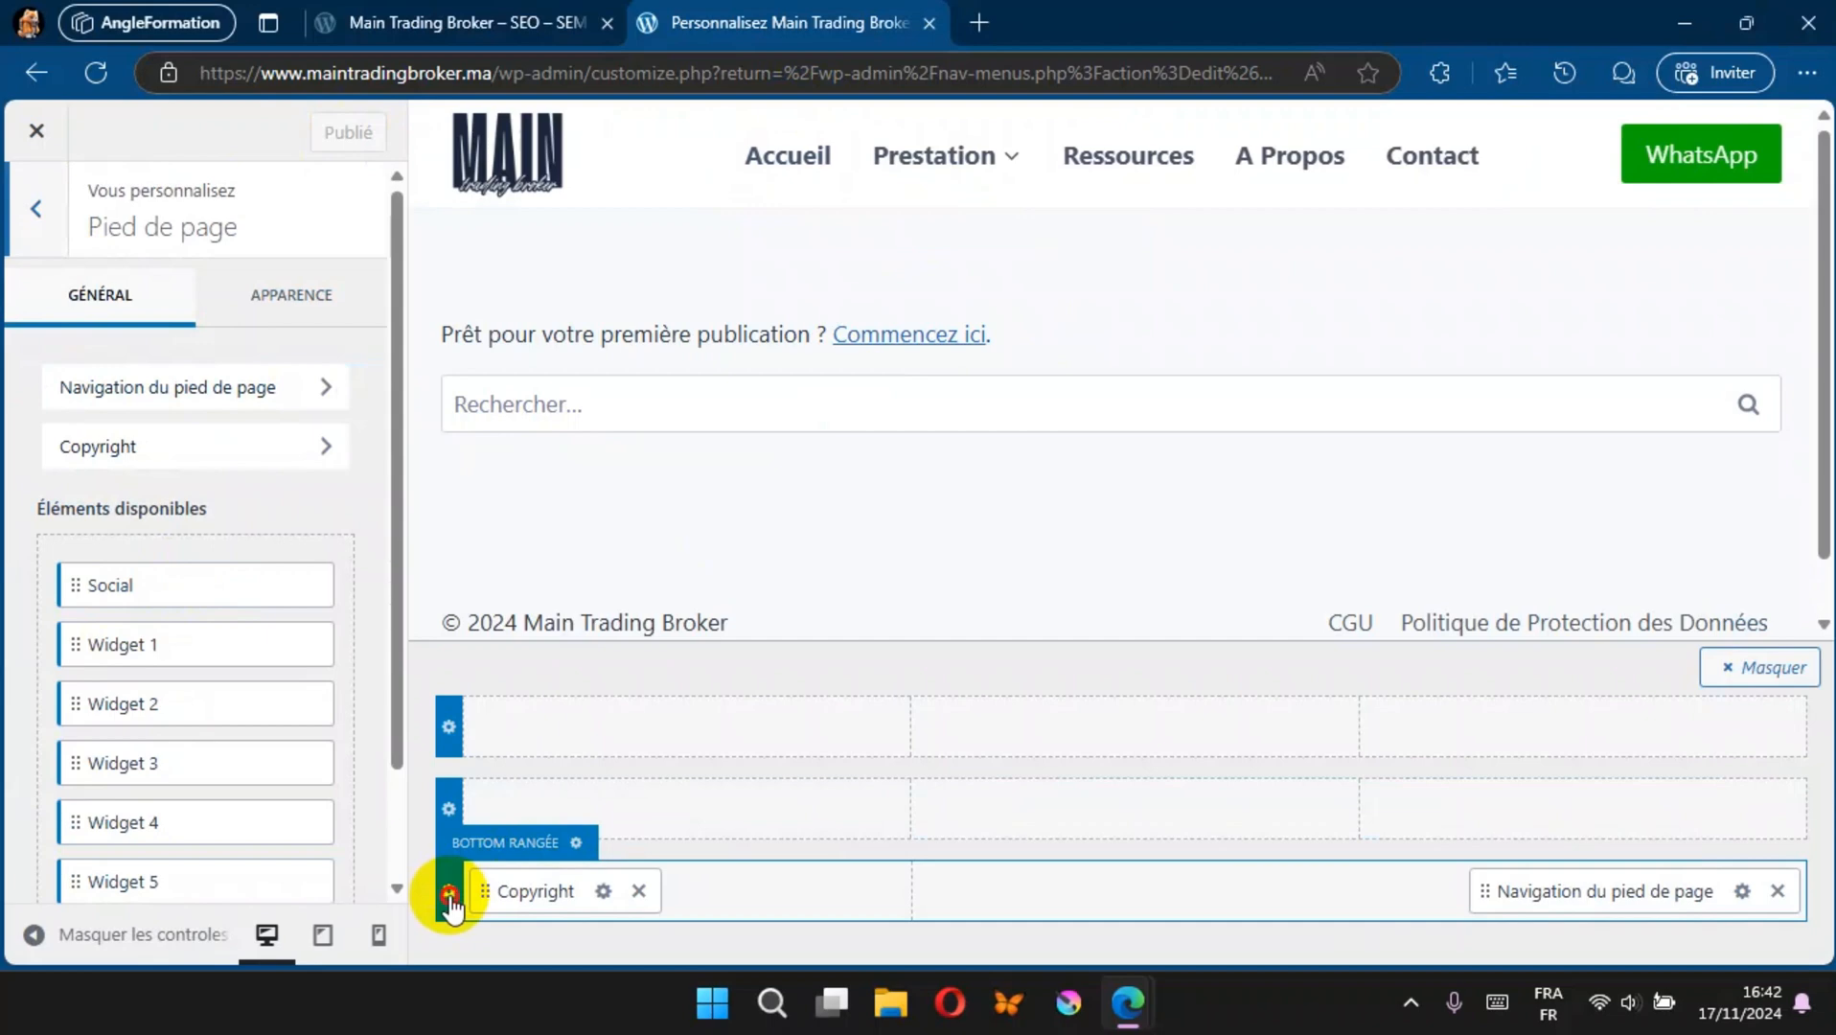
left_click(449, 894)
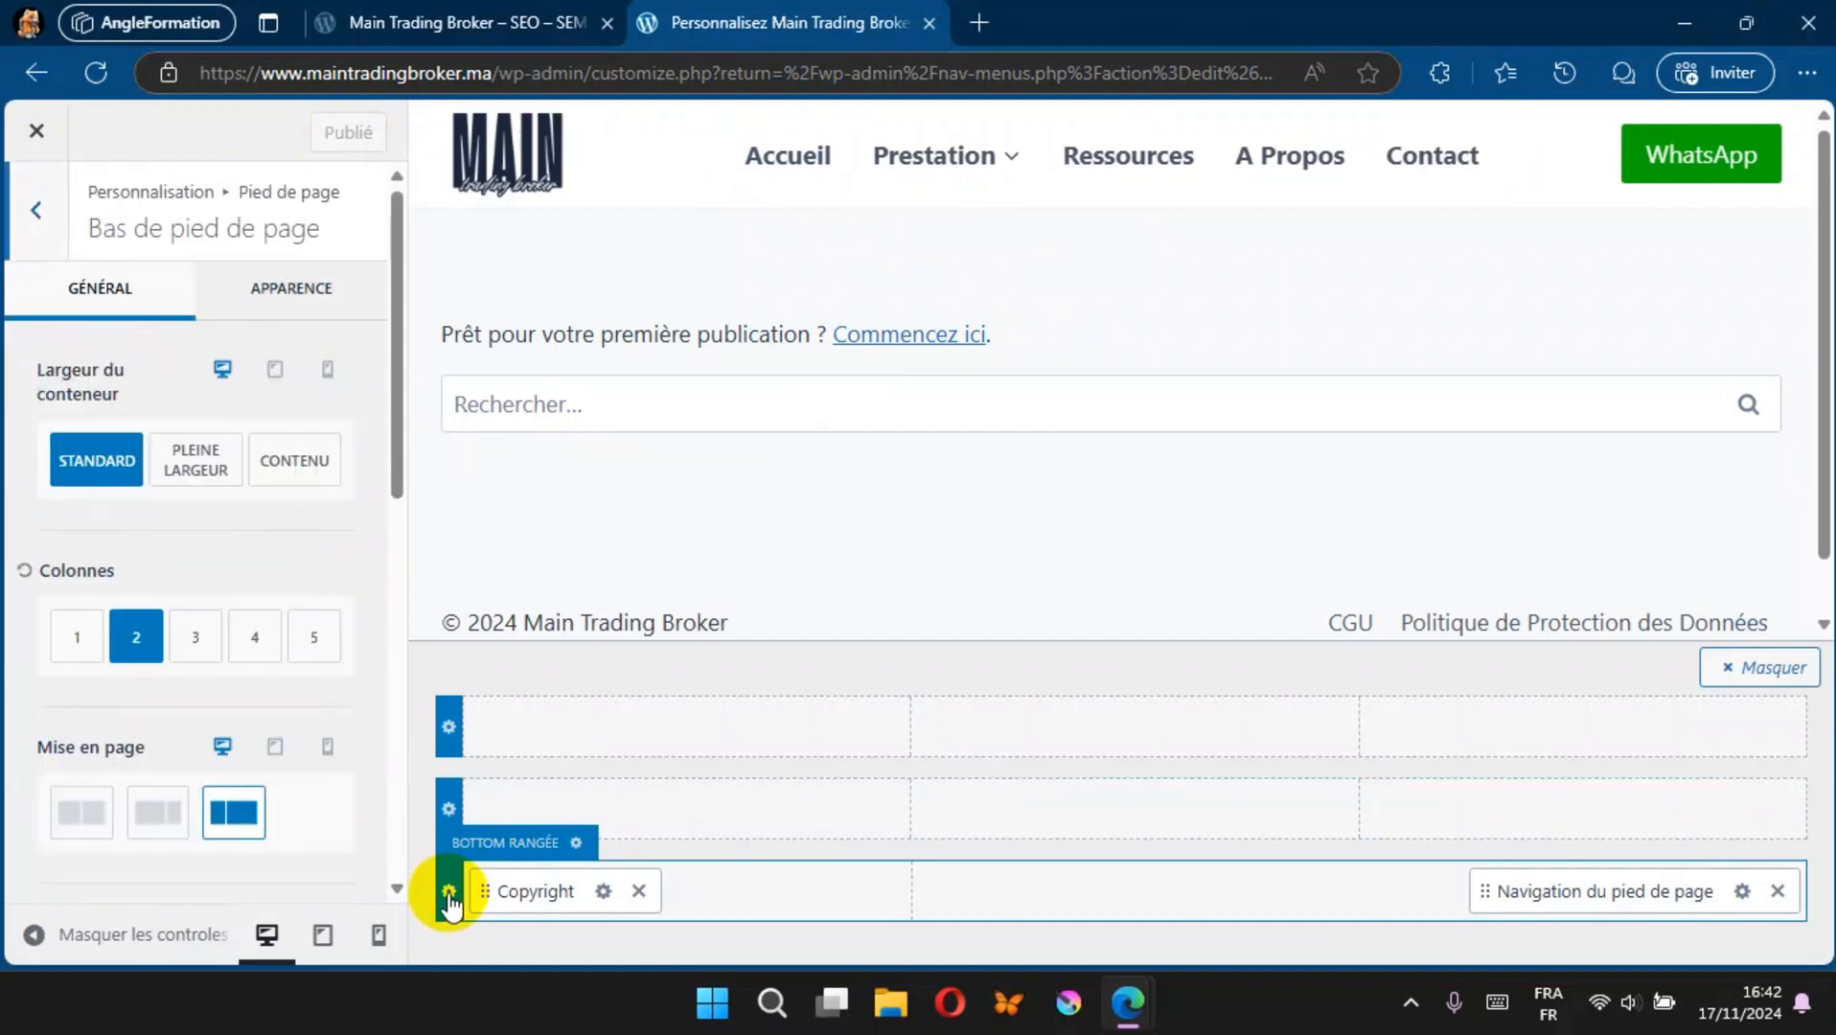
left_click(292, 292)
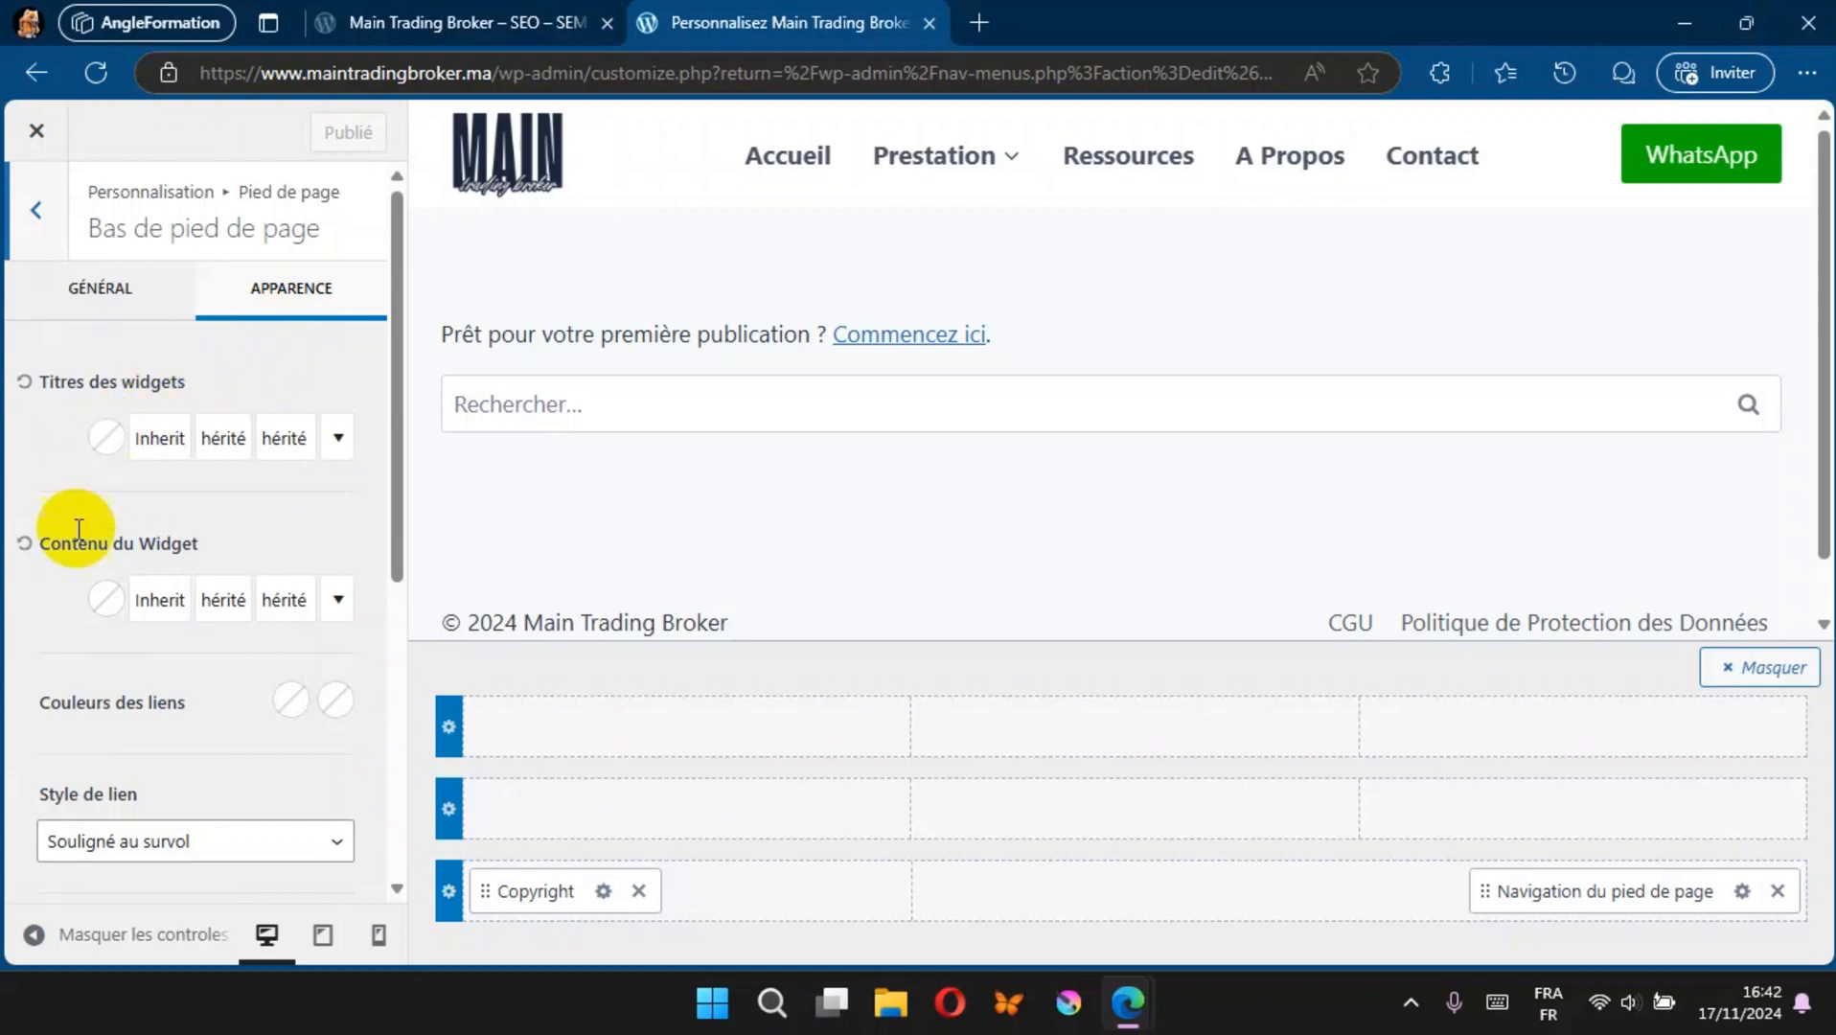
scroll(69, 614, "down", 1)
scroll(69, 615, "down", 5)
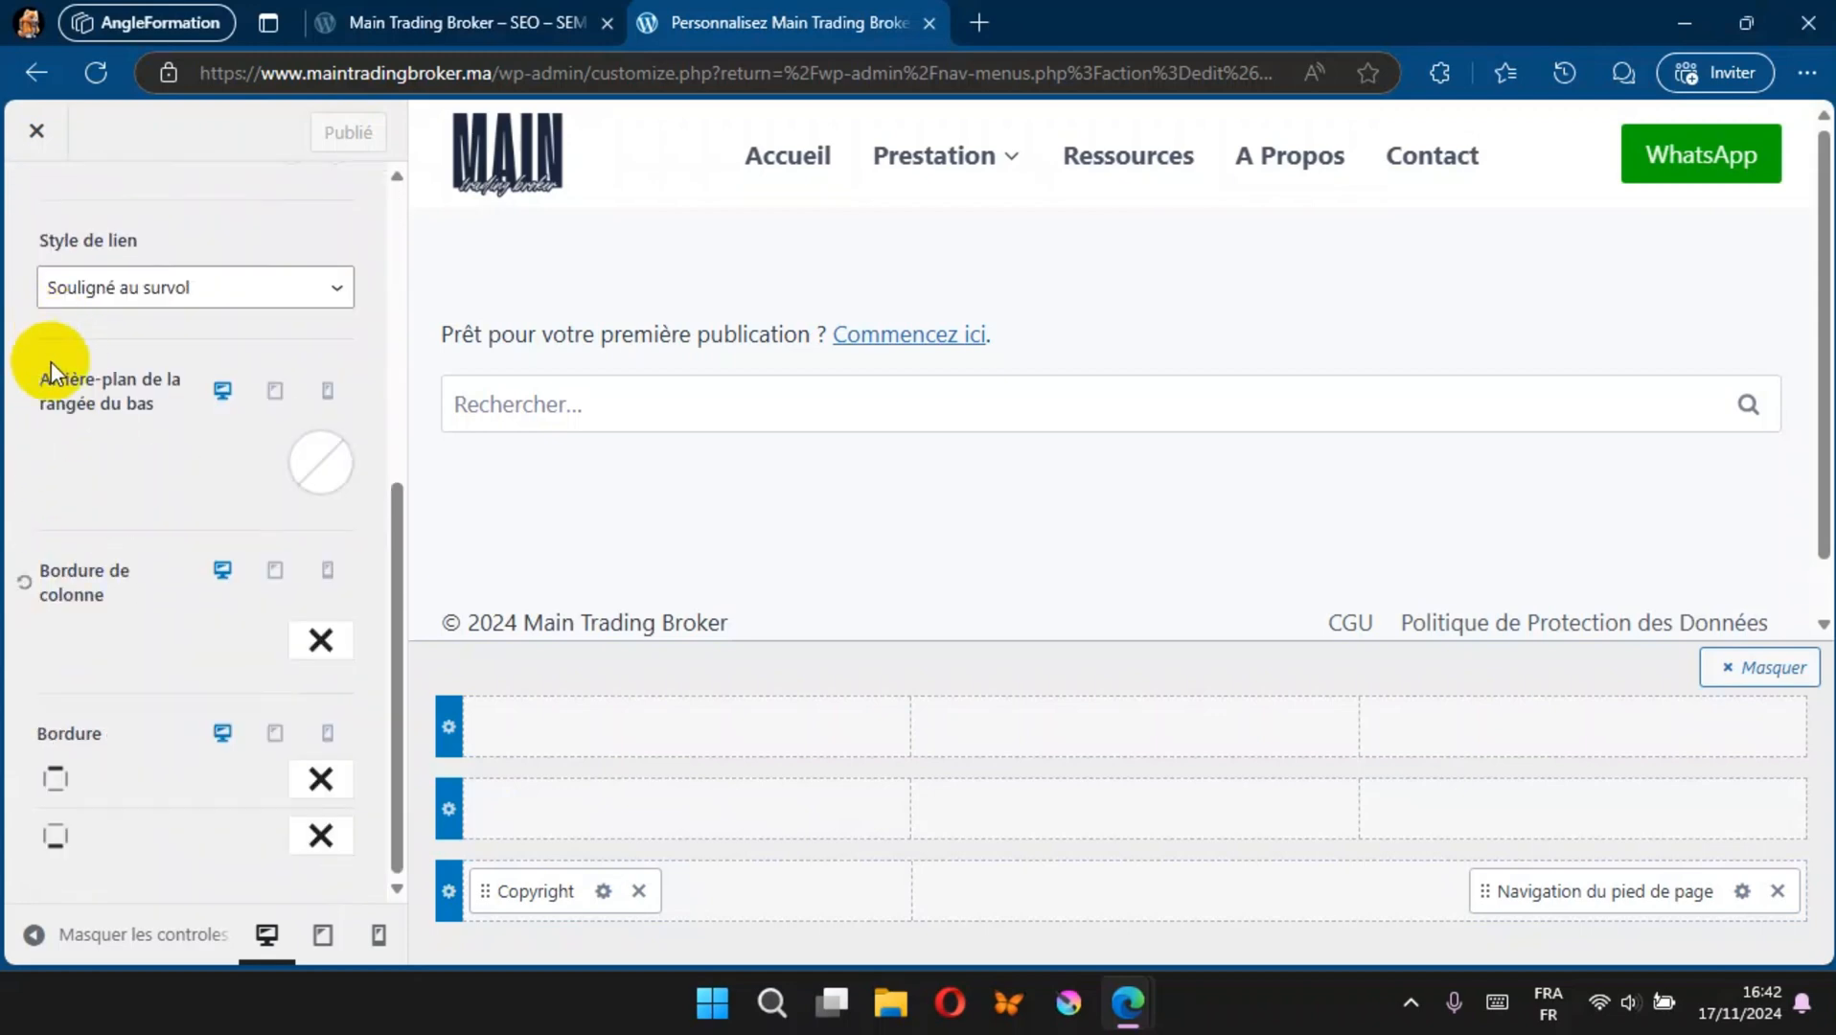
Step: Set the bottom footer row's background to the dark palette colour 1A202C, publish, and check the footer on the live site
left_click(326, 457)
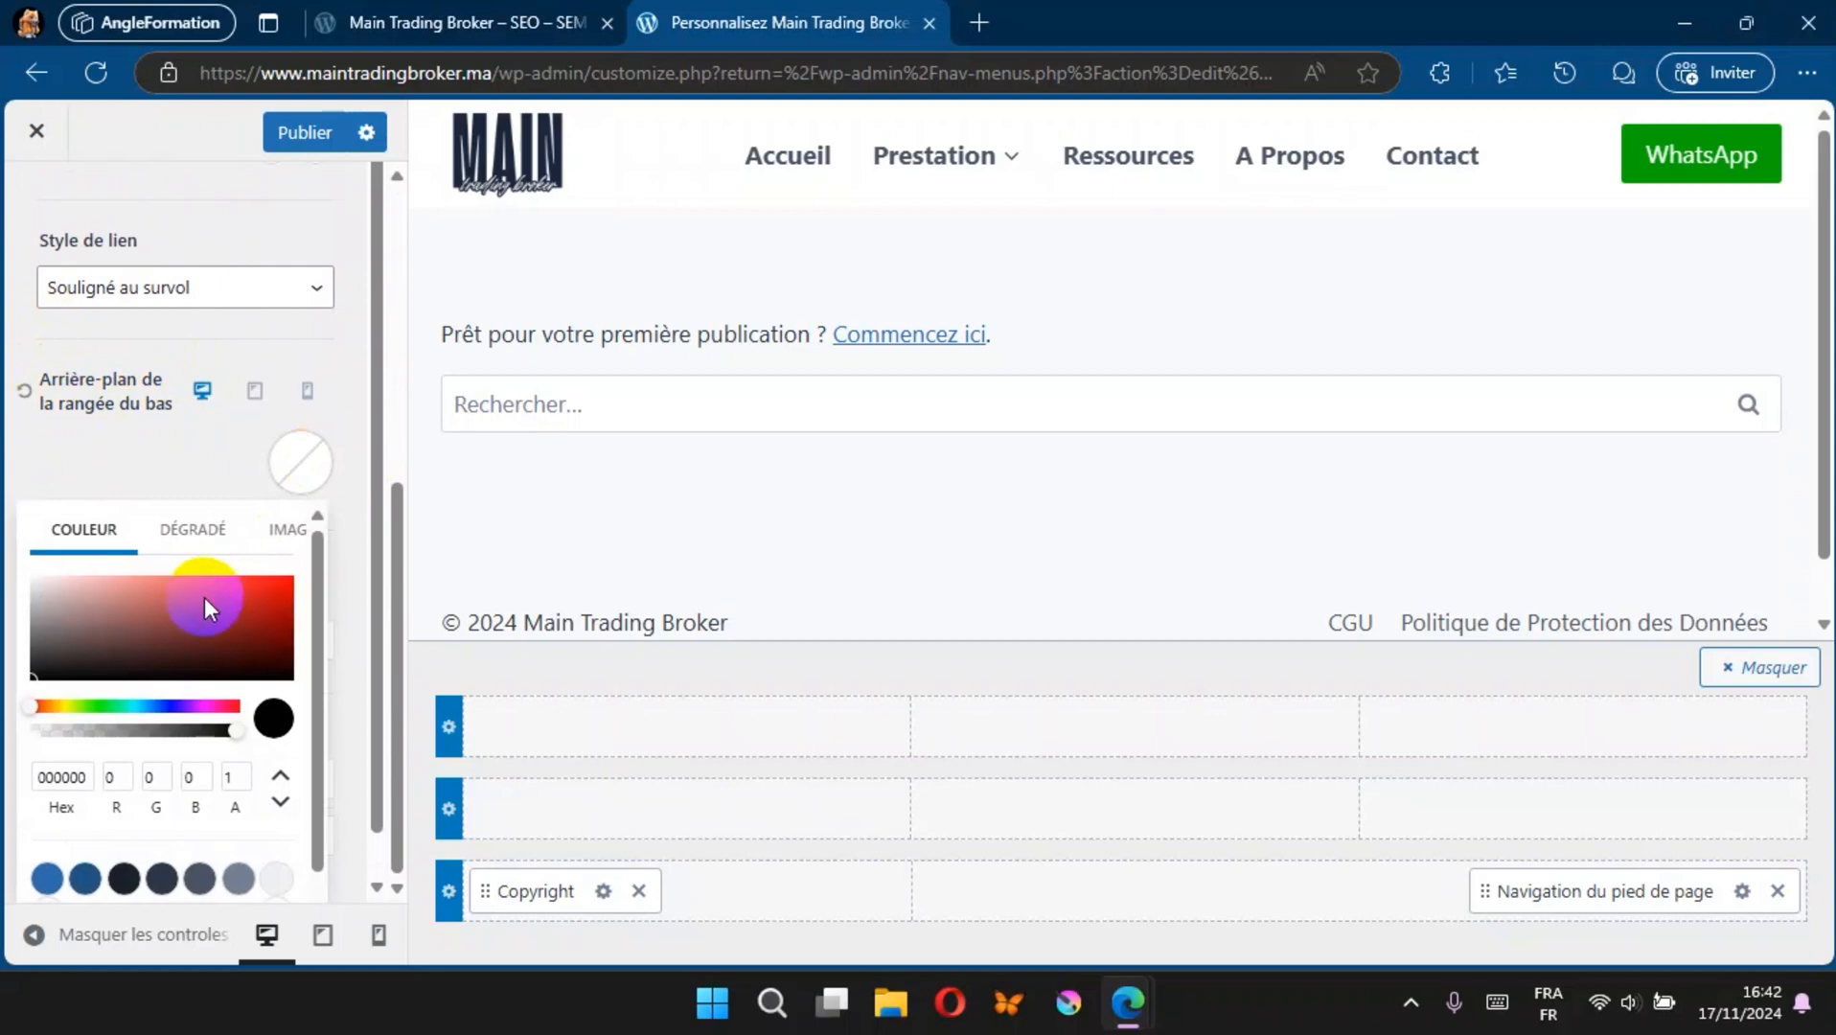
key("super+v")
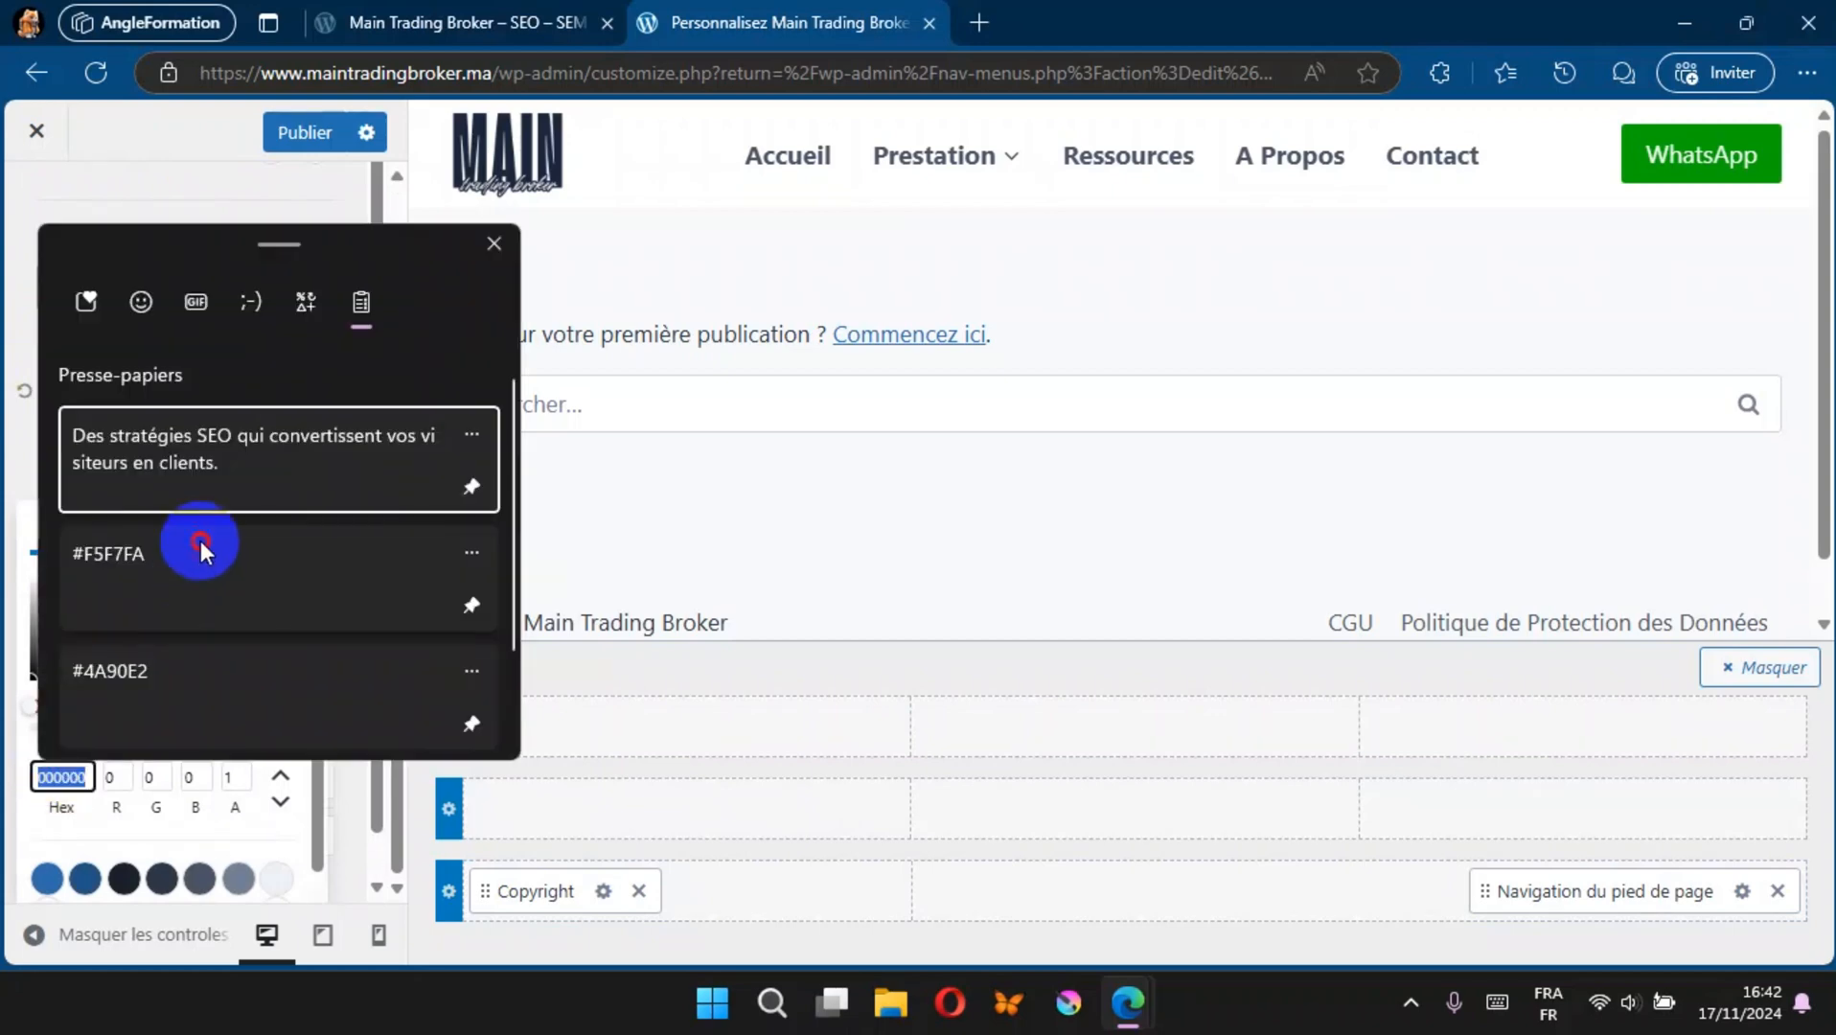
left_click(201, 542)
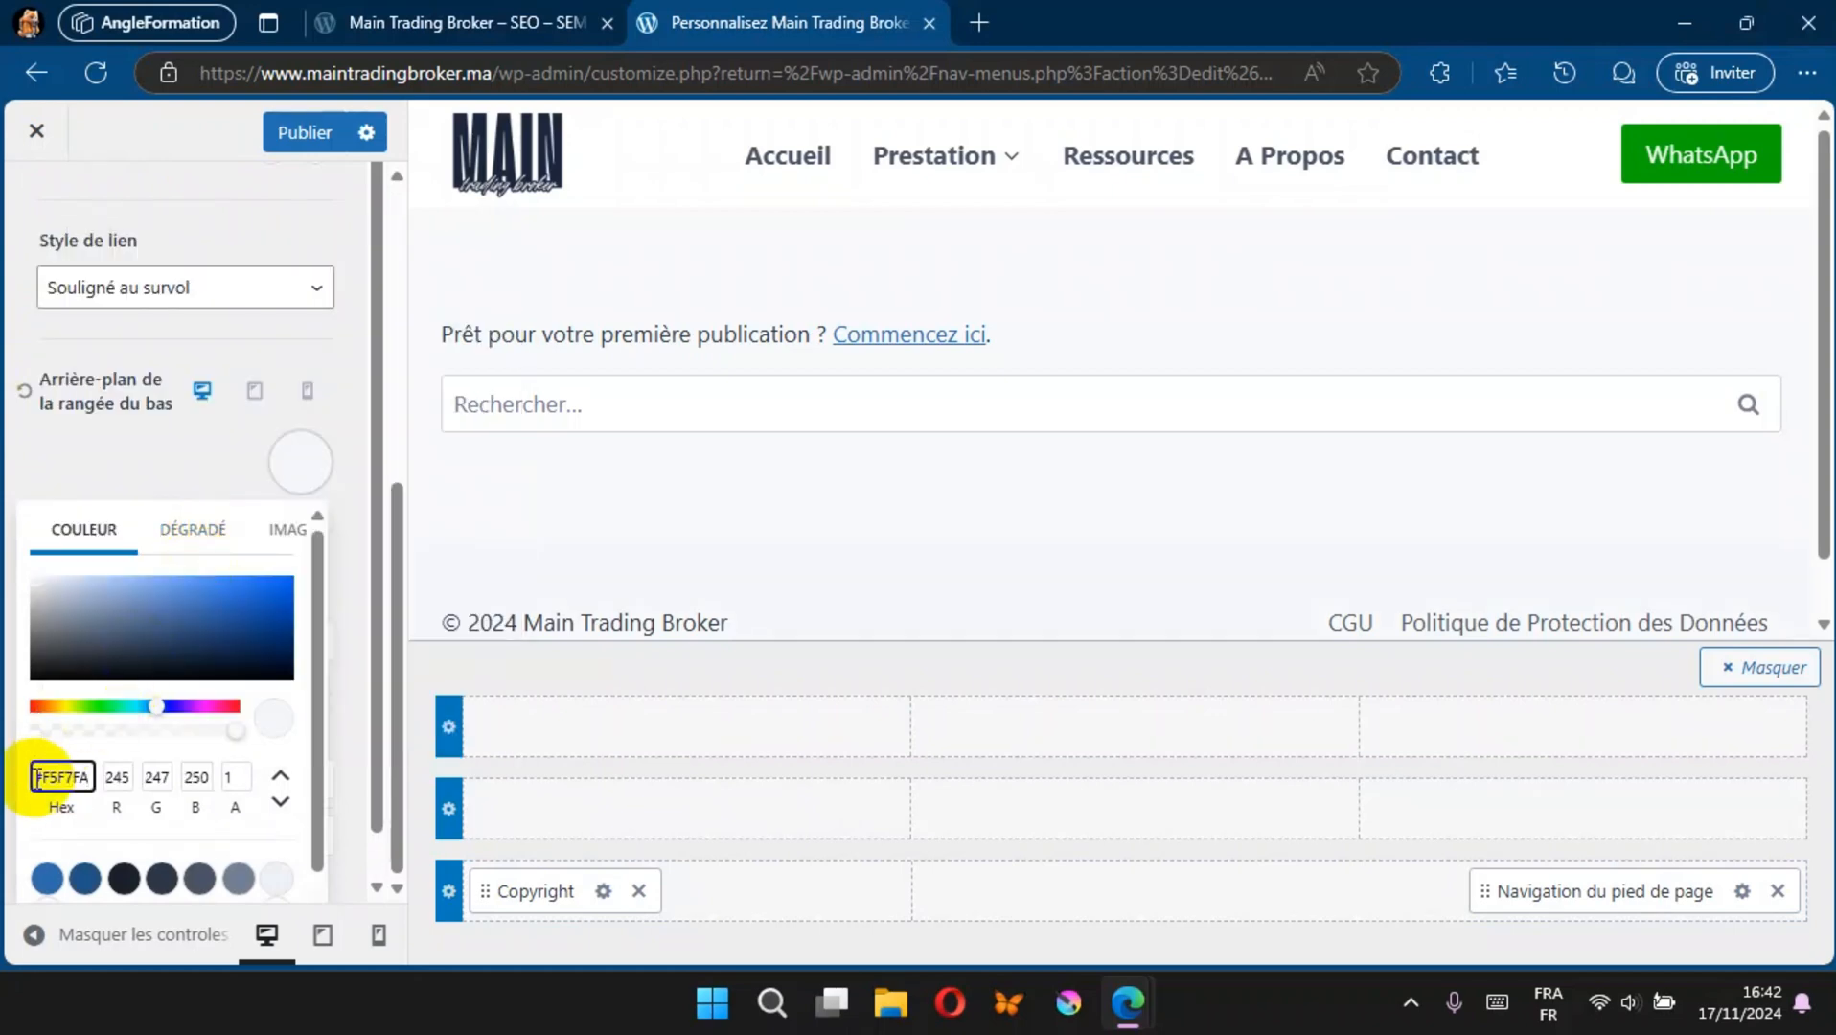
left_click(123, 879)
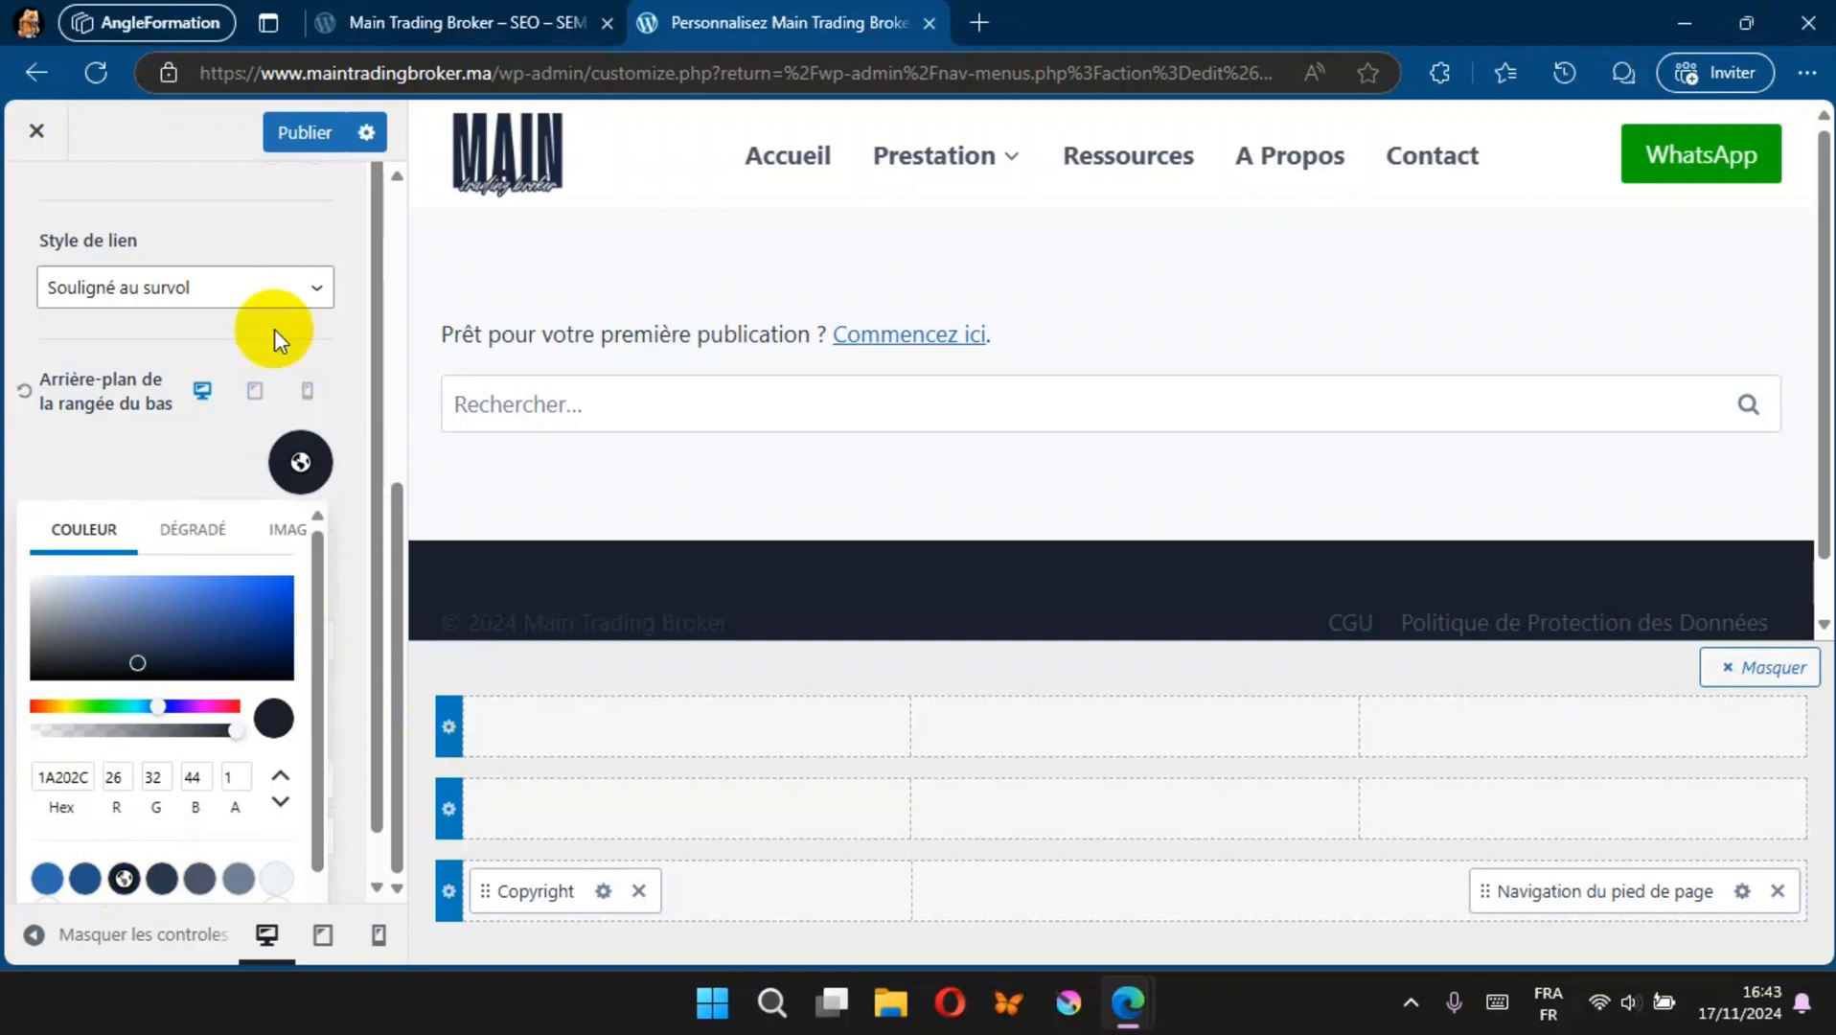
left_click(288, 130)
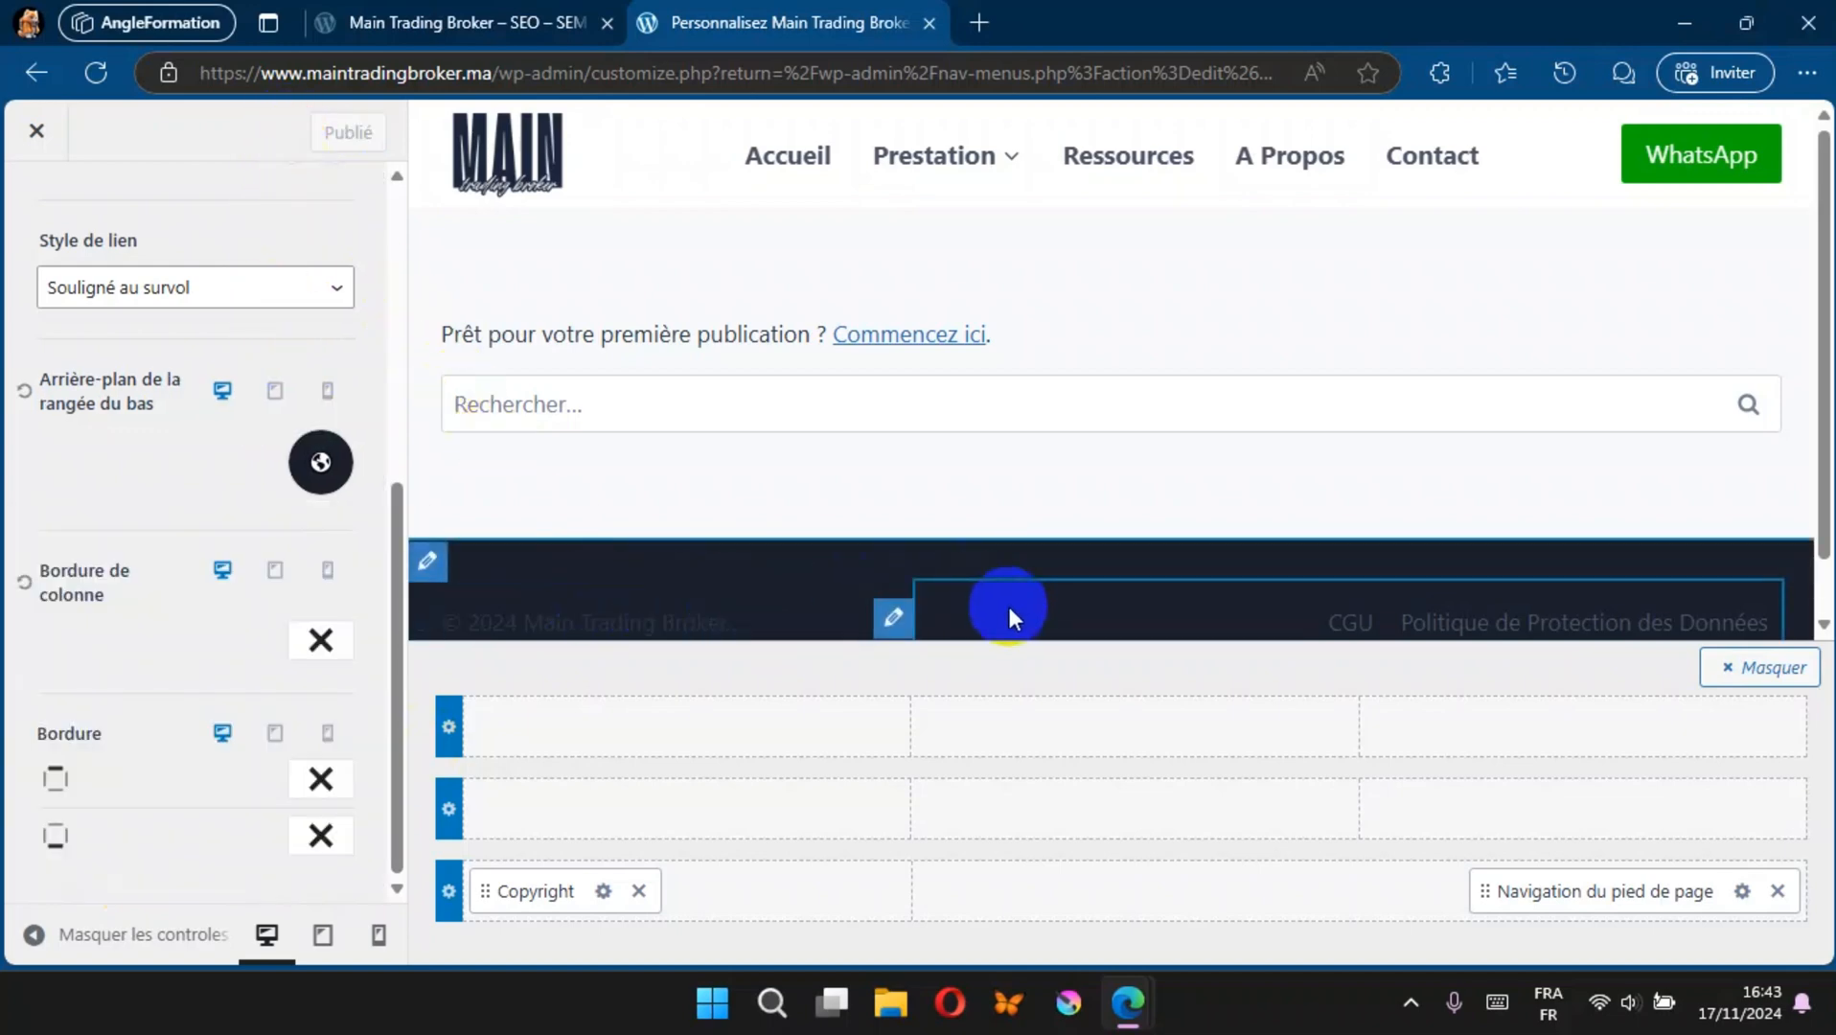
left_click(465, 40)
left_click(96, 73)
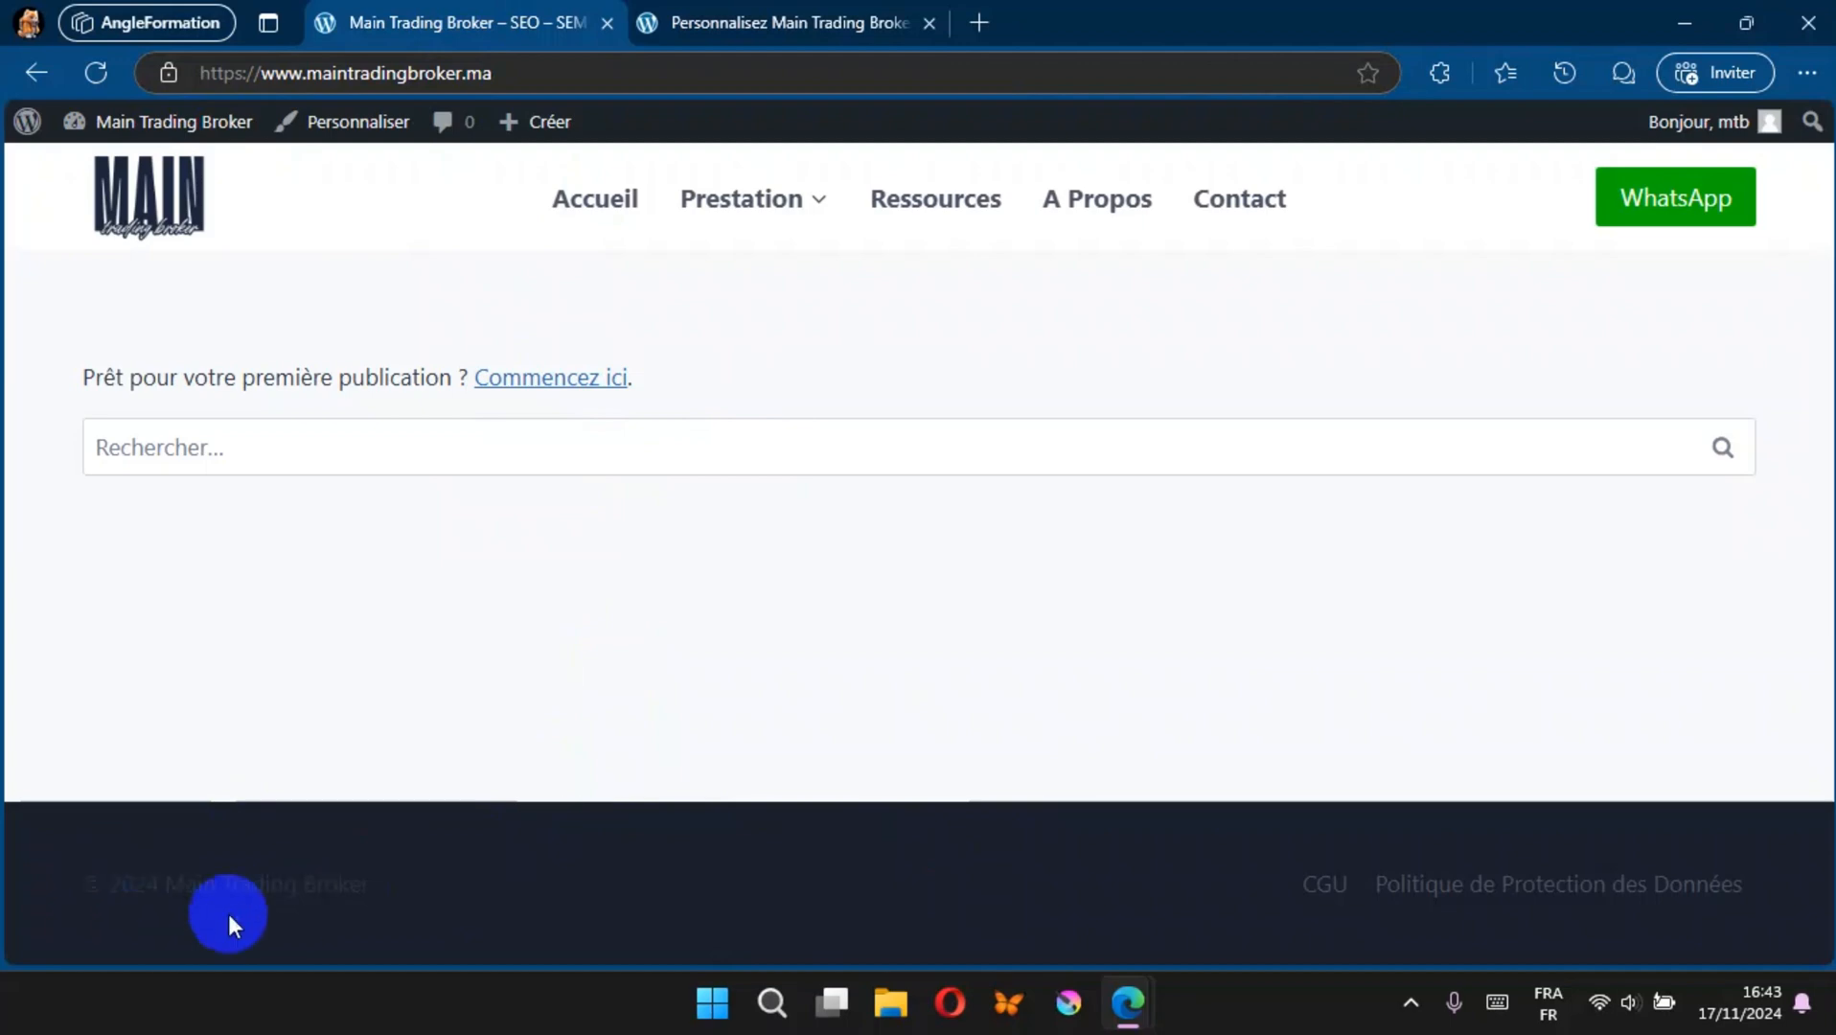
Step: Return to the customizer, set the footer copyright's font colour to near-white, and publish the change
left_click(706, 19)
left_click(602, 891)
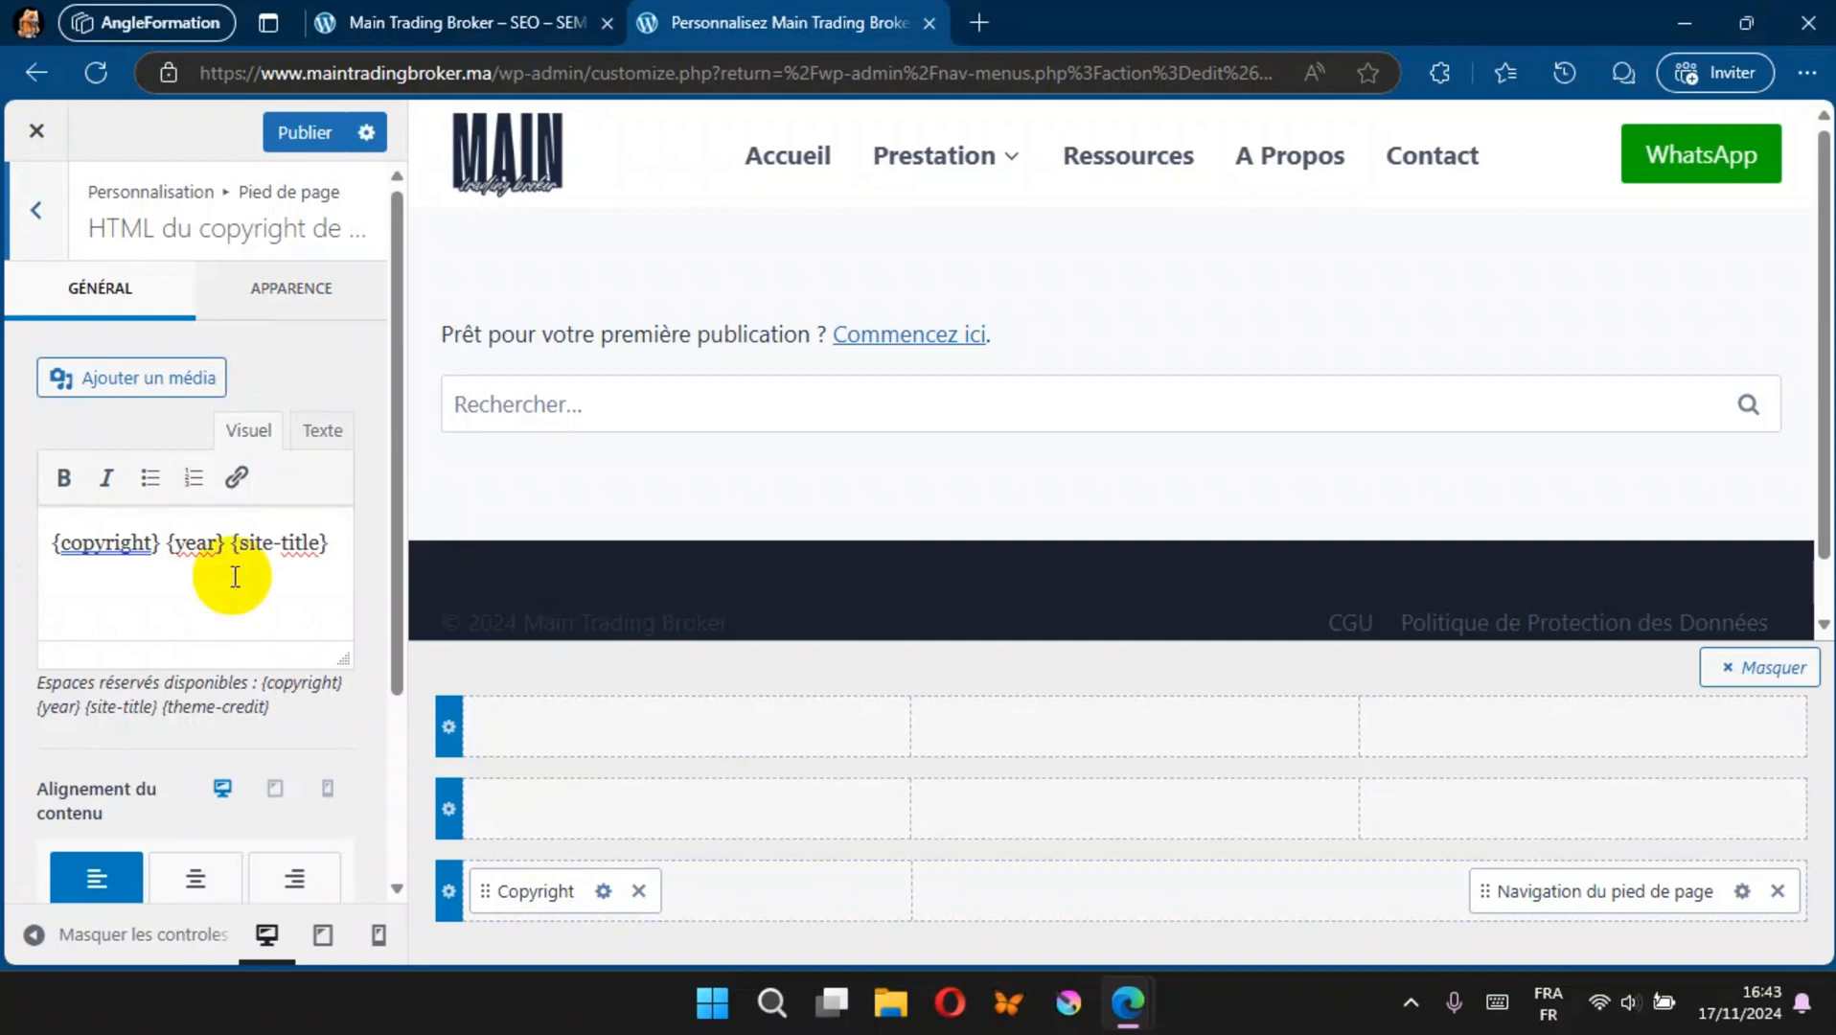
left_click(297, 308)
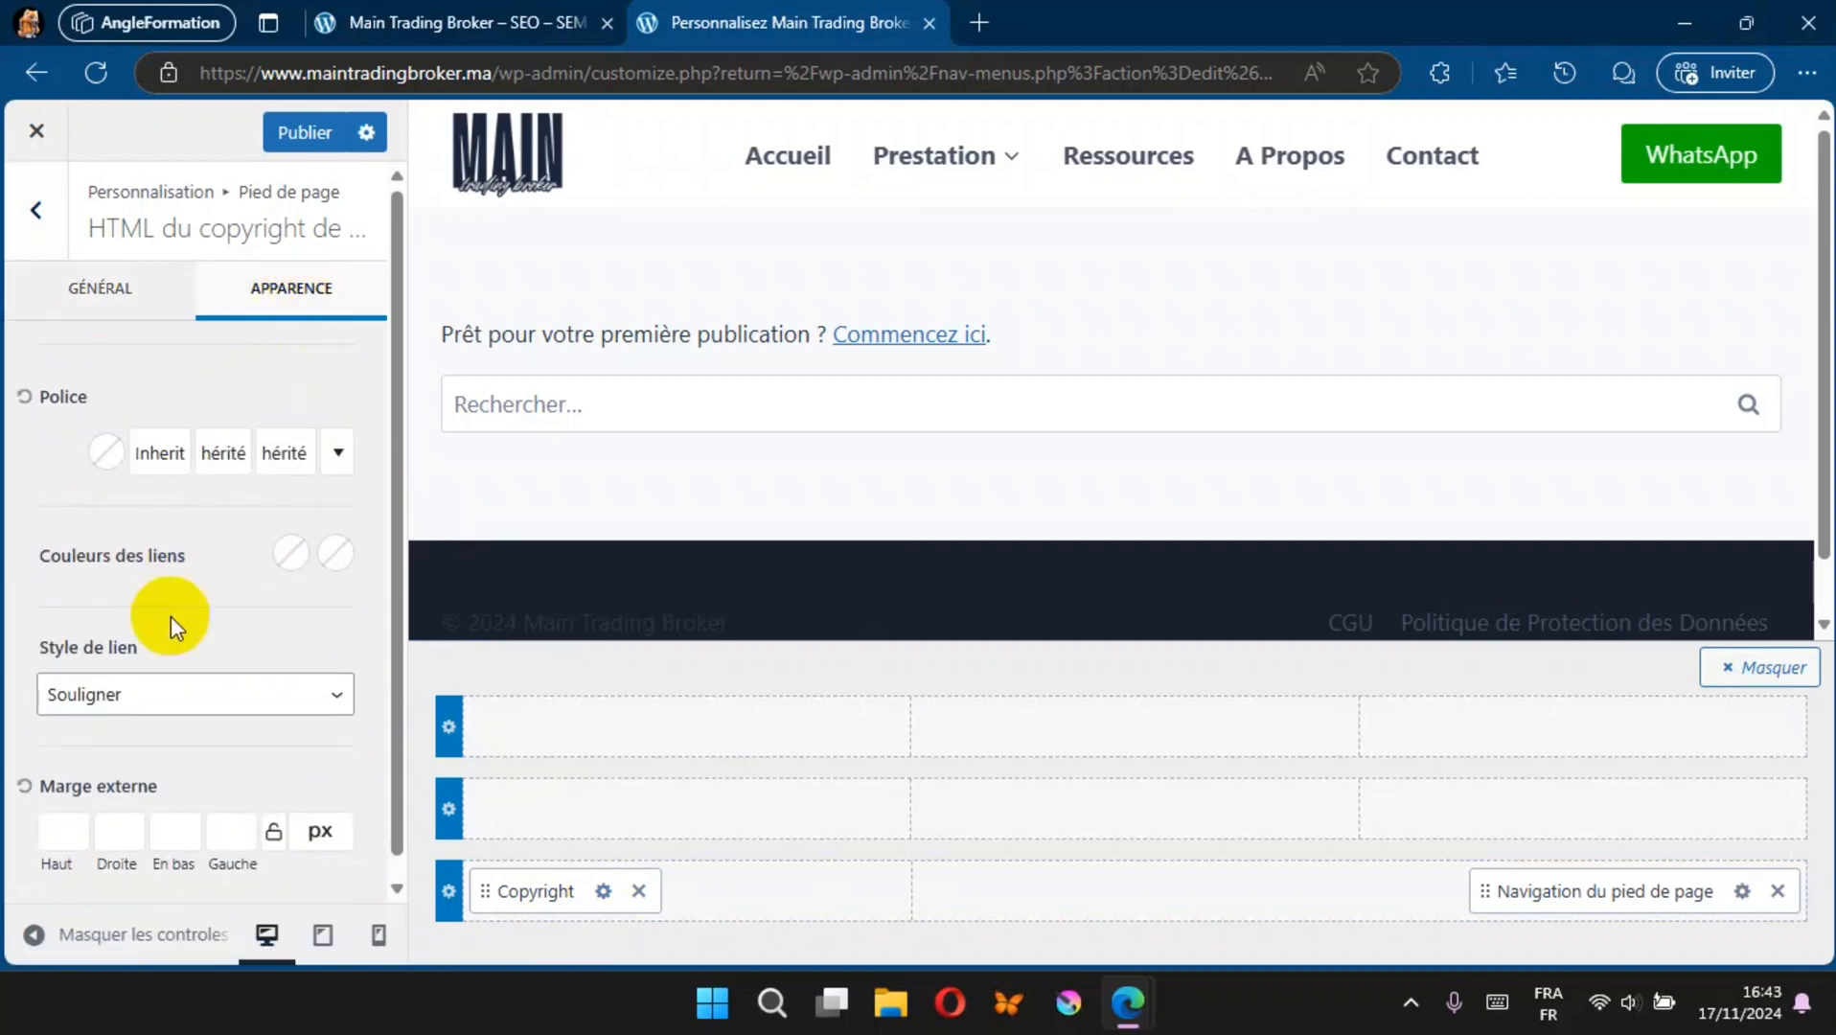
left_click(105, 450)
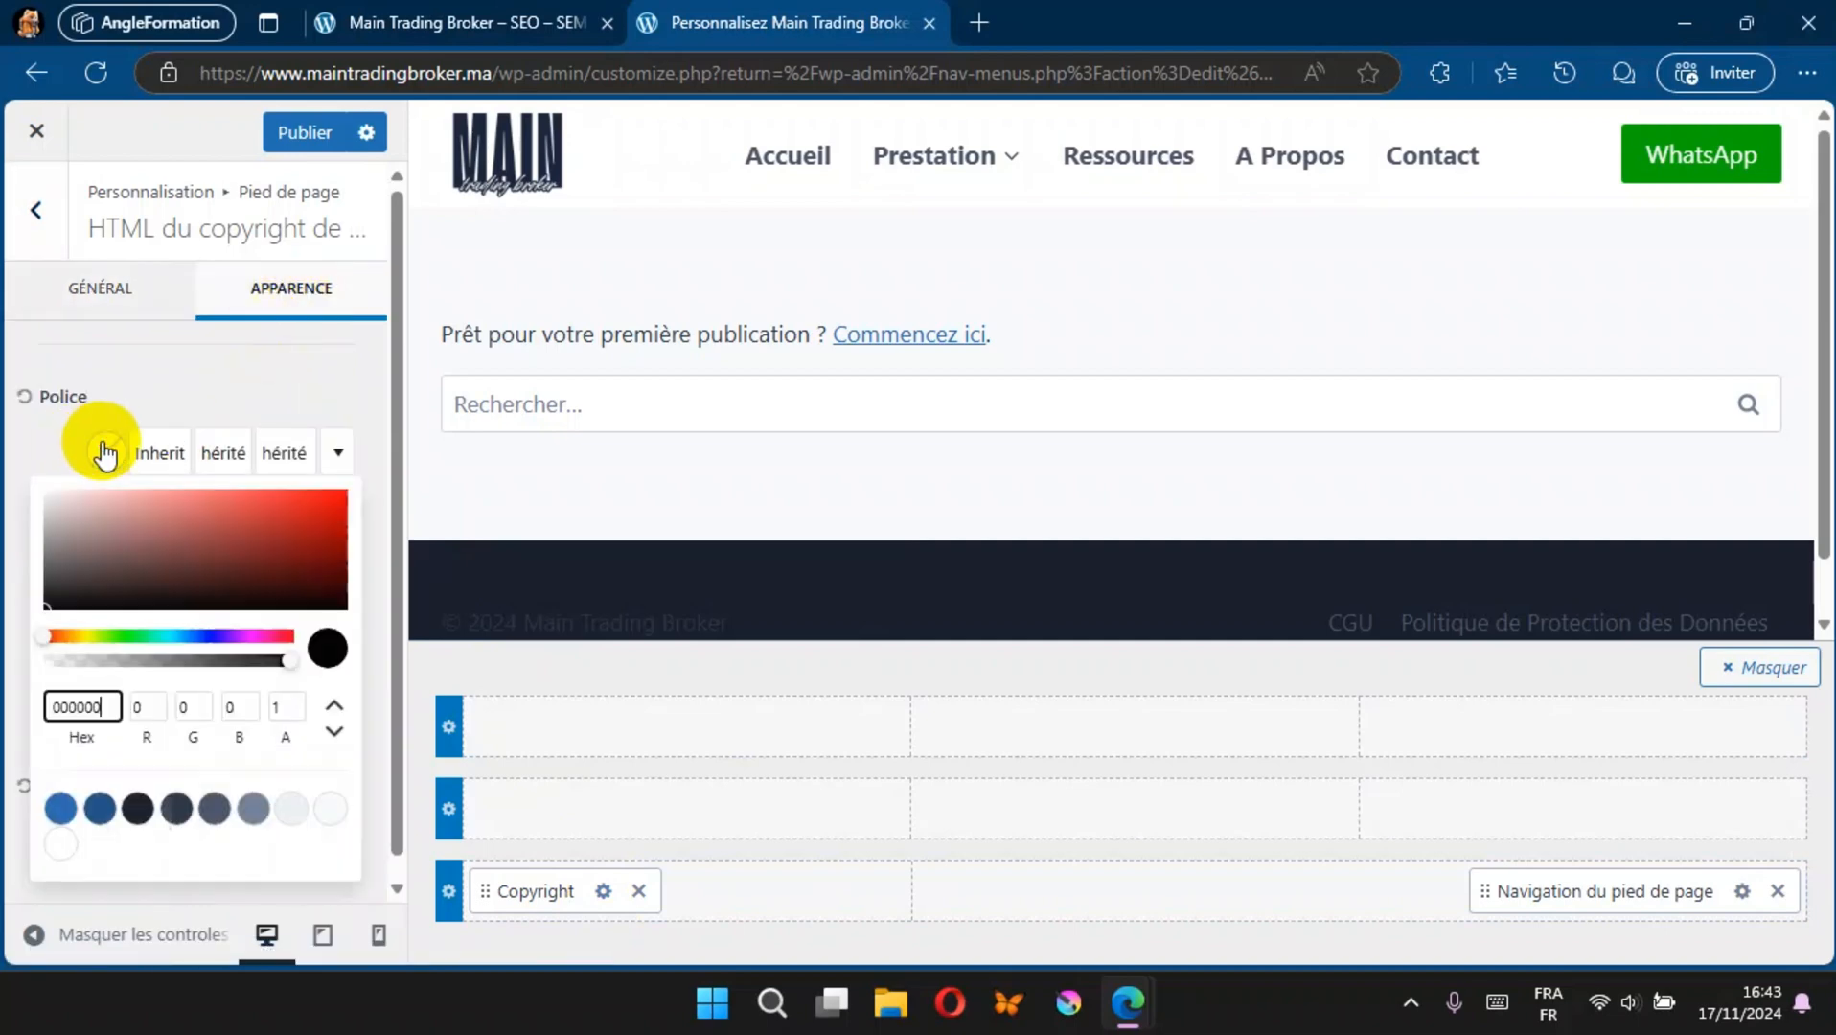
left_click(49, 488)
left_click(52, 501)
left_click(49, 491)
left_click(319, 132)
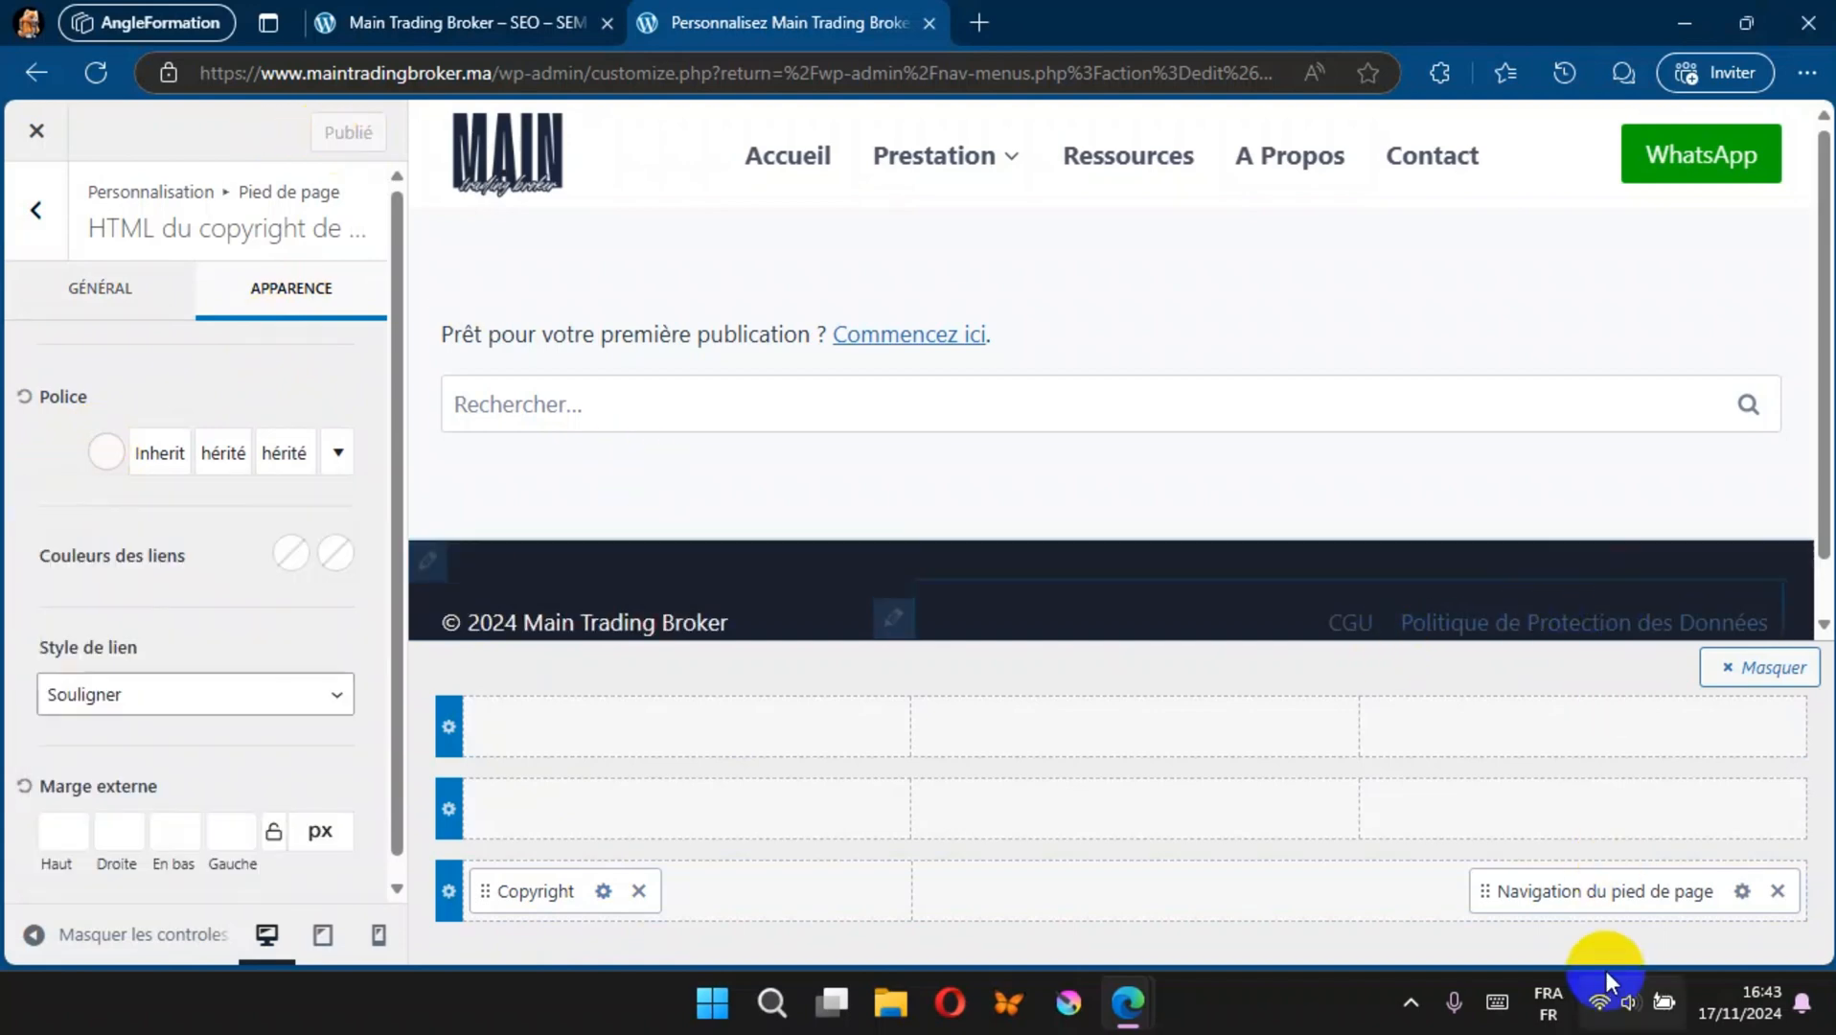
Step: Set the footer navigation's normal link colour to light grey EBEDF2, publish, and check the footer on the live site
left_click(1743, 892)
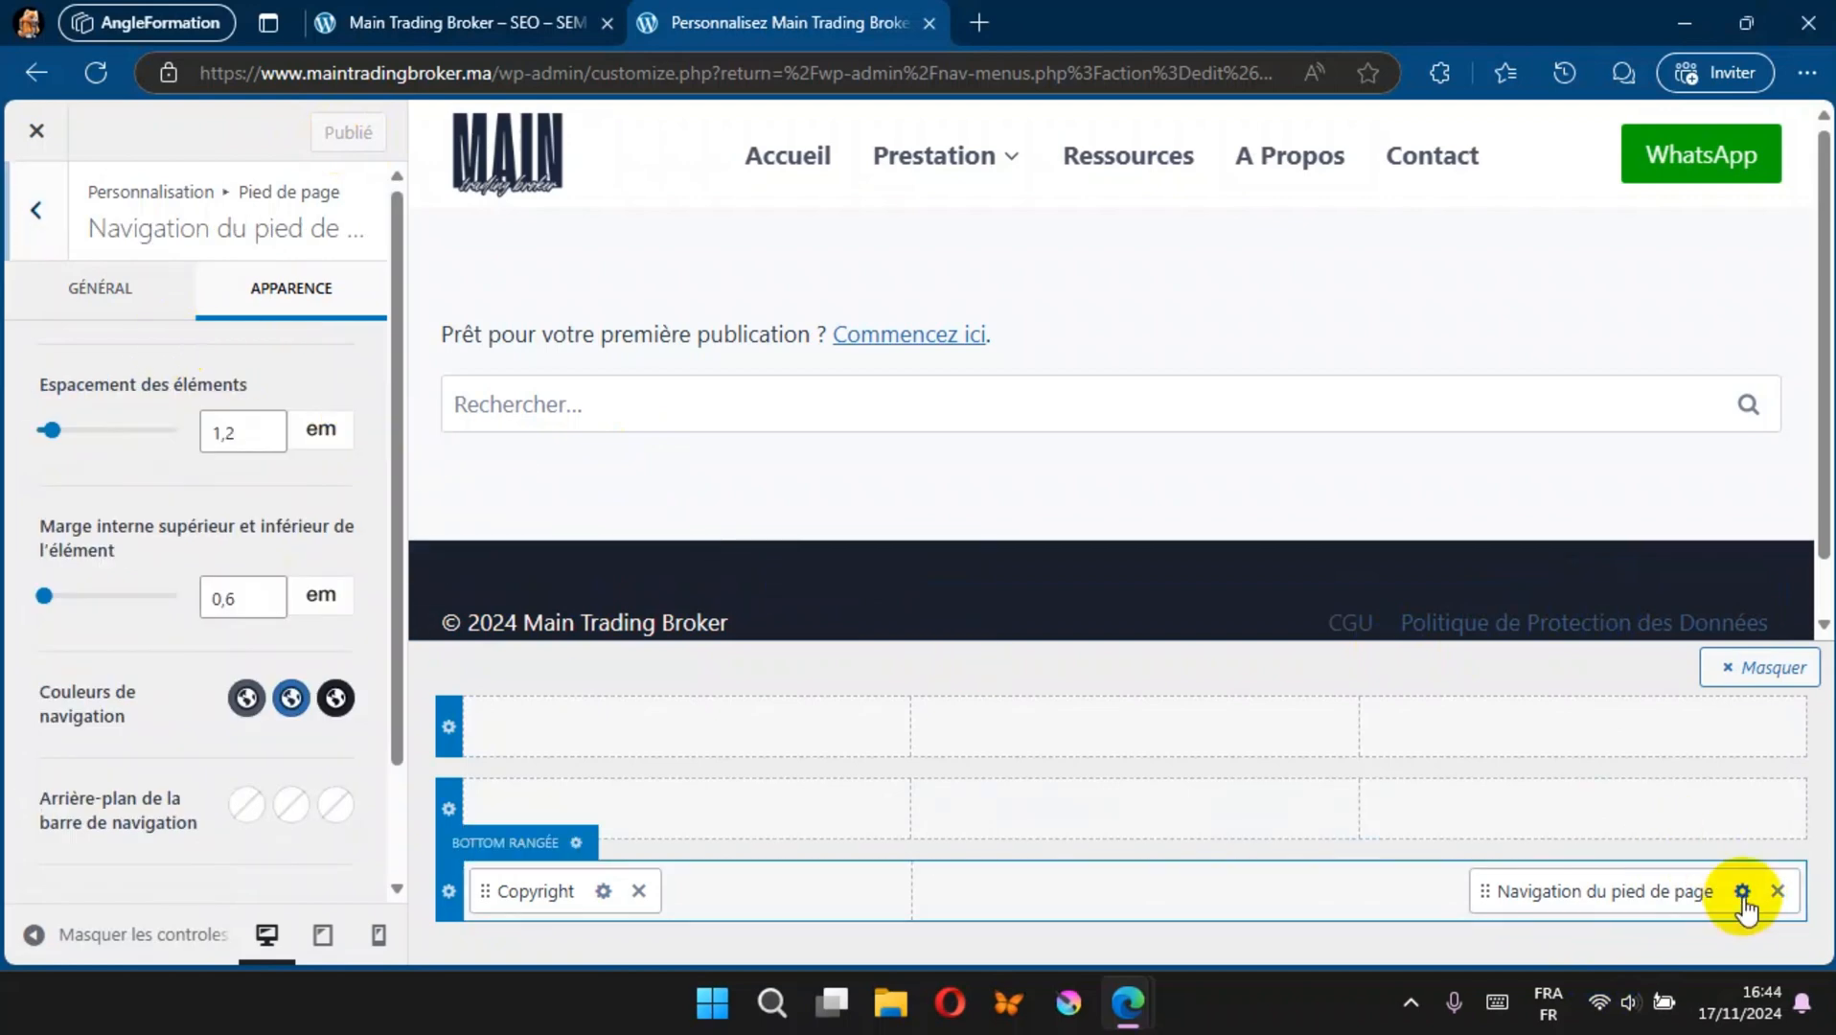
scroll(267, 532, "down", 1)
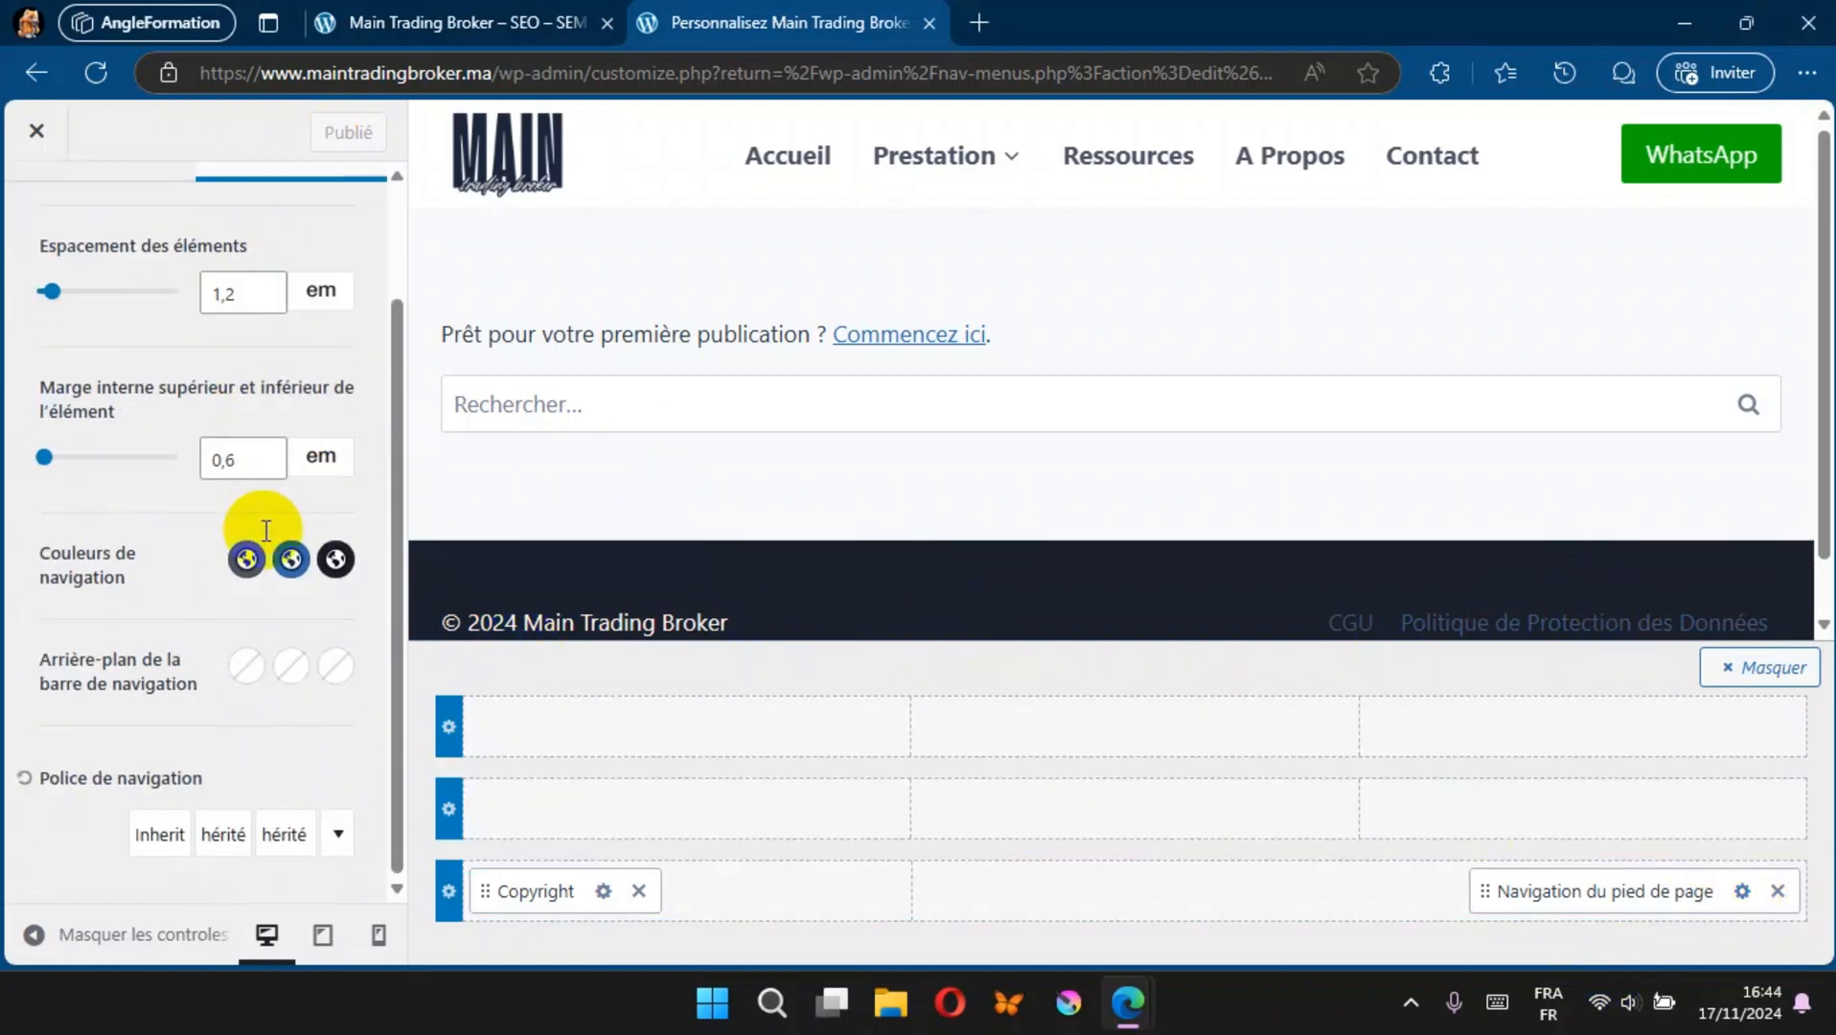
left_click(247, 554)
left_click_drag(61, 330, 52, 295)
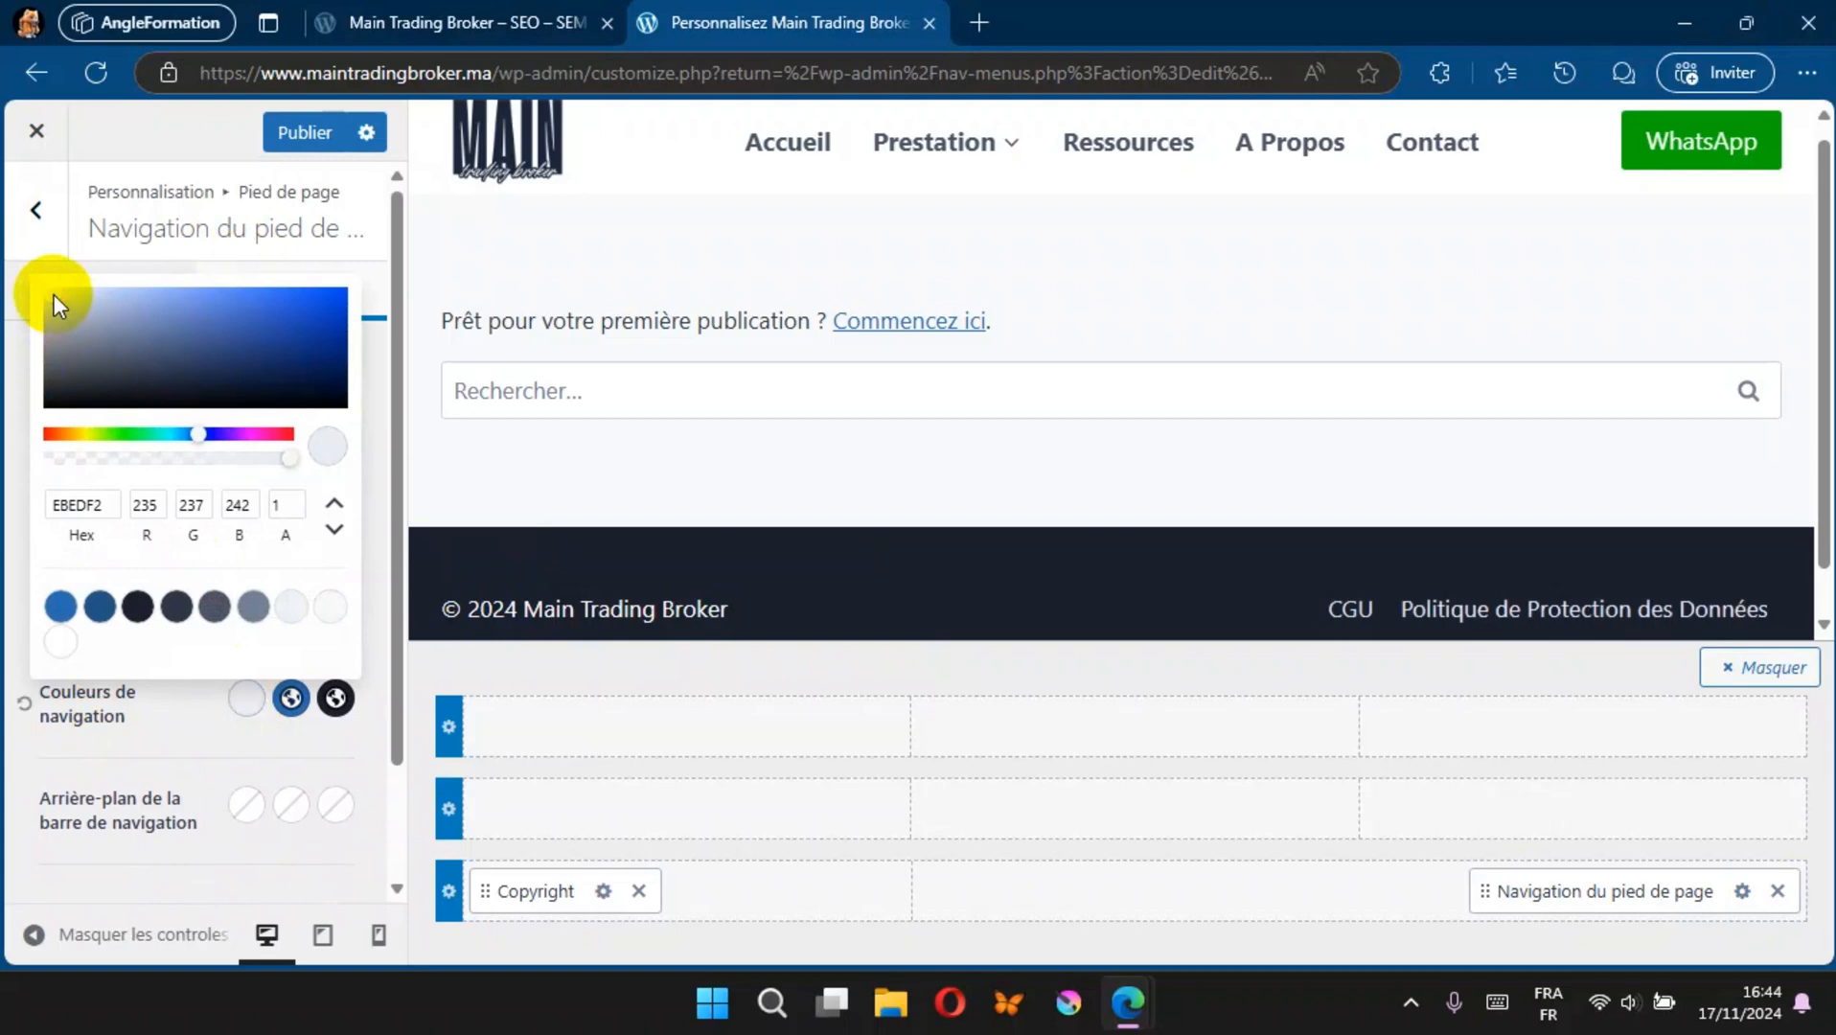
left_click(297, 134)
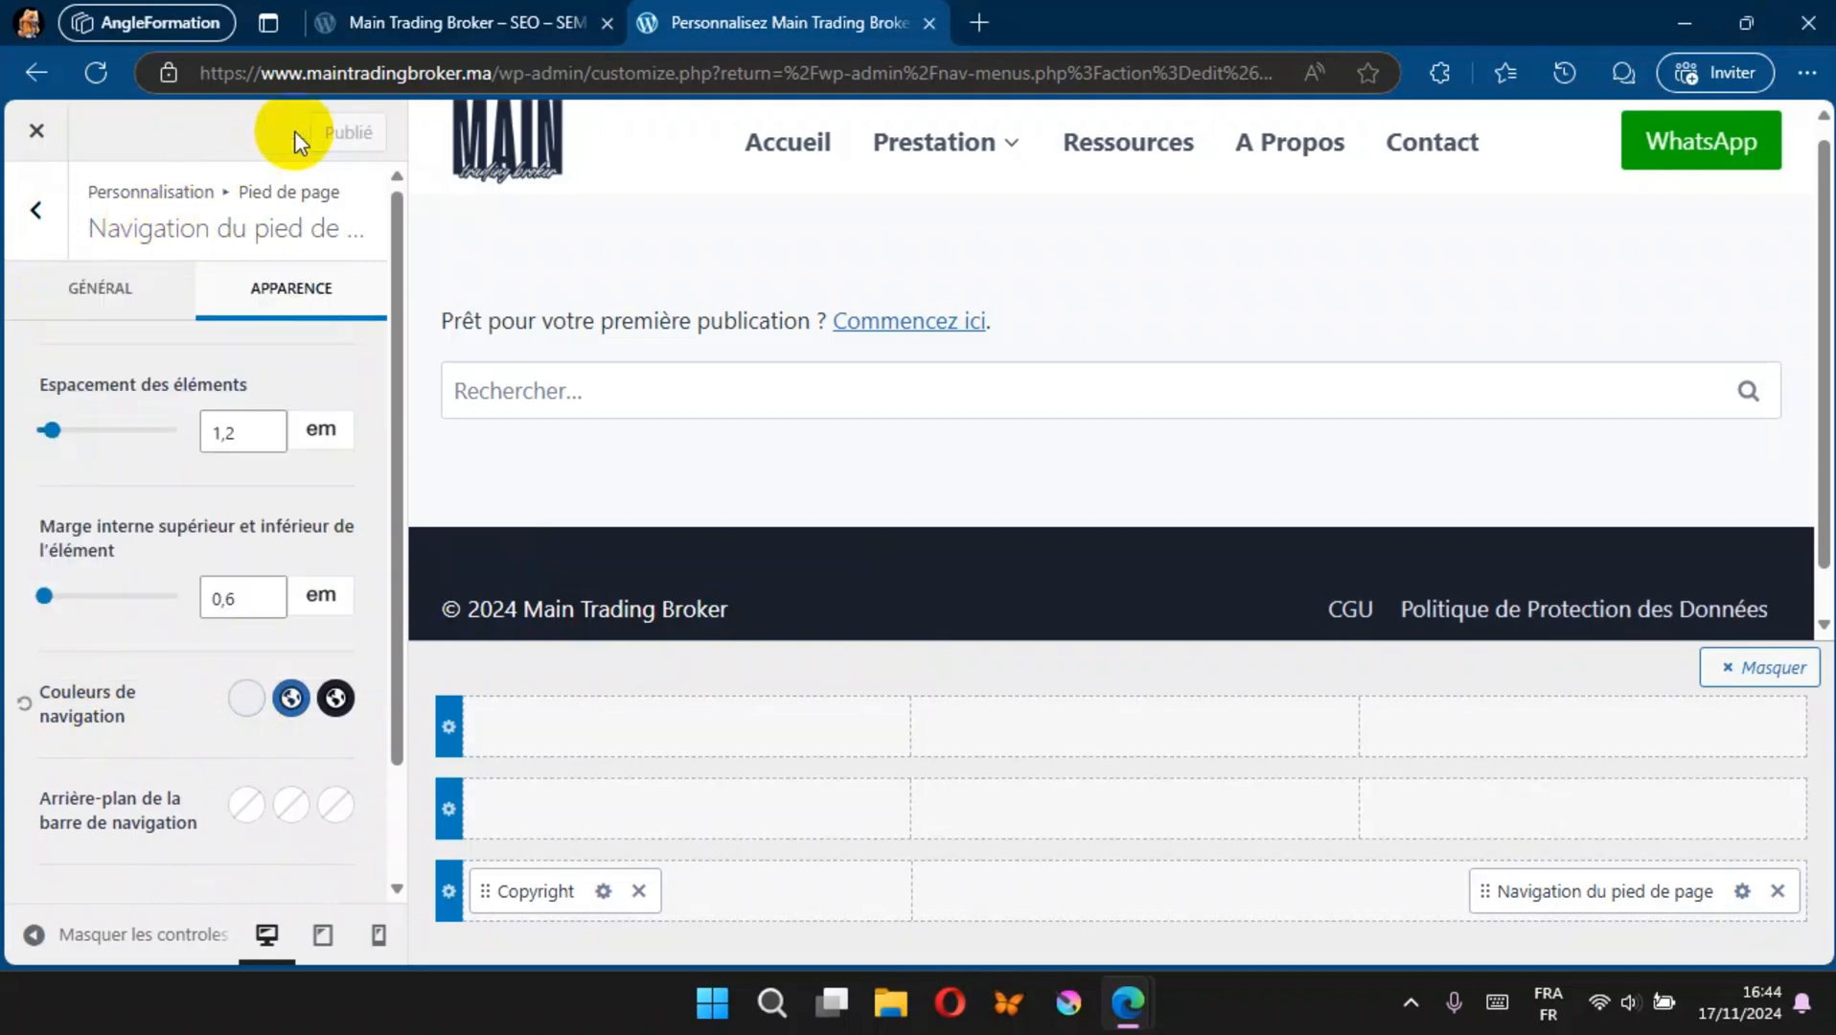
left_click(495, 12)
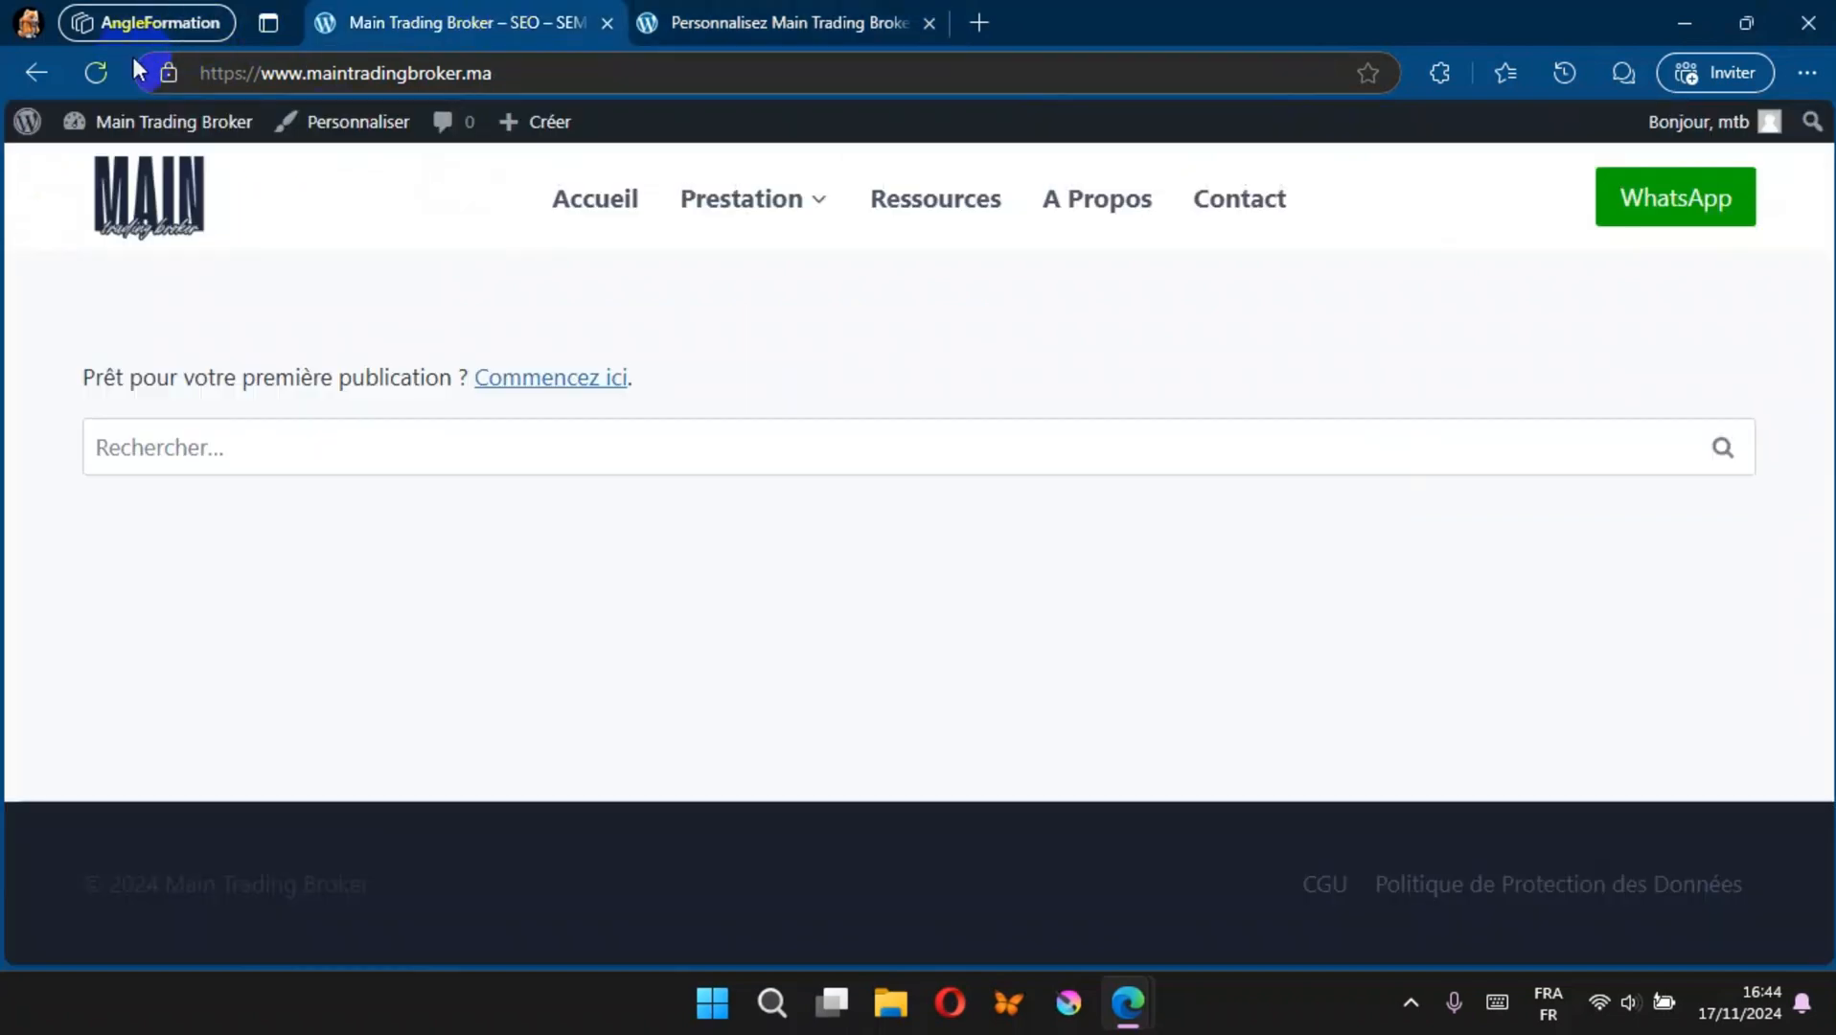
left_click(94, 73)
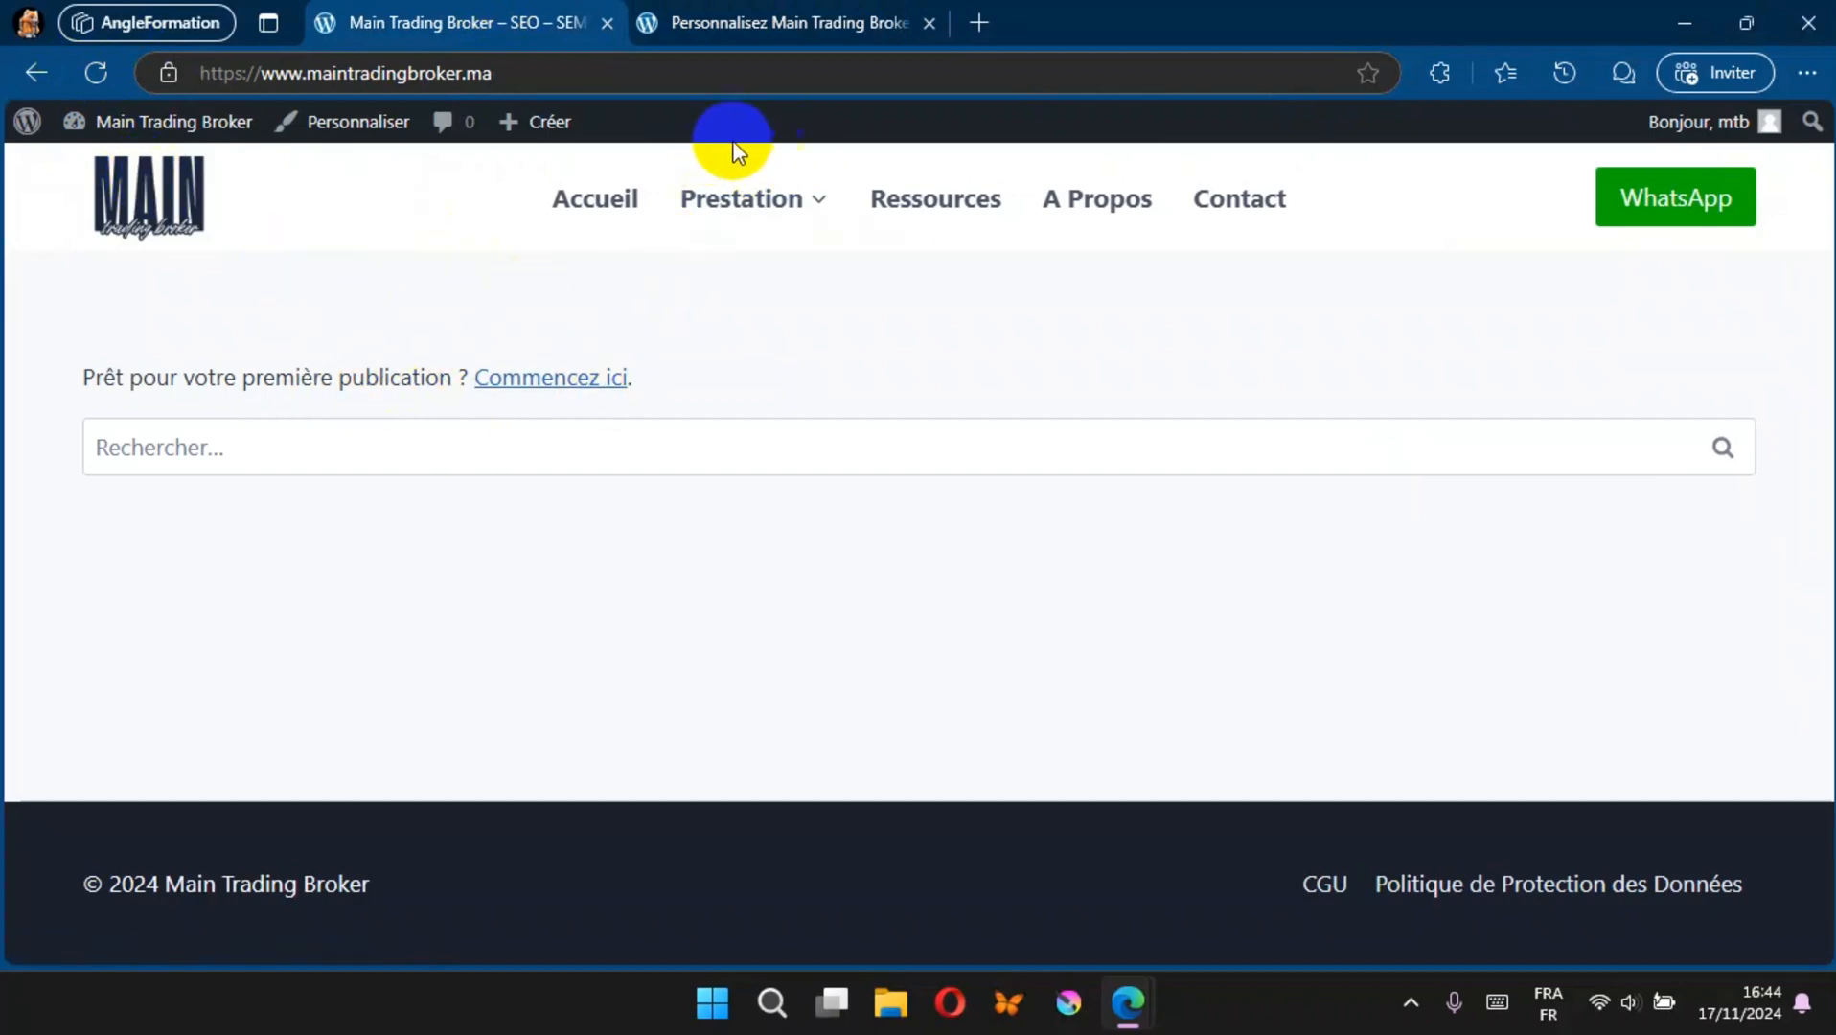
Step: Return to the customizer's header settings and add an HTML element to the centre of the top row
left_click(718, 31)
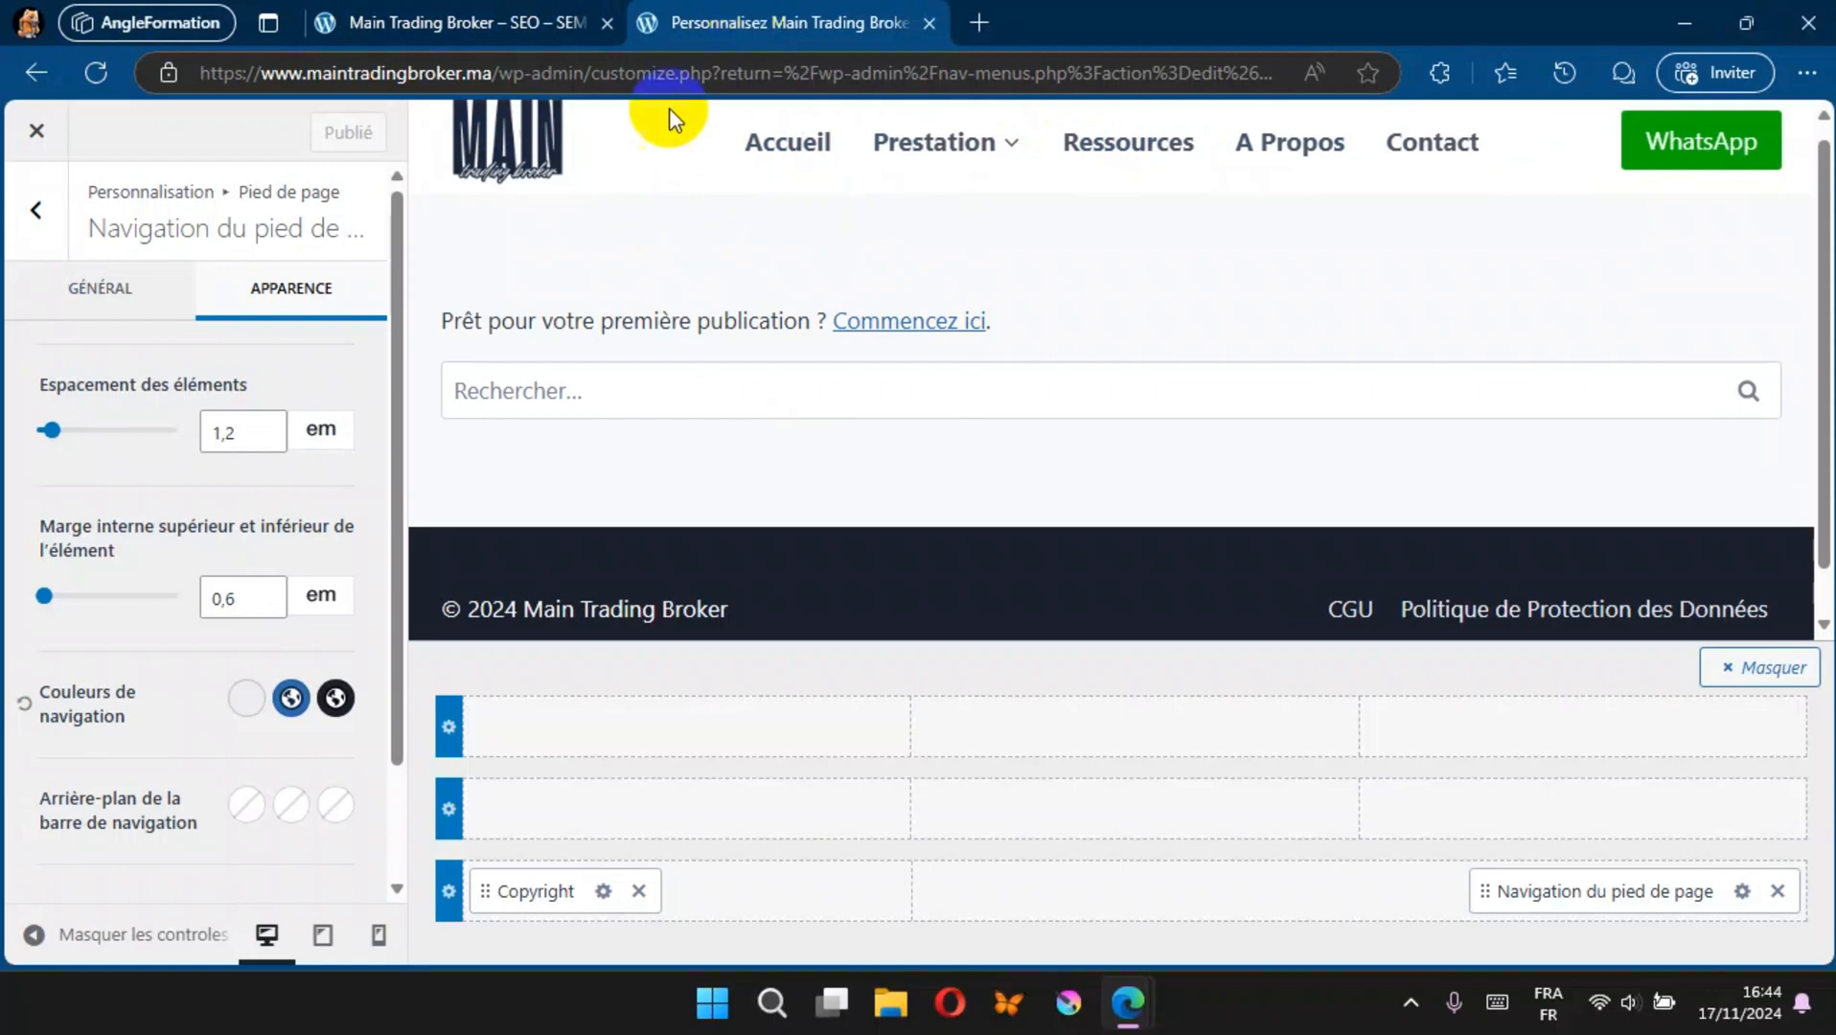
left_click(36, 210)
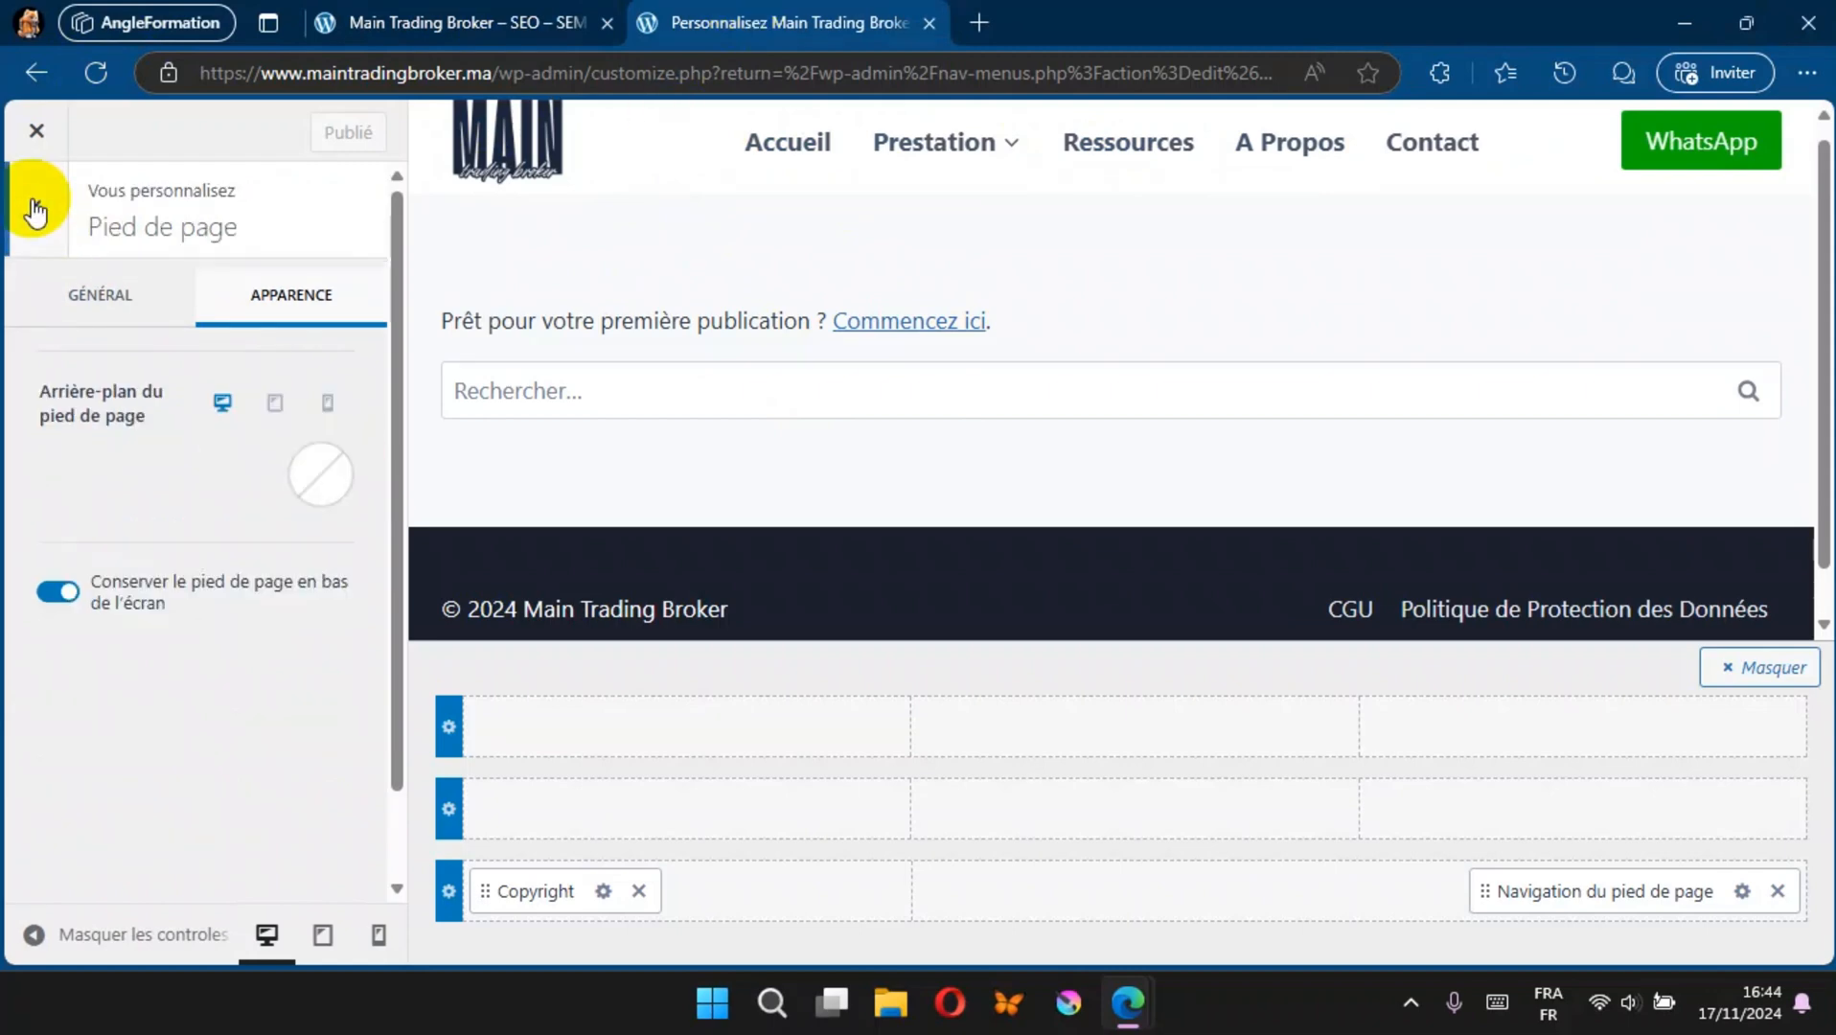
left_click(36, 210)
left_click(64, 563)
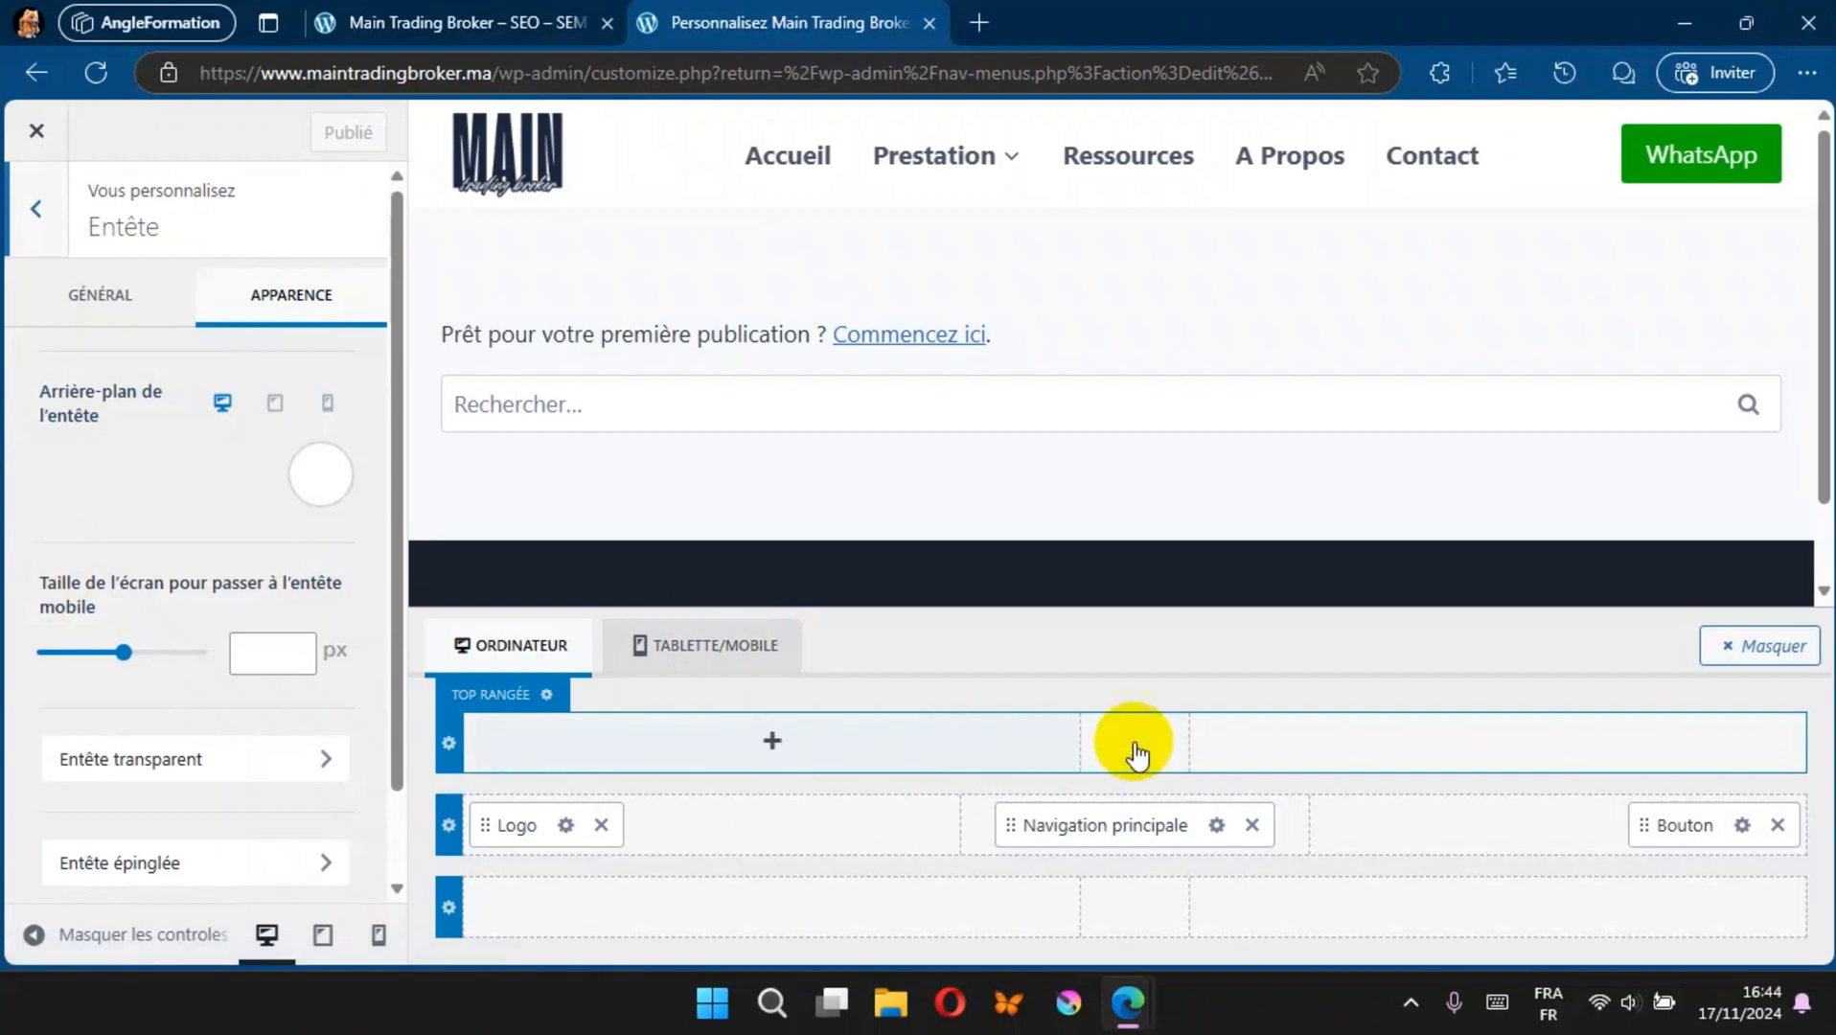
left_click(1137, 742)
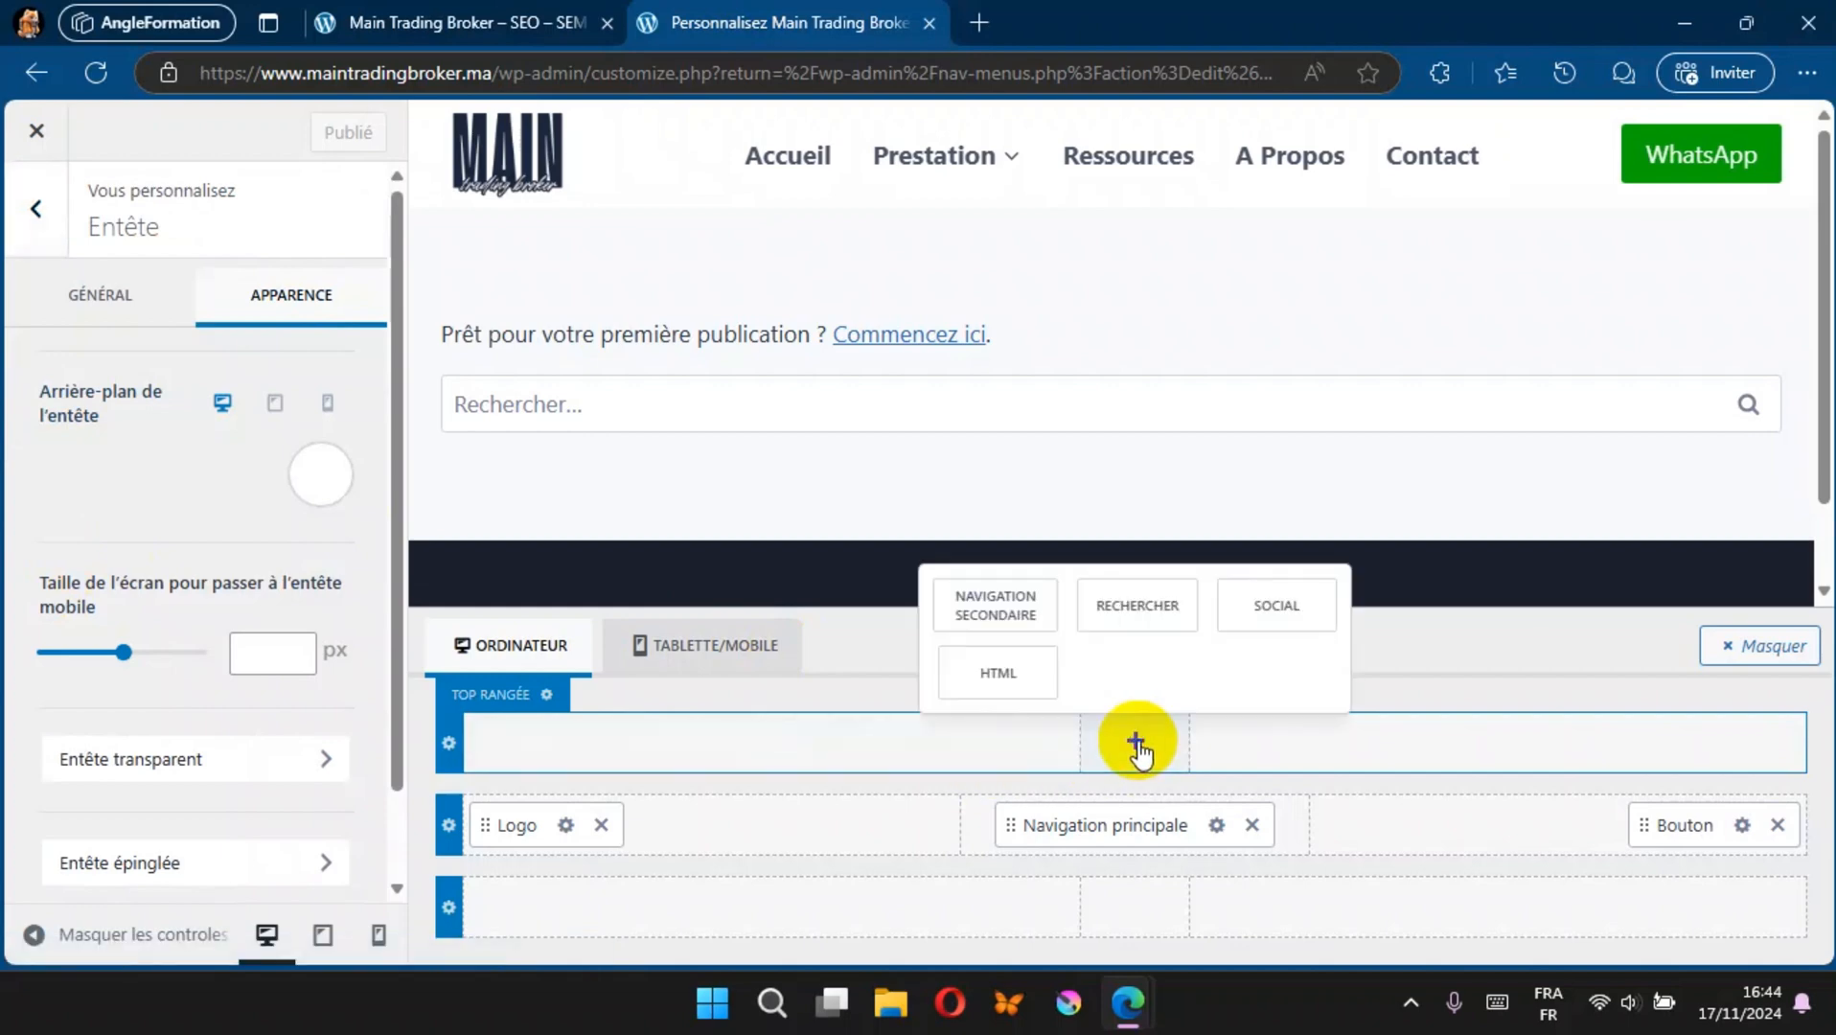
left_click(1027, 675)
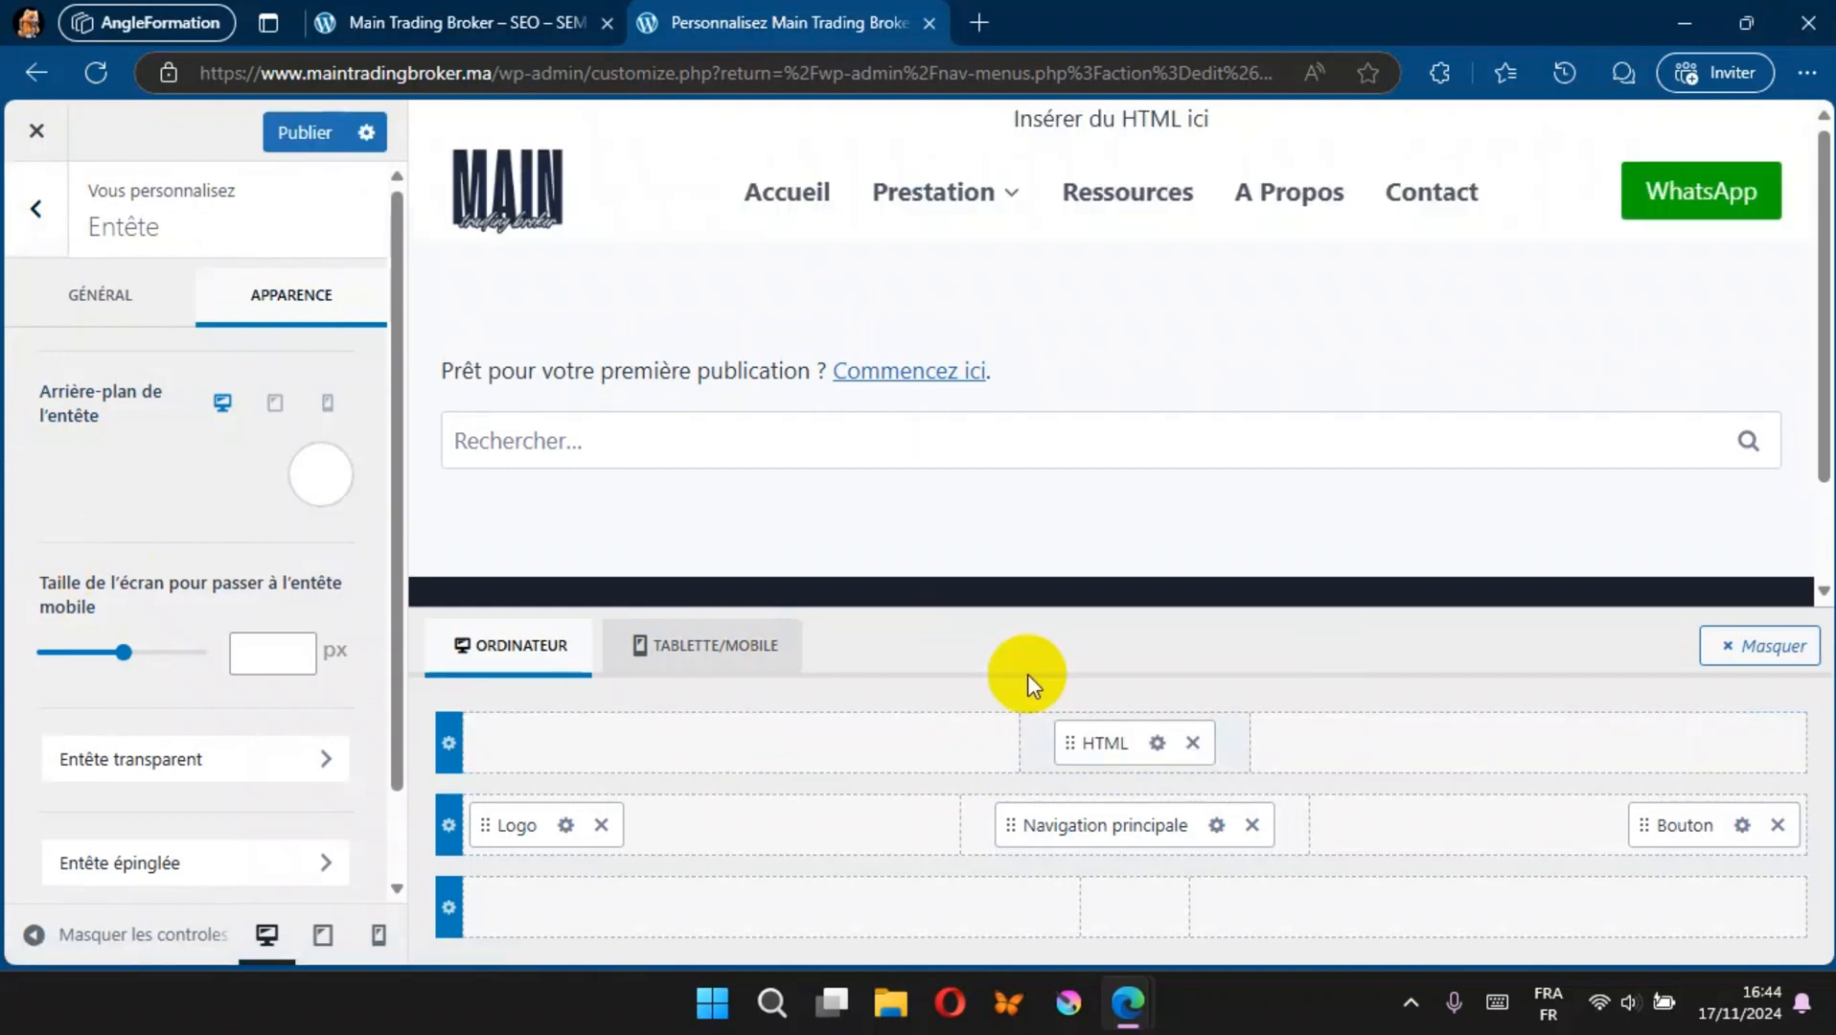
Step: Replace the HTML element's text with "Des stratégies SEO qui convertissent vos visiteurs en clients.", publish, and check the live site
left_click(1157, 743)
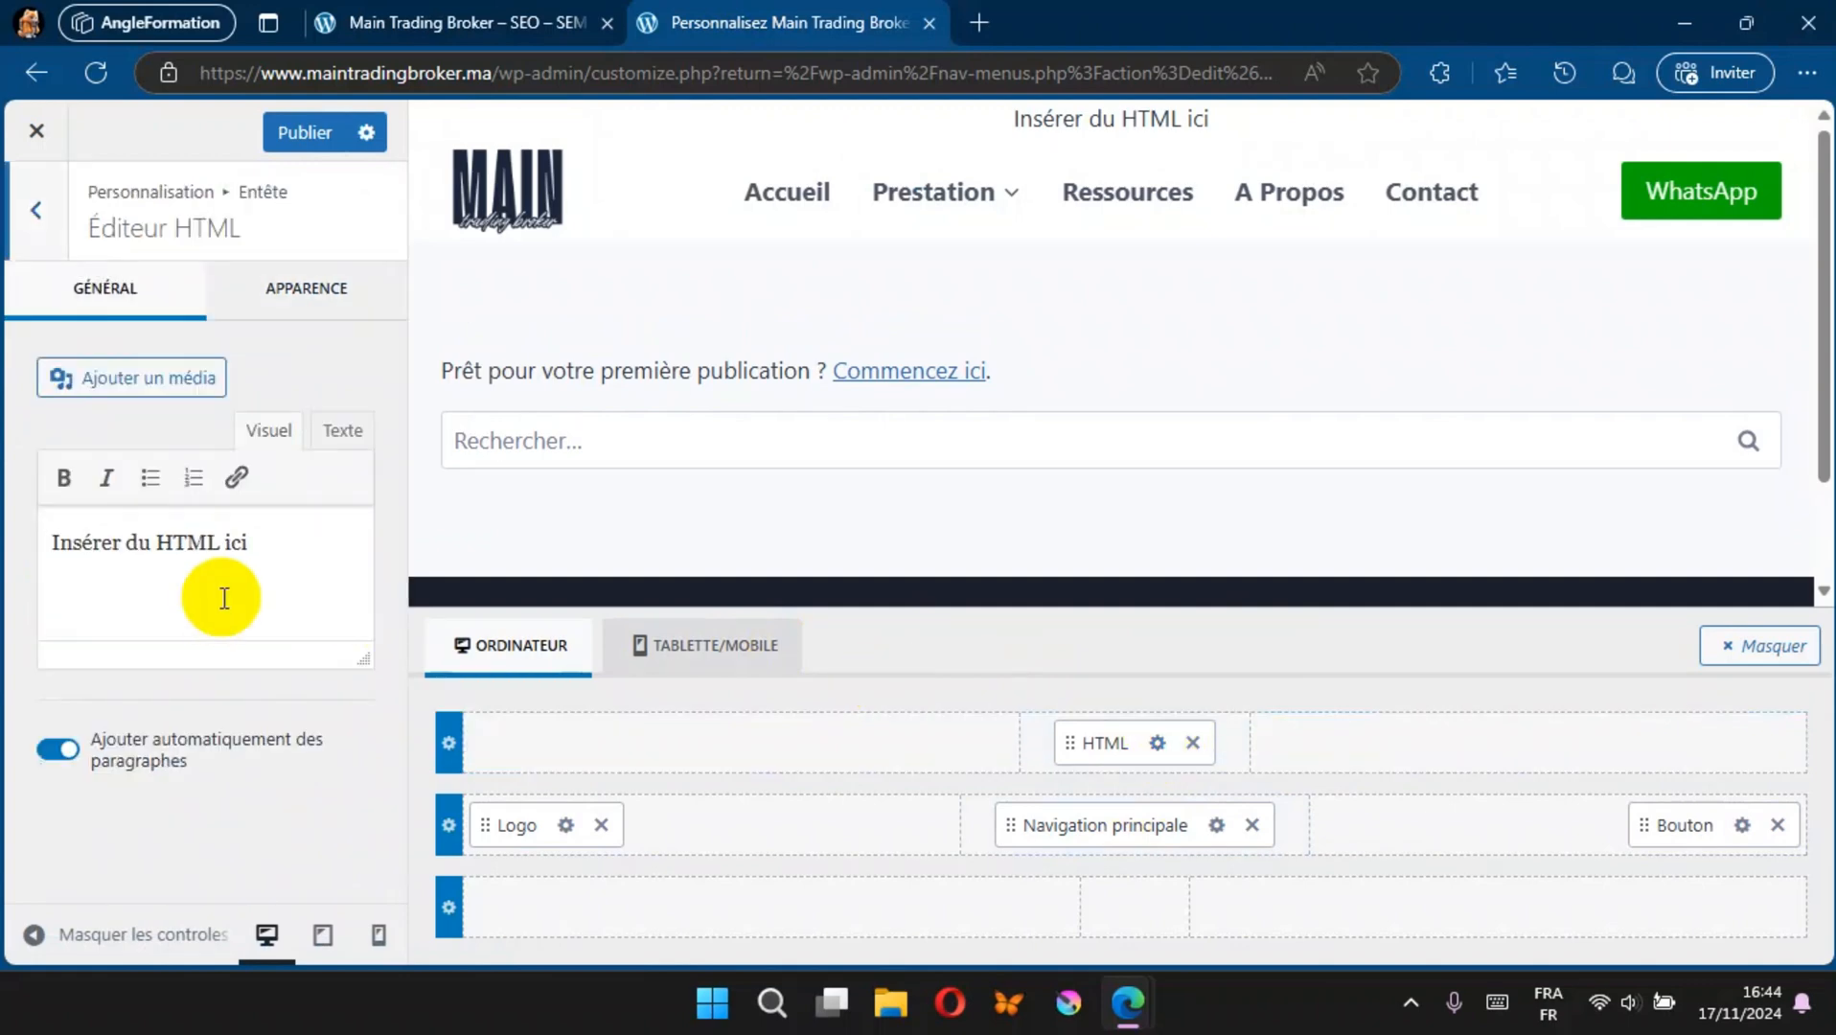
left_click_drag(248, 545, 31, 553)
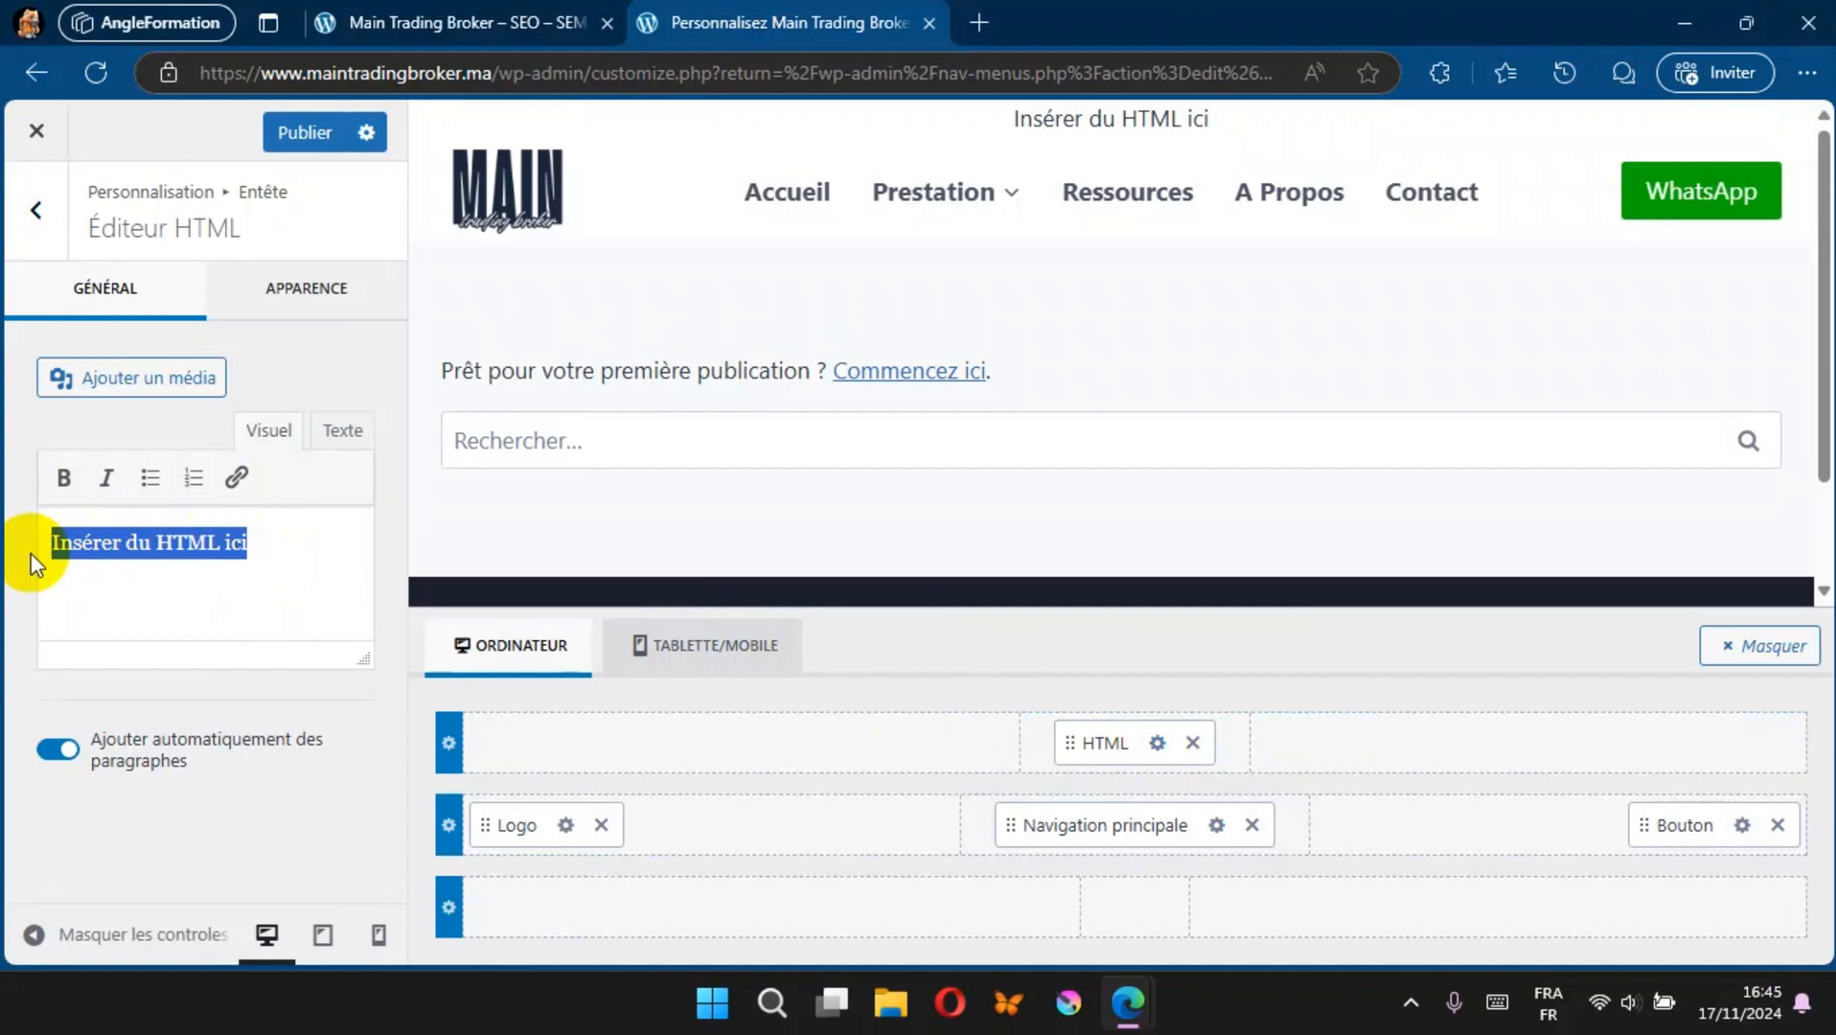
key("BackSpace")
key("super+v")
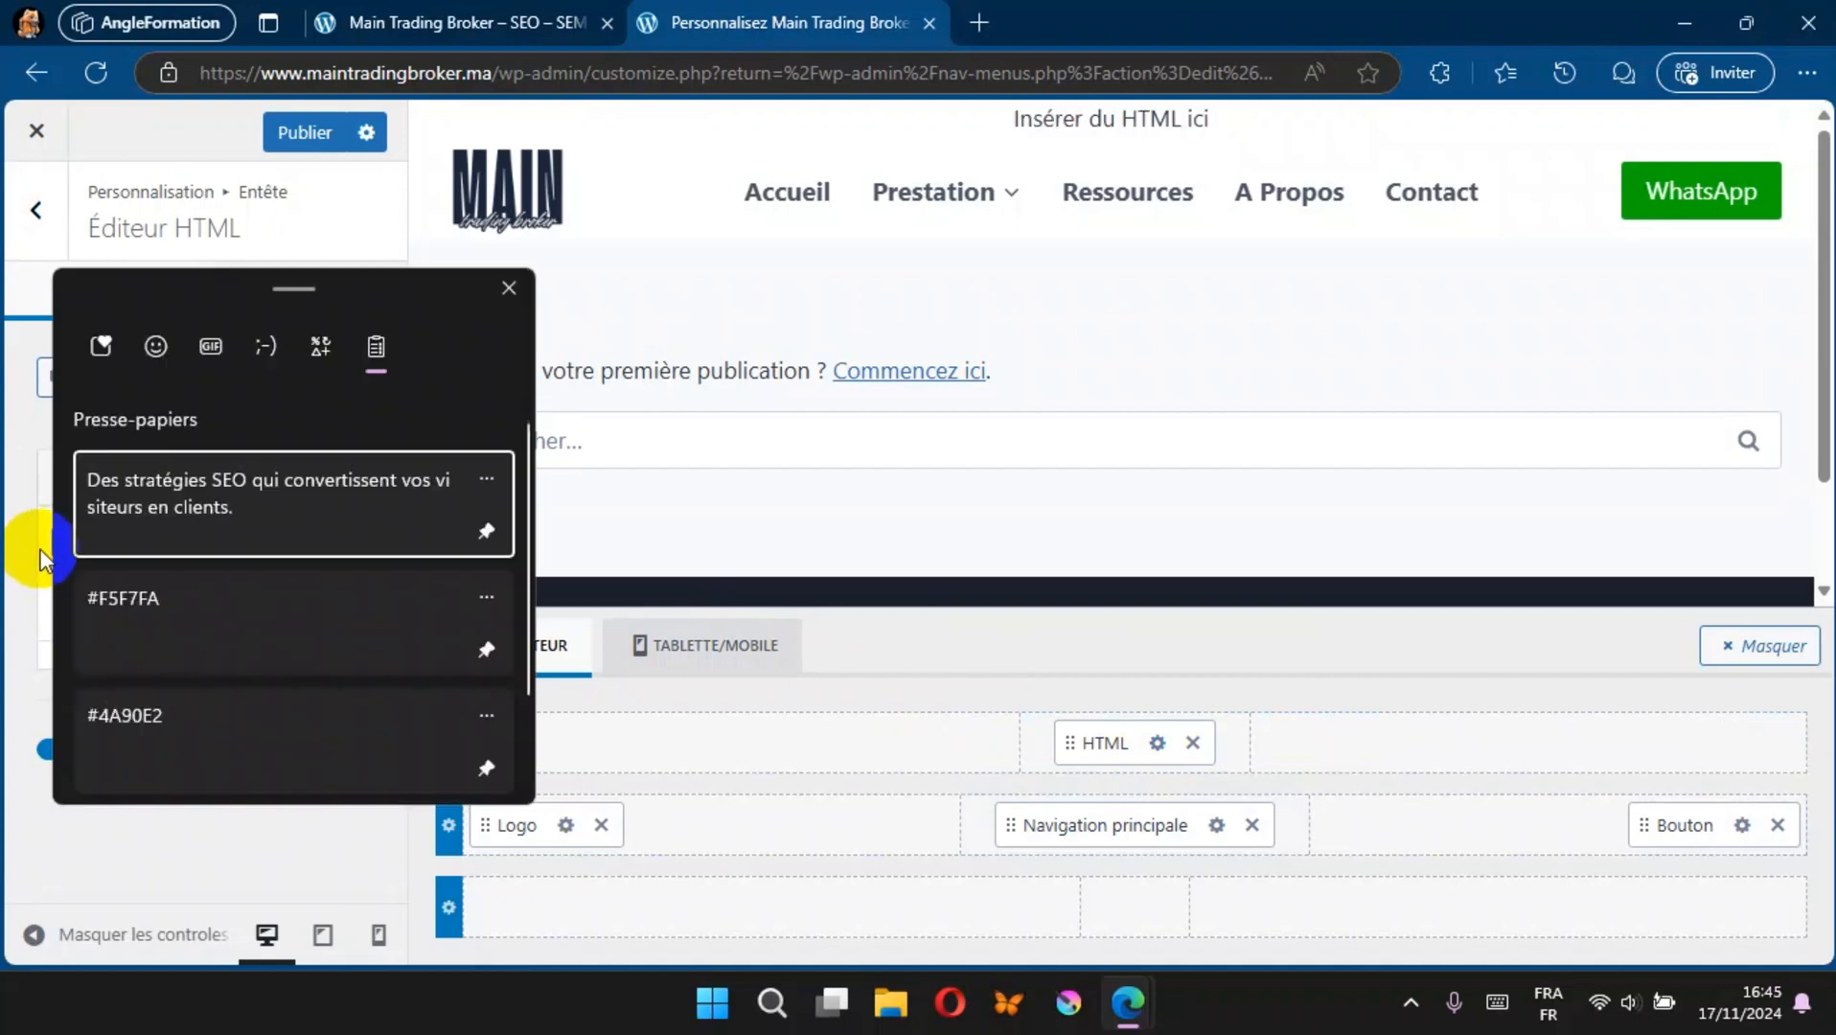
left_click(158, 511)
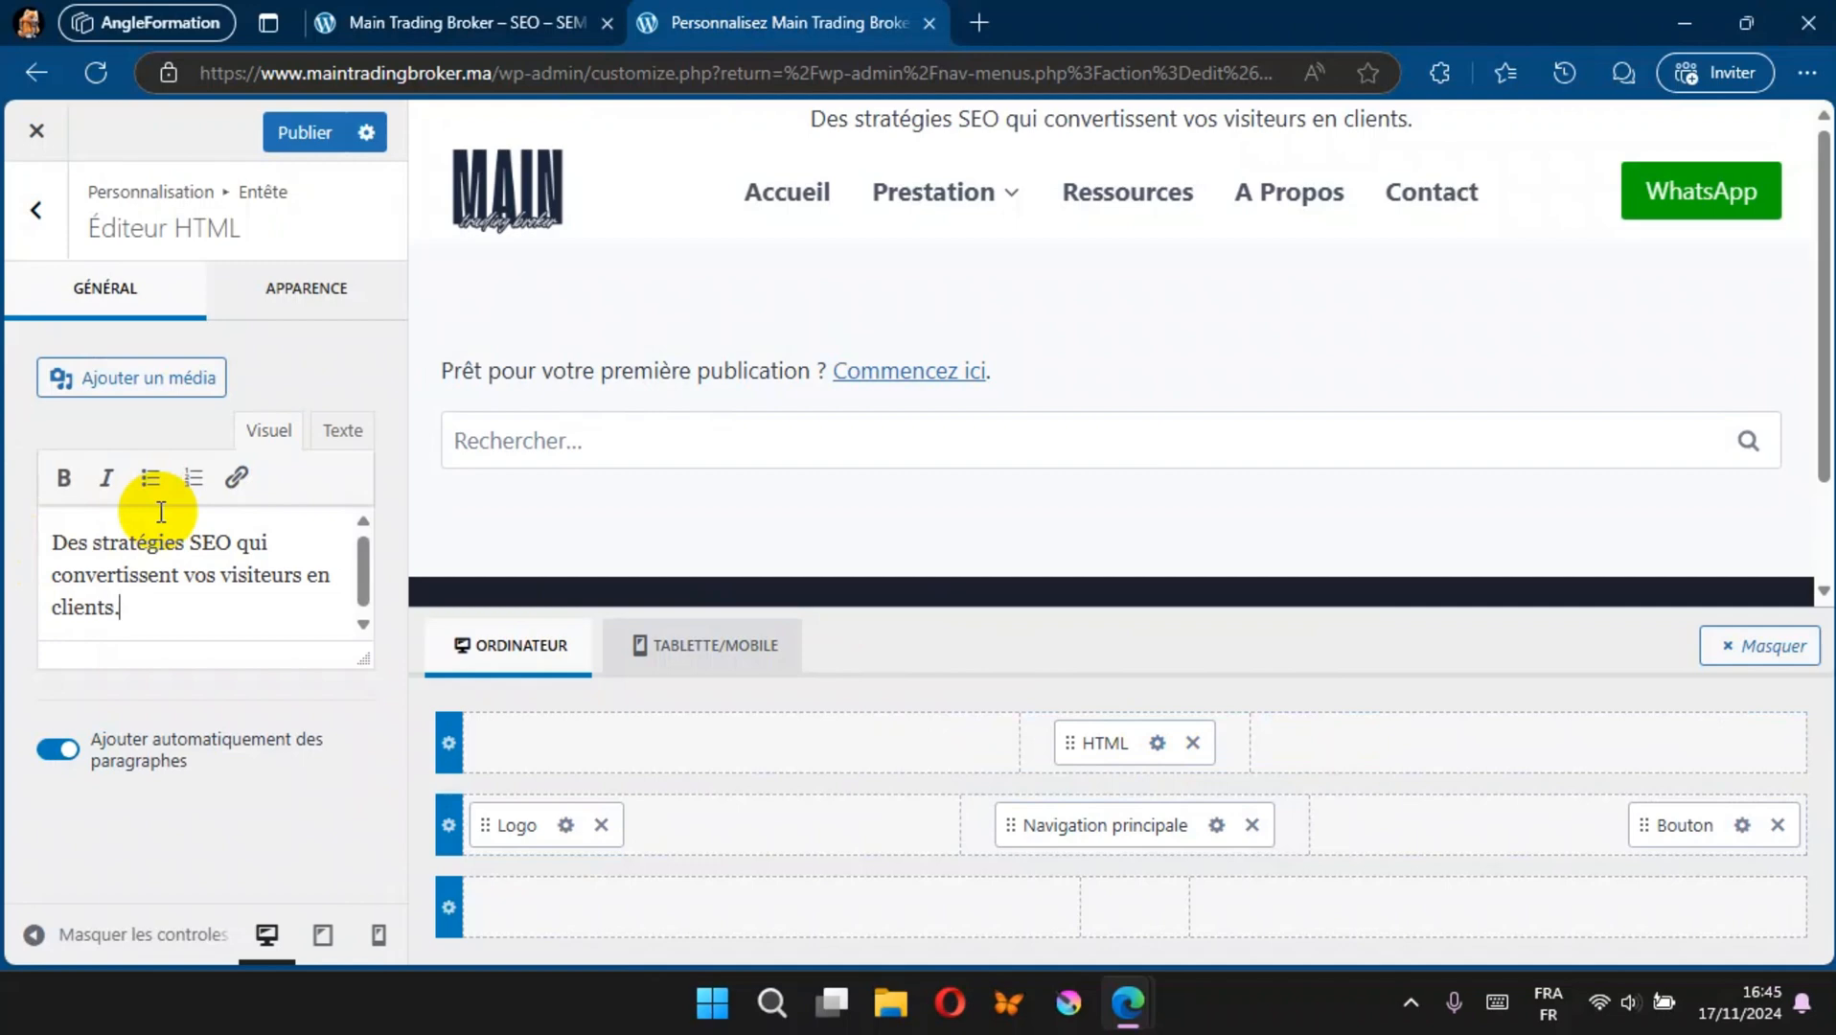
left_click(292, 146)
left_click(466, 23)
left_click(99, 71)
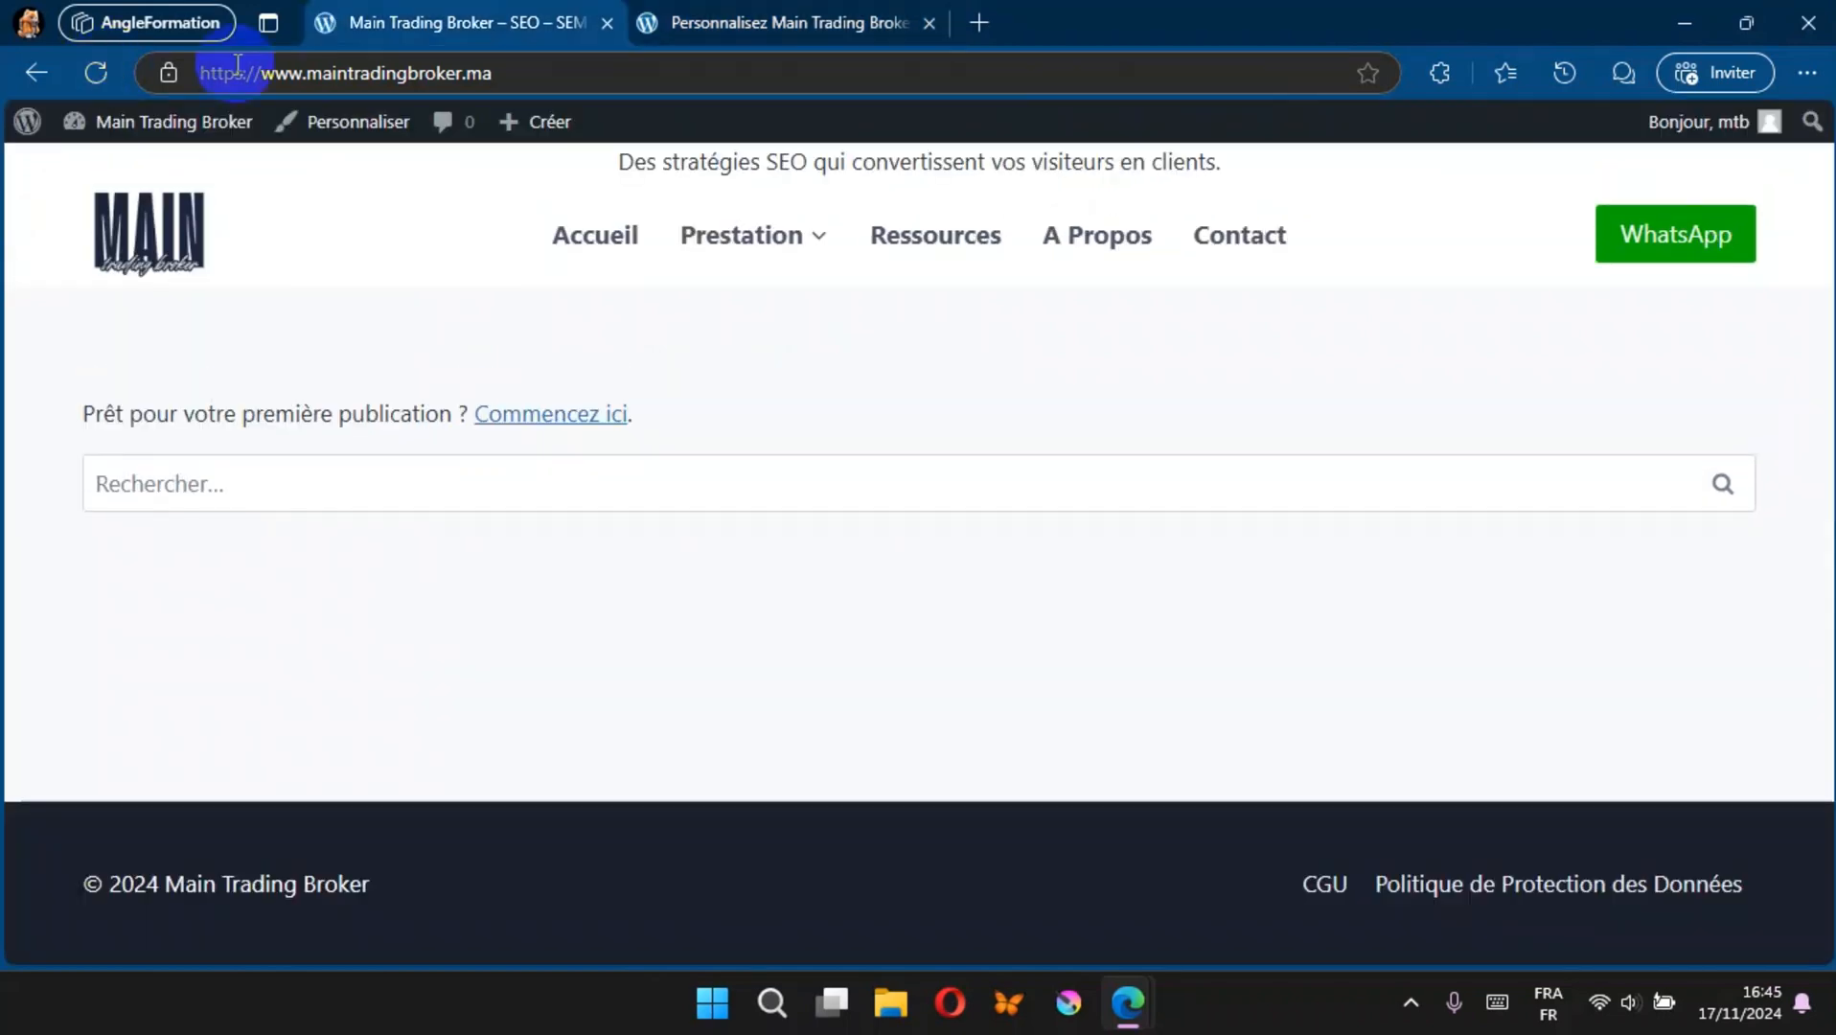
Step: Return to the customizer and set the header top row's background to the dark navy palette colour 1A202C
left_click(695, 19)
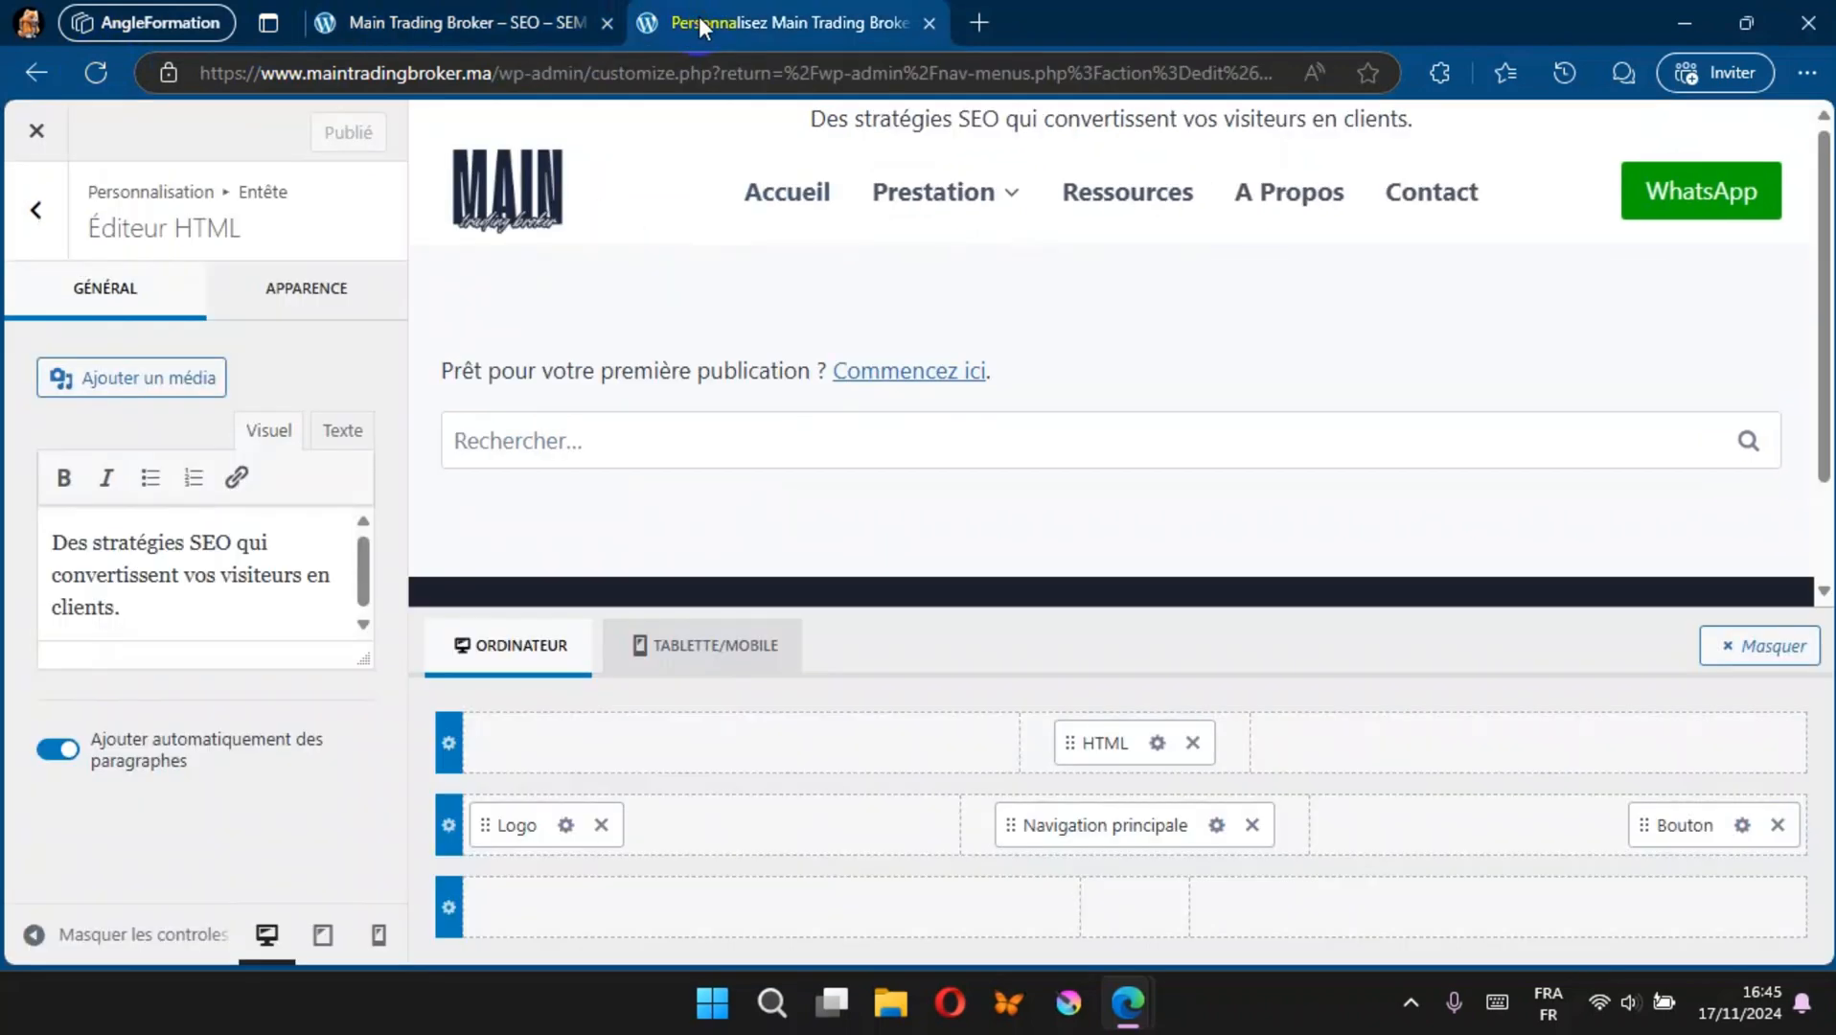
left_click(448, 743)
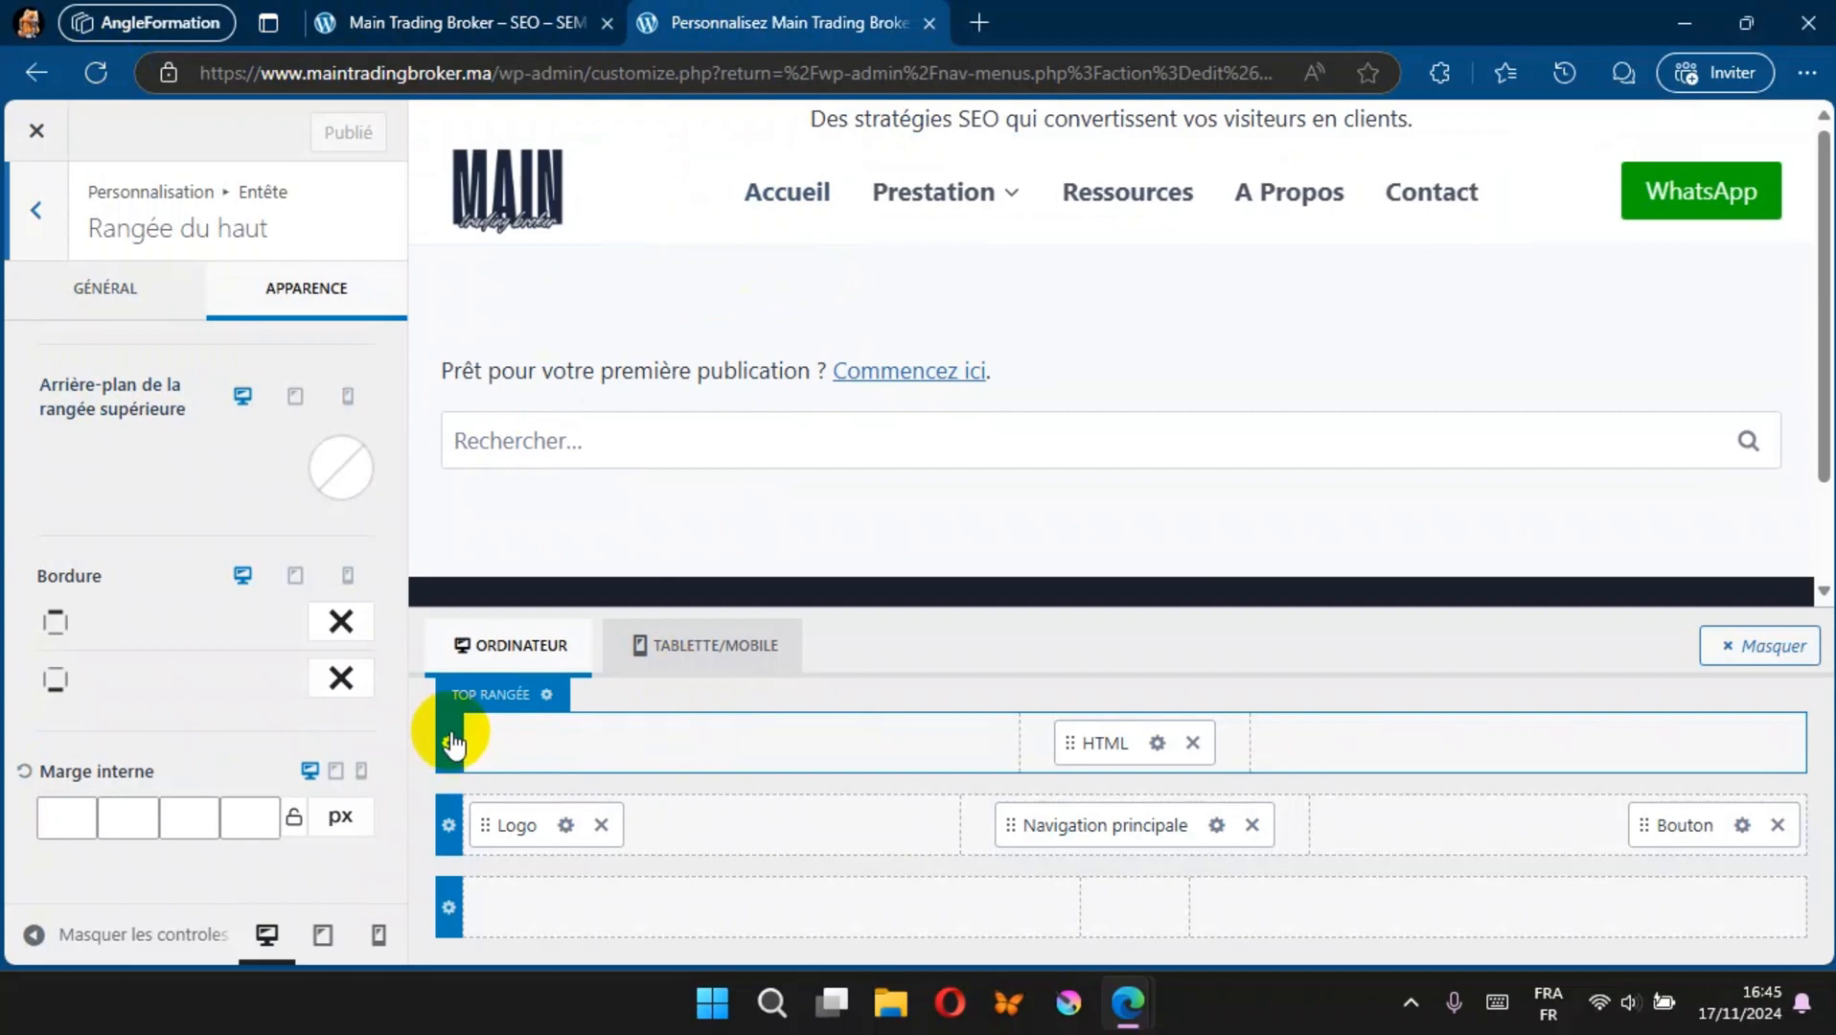
left_click(338, 477)
left_click(55, 789)
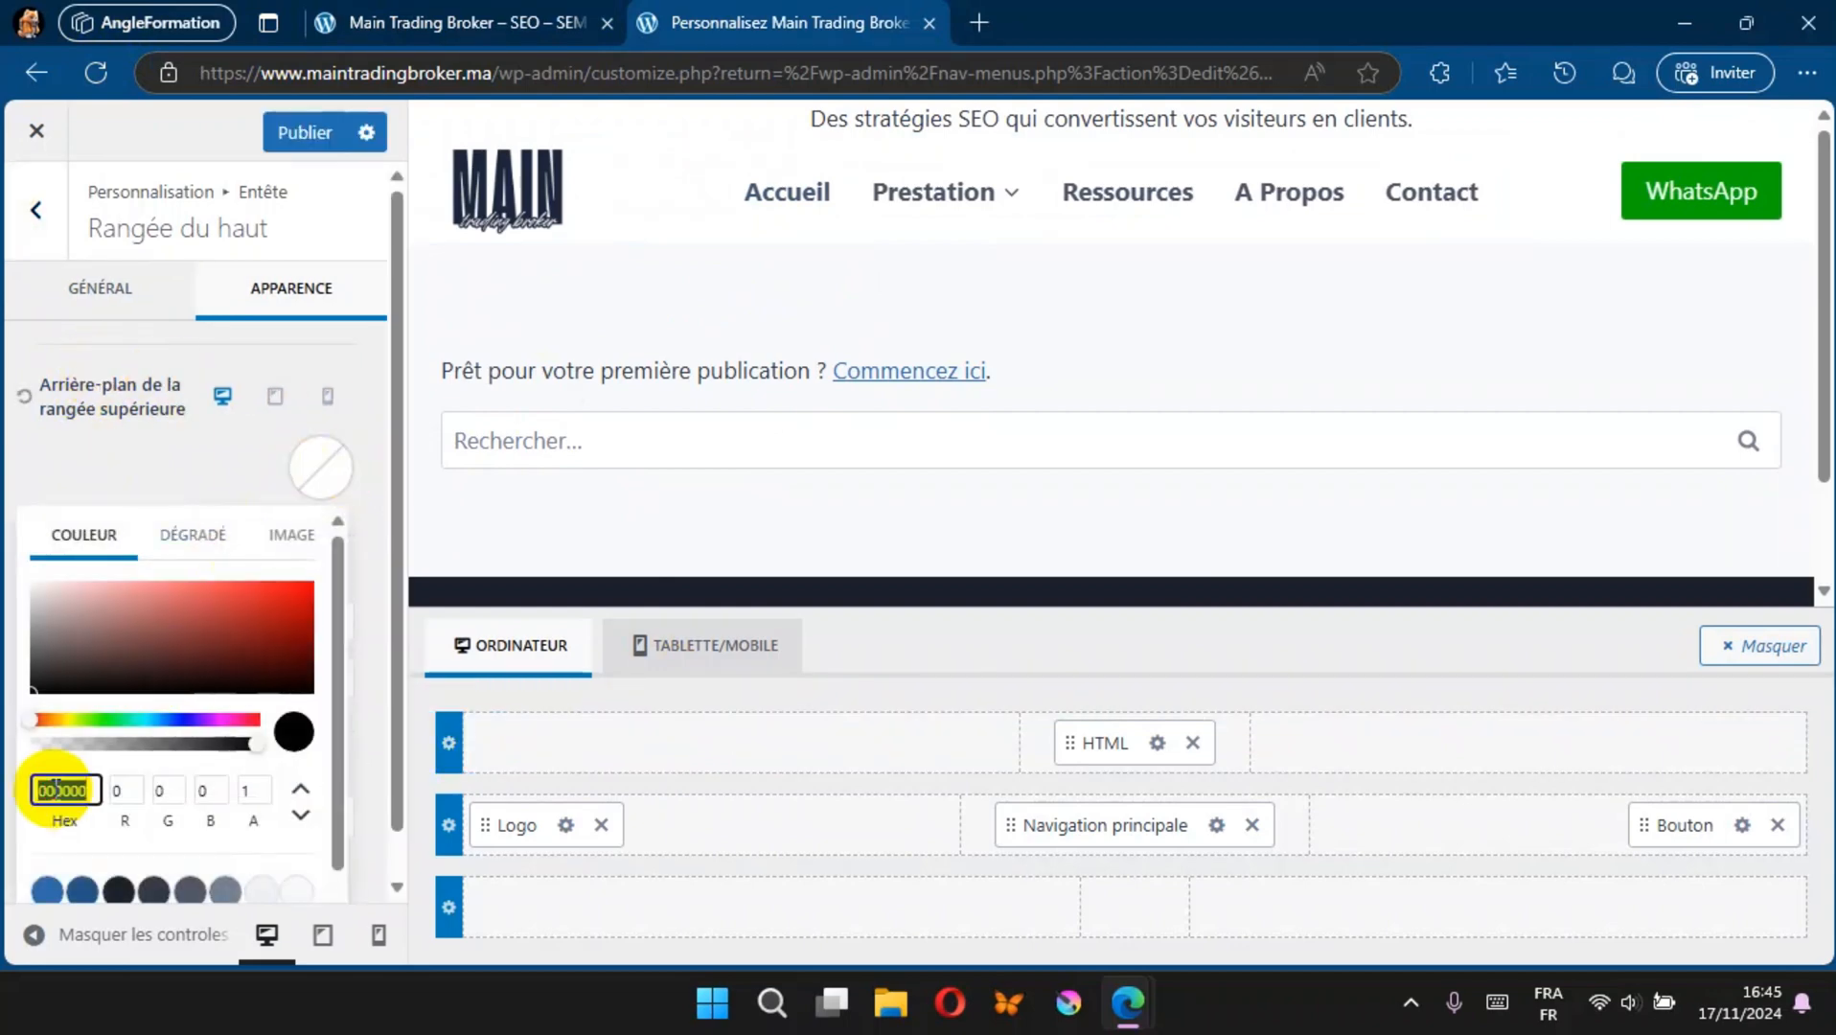
type("#F5F7FA")
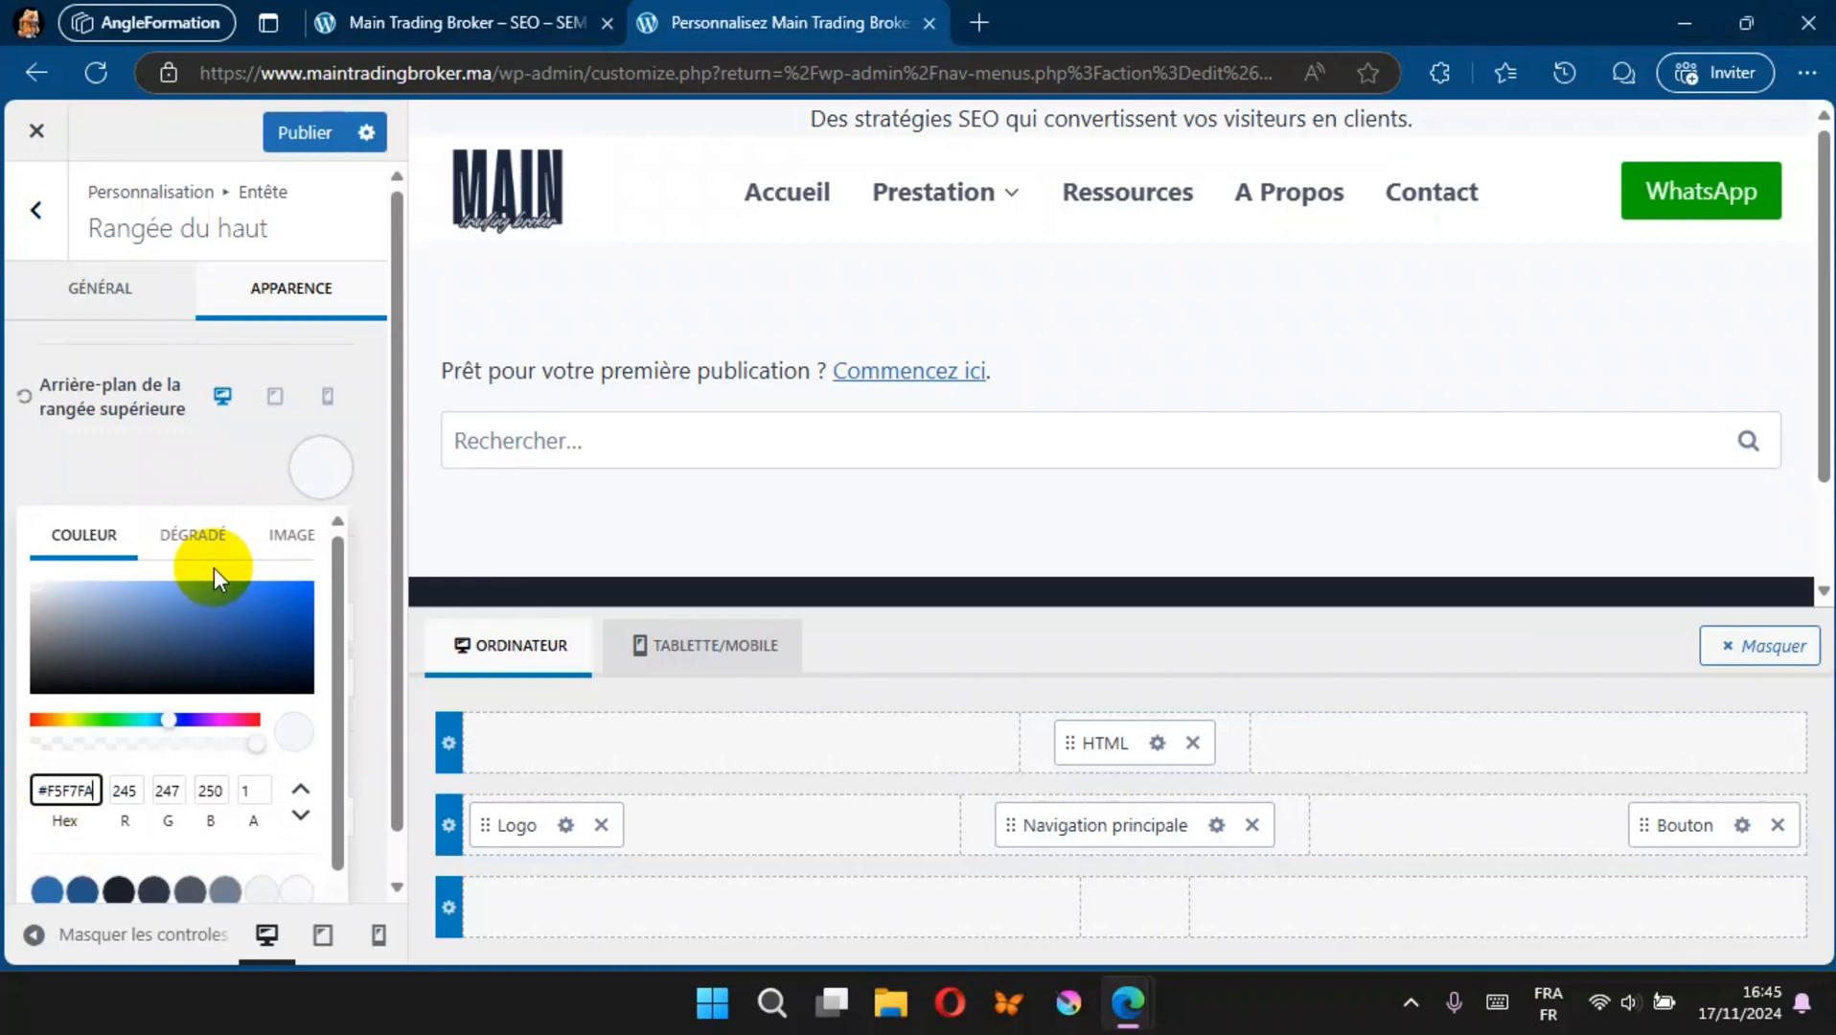
left_click(118, 892)
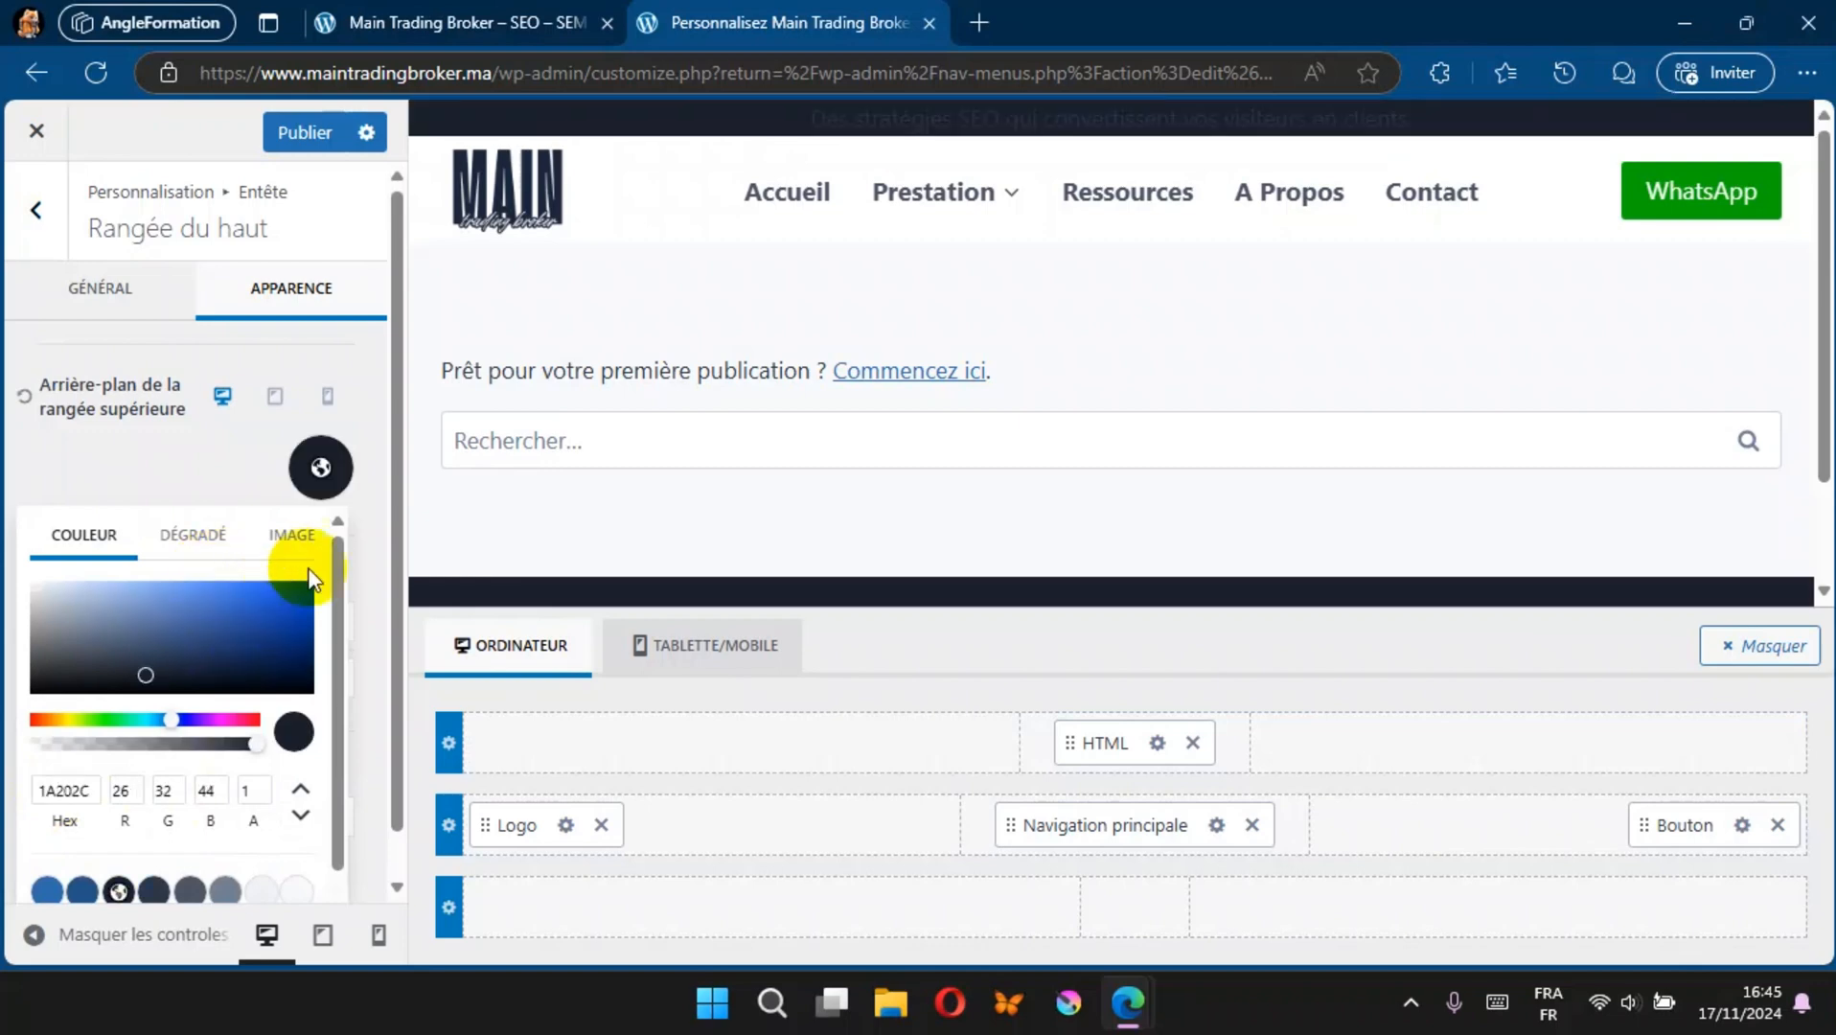
Step: Set the header HTML element's font colour to near-white FCF8F8
left_click(1158, 745)
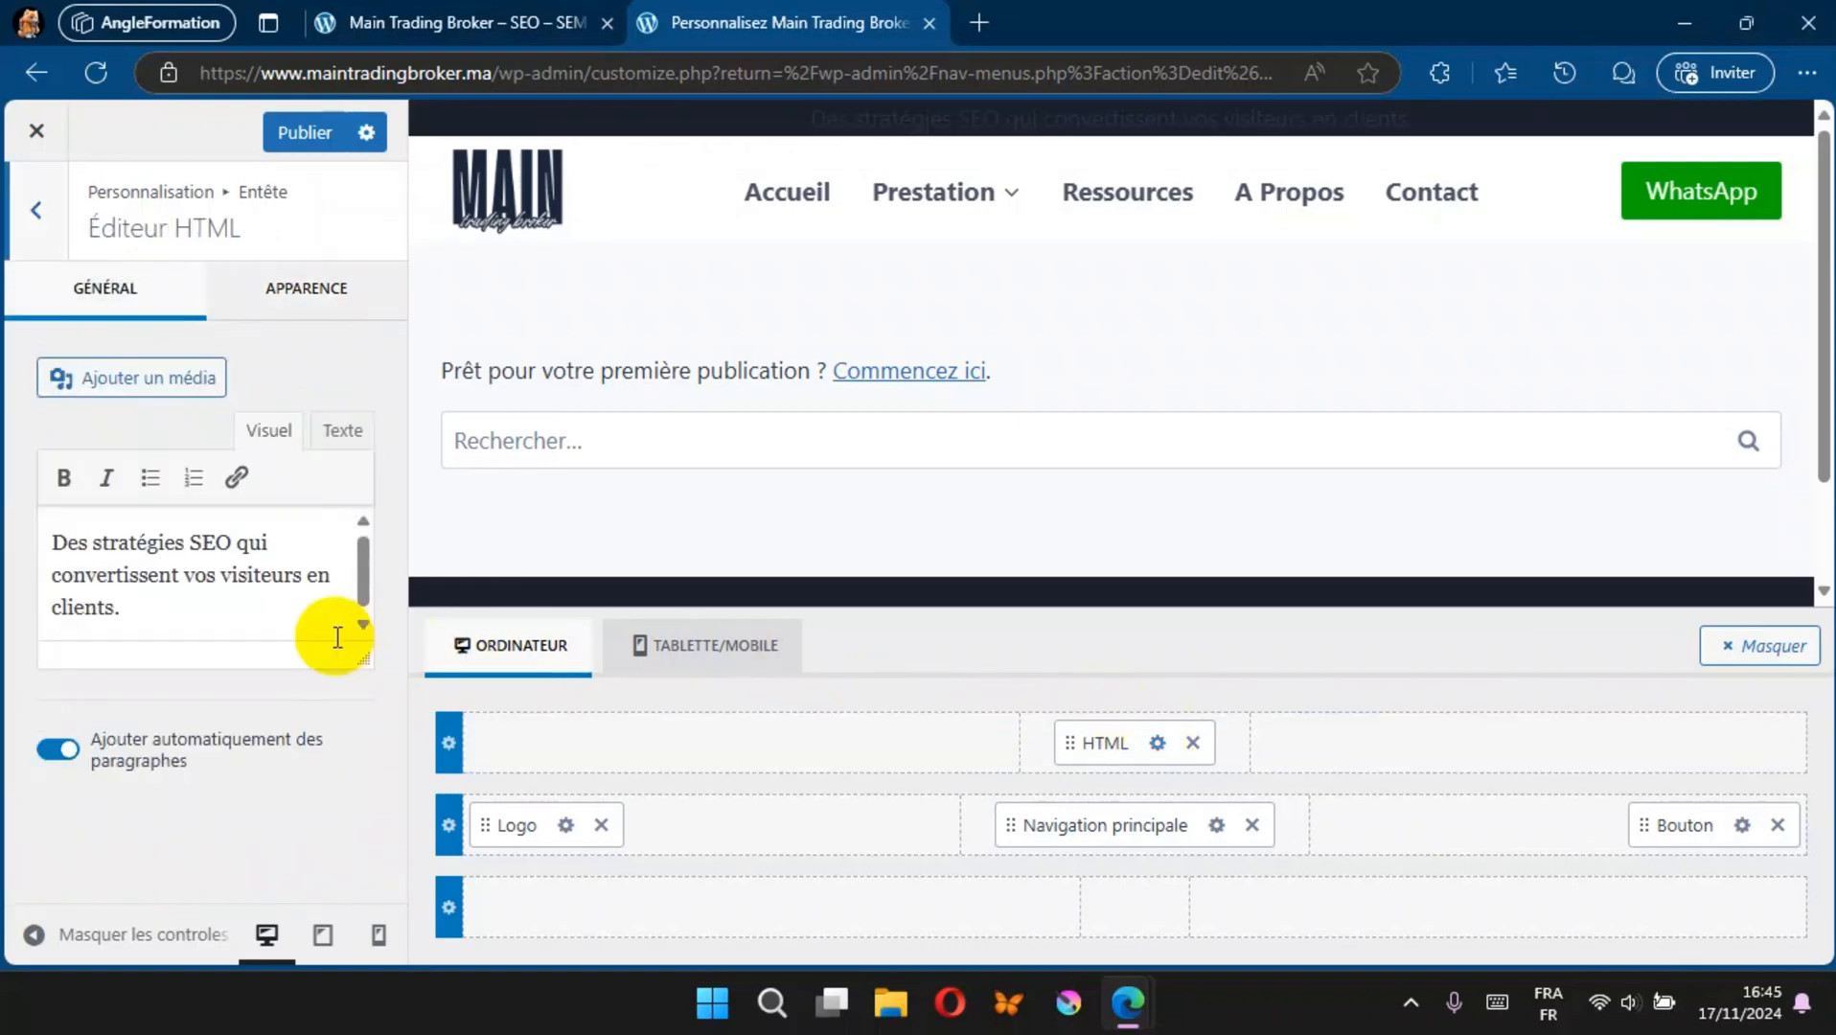
left_click(295, 293)
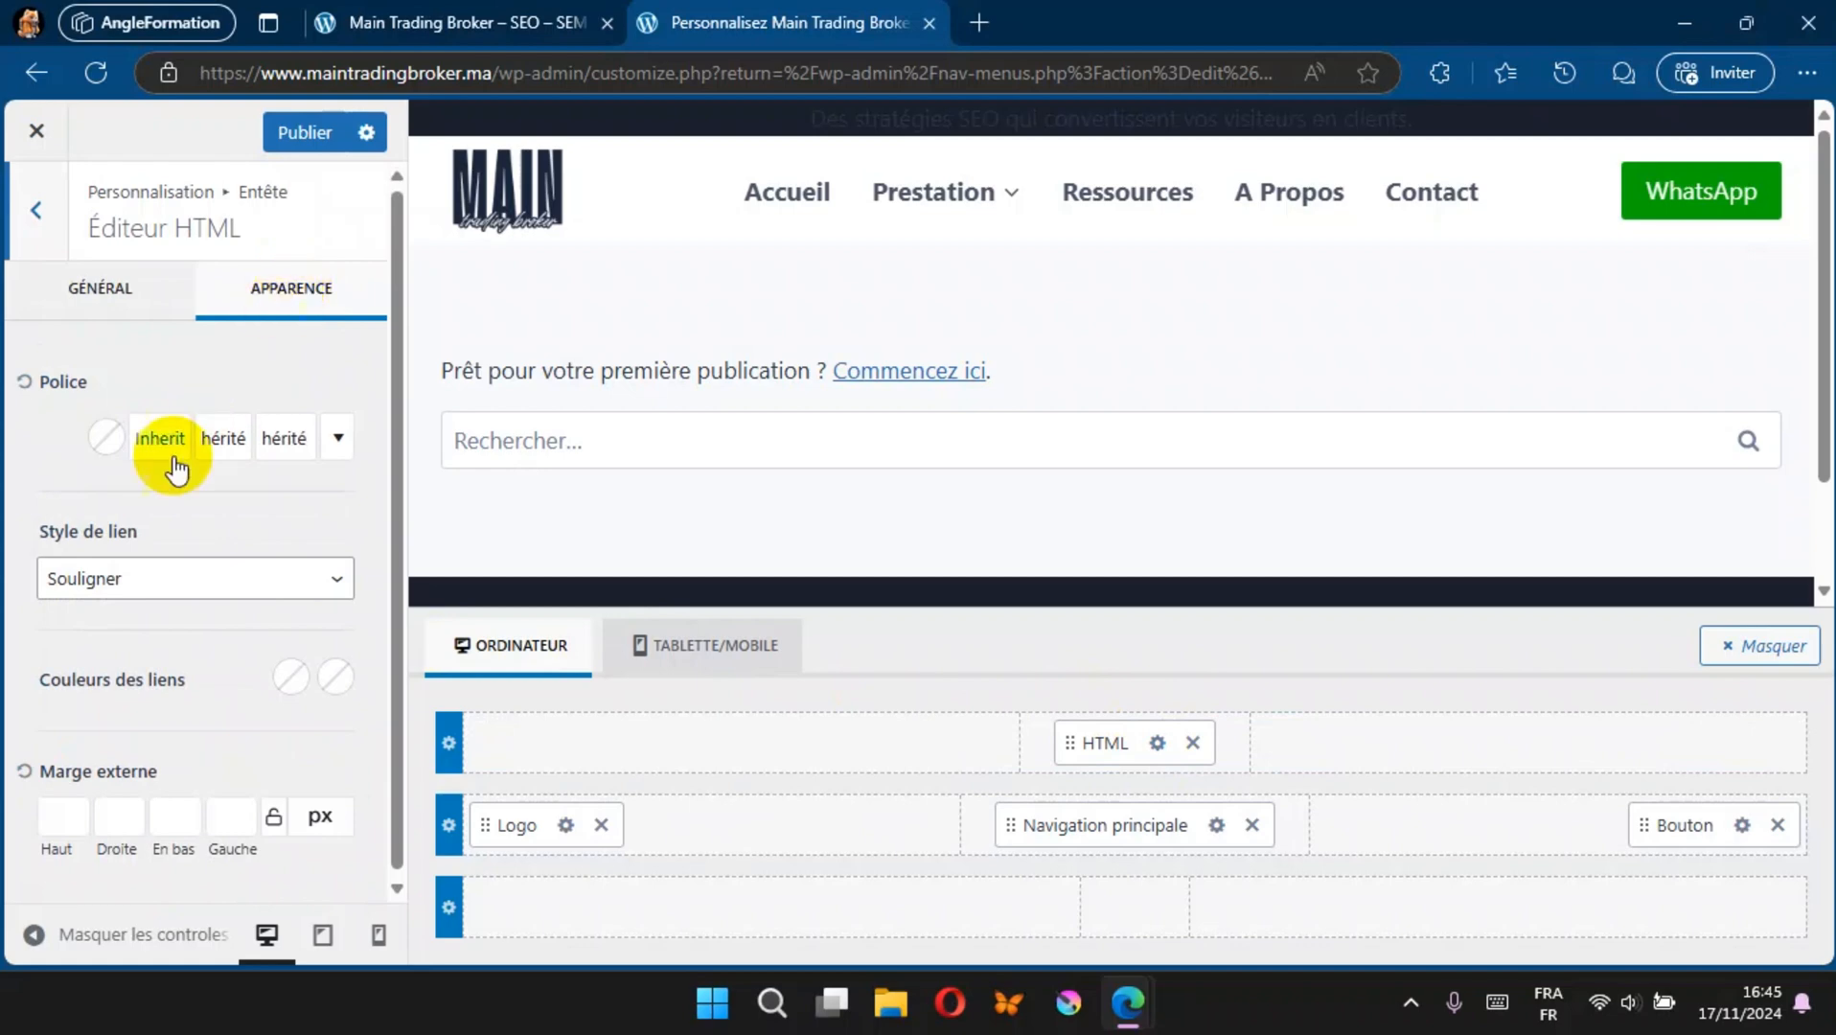
left_click(108, 439)
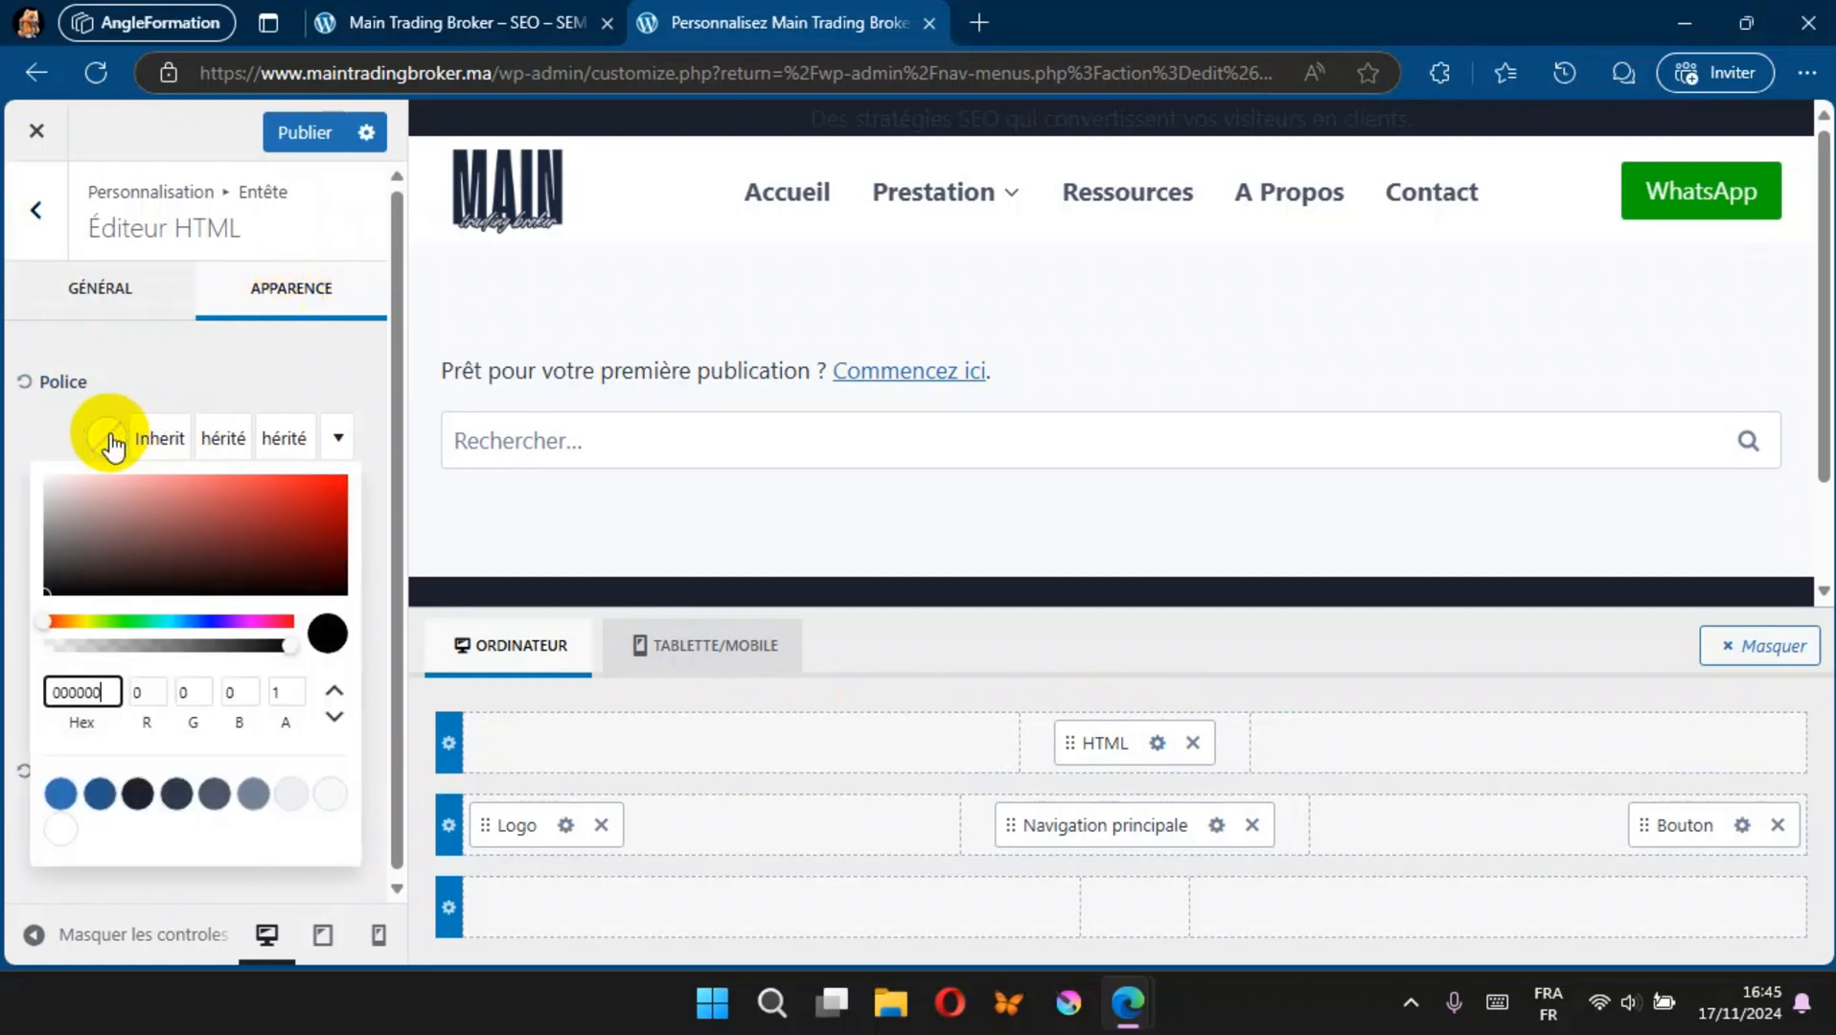
left_click(59, 484)
left_click_drag(58, 484, 49, 474)
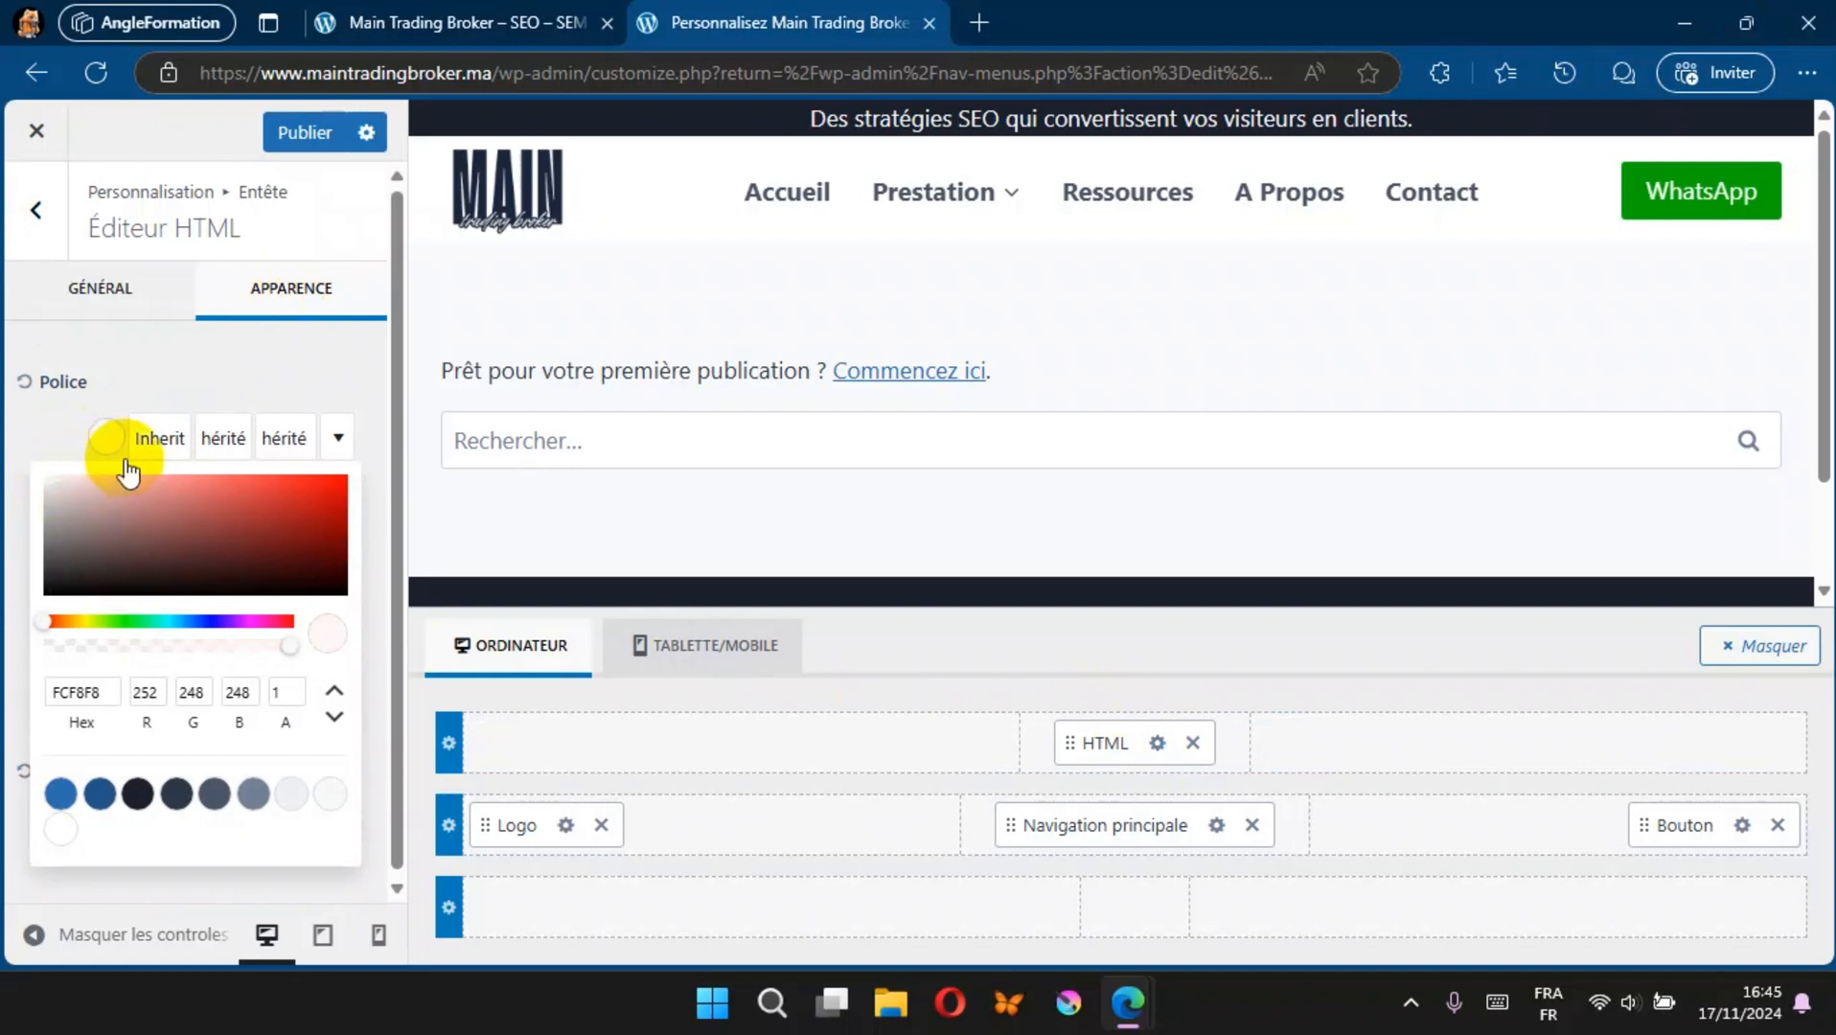
Step: Set the header HTML element's font style to Medium 500 and its size to 19 px
left_click(218, 441)
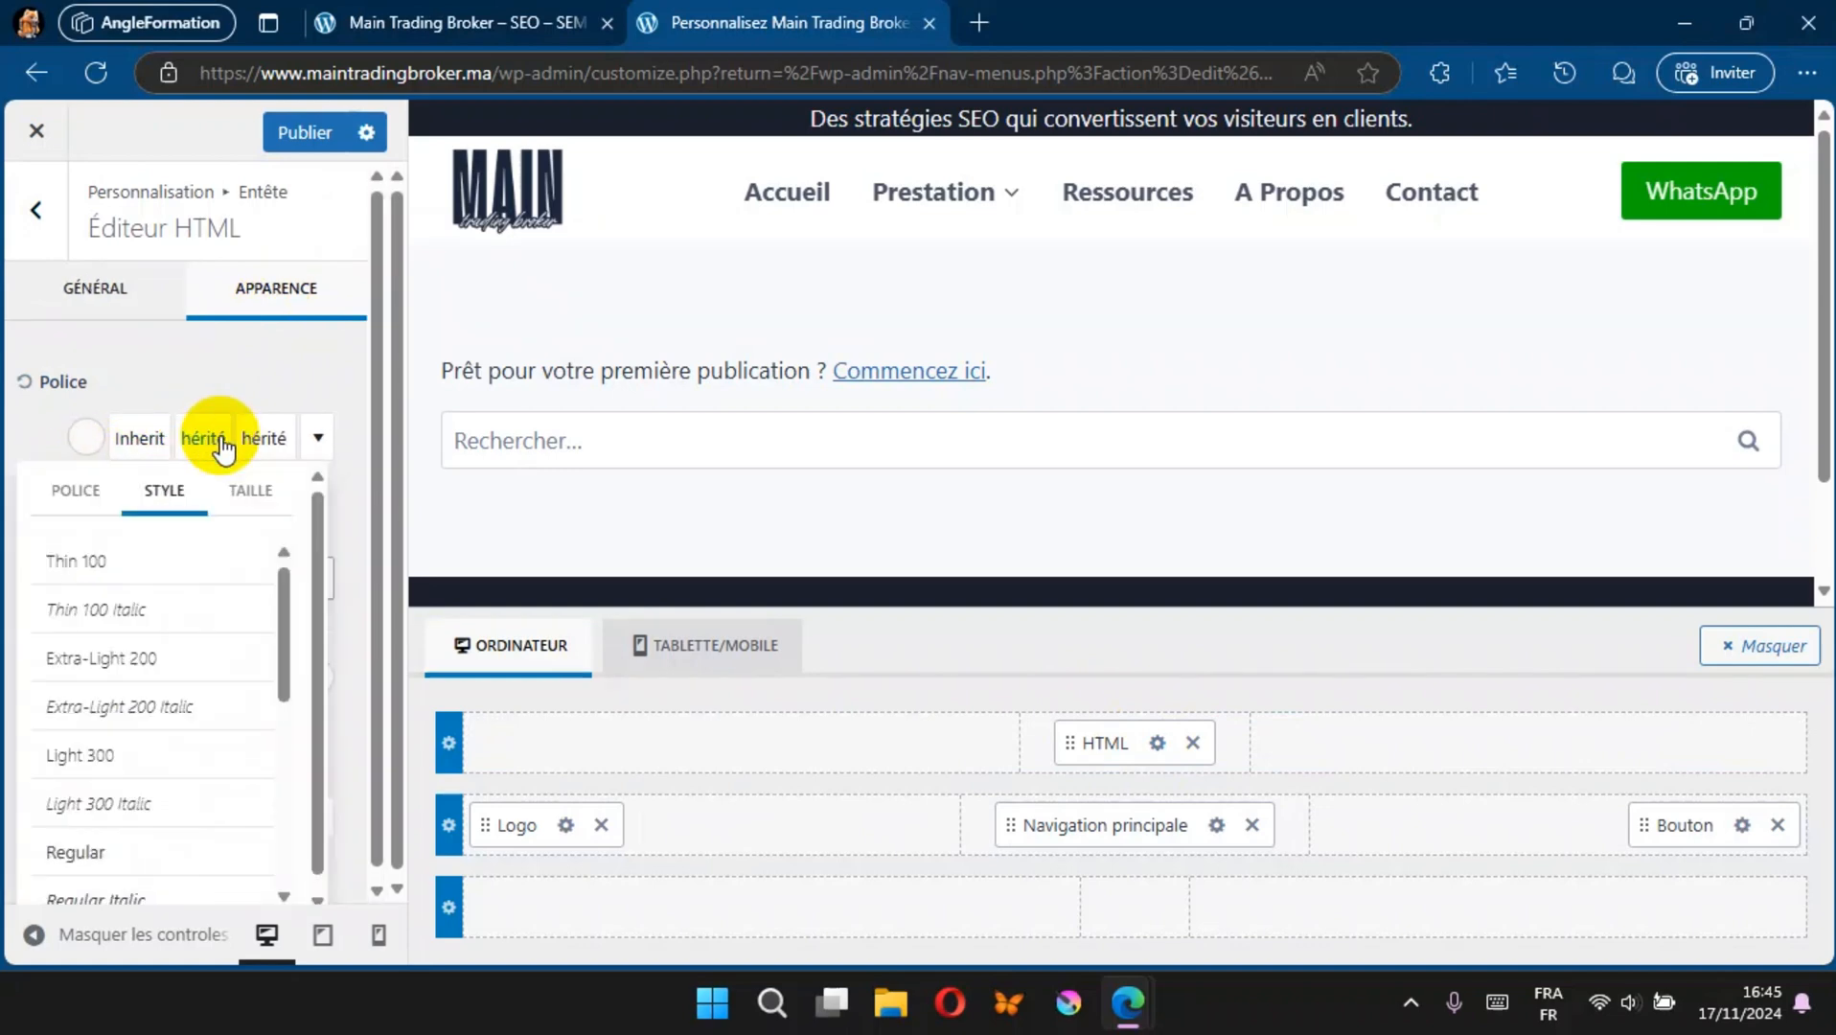
scroll(113, 646, "down", 2)
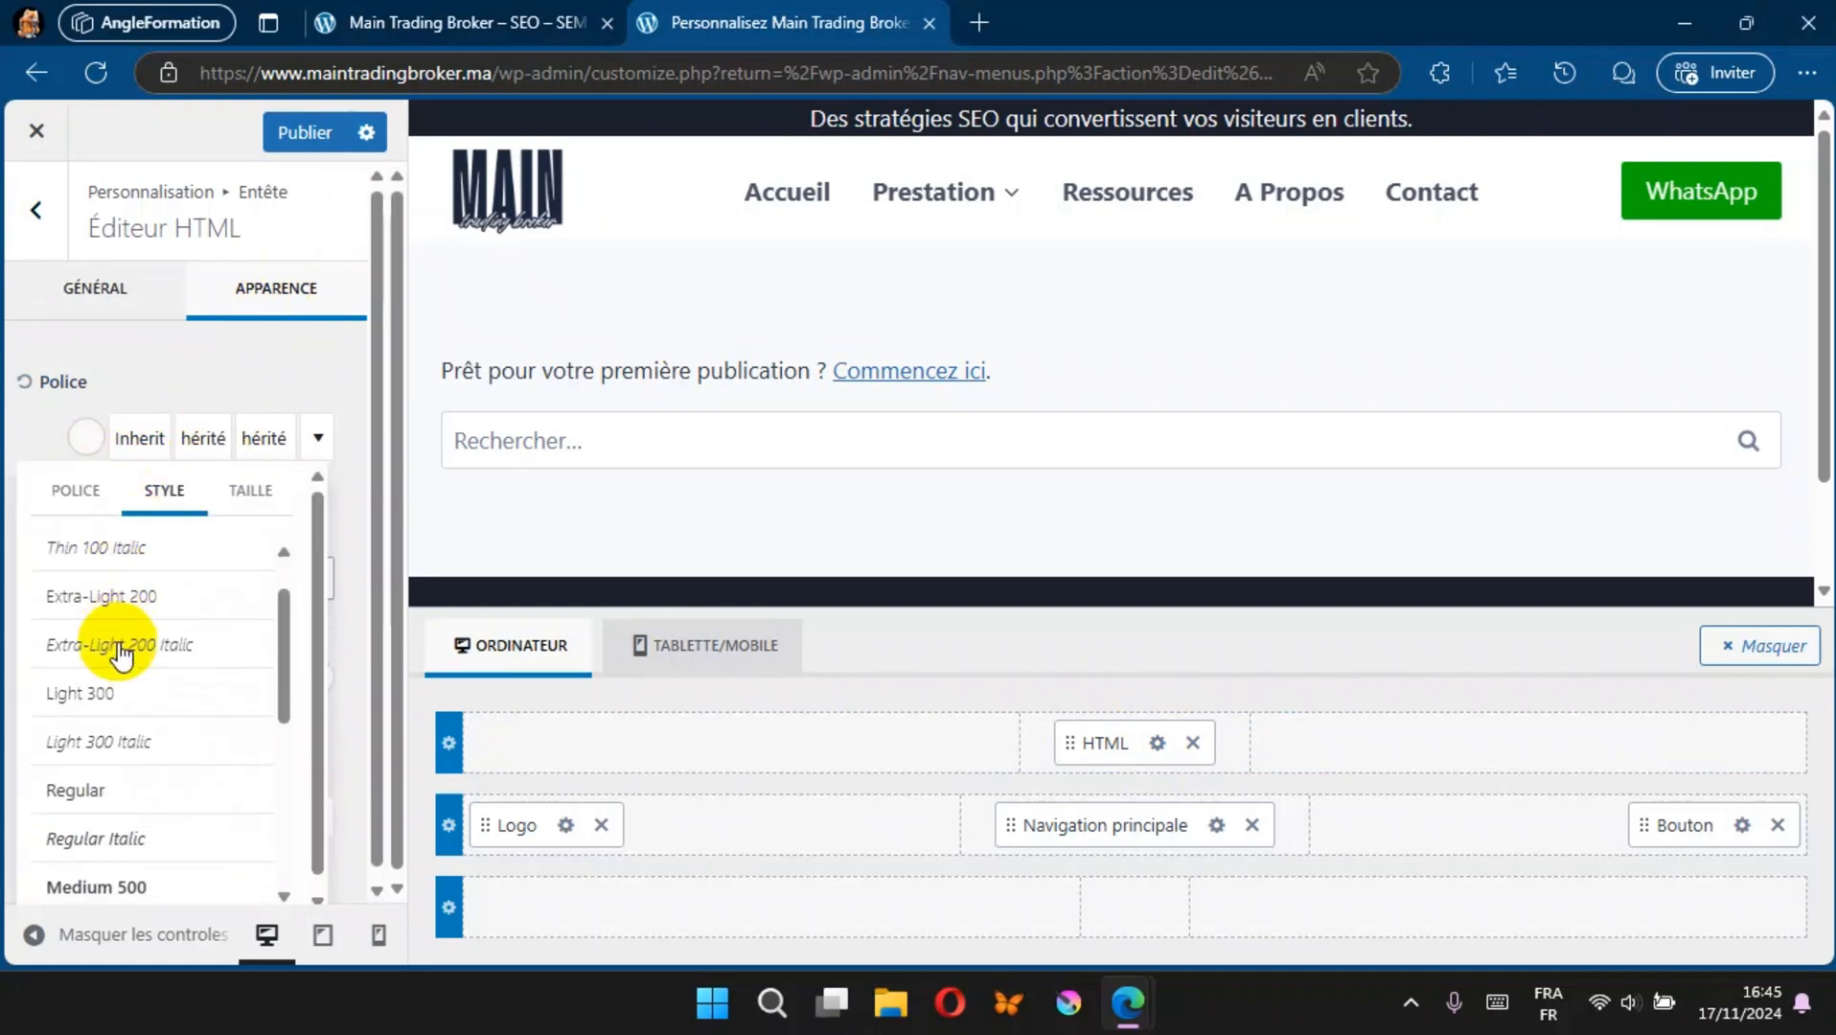
left_click(96, 790)
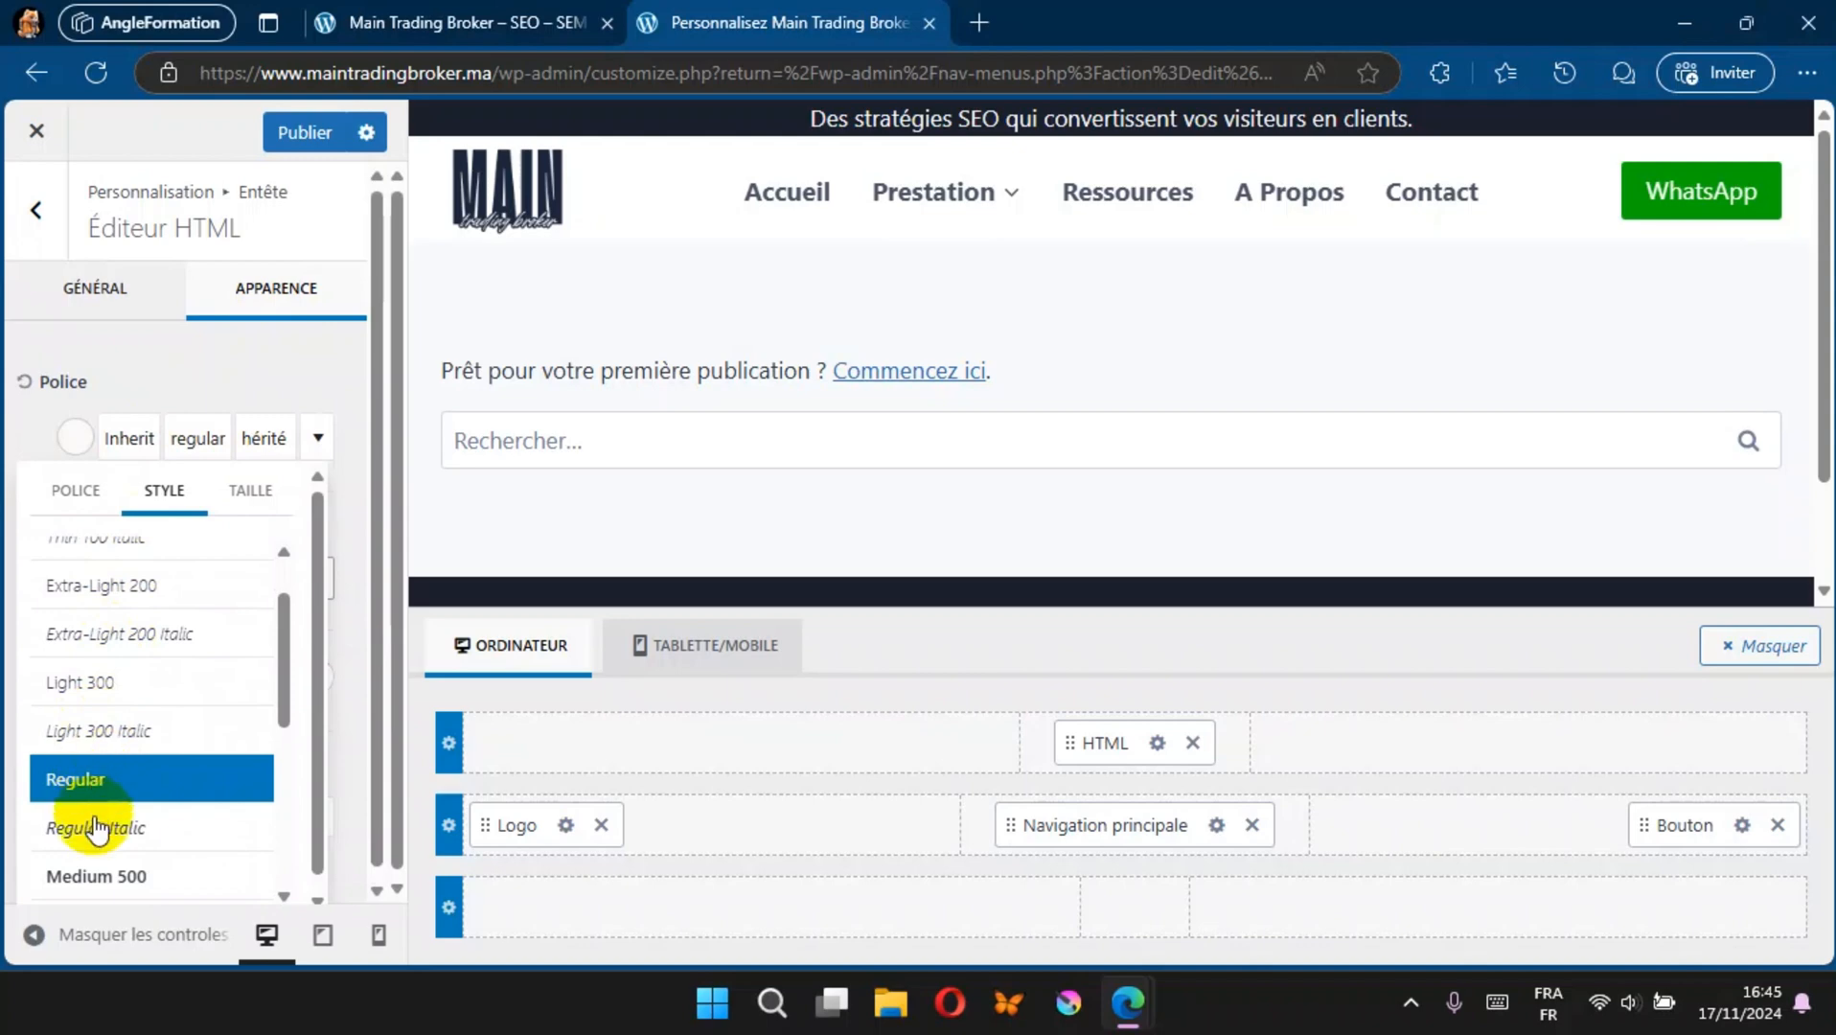
scroll(123, 839, "down", 2)
left_click(126, 788)
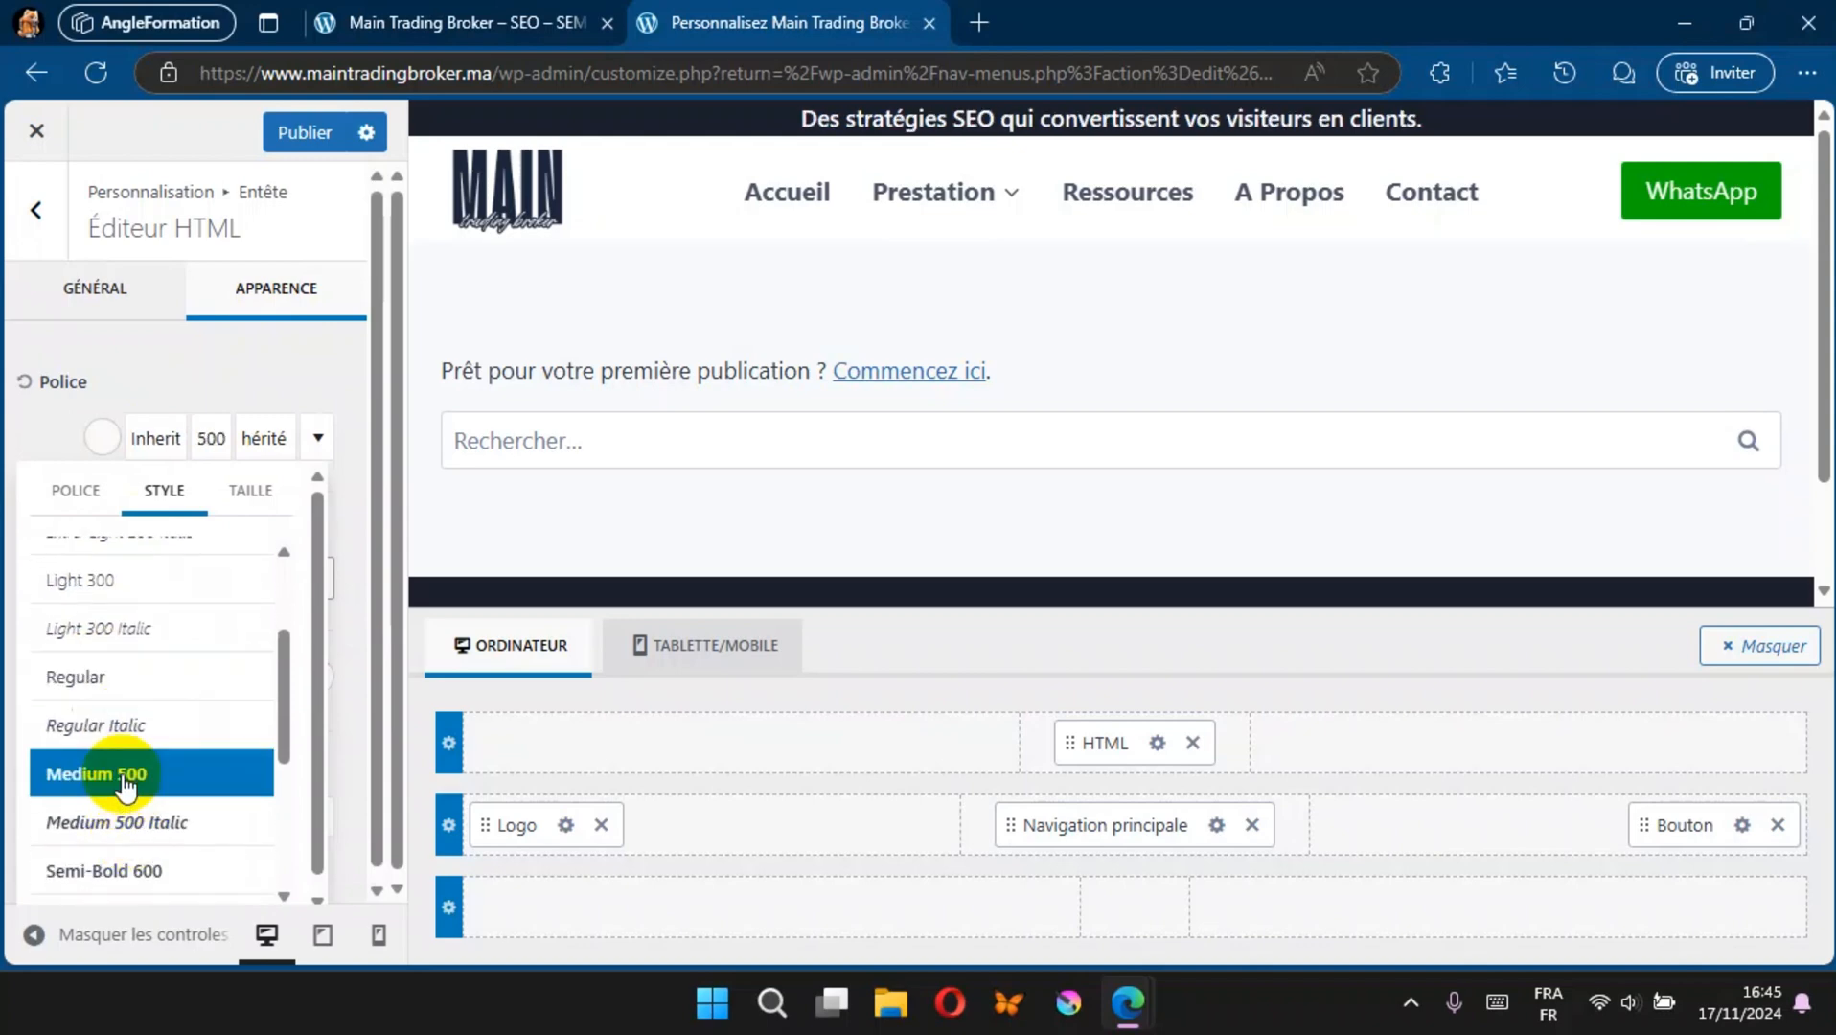
left_click(249, 487)
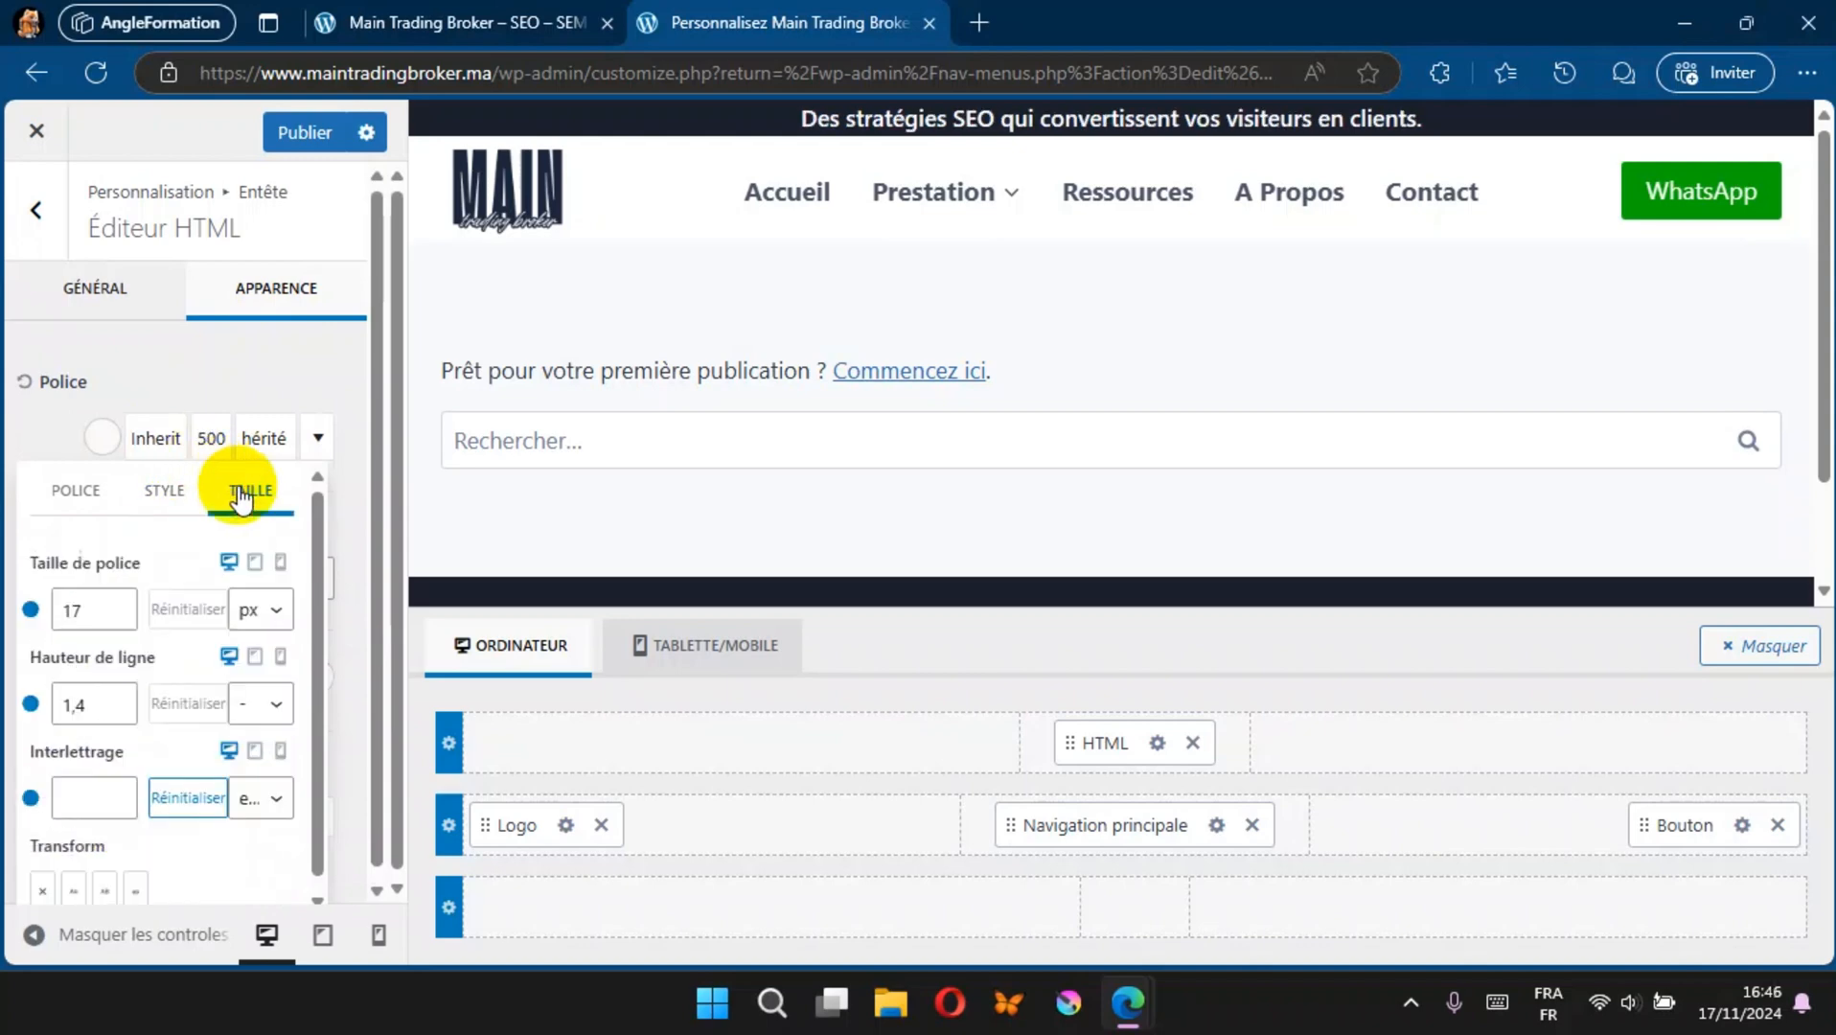
left_click(117, 604)
left_click(117, 604)
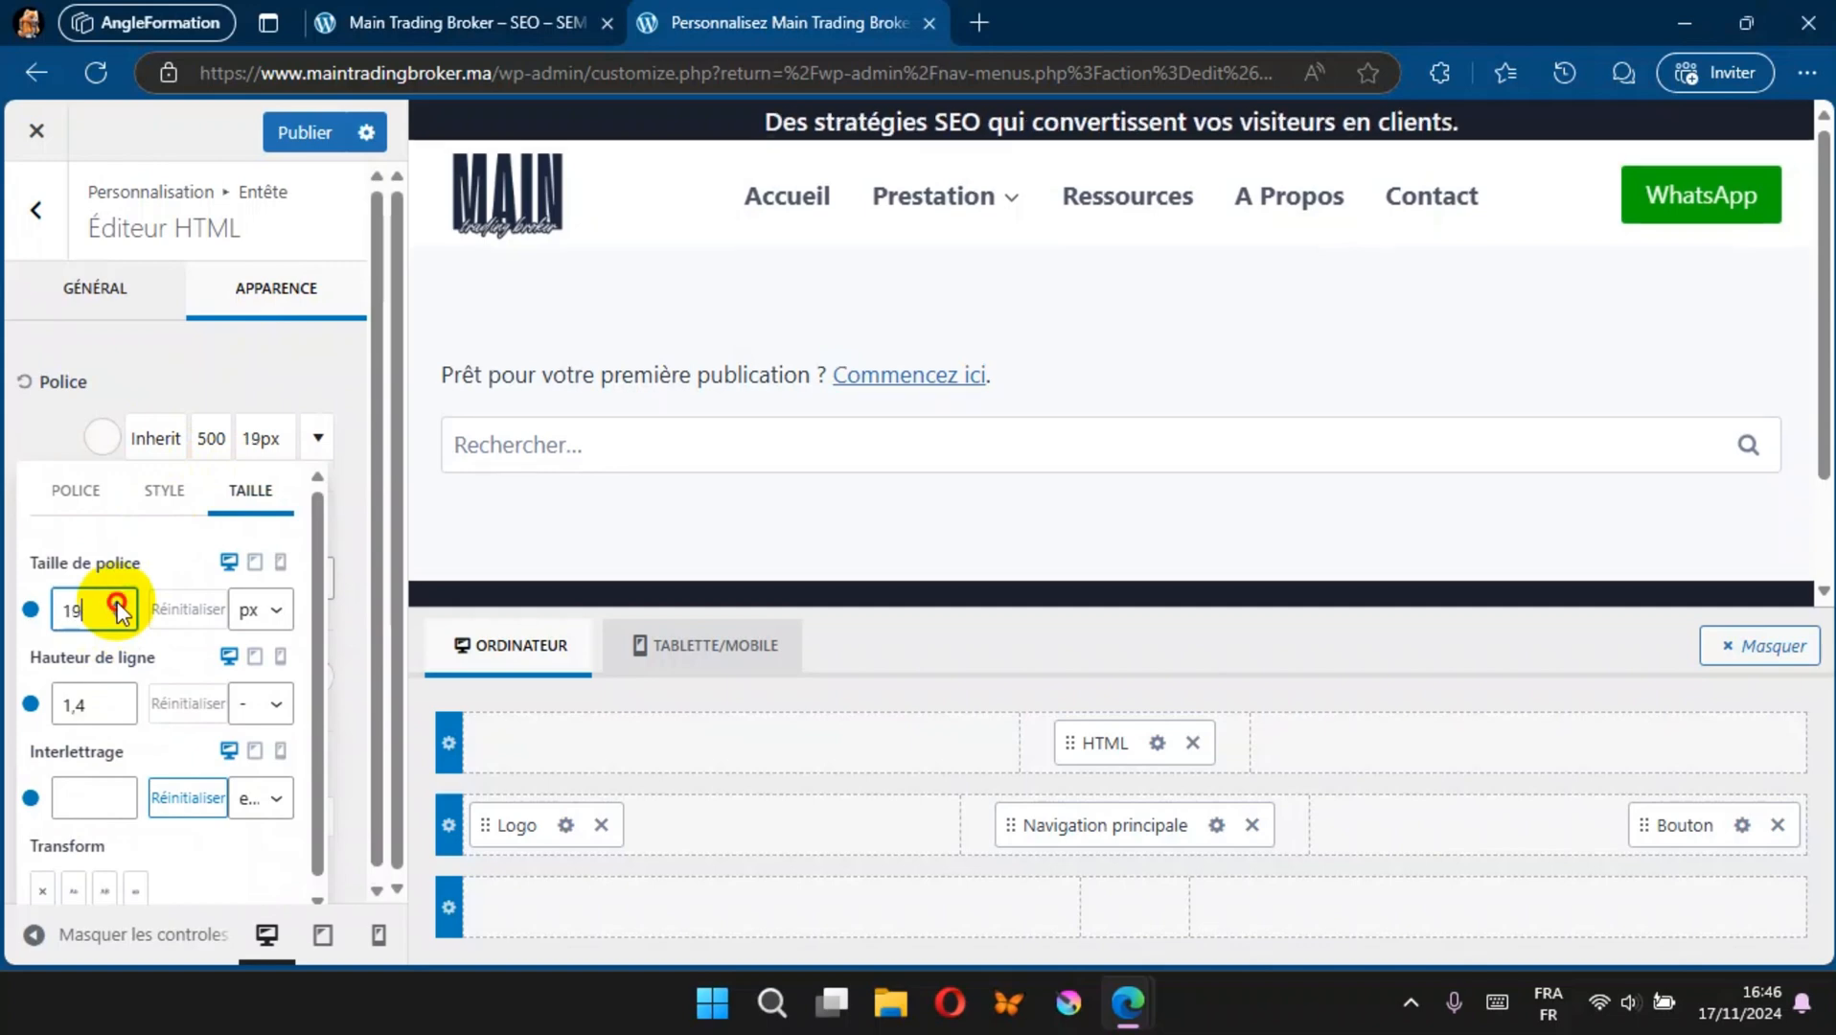
Step: Review the tagline in the HTML element's text and visual views, publish the header styling, and check the live site
left_click(113, 293)
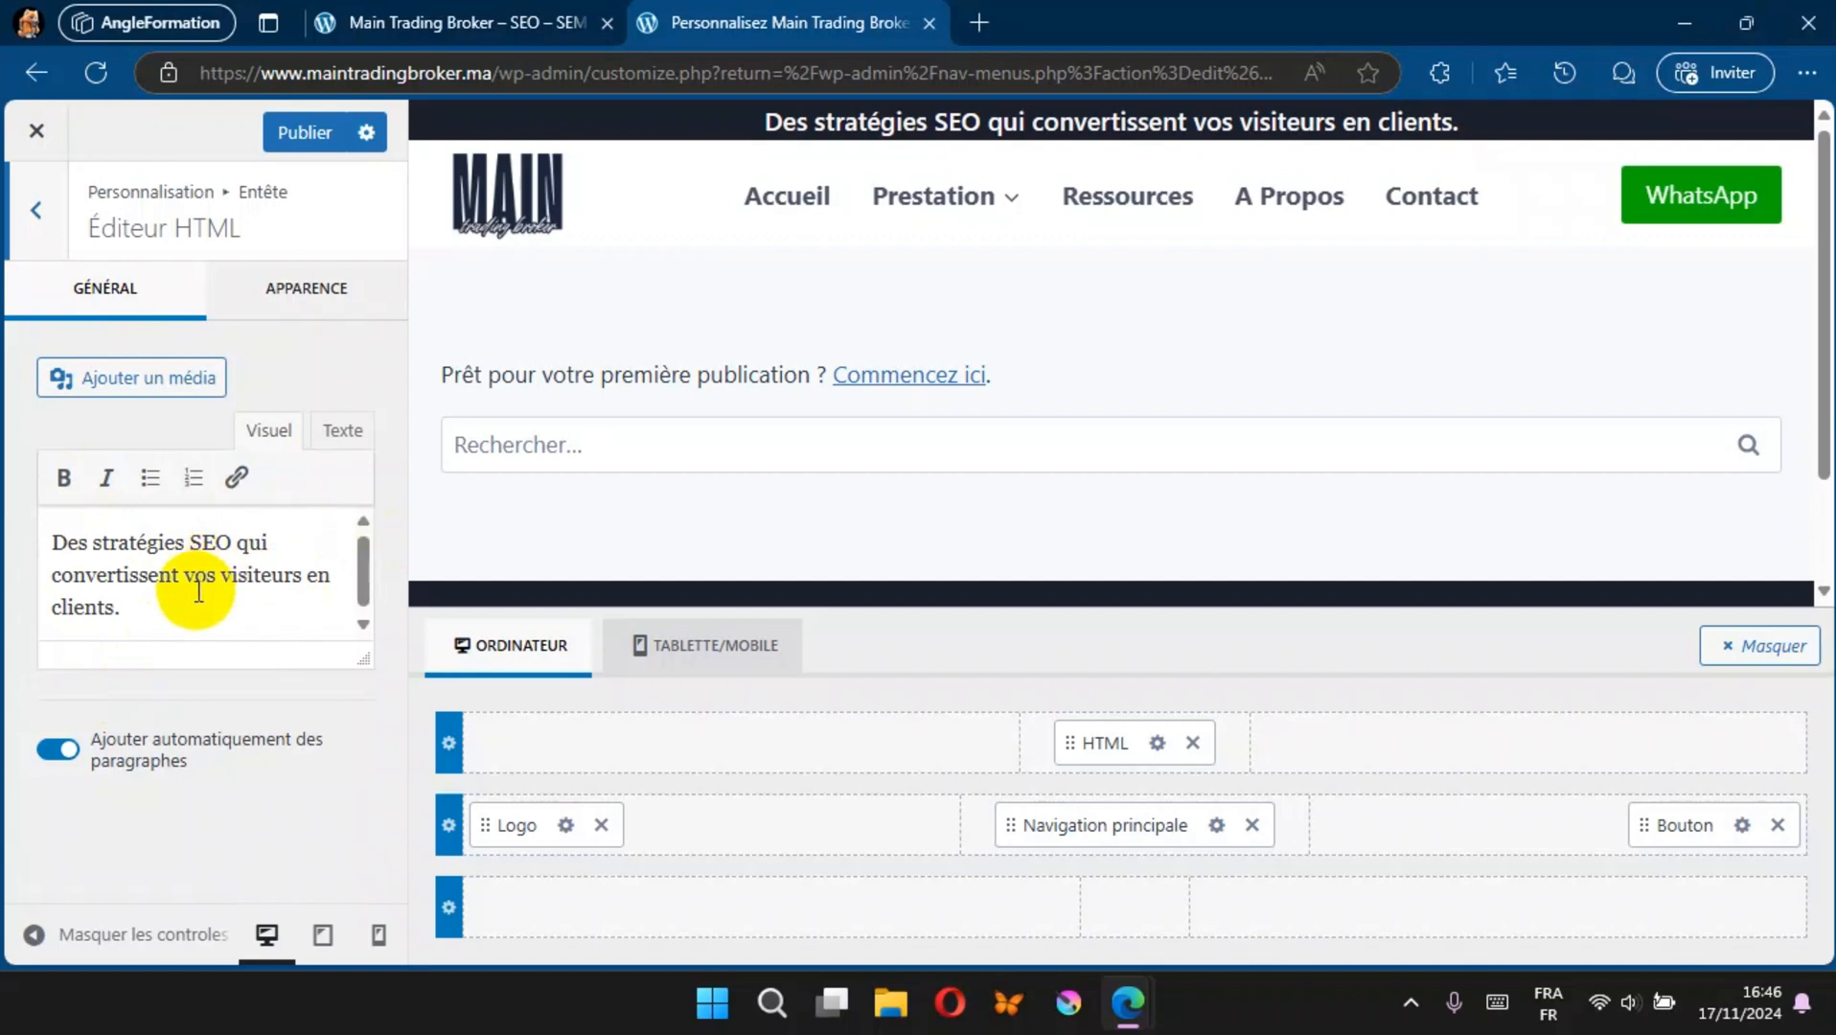
left_click(342, 430)
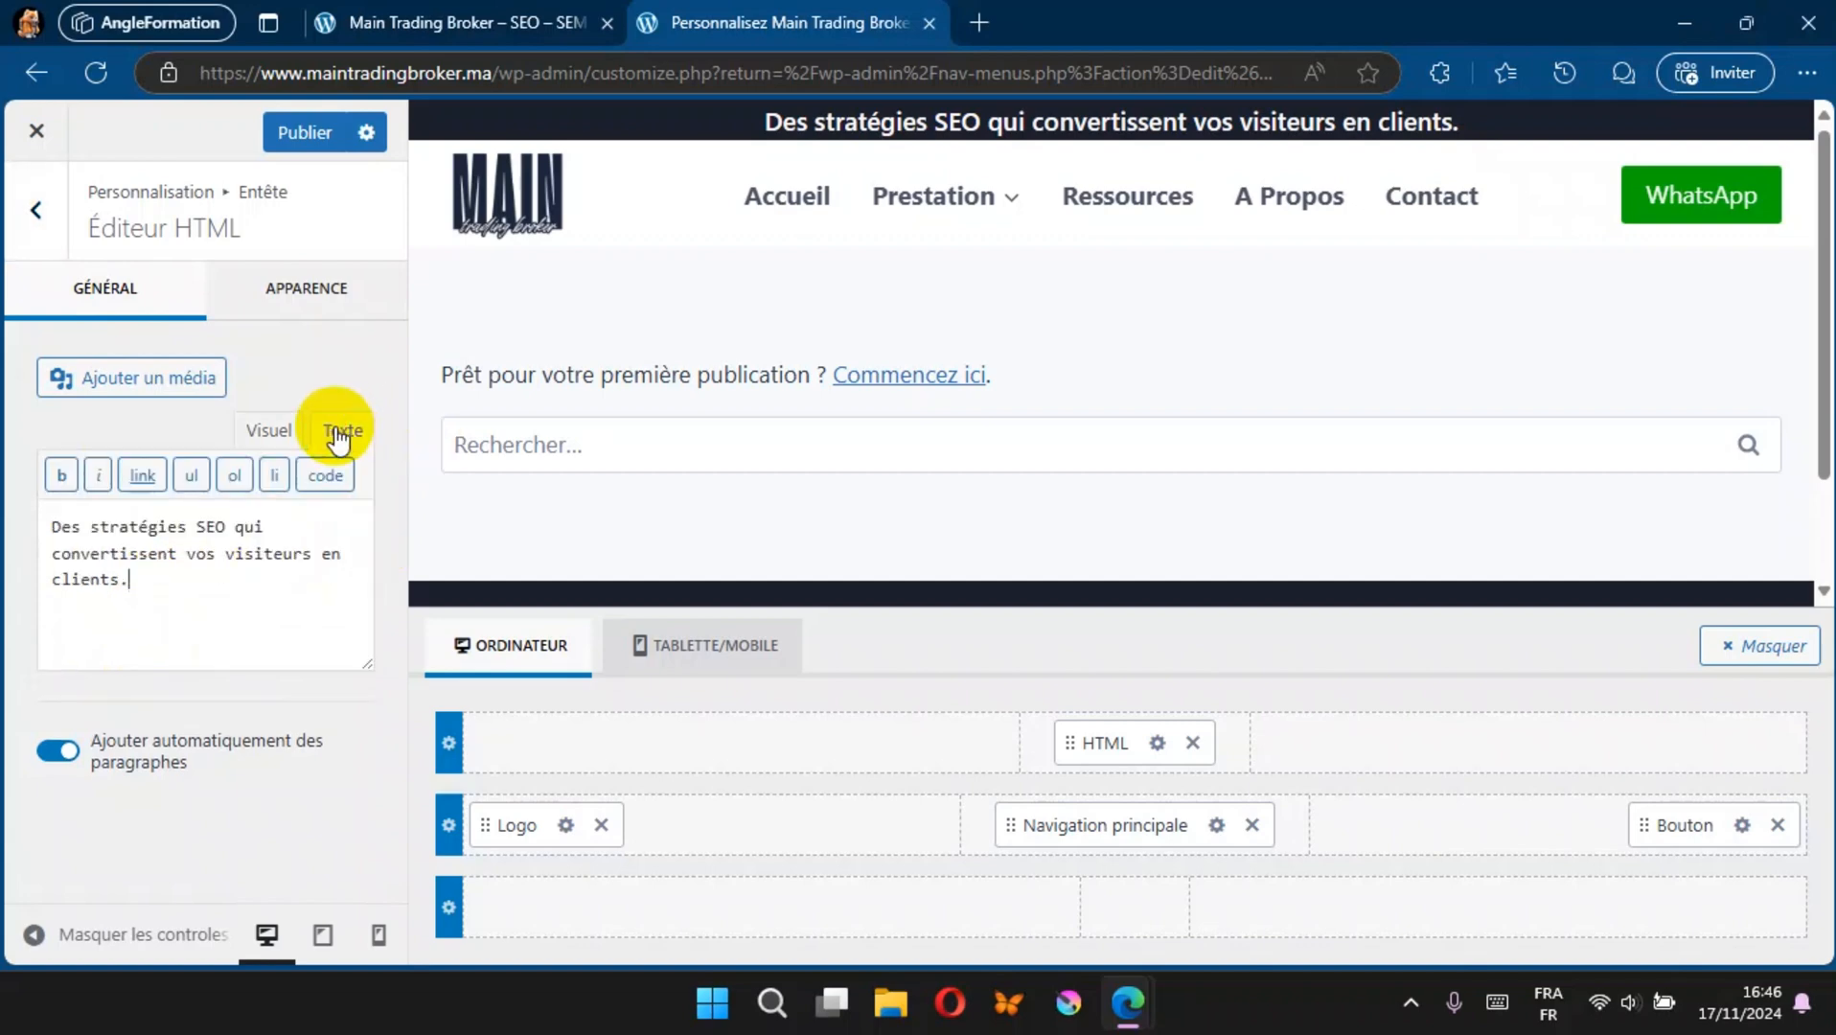
left_click(238, 575)
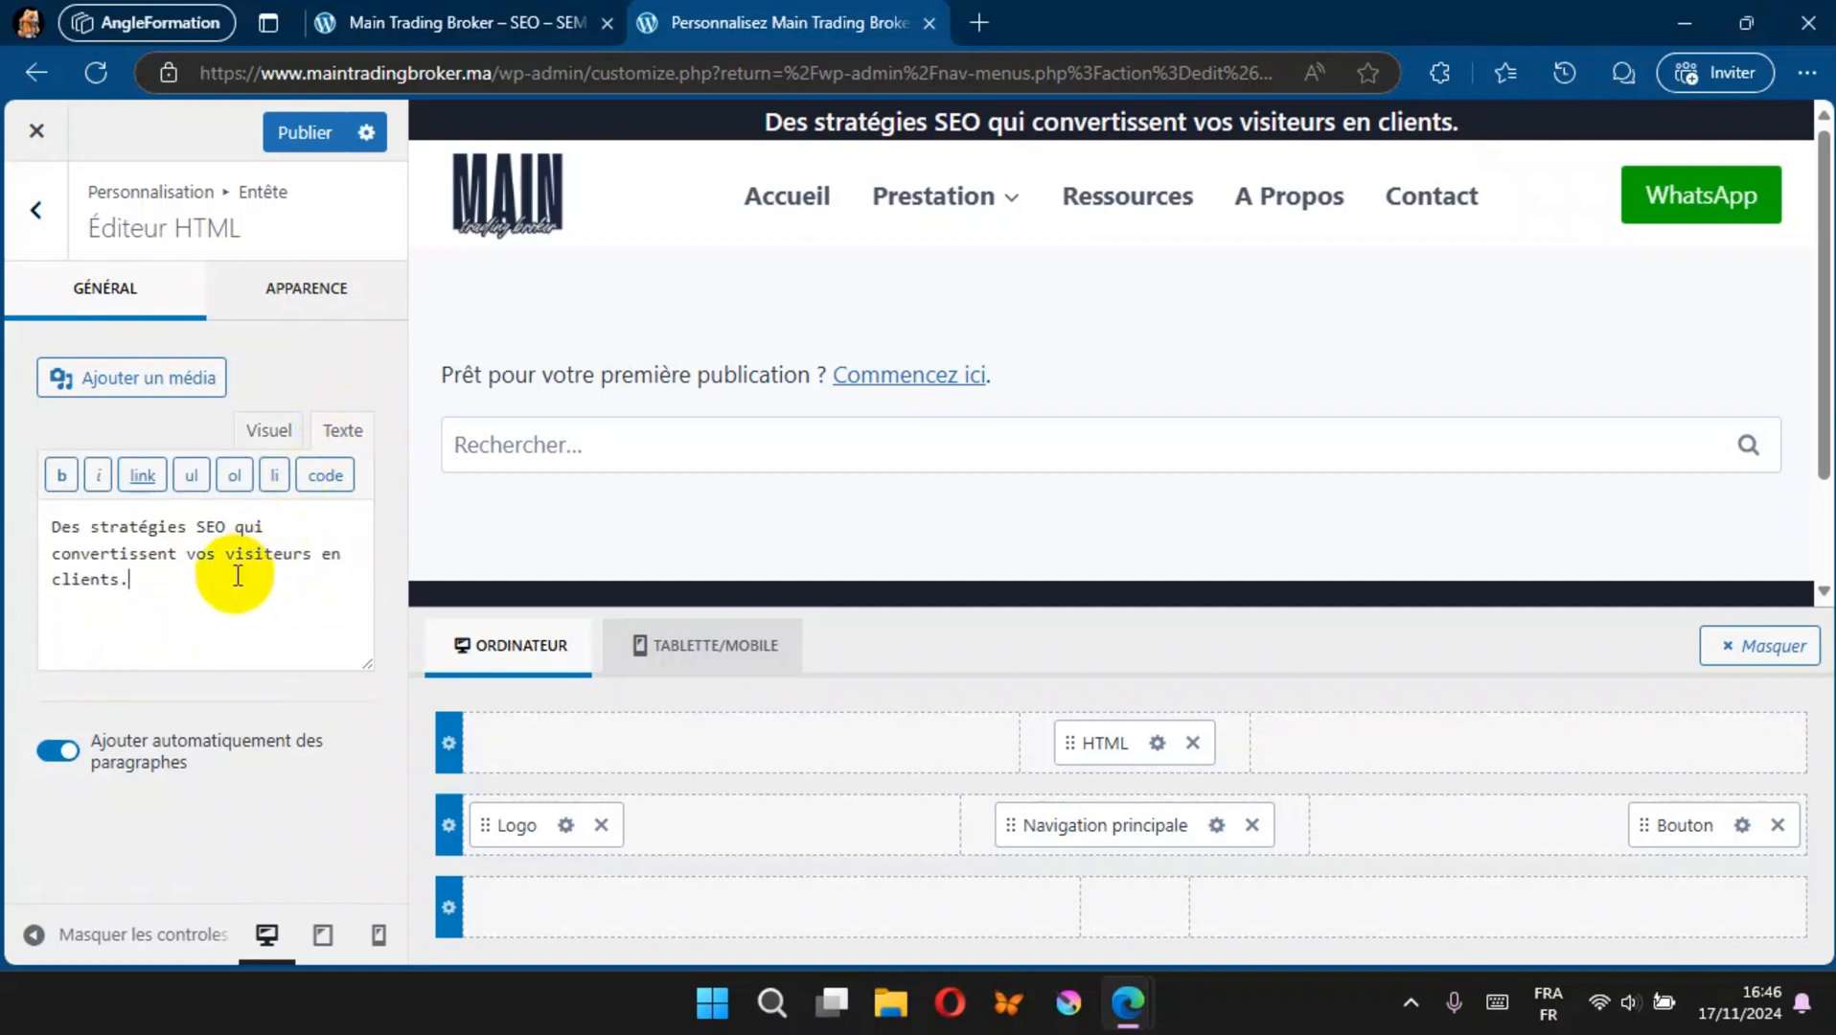
left_click(261, 432)
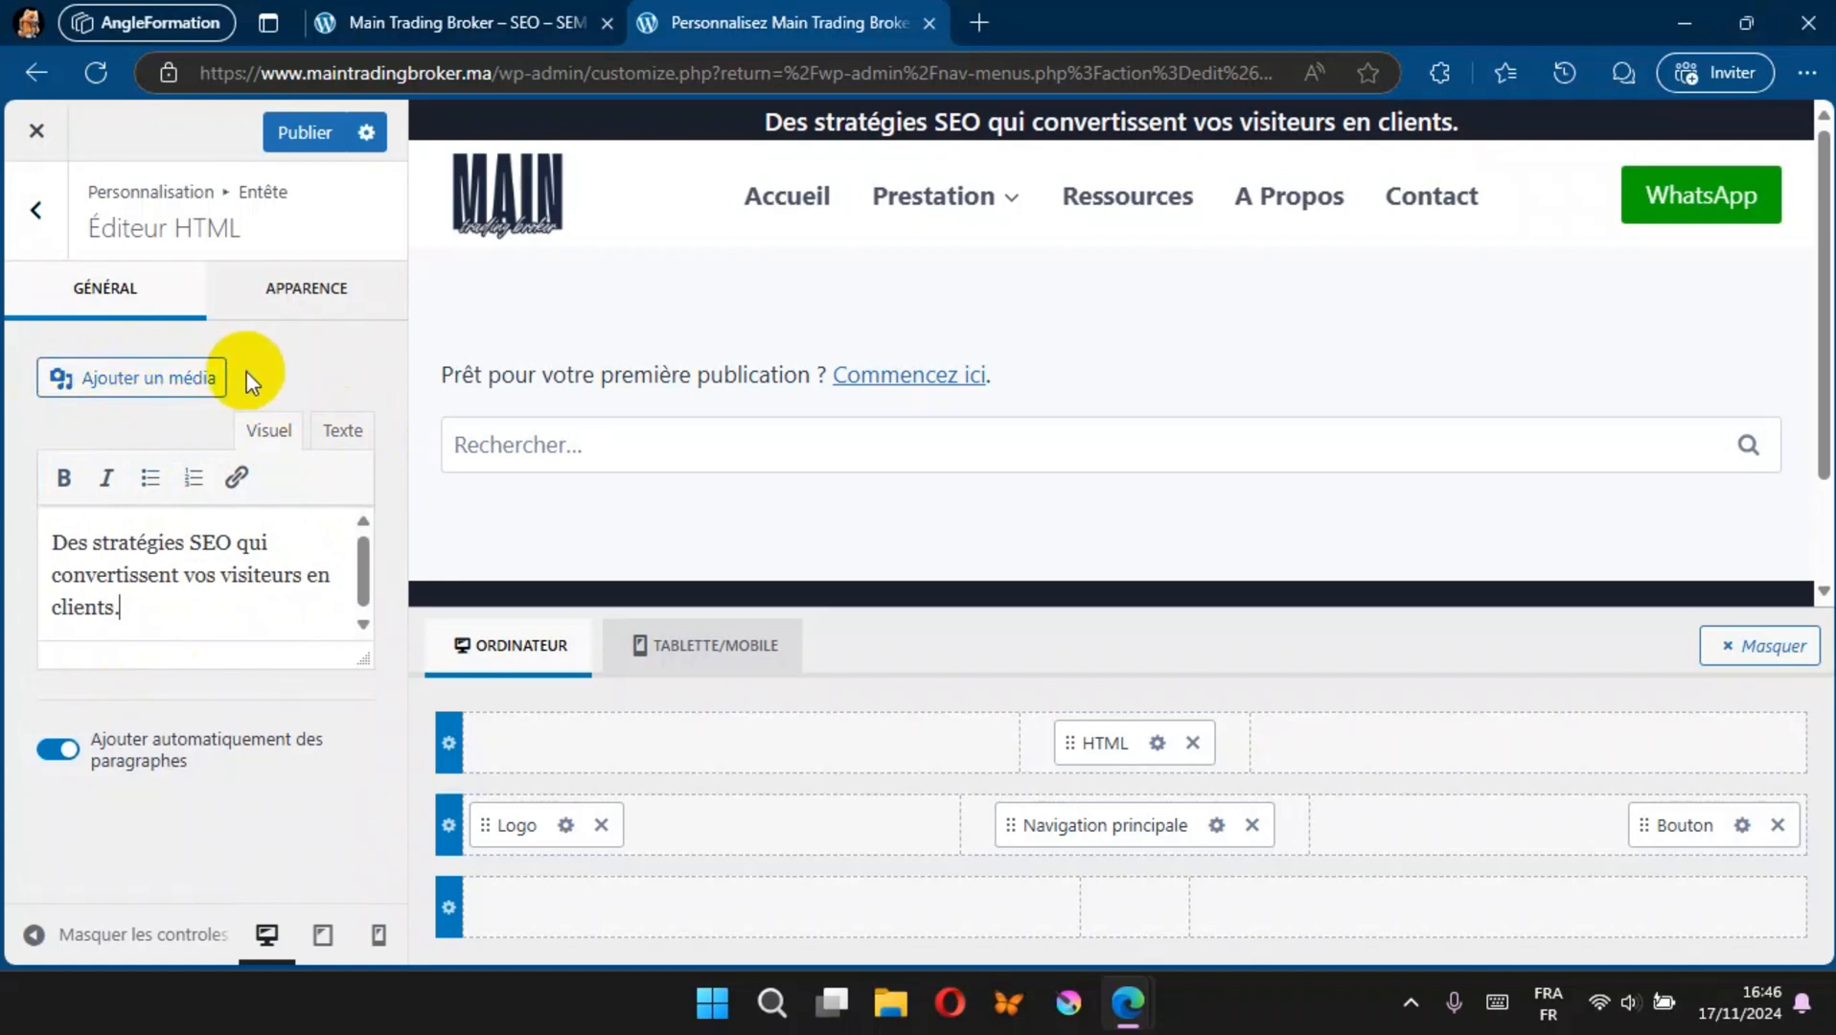
left_click(300, 134)
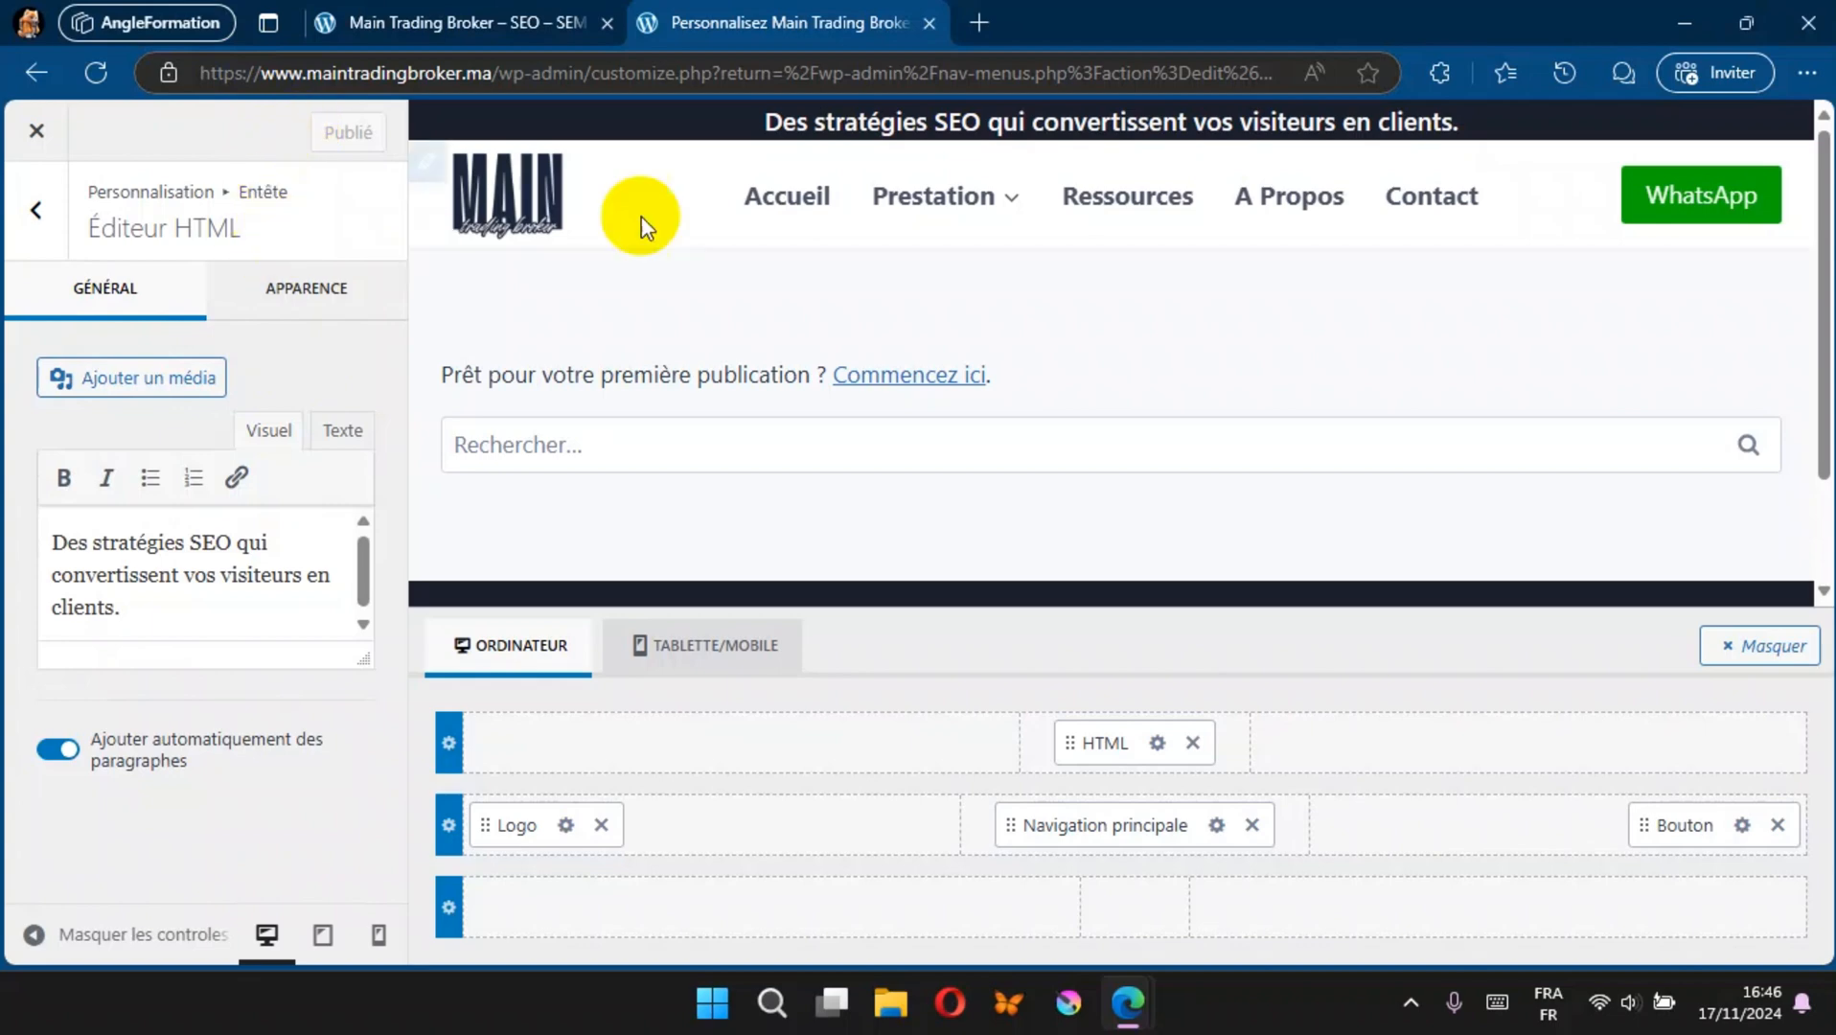
left_click(455, 22)
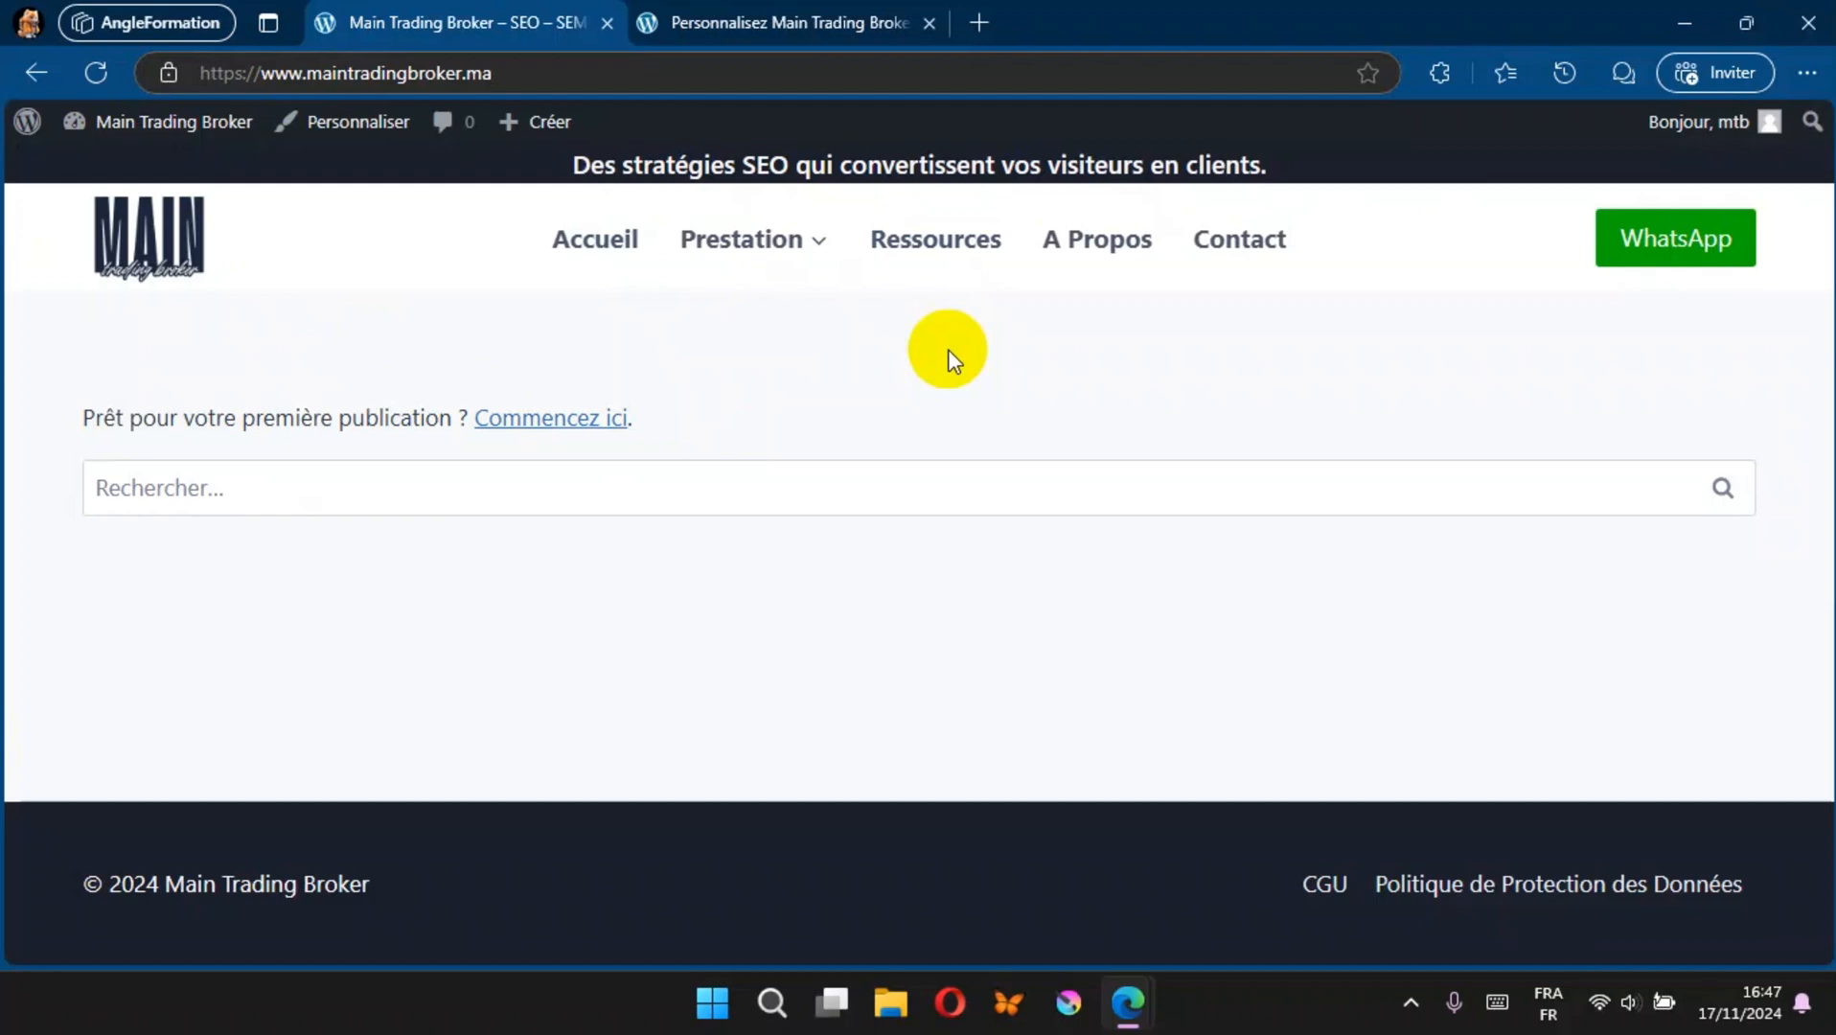
Step: Return to the customizer and increase the header top row's minimum height to about 55 px
left_click(815, 19)
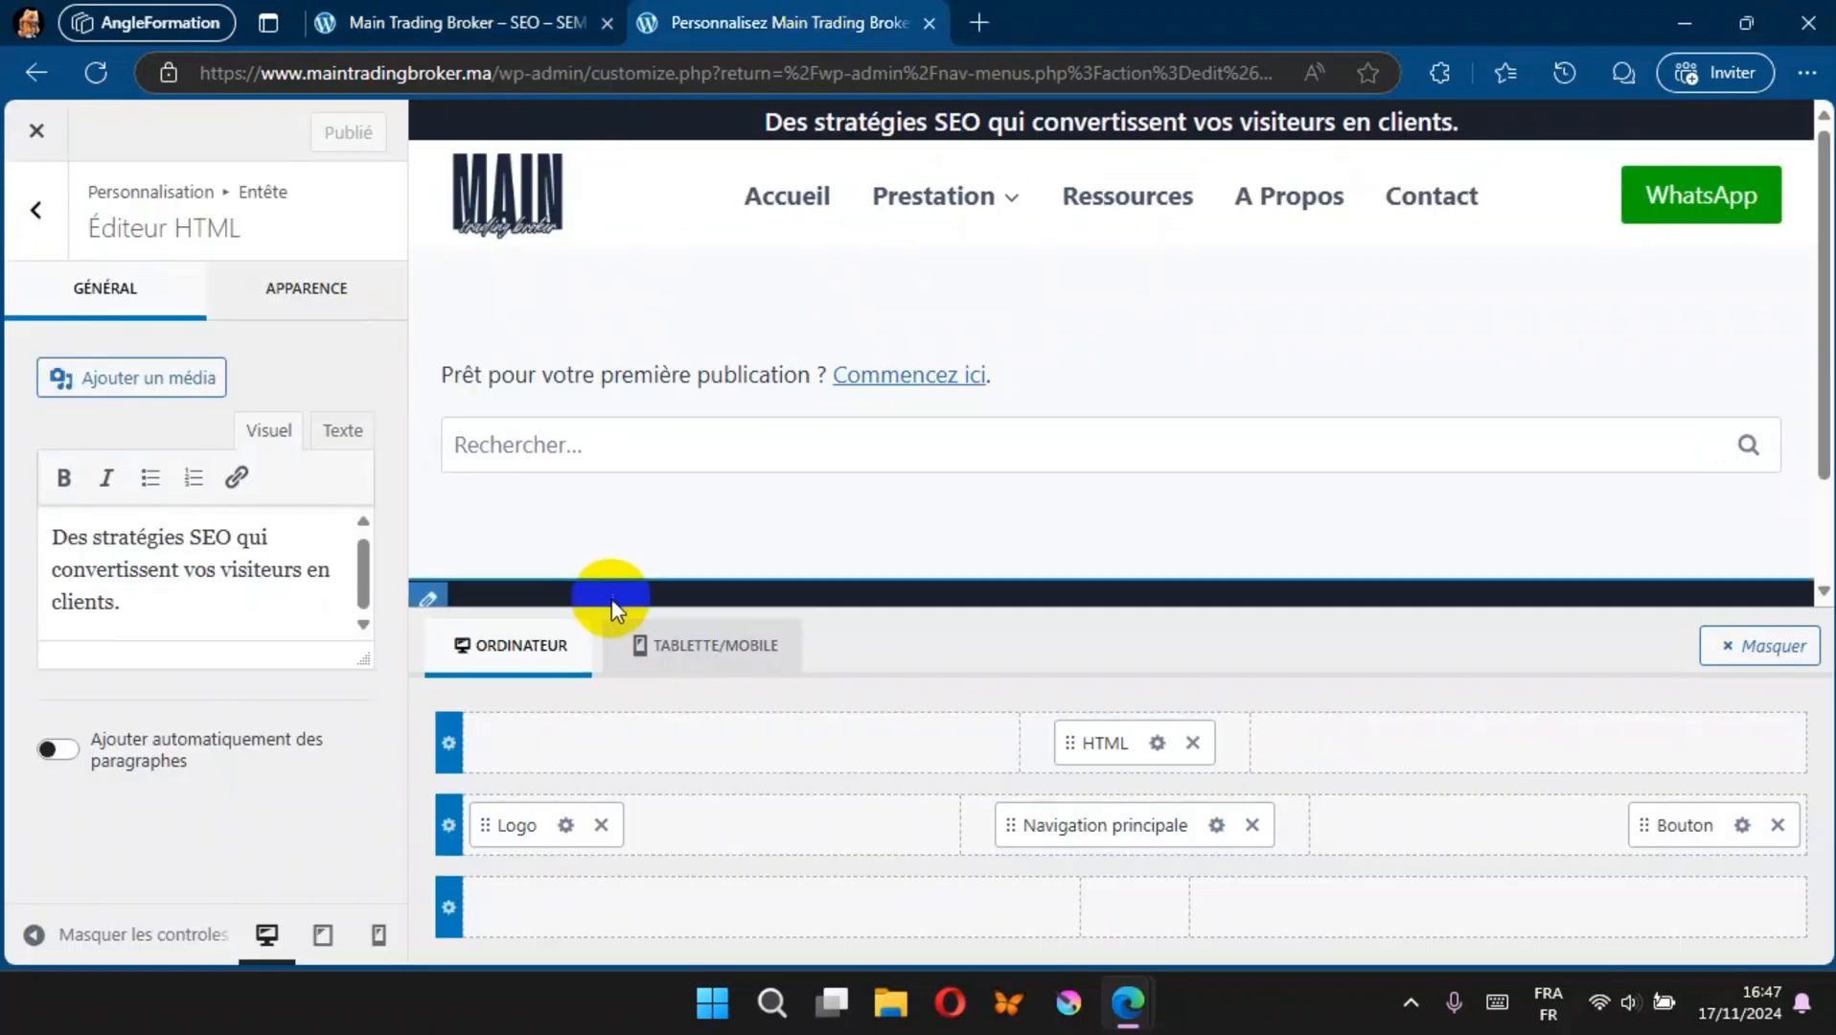
left_click(447, 746)
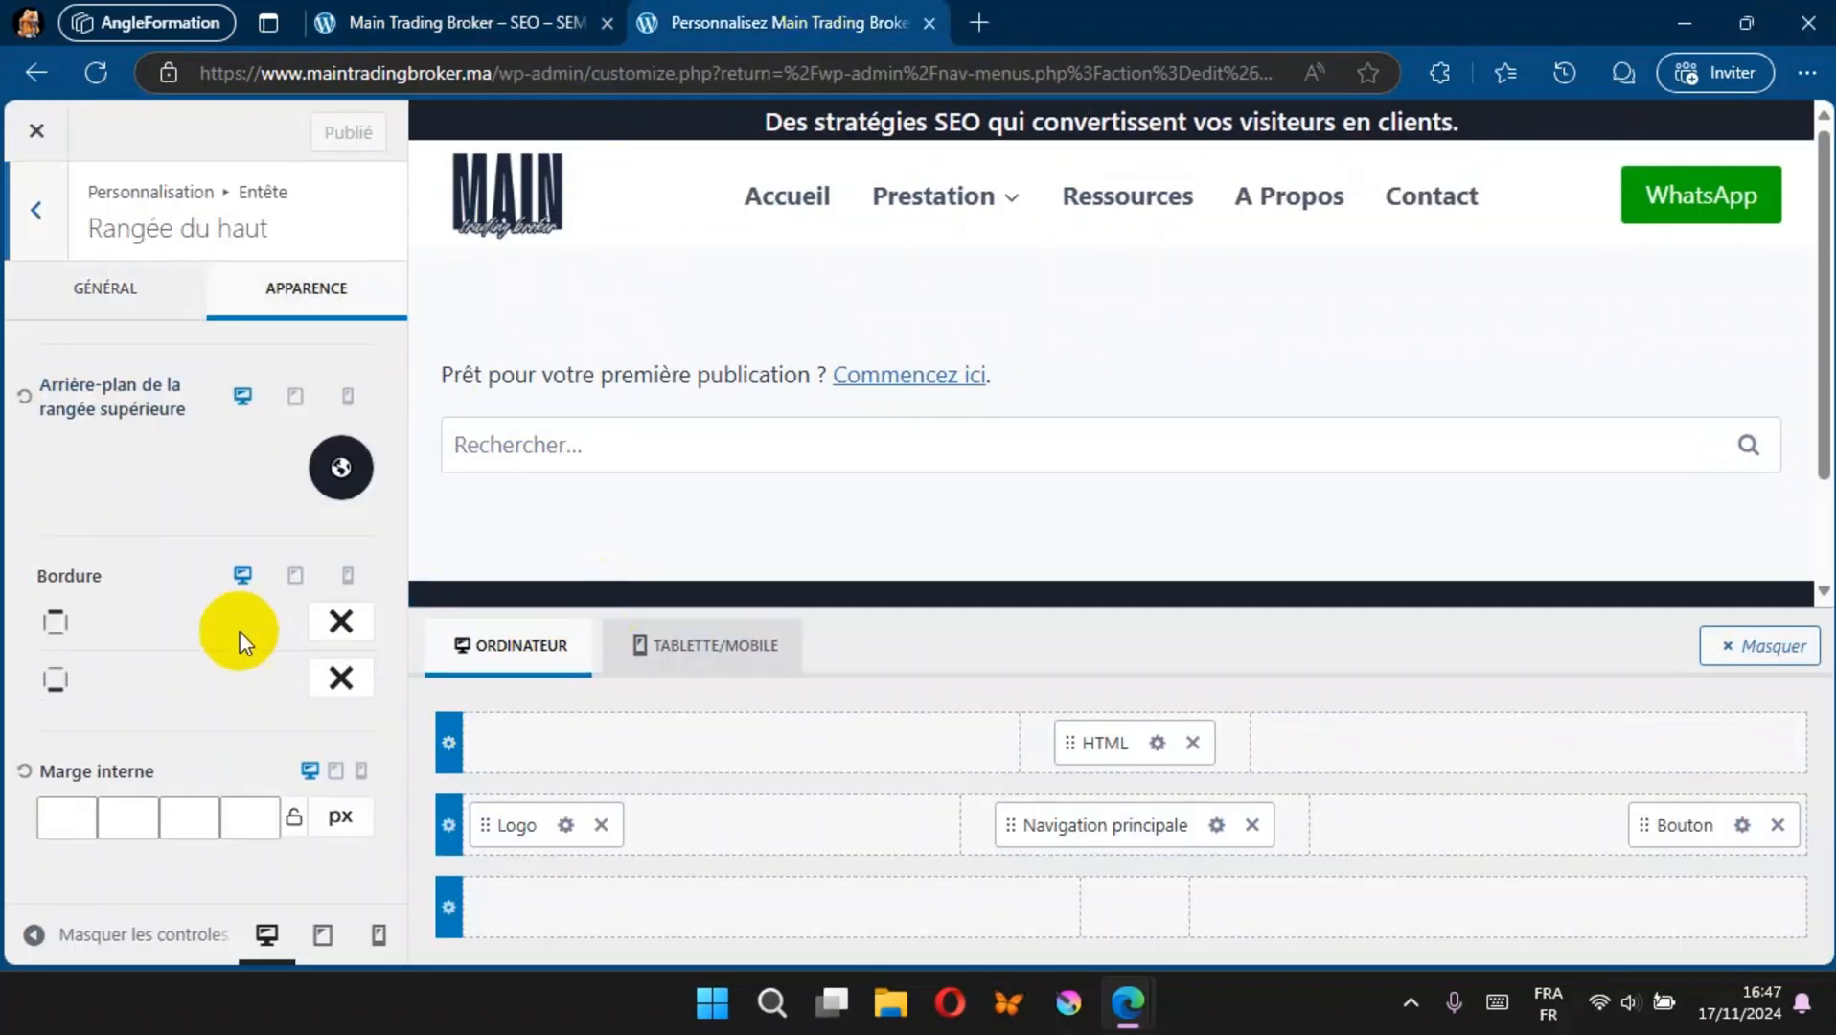
left_click(106, 293)
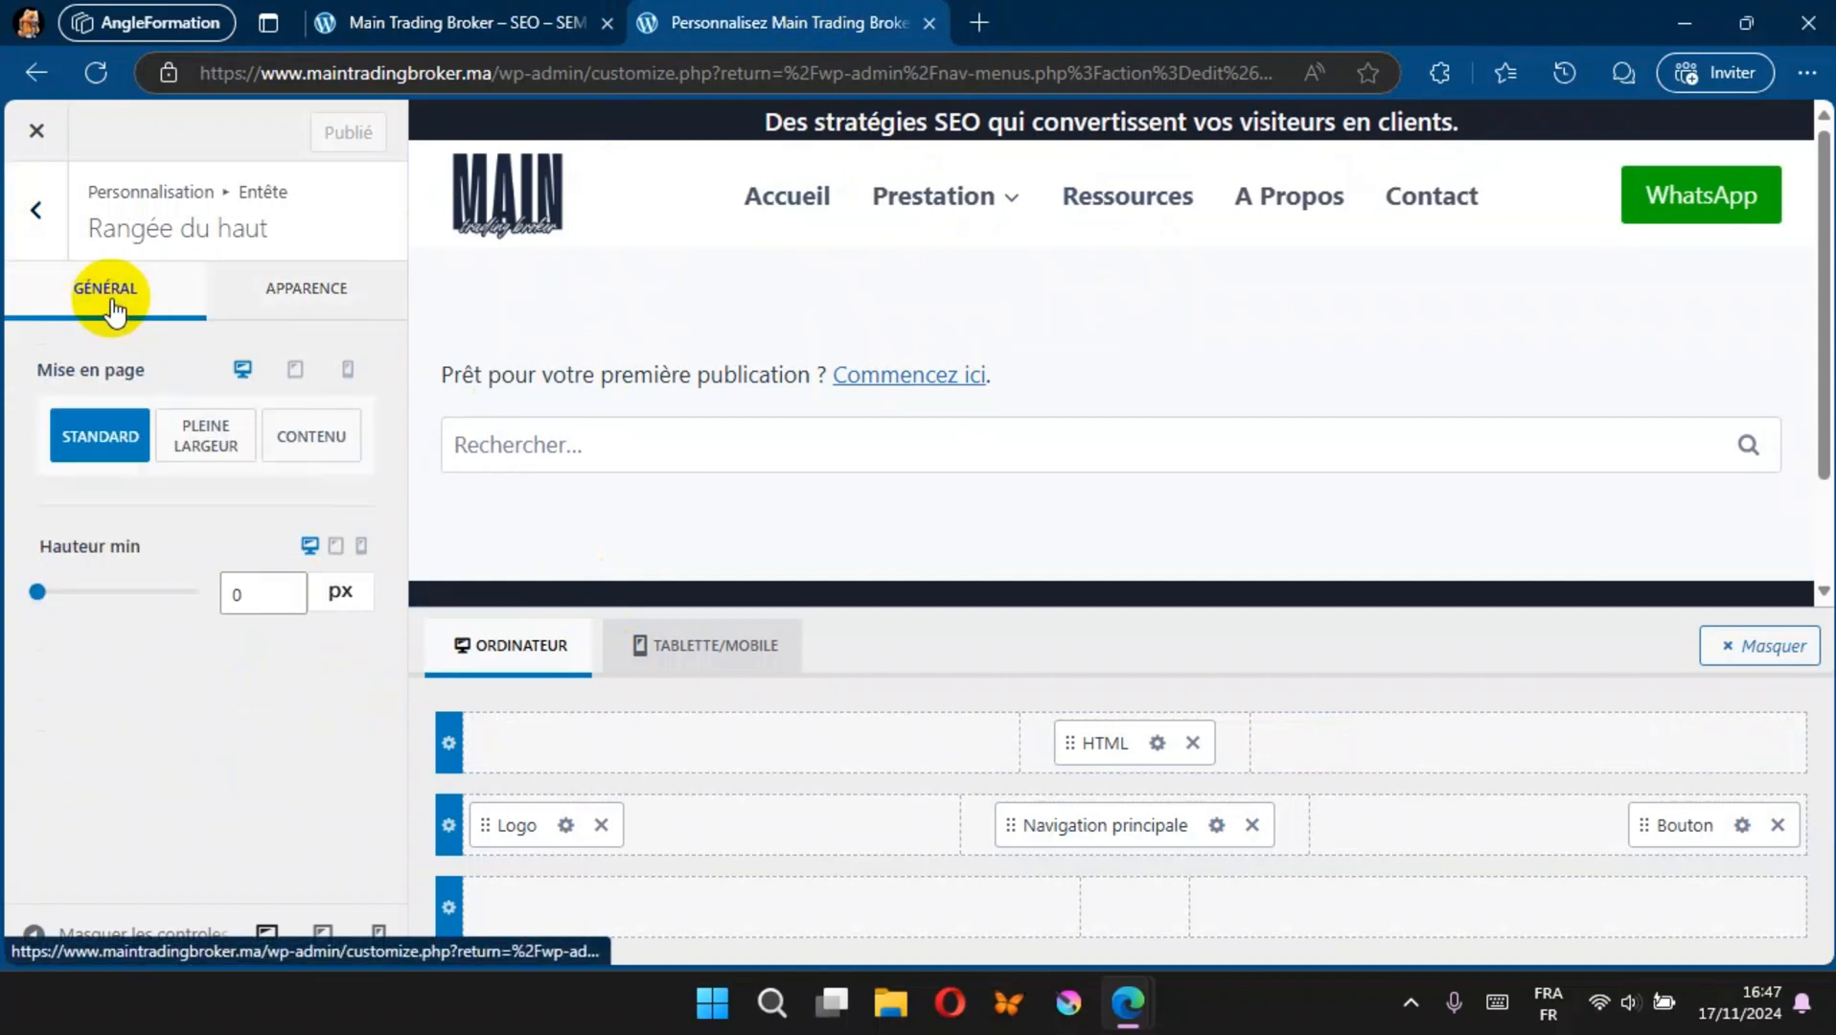
left_click_drag(36, 591, 63, 591)
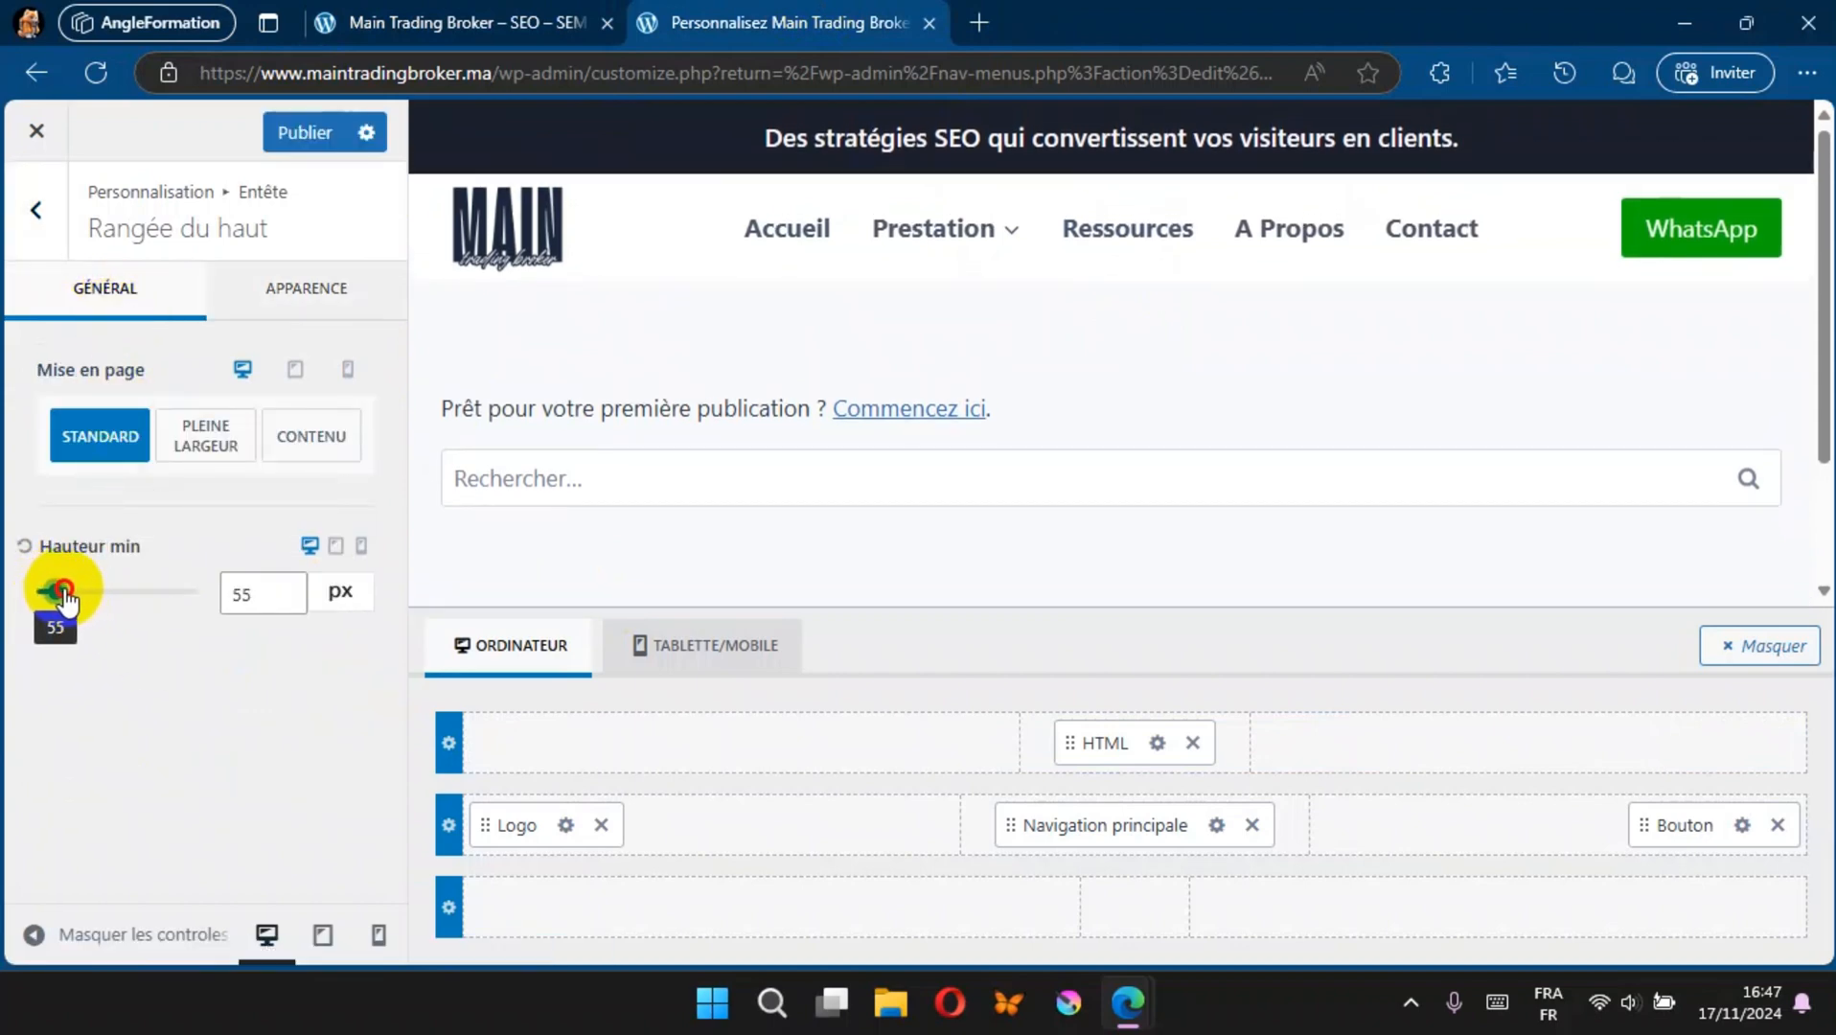
left_click(307, 287)
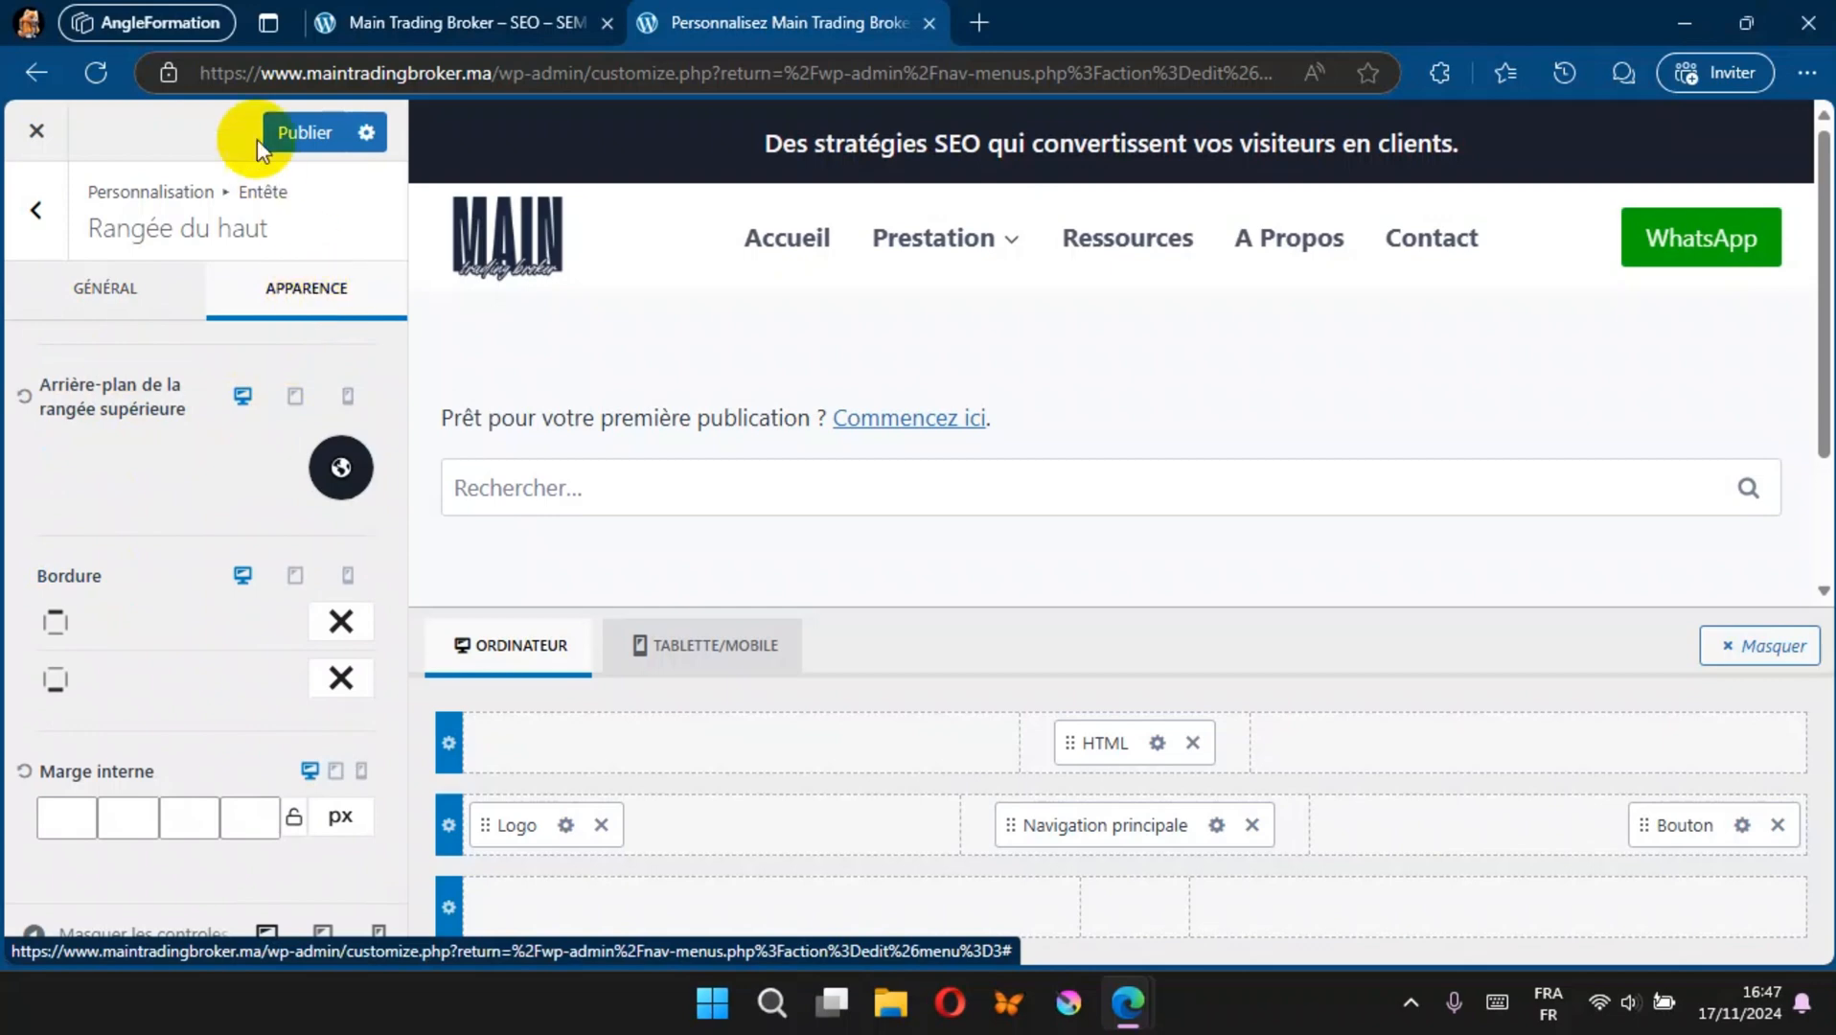
Step: Set the header HTML element's font to Verdana, Geneva, sans-serif in the Bold 700 style
left_click(1157, 743)
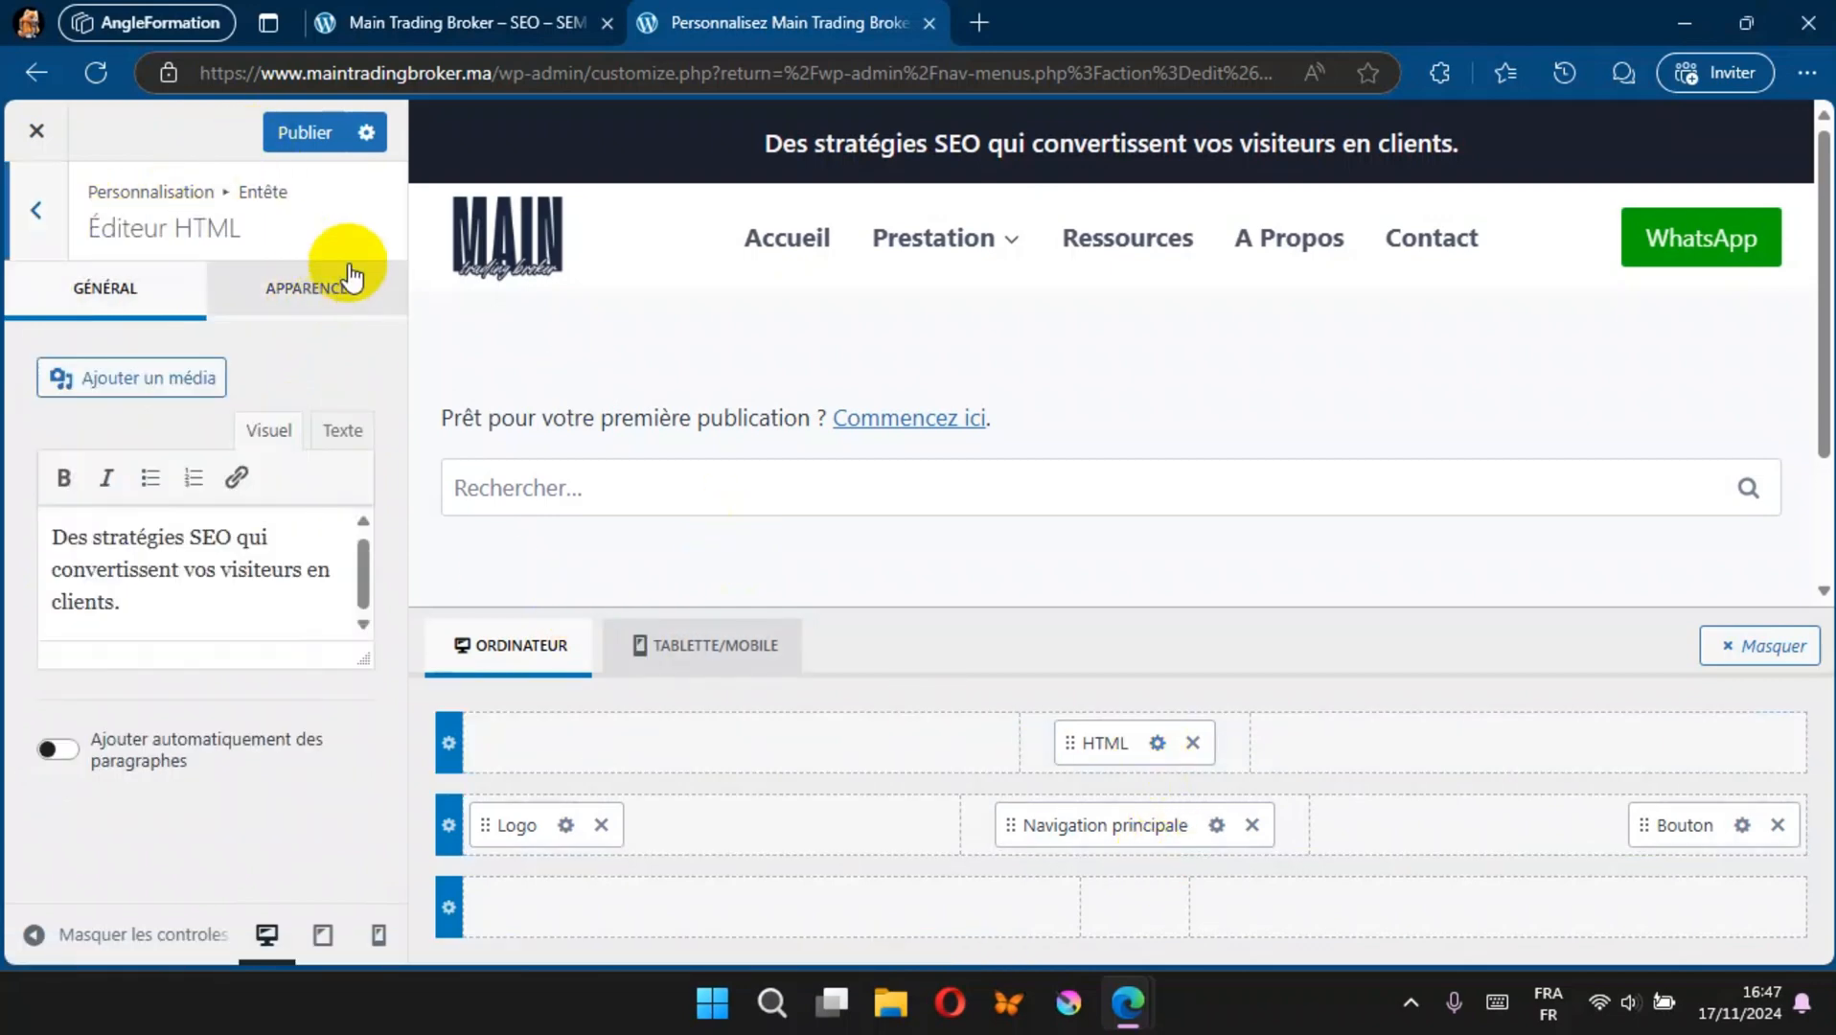
left_click(319, 280)
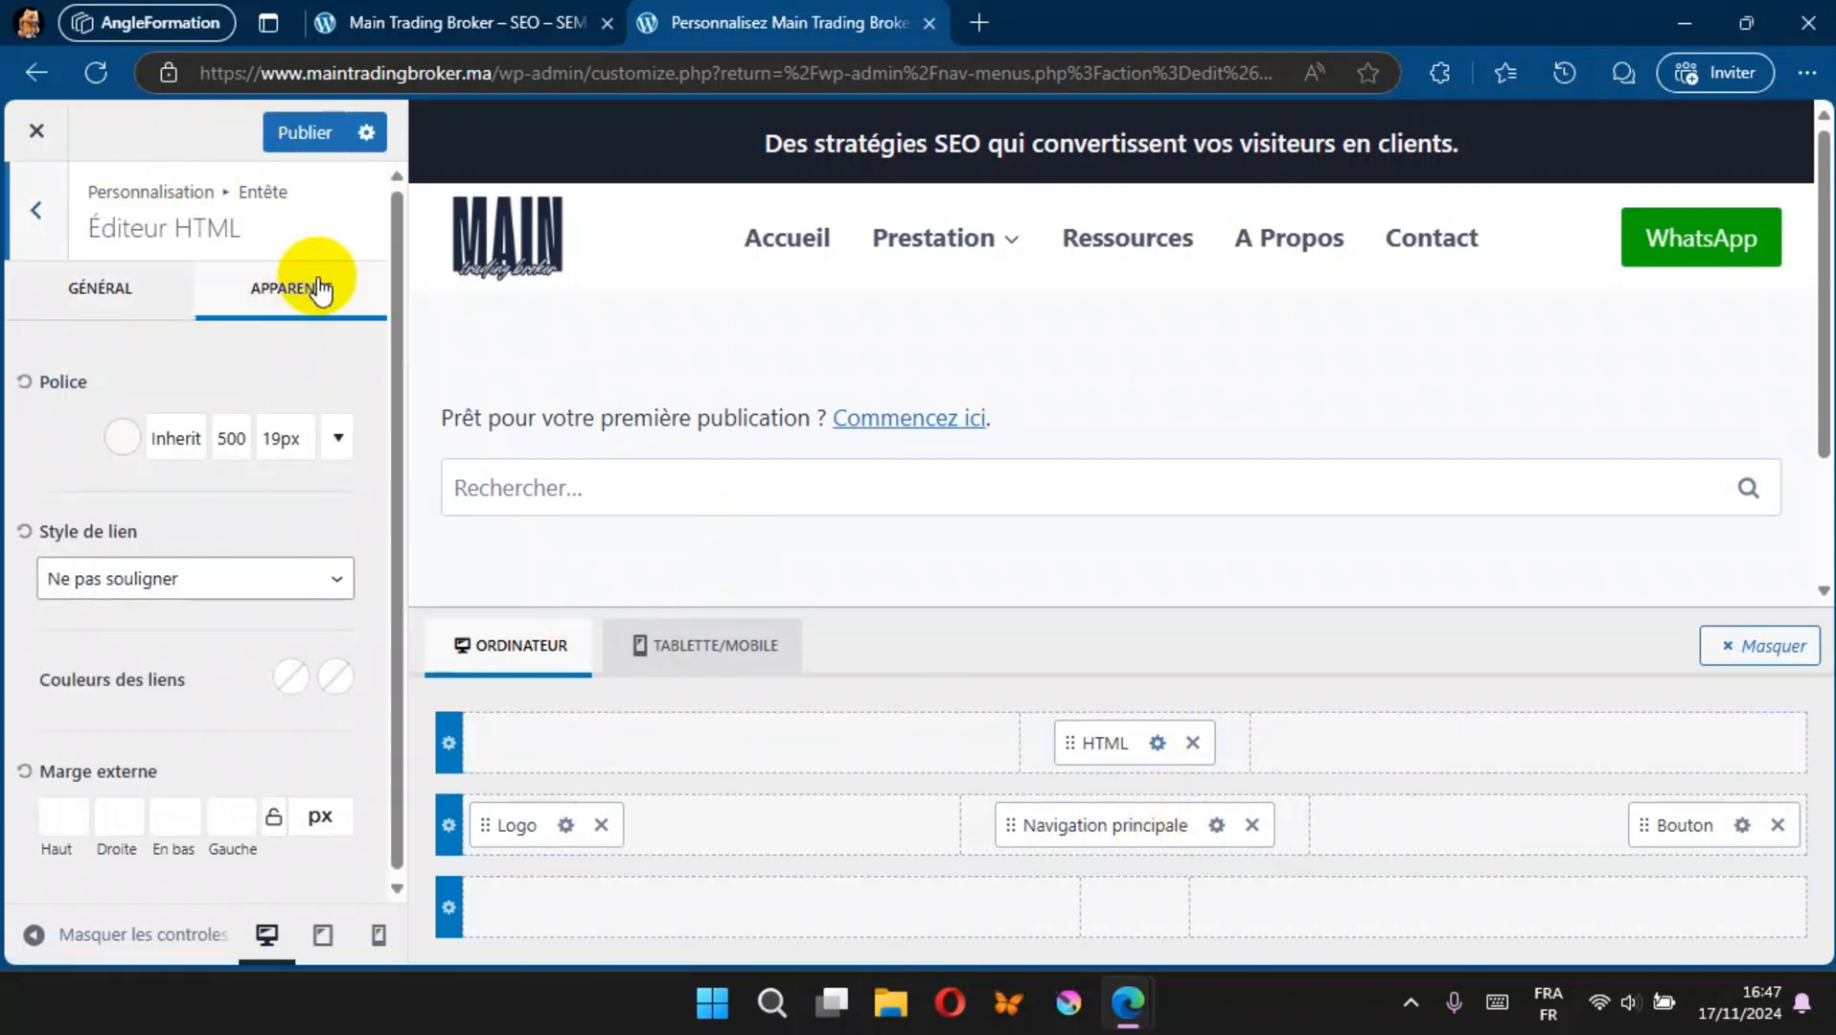
left_click(193, 445)
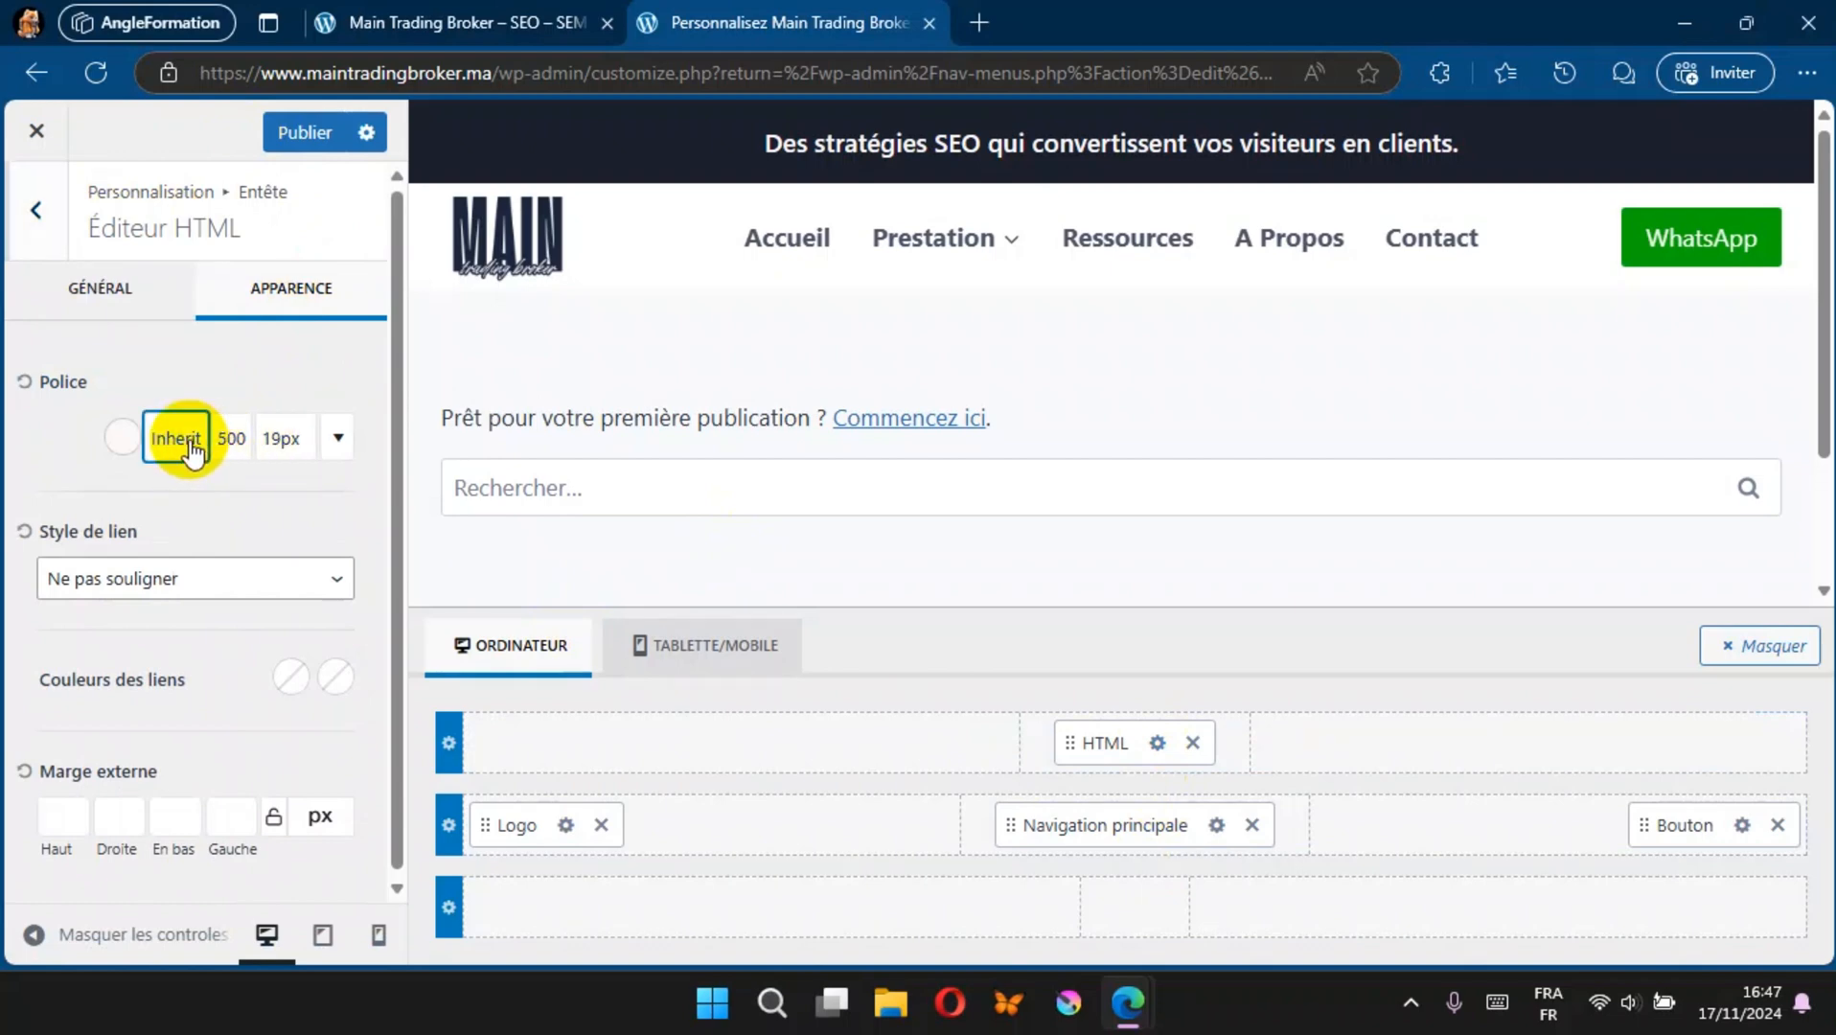
left_click(193, 446)
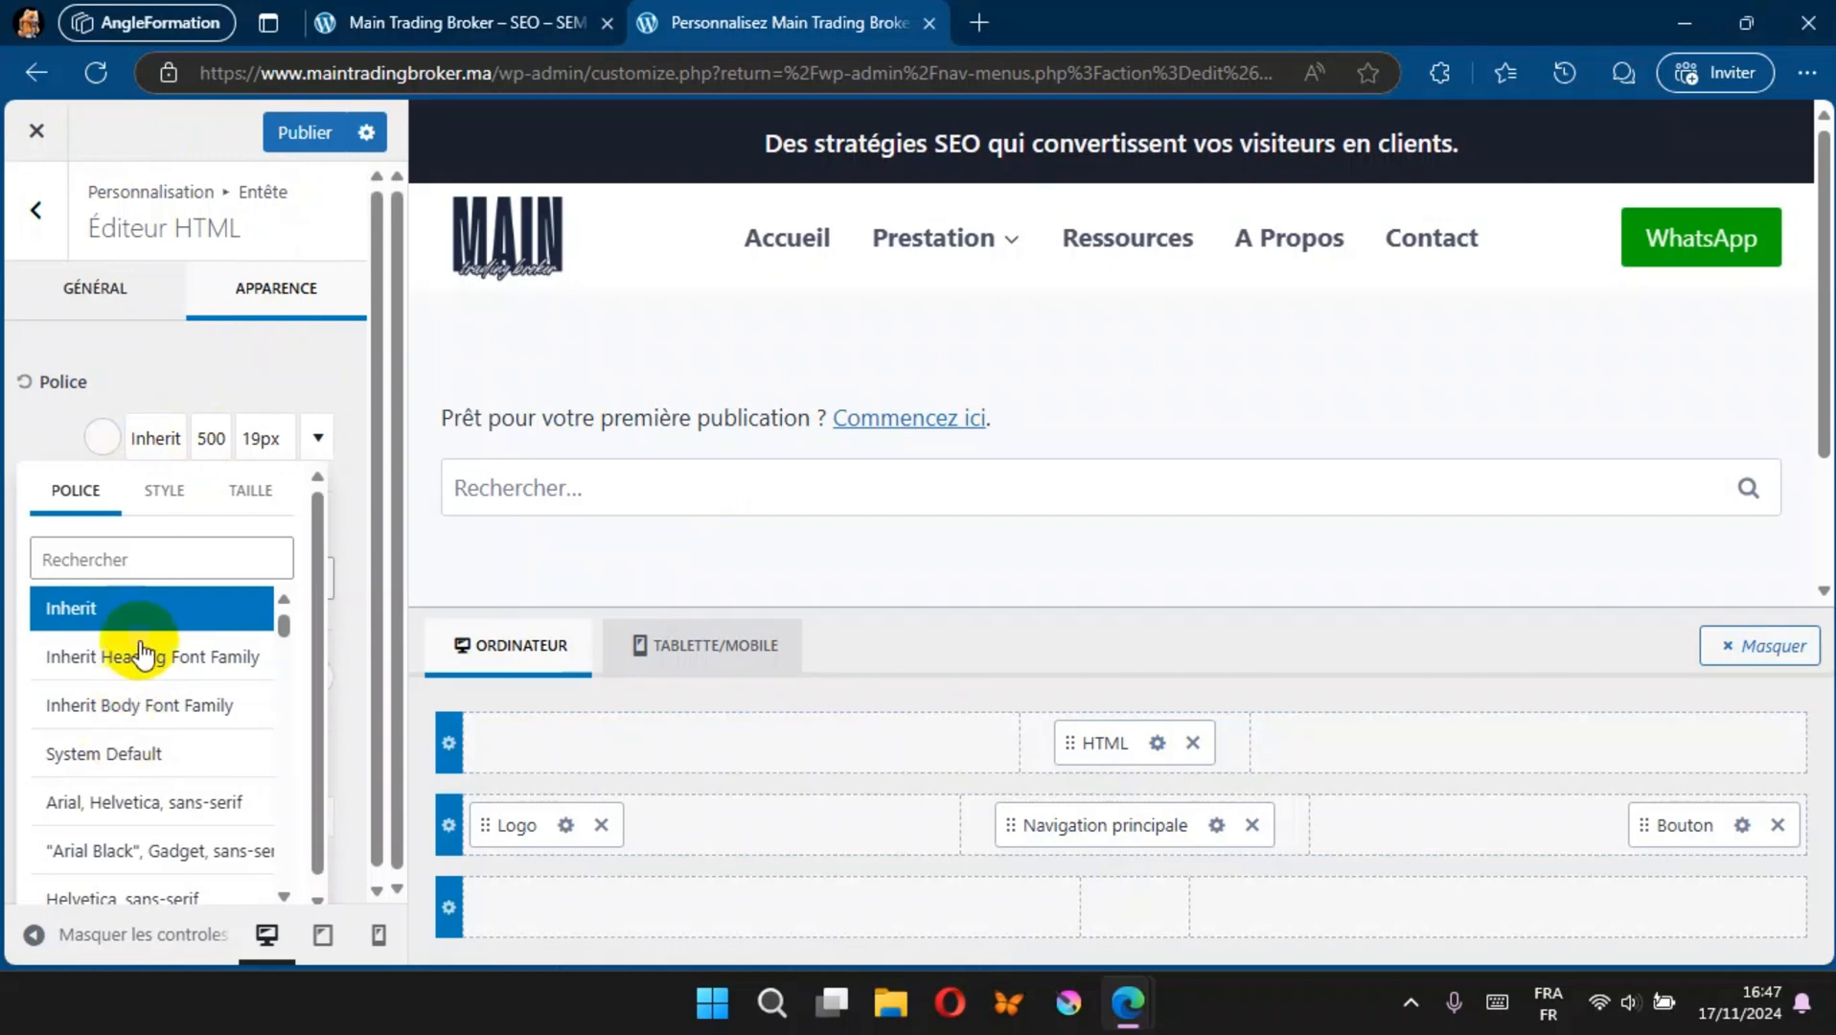
left_click(148, 557)
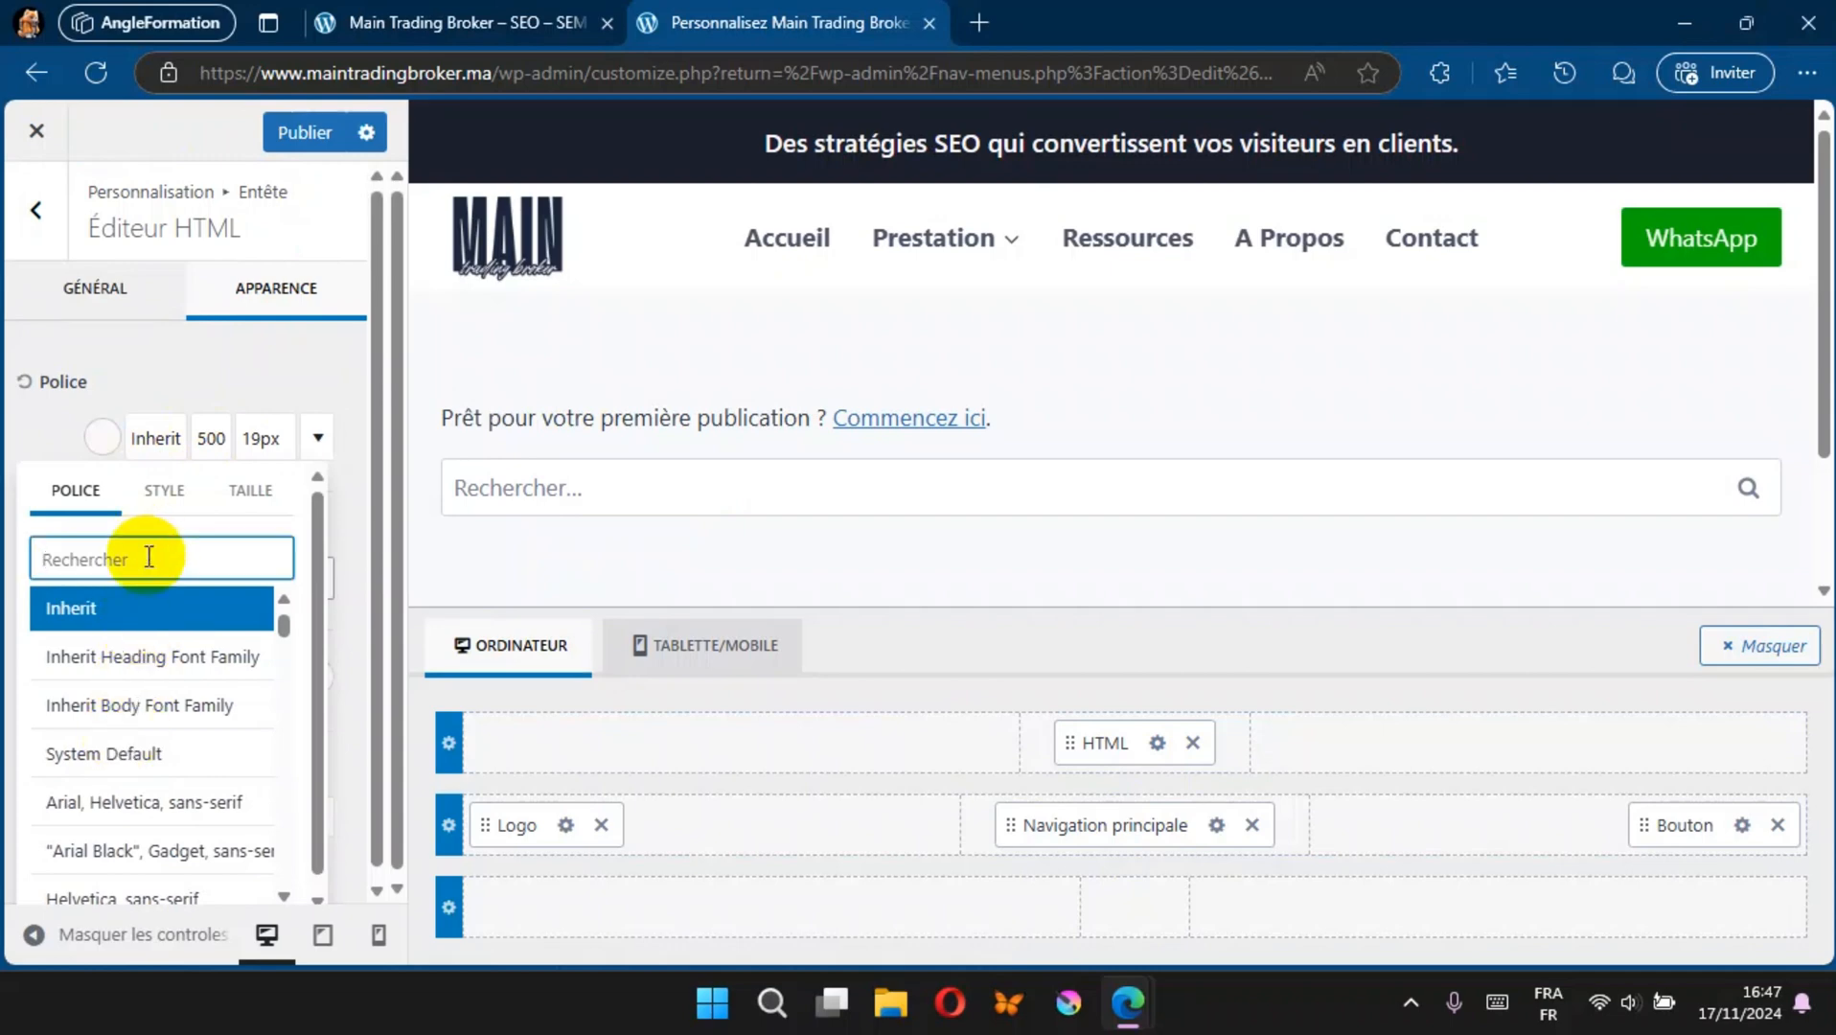
type("vers")
key("BackSpace")
type("d")
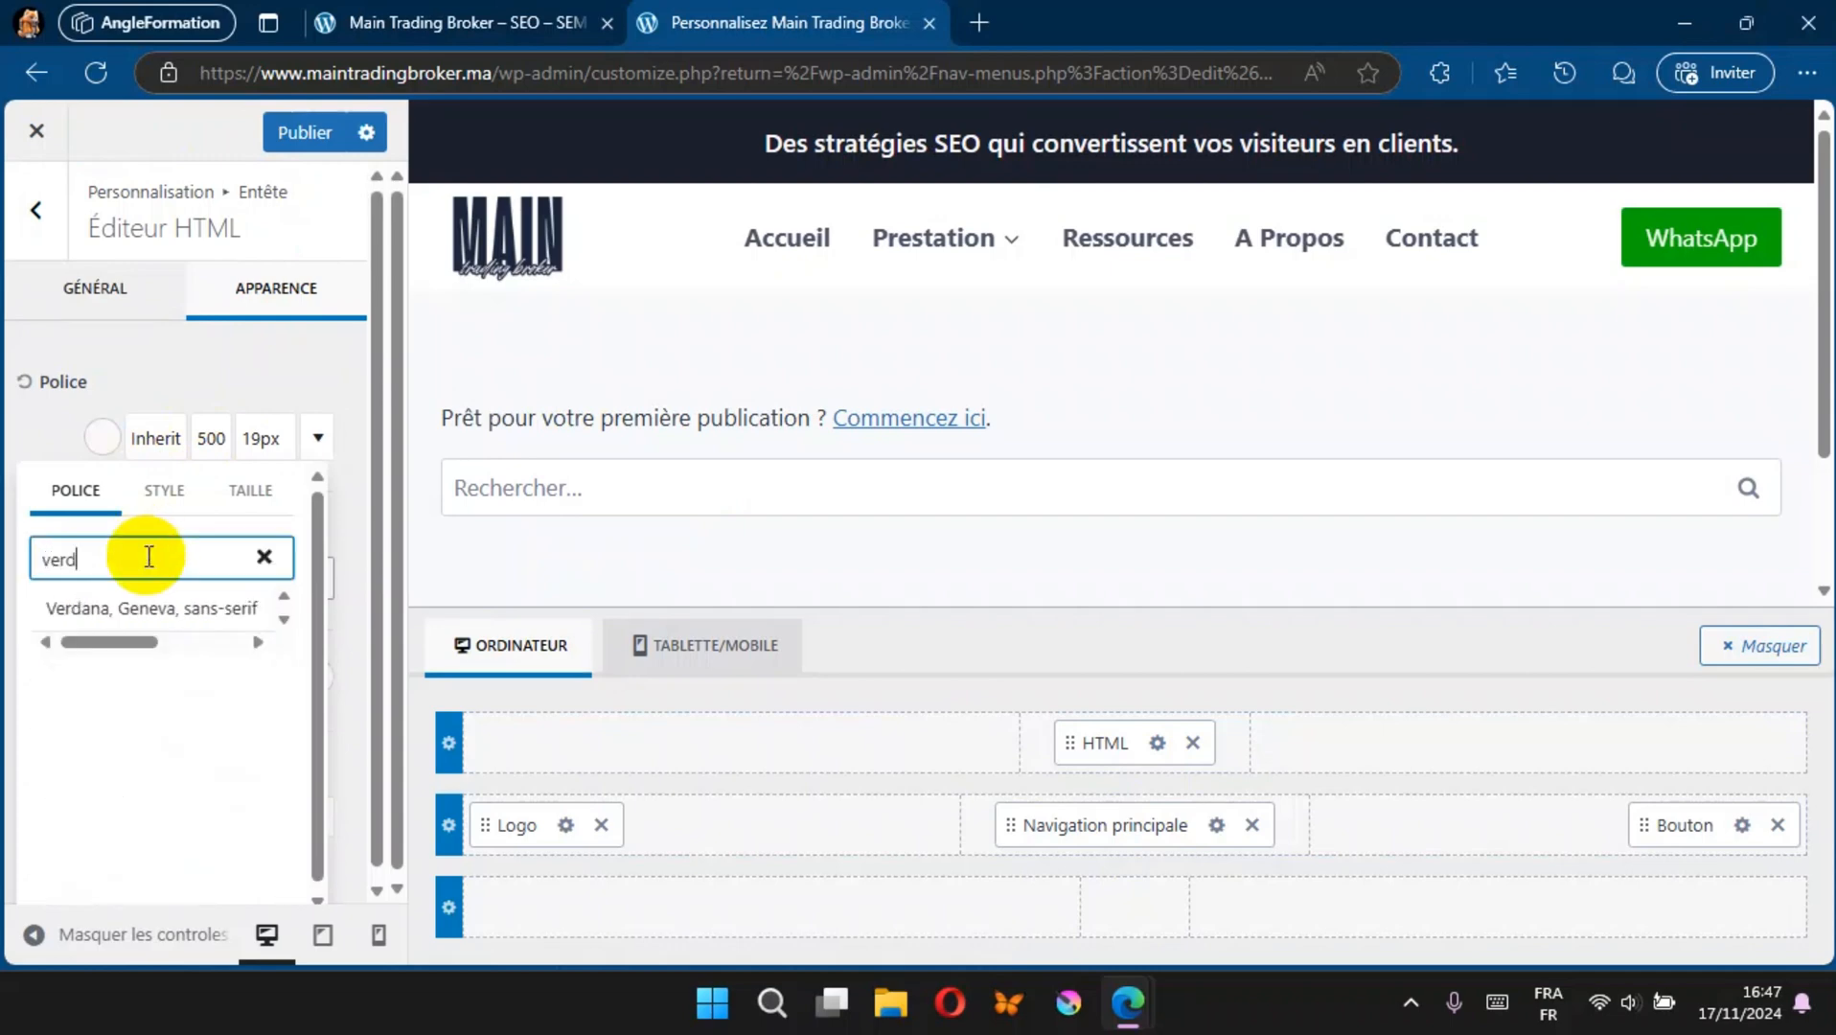
left_click(136, 623)
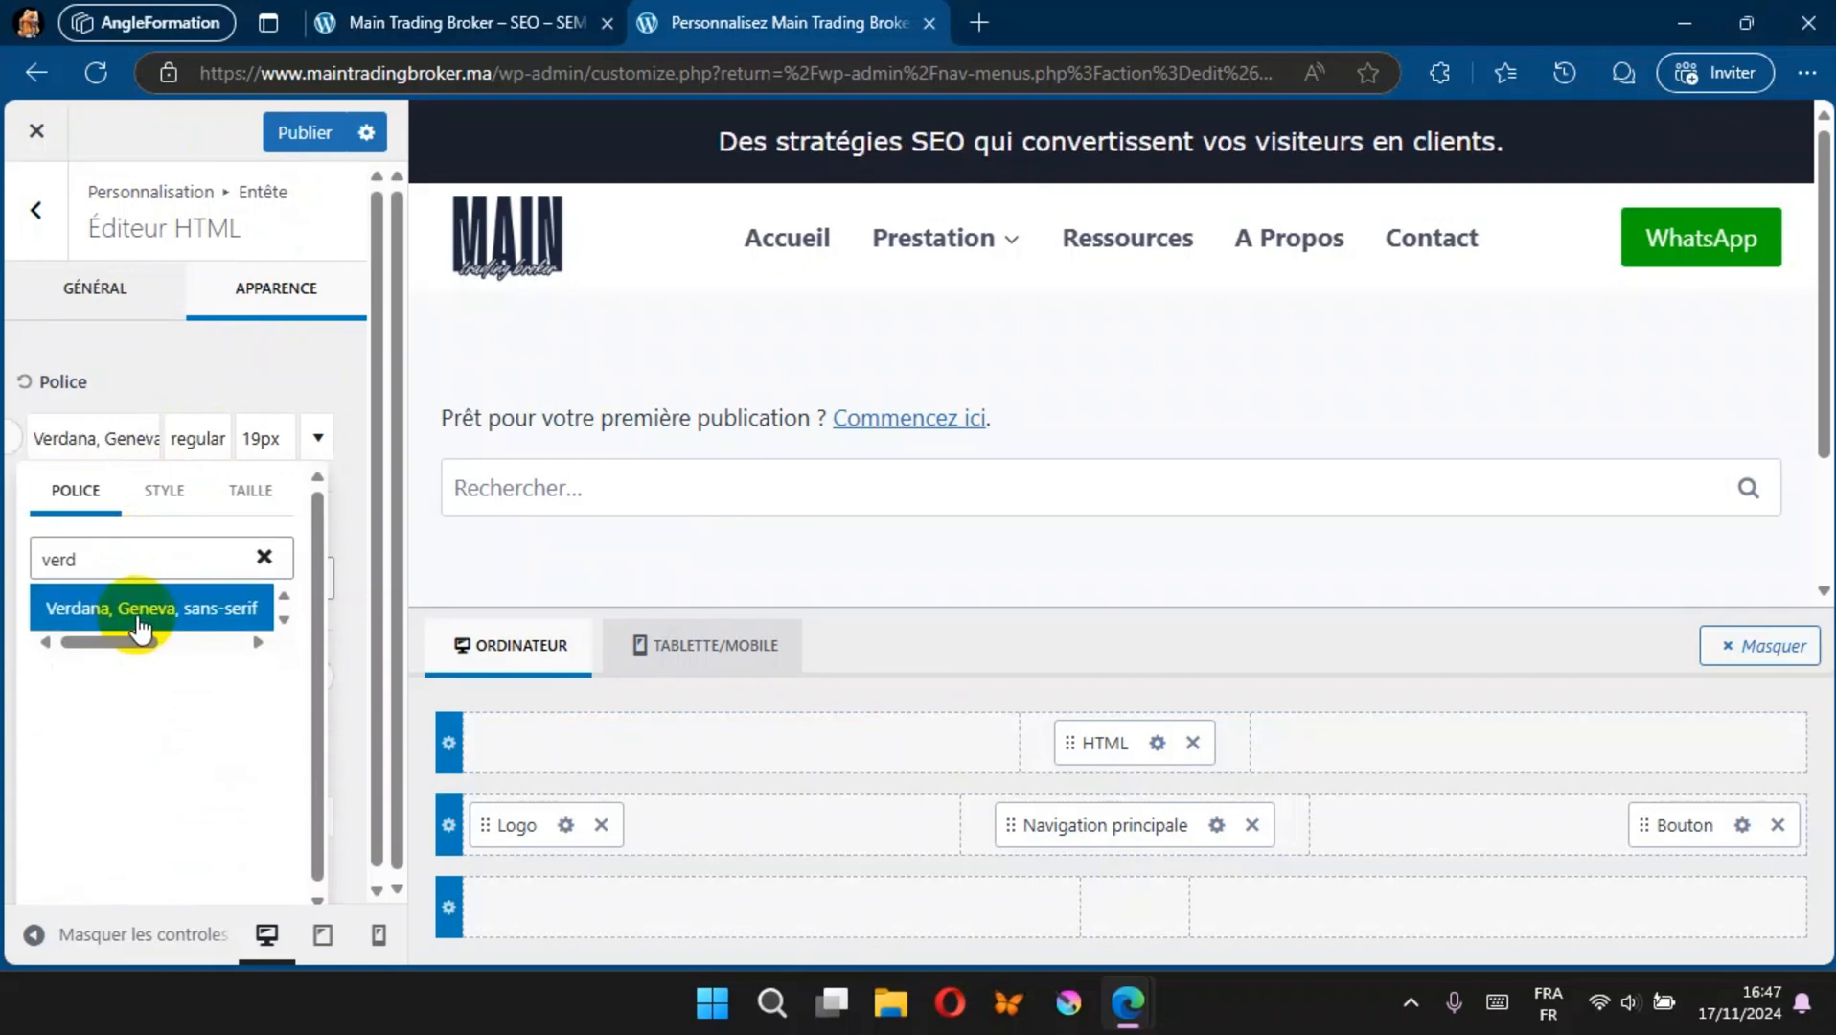
left_click(154, 491)
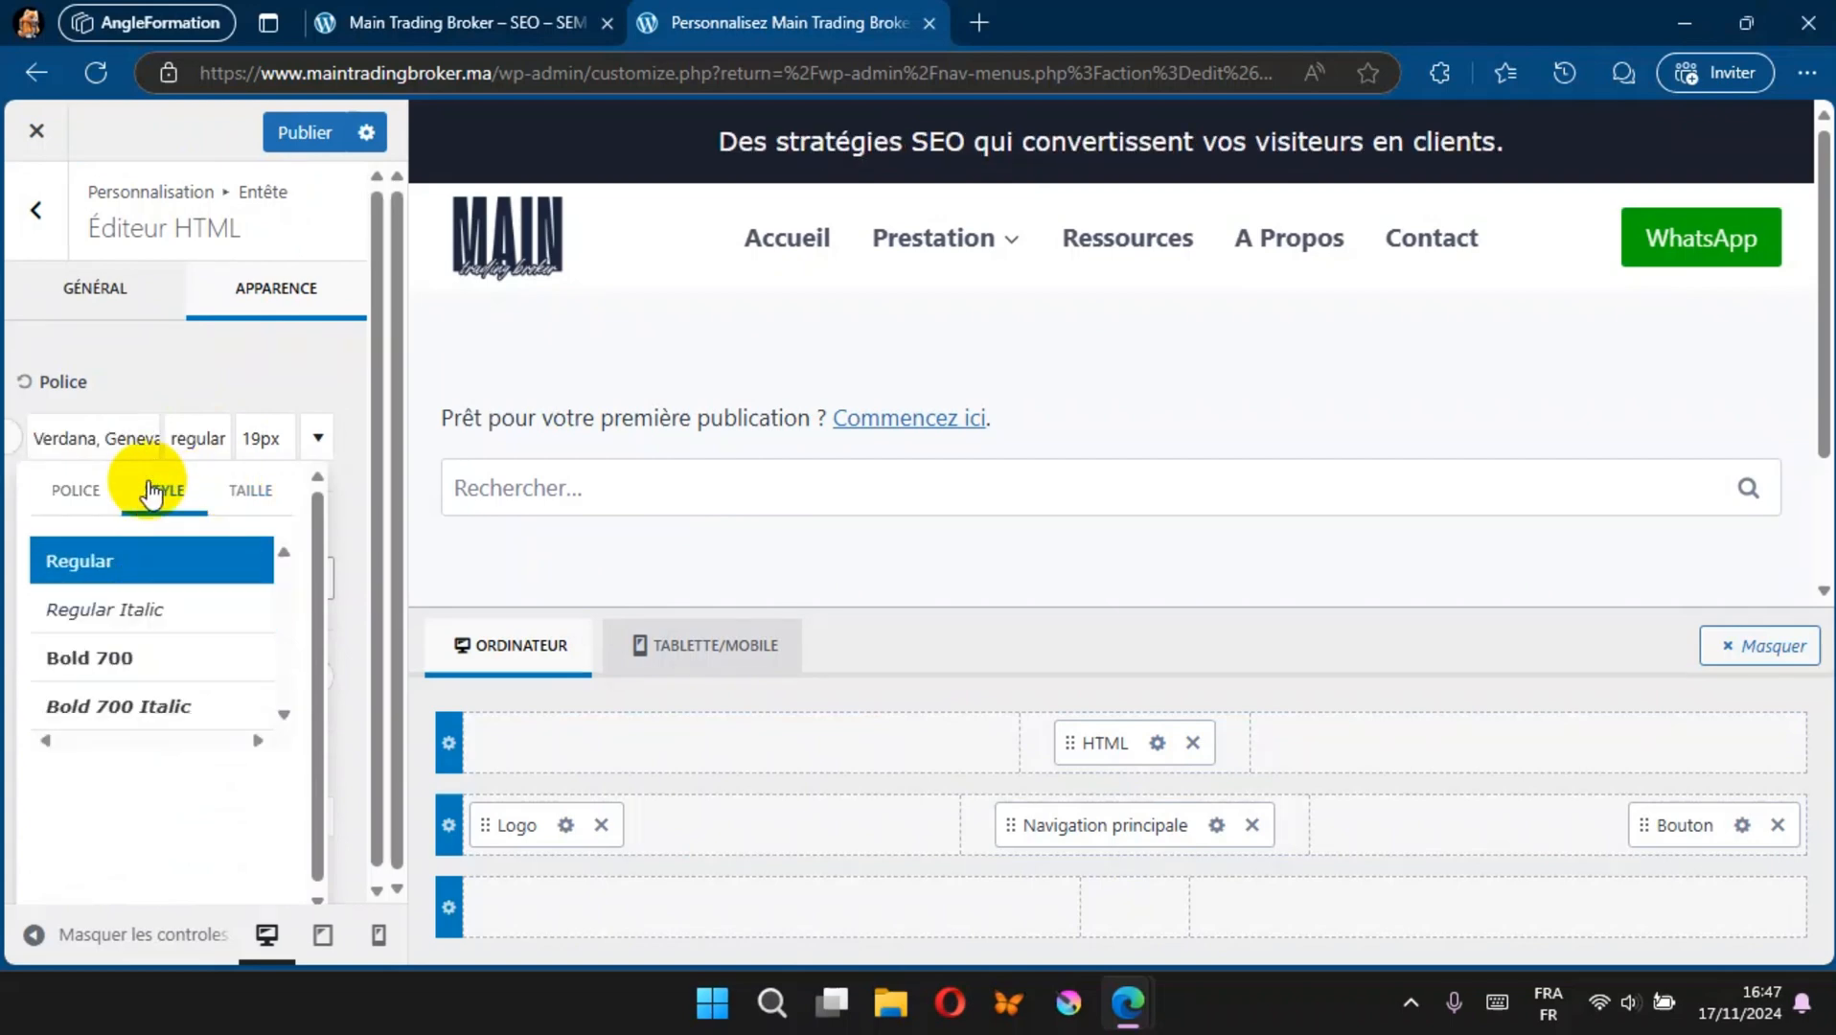
left_click(131, 660)
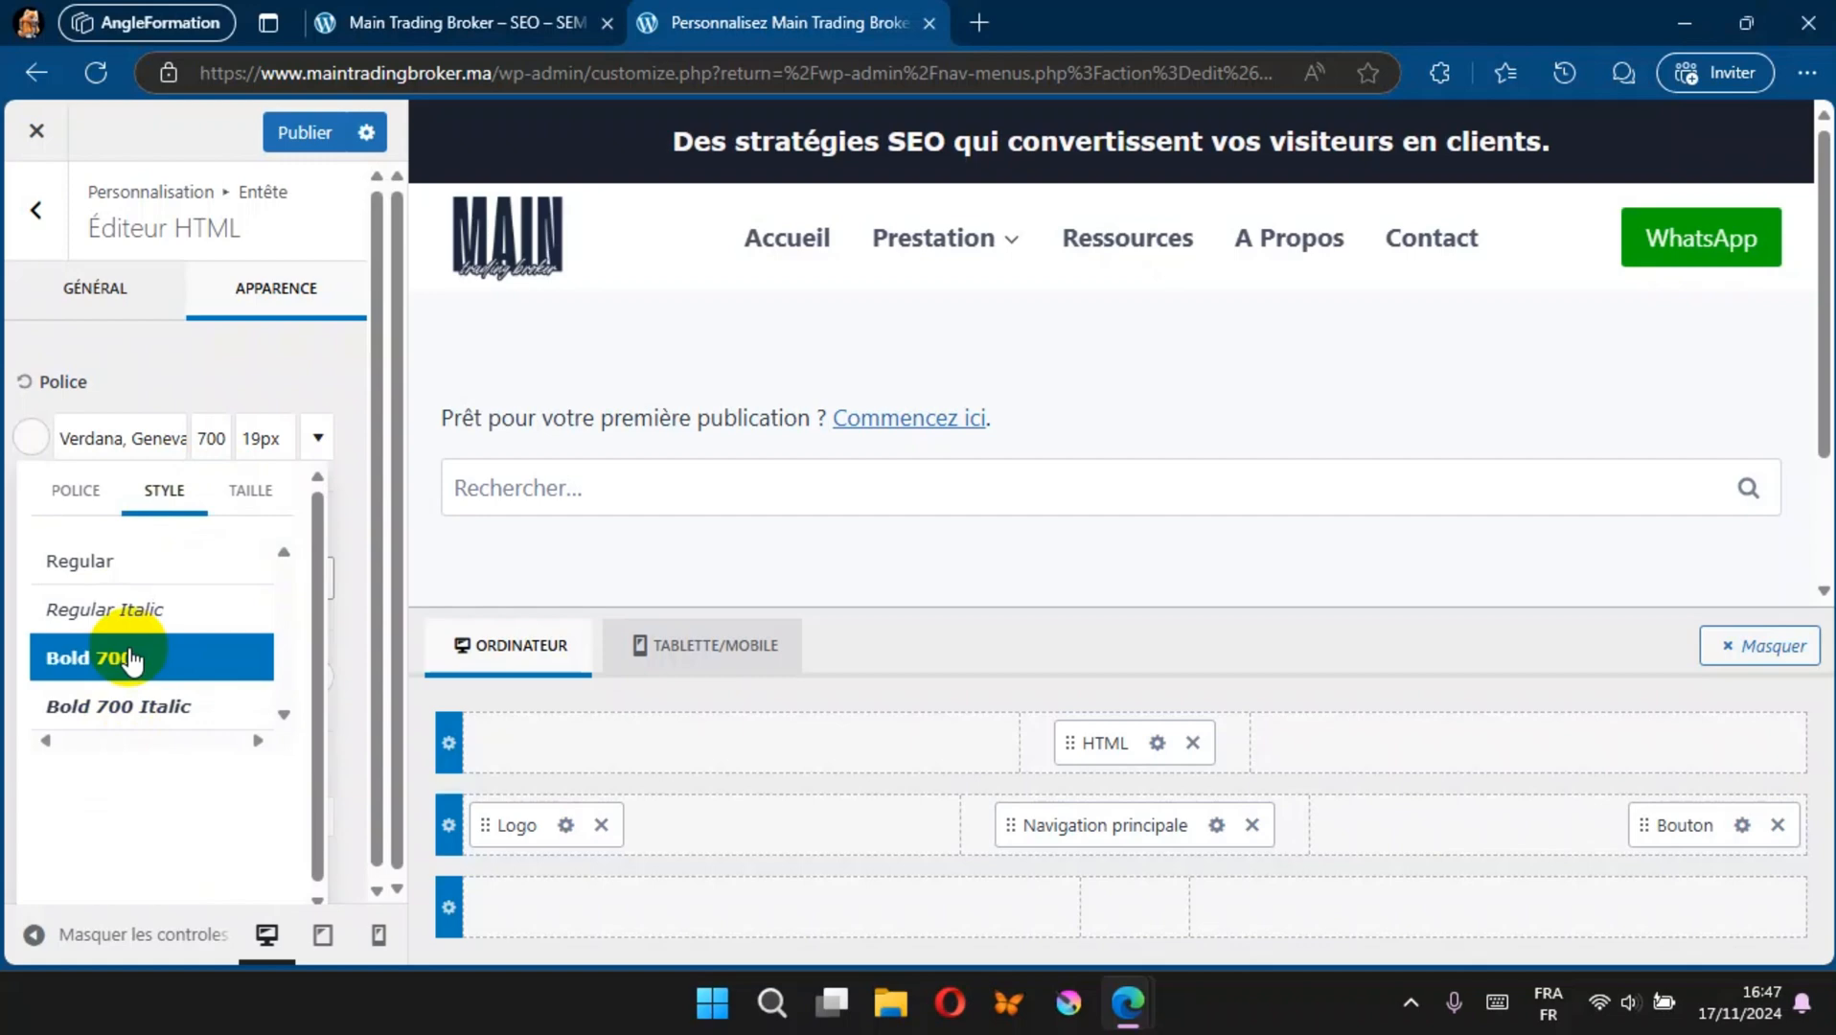
Step: Compare the capitalize, uppercase and lowercase text transforms on the header HTML tagline, and apply the one that capitalizes each word
left_click(249, 491)
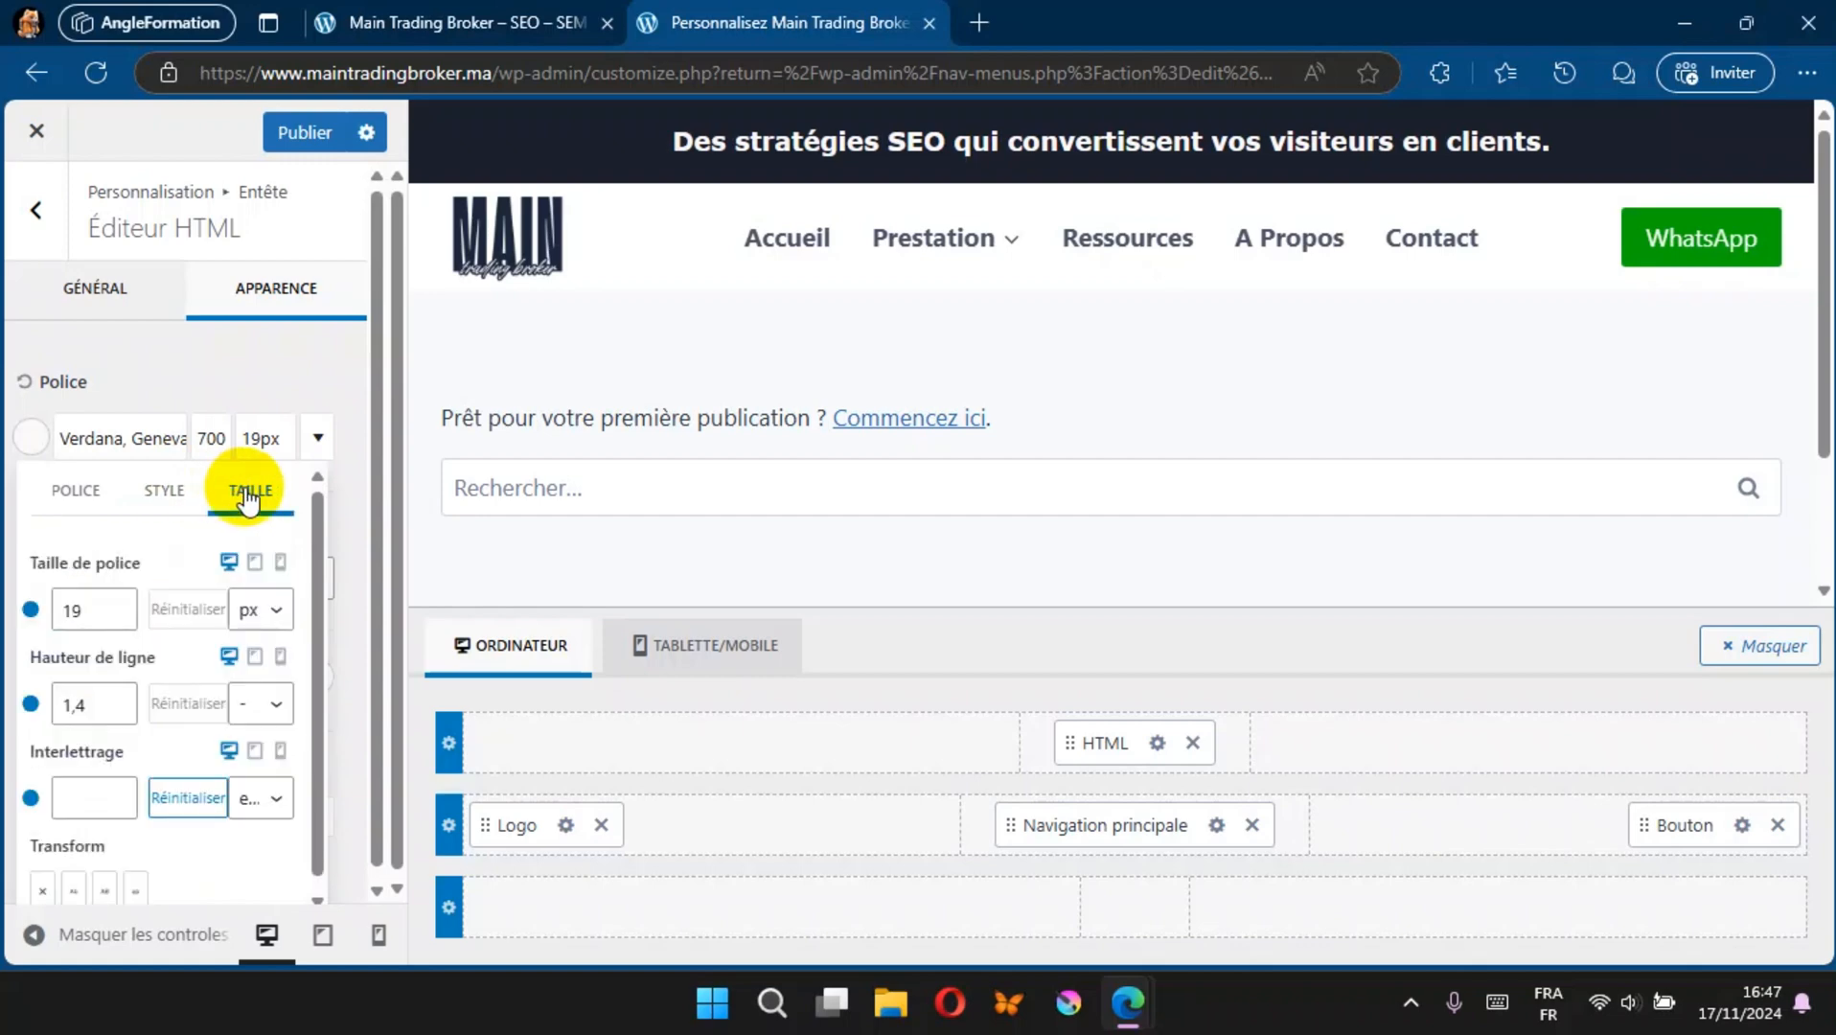
scroll(144, 719, "down", 1)
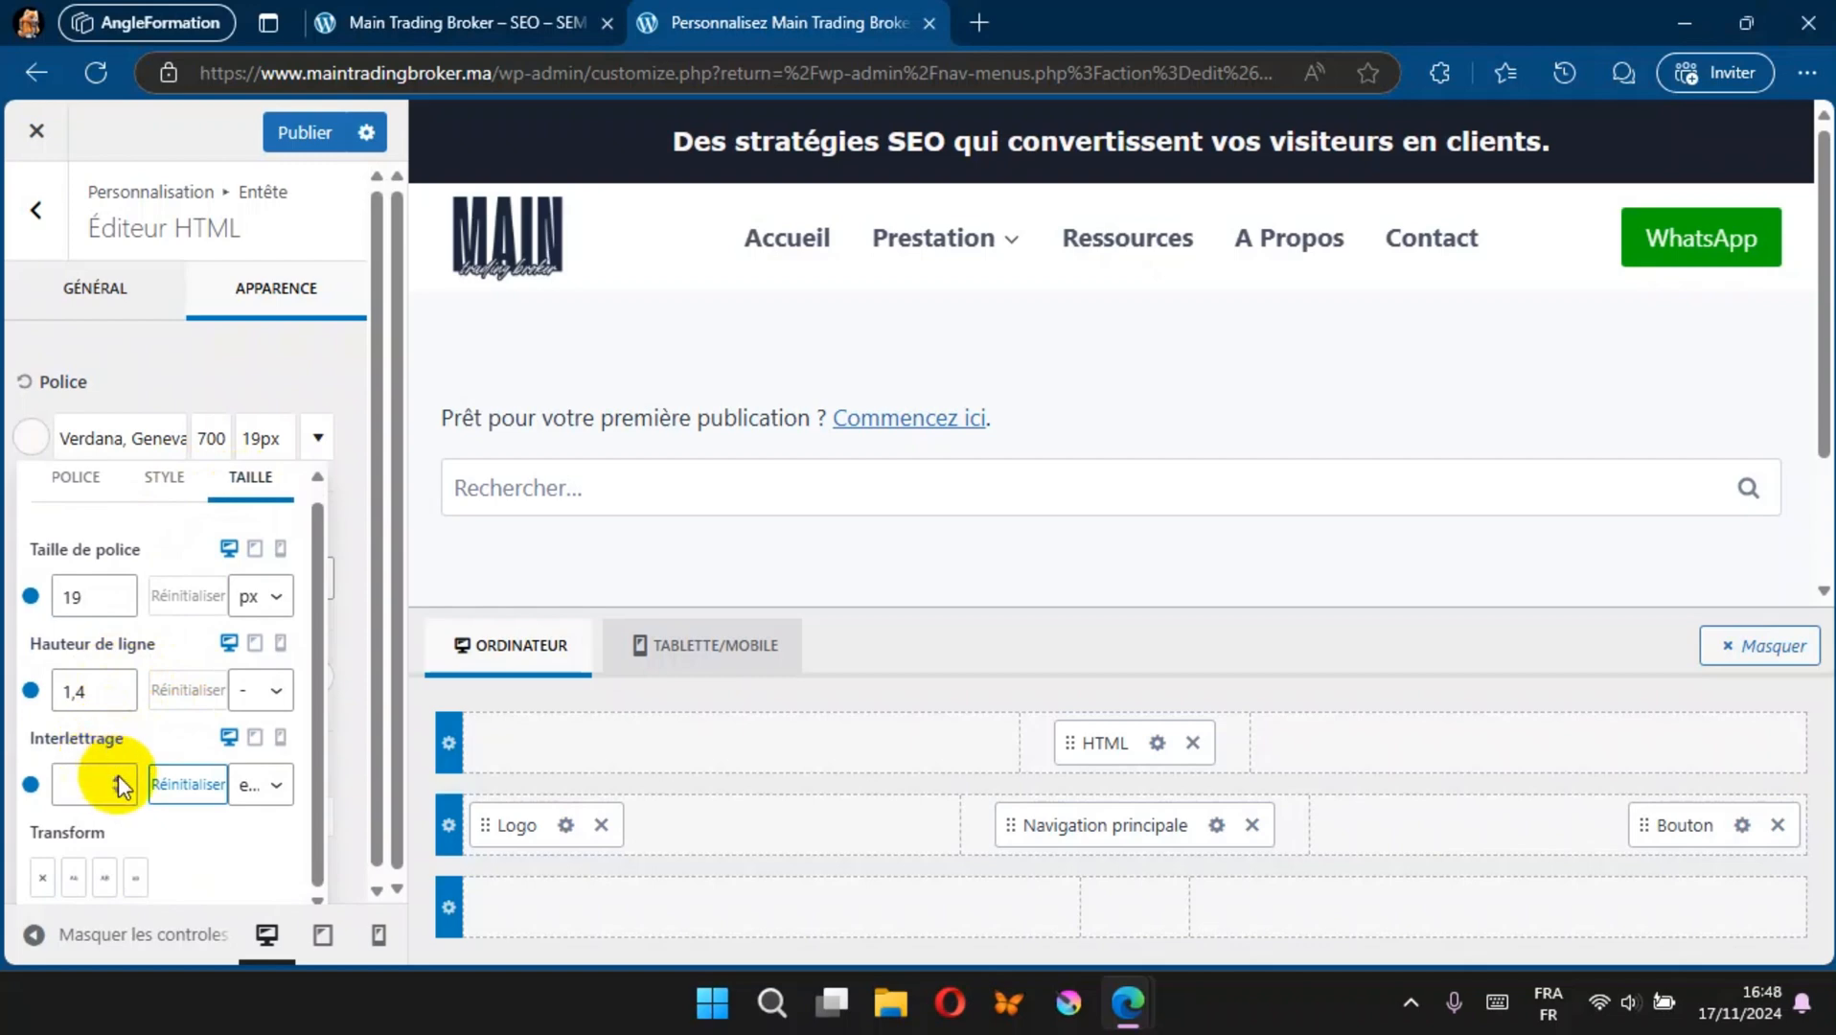
left_click_drag(316, 592, 316, 623)
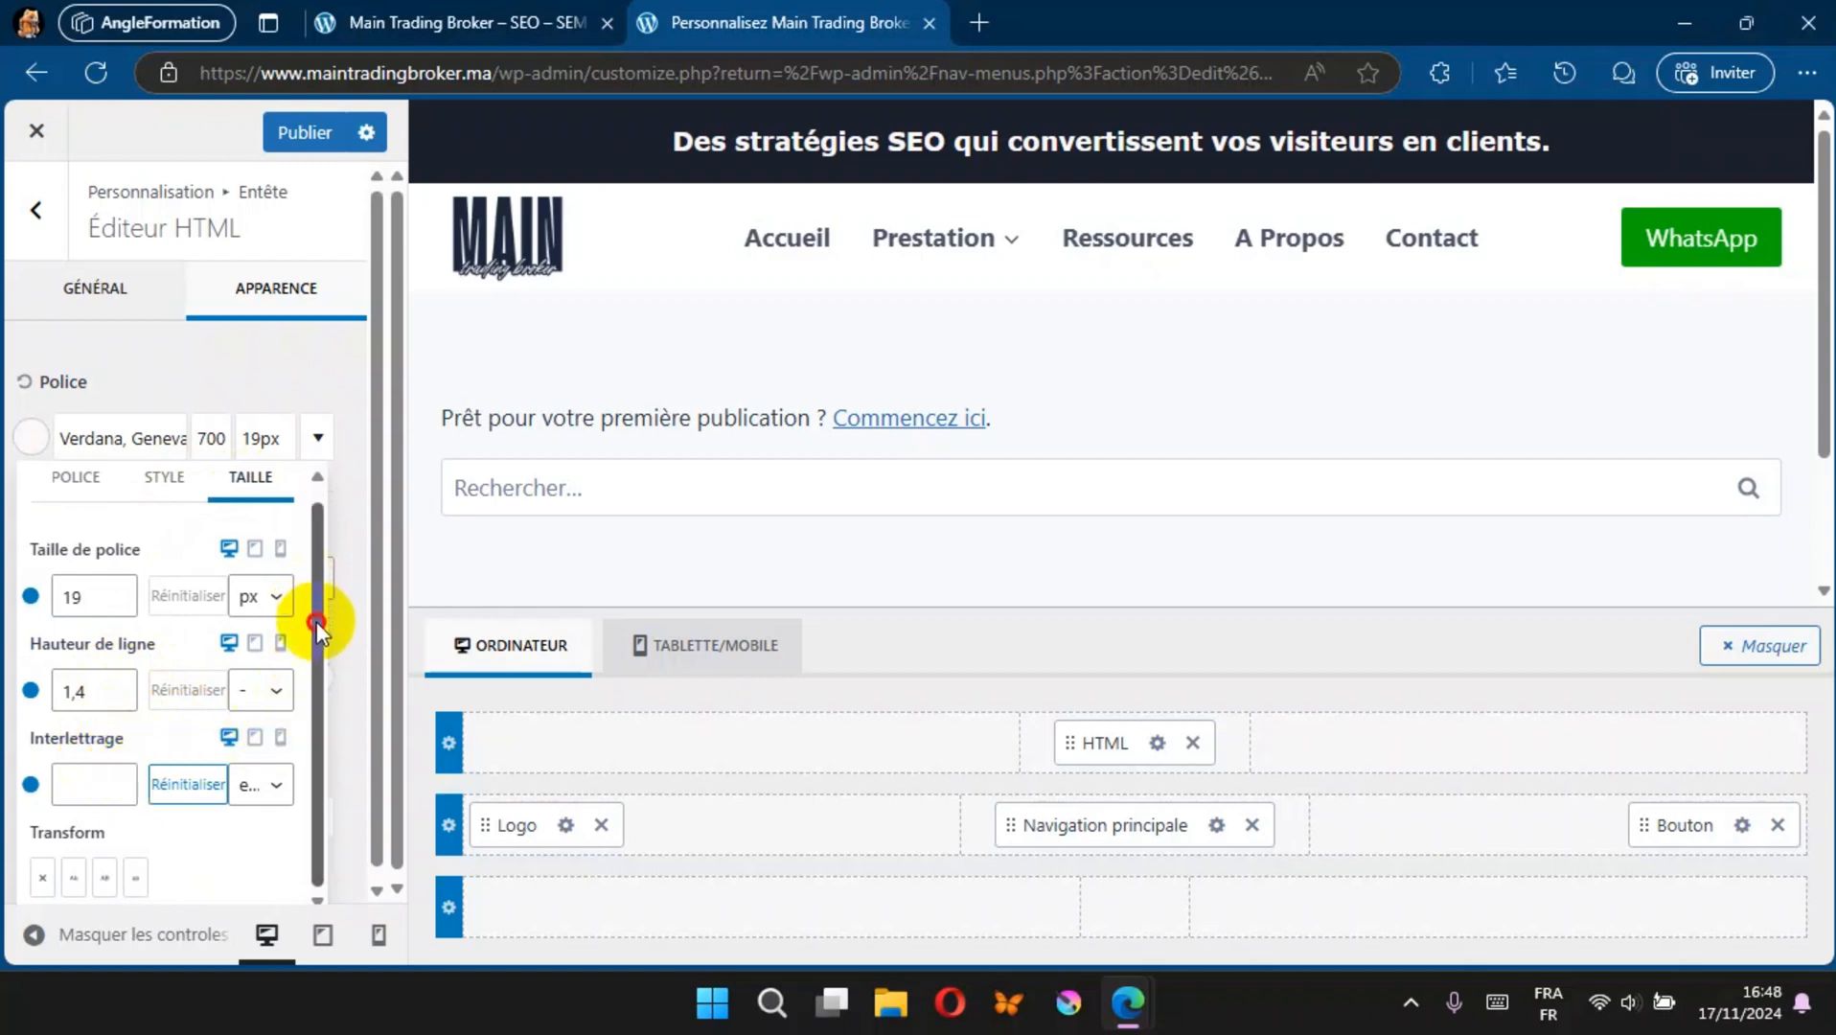
left_click(74, 878)
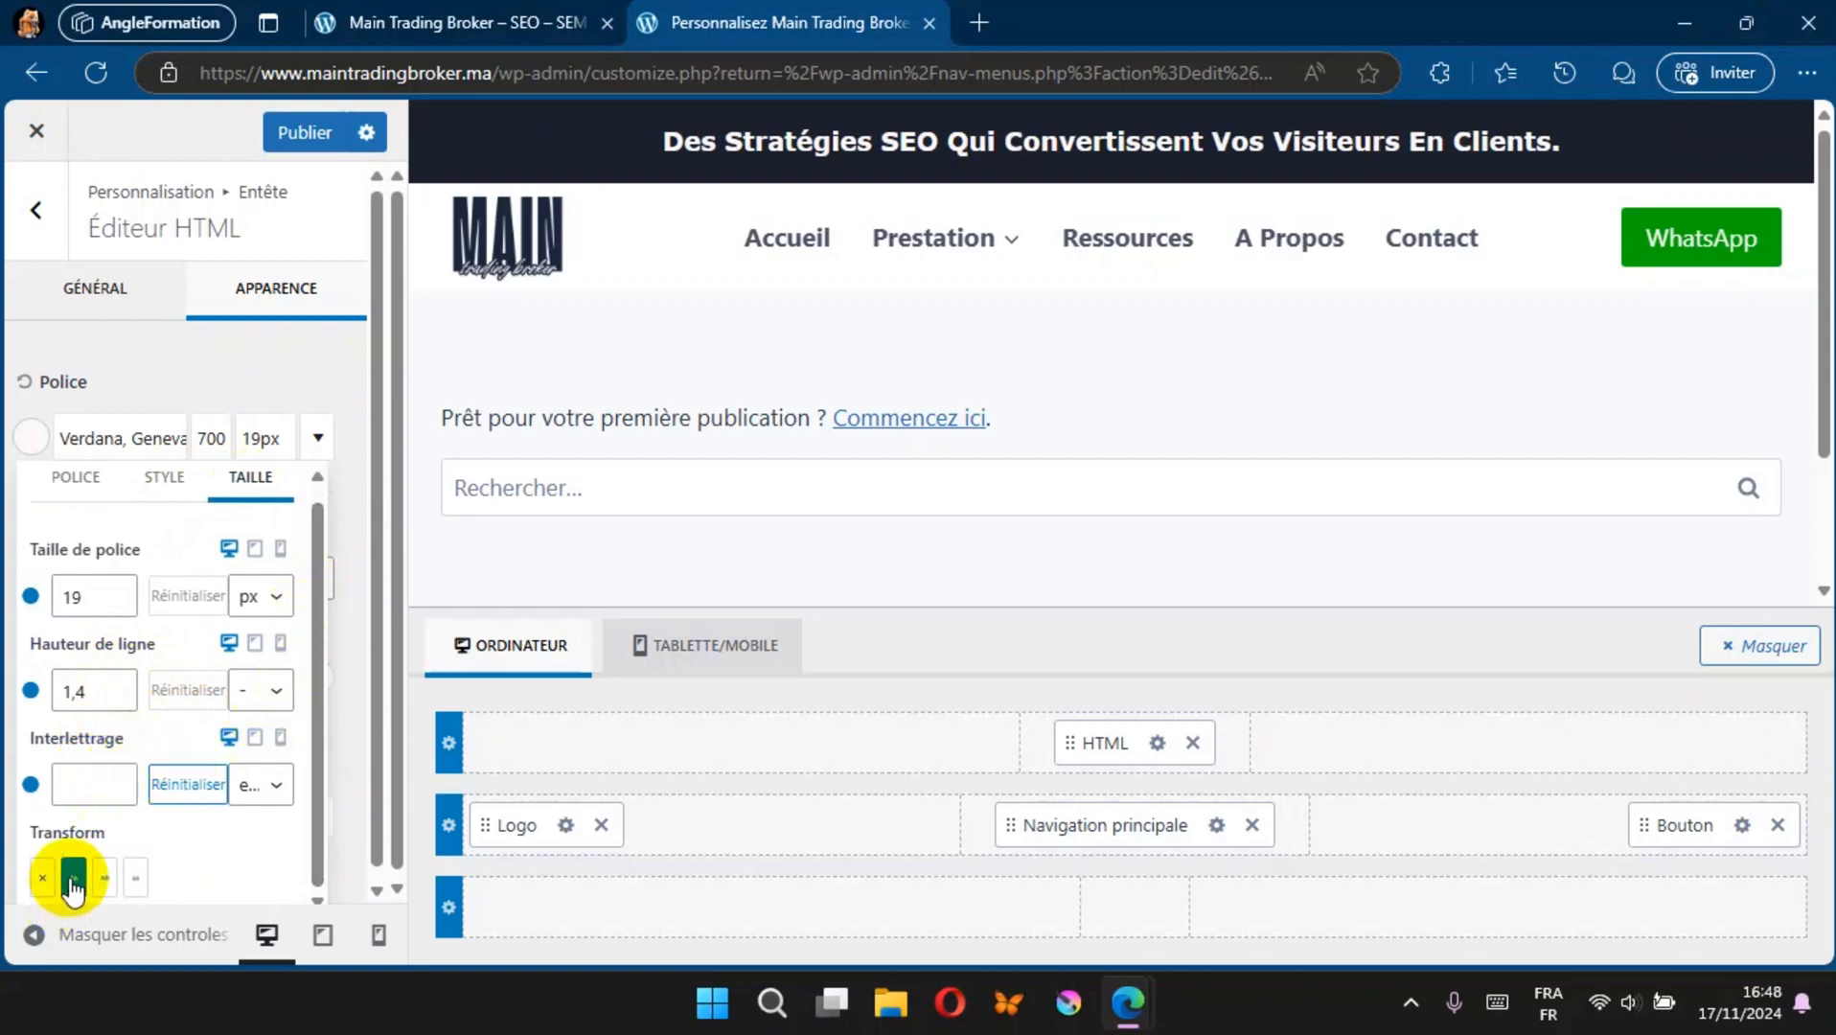
left_click(105, 878)
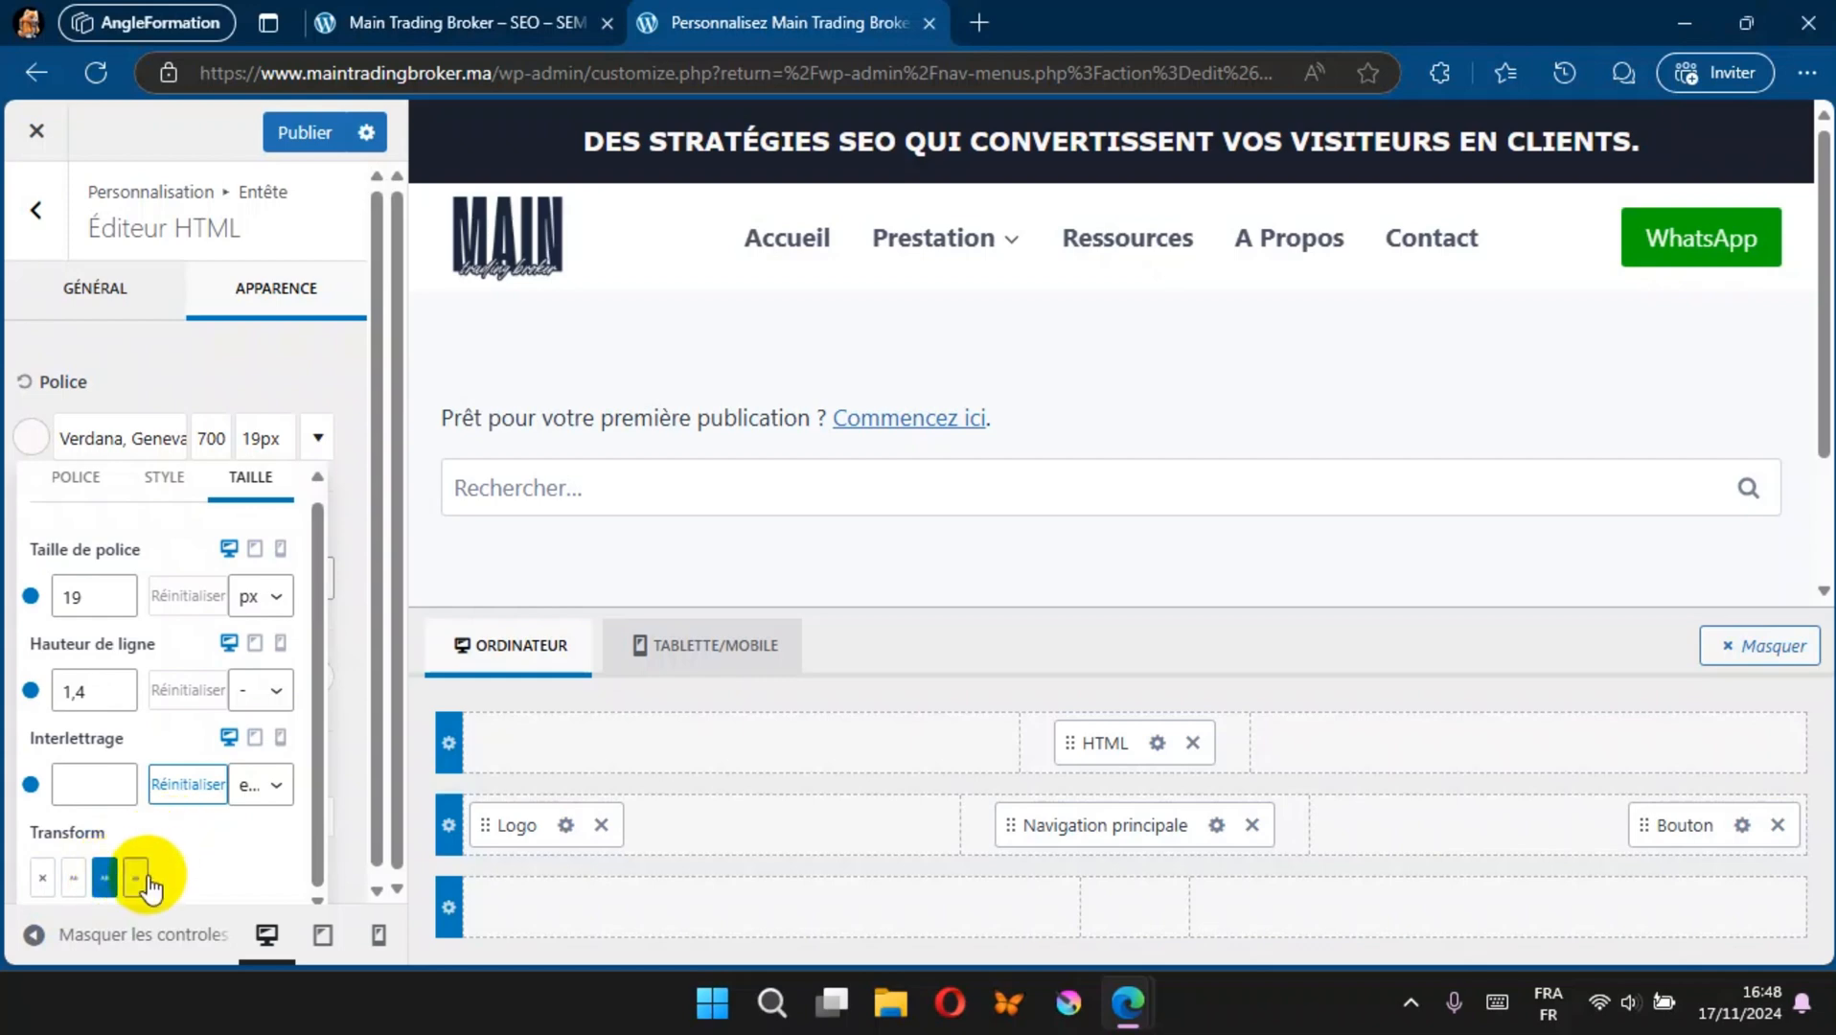
left_click(136, 878)
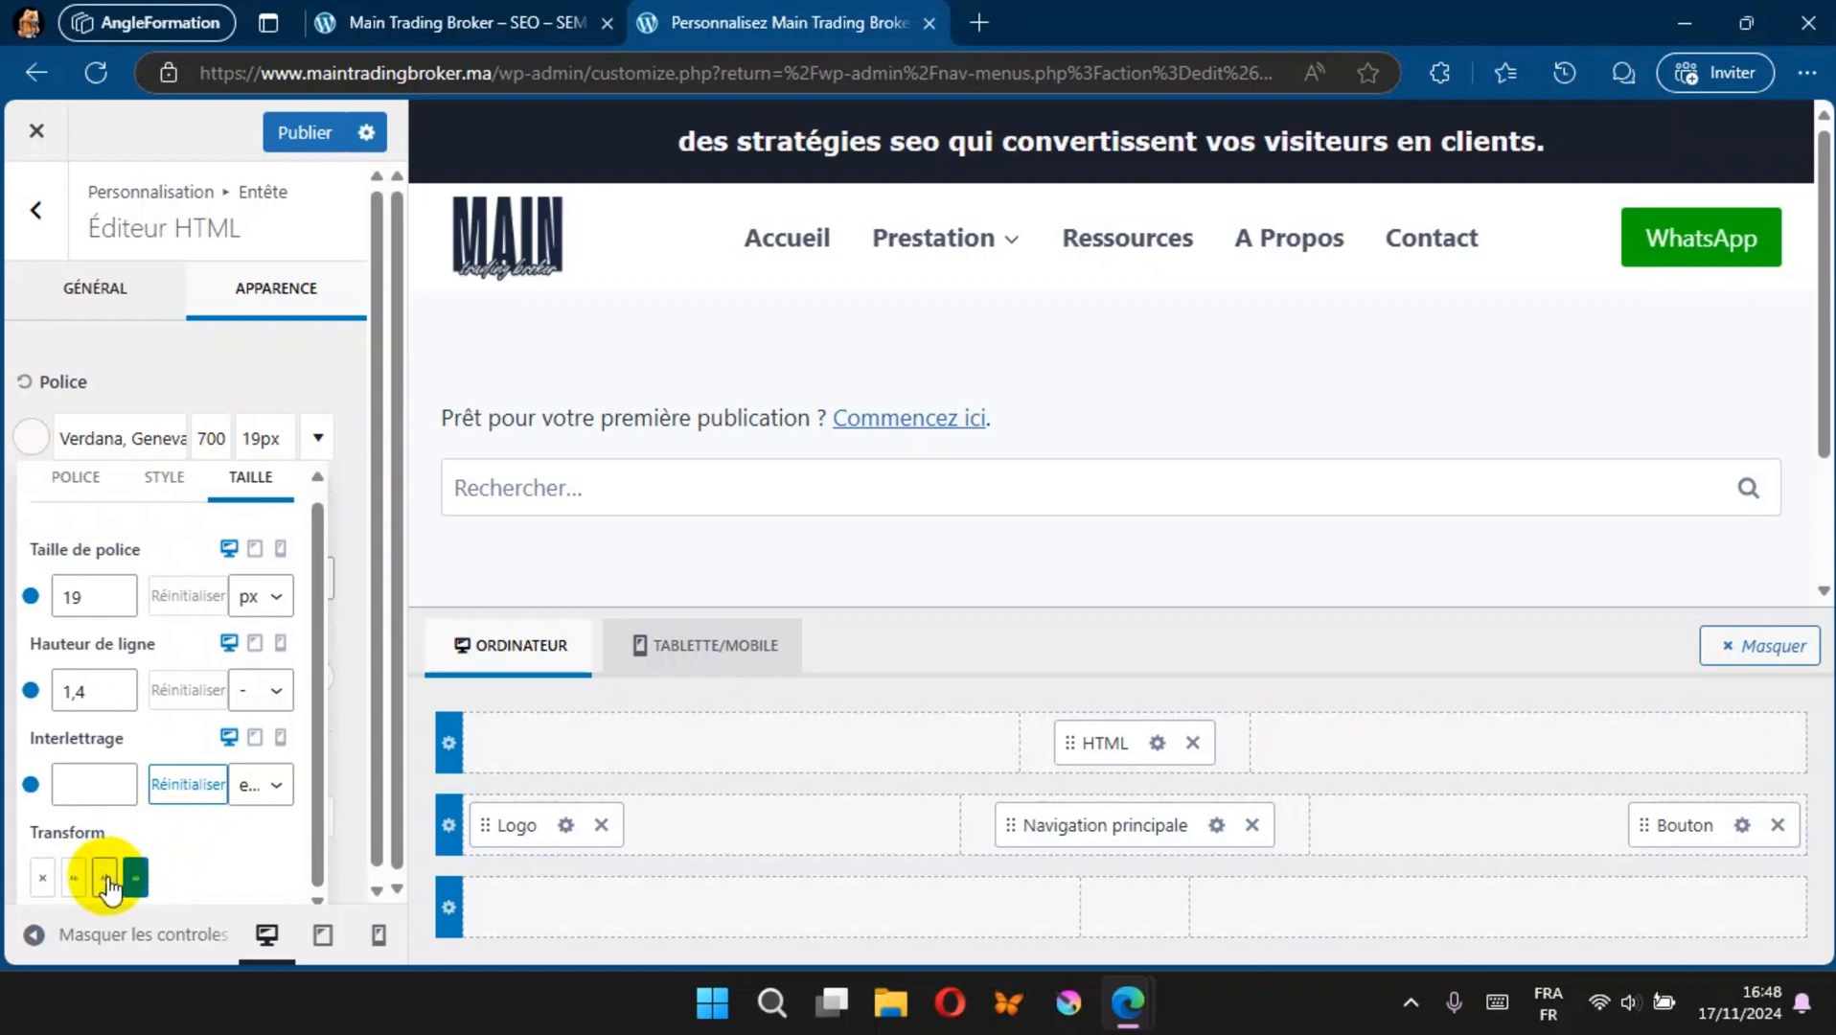
left_click(105, 878)
left_click(74, 878)
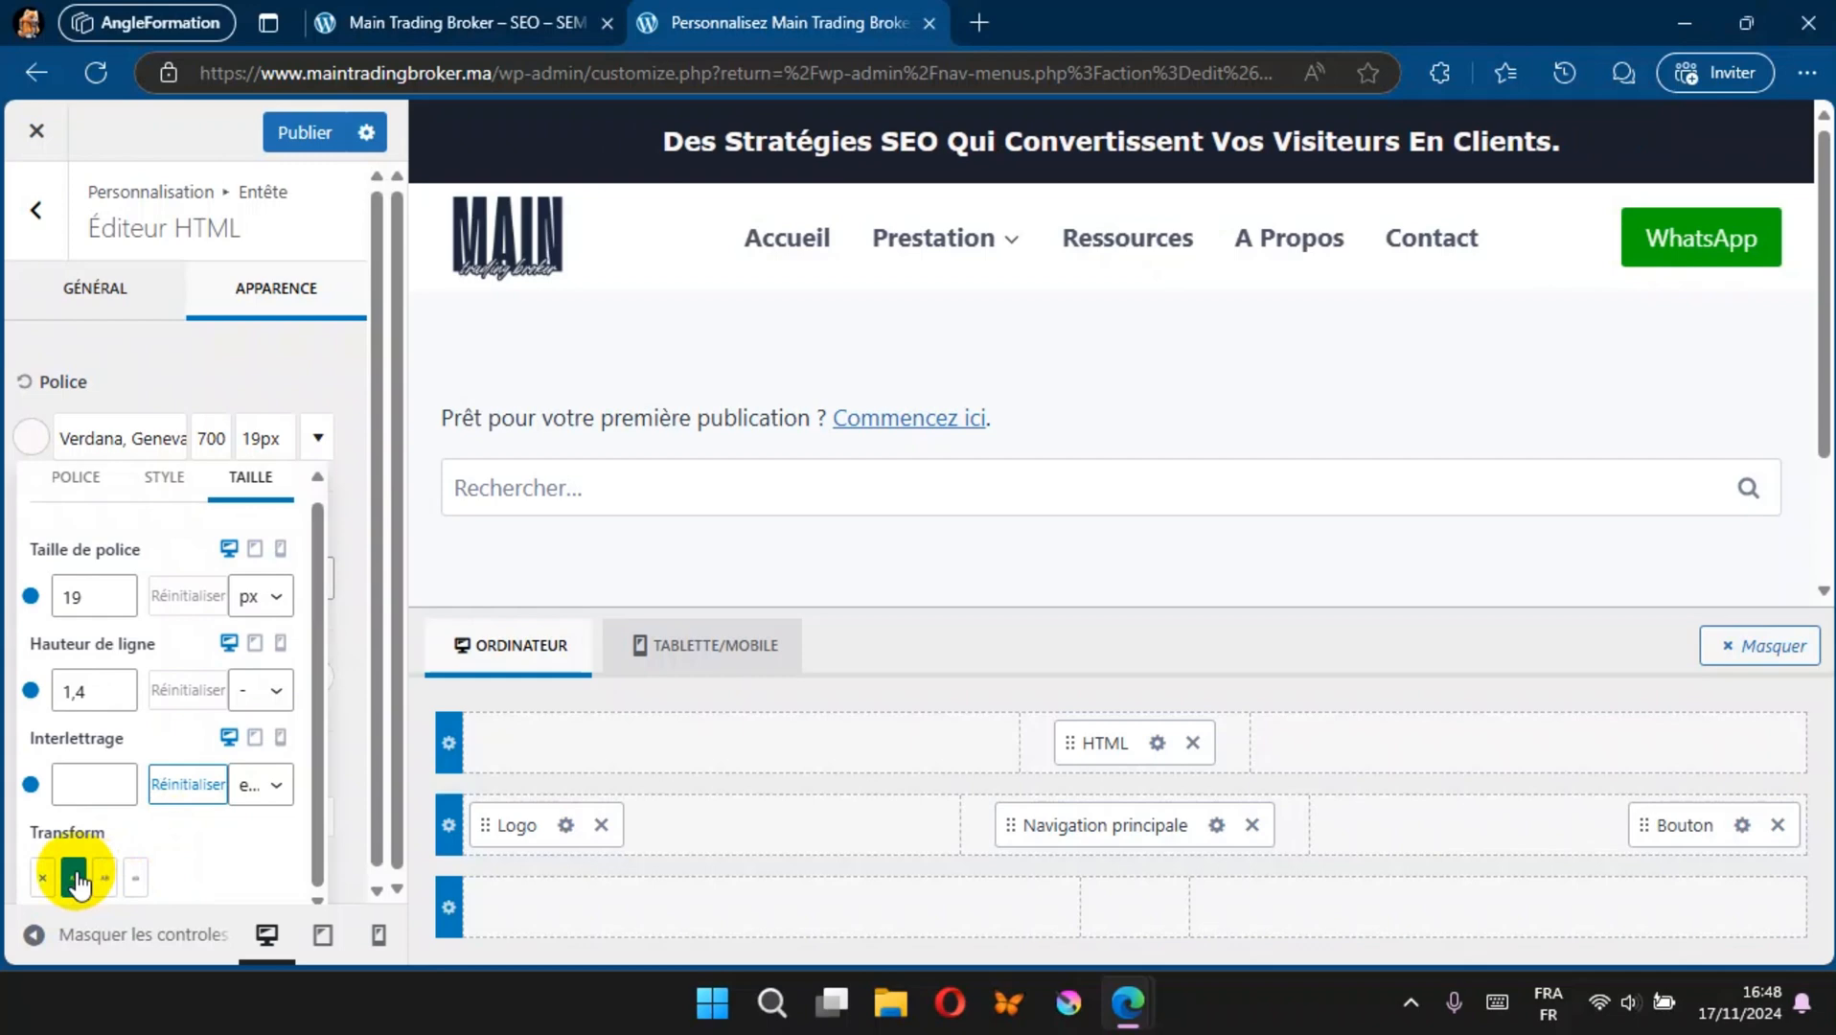
Step: Publish the header tagline styling and reload the live site's home page to check it
left_click(295, 141)
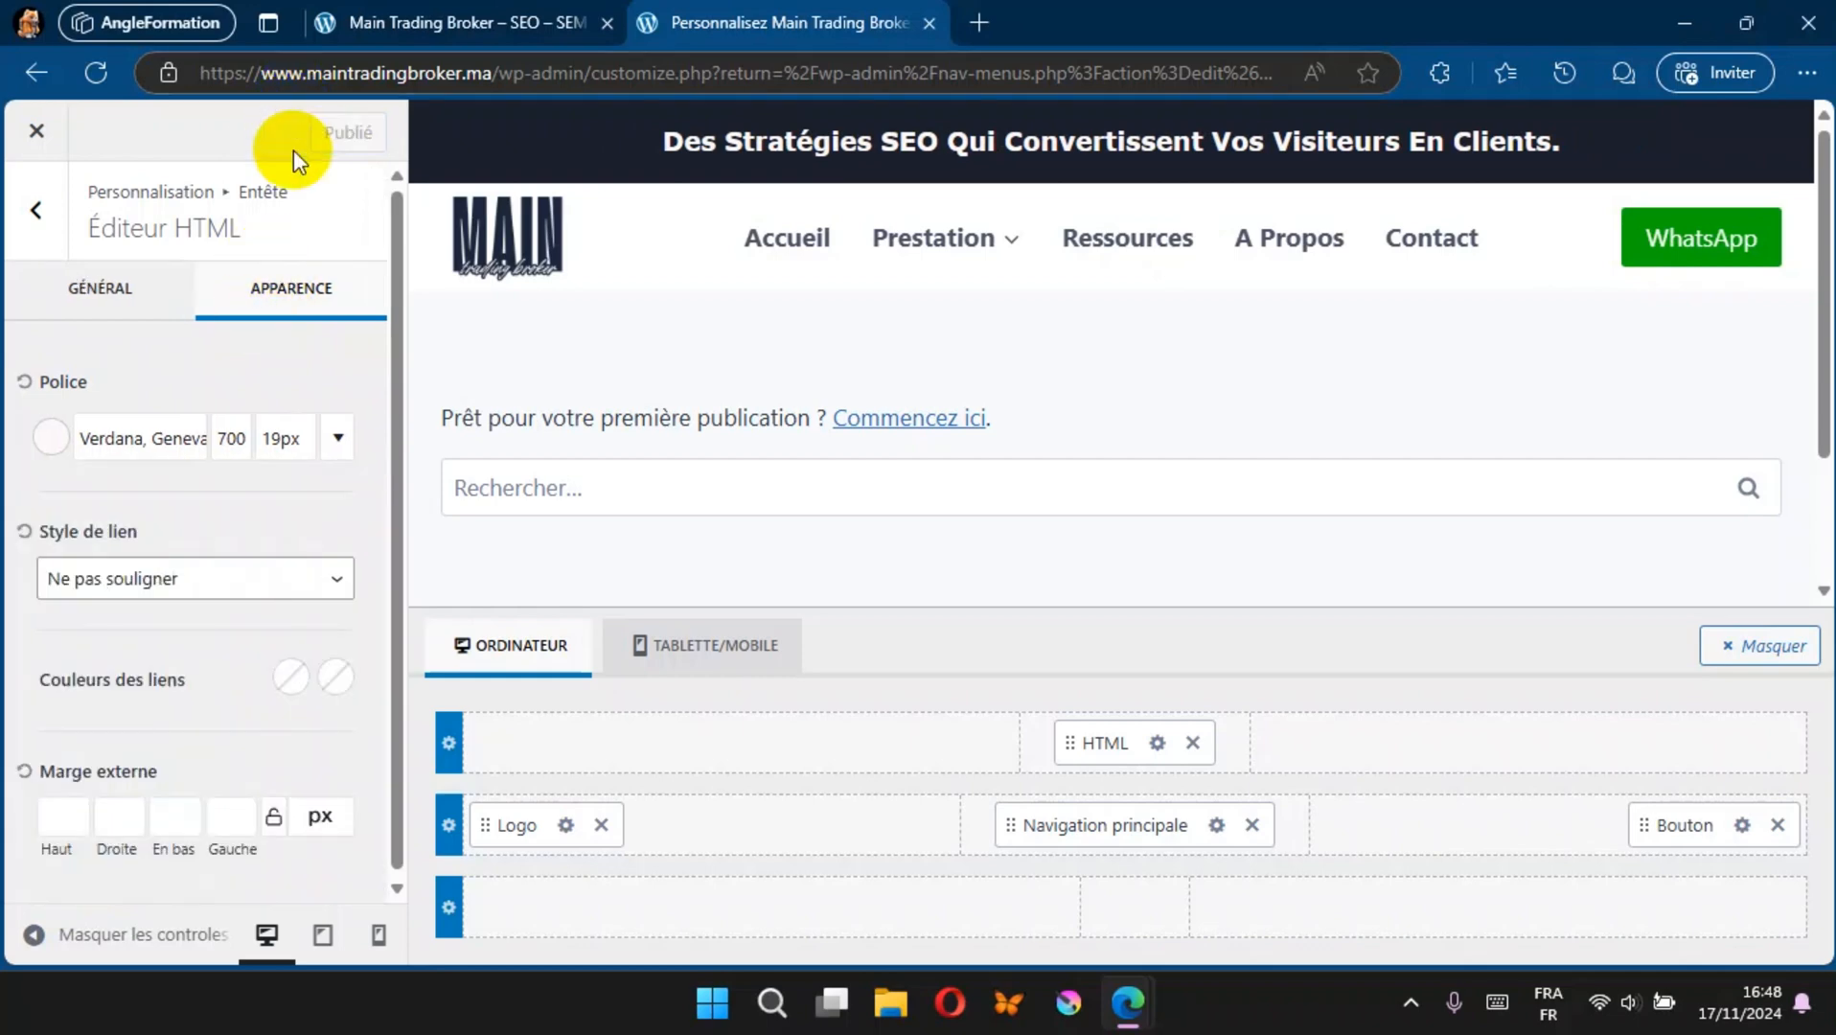
left_click(398, 15)
left_click(98, 65)
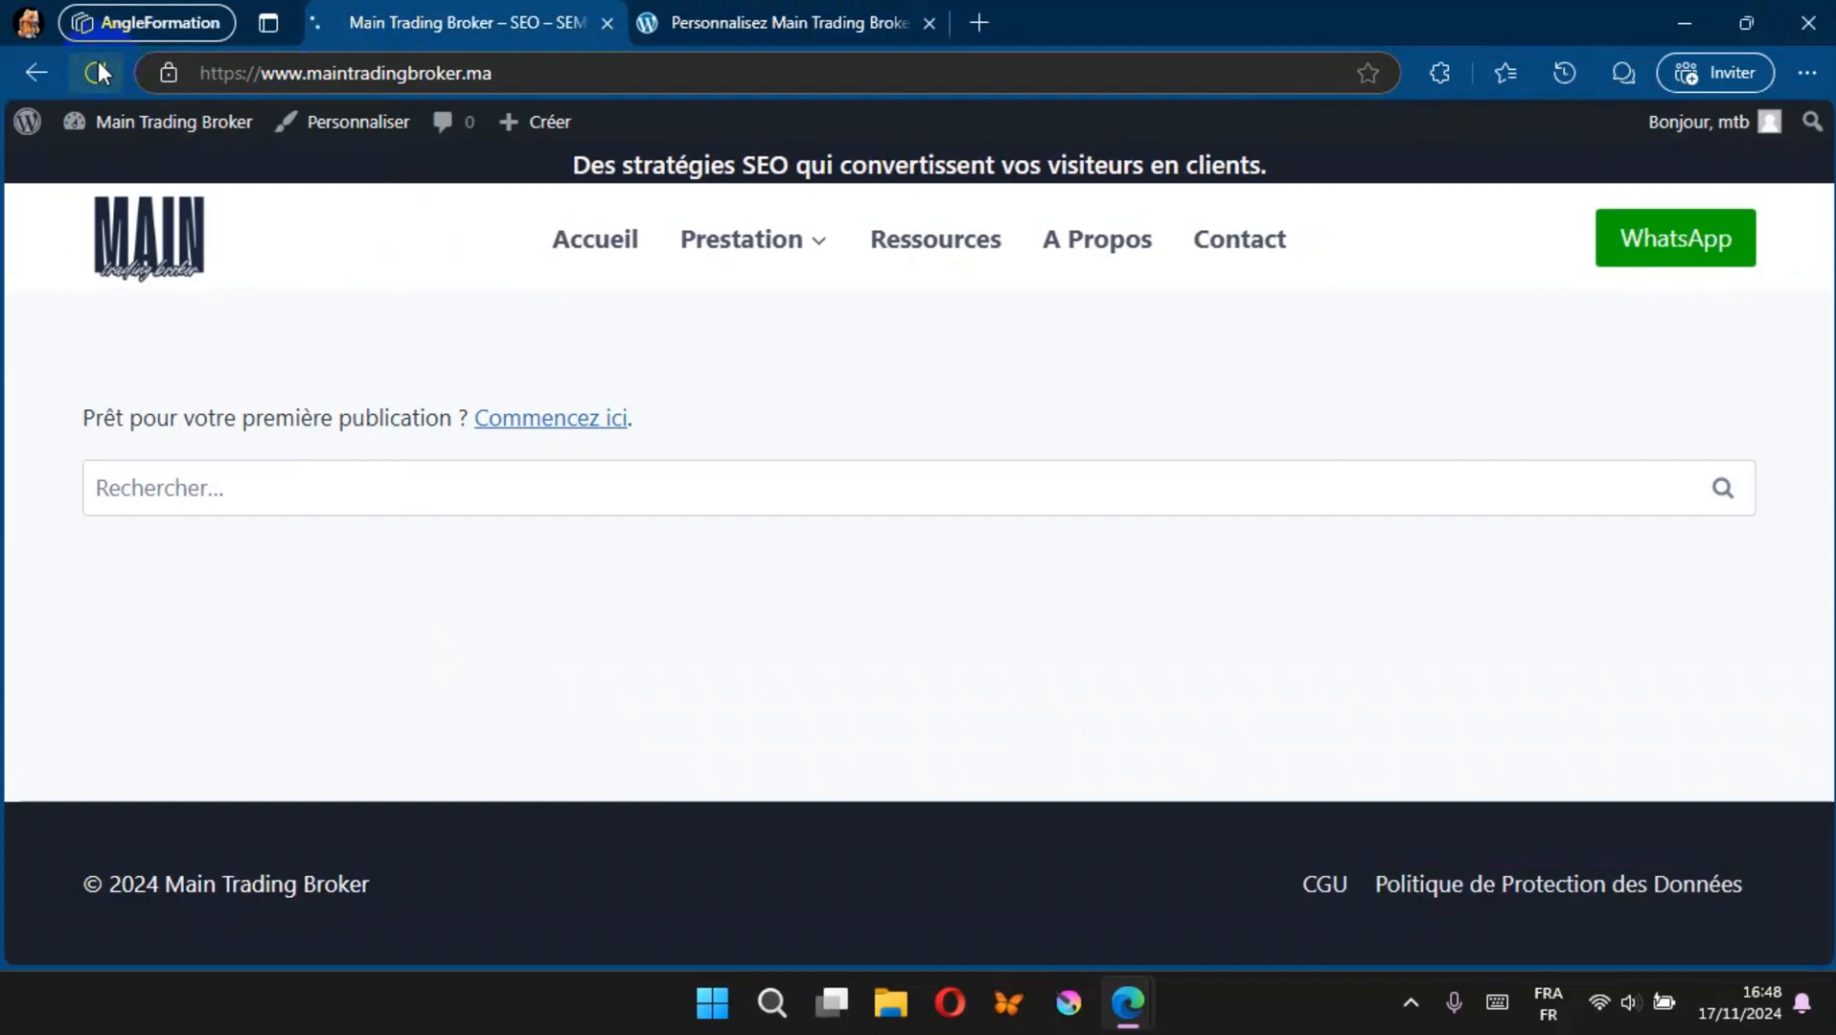